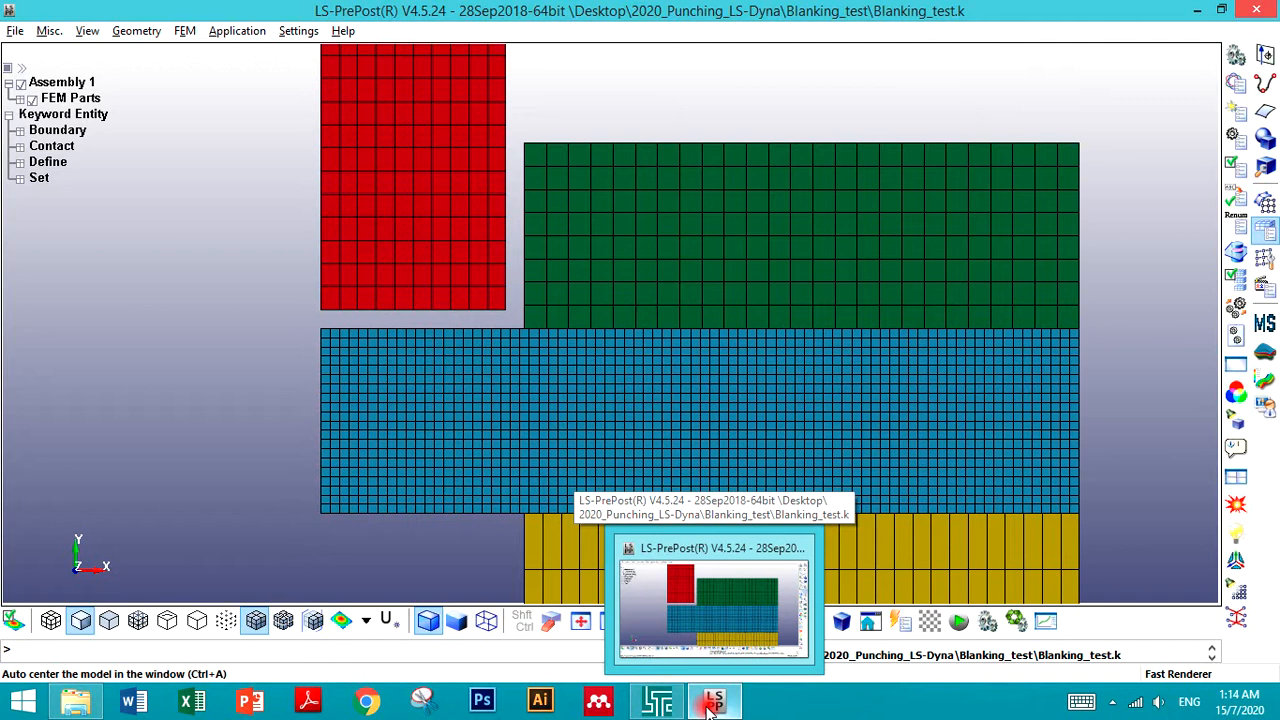
- Open a second LS-PrePost window
right_click(707, 706)
left_click(664, 611)
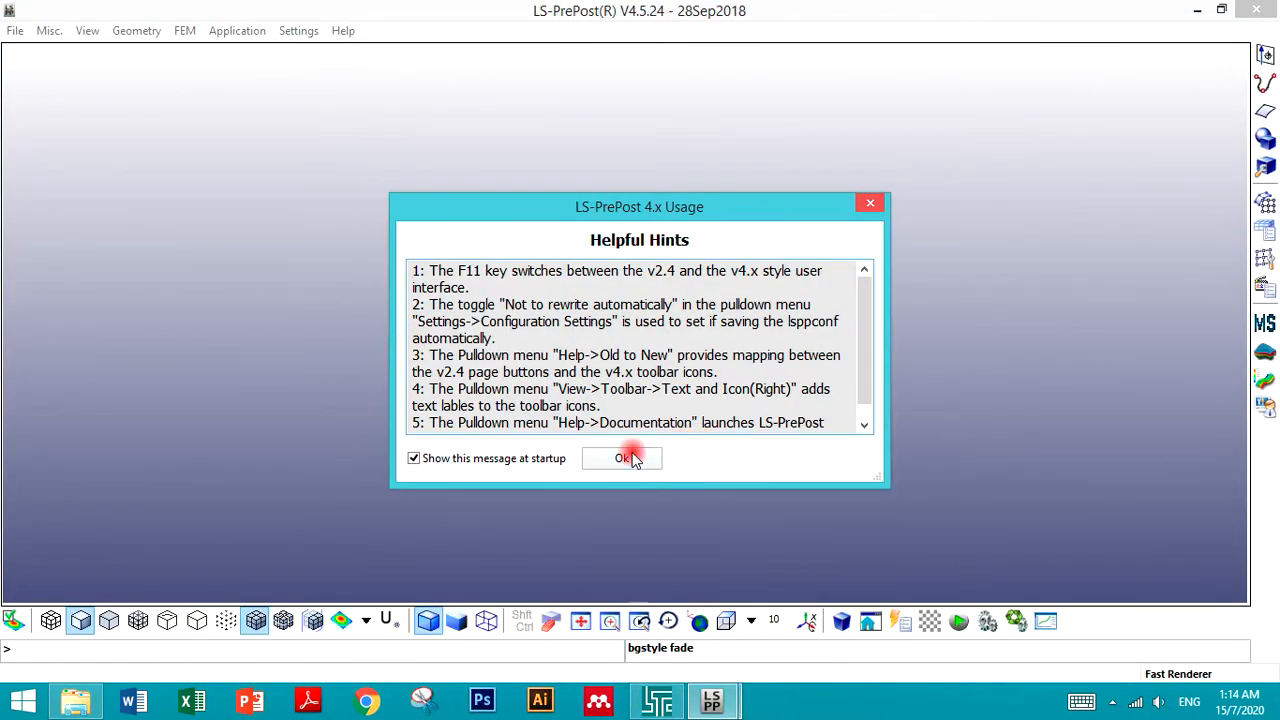
left_click(624, 458)
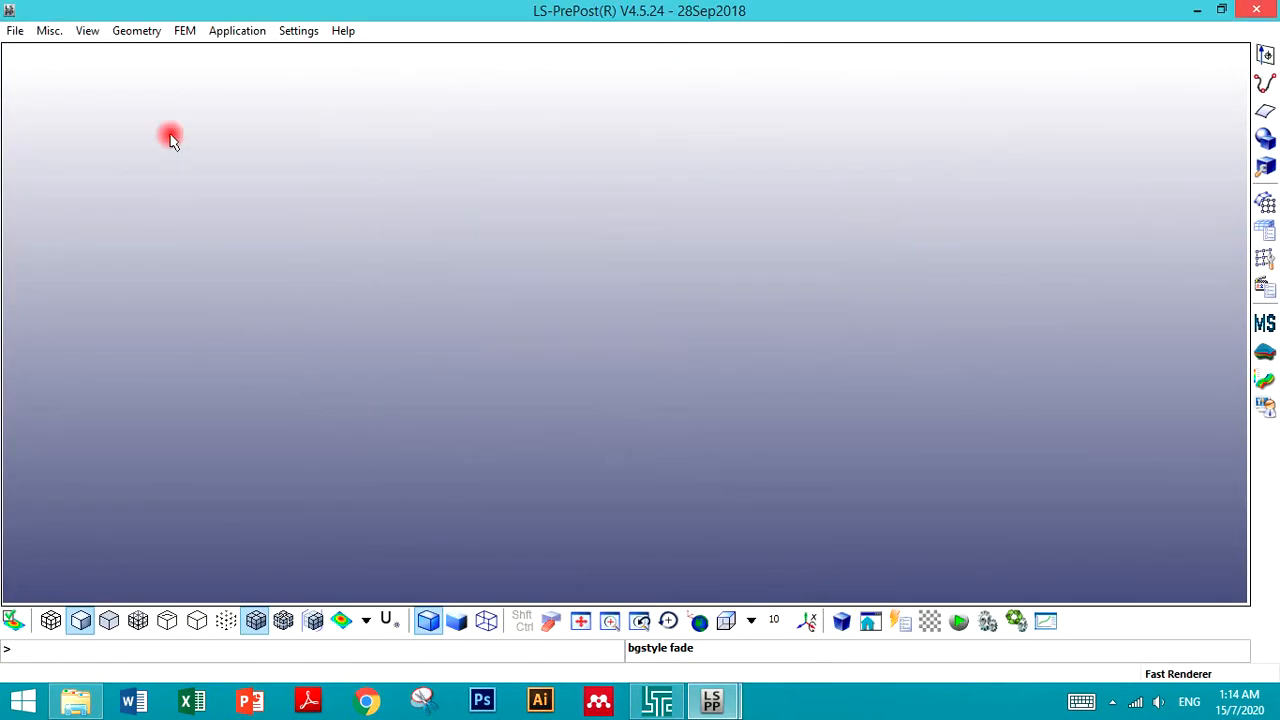
- Open the d3plot results file from the Blanking_test folder
left_click(15, 30)
mouse_move(155, 78)
left_click(220, 72)
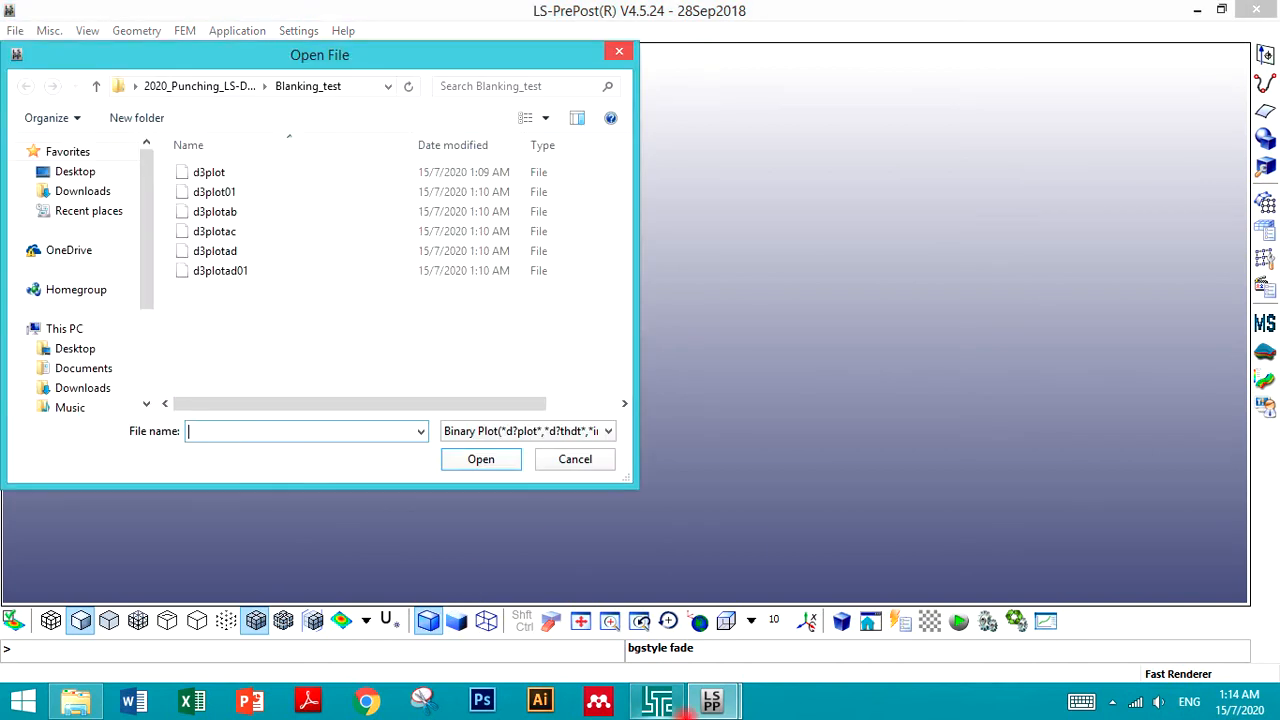
double_click(232, 172)
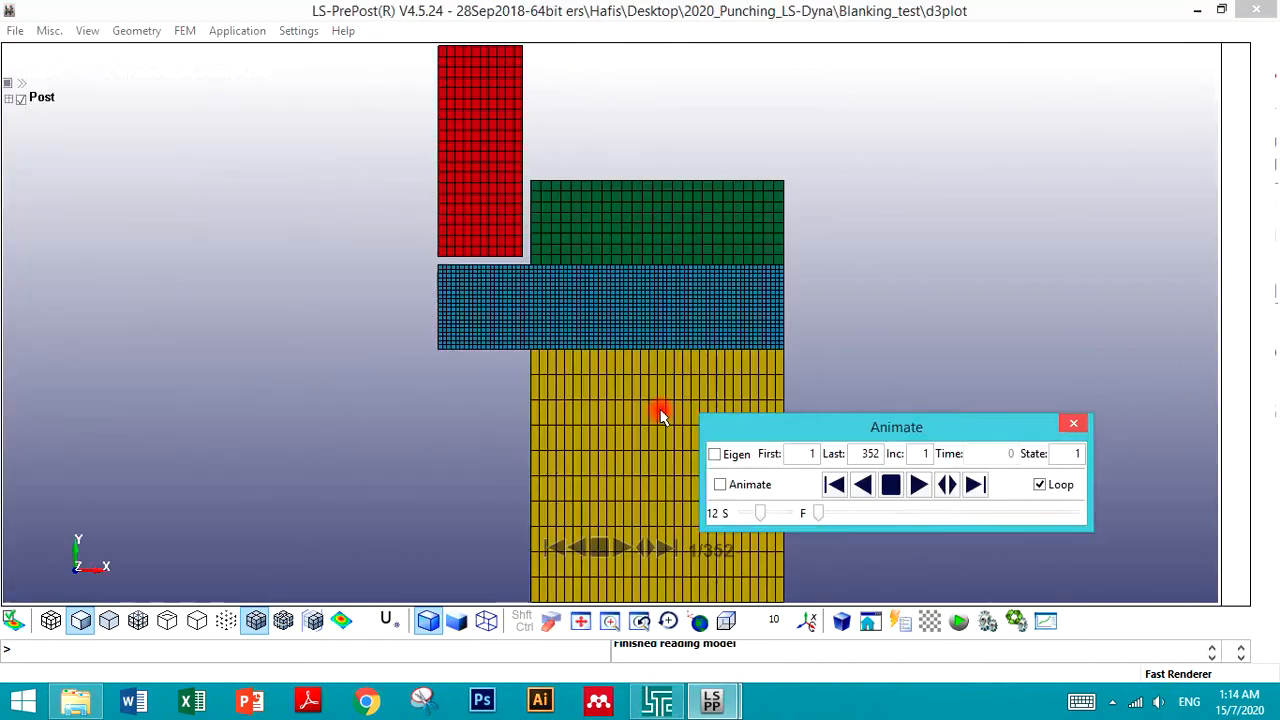
- Play the blanking animation with the speed set to 18
left_click(539, 325)
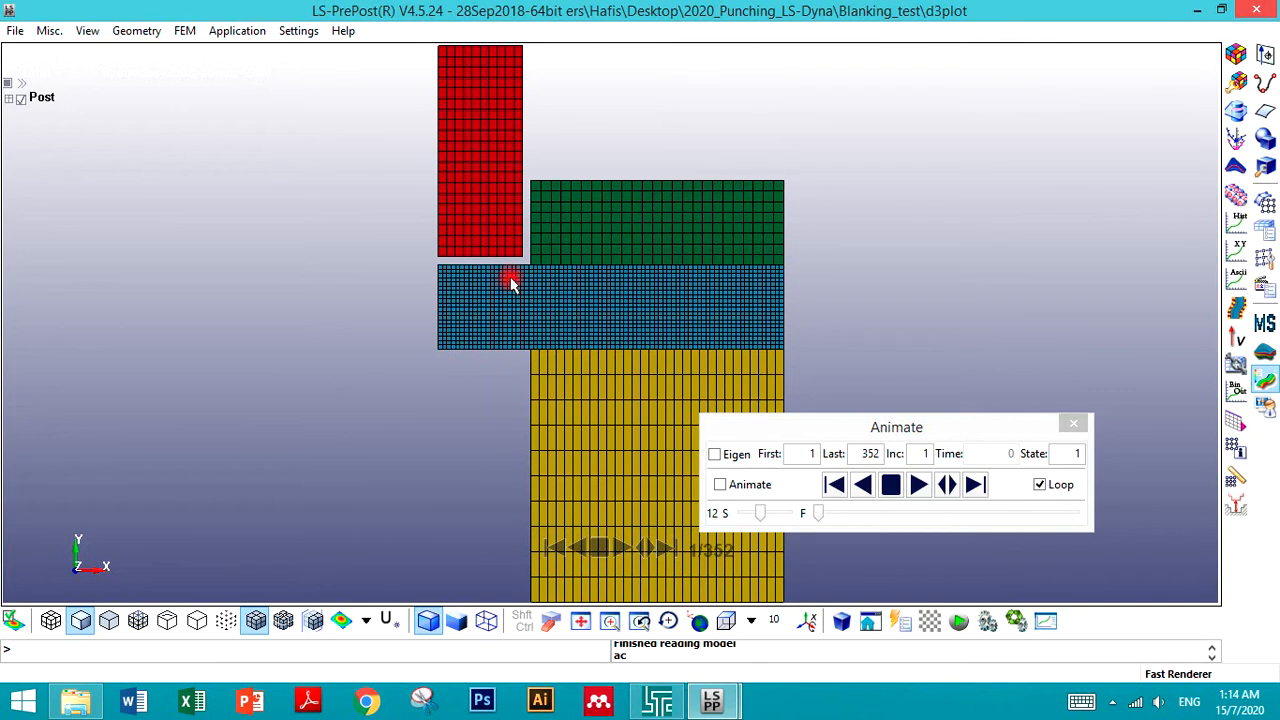
scroll(510, 283, "up", 3)
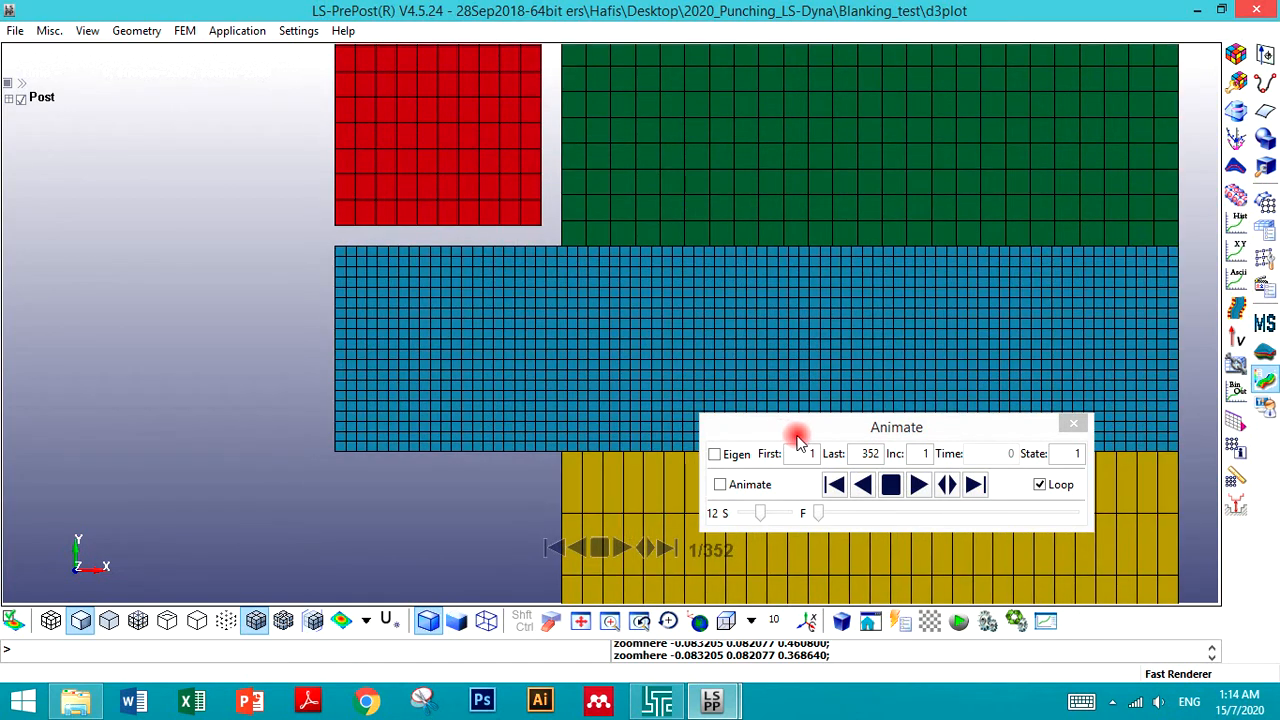
left_click(924, 487)
left_click(760, 513)
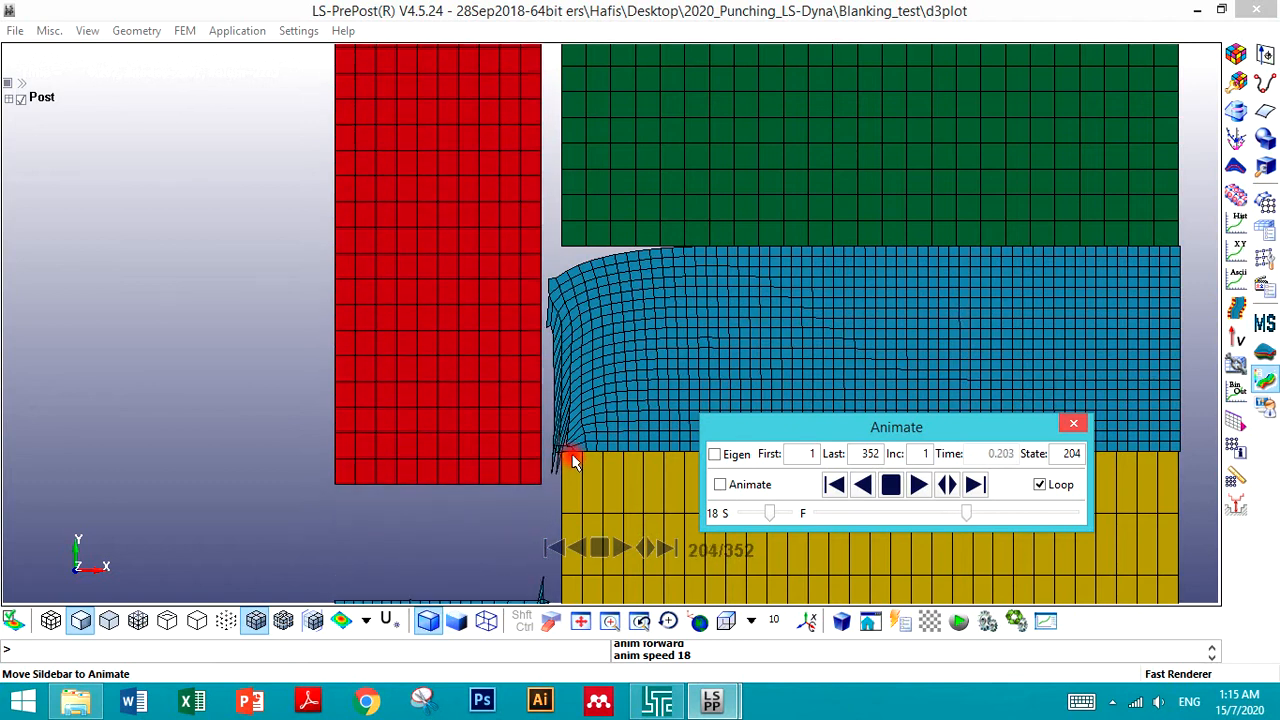
- Stop the animation at the sheared blank edge and scrub back to state 28
scroll(573, 460, "down", 2)
scroll(571, 457, "up", 2)
scroll(571, 457, "down", 2)
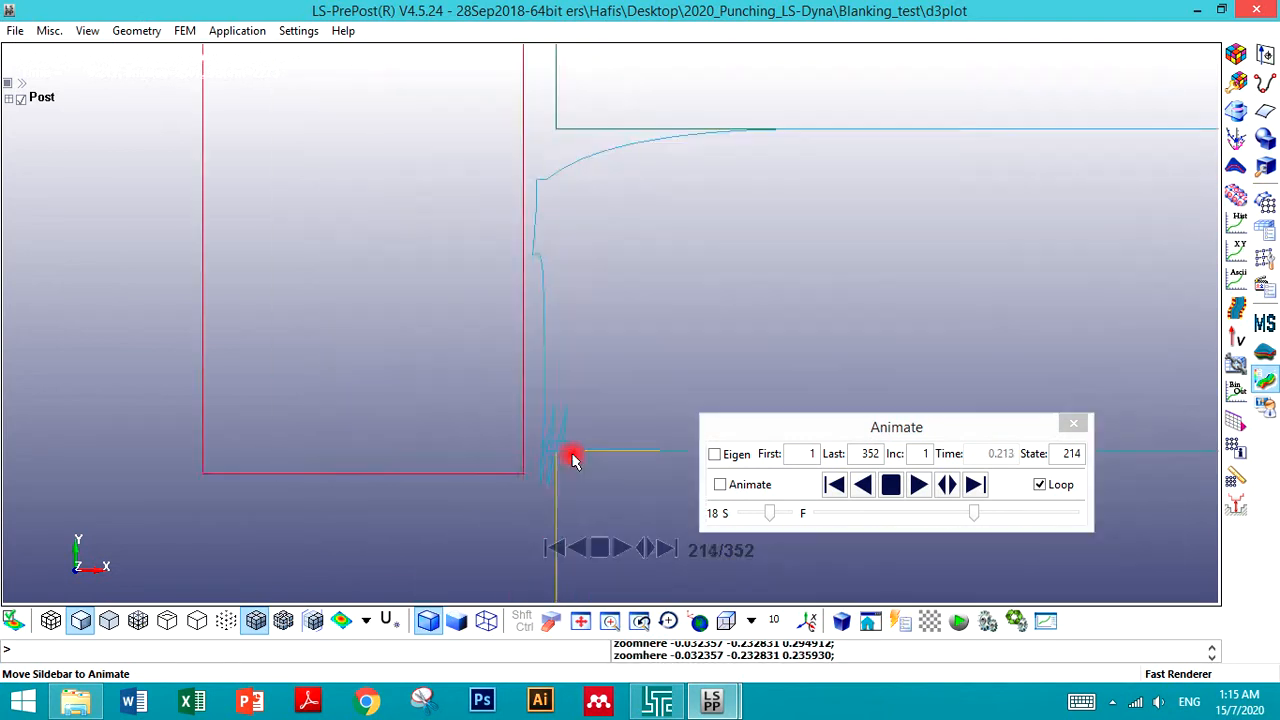
scroll(566, 446, "up", 4)
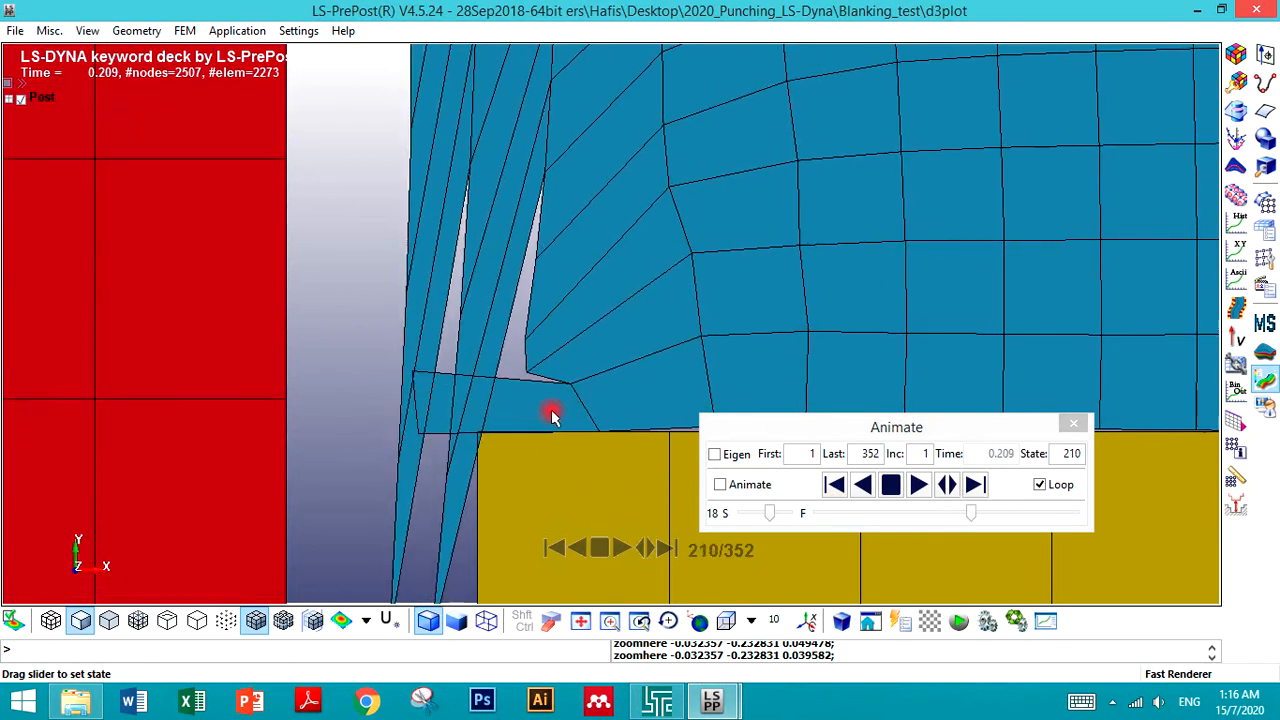
left_click(890, 484)
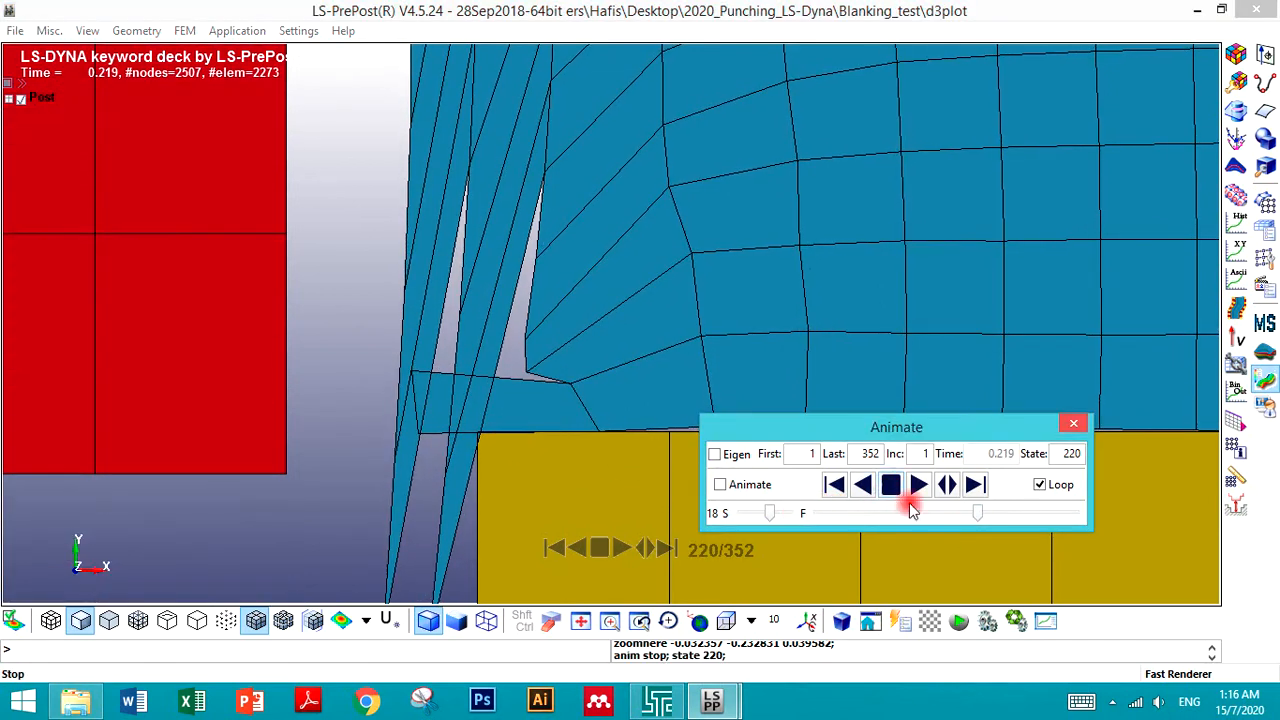
left_click_drag(976, 513, 838, 512)
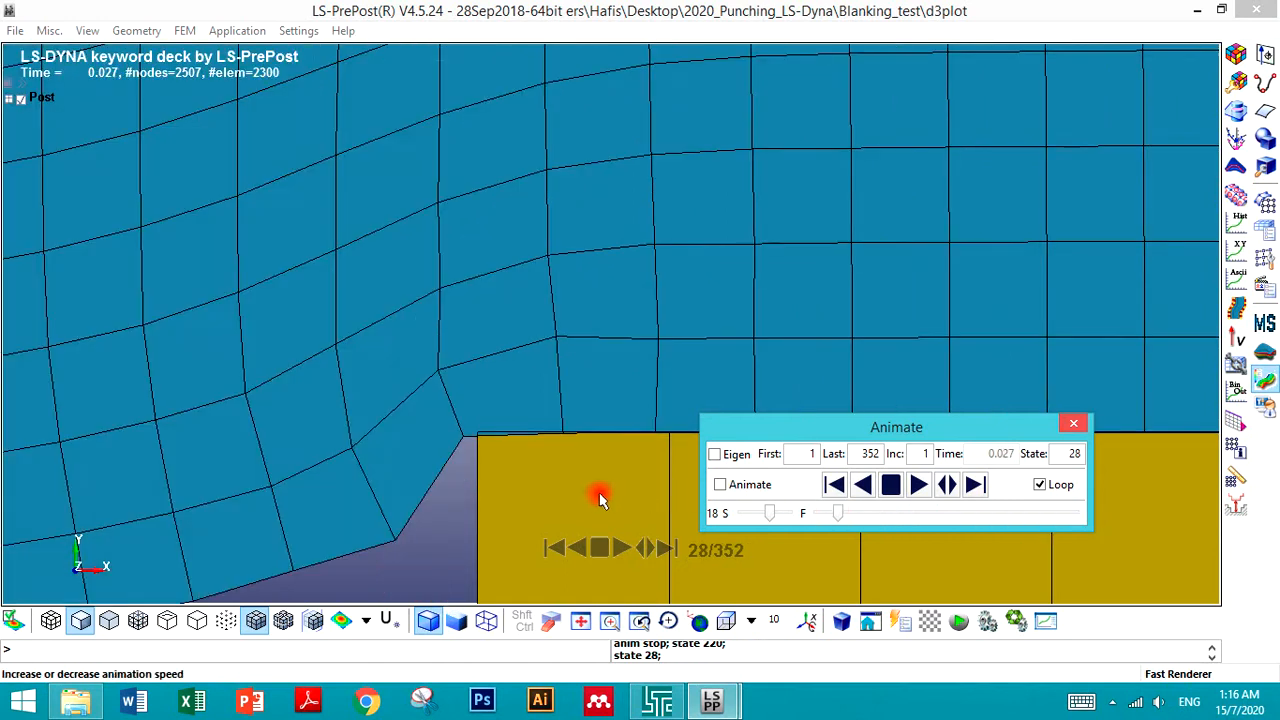
scroll(600, 497, "down", 7)
scroll(612, 400, "down", 5)
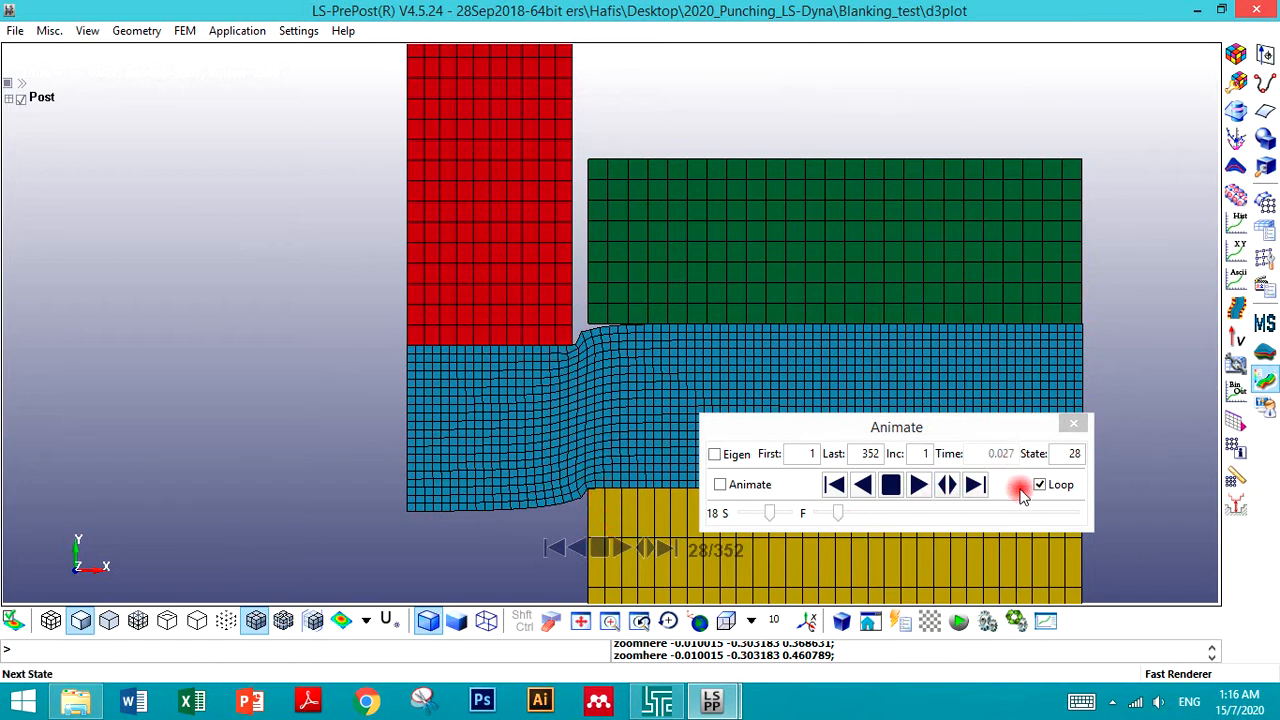
- Close the results window and open Element Editing in Split/Merge mode on the Blanking_test model
left_click(1265, 12)
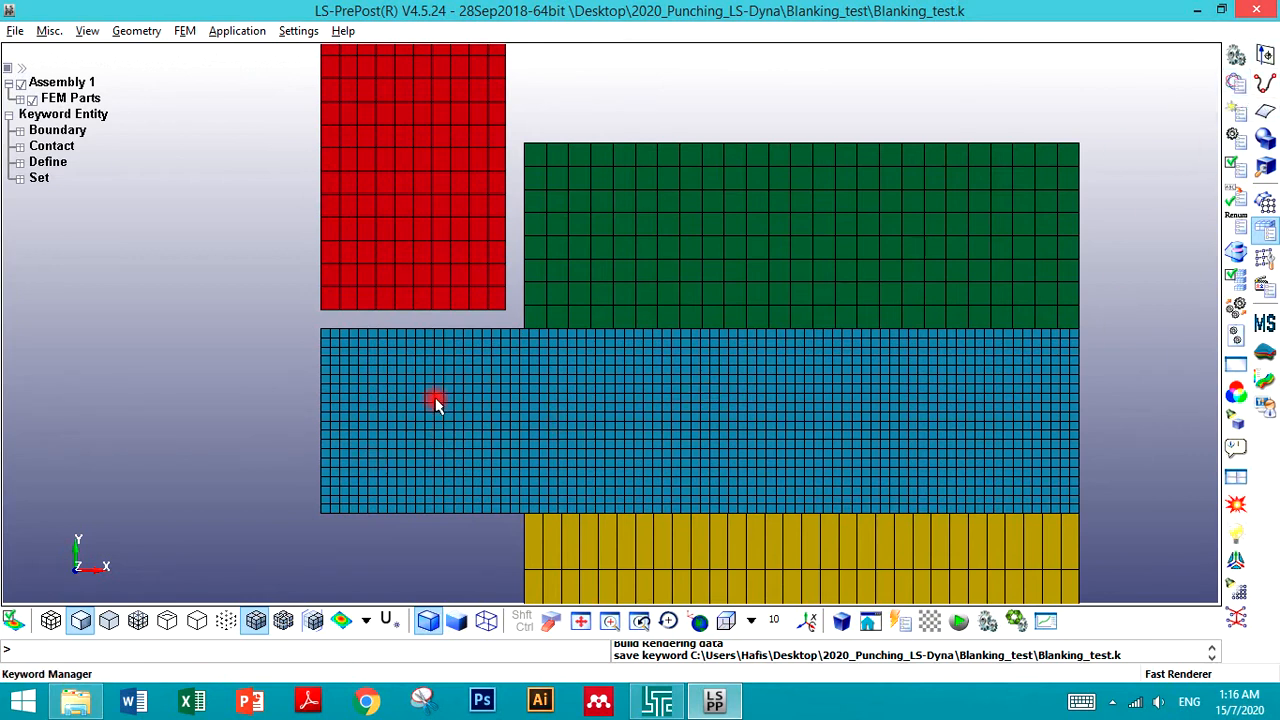
scroll(421, 440, "up", 4)
scroll(470, 385, "down", 2)
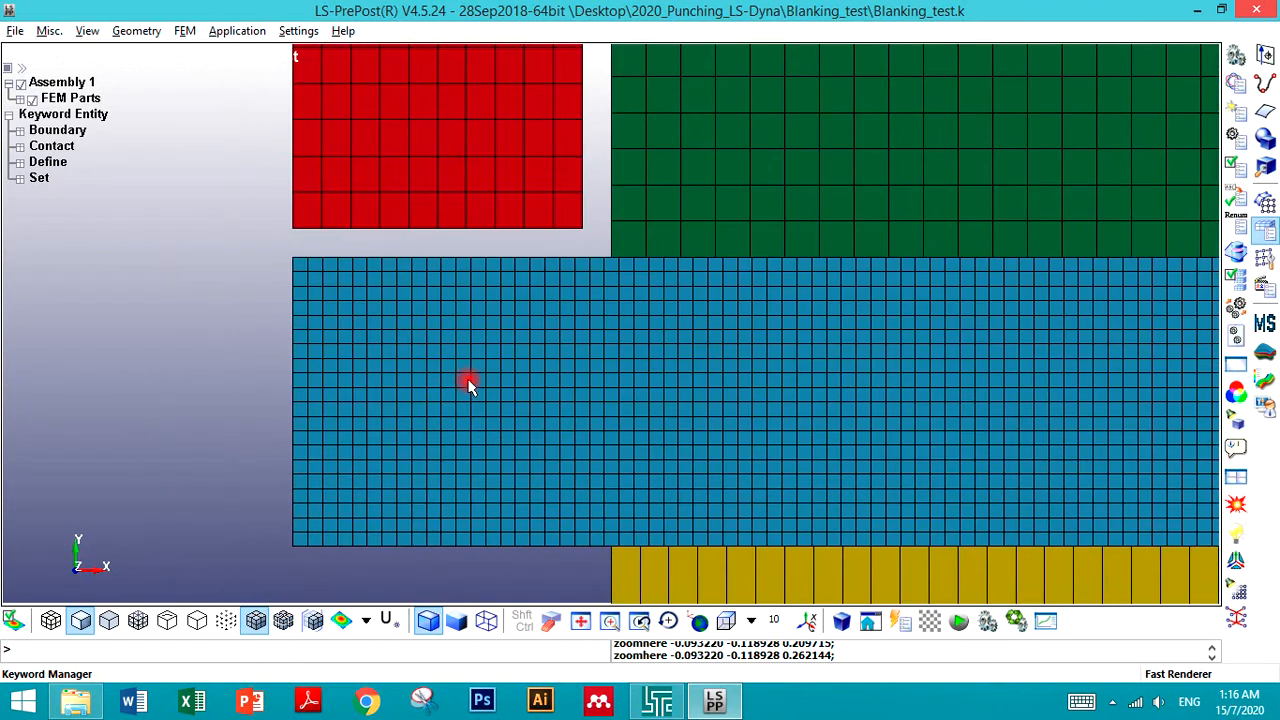
left_click(1267, 203)
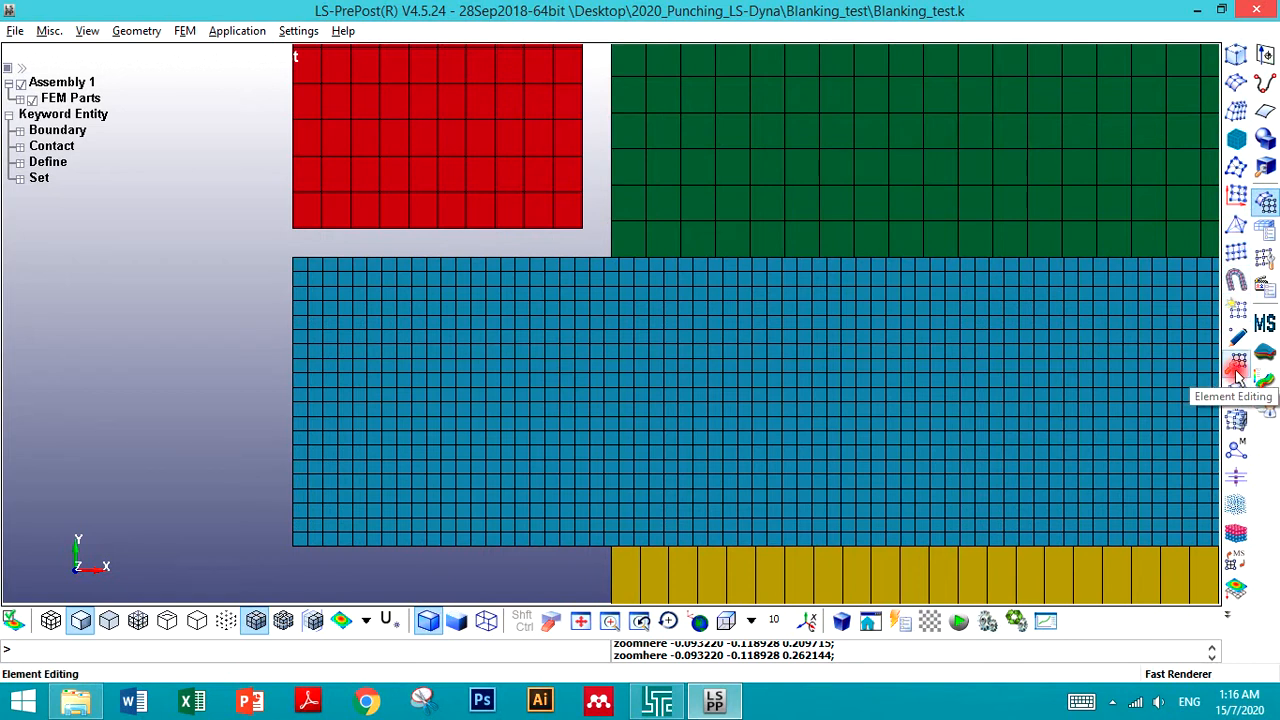
left_click(1266, 260)
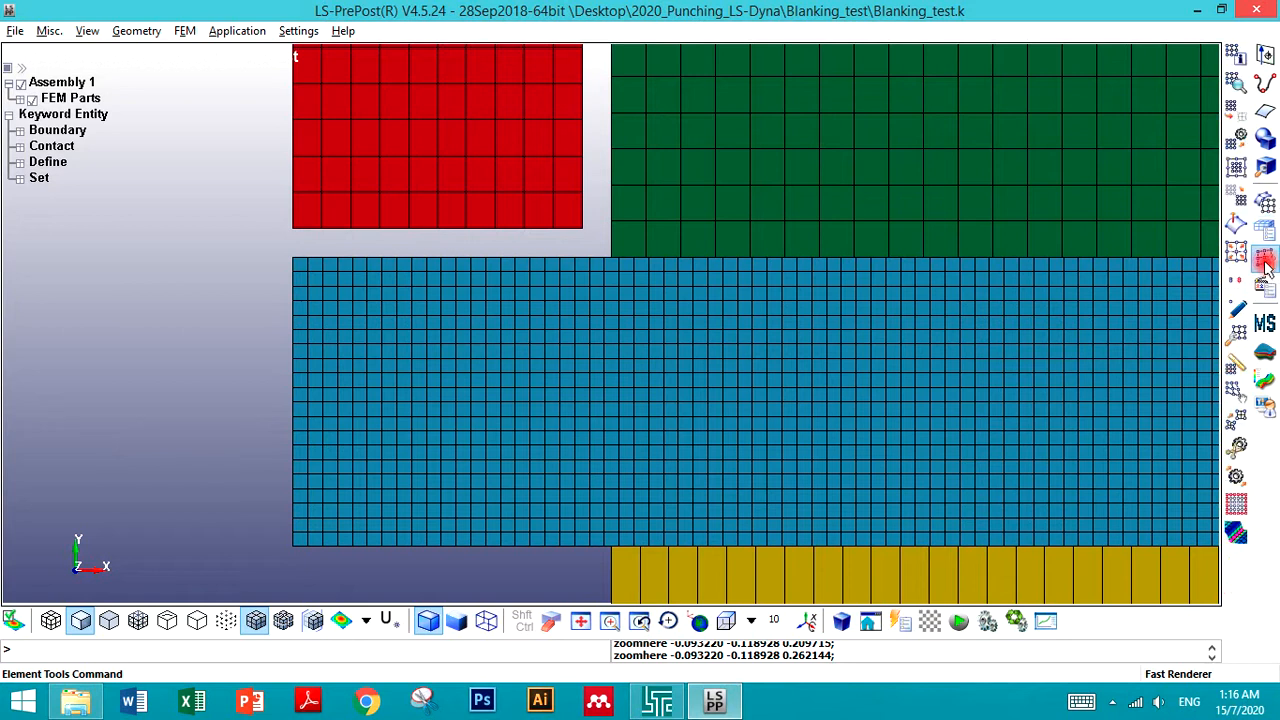
left_click(1236, 333)
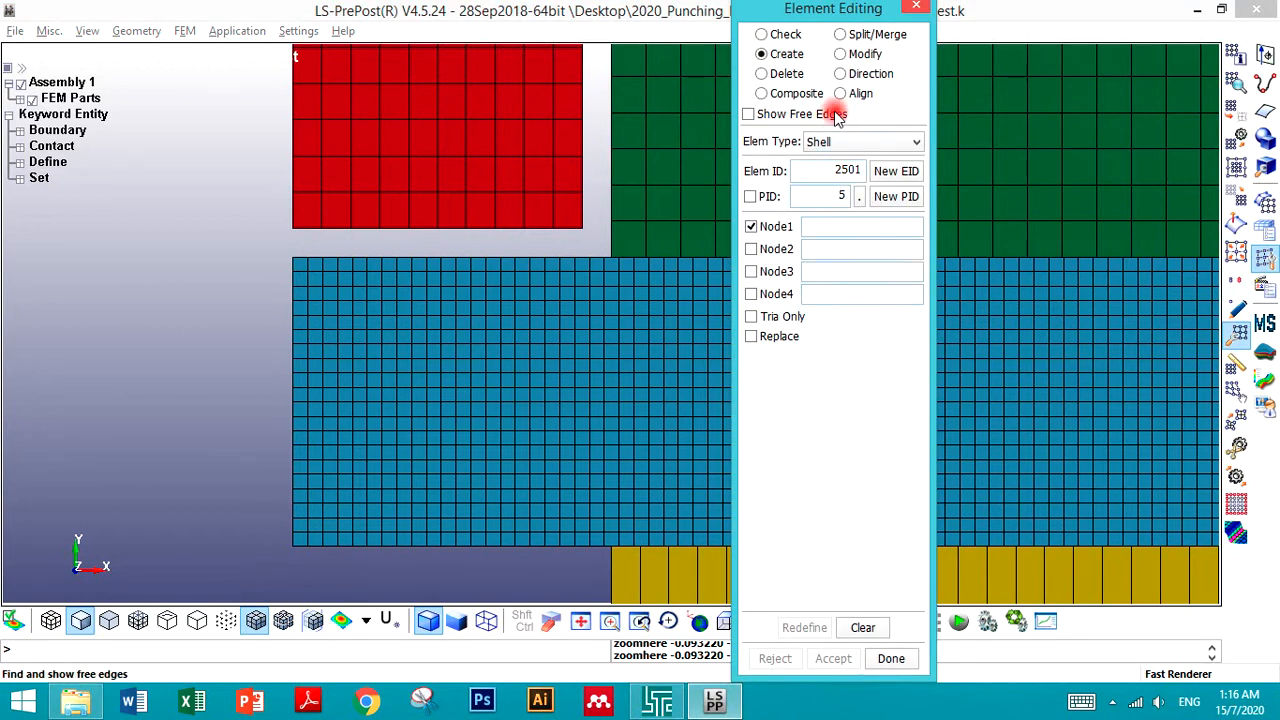
left_click(848, 35)
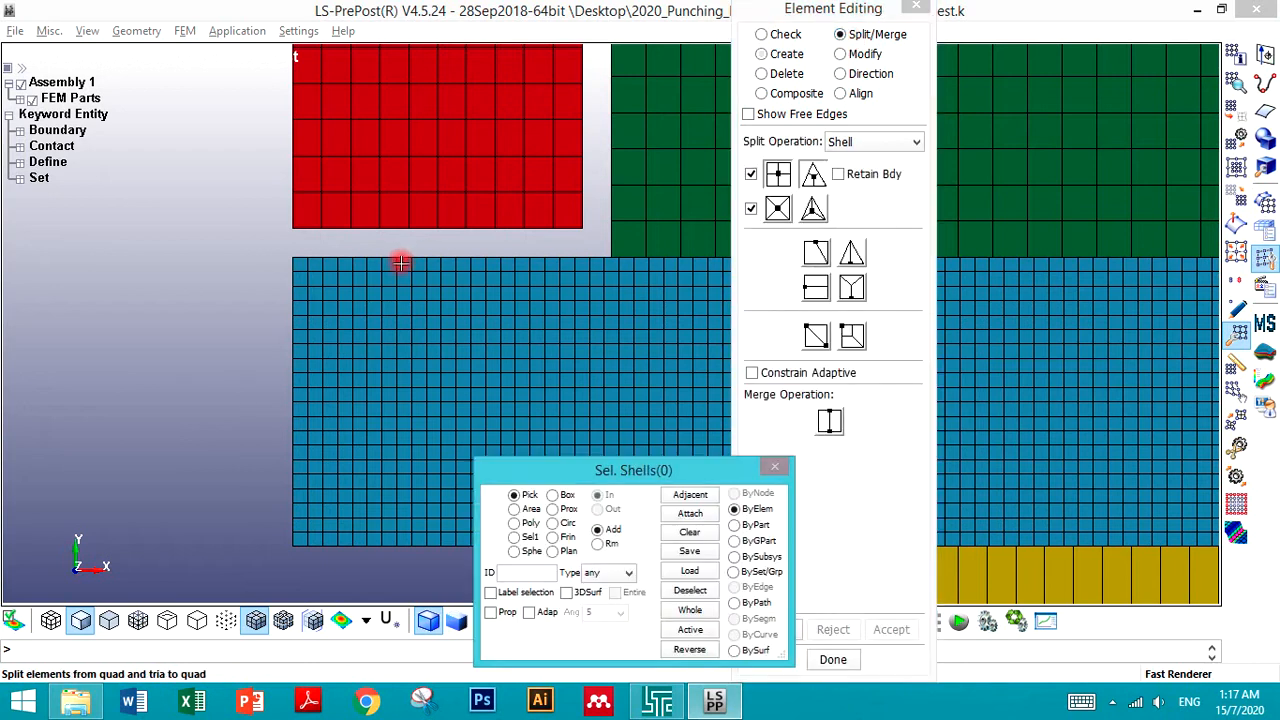
- Split a rectangular area of blank elements under the punch into four quads each, then reject the preview
left_click(190, 302)
scroll(190, 302, "down", 4)
scroll(382, 411, "up", 3)
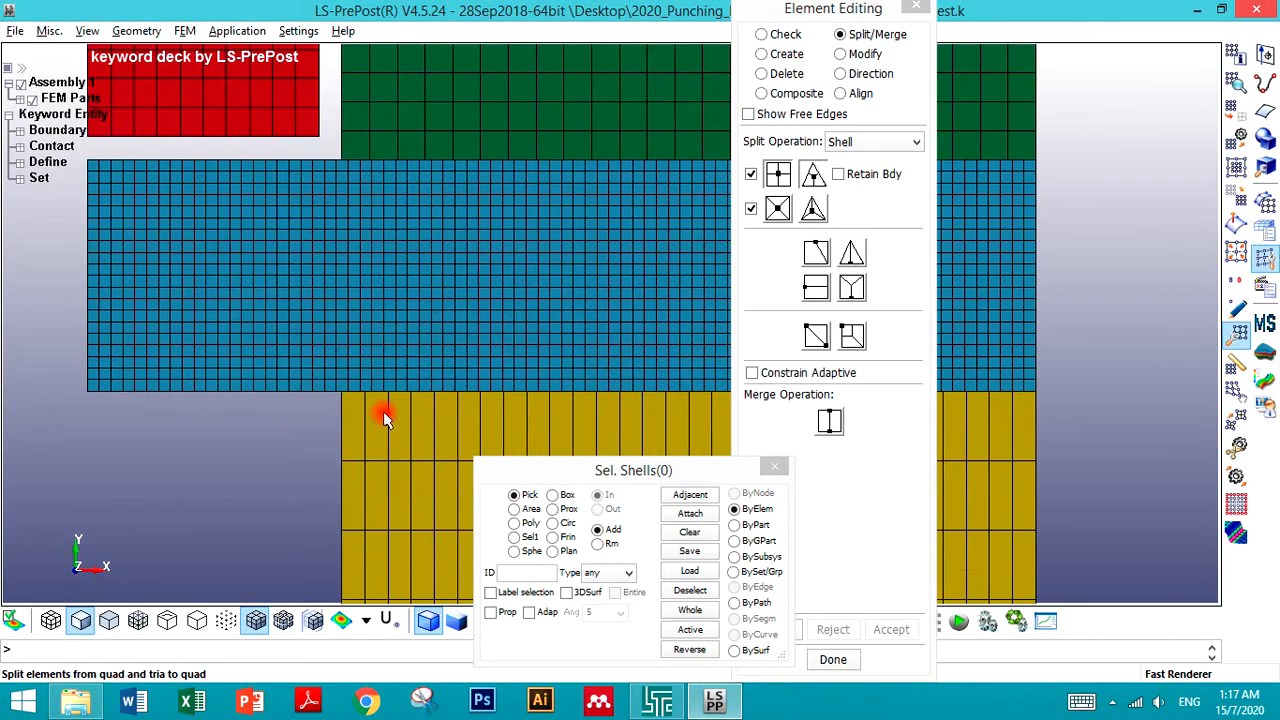
scroll(288, 167, "up", 1)
scroll(288, 167, "up", 1)
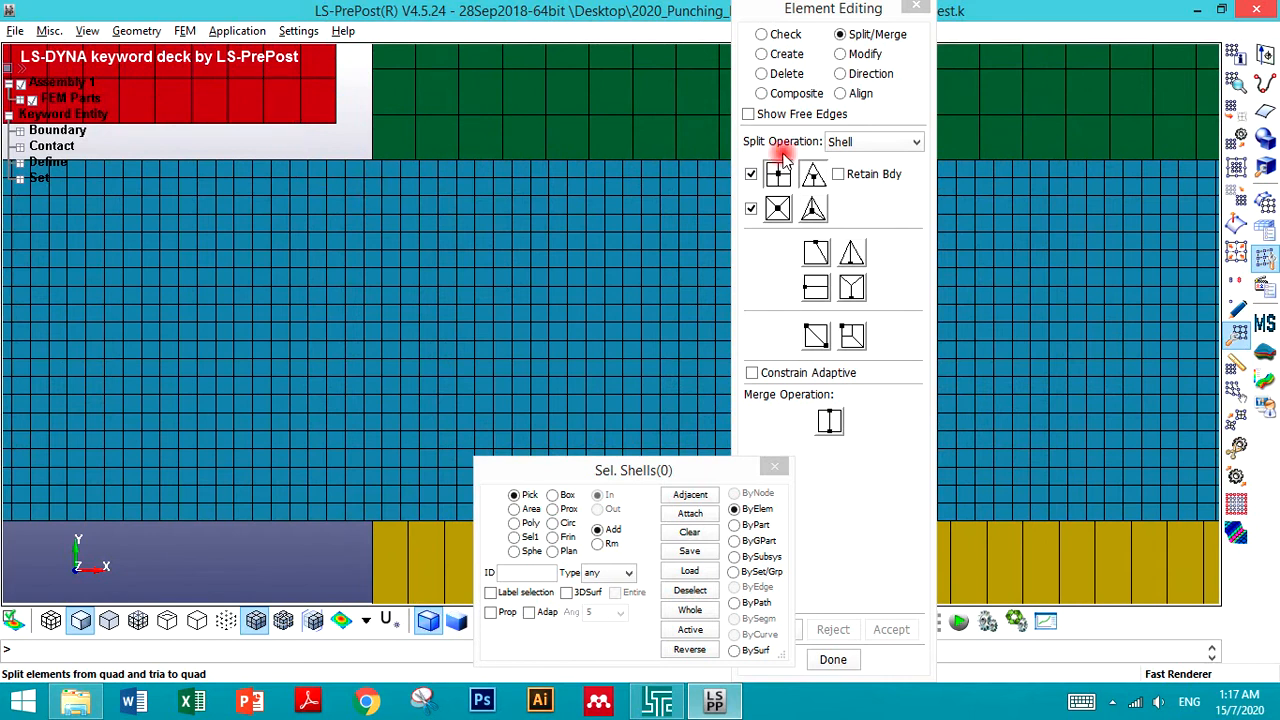
left_click(778, 208)
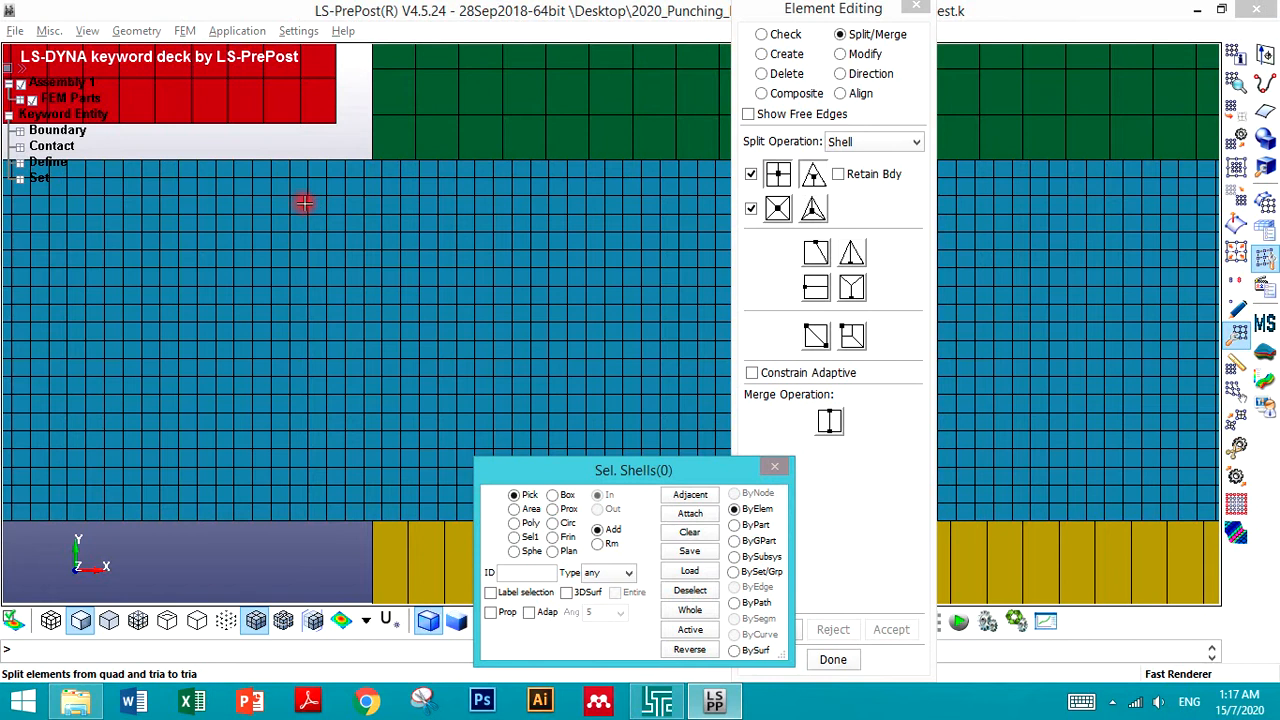
left_click(514, 509)
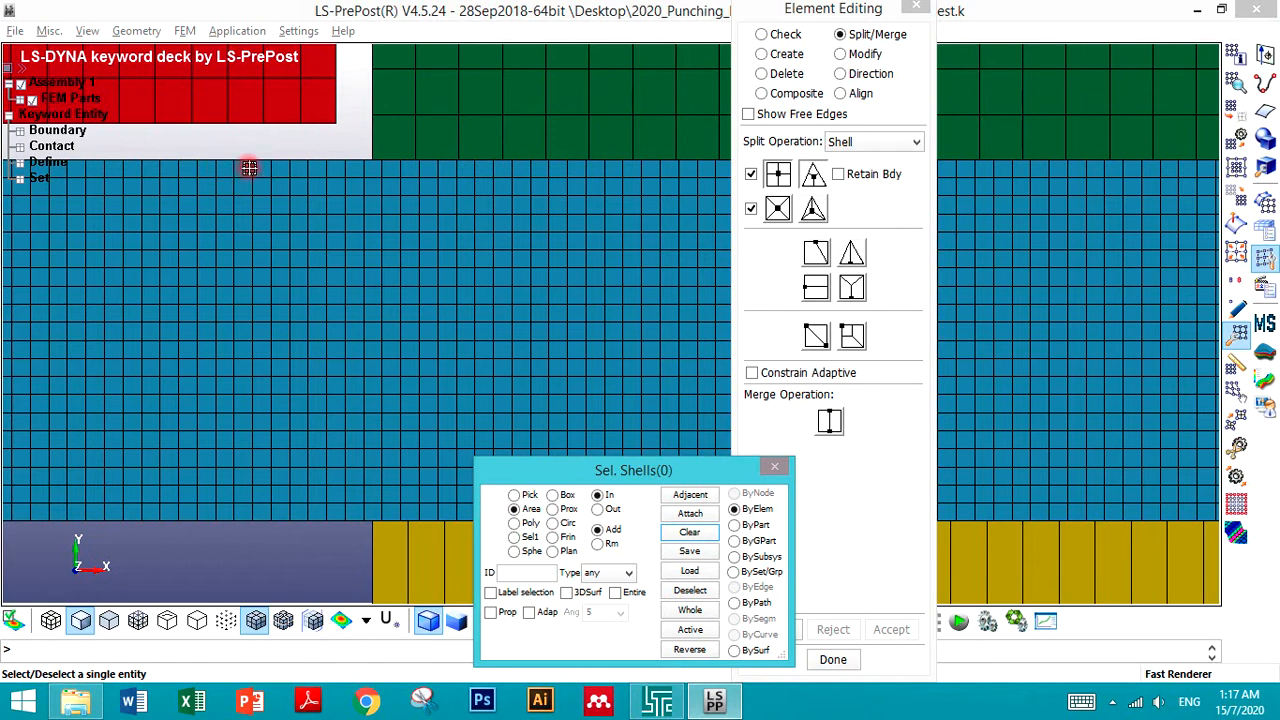
left_click_drag(241, 167, 410, 313)
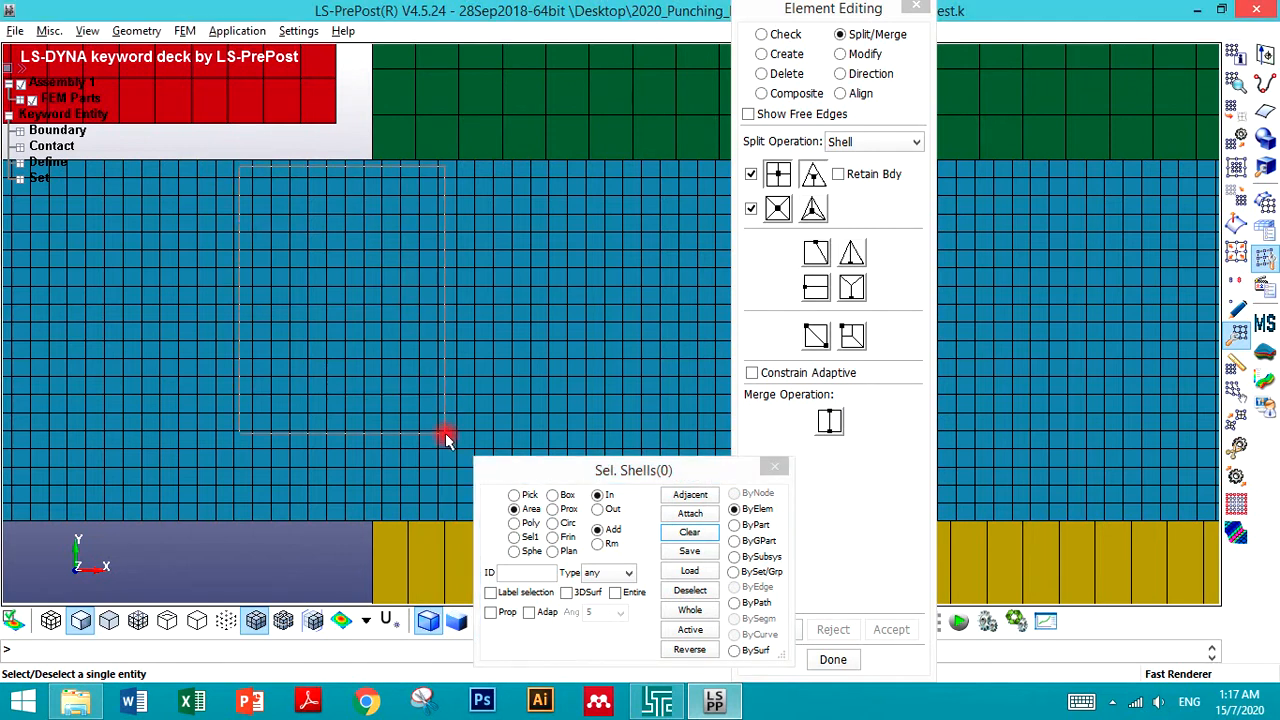
left_click_drag(455, 496, 469, 512)
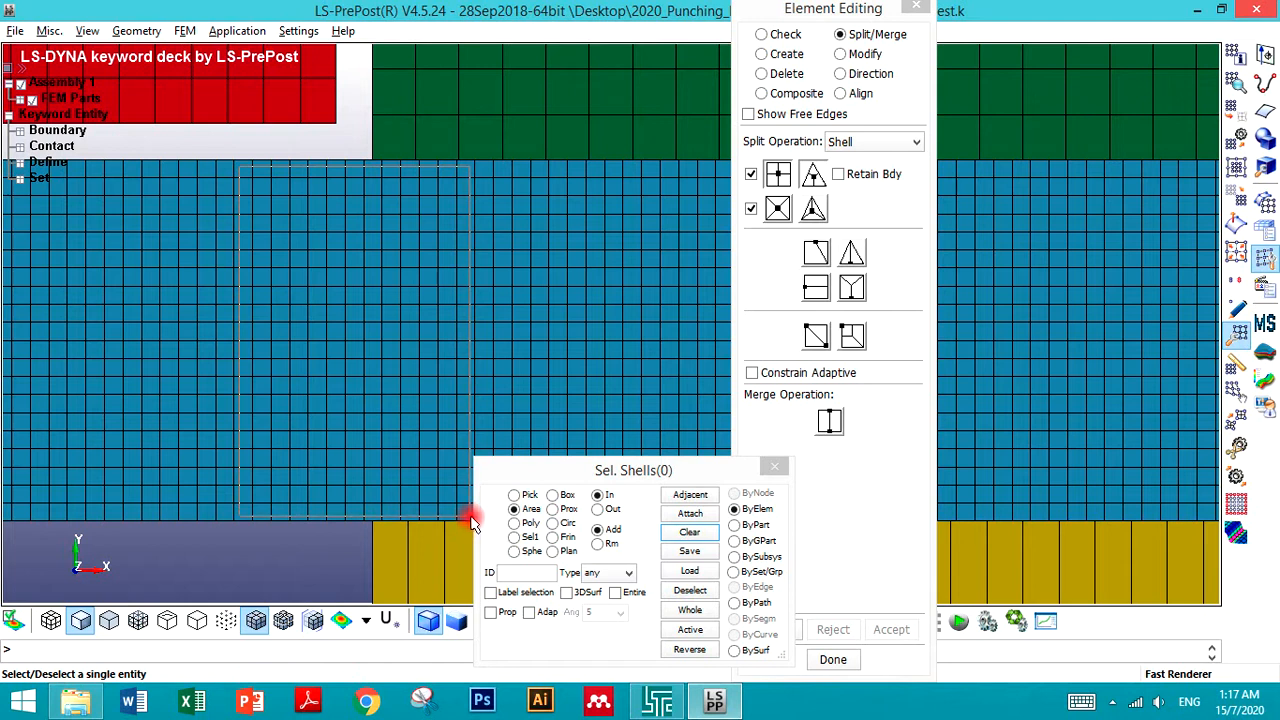
left_click_drag(478, 522, 490, 522)
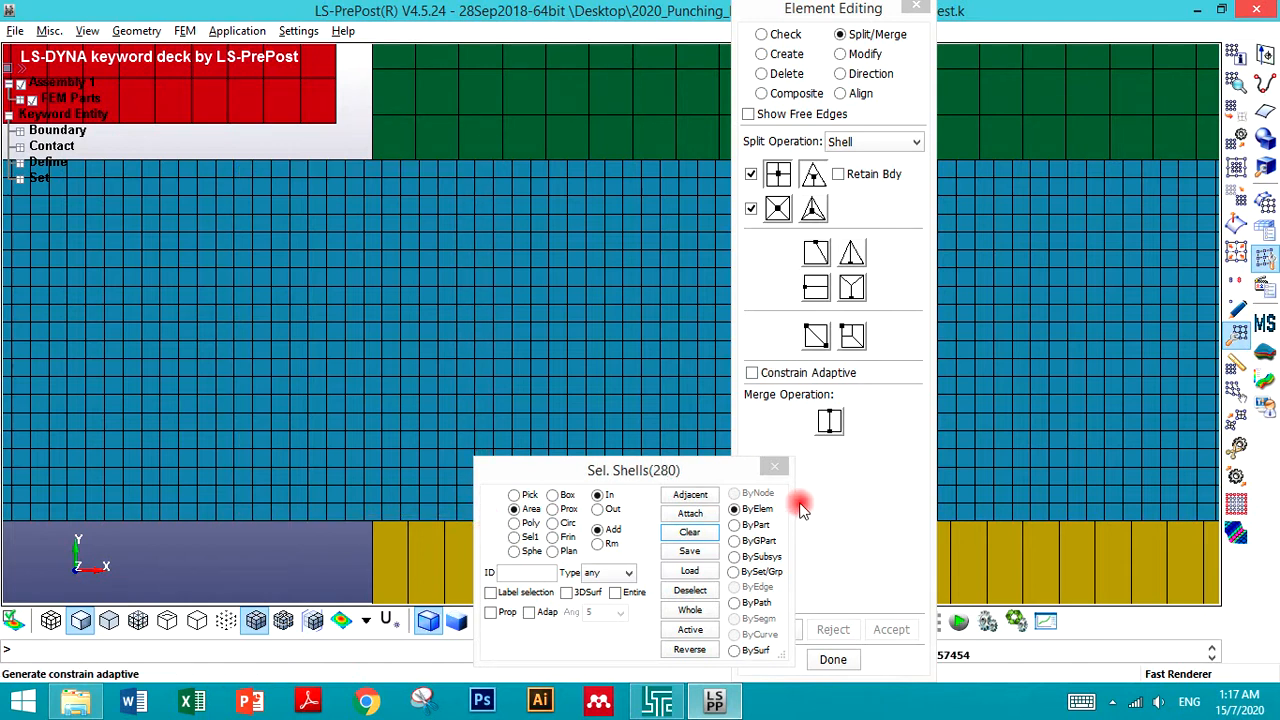
left_click_drag(695, 472, 507, 455)
left_click(774, 632)
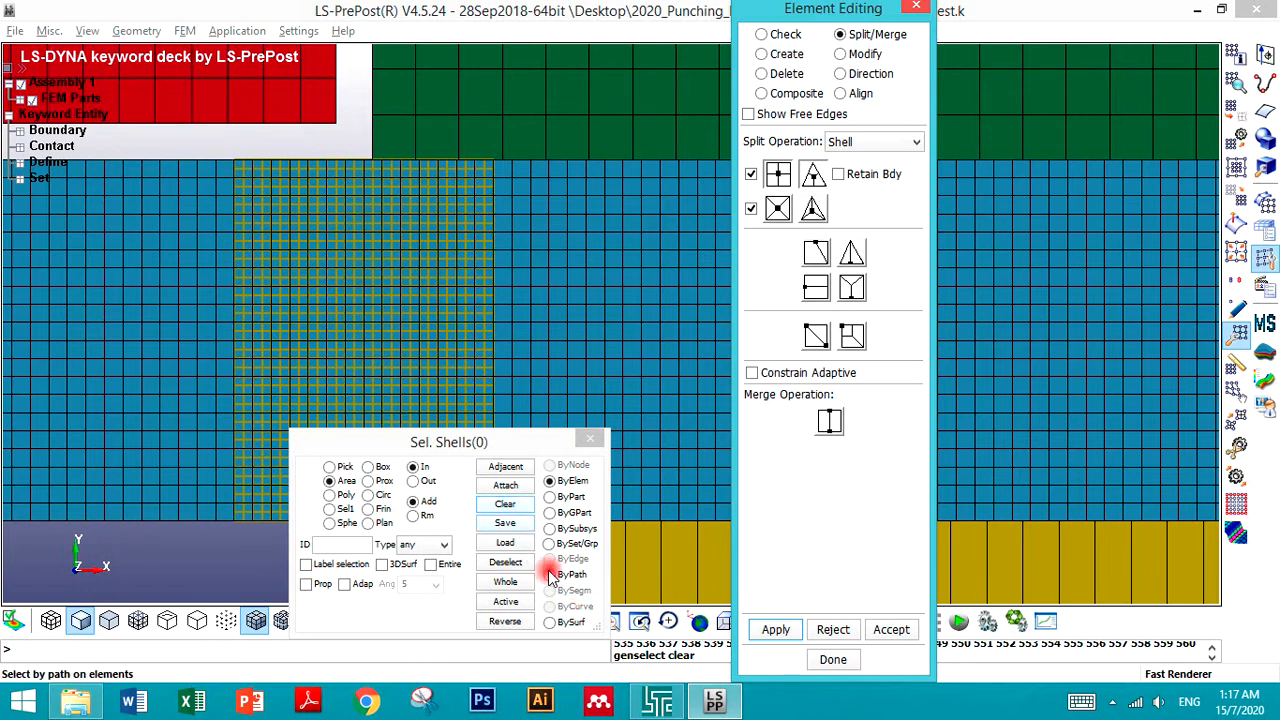
left_click(809, 631)
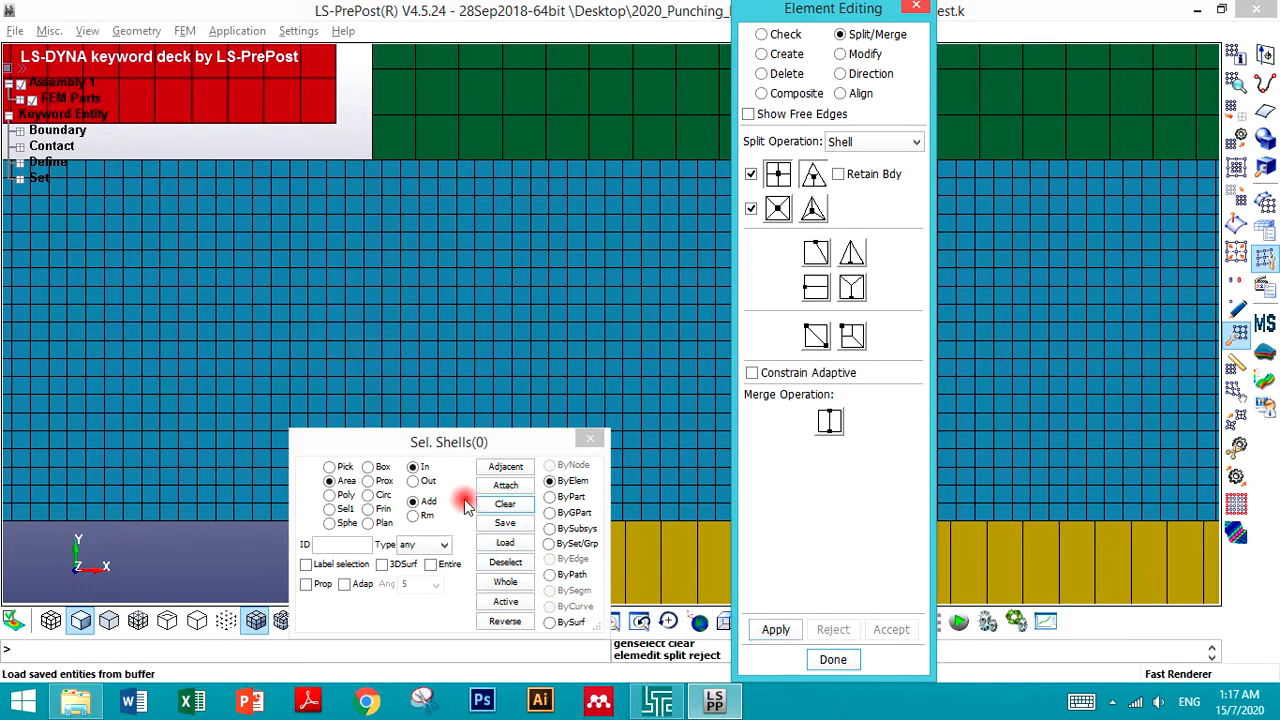
- Split a wider rectangular area of blank elements under the punch edge into four quads each and accept
left_click(502, 504)
left_click_drag(226, 170, 507, 521)
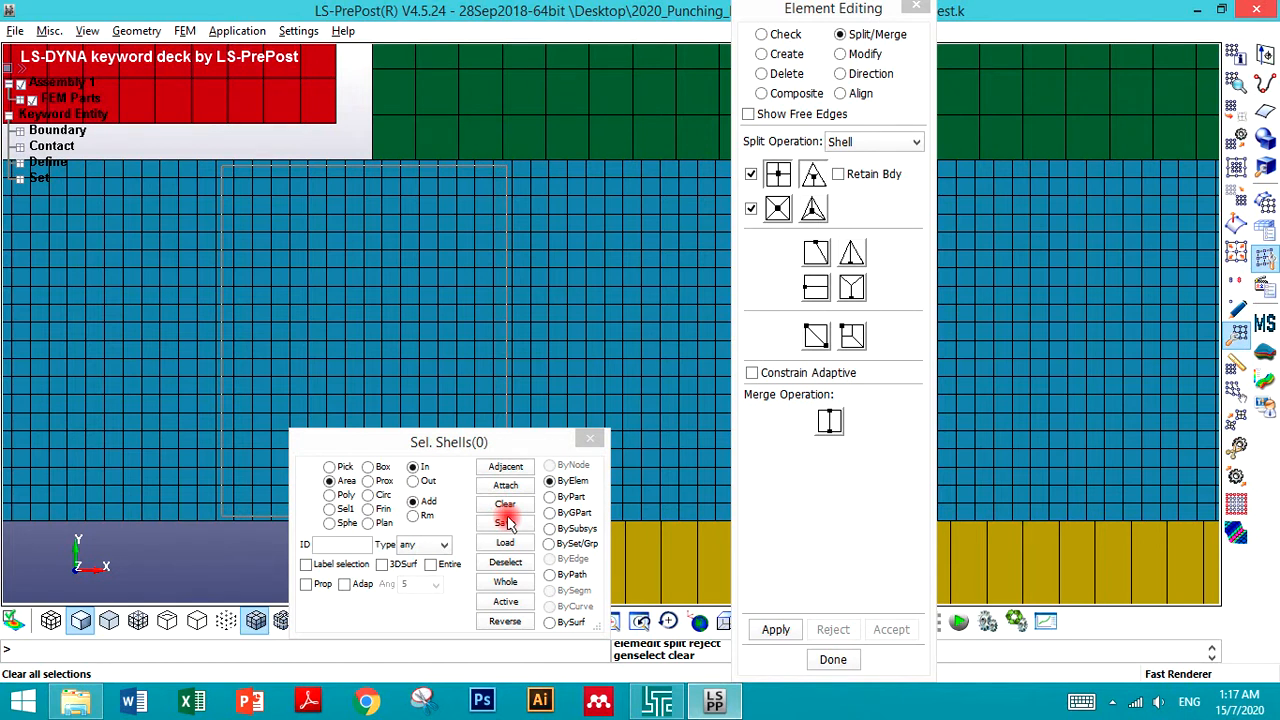
left_click_drag(507, 521, 507, 521)
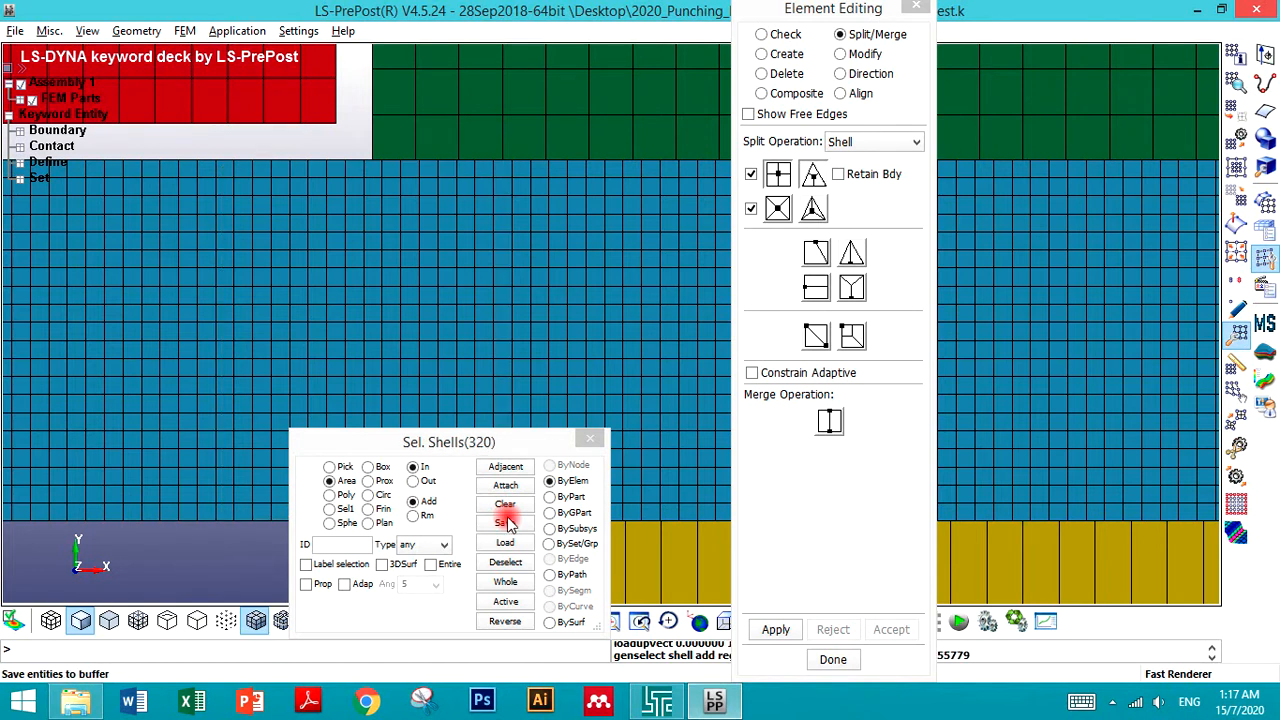
left_click(777, 637)
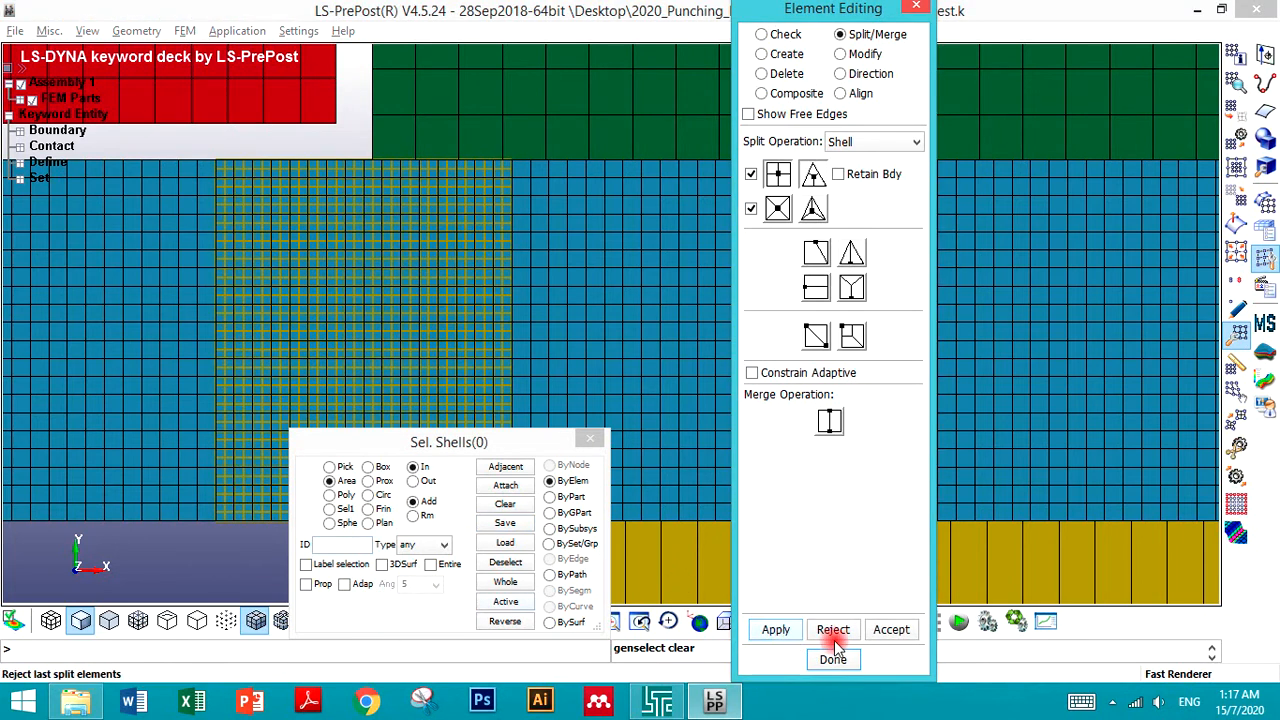
left_click(891, 631)
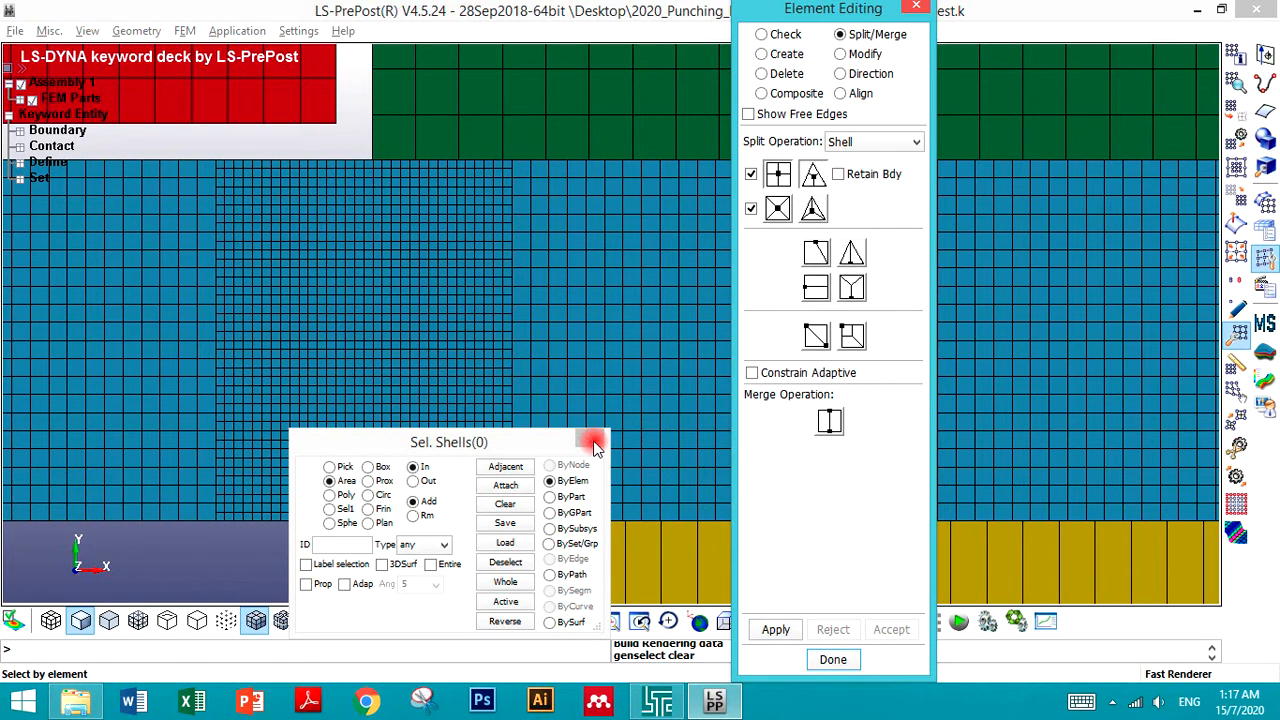
- Zoom out and back in to examine the refined blank mesh region
left_click_drag(400, 442, 172, 562)
left_click(191, 535)
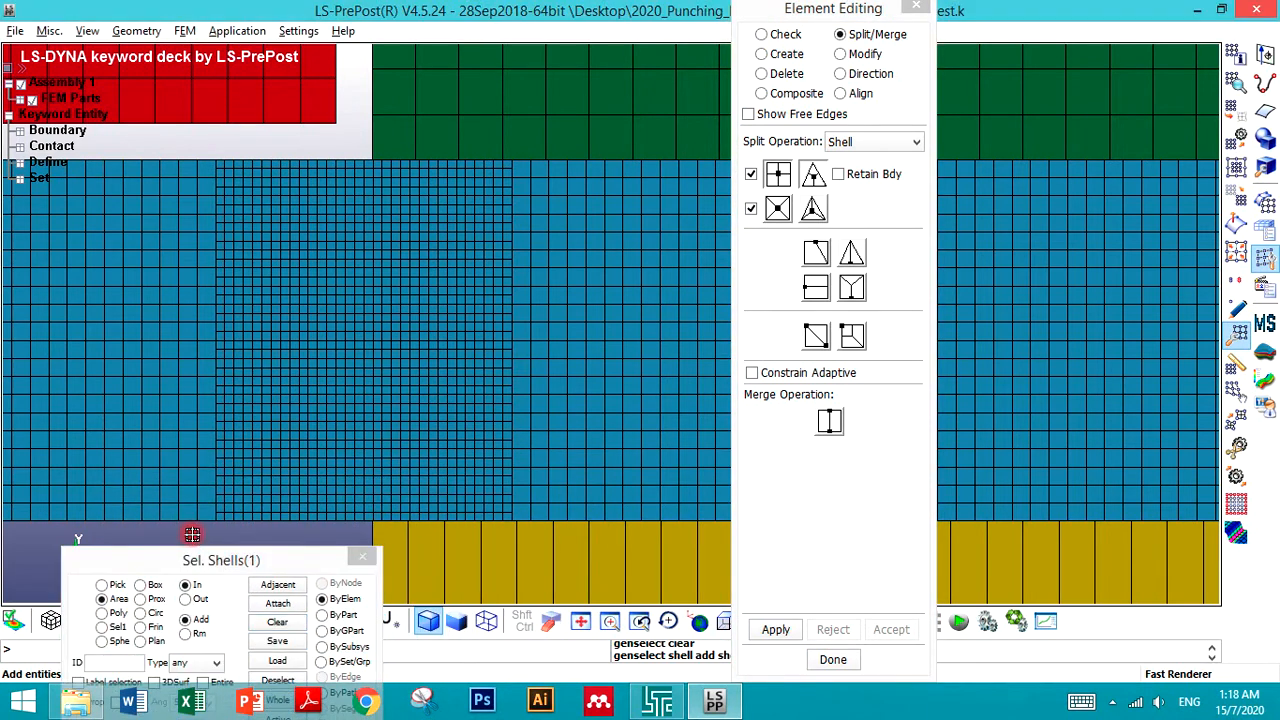
scroll(193, 540, "down", 2)
scroll(191, 340, "down", 1)
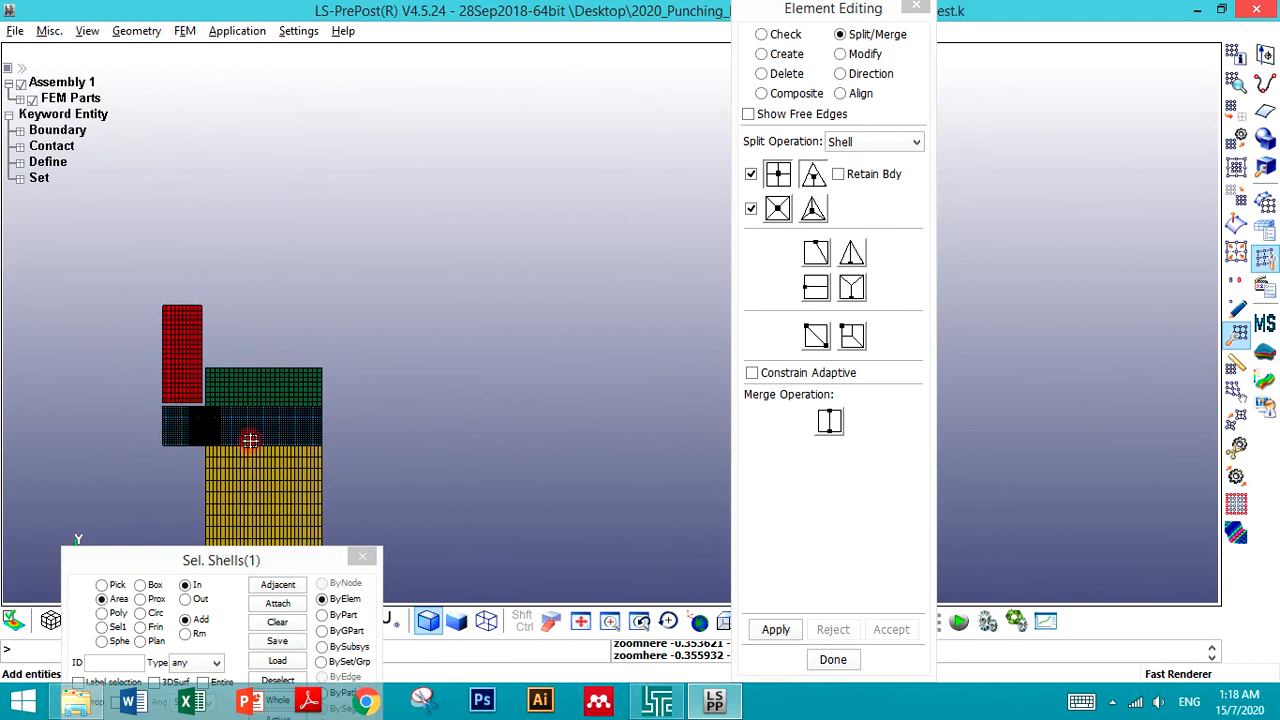
scroll(275, 455, "up", 2)
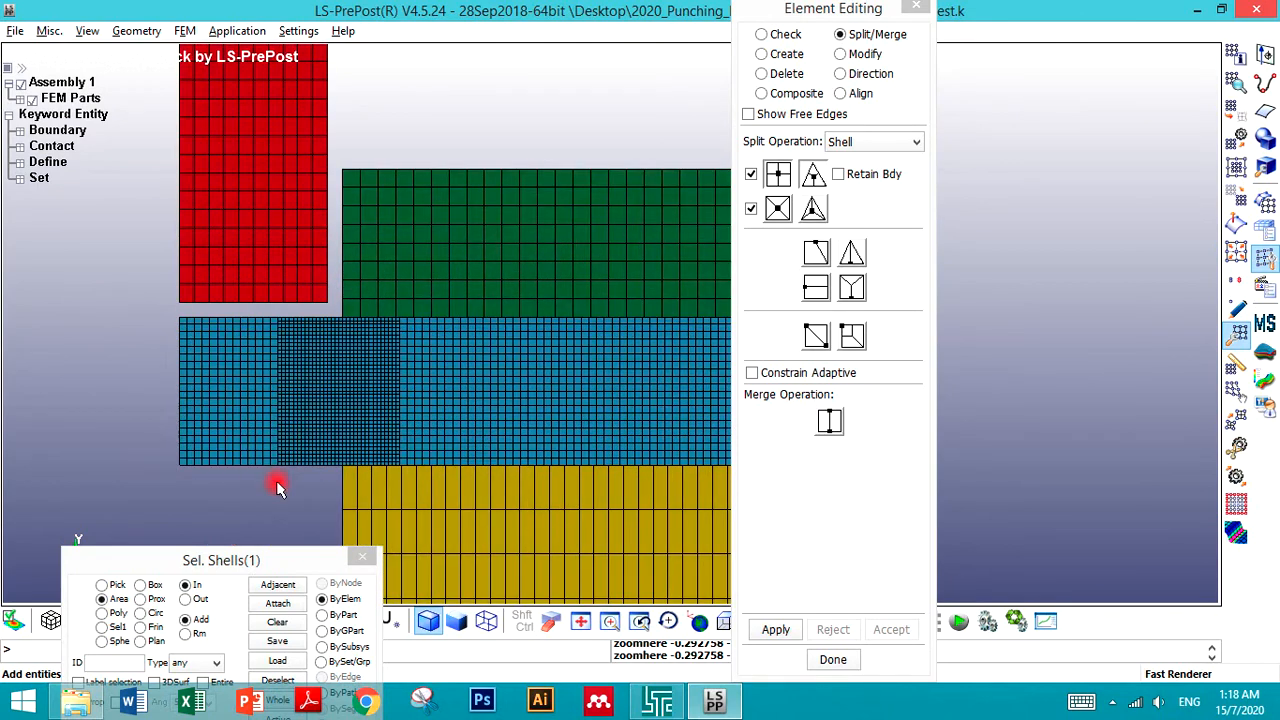
scroll(320, 480, "down", 2)
scroll(323, 477, "up", 4)
scroll(281, 478, "down", 2)
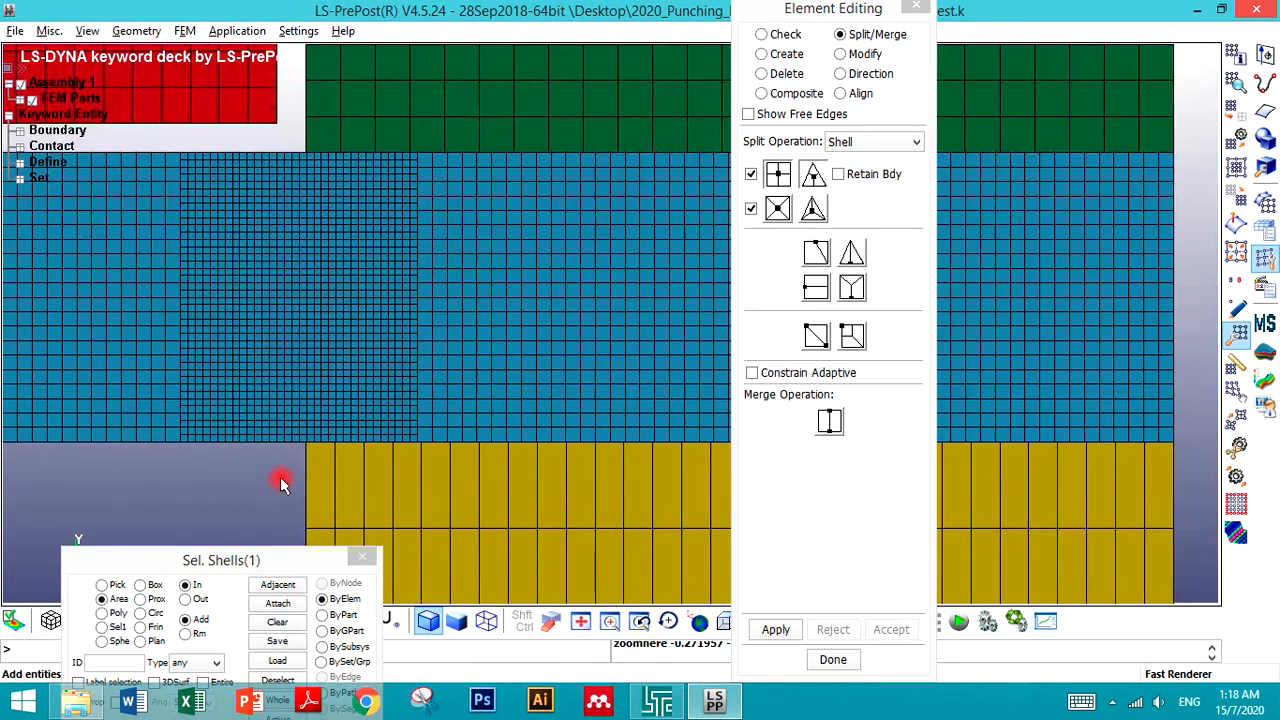
- Clear the selection and split a vertical strip of the already refined blank mesh into four quads each, accepting the result
left_click(257, 564)
left_click_drag(257, 564, 259, 542)
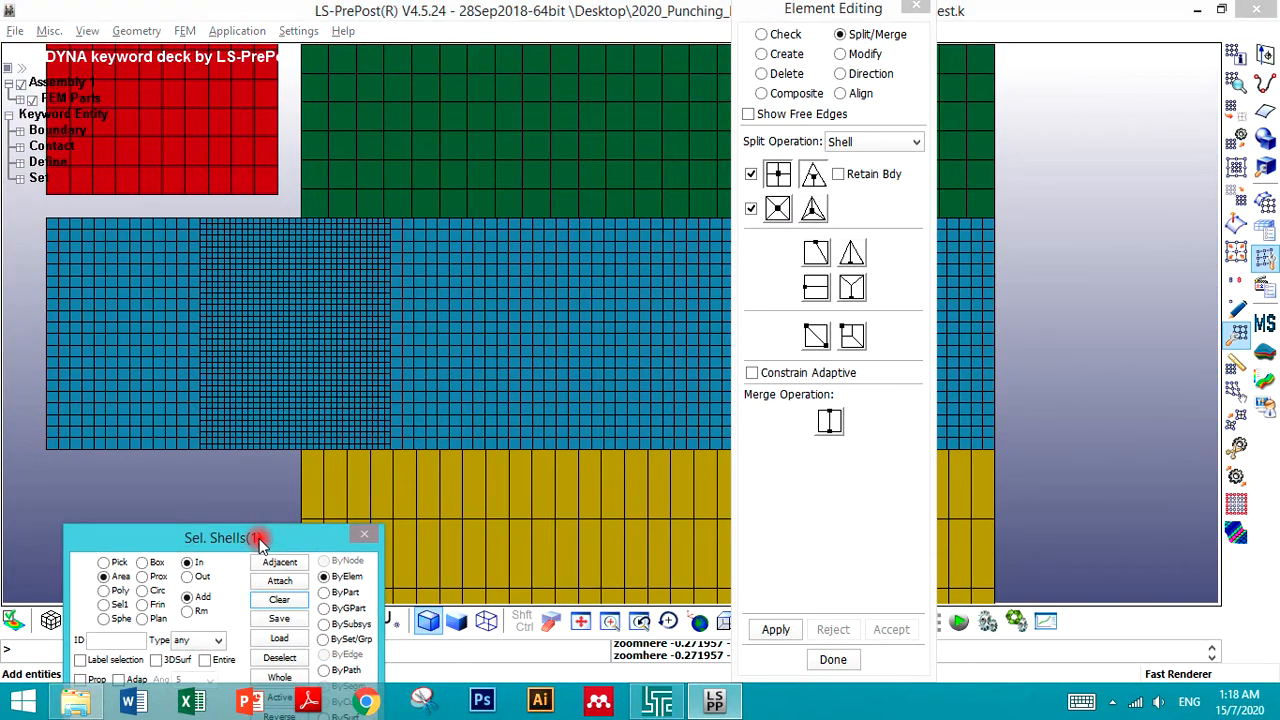
scroll(274, 482, "up", 2)
scroll(313, 477, "up", 2)
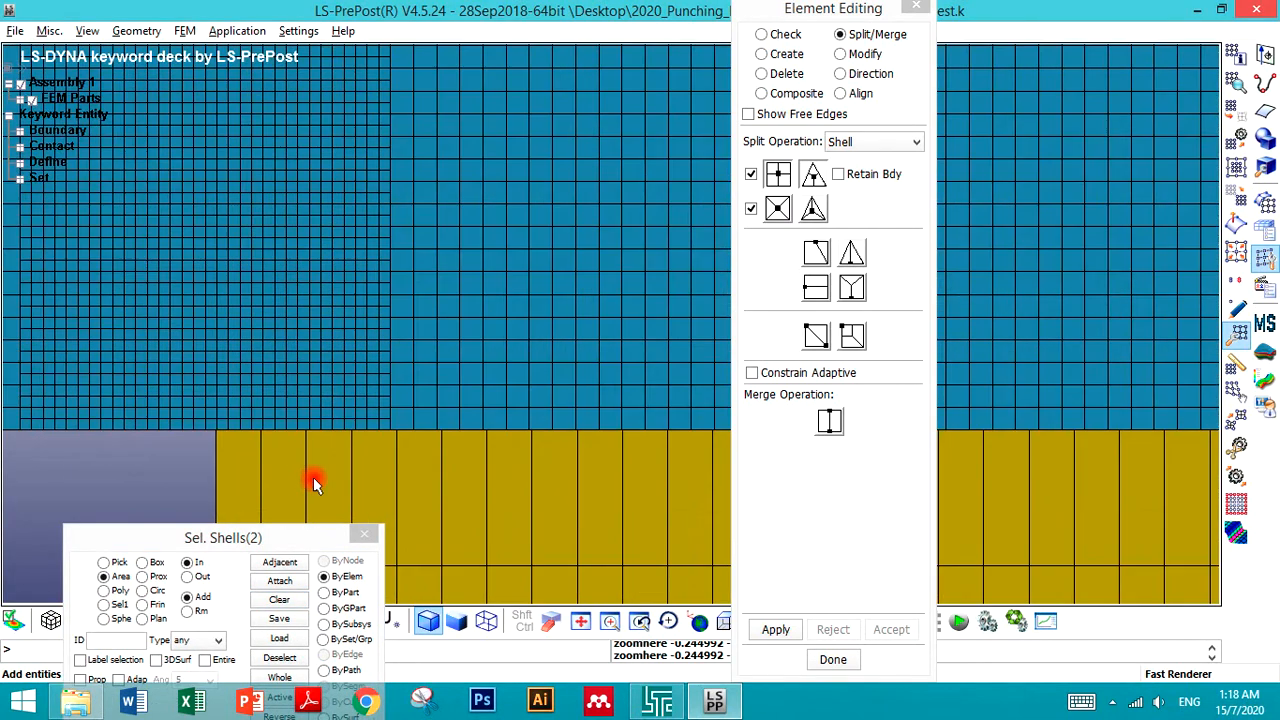
scroll(313, 477, "down", 1)
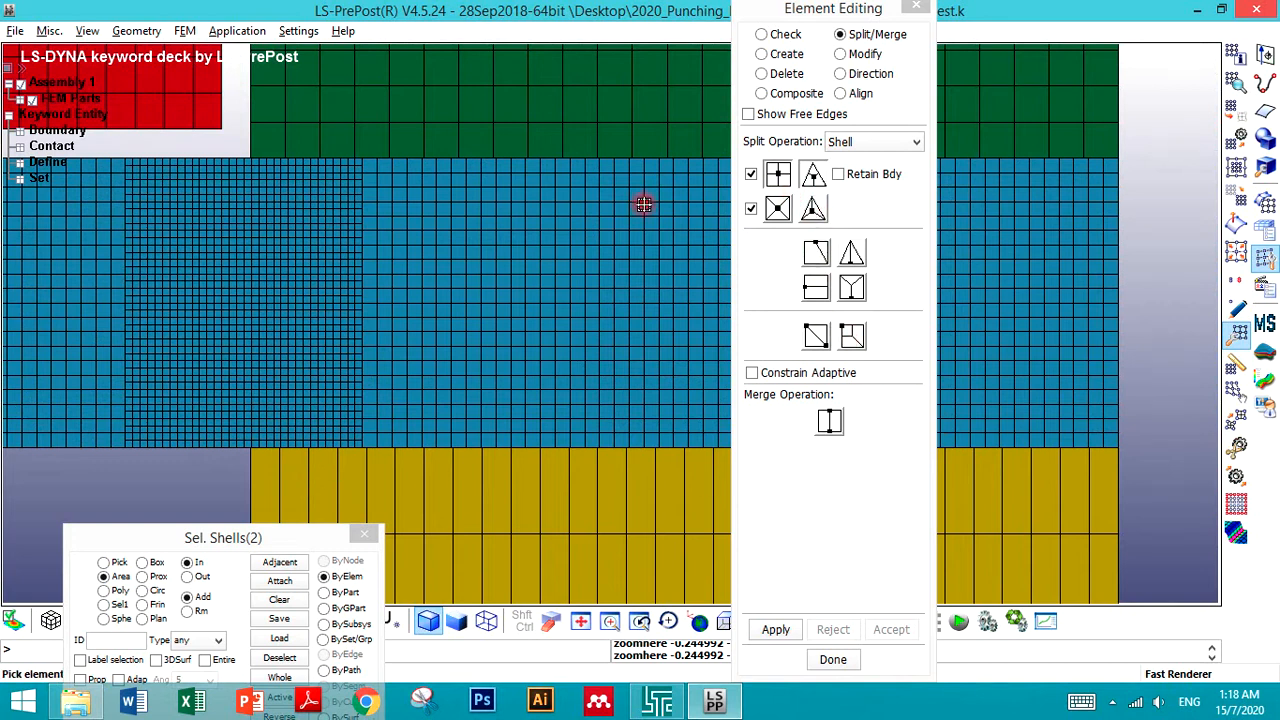
left_click(159, 483)
scroll(317, 321, "up", 2)
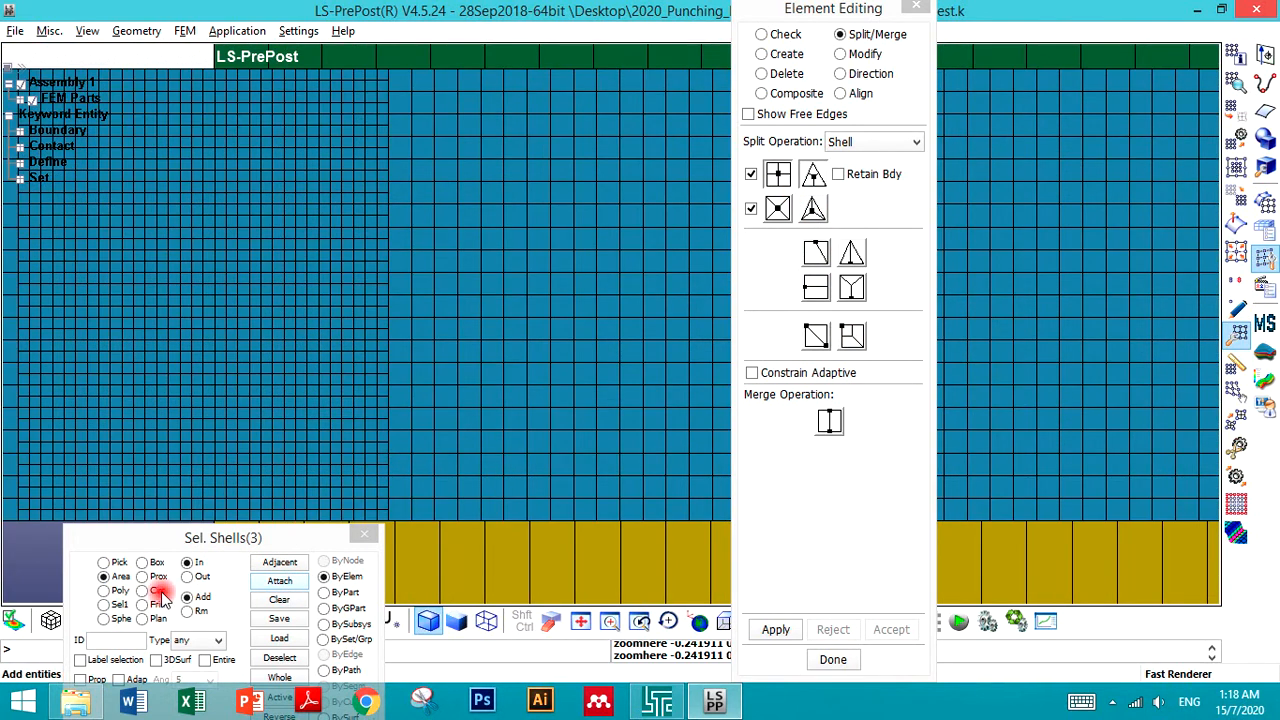
left_click(279, 599)
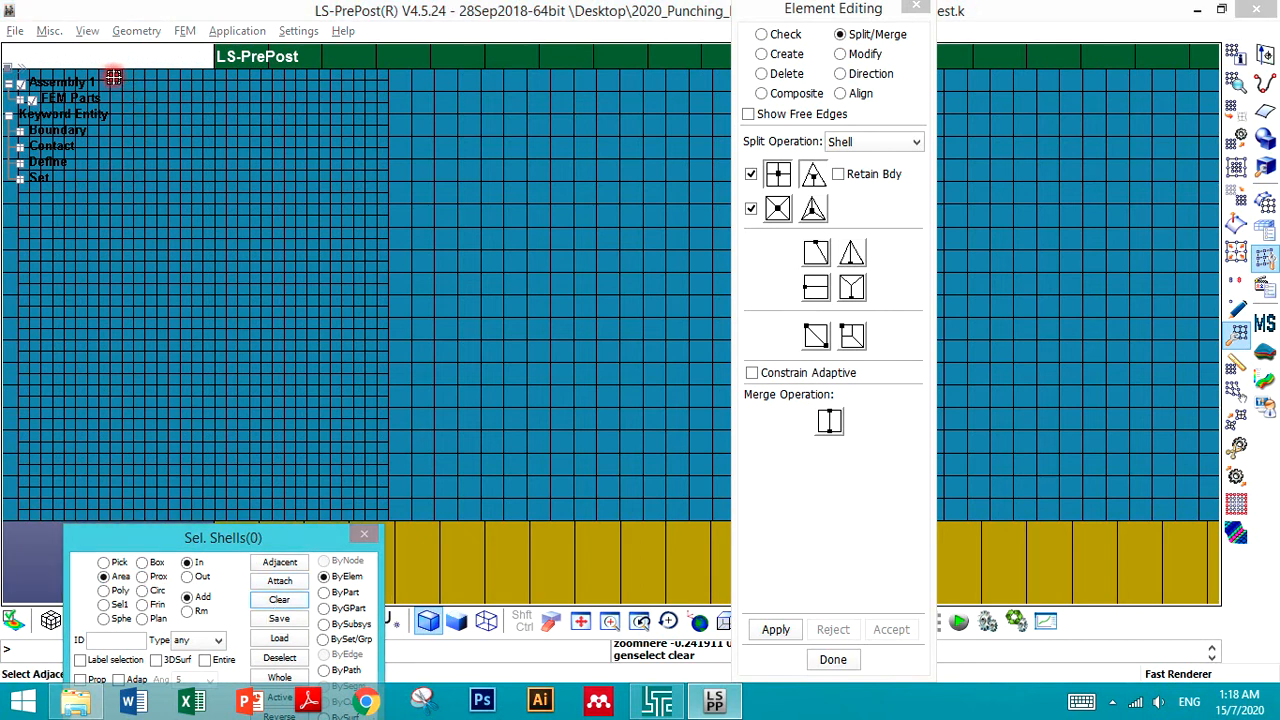
left_click_drag(114, 75, 329, 520)
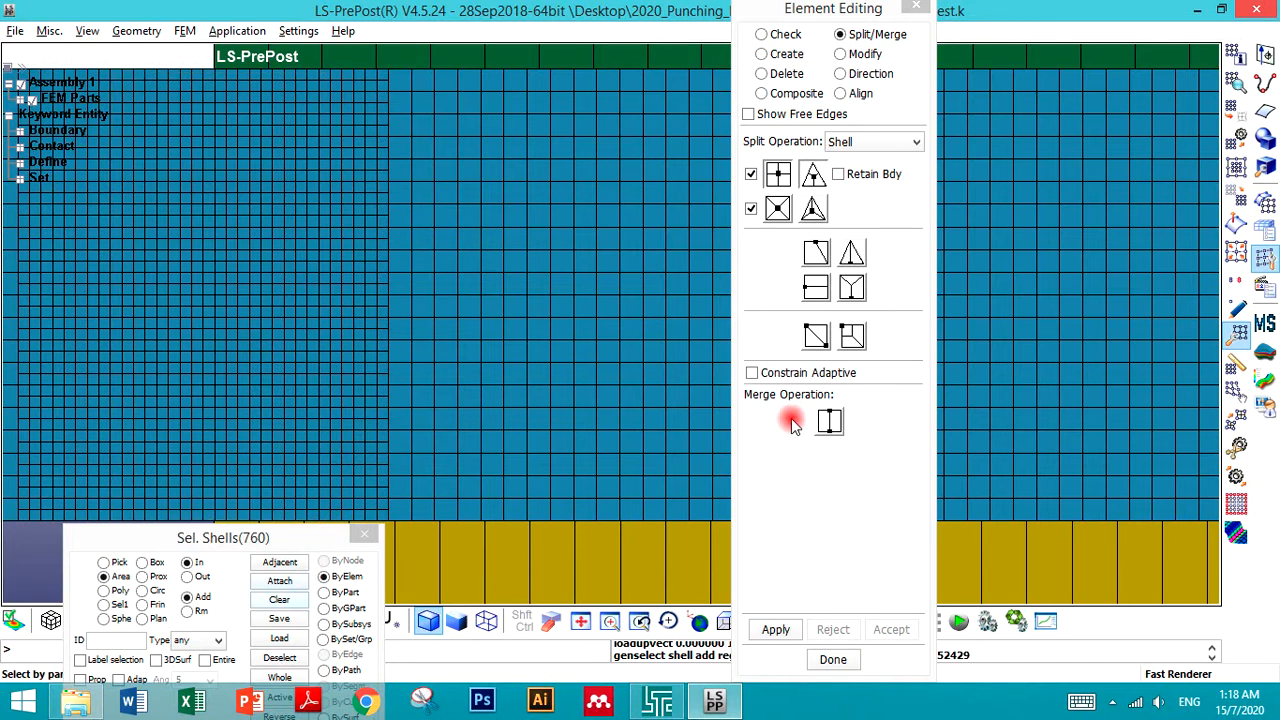
left_click(782, 627)
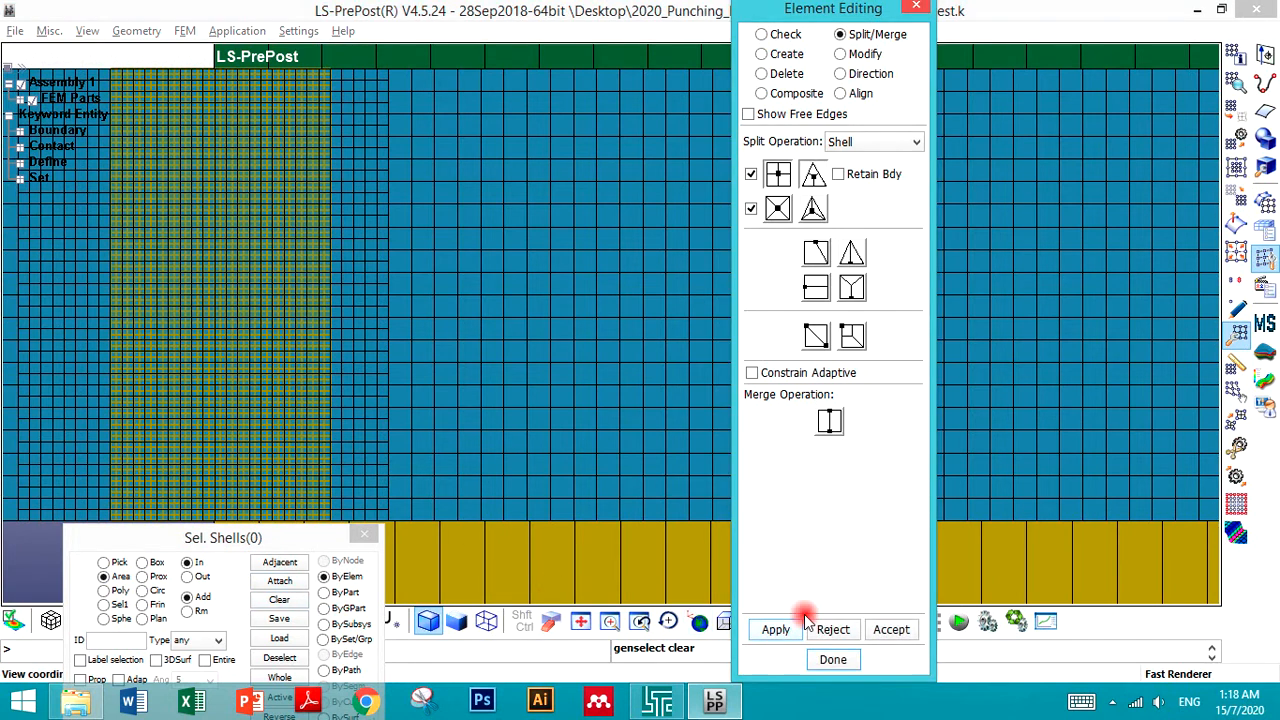
left_click(891, 630)
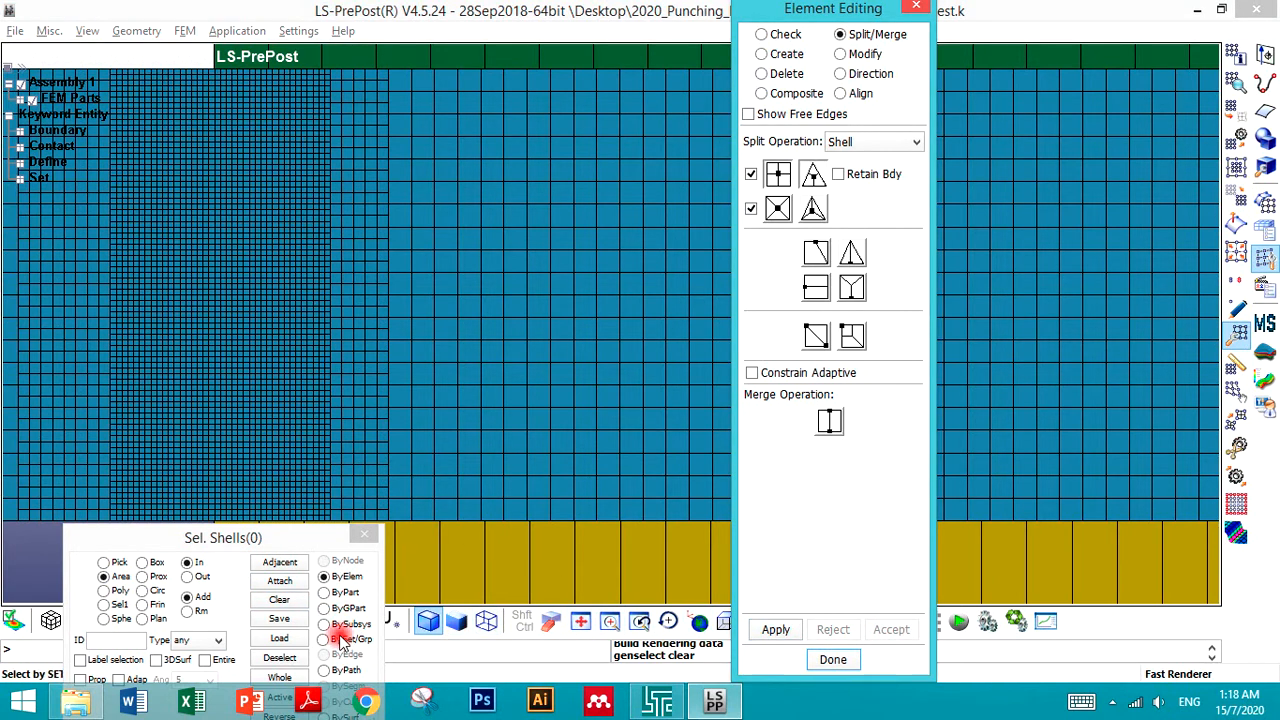
- Examine the transition between the fine and coarse blank mesh near the top edge
left_click_drag(292, 540, 412, 282)
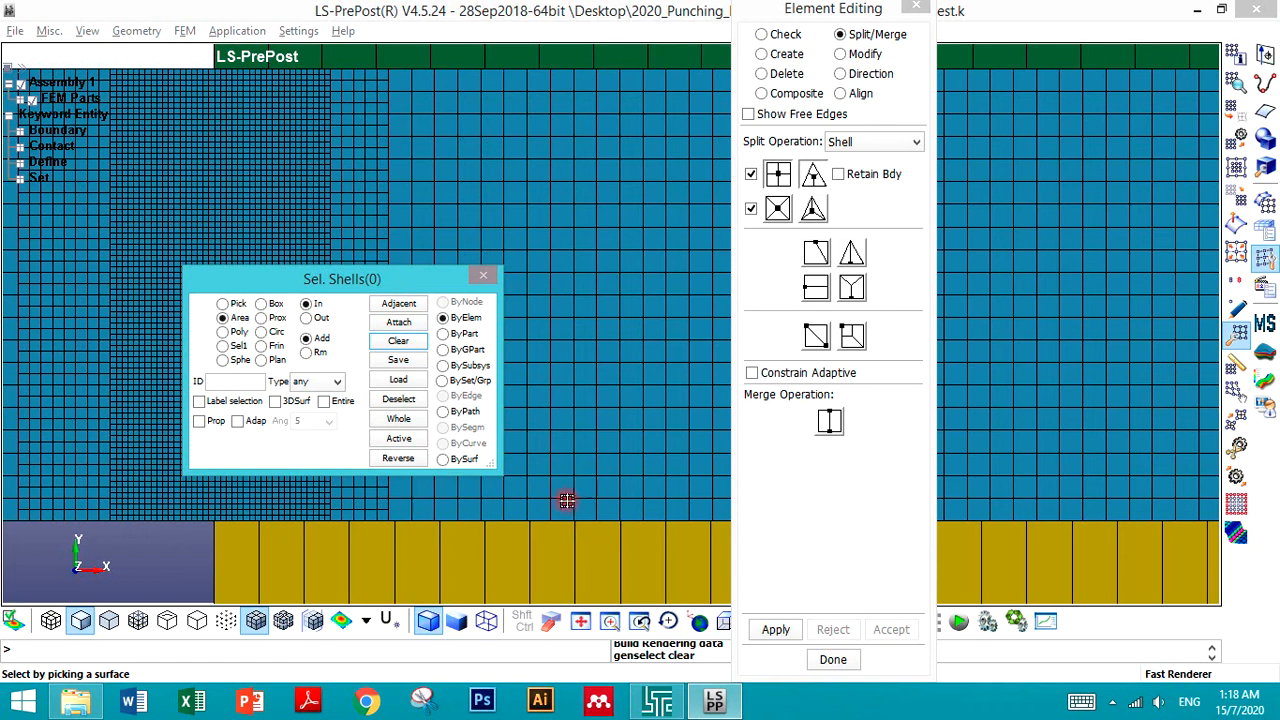
left_click_drag(386, 280, 821, 280)
left_click(420, 360)
scroll(420, 360, "down", 3)
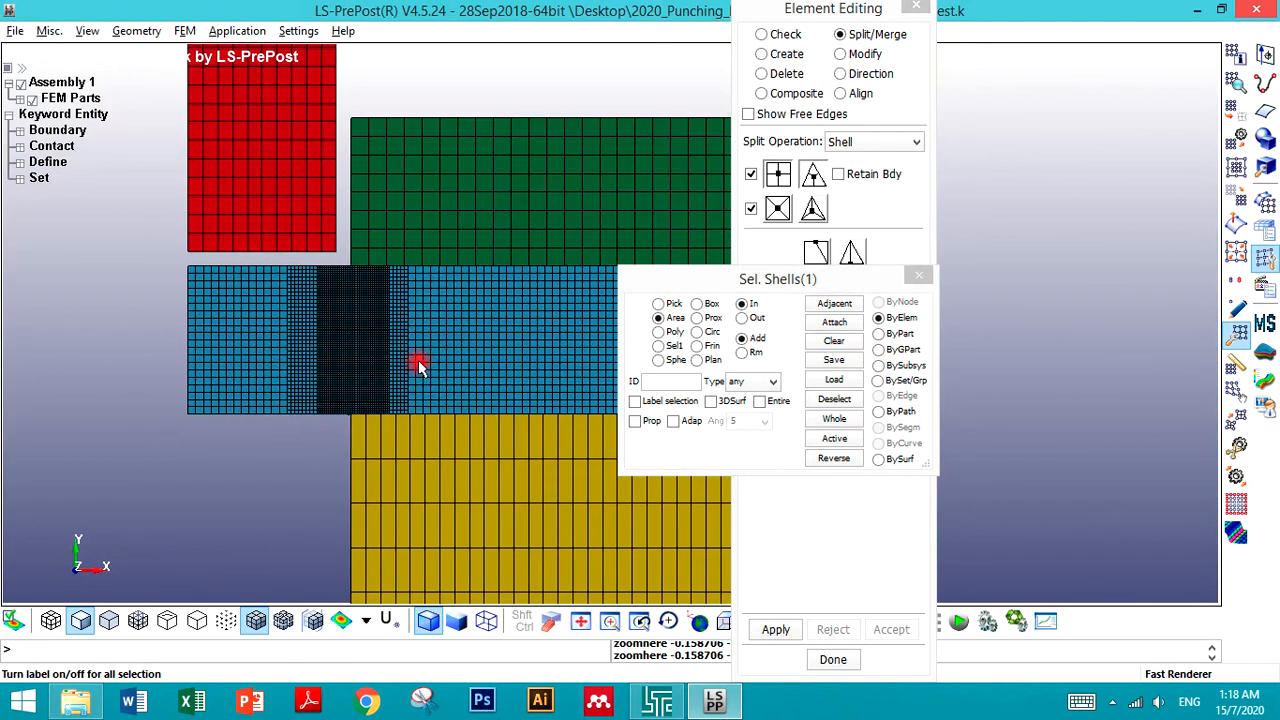
scroll(306, 423, "up", 4)
scroll(313, 270, "down", 2)
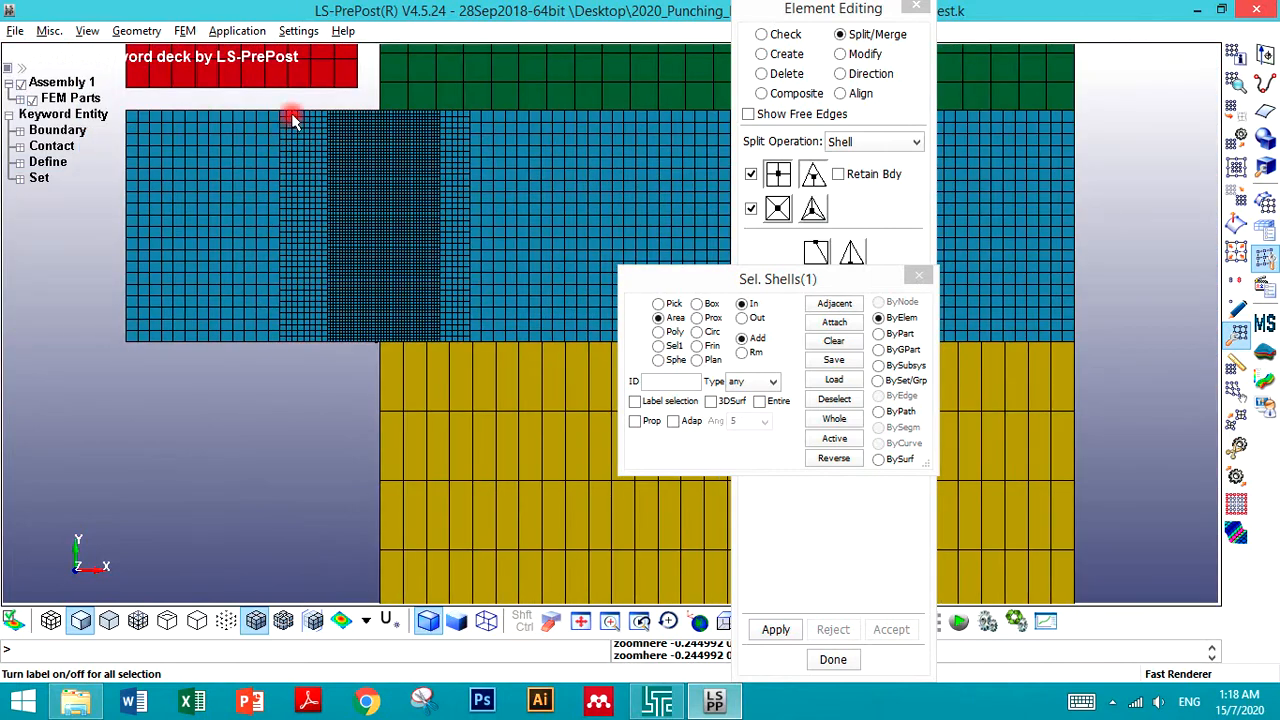
scroll(291, 114, "up", 4)
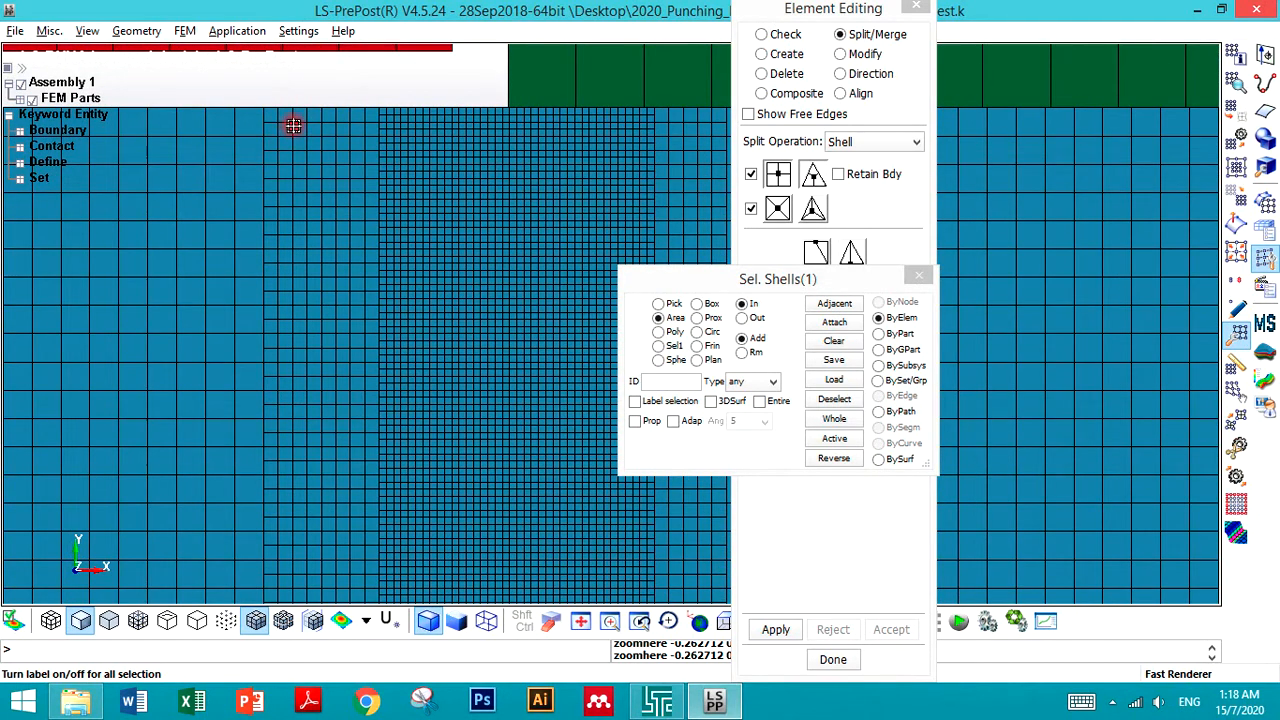
scroll(293, 130, "down", 1)
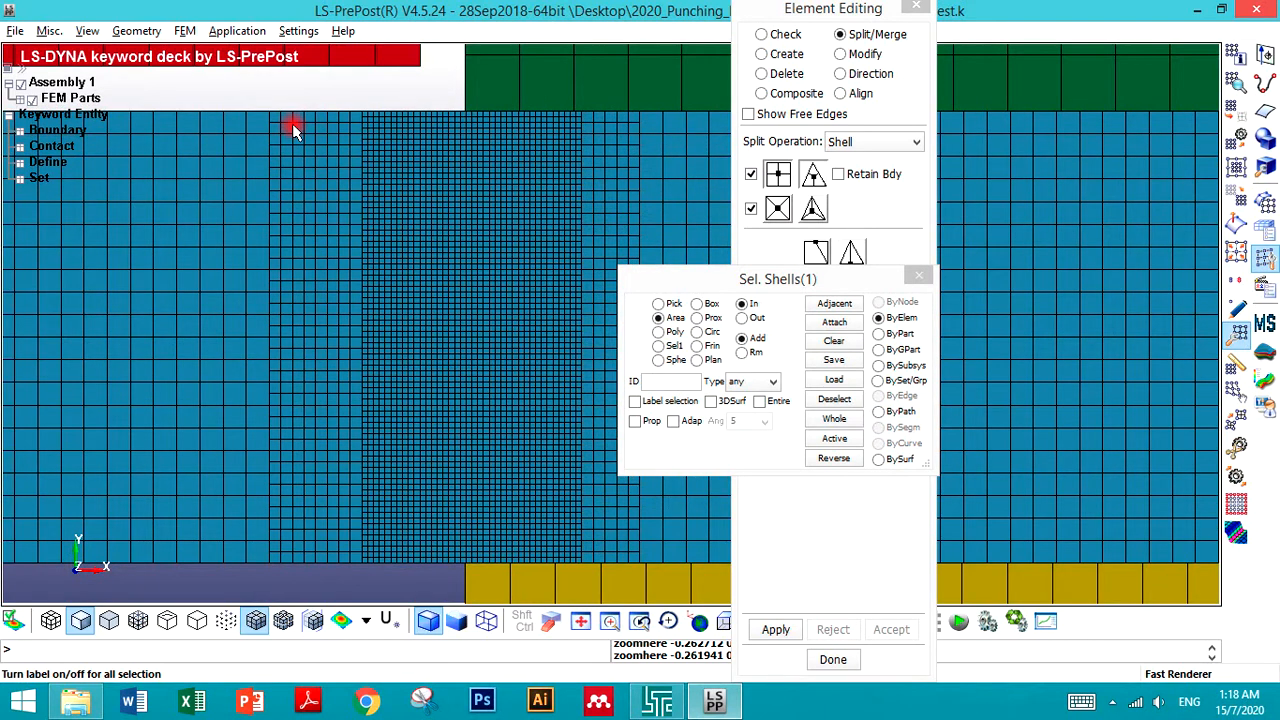
scroll(293, 130, "down", 1)
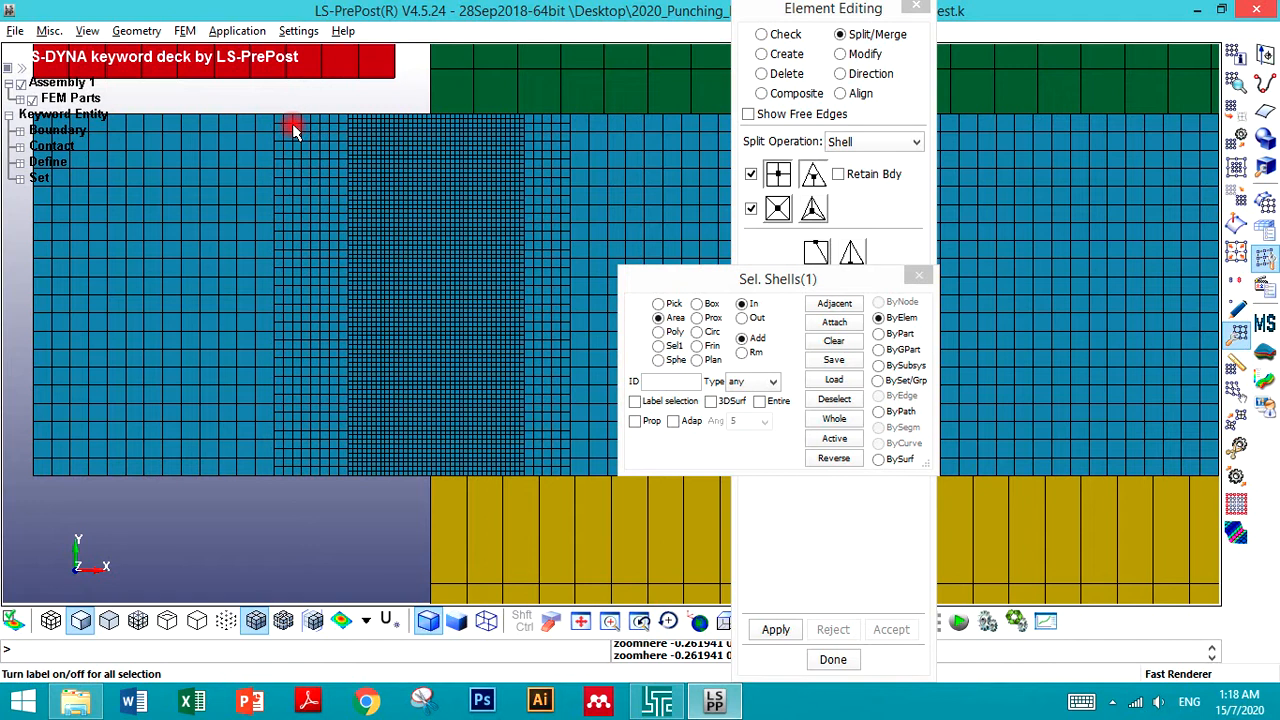
scroll(389, 131, "up", 1)
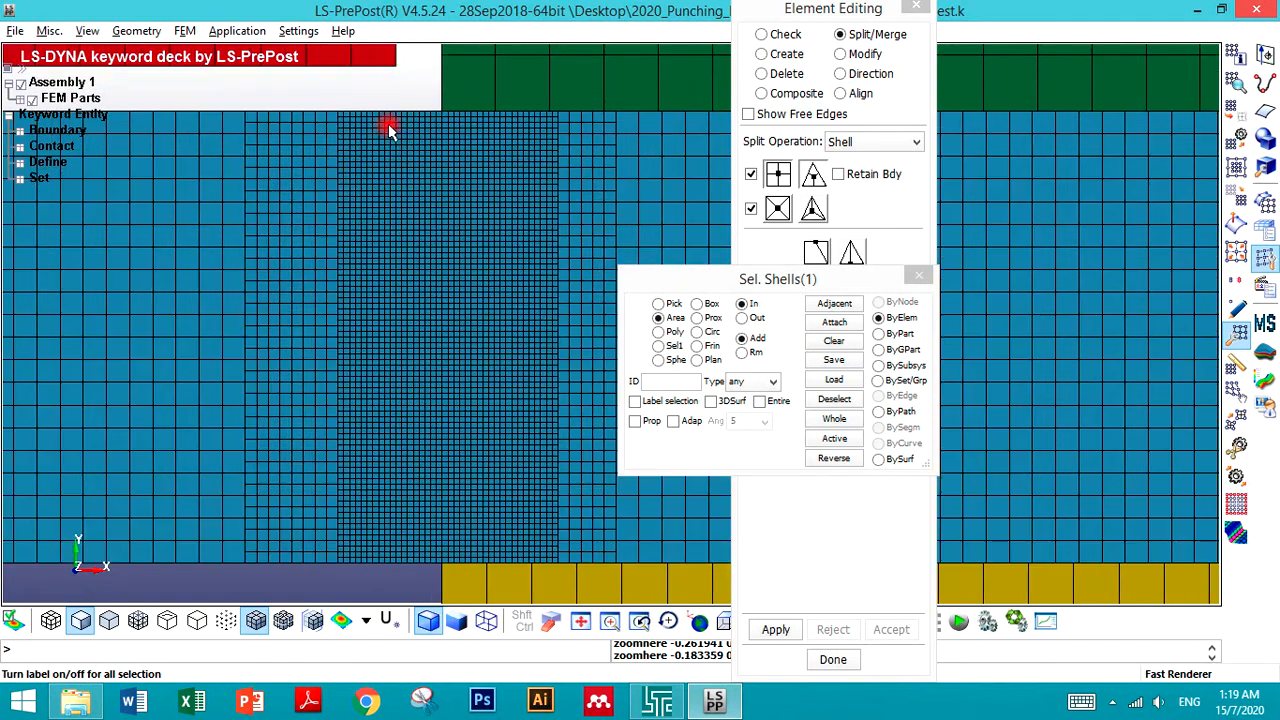
left_click_drag(815, 282, 1125, 310)
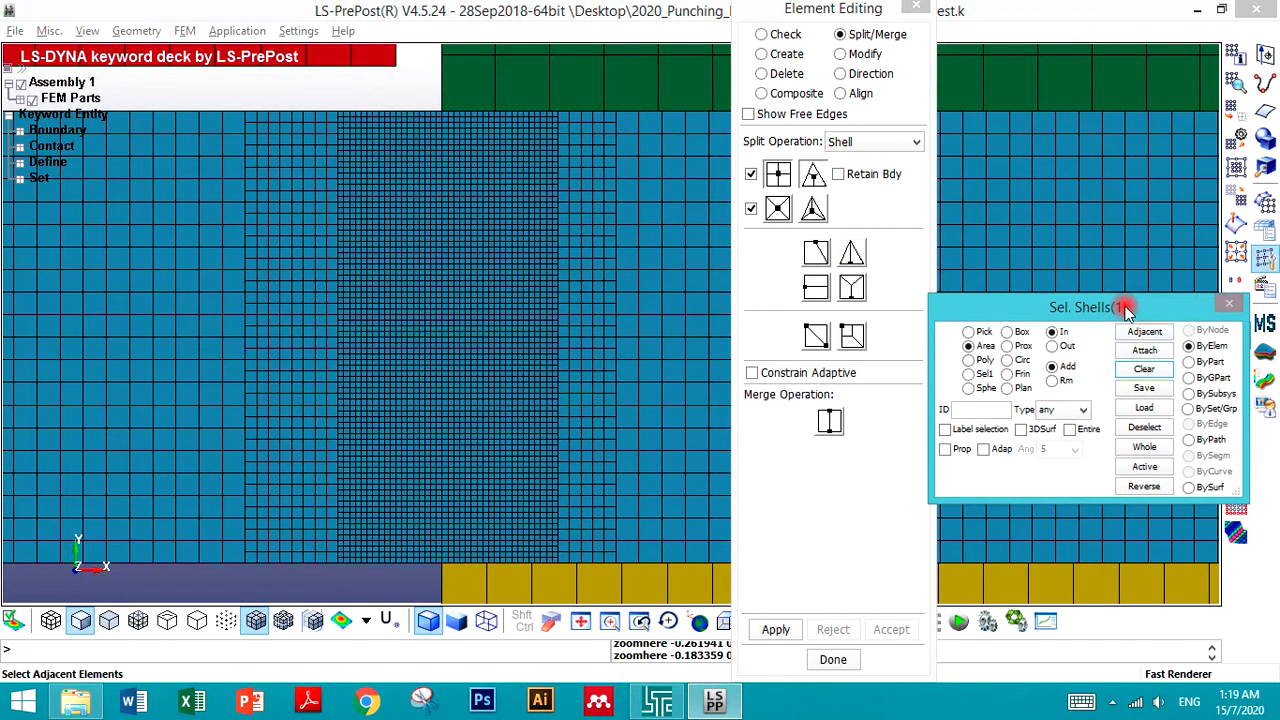
- Try to merge the transition element at the blank's top edge with its neighbour
left_click(829, 421)
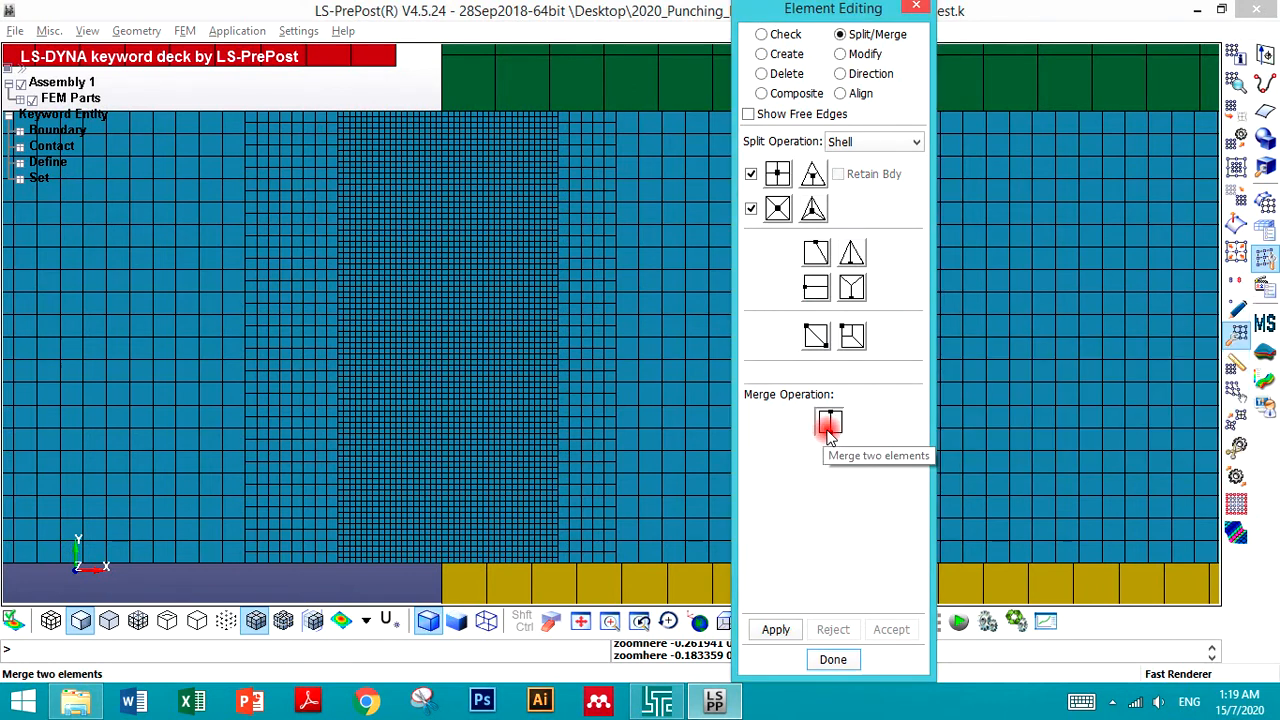
scroll(245, 96, "up", 1)
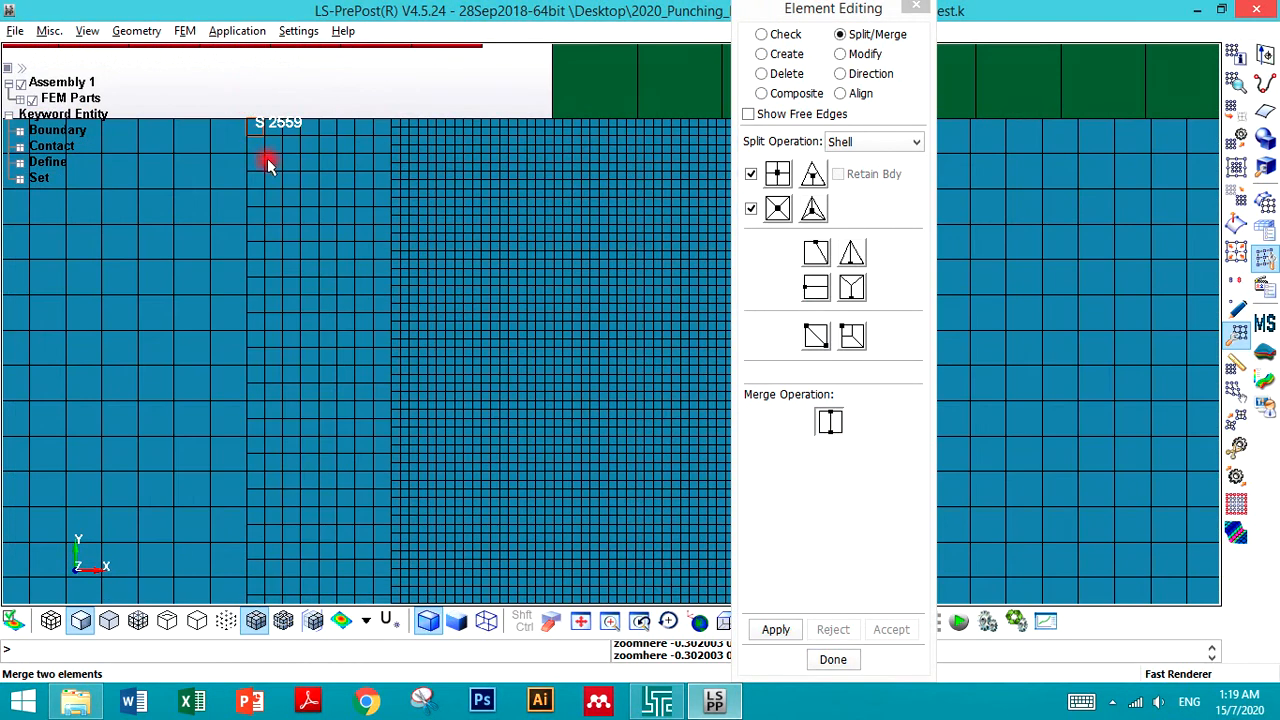
left_click(259, 143)
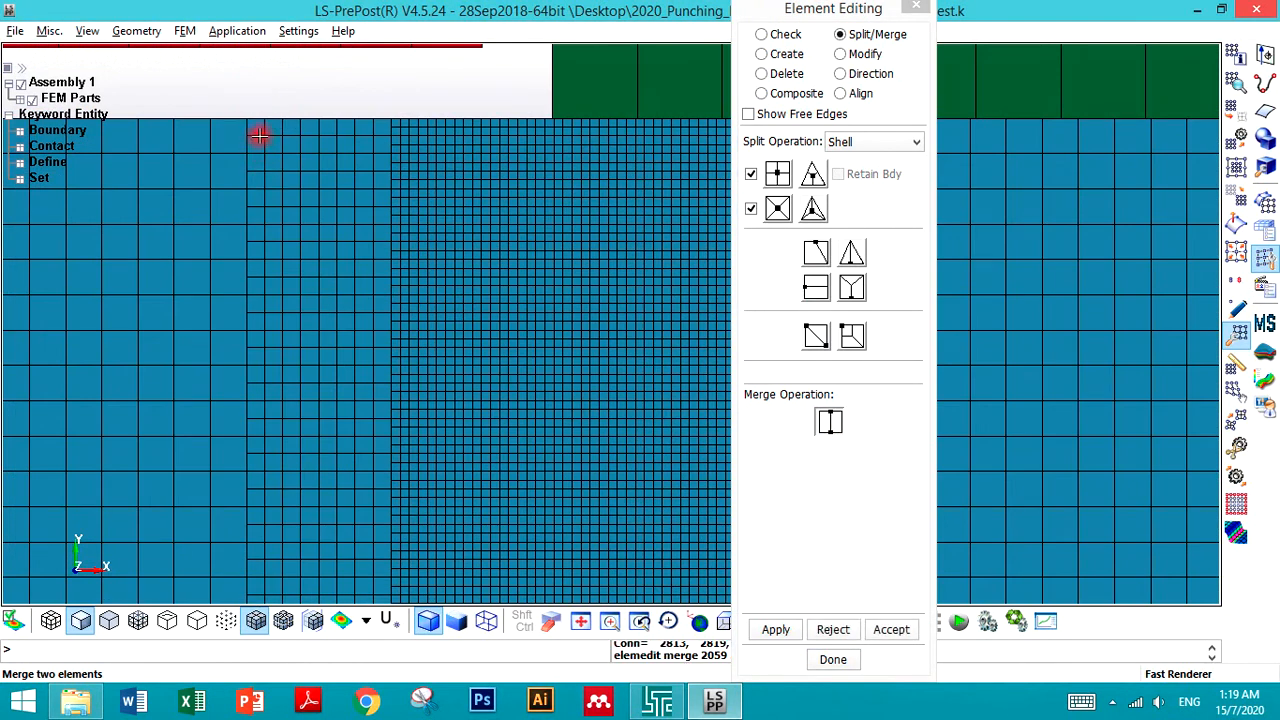
left_click(781, 630)
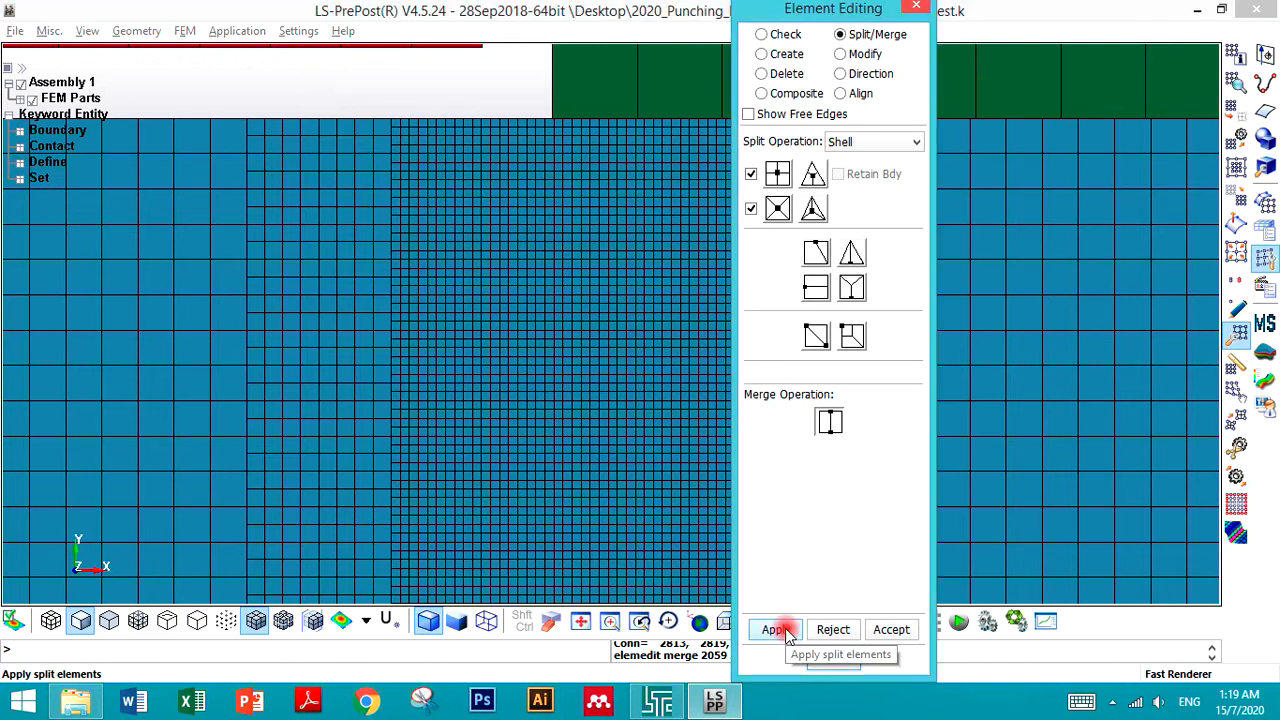
left_click(250, 136)
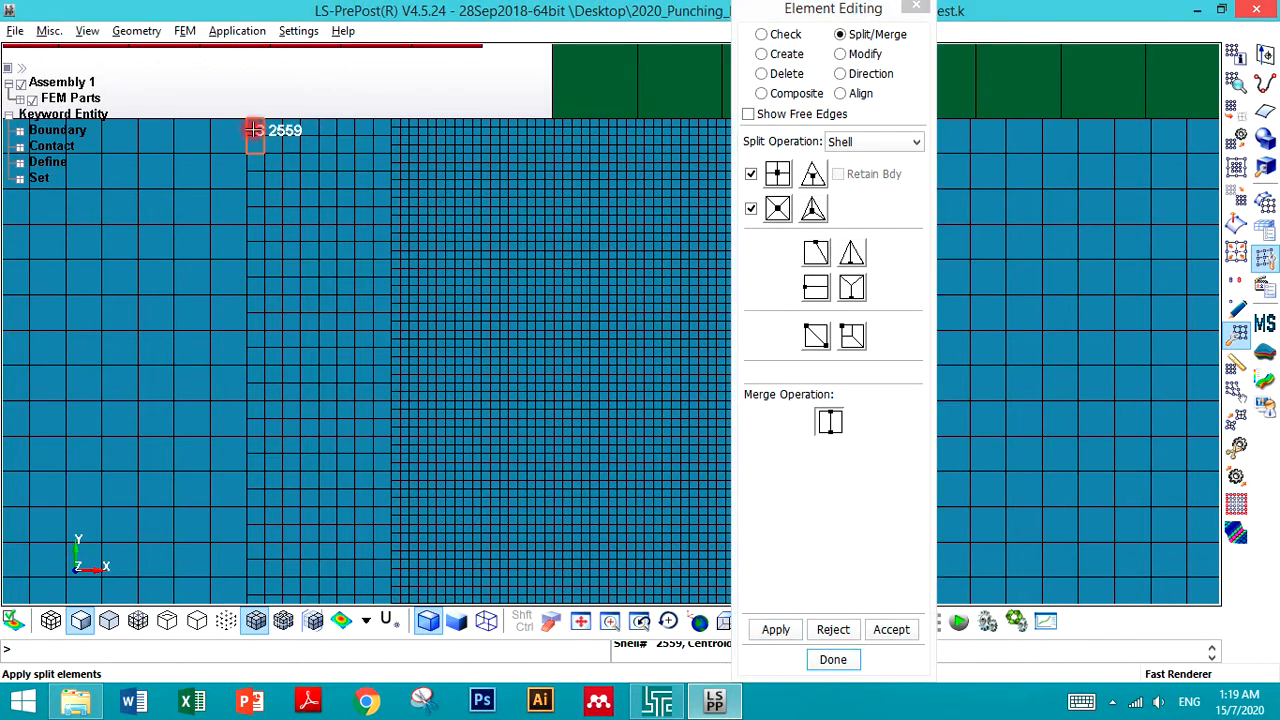
left_click(776, 629)
left_click(870, 632)
- Try again to merge two stacked coarse transition elements at the top edge, then close Element Editing
left_click(409, 272)
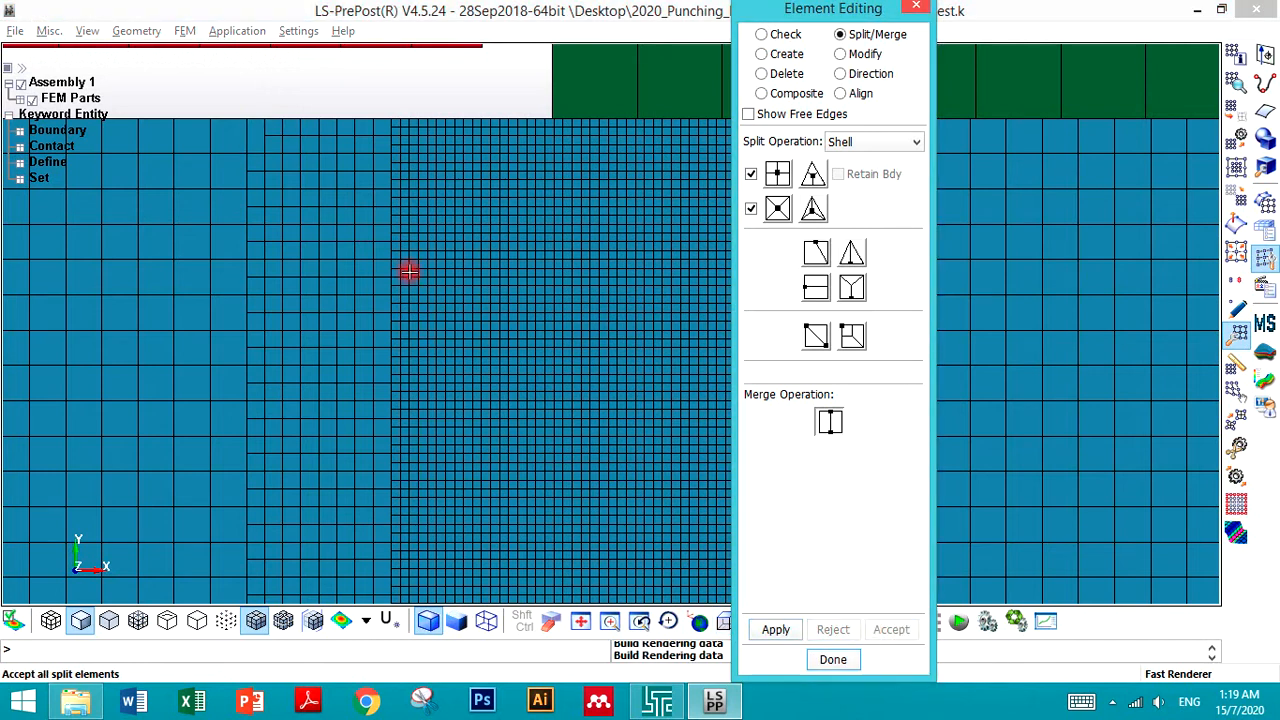
left_click(255, 123)
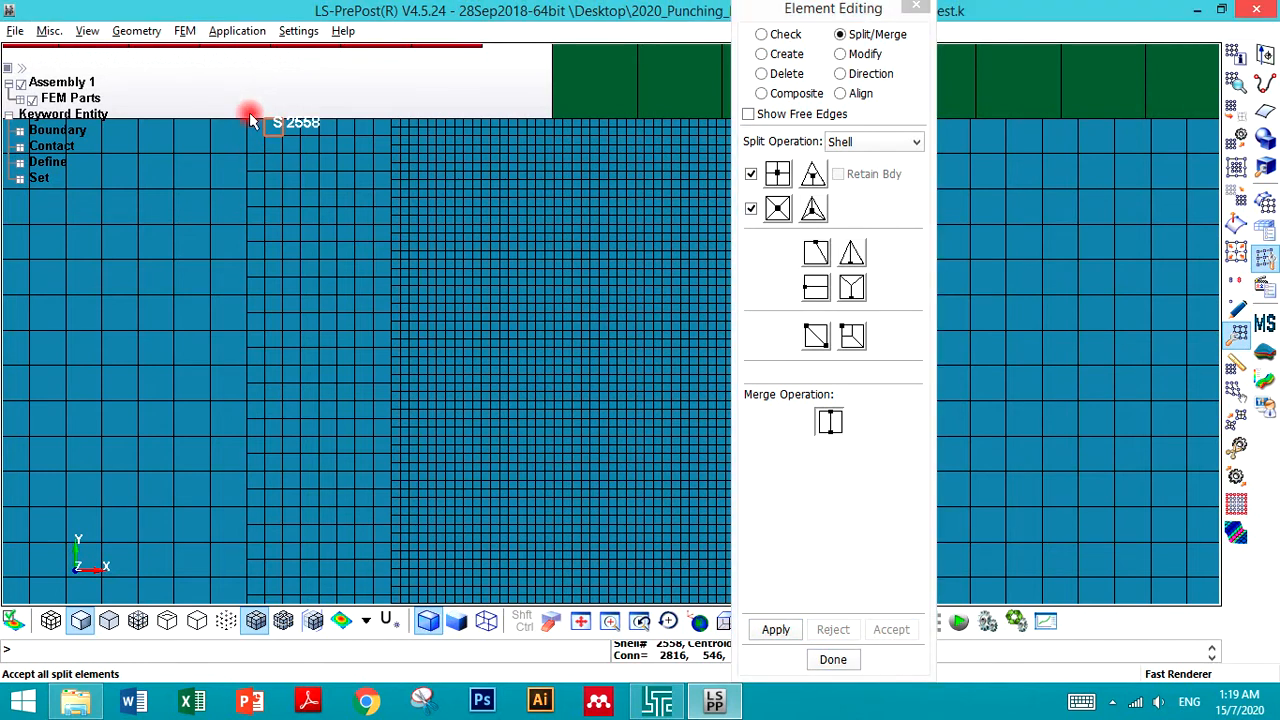
scroll(251, 114, "up", 5)
left_click(396, 219)
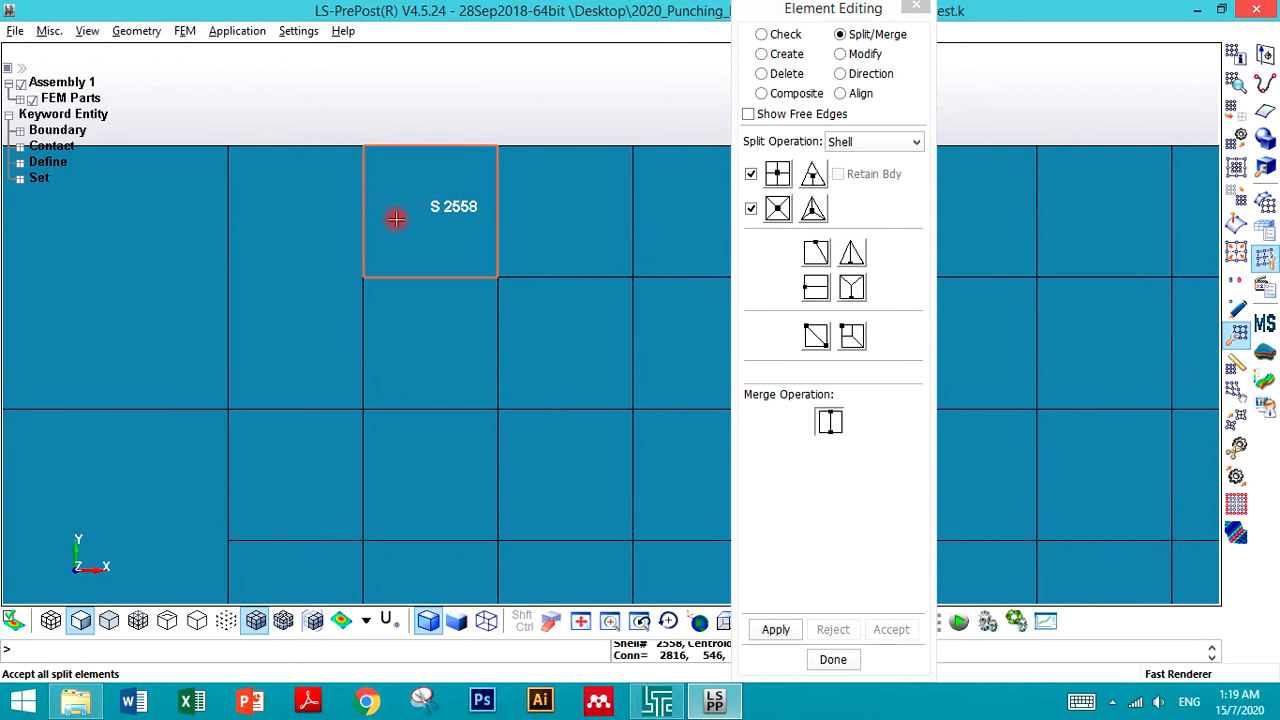
left_click(413, 345)
left_click(776, 629)
left_click(893, 630)
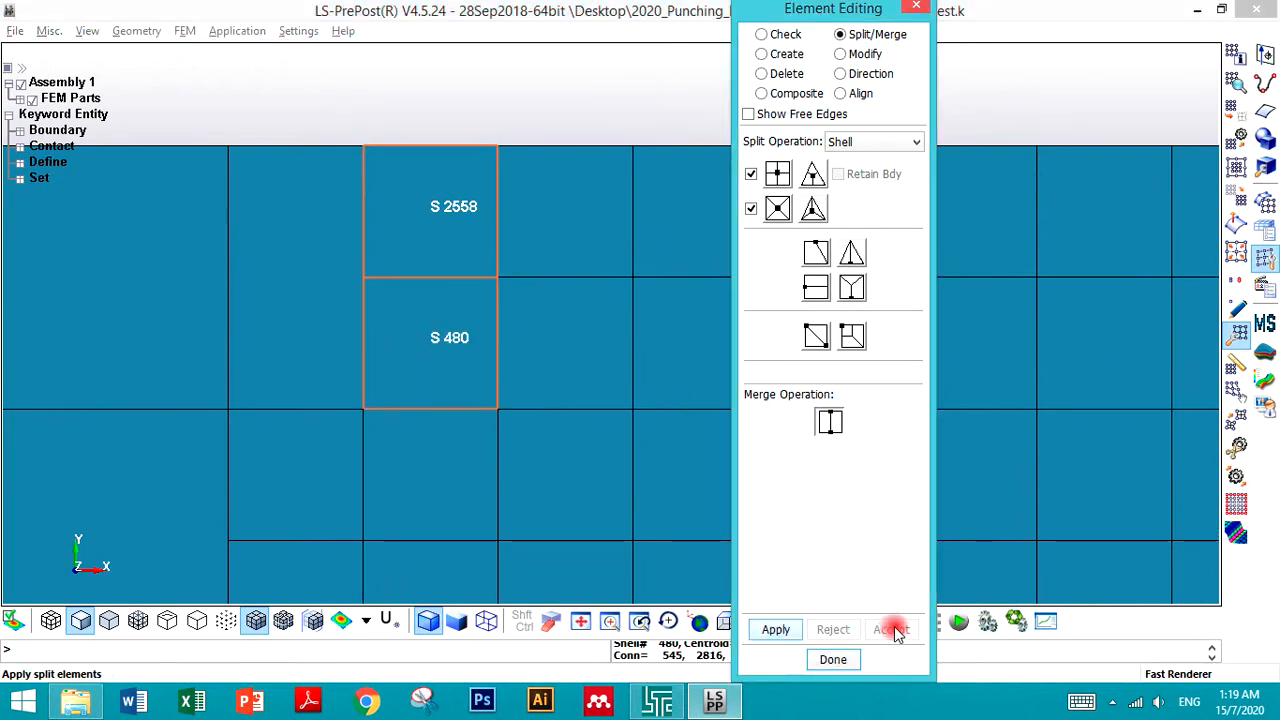
left_click(442, 358)
left_click(415, 243)
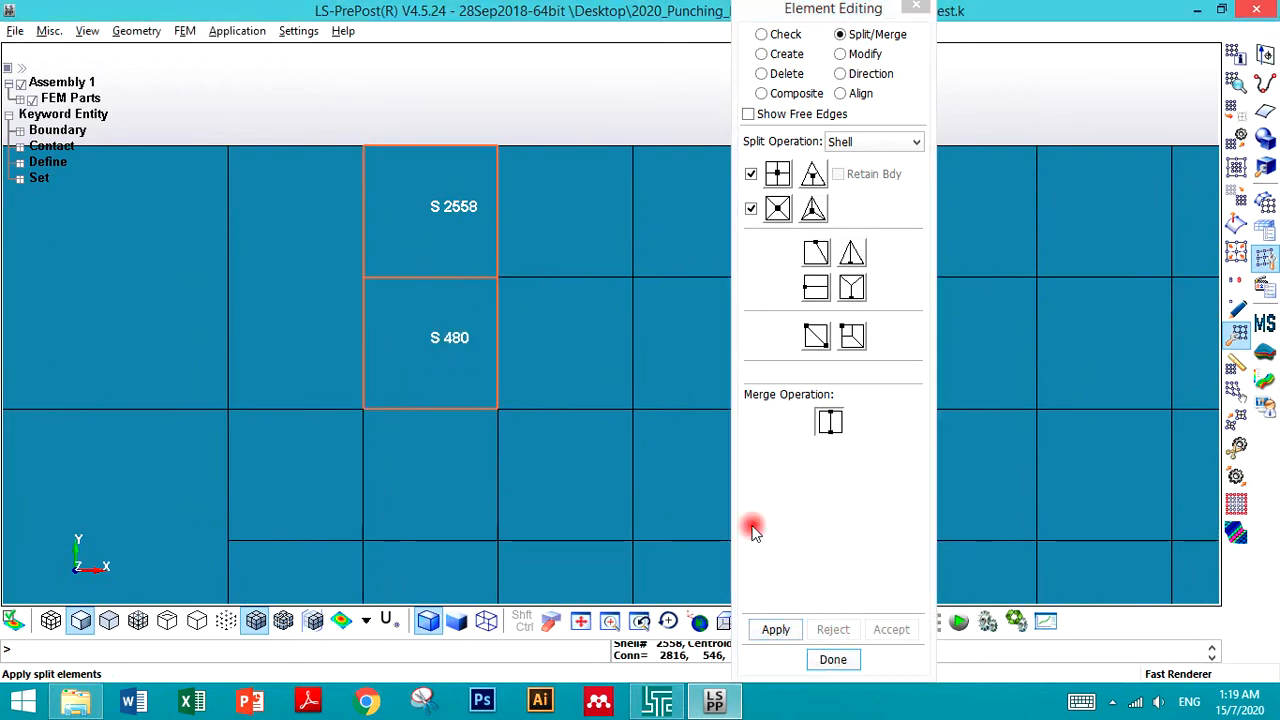
left_click(777, 631)
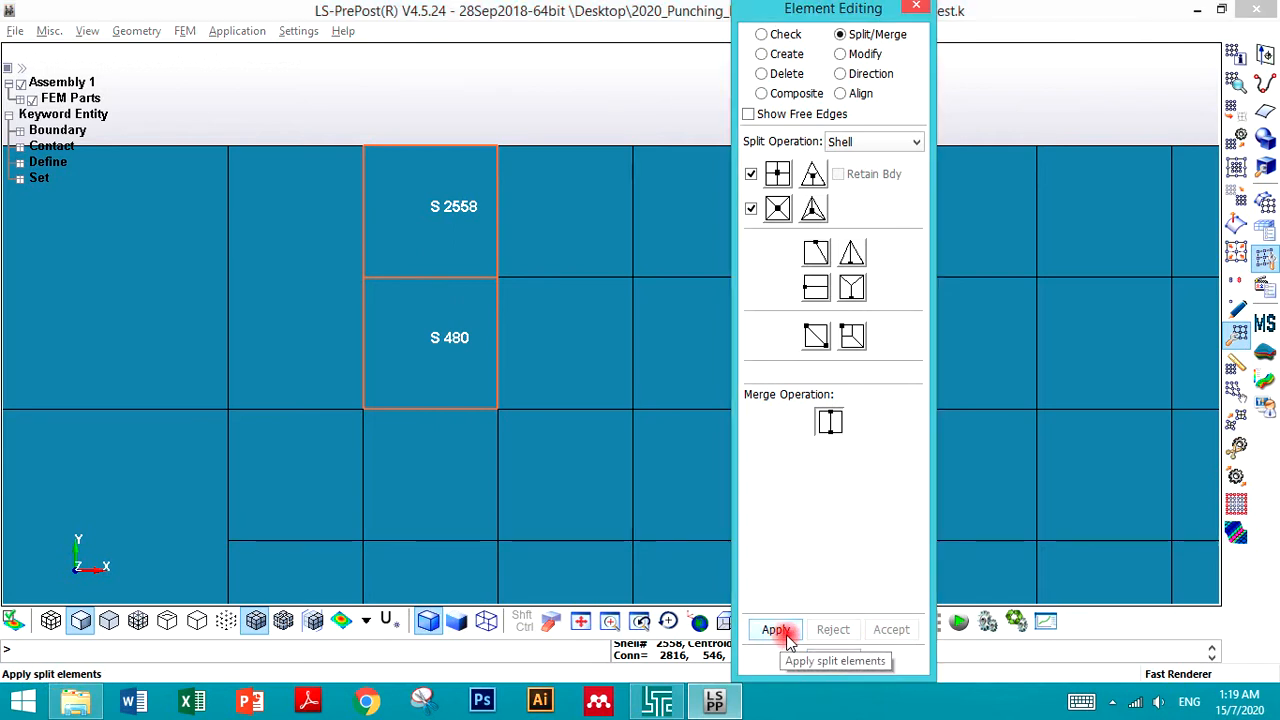
left_click(840, 660)
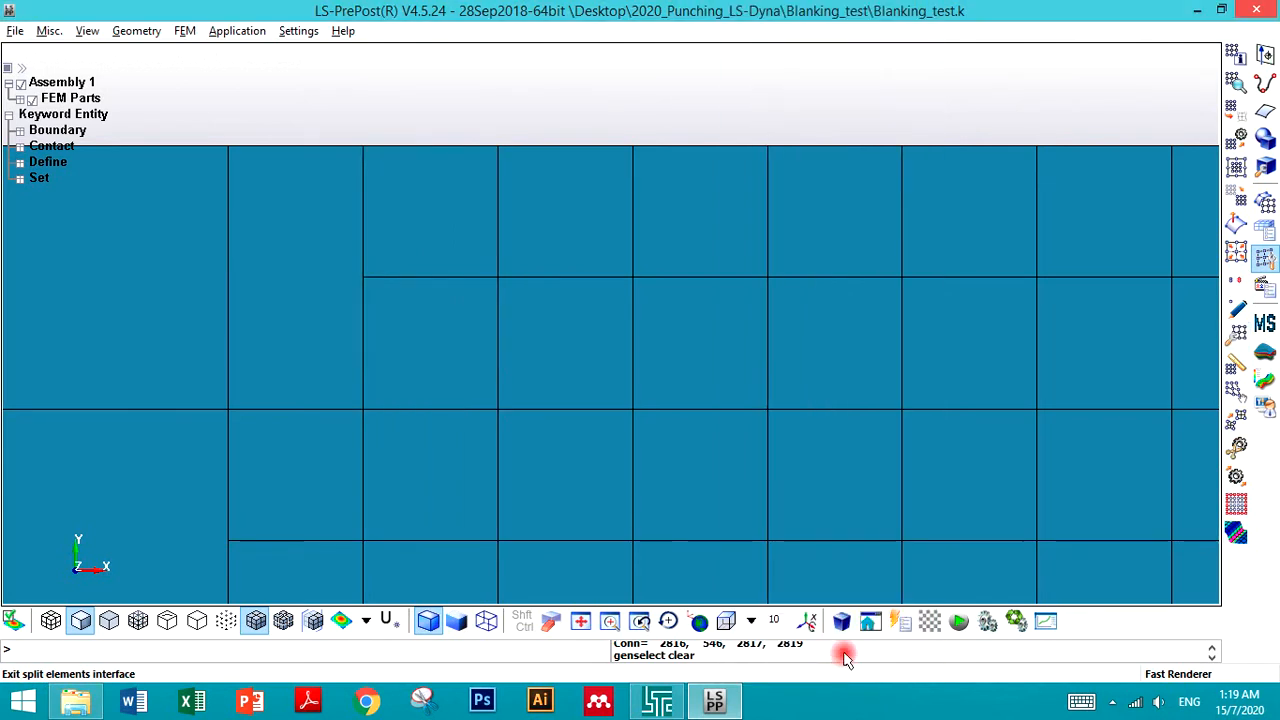
- Reopen Element Editing and merge the two stacked transition elements at the top edge into one, accepting
left_click(1238, 335)
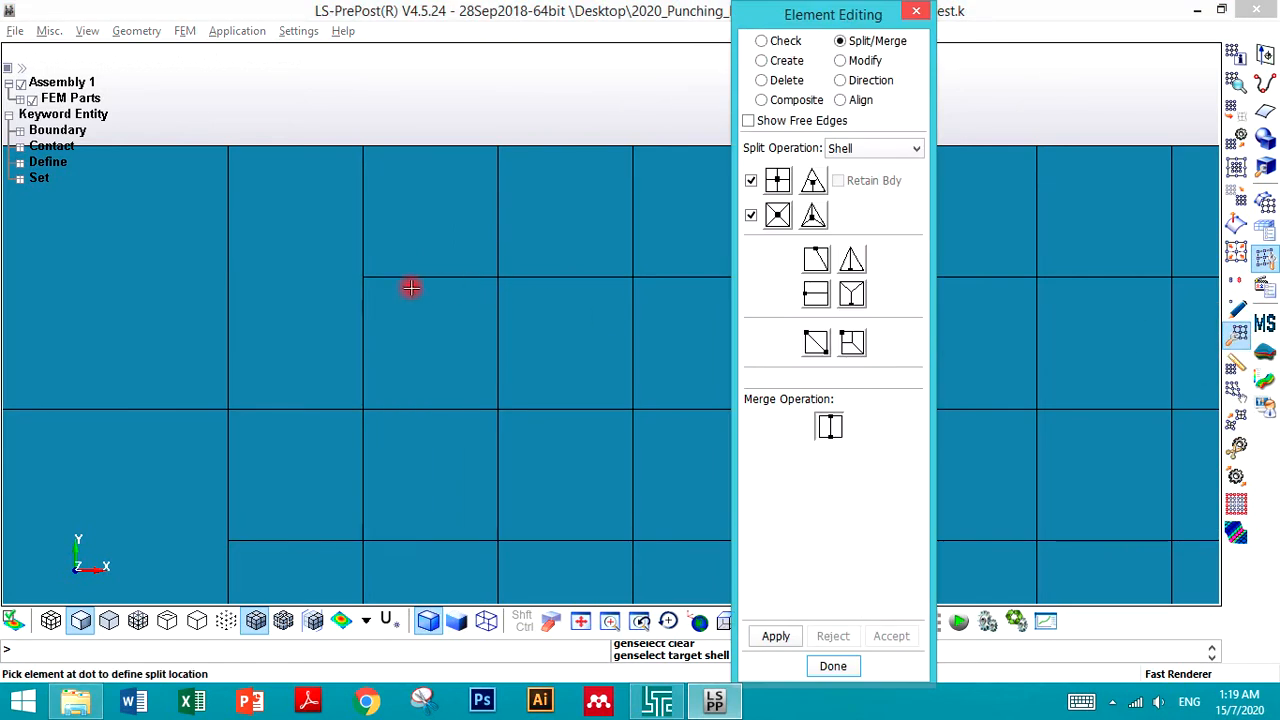
left_click(829, 427)
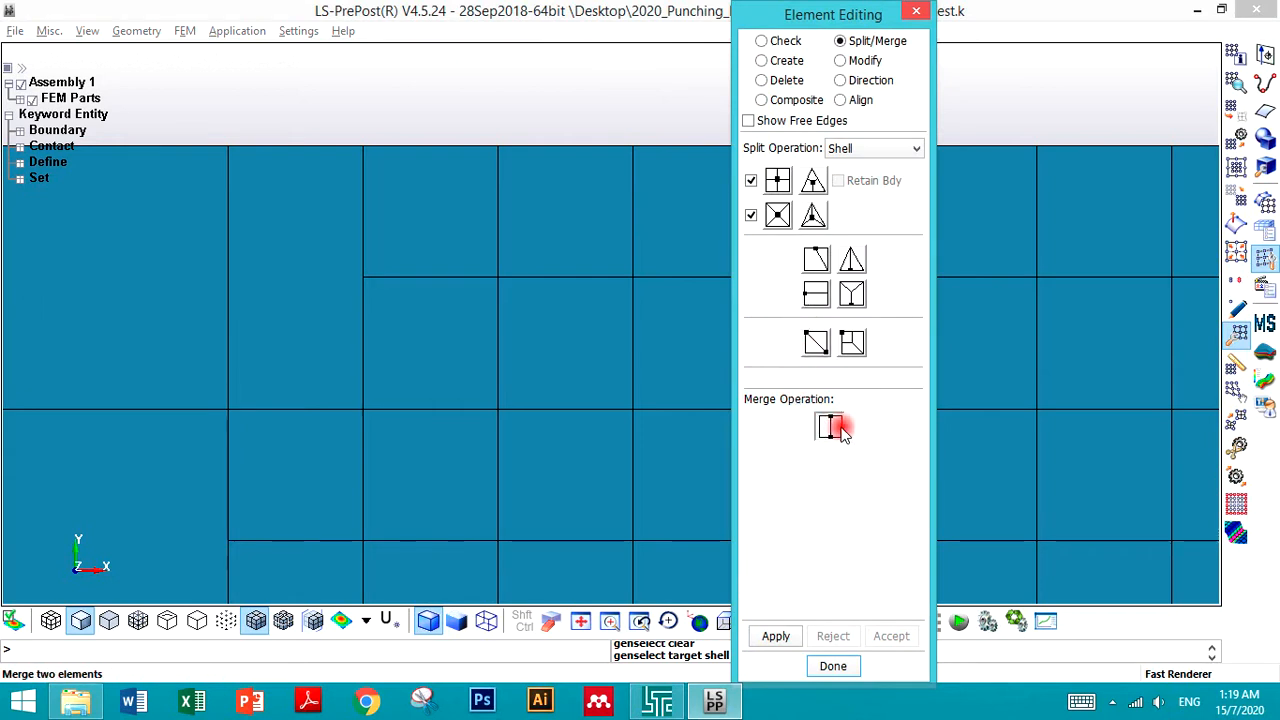
left_click(397, 226)
left_click(420, 361)
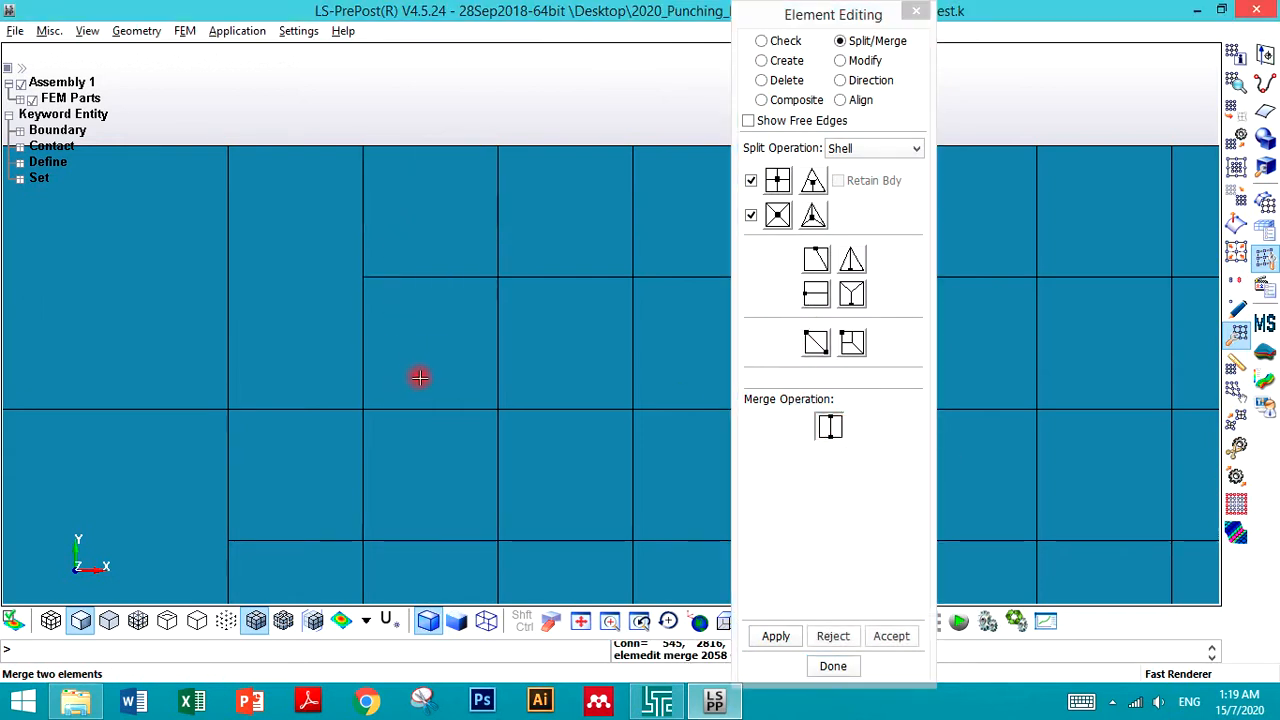
left_click(774, 636)
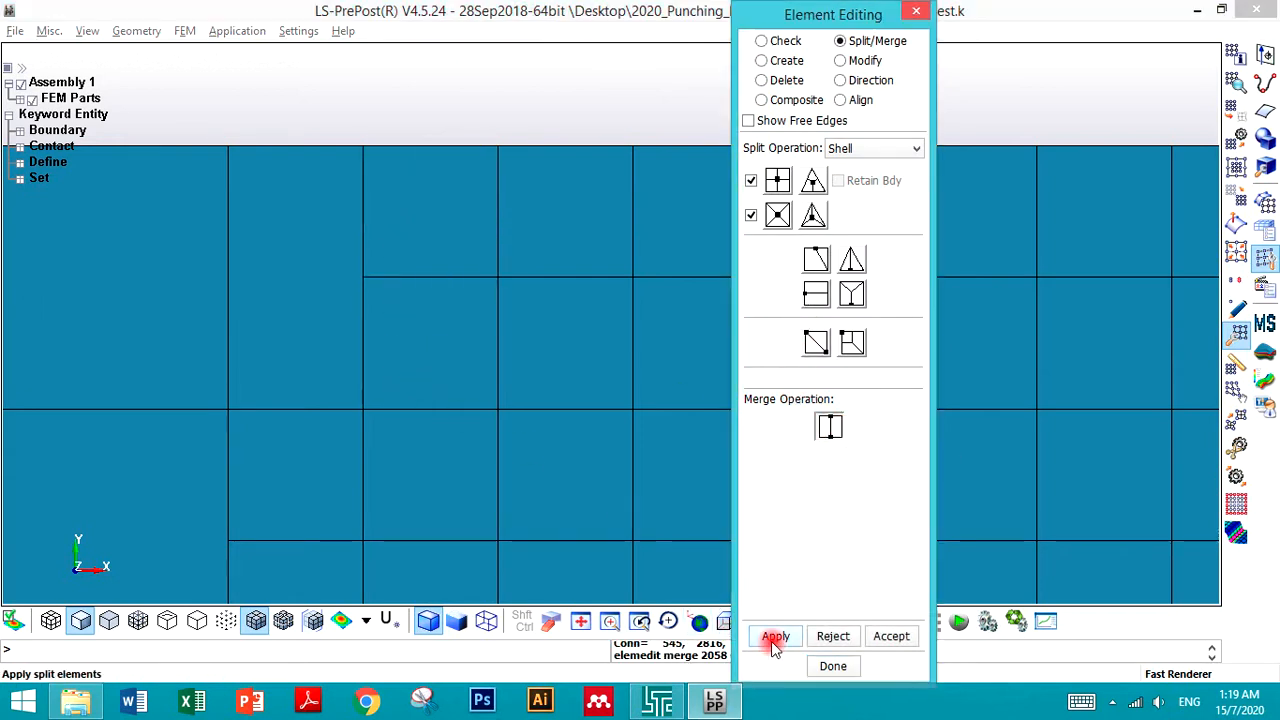
left_click(886, 637)
- Merge the two stacked coarse elements at the blank's top edge into one element and accept the merge
left_click(401, 97)
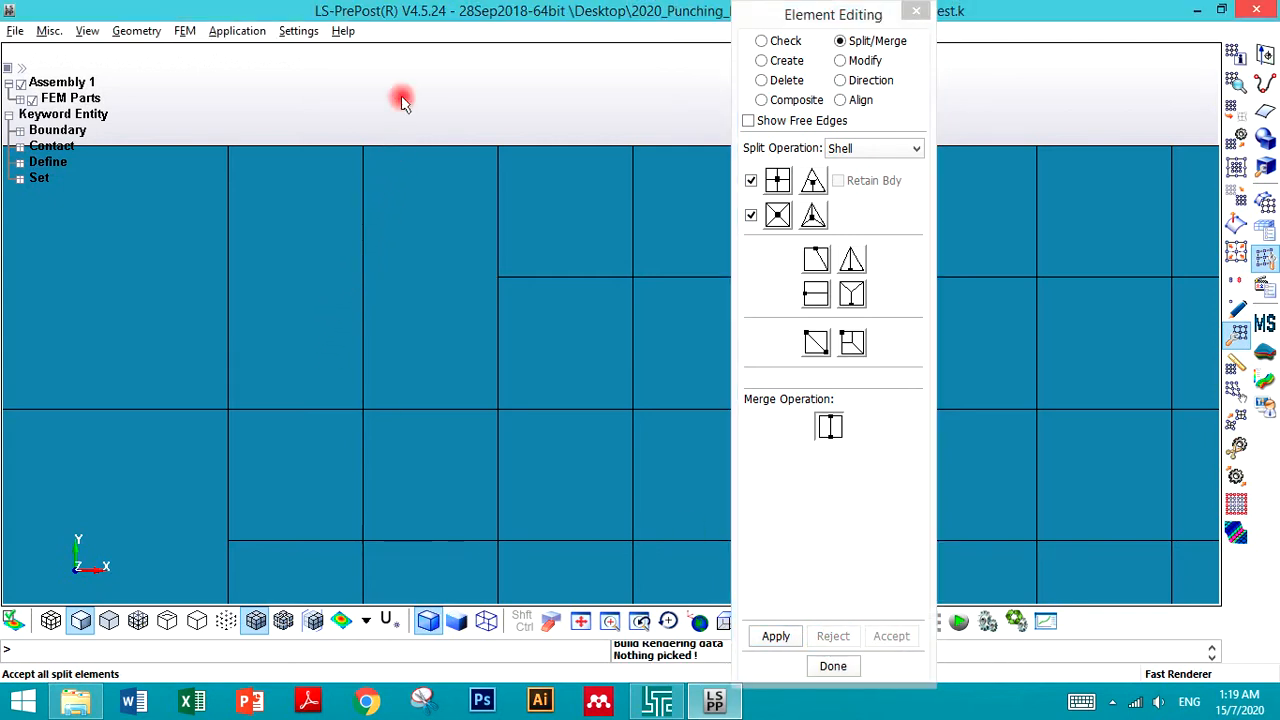
scroll(401, 97, "down", 2)
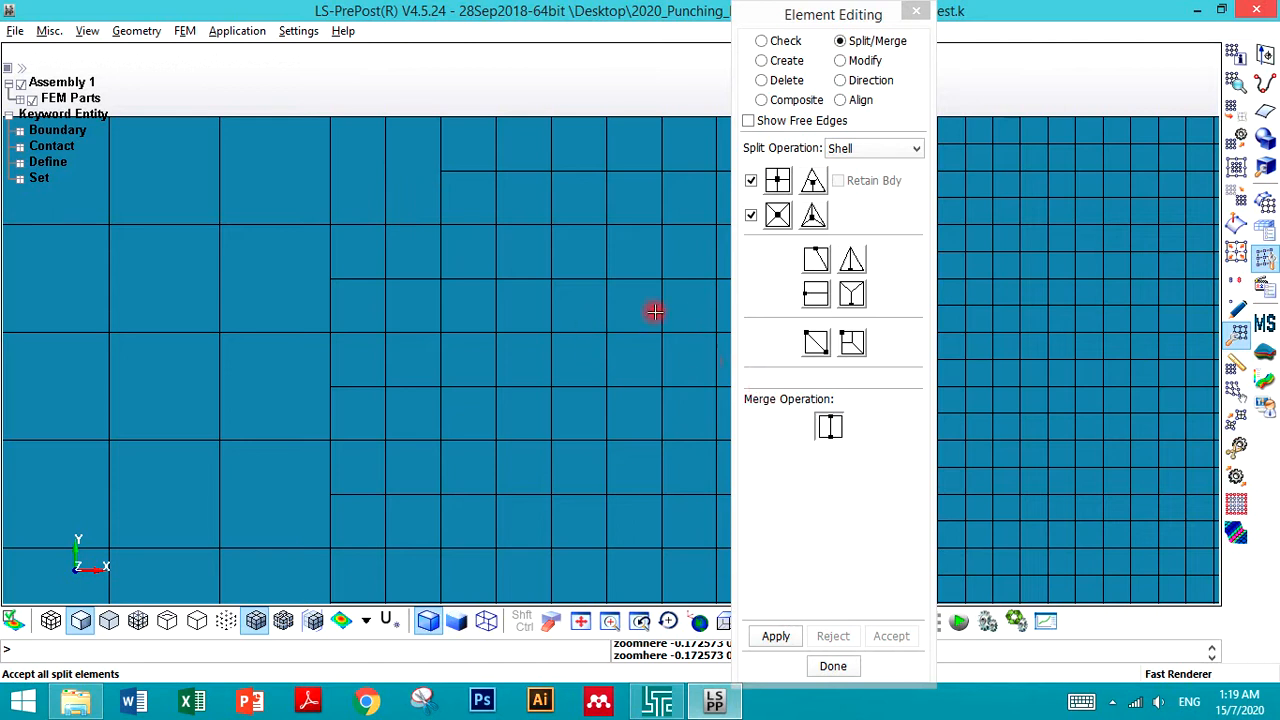
left_click(354, 167)
left_click(401, 167)
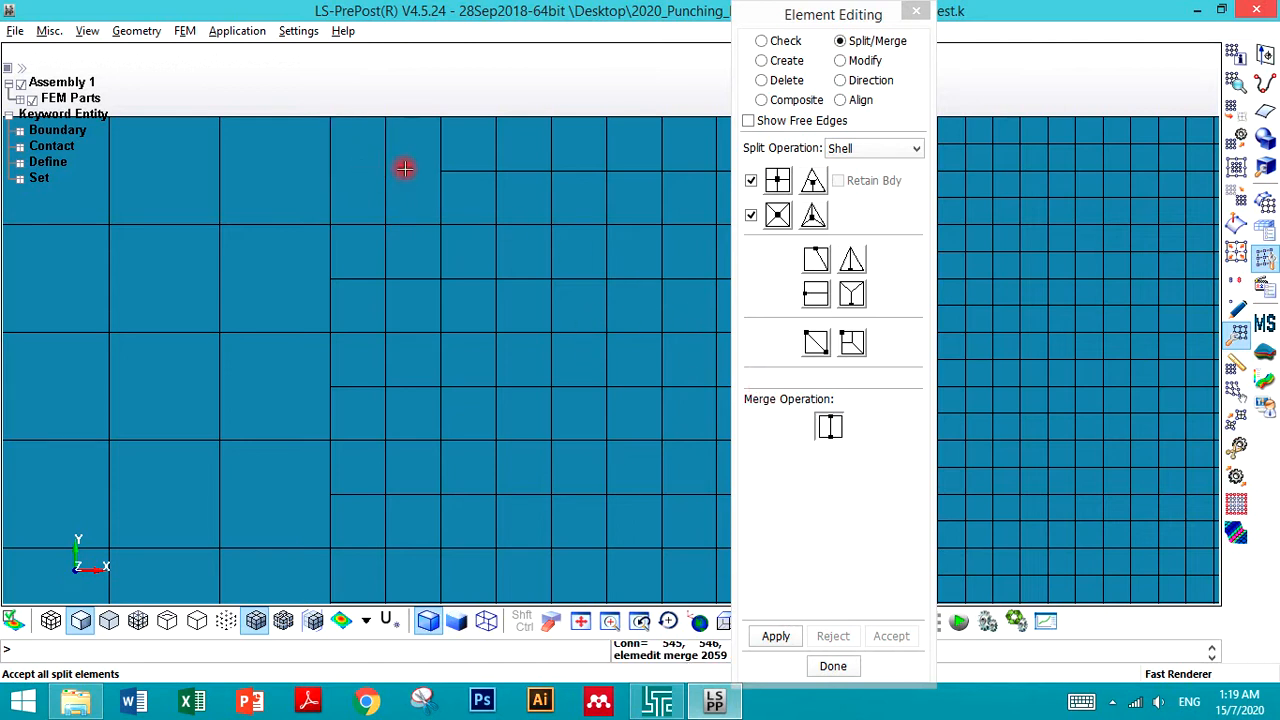
left_click(776, 636)
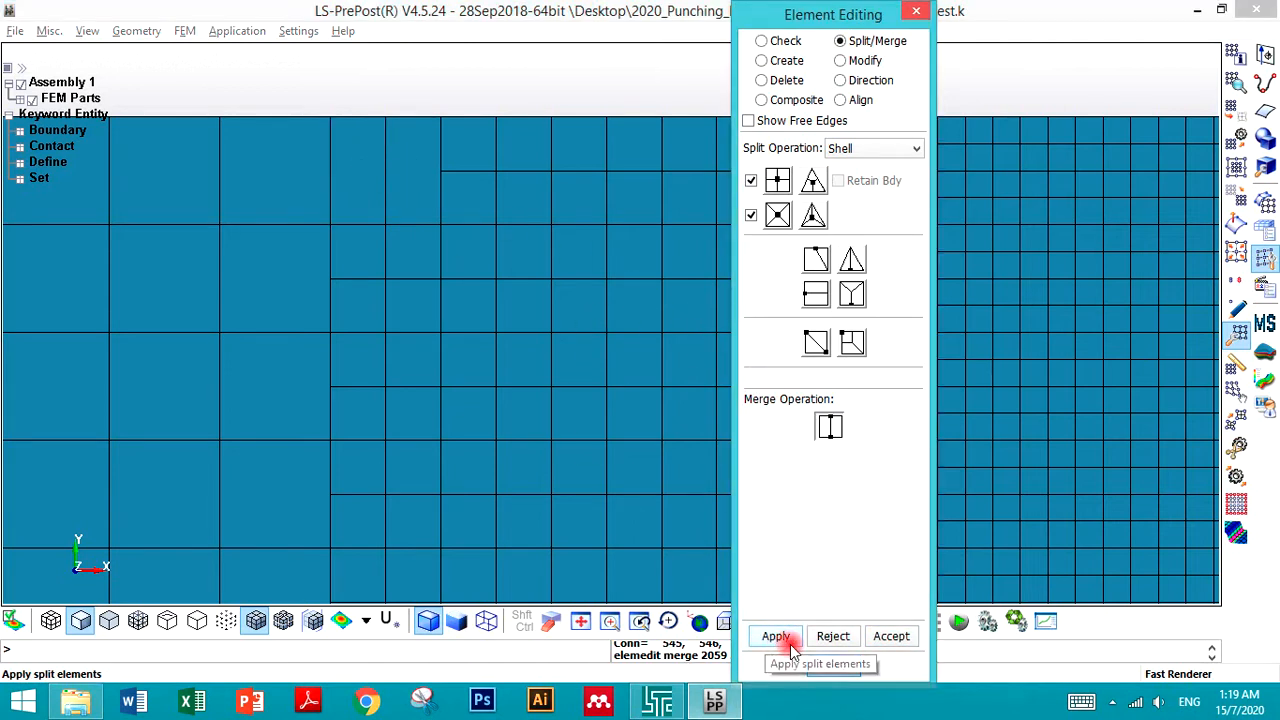
left_click(877, 636)
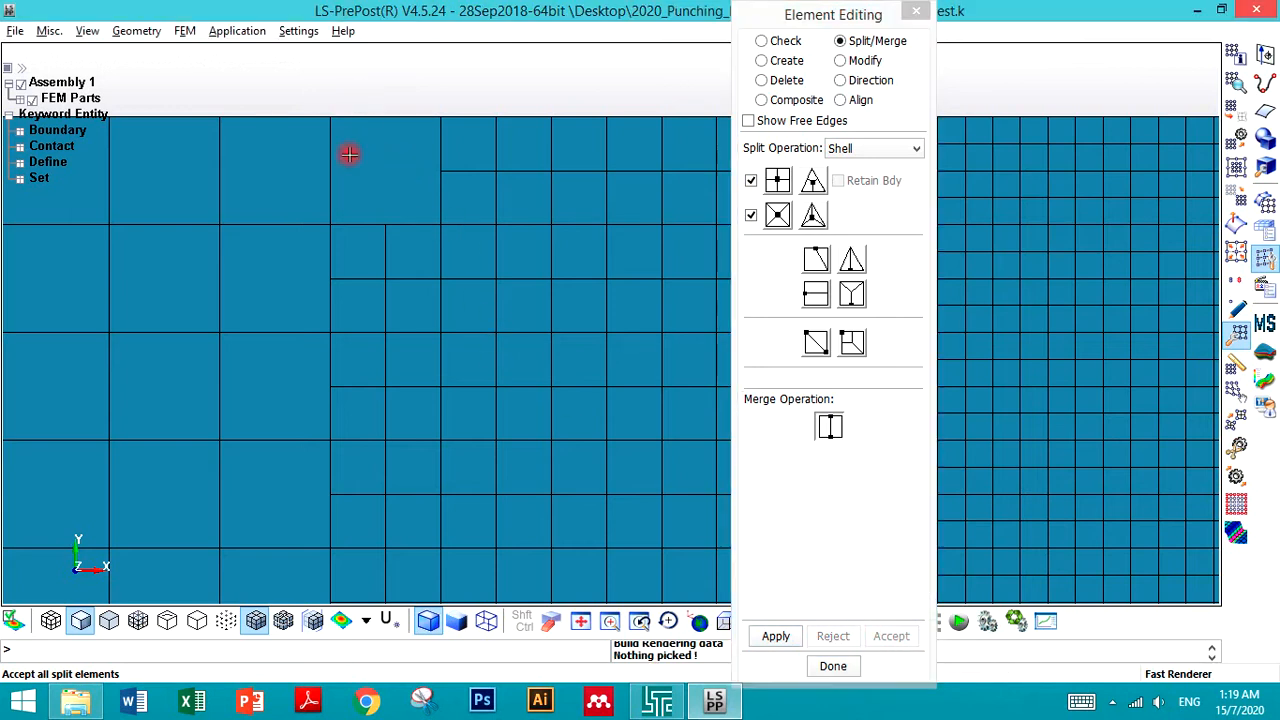
- Try to split a coarse top-edge element into four quads, then reject the split
scroll(401, 299, "down", 4)
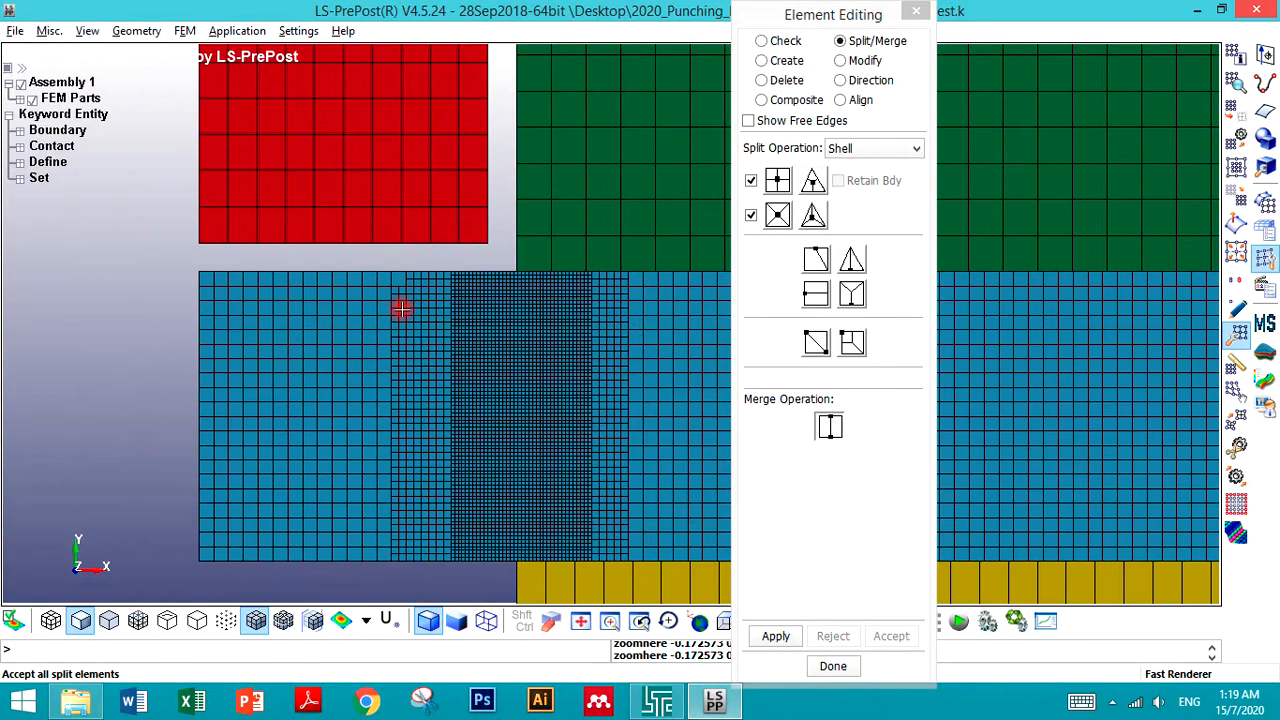
scroll(410, 290, "up", 5)
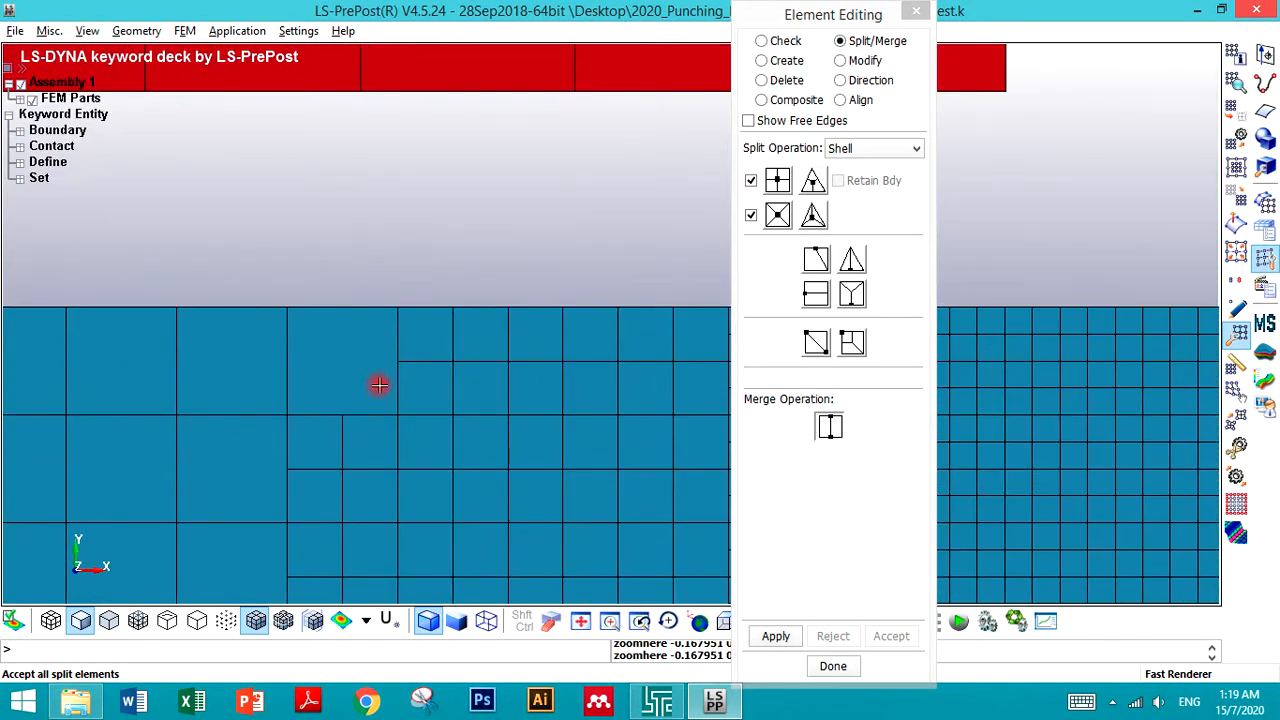
left_click(775, 179)
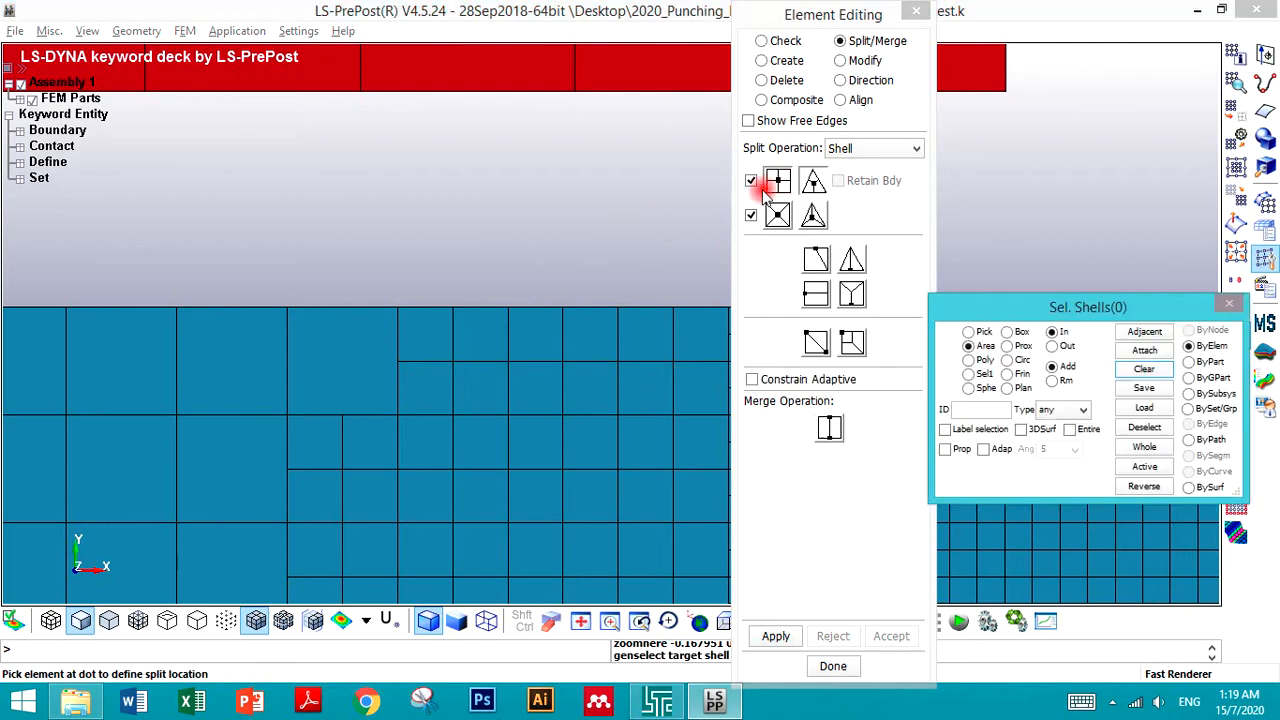
left_click(332, 396)
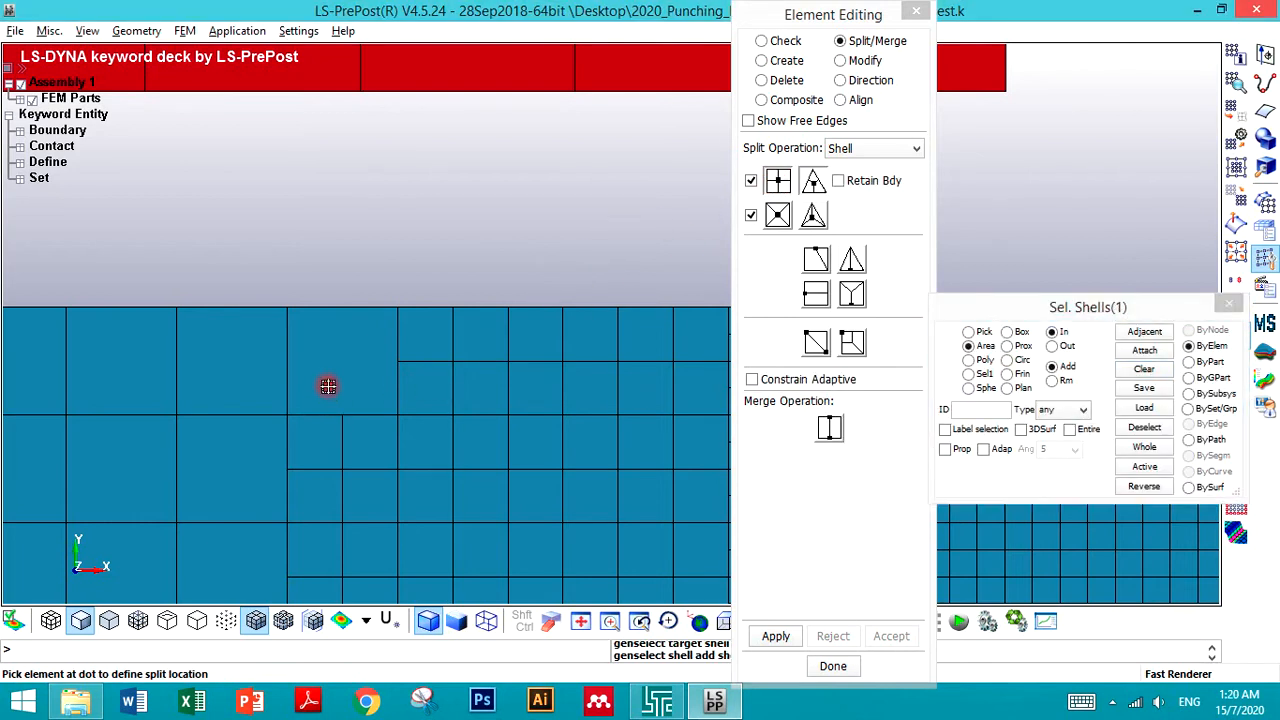
left_click(775, 636)
left_click(829, 636)
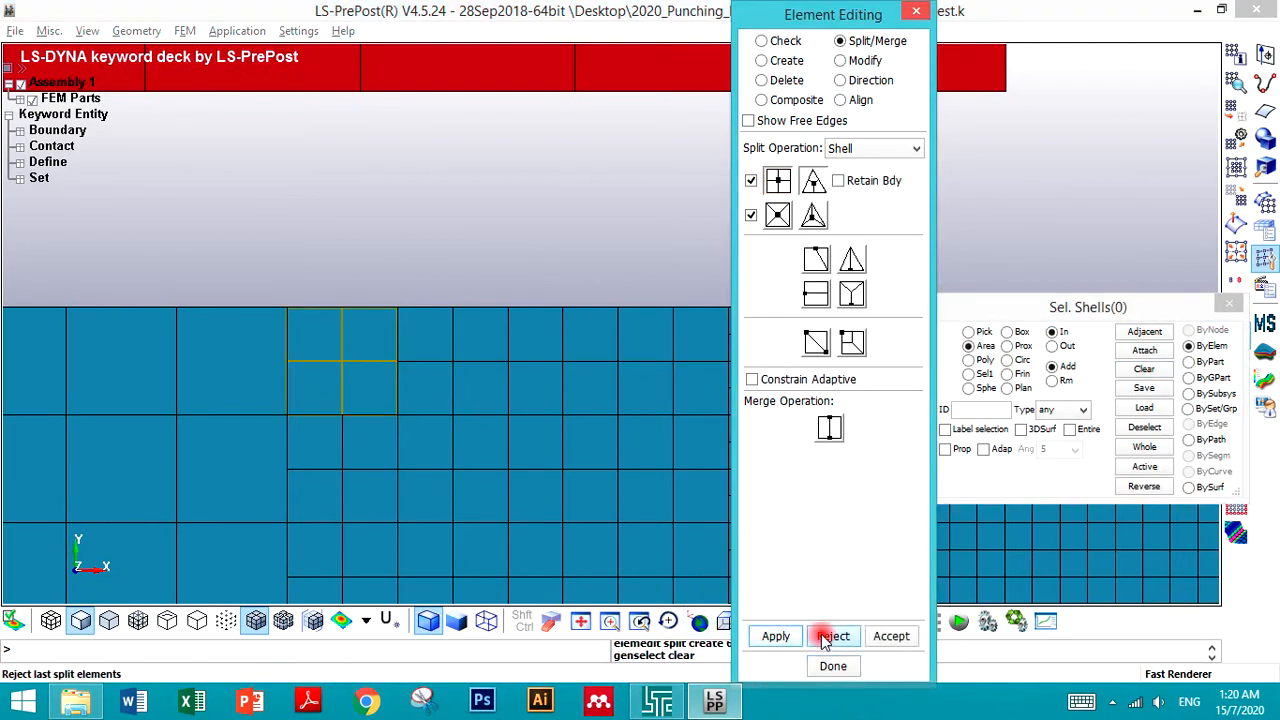
- Split the coarse top-edge element horizontally into two elements and accept the split
left_click(816, 298)
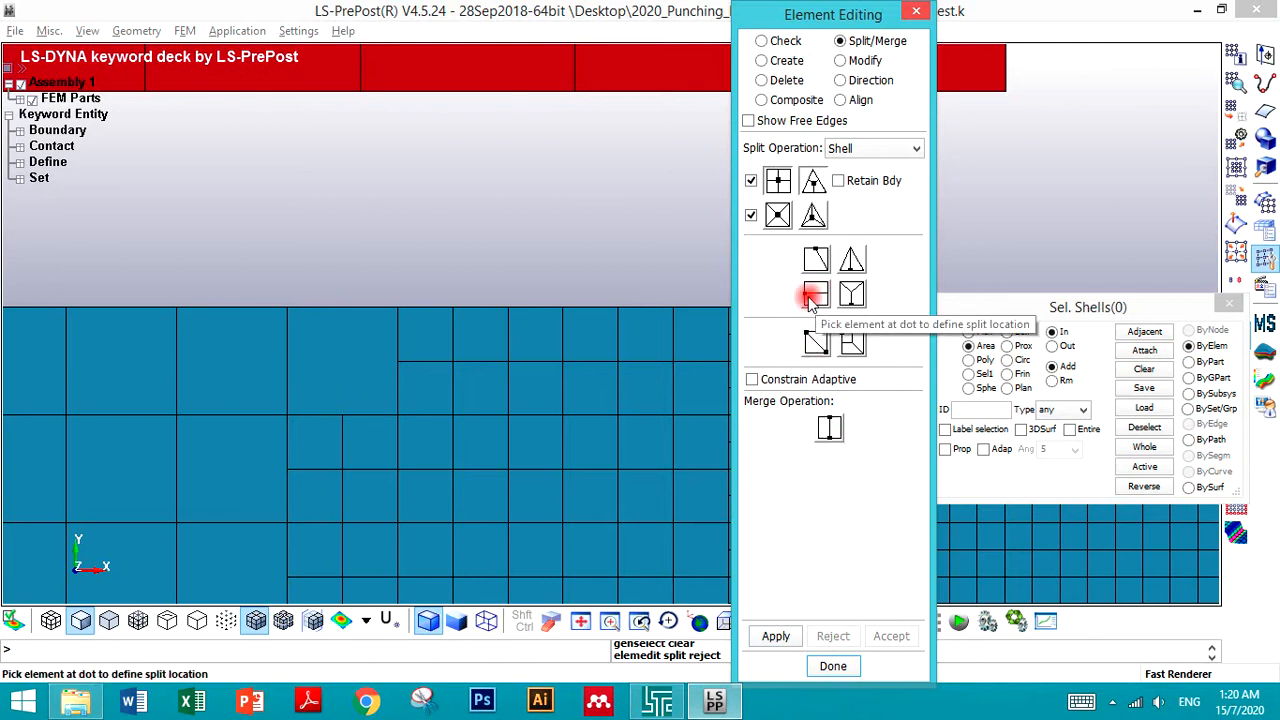
left_click(814, 296)
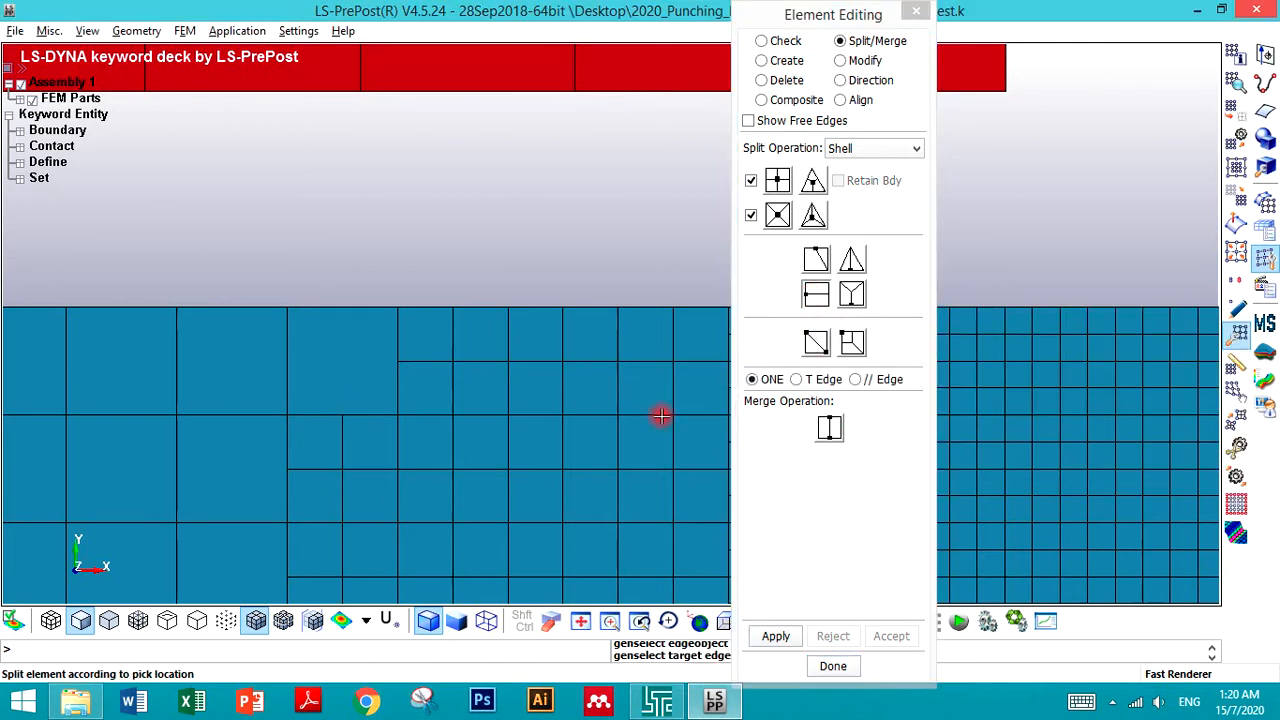
left_click(296, 371)
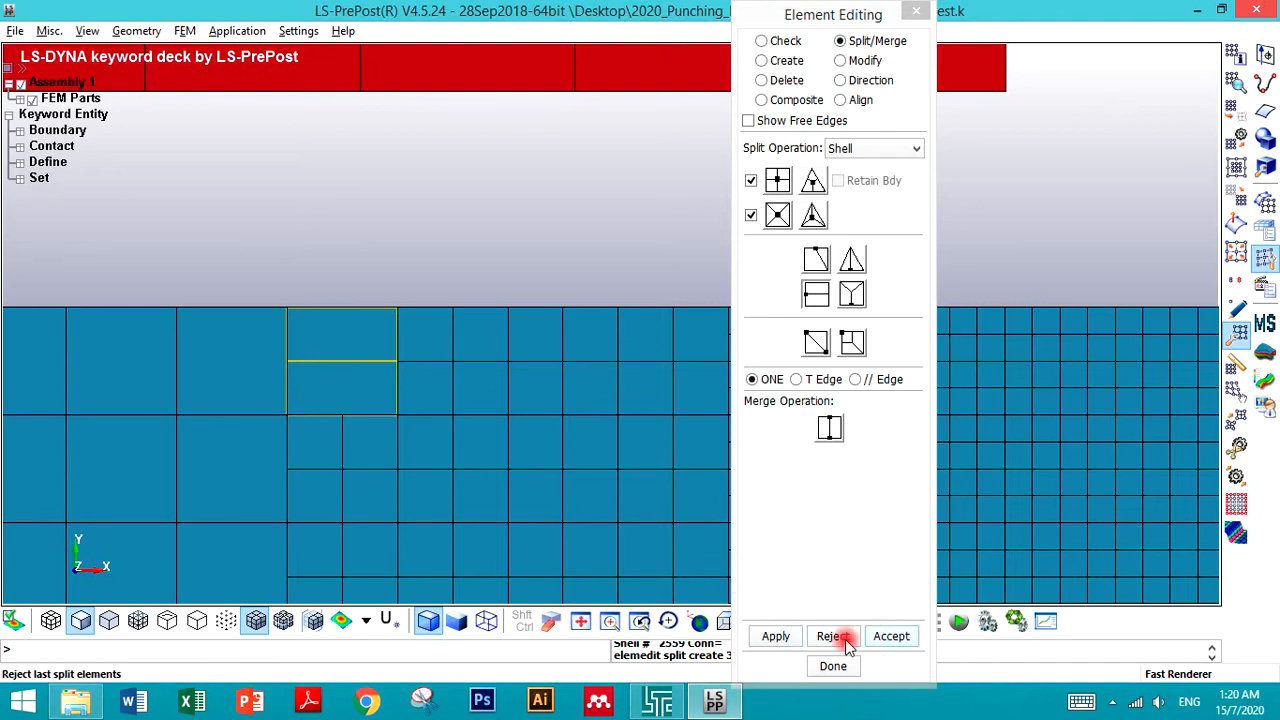
left_click(877, 640)
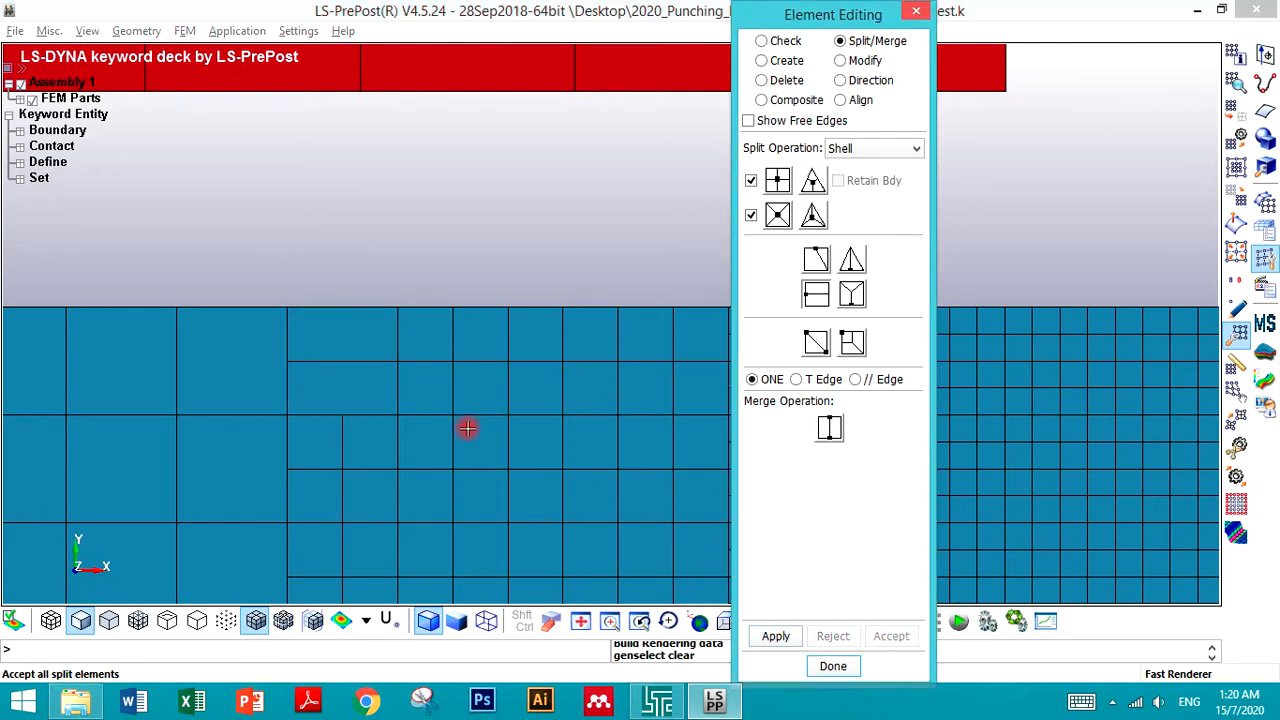
- Split the element beneath it vertically into two halves, accepting the splits
left_click(350, 398)
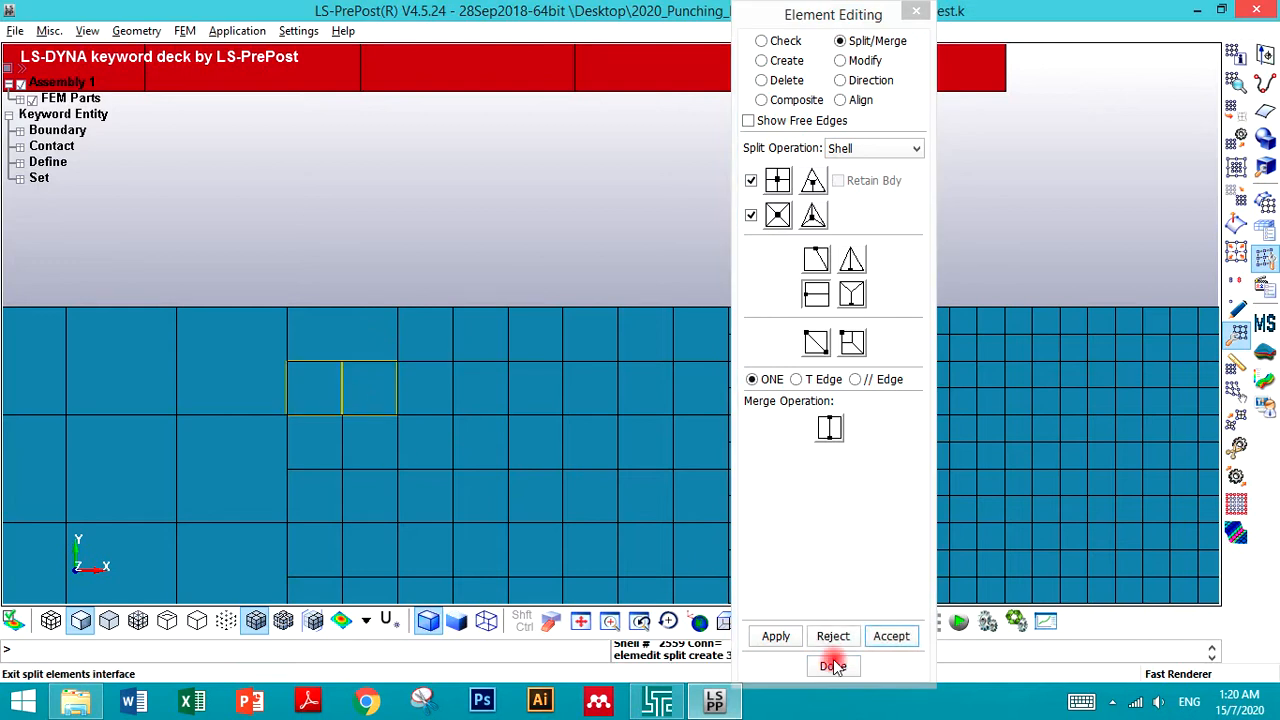
left_click(880, 636)
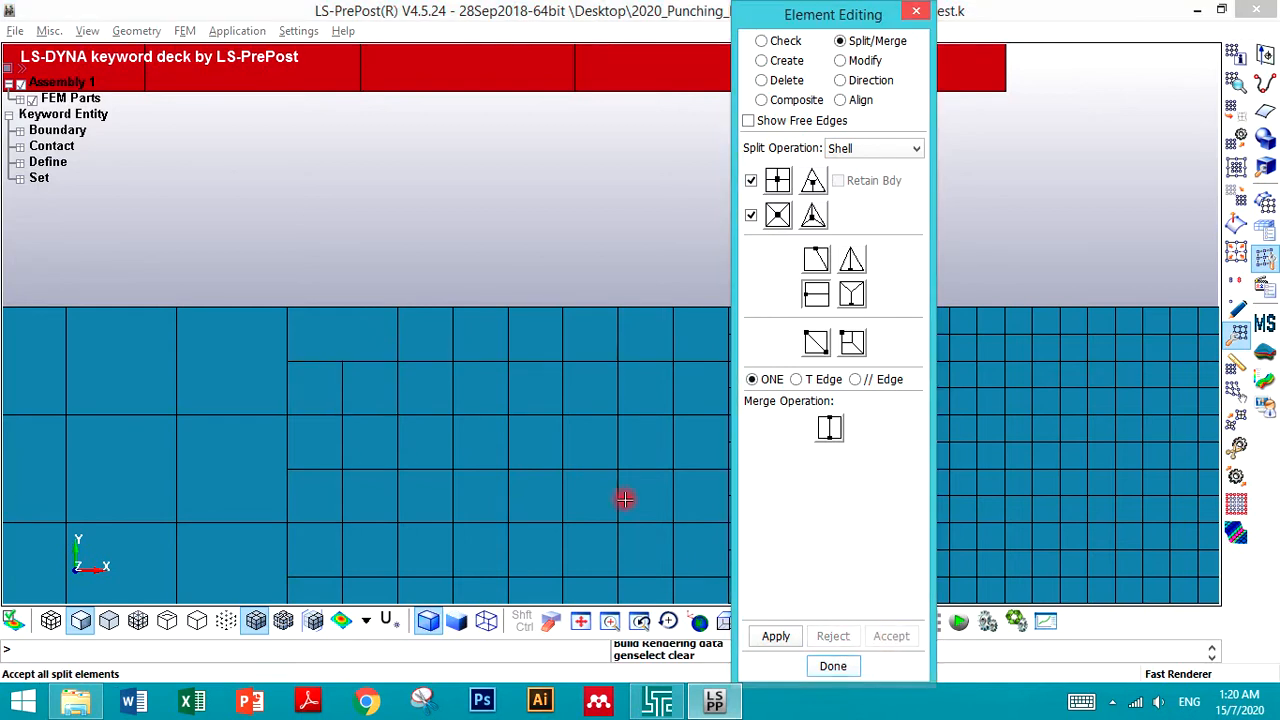
left_click(358, 355)
left_click(891, 636)
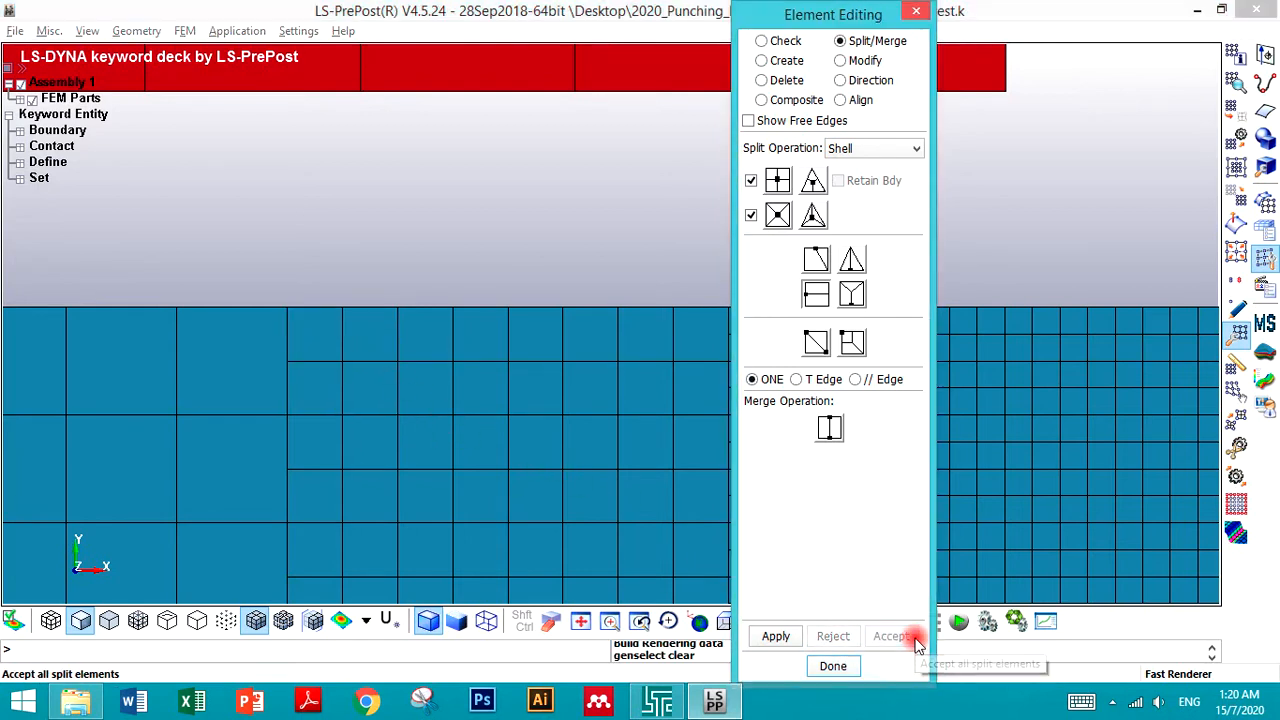
left_click(526, 260)
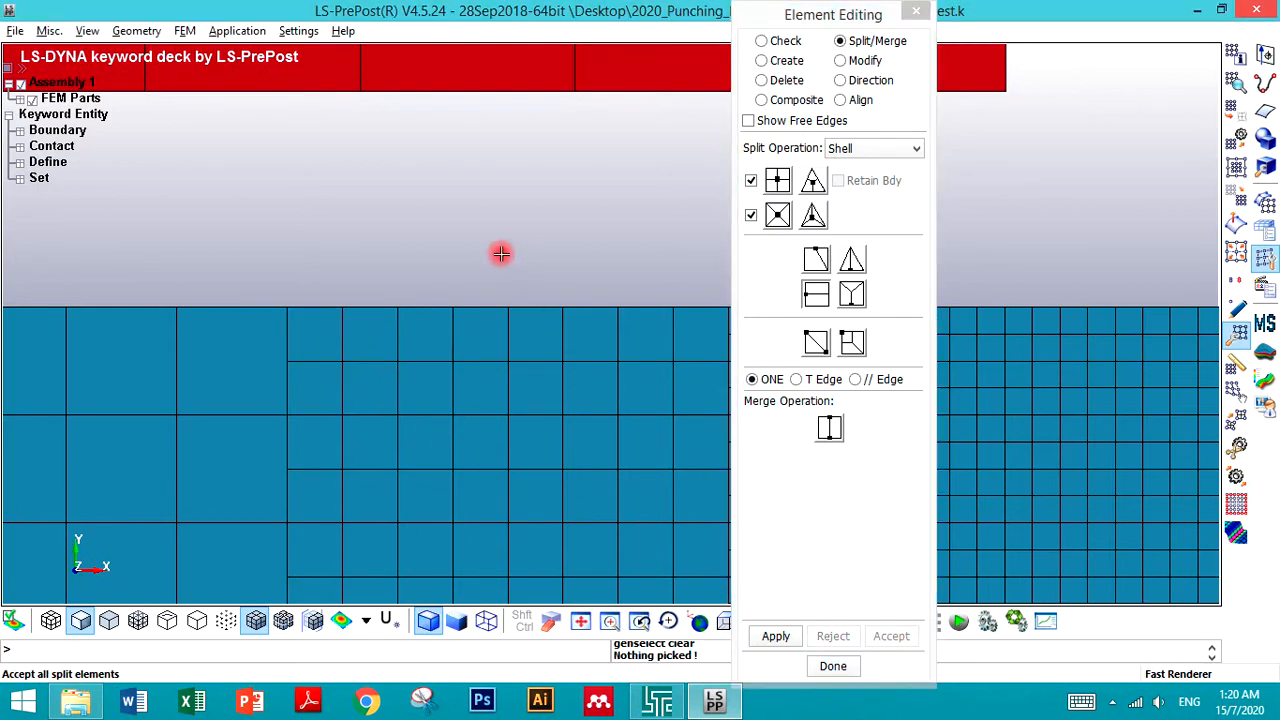
- Apply the transition split pattern to the coarse element at the blank's top edge beside the fine mesh
left_click(814, 425)
scroll(45, 118, "down", 2)
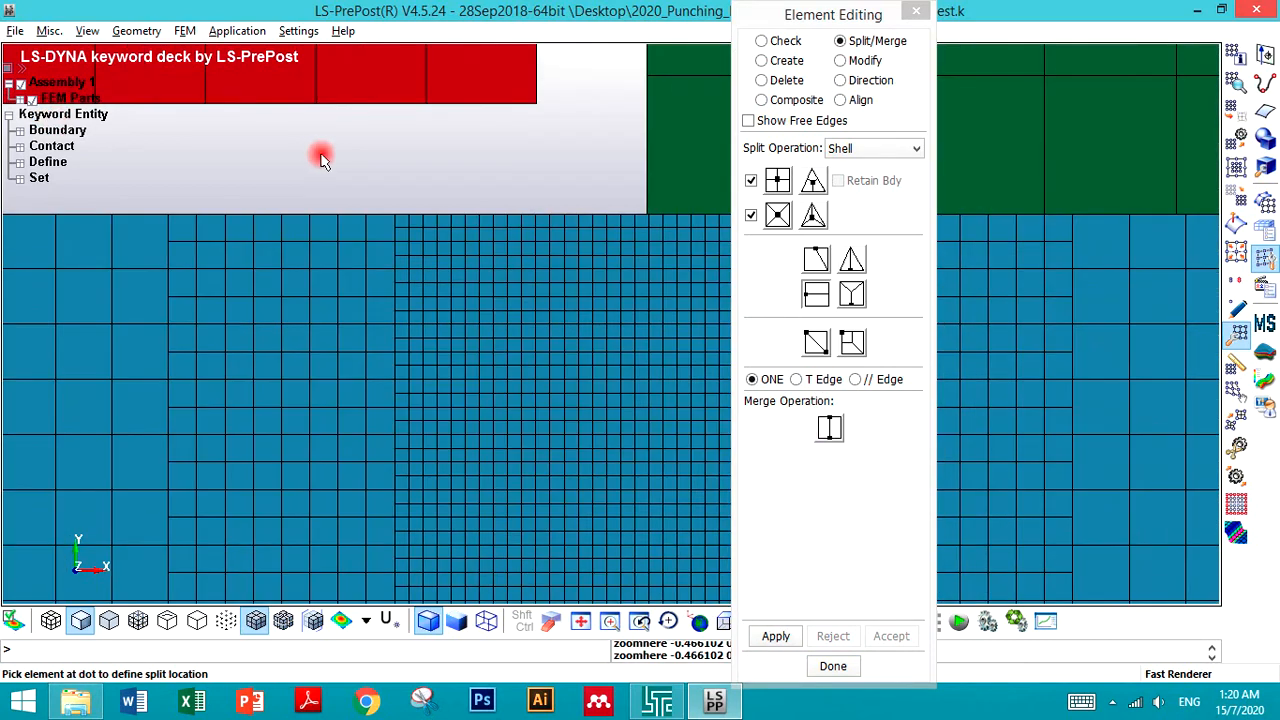
scroll(321, 160, "down", 2)
scroll(271, 212, "up", 4)
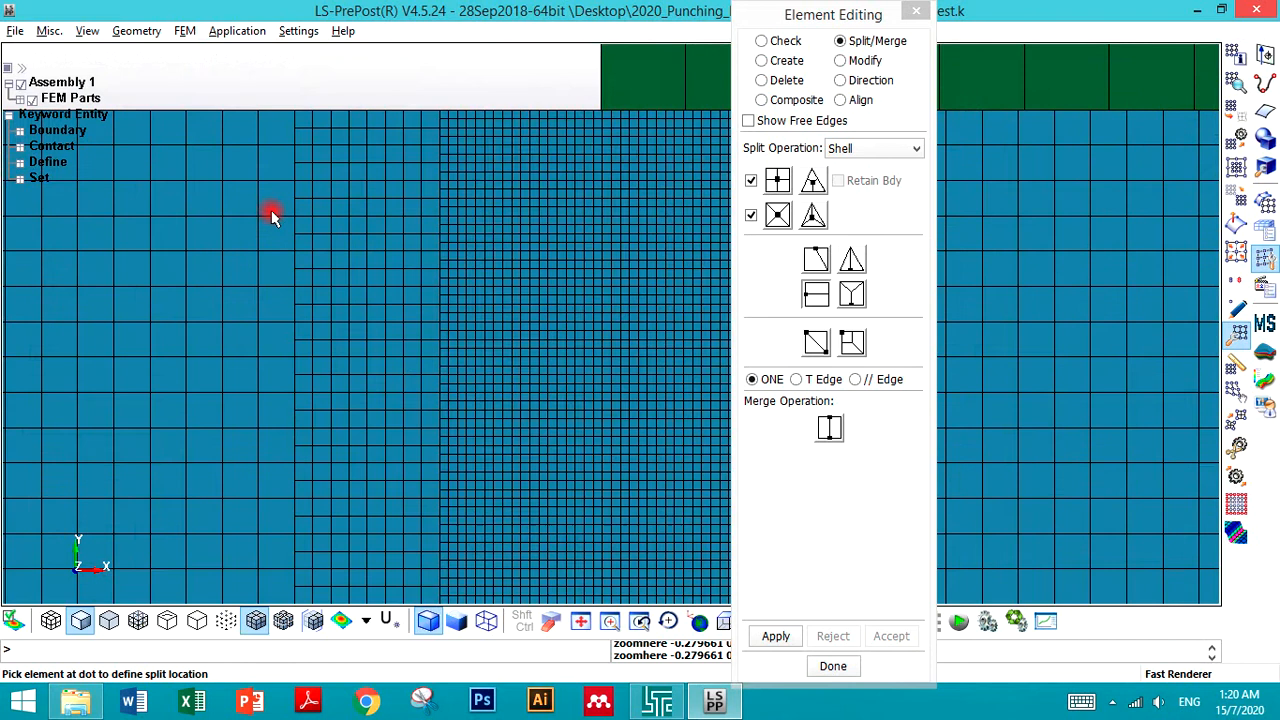
scroll(271, 215, "up", 1)
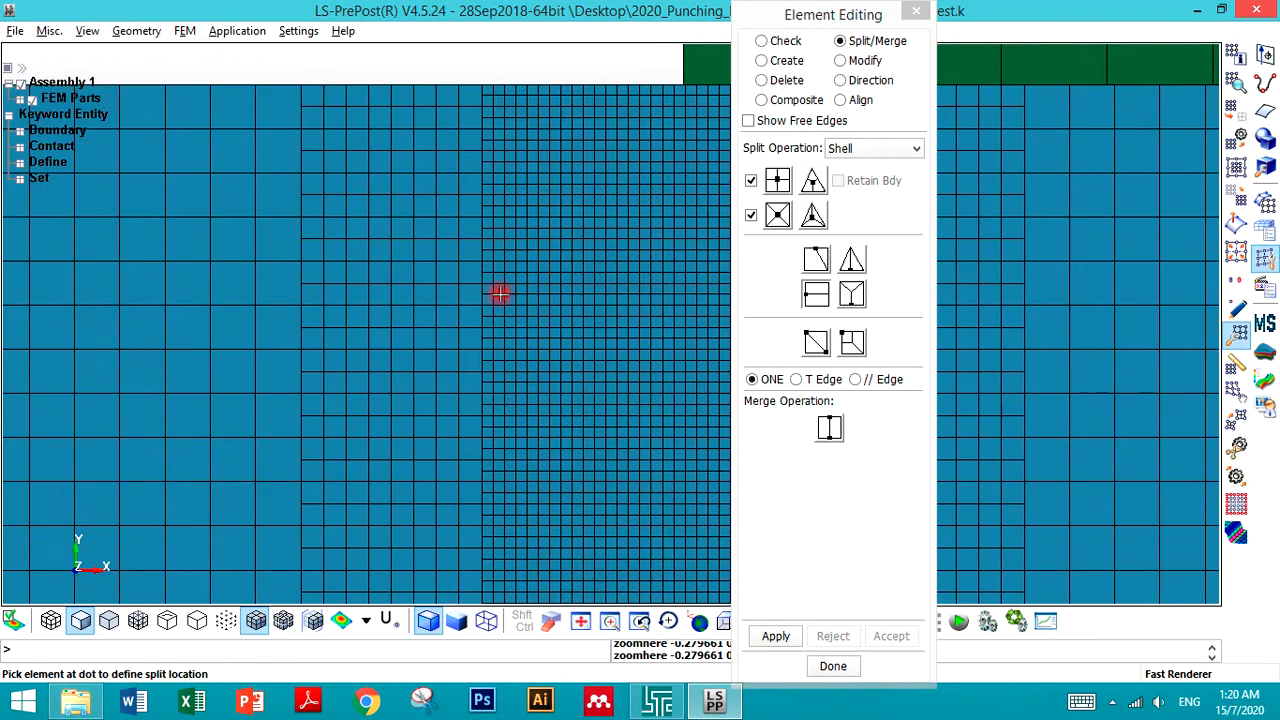
left_click(851, 342)
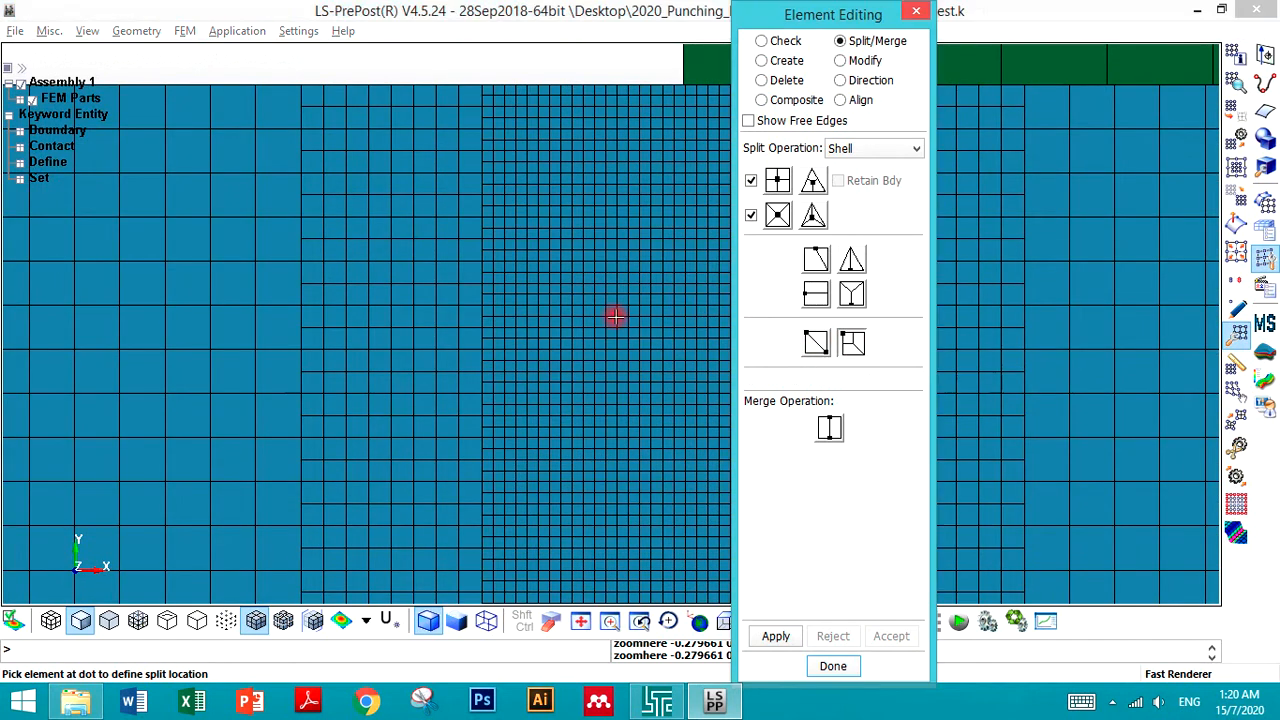
left_click(270, 76)
scroll(275, 82, "up", 3)
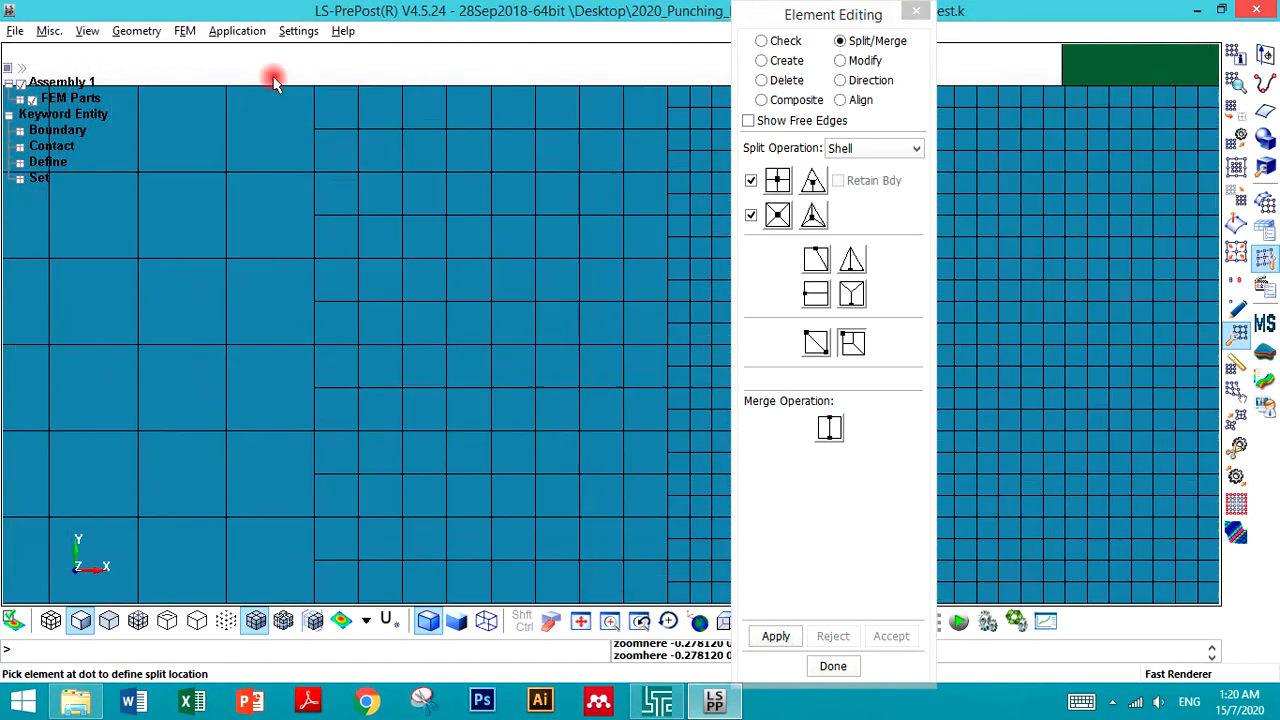
scroll(275, 82, "up", 3)
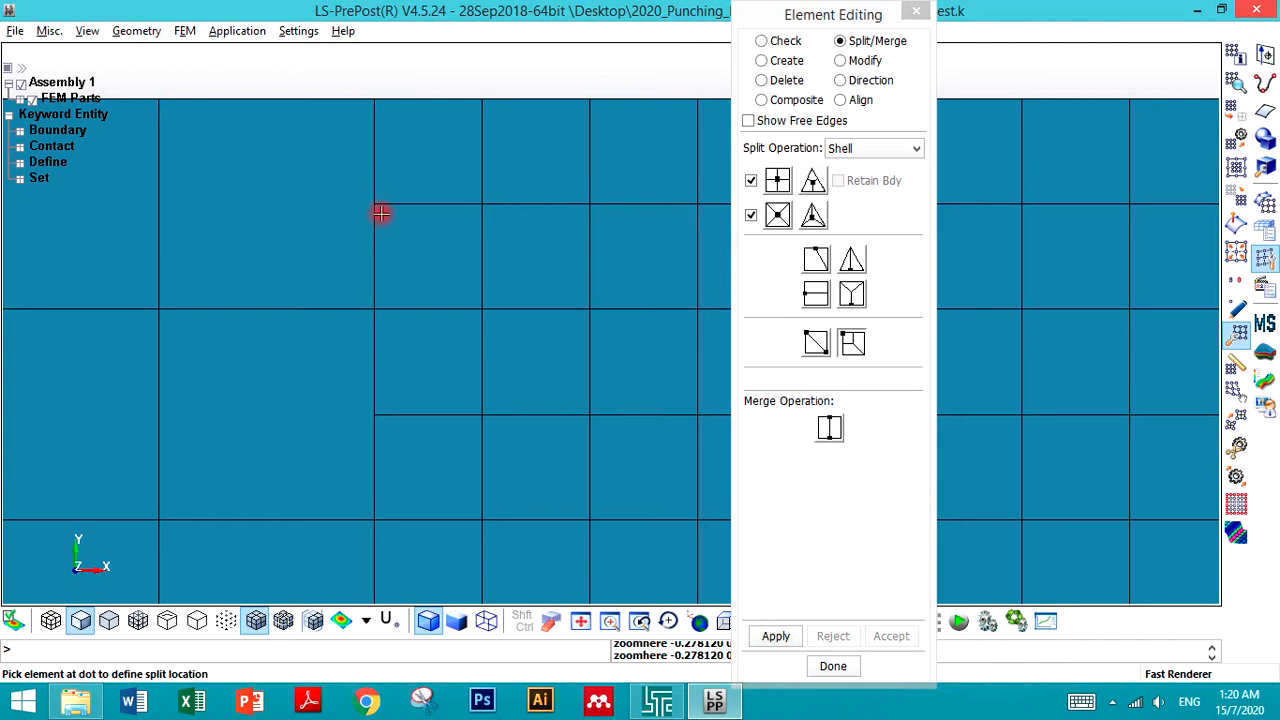
left_click(829, 428)
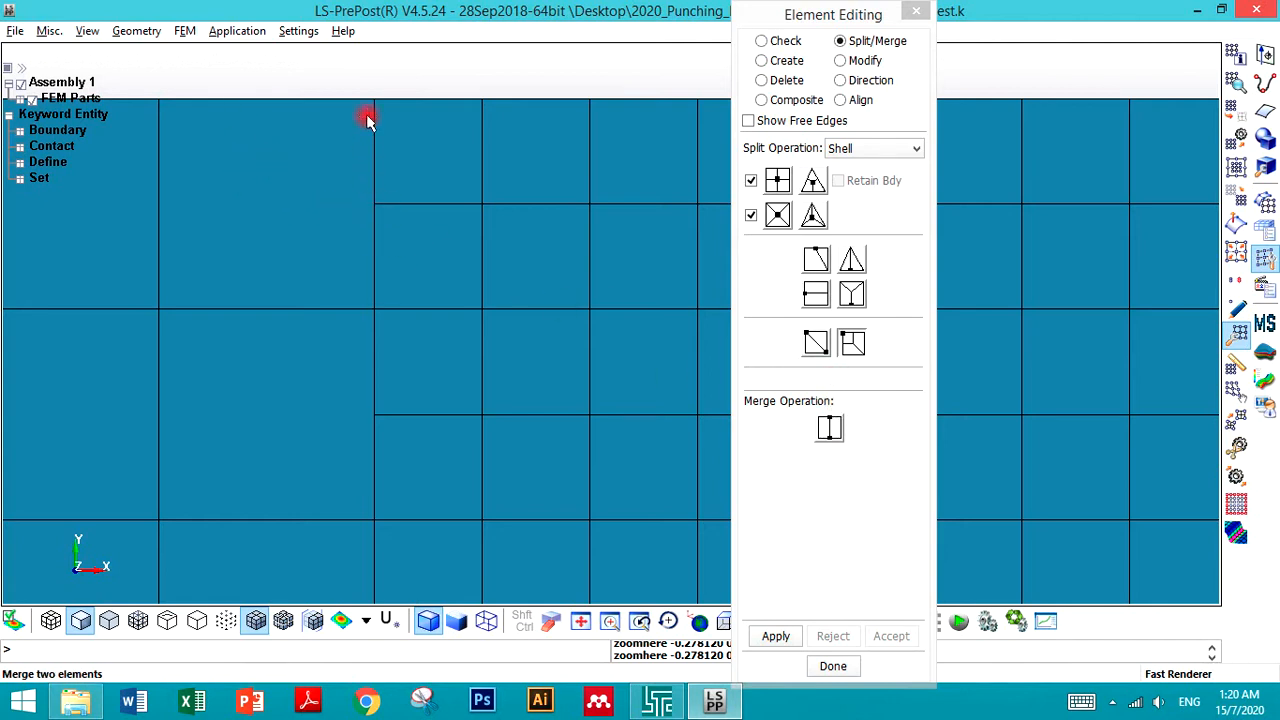
left_click(322, 288)
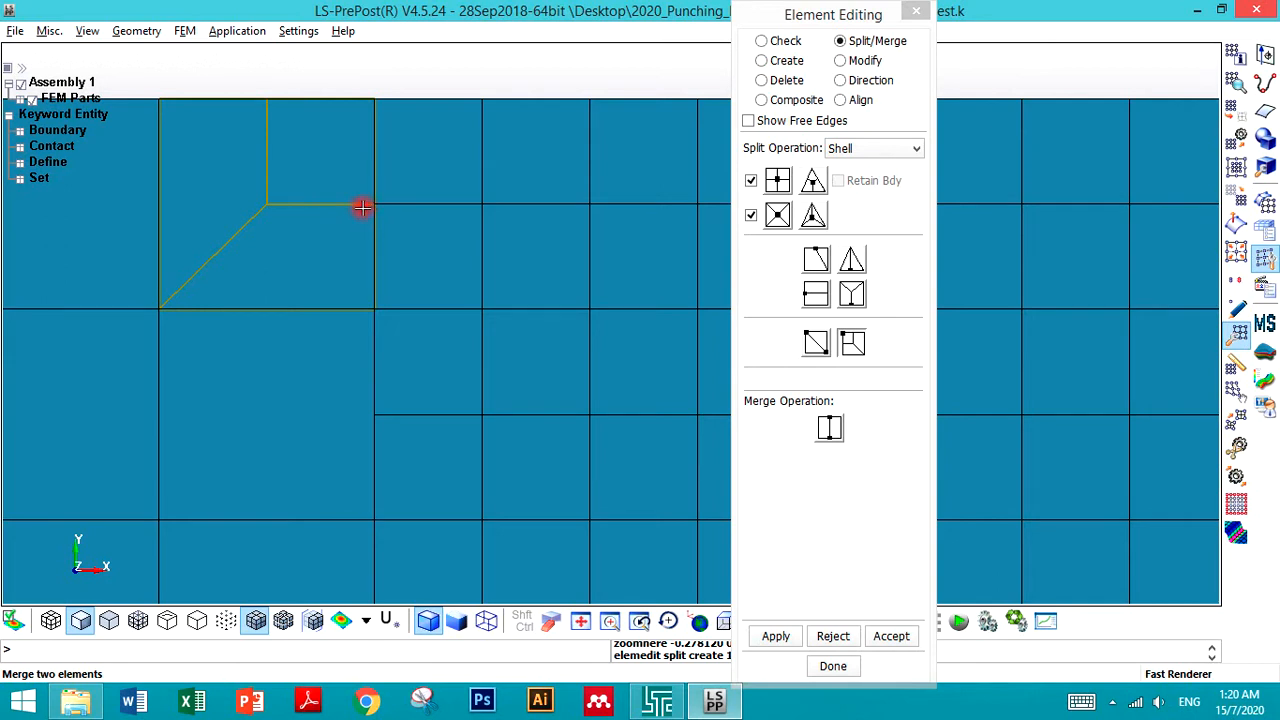
left_click(335, 104)
- Apply transition splits to the next coarse elements down the same column along the fine mesh boundary
scroll(343, 129, "down", 2)
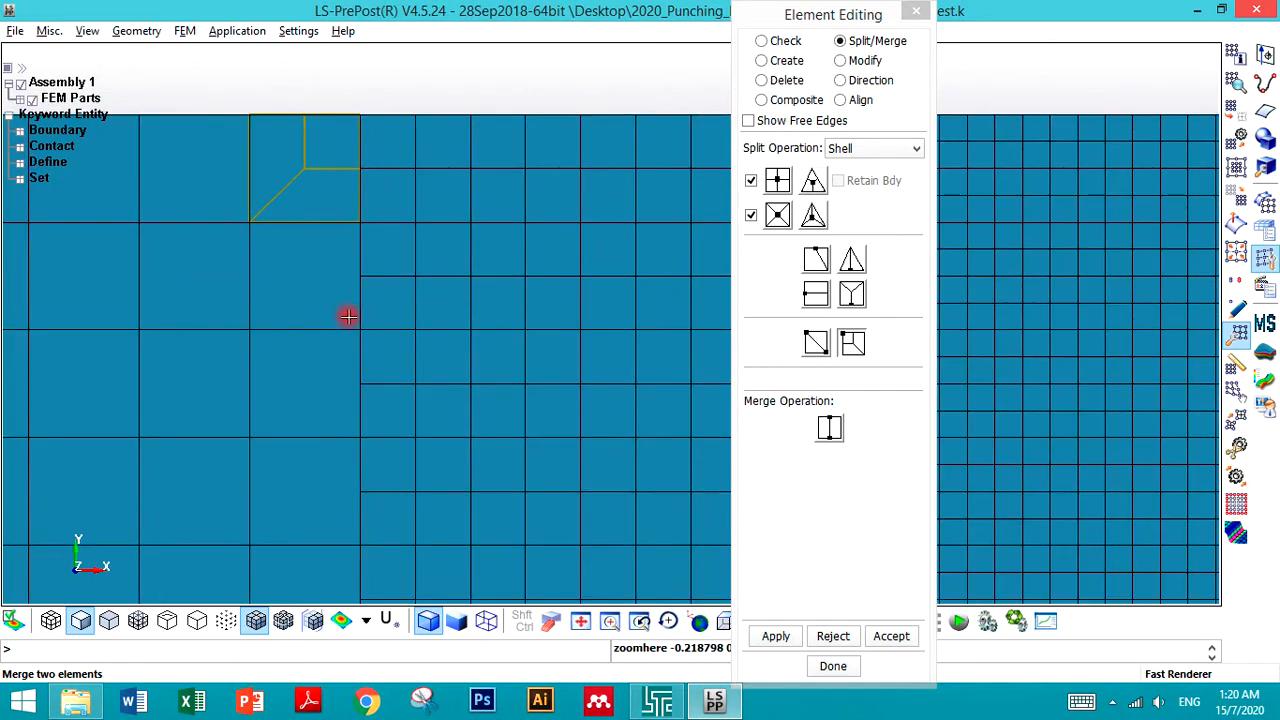
left_click(347, 316)
left_click(342, 349)
scroll(328, 274, "down", 6)
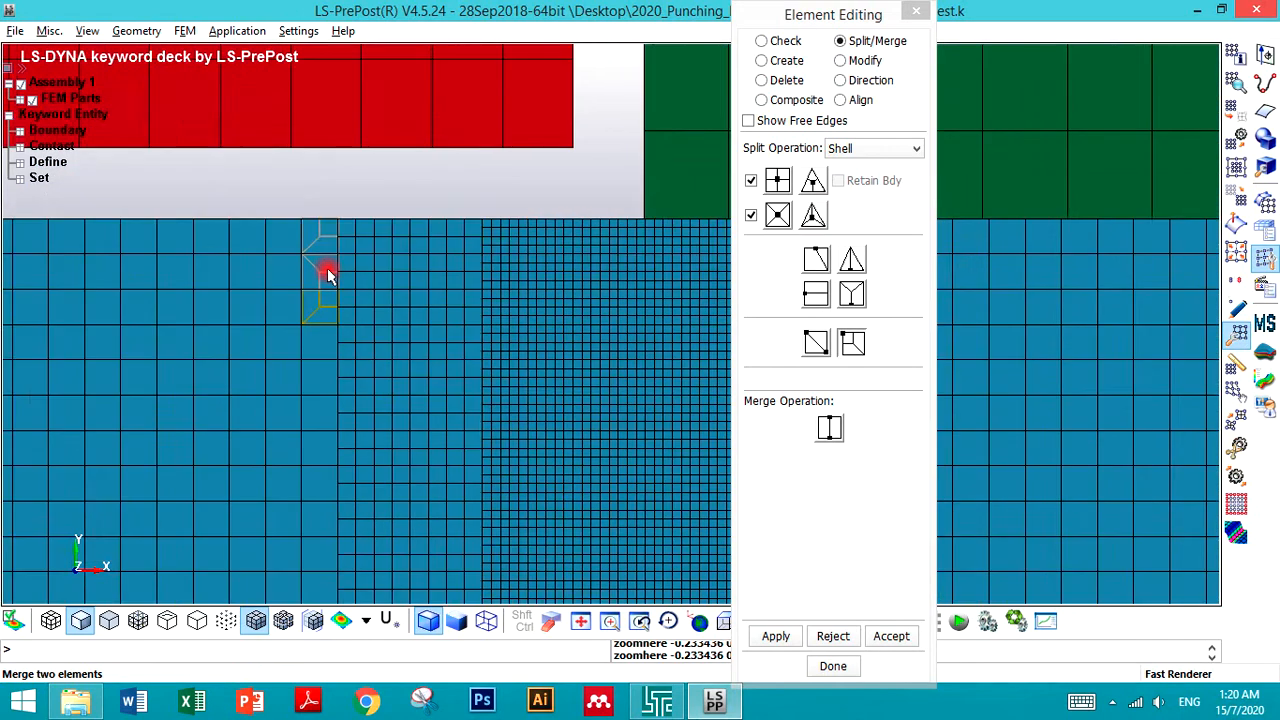
scroll(328, 274, "up", 2)
scroll(328, 274, "down", 4)
scroll(341, 350, "up", 5)
scroll(320, 300, "up", 2)
left_click(314, 235)
left_click(304, 294)
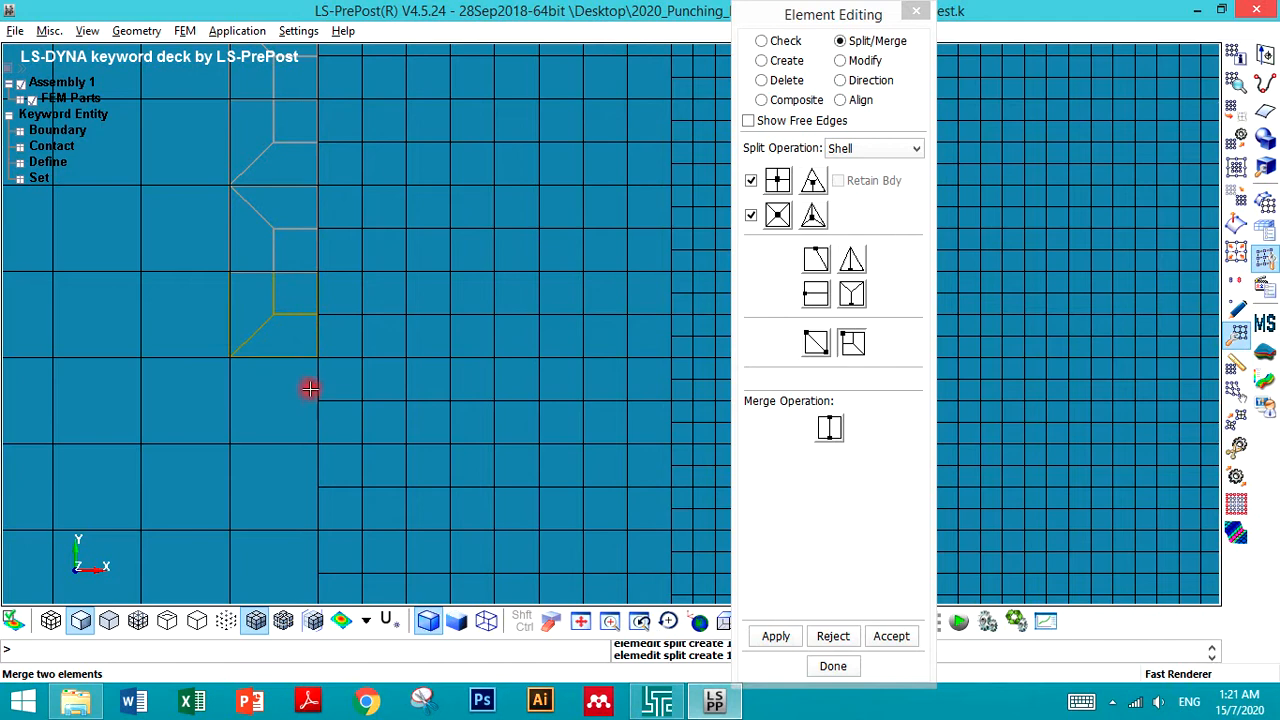
left_click(307, 427)
scroll(301, 471, "down", 5)
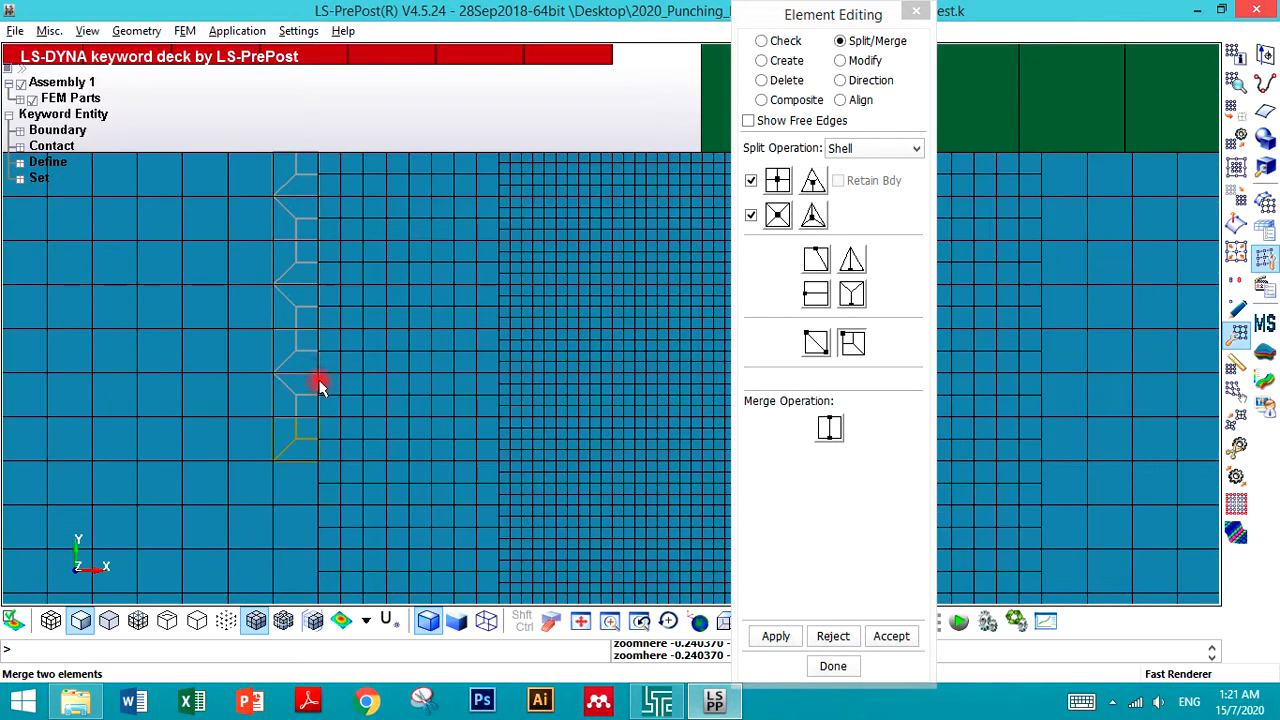
scroll(288, 490, "up", 2)
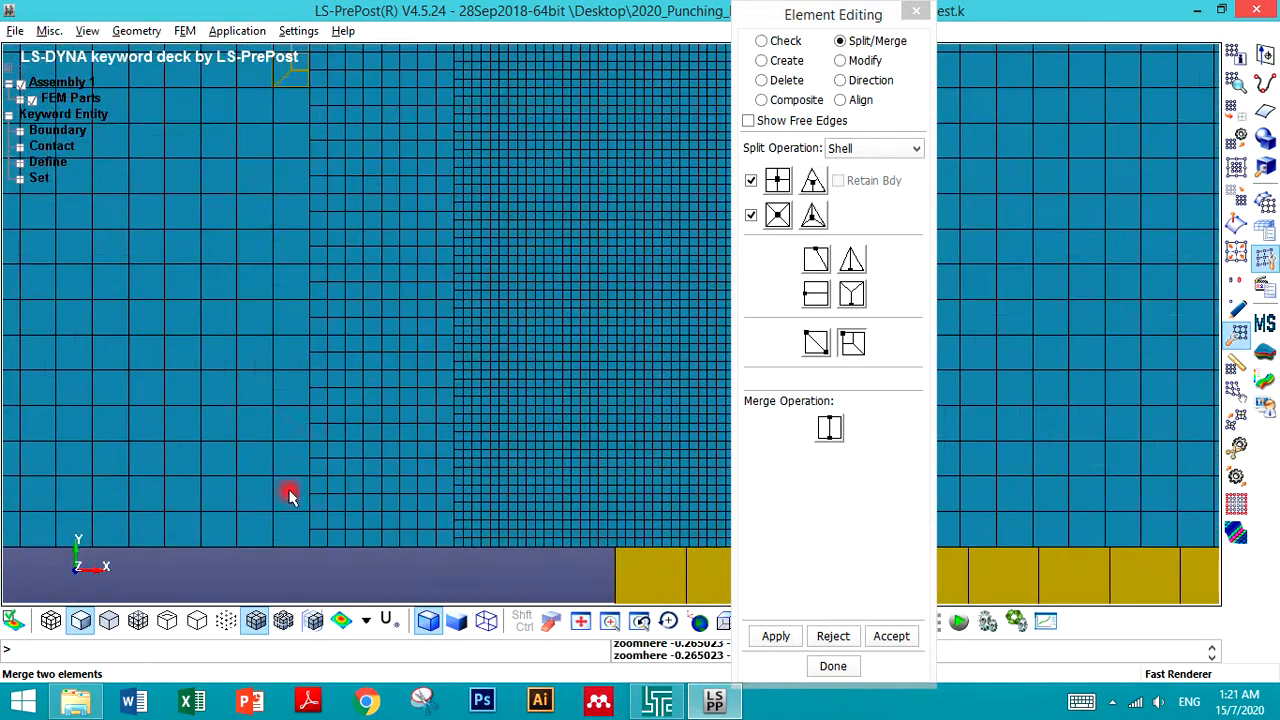
- Apply transition splits down the rest of the column to the blank's bottom edge and accept them
left_click(304, 121)
left_click(303, 138)
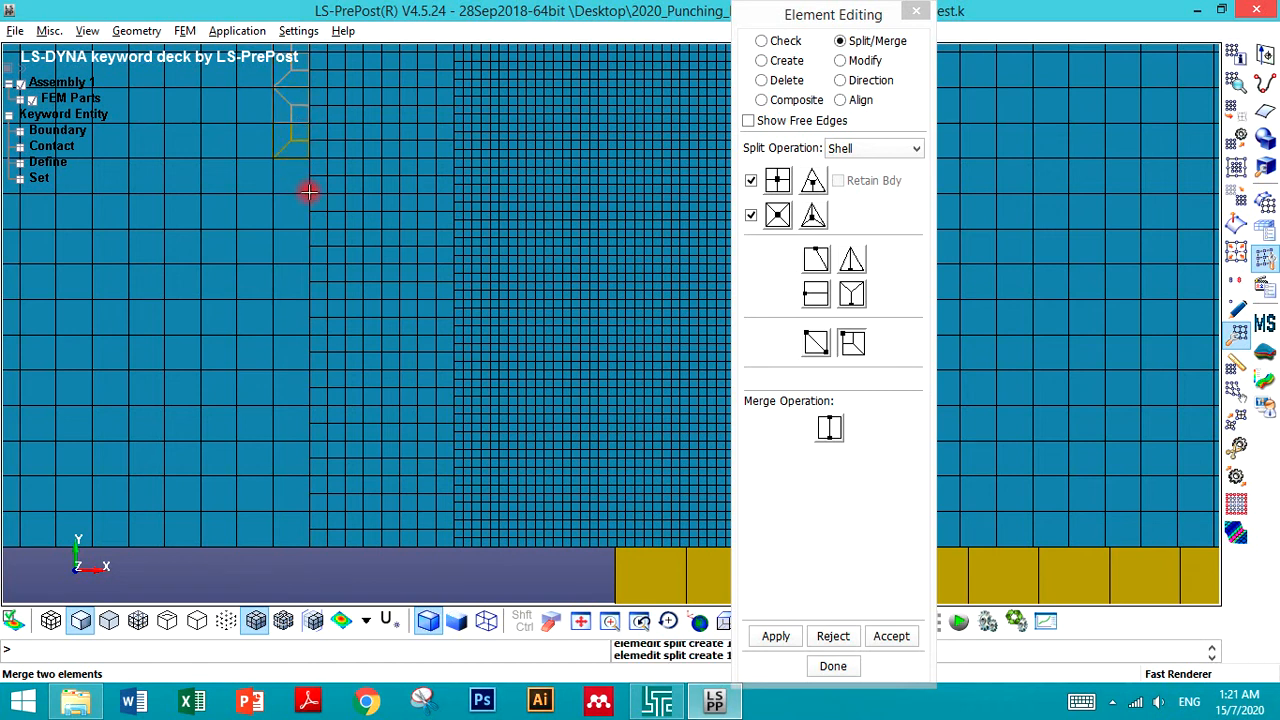
left_click(301, 187)
left_click(303, 204)
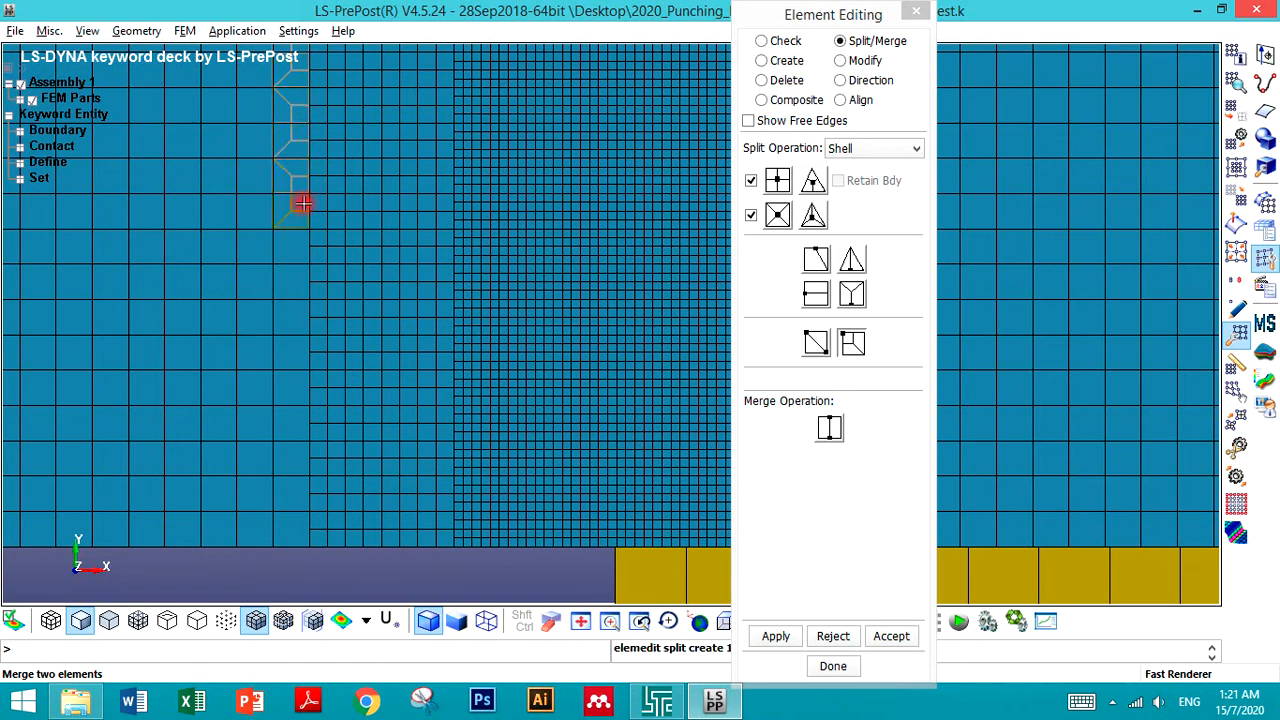
left_click(303, 258)
left_click(301, 277)
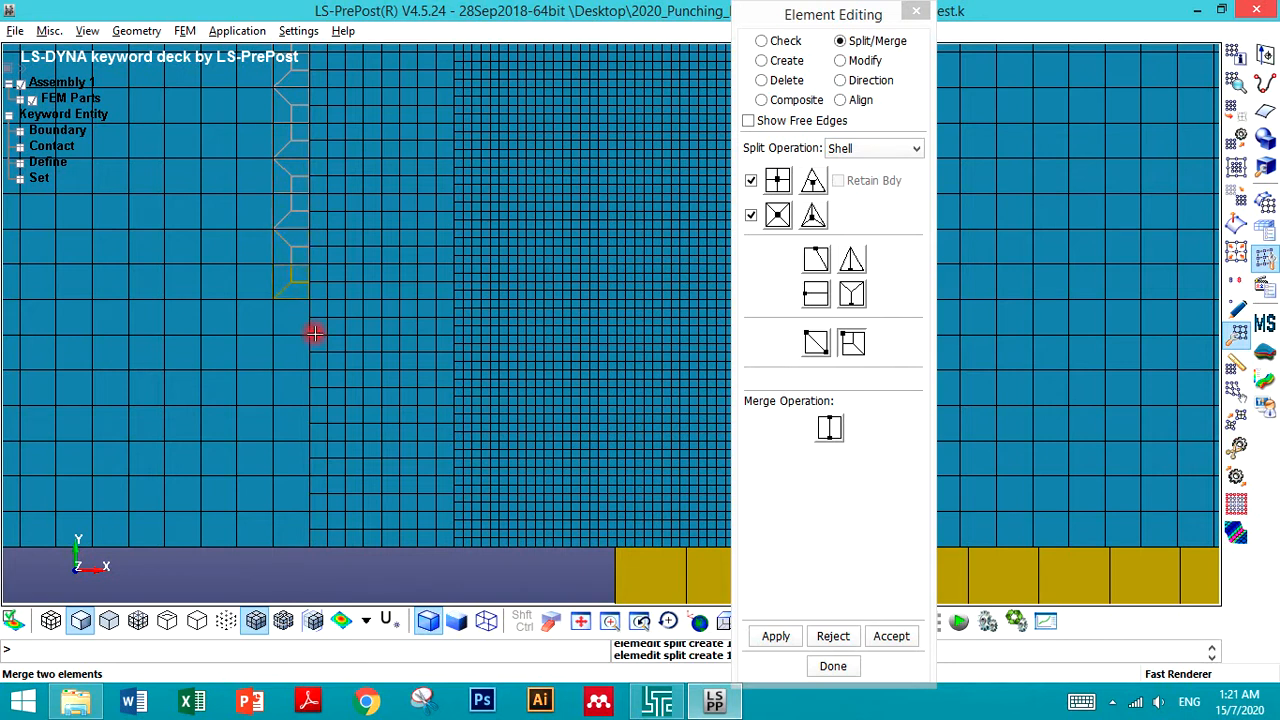
left_click(301, 331)
left_click(303, 366)
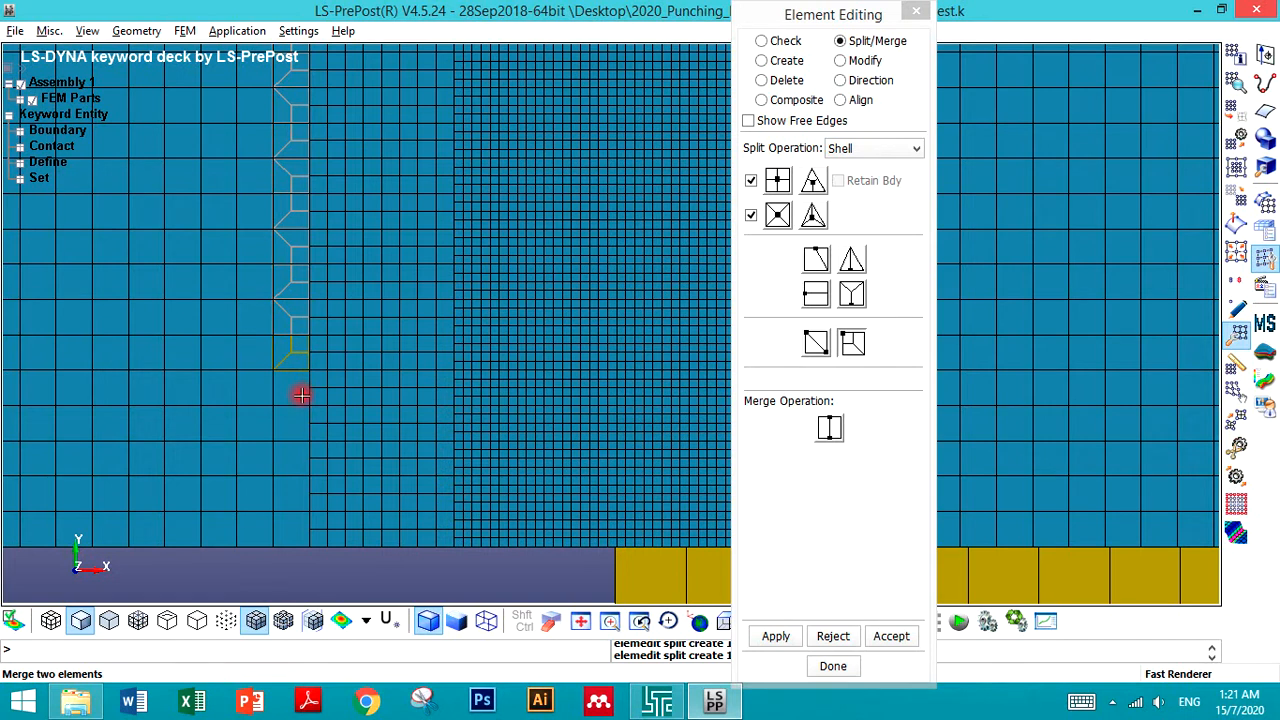
left_click(299, 427)
left_click(302, 470)
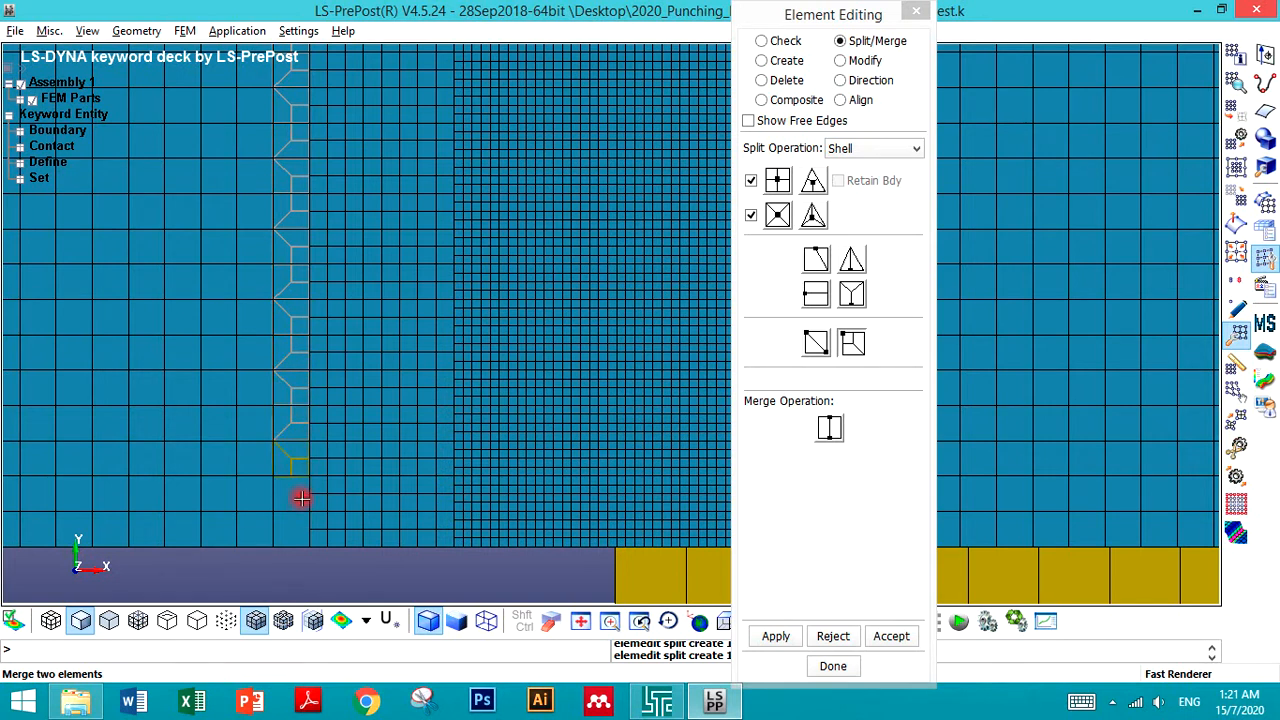
left_click(303, 490)
left_click(313, 573)
scroll(313, 578, "down", 2)
scroll(378, 590, "up", 2)
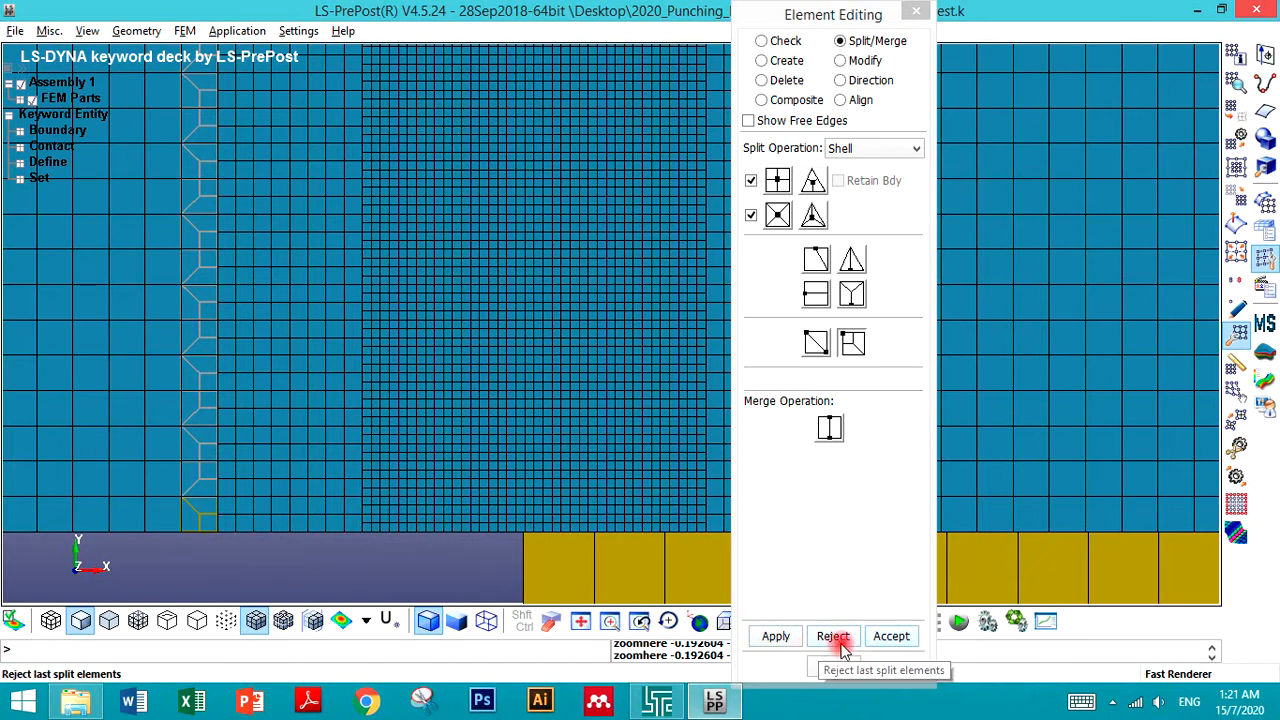
left_click(888, 637)
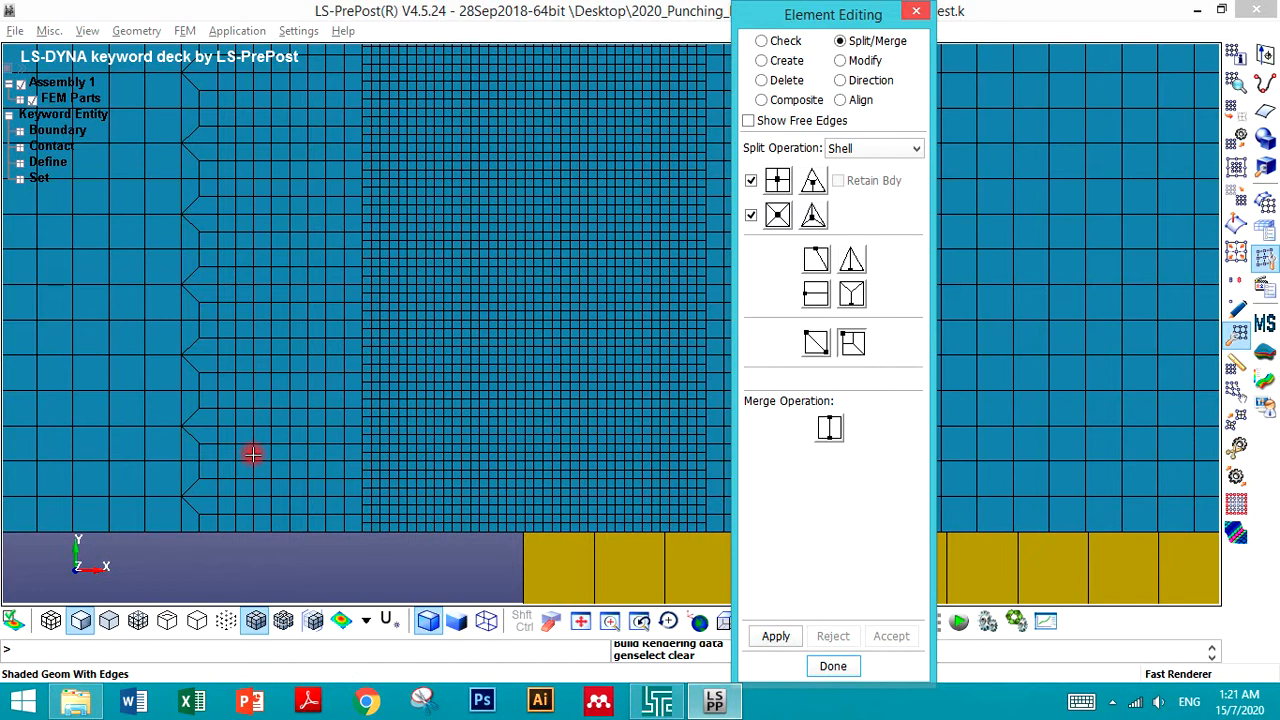
- Try splitting the coarse elements beside the bottom transition wedge, rejecting the splits
left_click(208, 534)
scroll(206, 534, "up", 5)
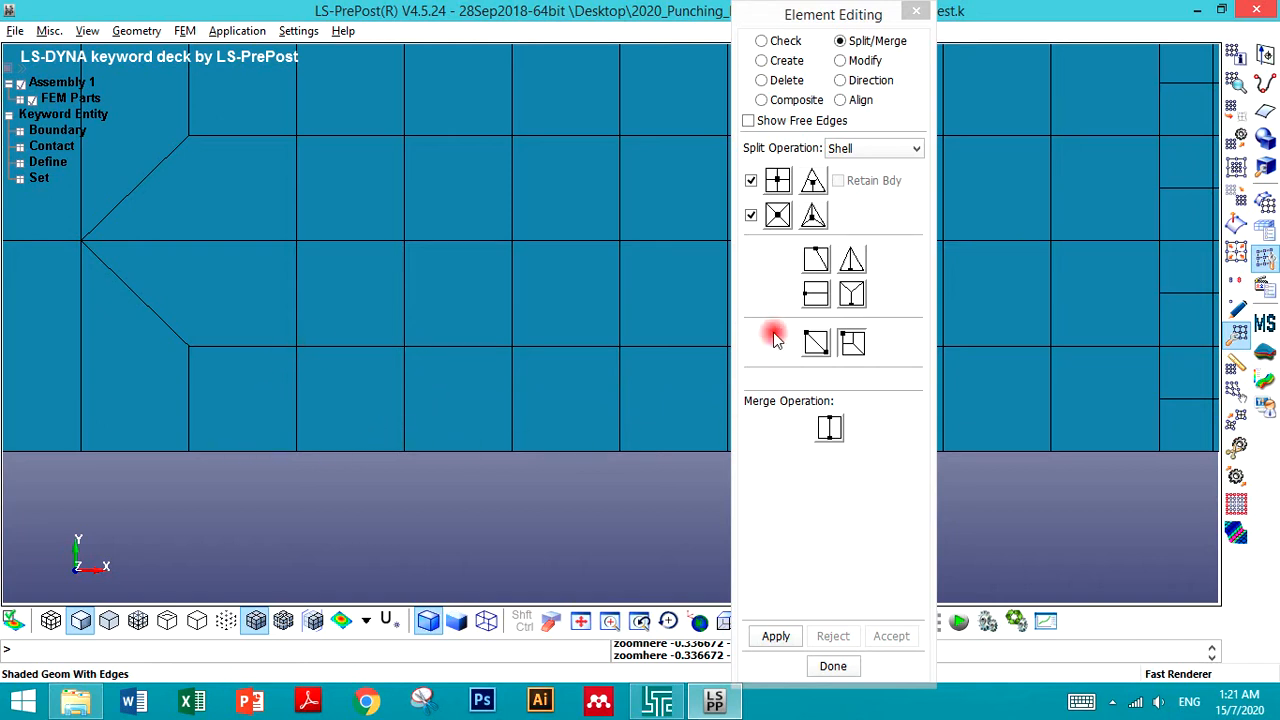
left_click(840, 265)
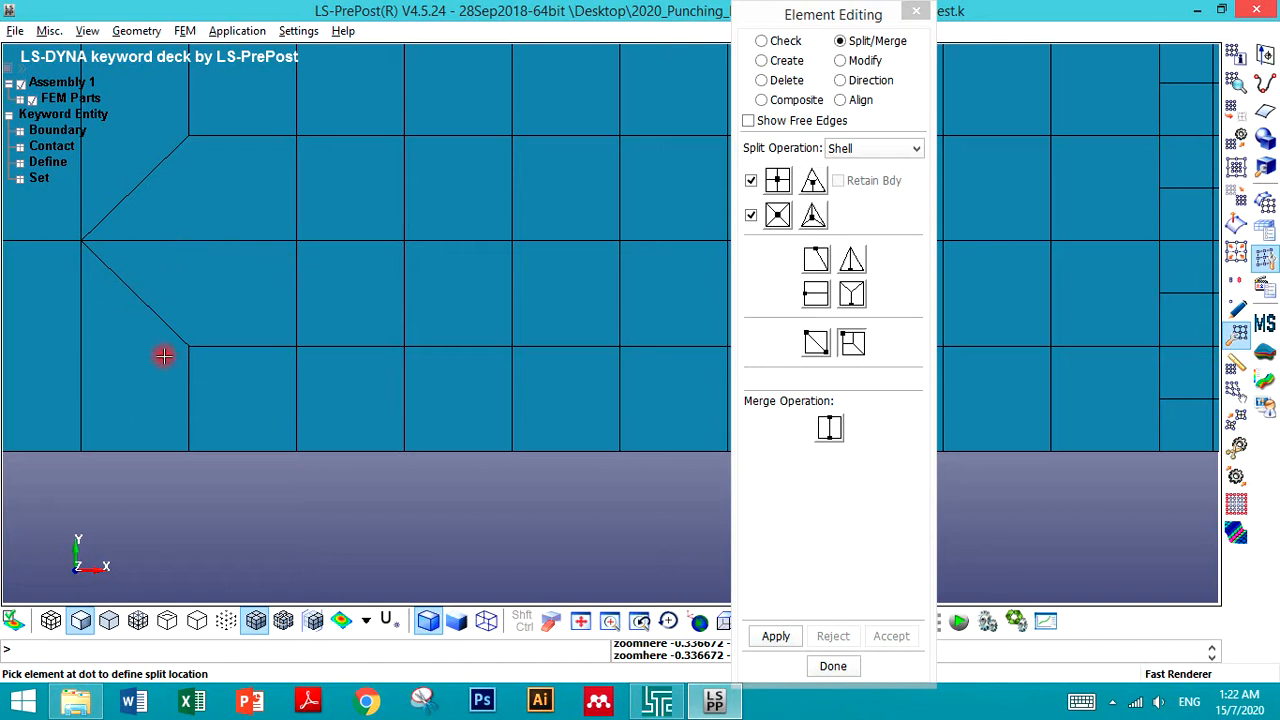
left_click(816, 291)
left_click(189, 259)
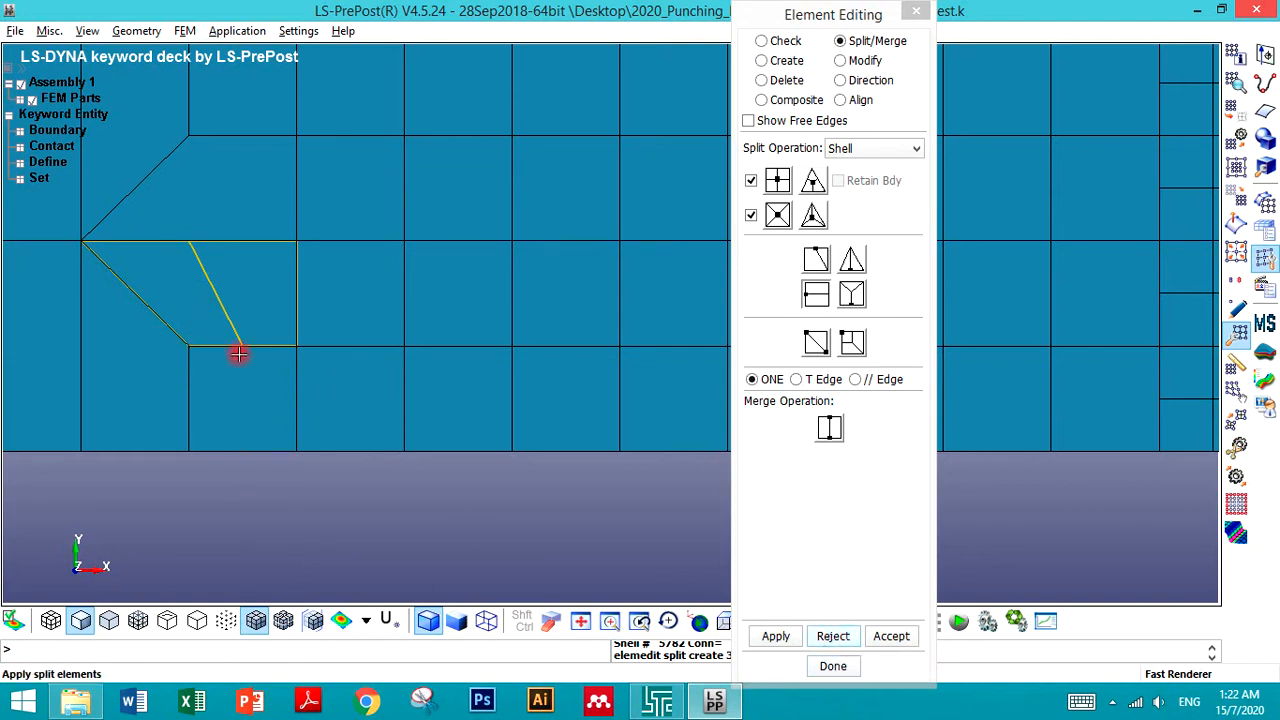
left_click(241, 407)
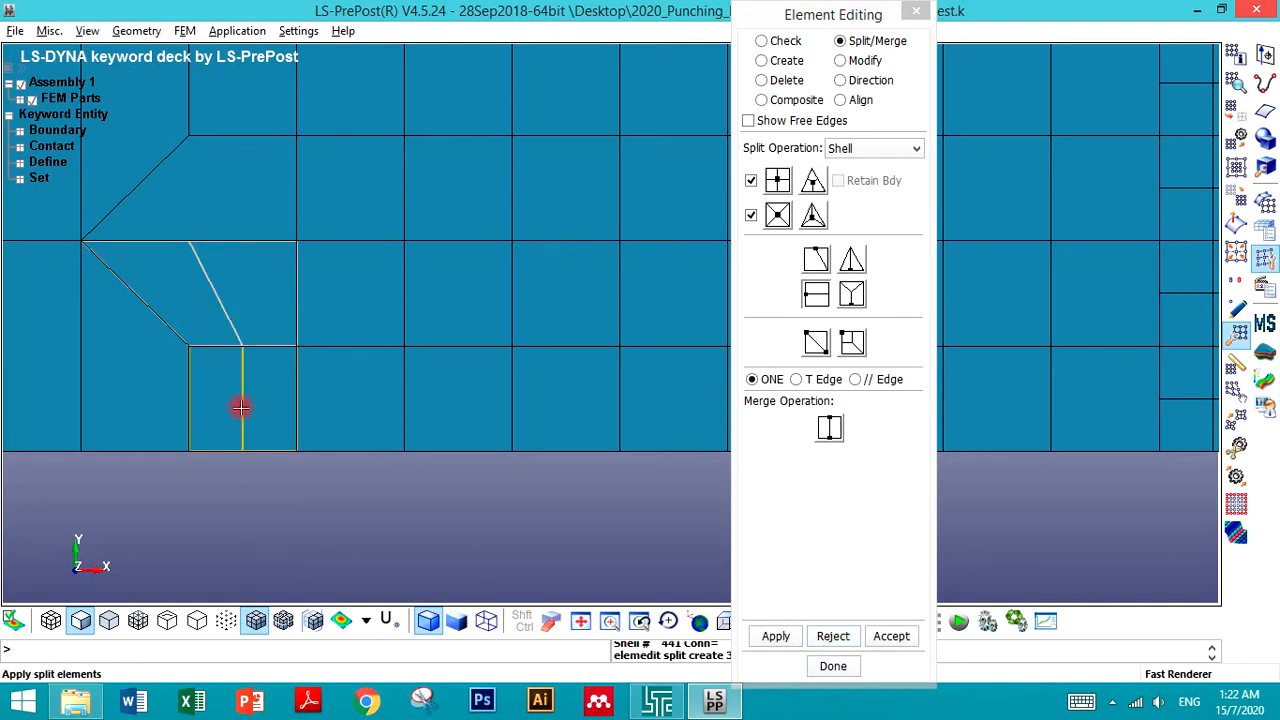
left_click(833, 636)
left_click(833, 636)
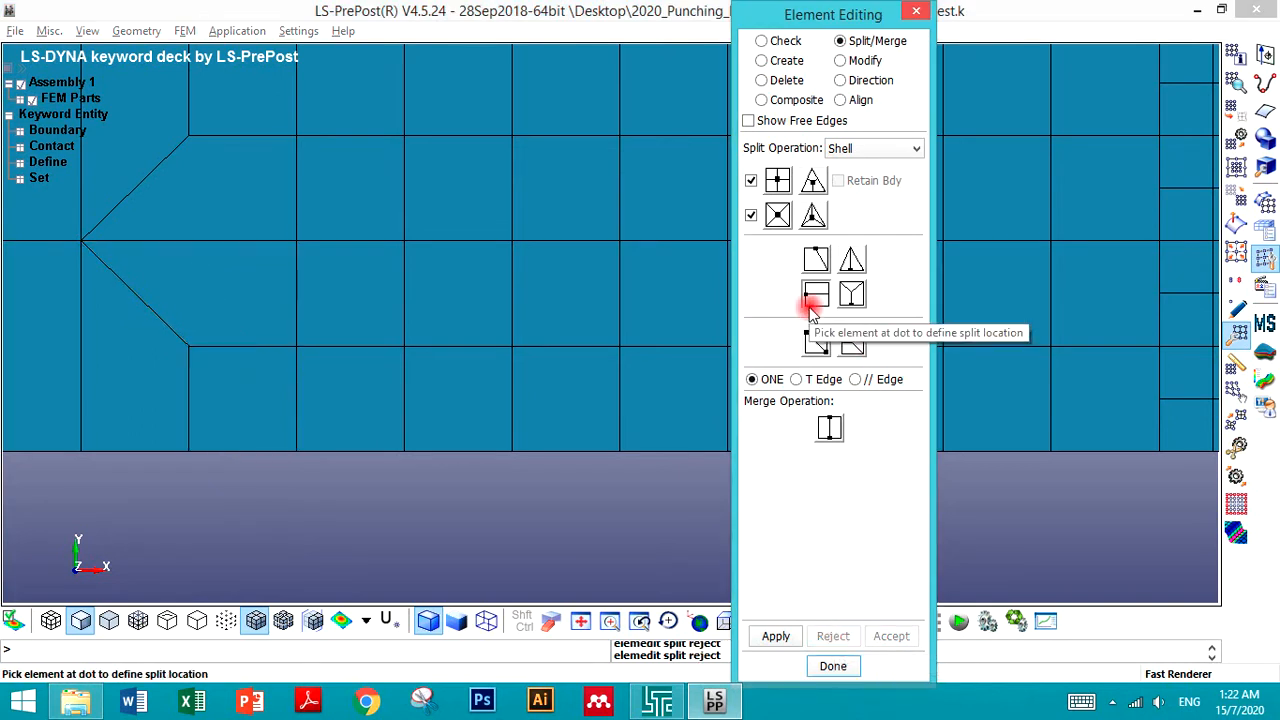
- Try diagonal splits on the element below the bottom transition wedge, rejecting each attempt
left_click(816, 259)
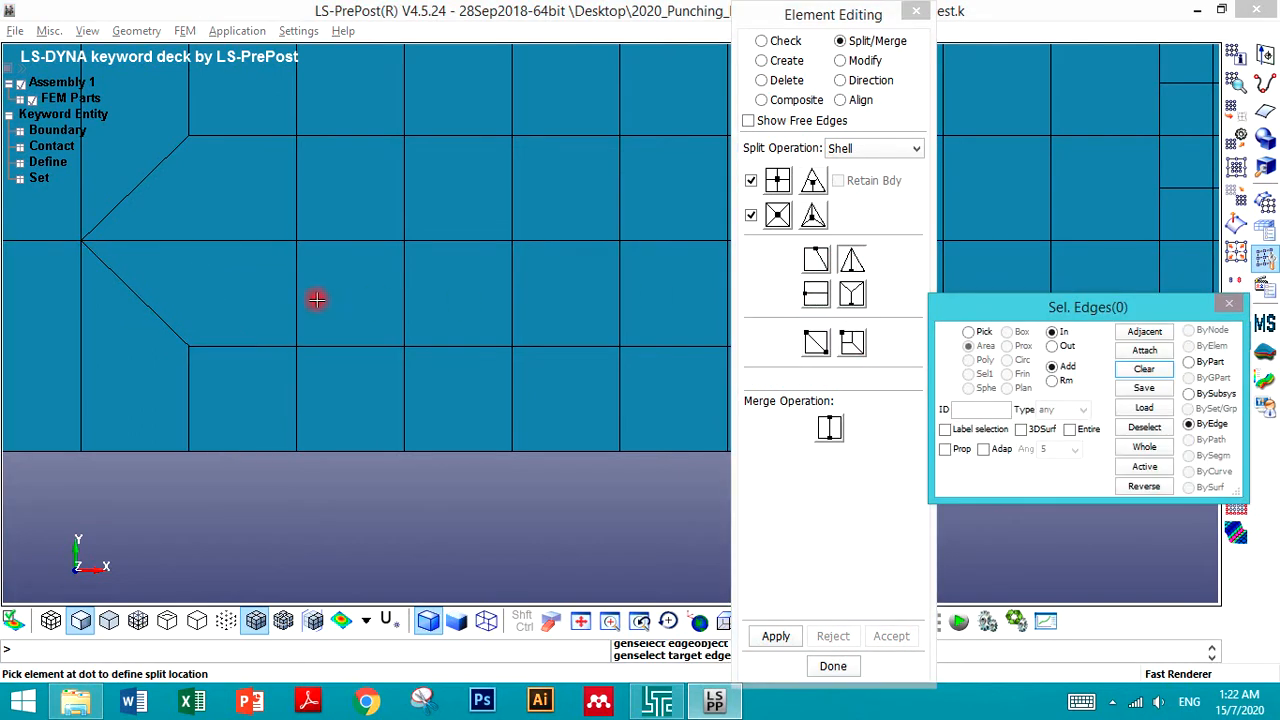
left_click(250, 300)
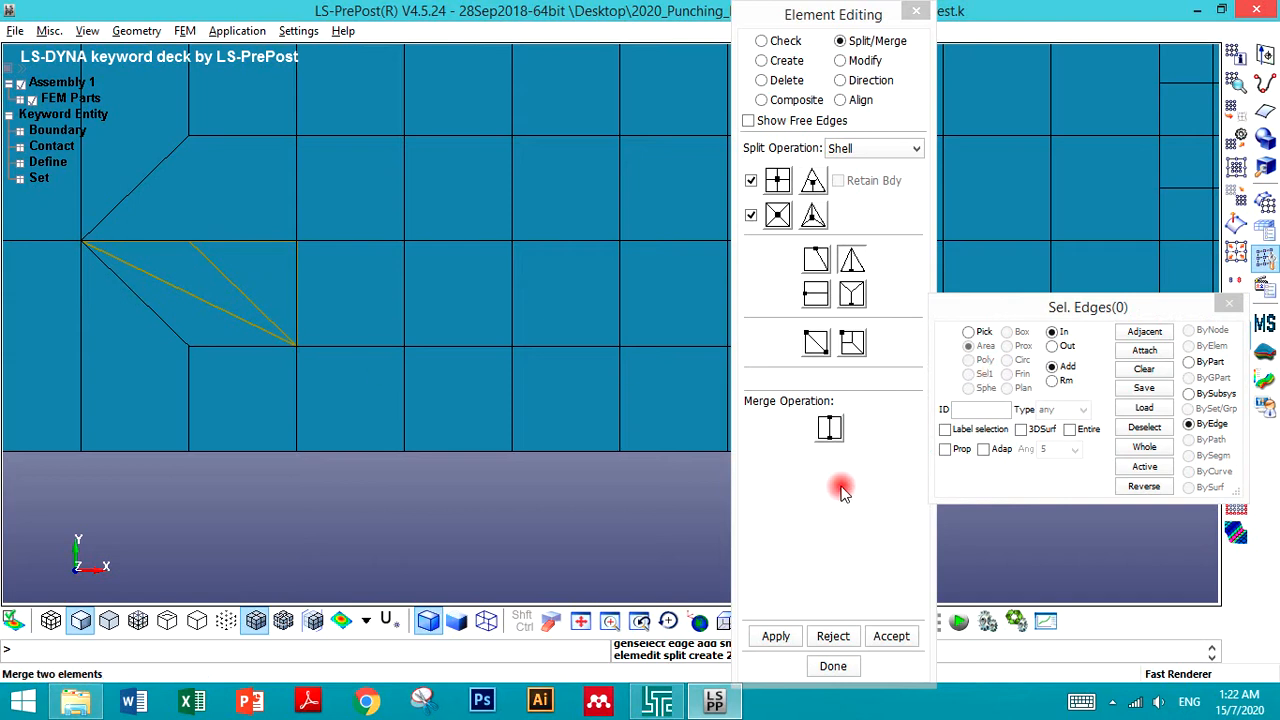
left_click(830, 637)
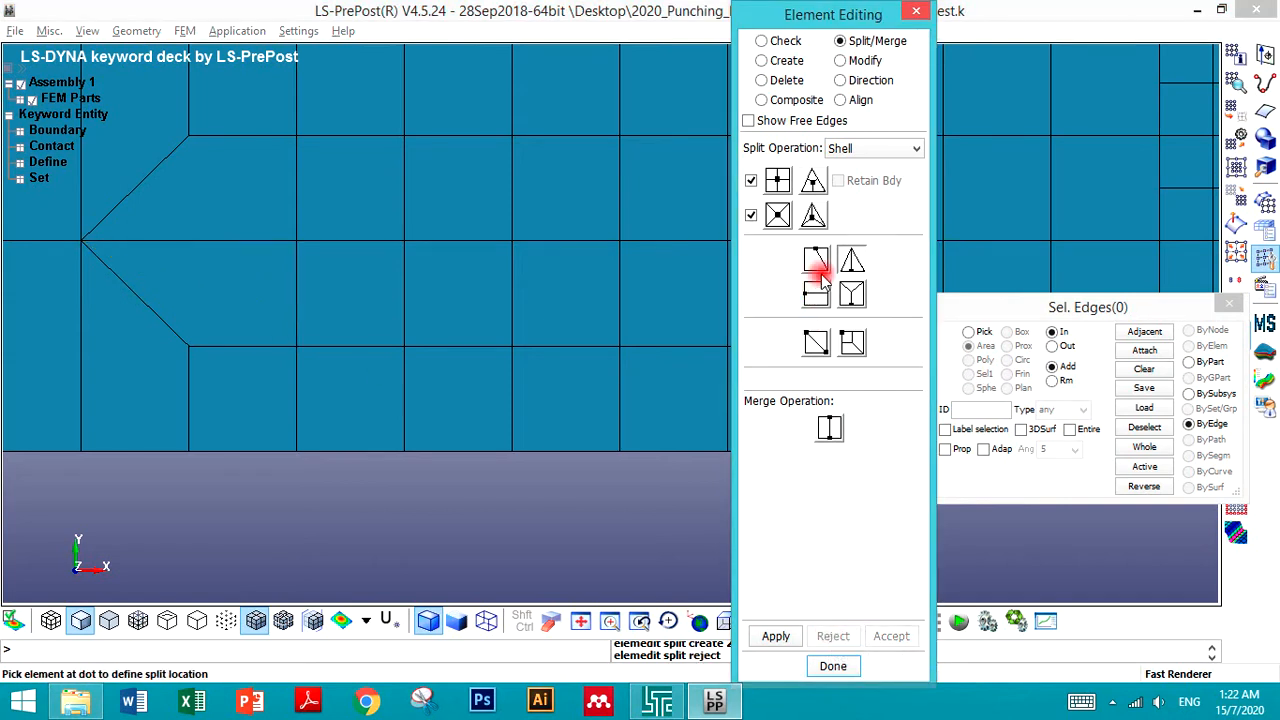
left_click(816, 260)
left_click(178, 318)
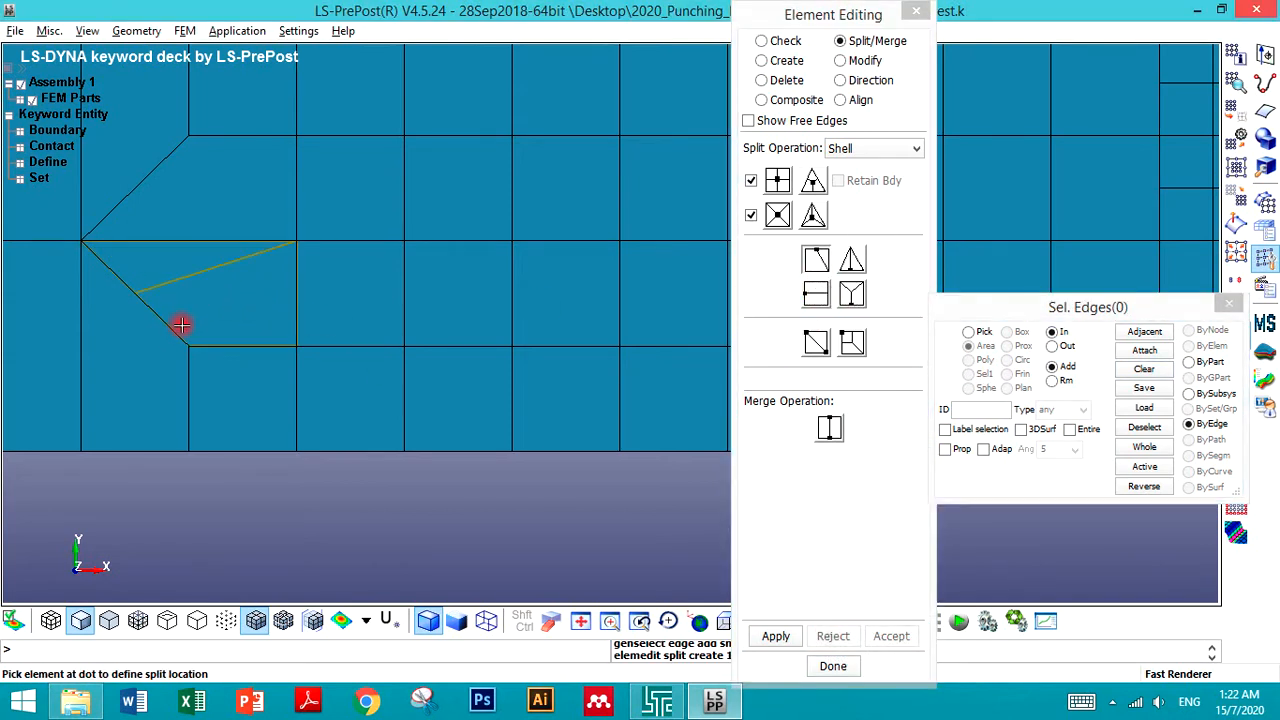
left_click(831, 636)
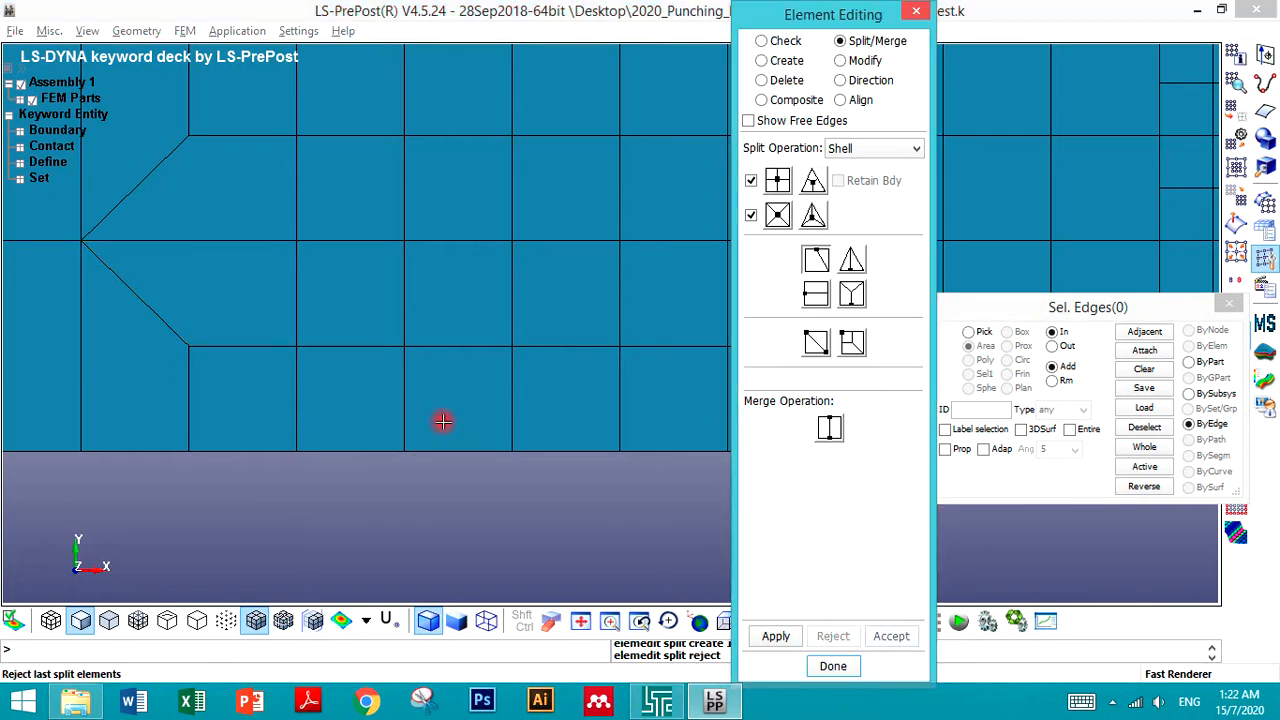
left_click(178, 244)
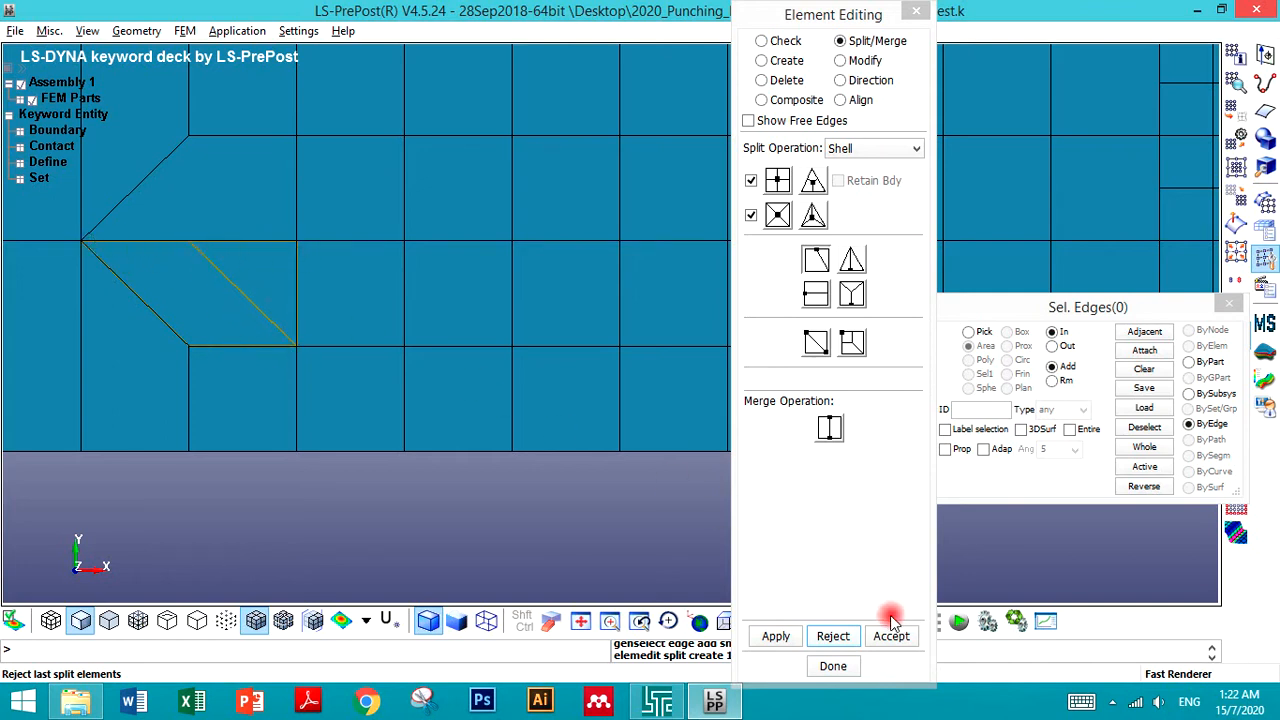
left_click(833, 636)
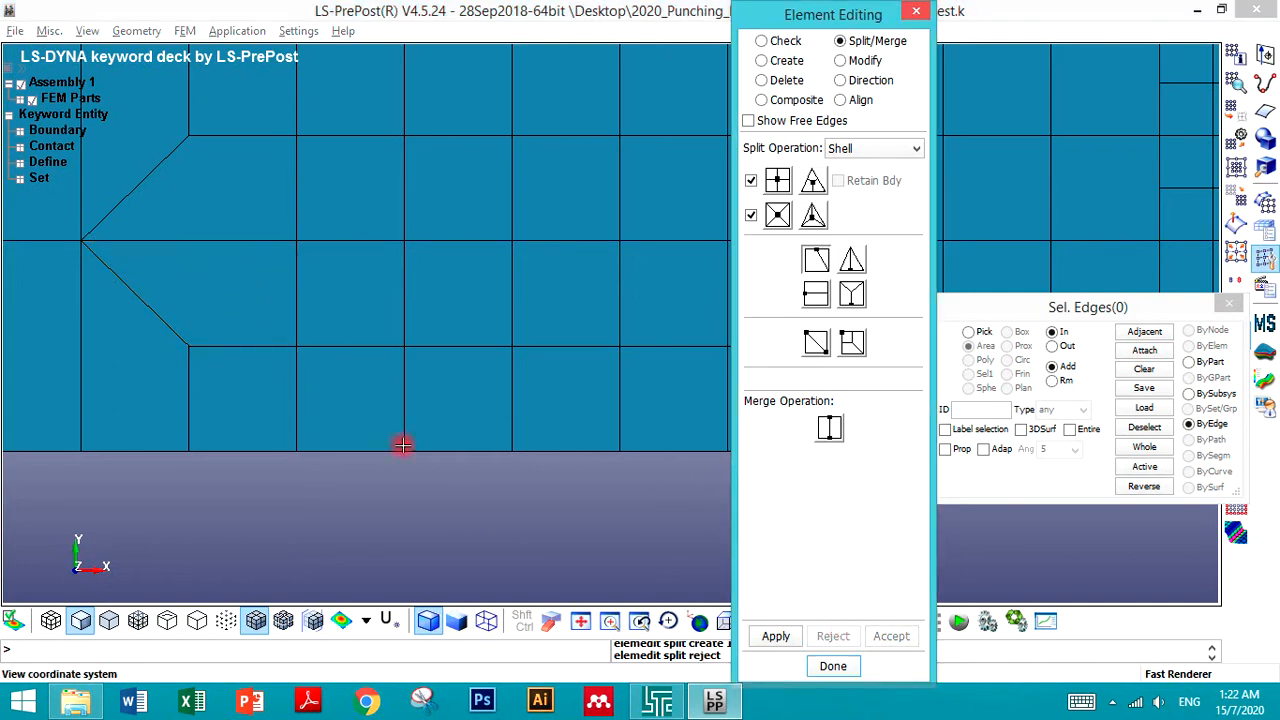
left_click(188, 324)
left_click(833, 640)
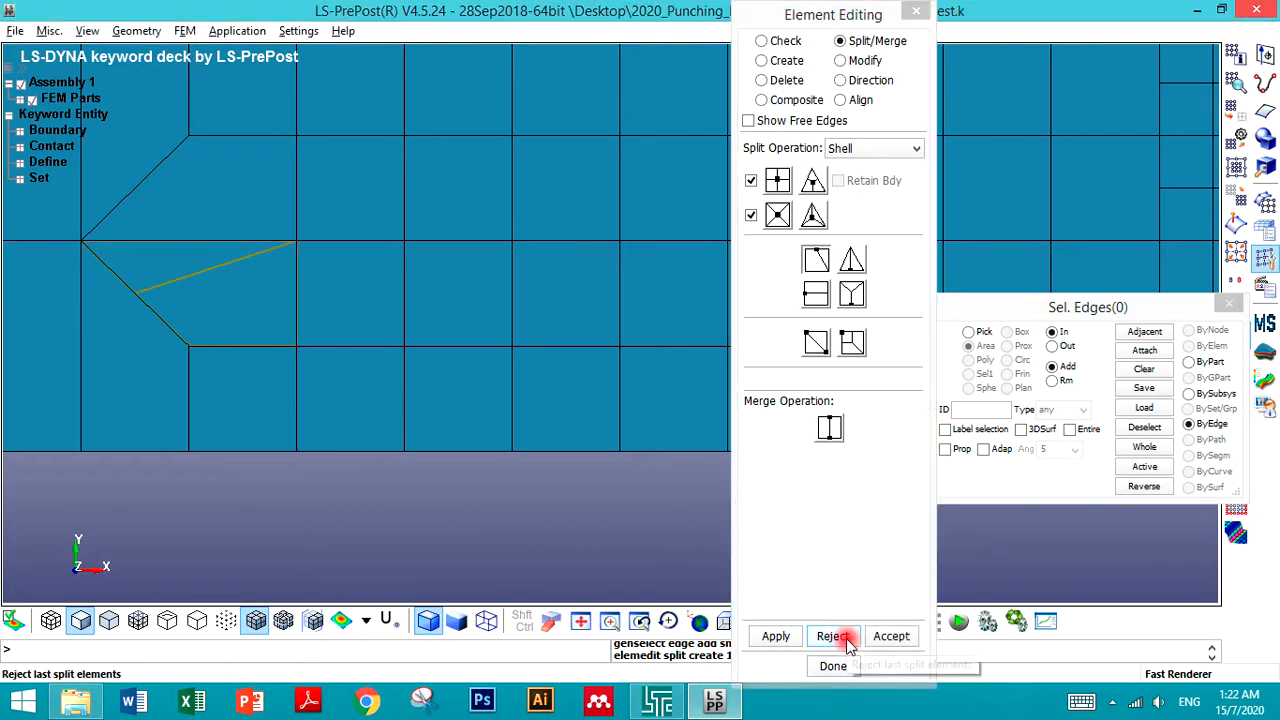
left_click(287, 246)
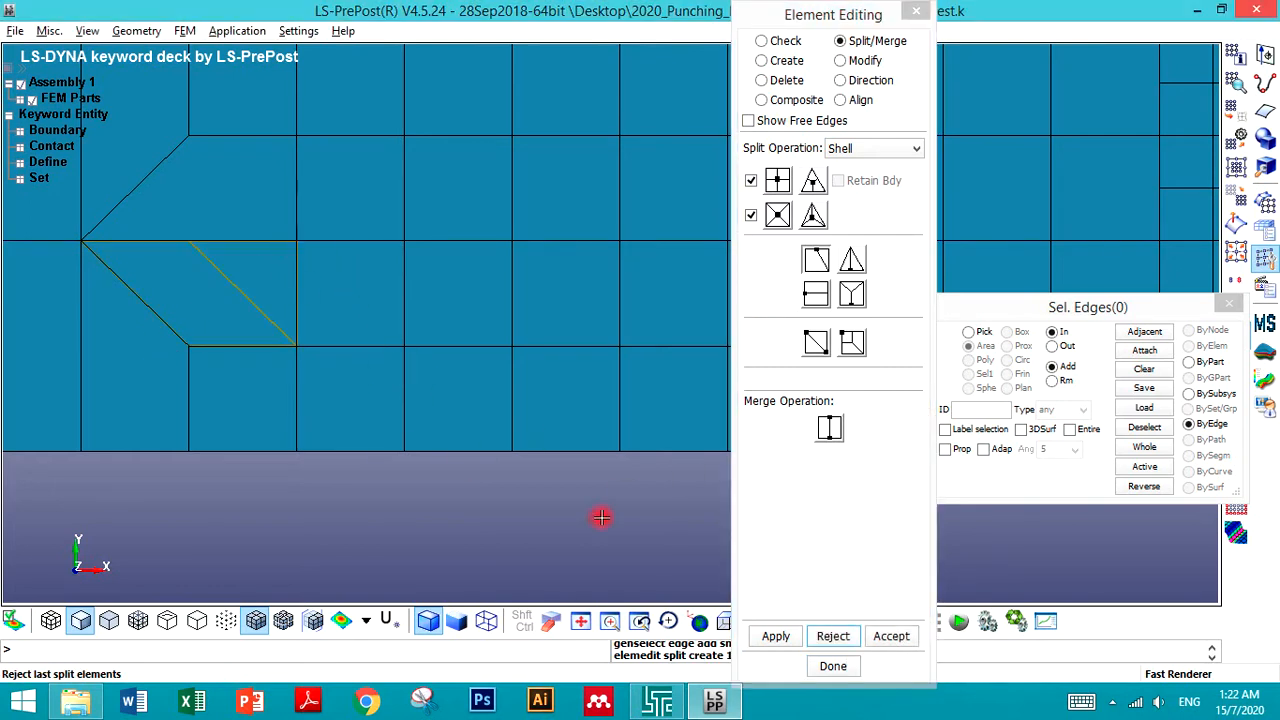
left_click(834, 638)
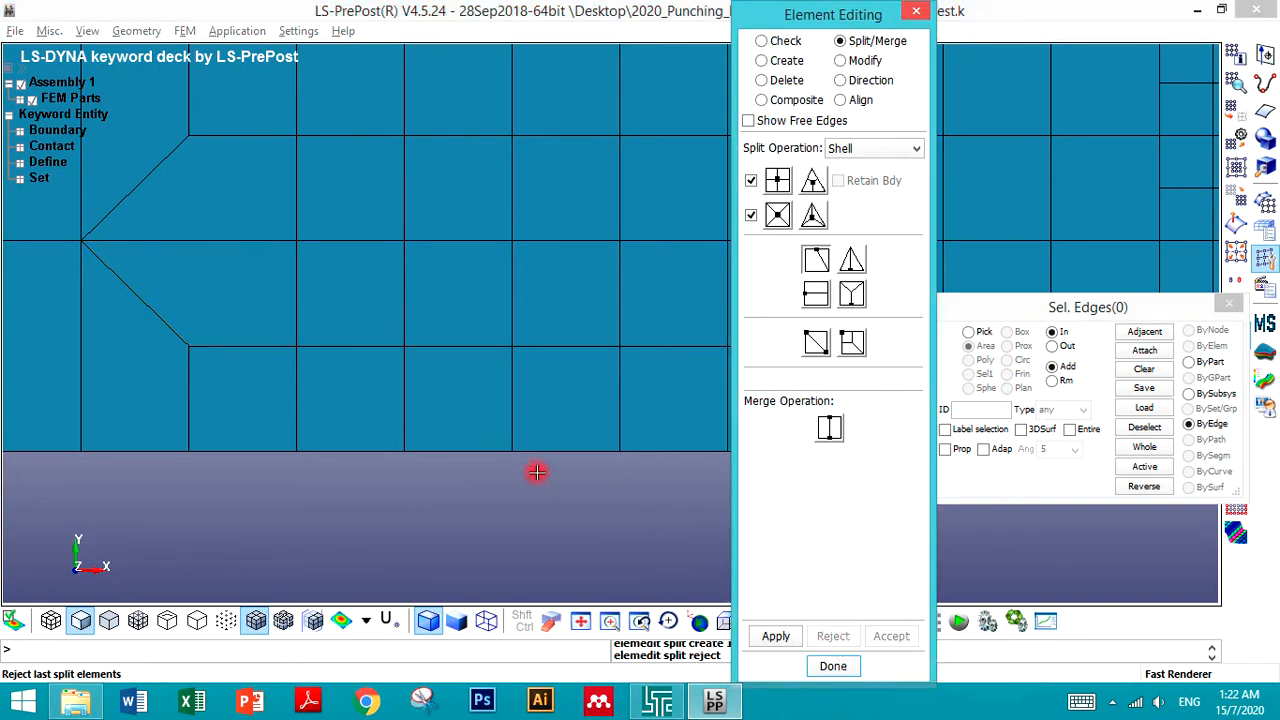
left_click(306, 488)
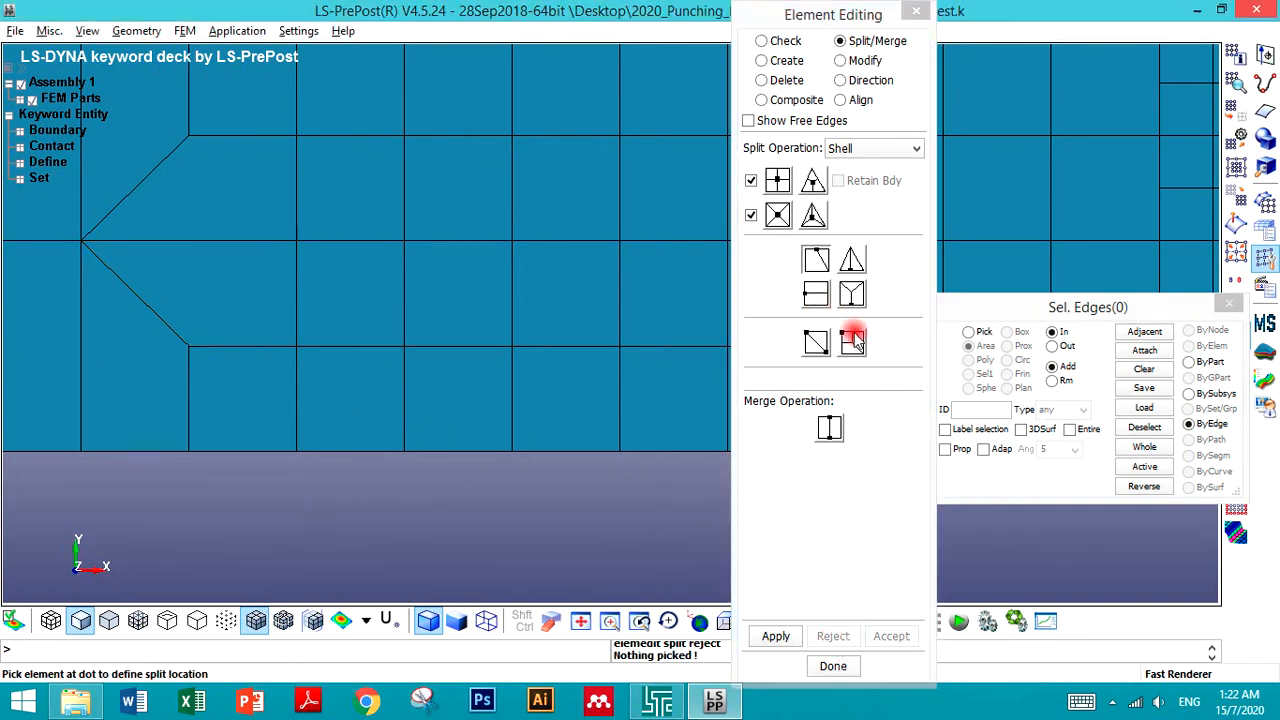
- Apply the transition split pattern to coarse elements at the top of the next fine-mesh boundary column
left_click(829, 428)
scroll(500, 477, "down", 4)
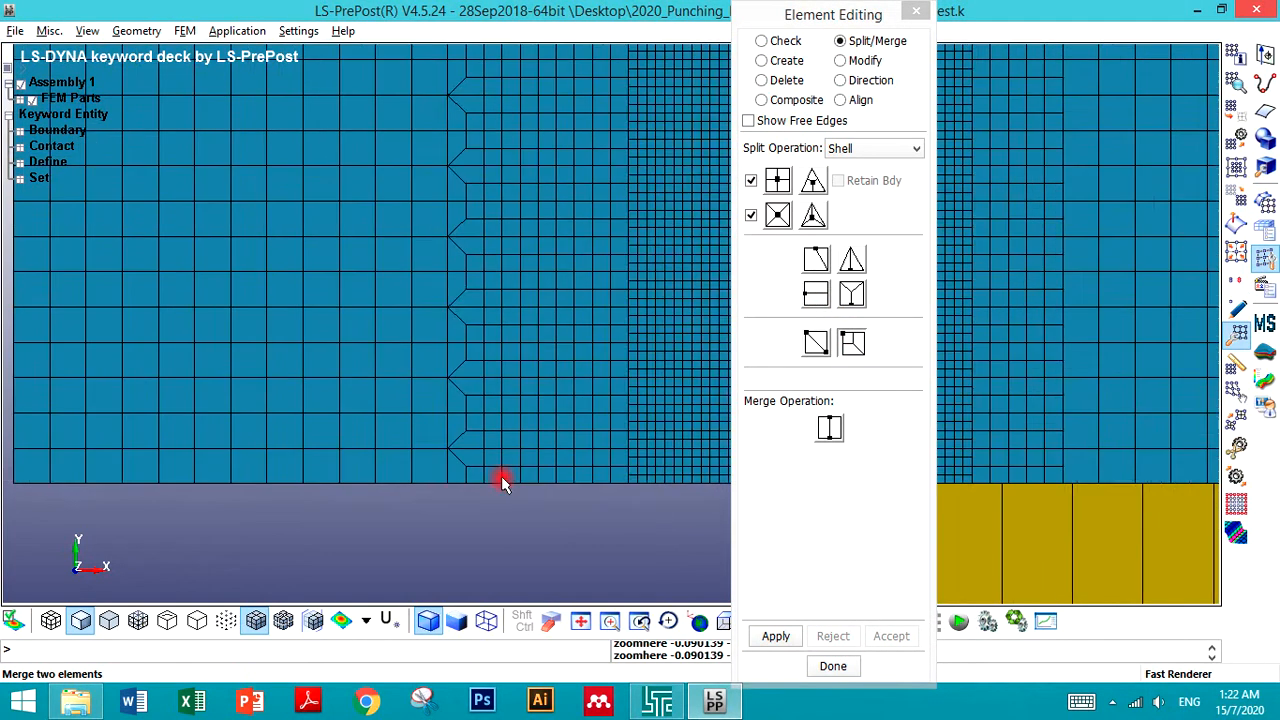
scroll(463, 275, "up", 3)
scroll(316, 225, "up", 3)
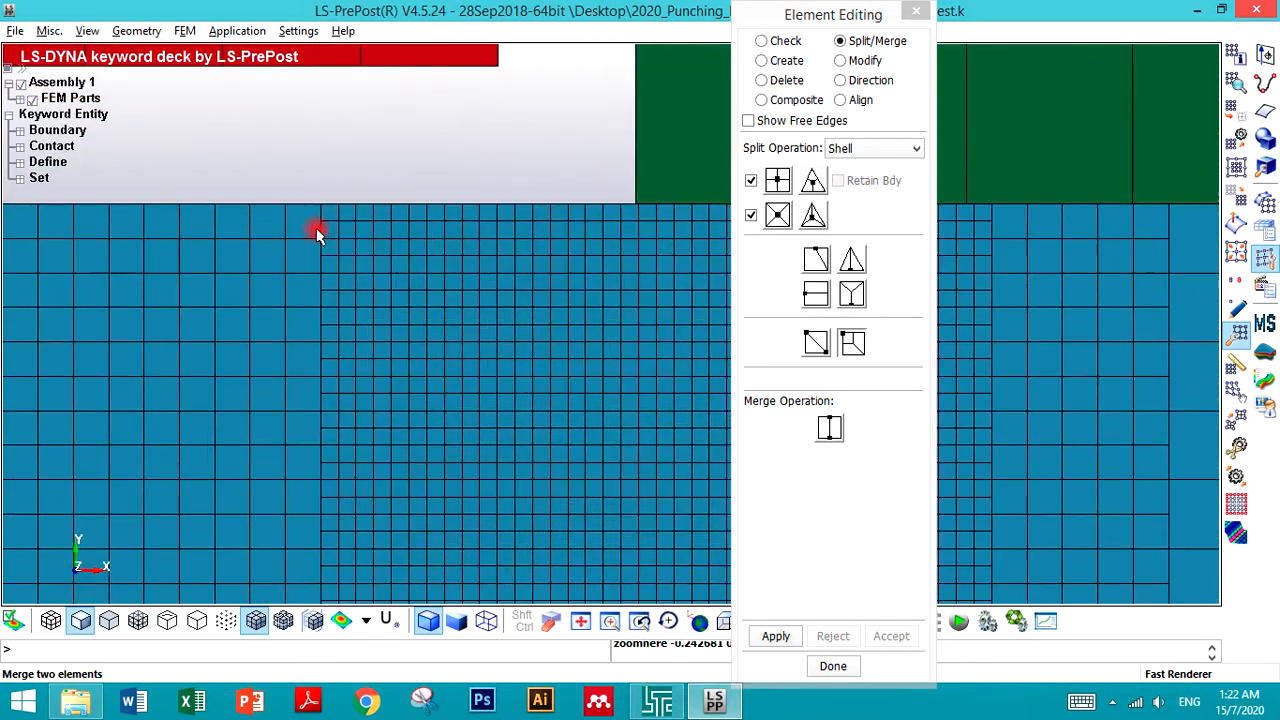
left_click(308, 203)
left_click(306, 303)
left_click(306, 350)
left_click(312, 437)
left_click(322, 455)
scroll(346, 270, "down", 5)
scroll(347, 333, "up", 5)
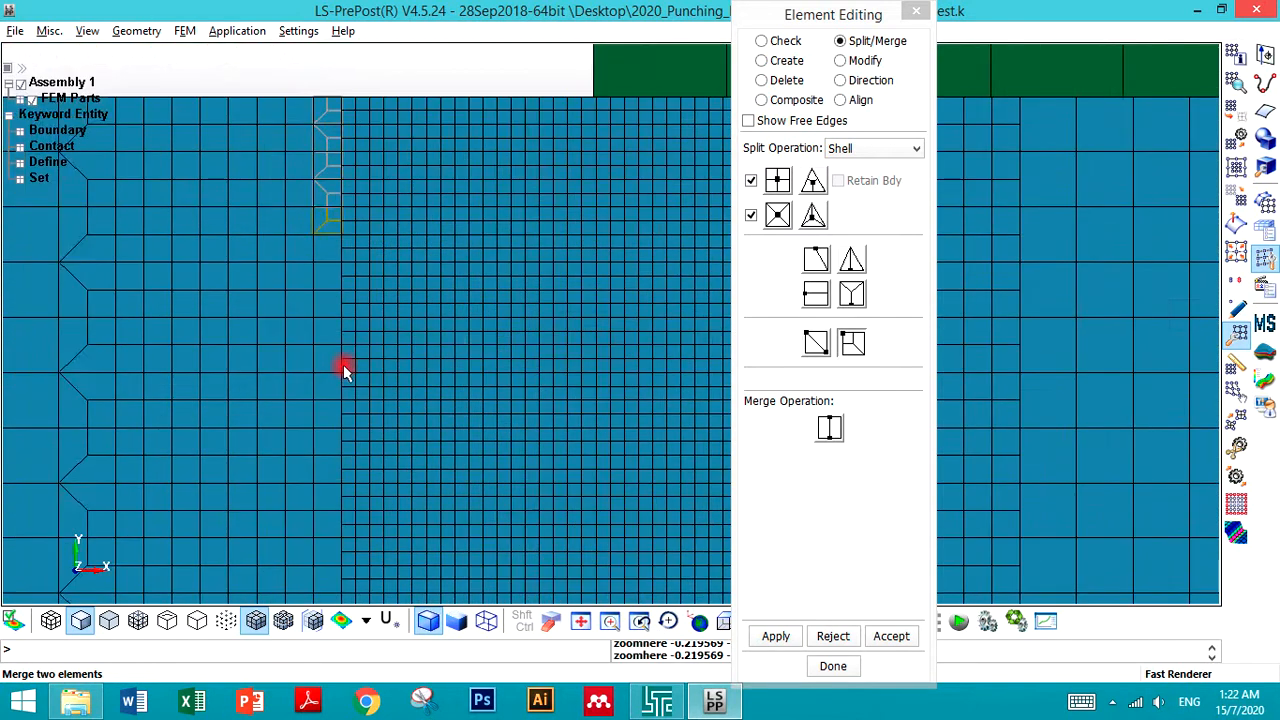
- Apply transition splits to the following coarse elements down that boundary column
left_click(331, 203)
left_click(336, 225)
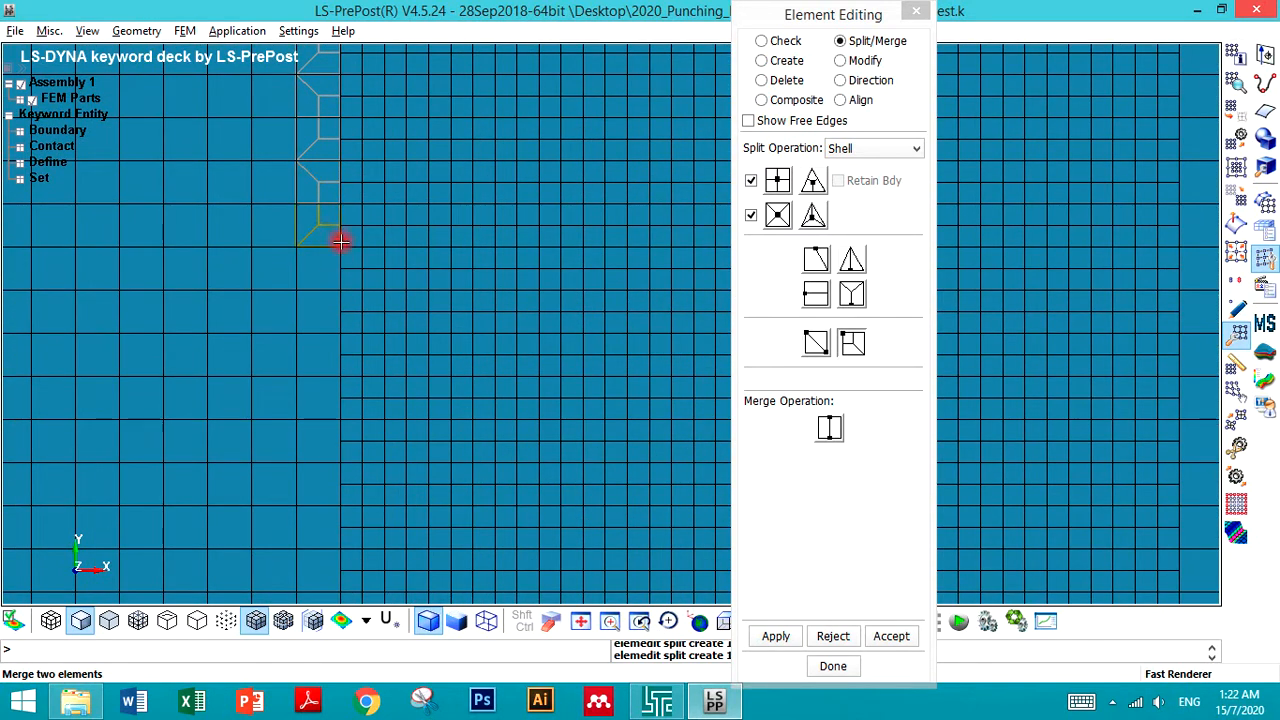
left_click(331, 294)
left_click(333, 327)
left_click(332, 370)
left_click(330, 389)
scroll(334, 340, "down", 5)
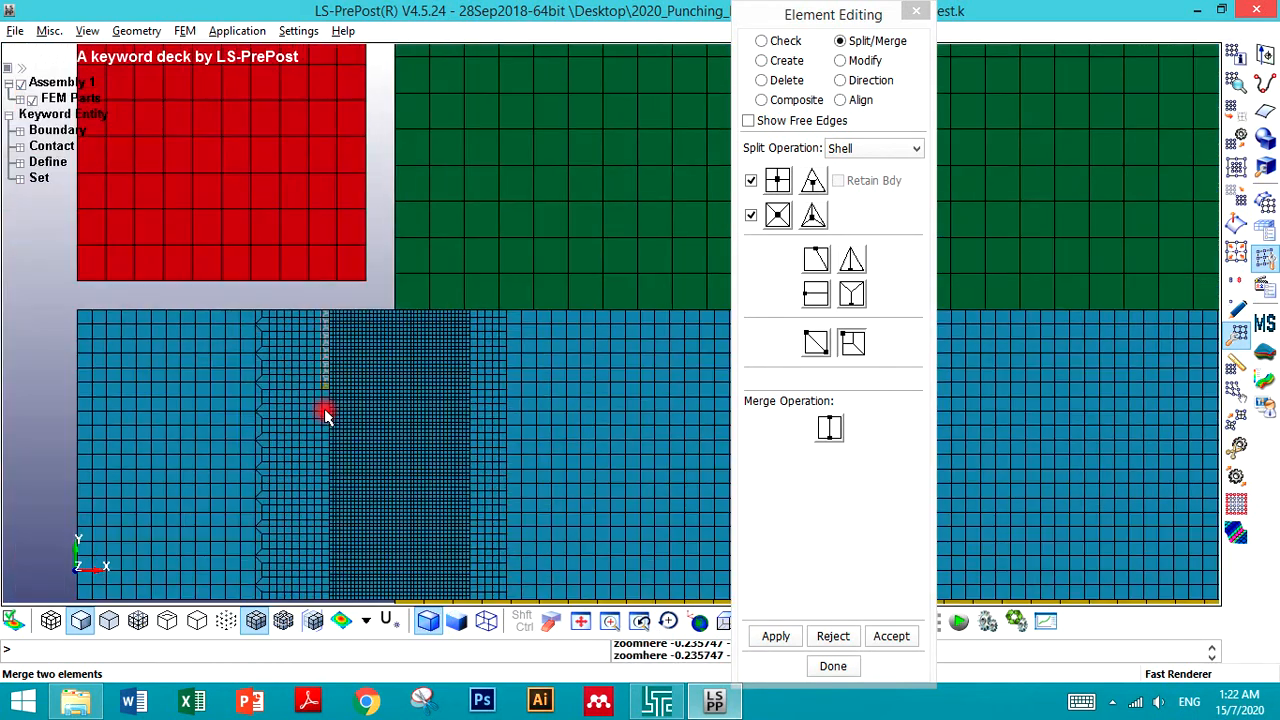
scroll(326, 415, "up", 5)
- Continue transition splits on the coarse elements further down the boundary column
left_click(345, 295)
left_click(350, 329)
left_click(346, 405)
left_click(347, 450)
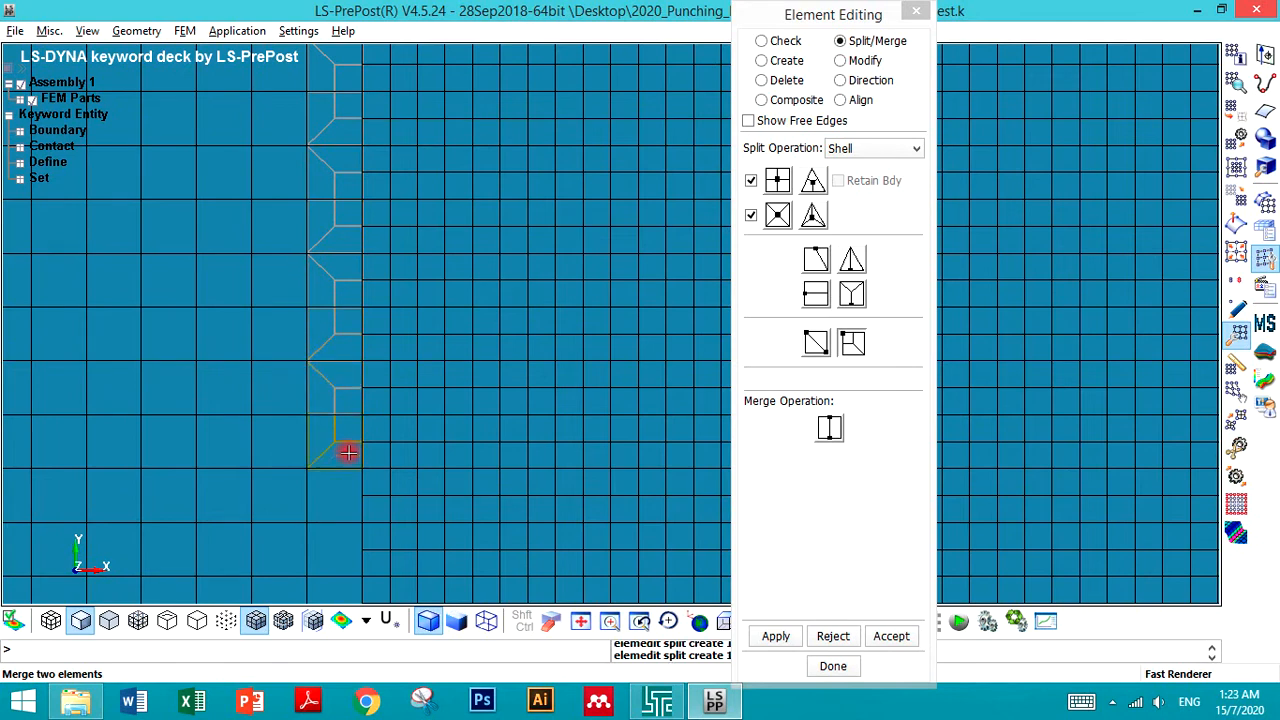
left_click(354, 514)
scroll(321, 328, "down", 6)
scroll(326, 451, "up", 5)
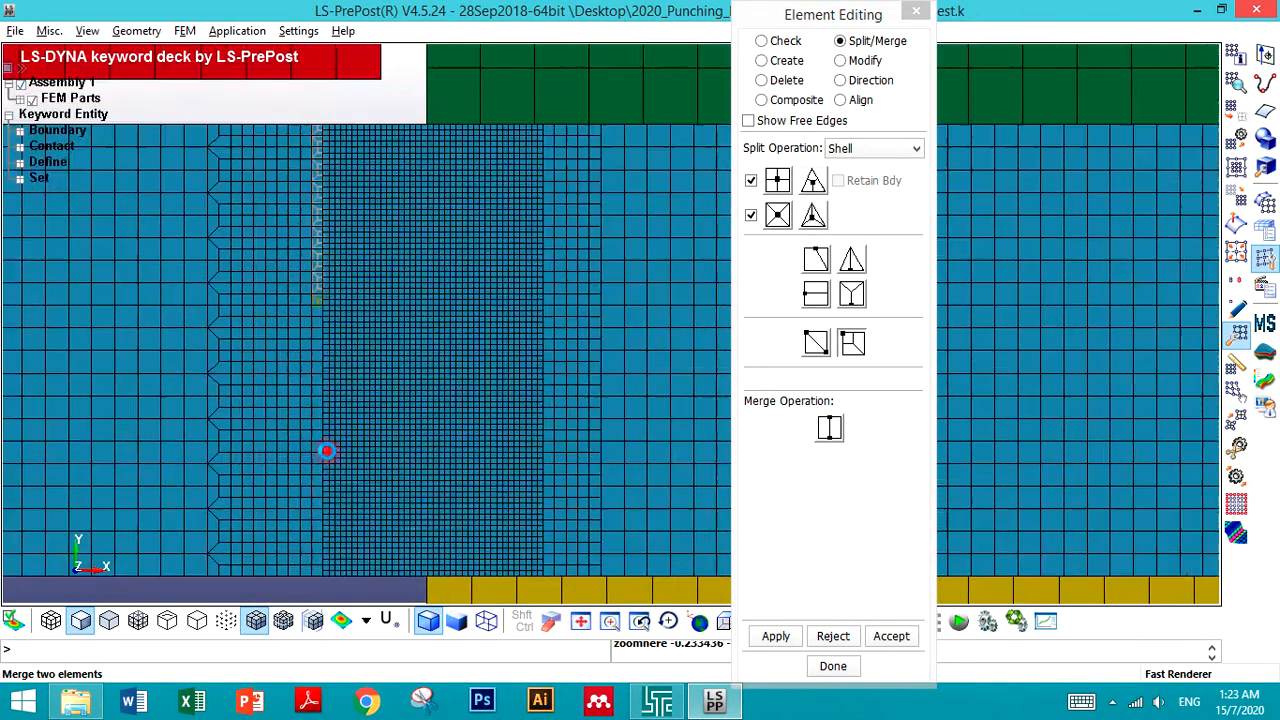
- Extend the transition splits to the remaining coarse elements lower in the column
scroll(324, 298, "down", 5)
scroll(315, 158, "up", 6)
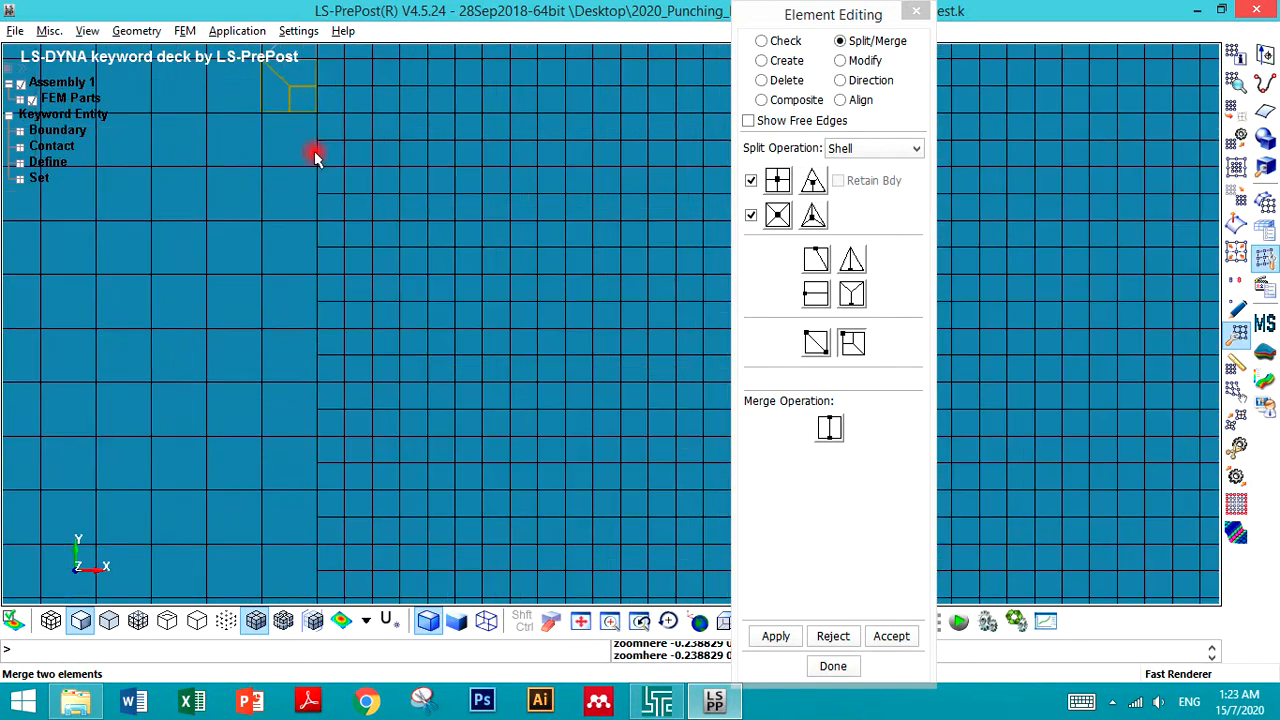
left_click(308, 140)
left_click(306, 208)
left_click(306, 237)
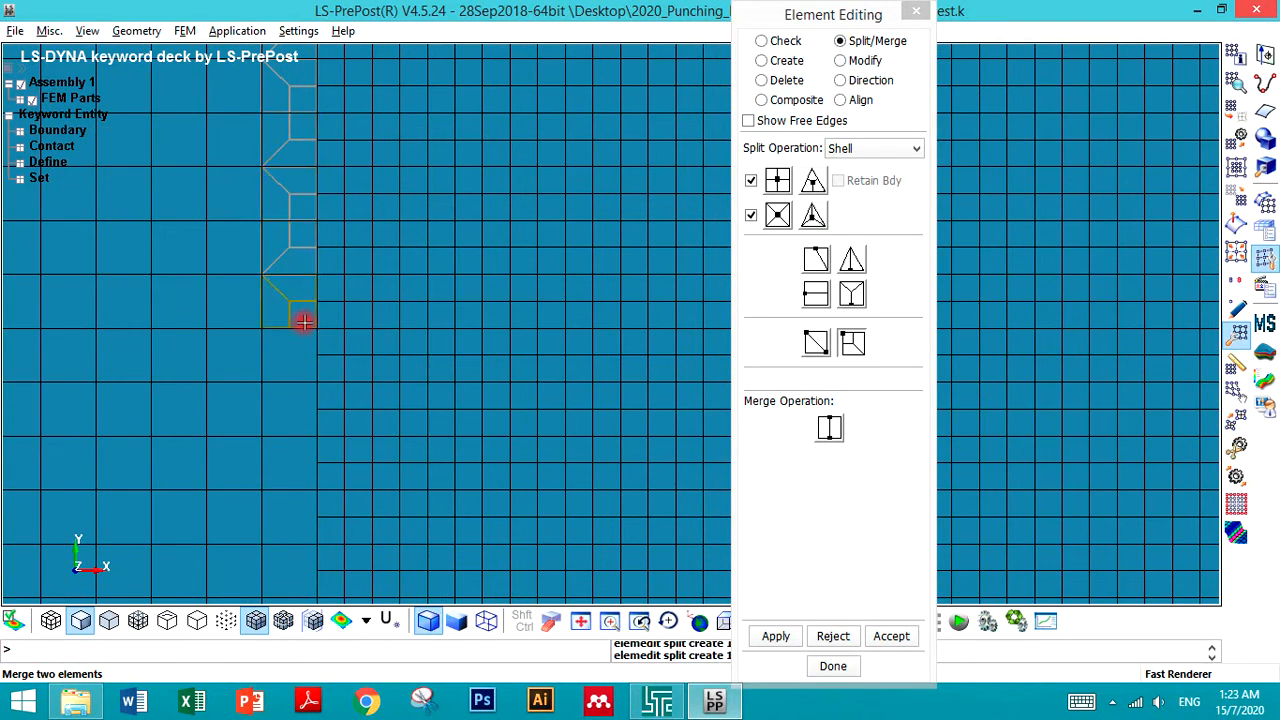
left_click(309, 343)
left_click(306, 427)
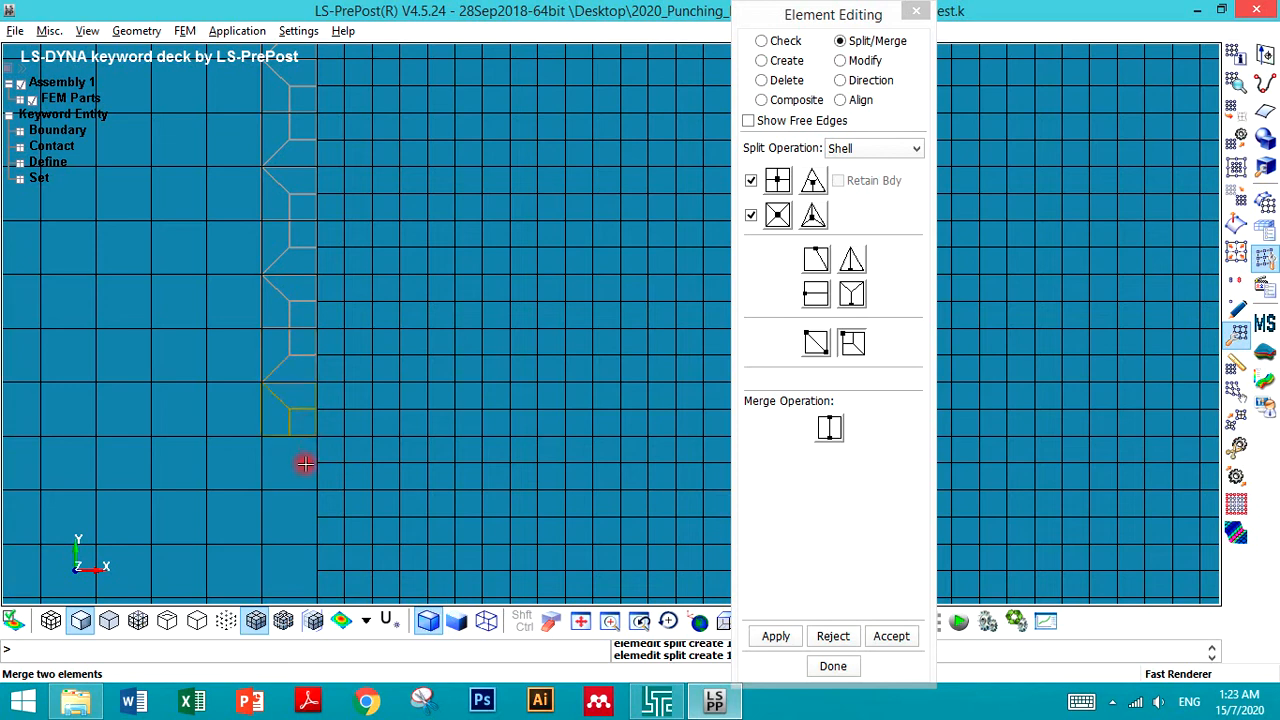
left_click(298, 452)
left_click(303, 516)
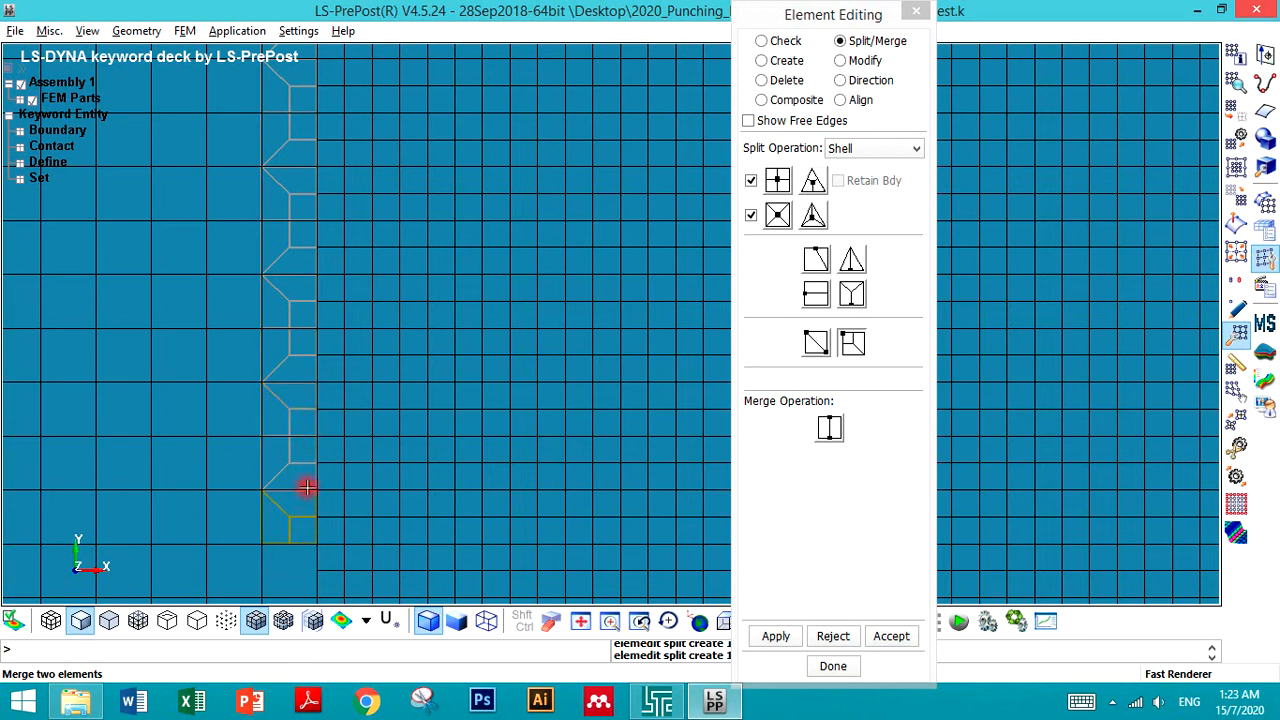
scroll(283, 365, "down", 9)
scroll(276, 475, "up", 6)
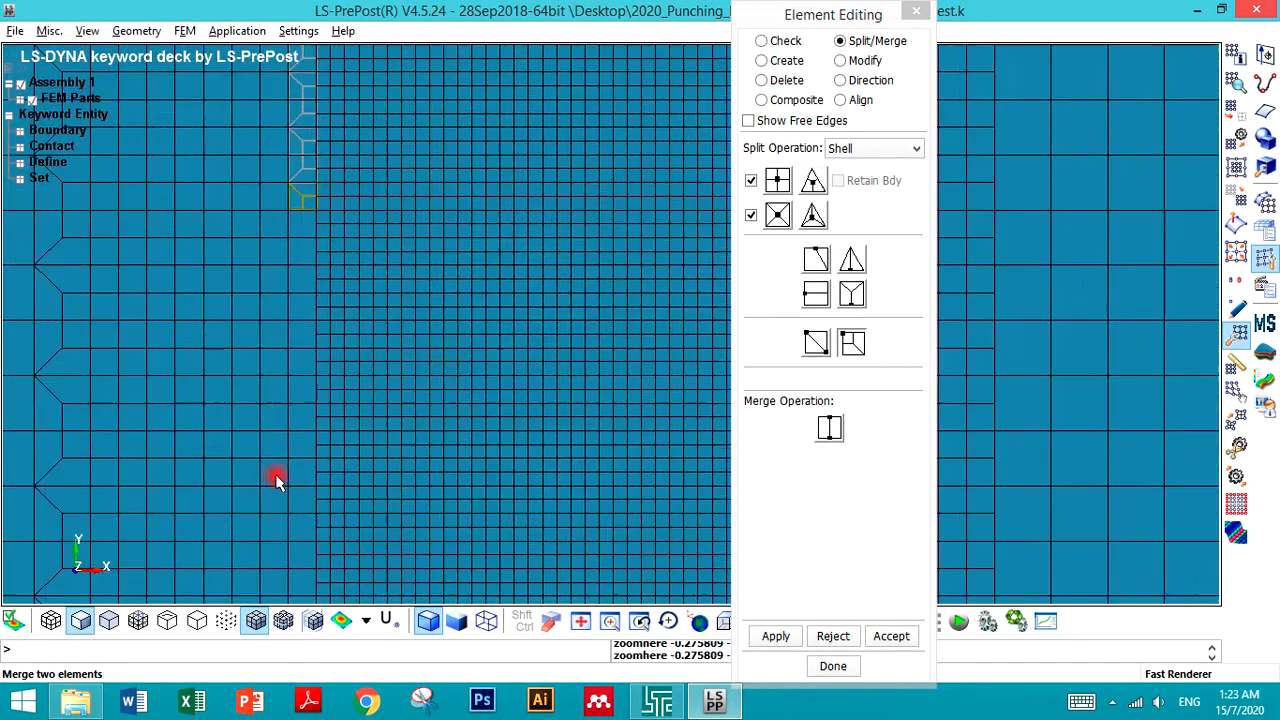
- Redo the rejected transition split on the boundary element and continue splitting coarse elements down the column
left_click(313, 233)
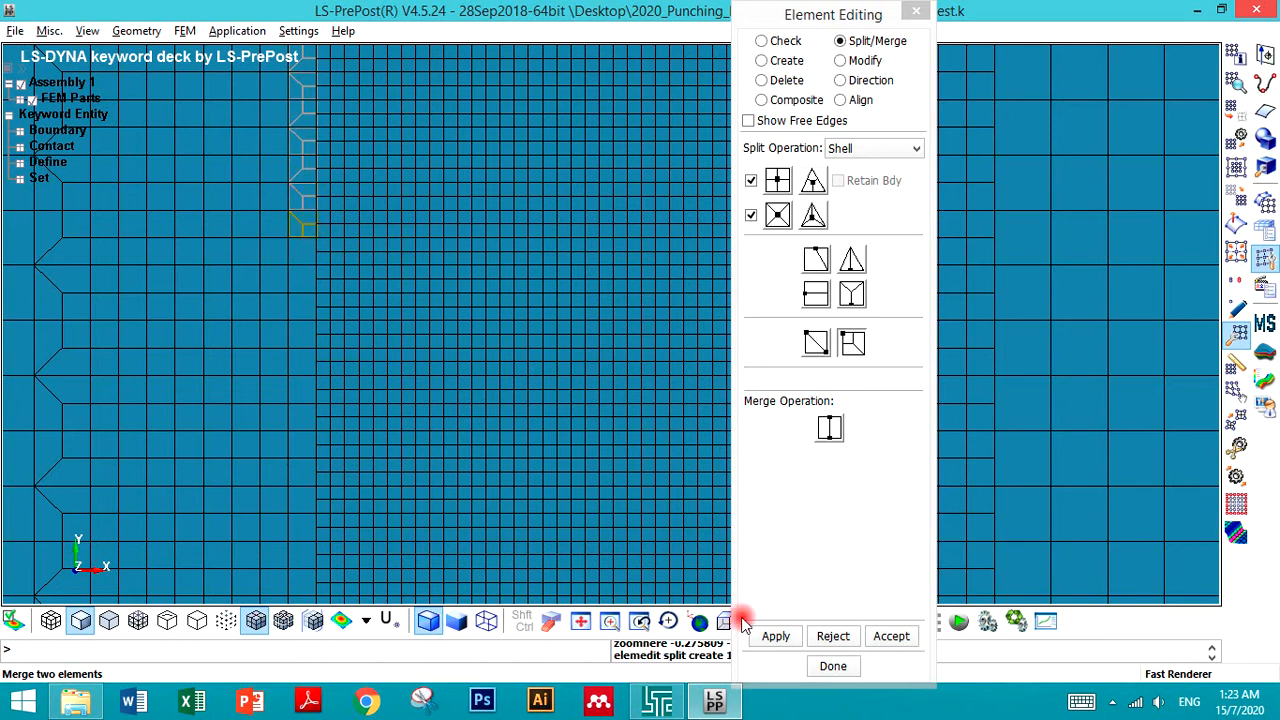
left_click(833, 636)
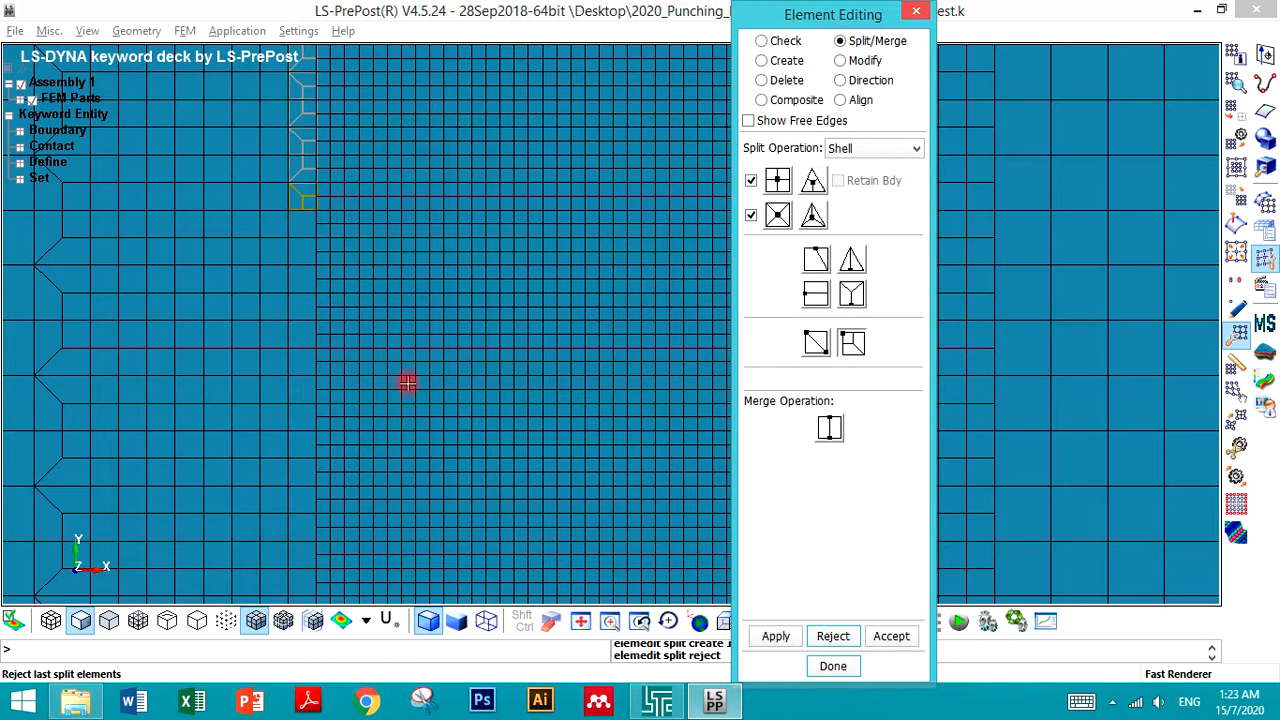
left_click(310, 220)
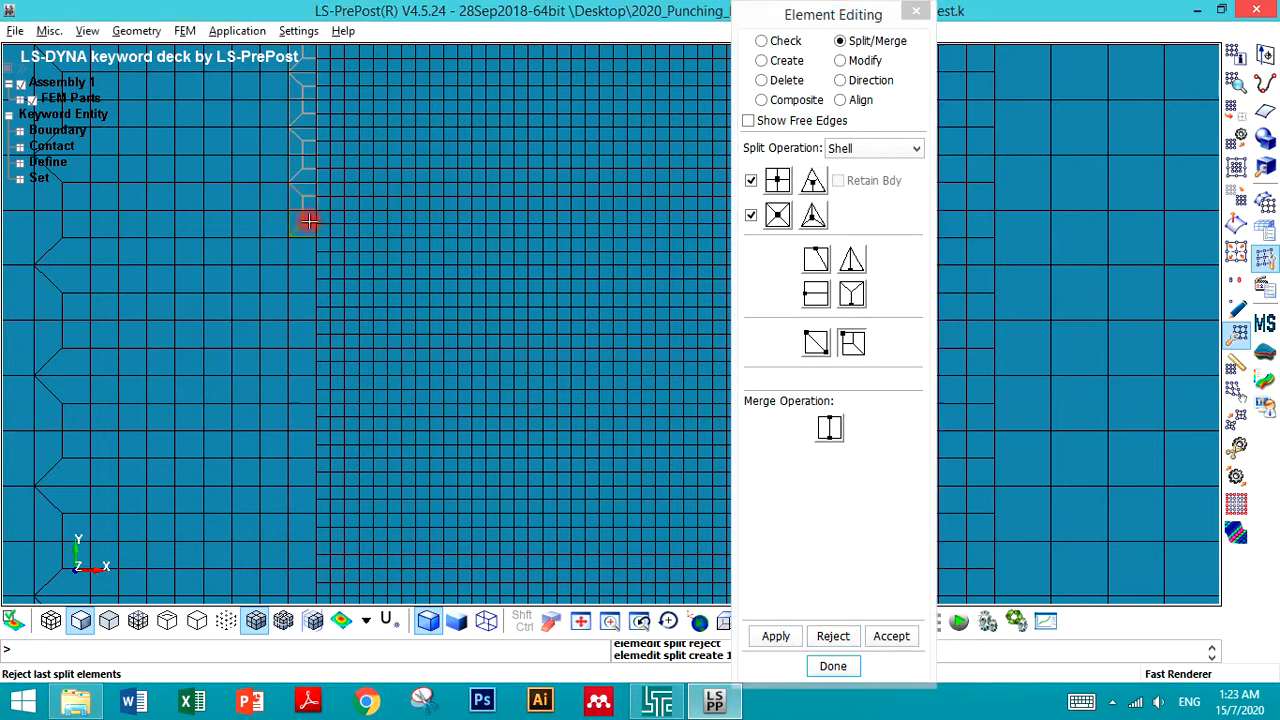
left_click(311, 314)
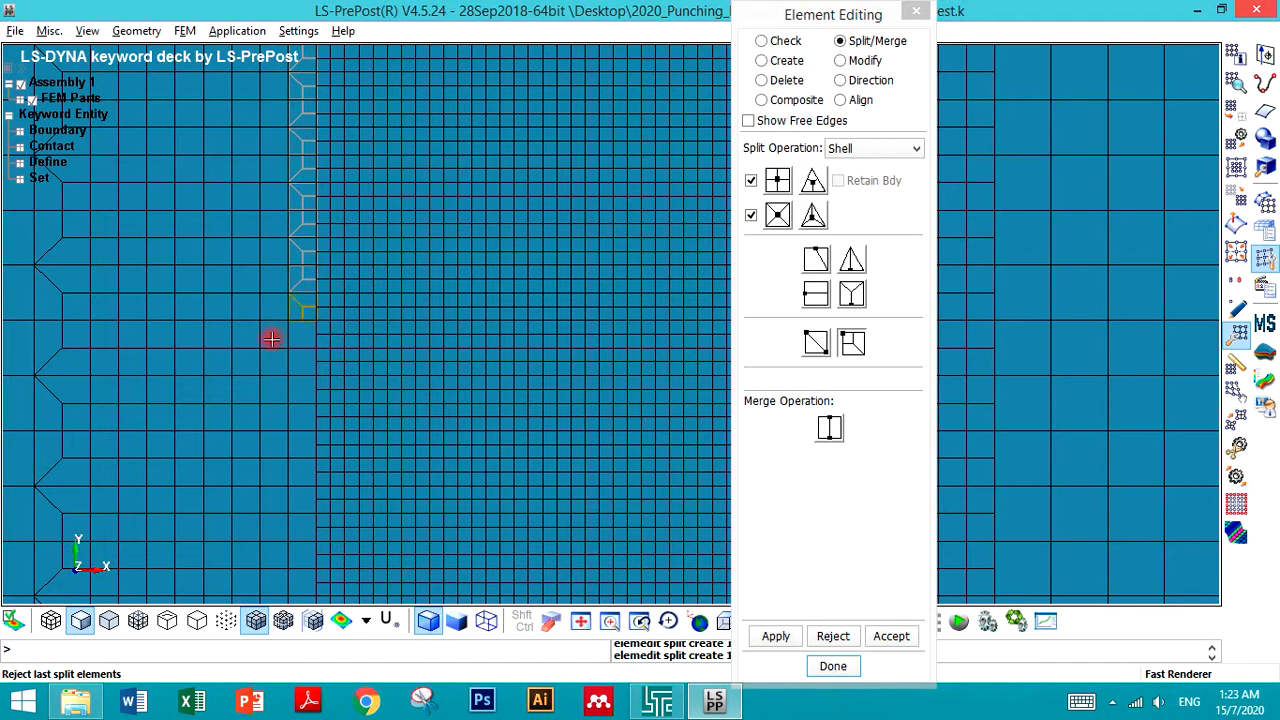
left_click(310, 332)
left_click(306, 369)
left_click(305, 389)
left_click(313, 427)
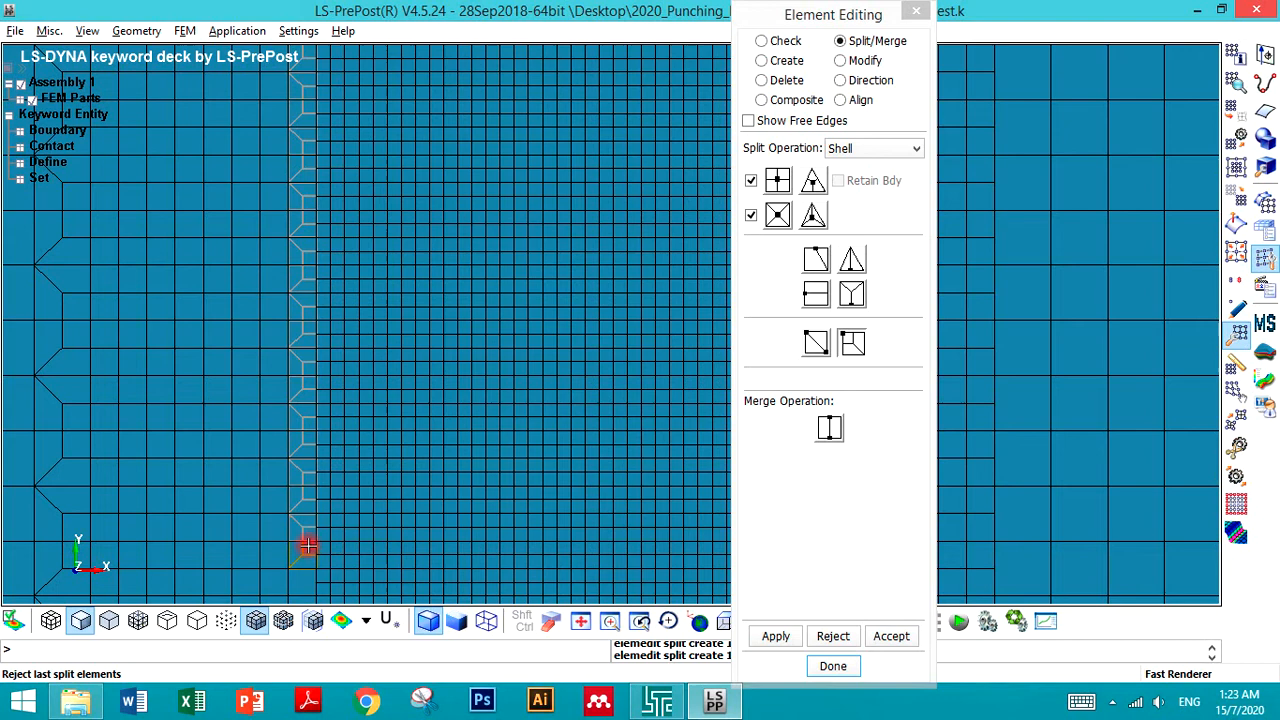
- Split the last coarse elements at the bottom of the column and accept all split elements
scroll(304, 458, "up", 5)
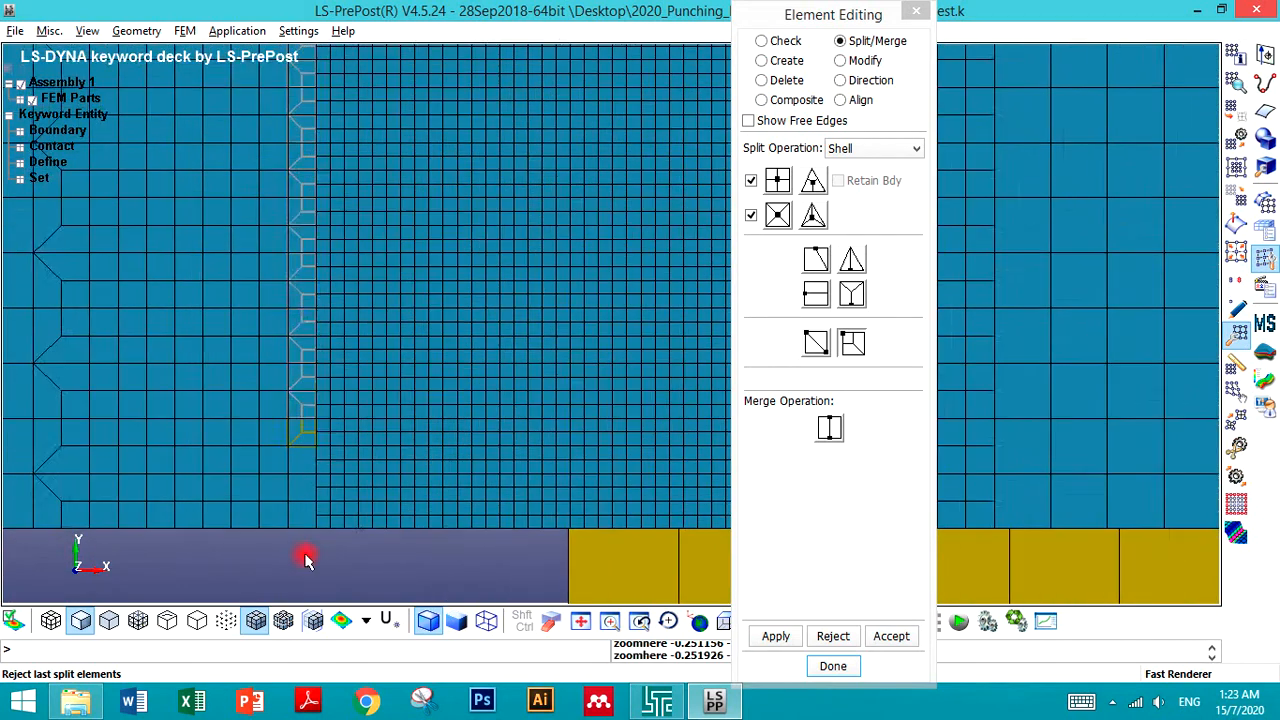
left_click(318, 352)
left_click(322, 385)
left_click(321, 470)
left_click(884, 638)
scroll(254, 469, "down", 5)
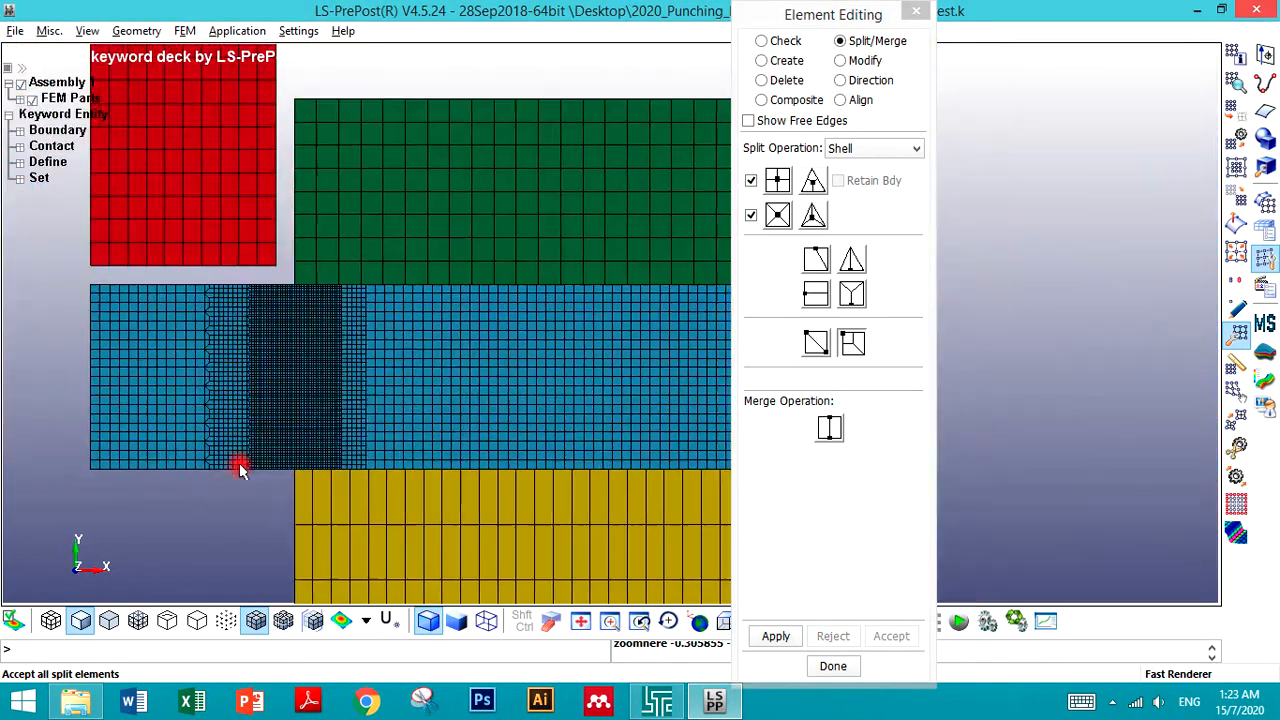
- Start transition splits on the coarse elements at the bottom of the next fine-mesh boundary column
scroll(239, 463, "up", 5)
scroll(86, 403, "up", 3)
left_click(180, 467)
left_click(189, 425)
left_click(189, 388)
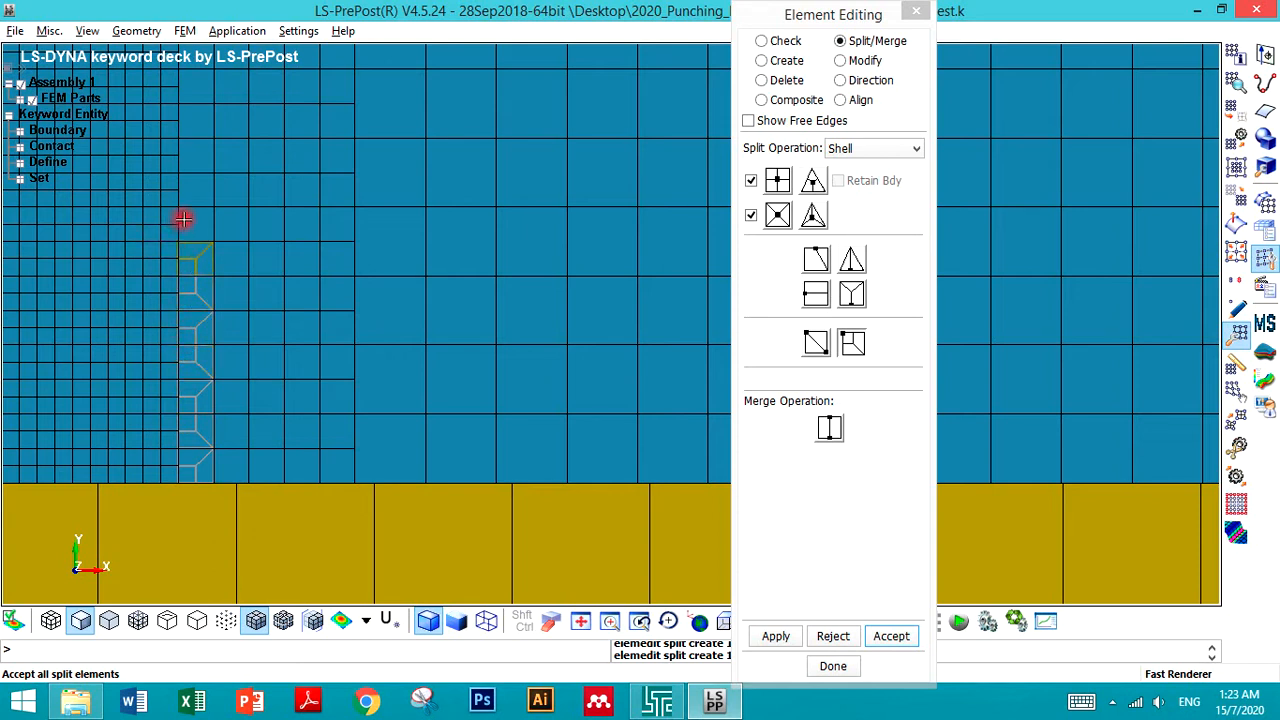
left_click(195, 176)
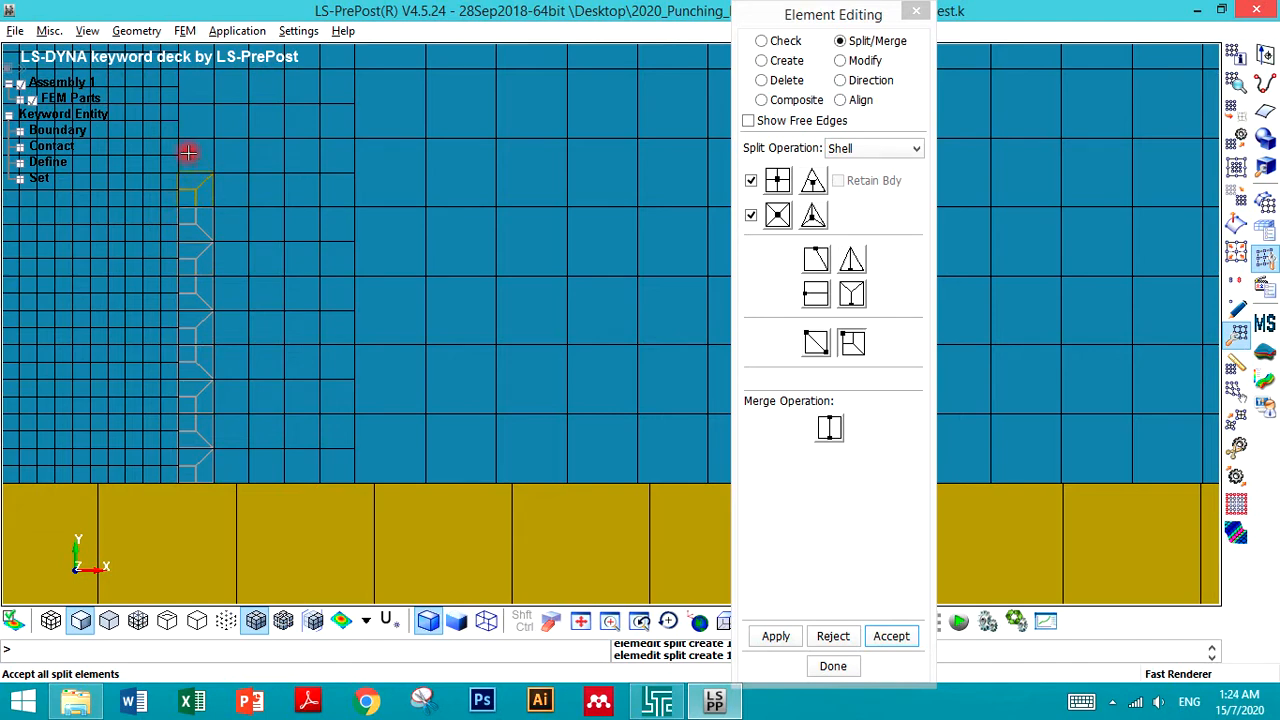
scroll(232, 204, "down", 4)
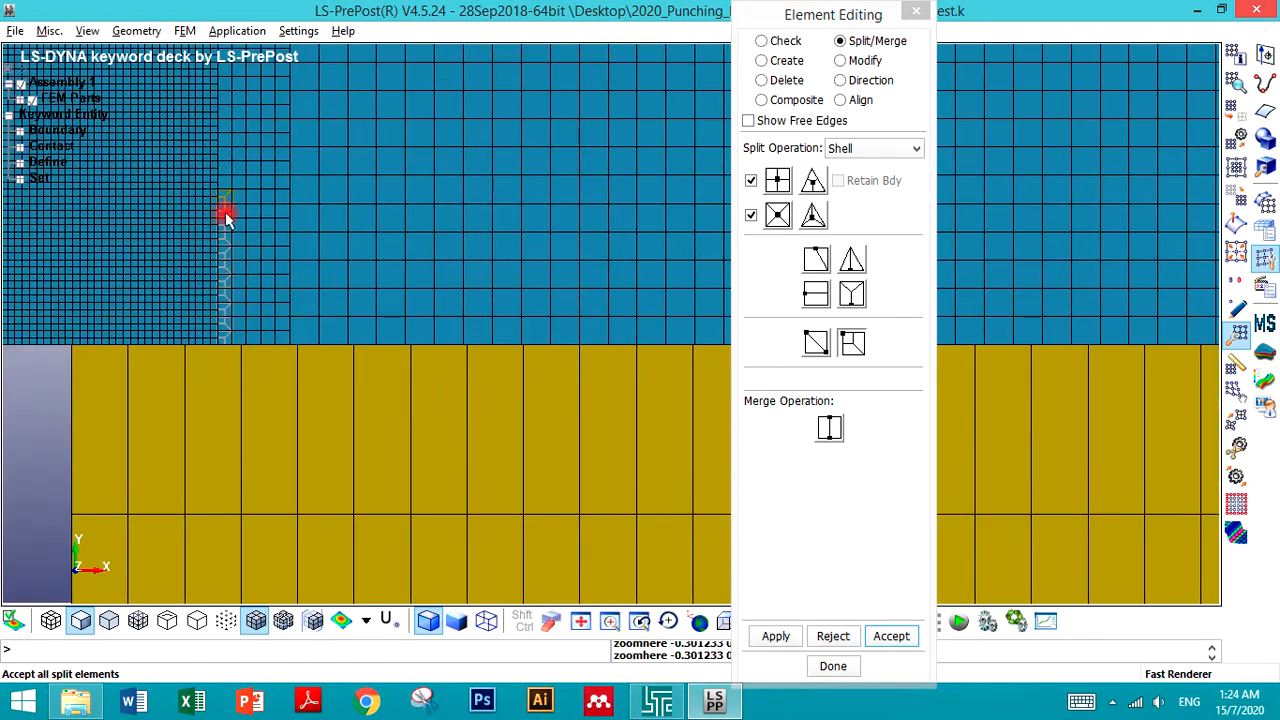
scroll(214, 414, "up", 4)
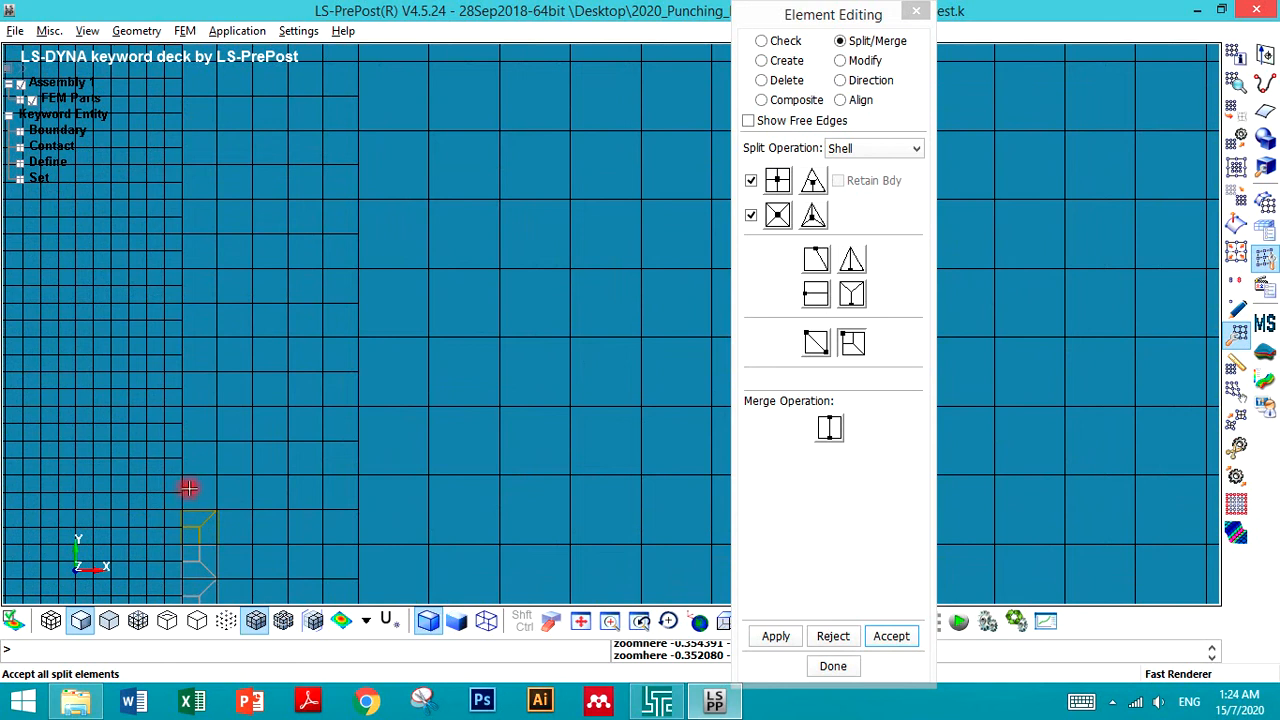
- Continue the transition splits upward along that boundary column
left_click(189, 486)
left_click(189, 465)
left_click(188, 392)
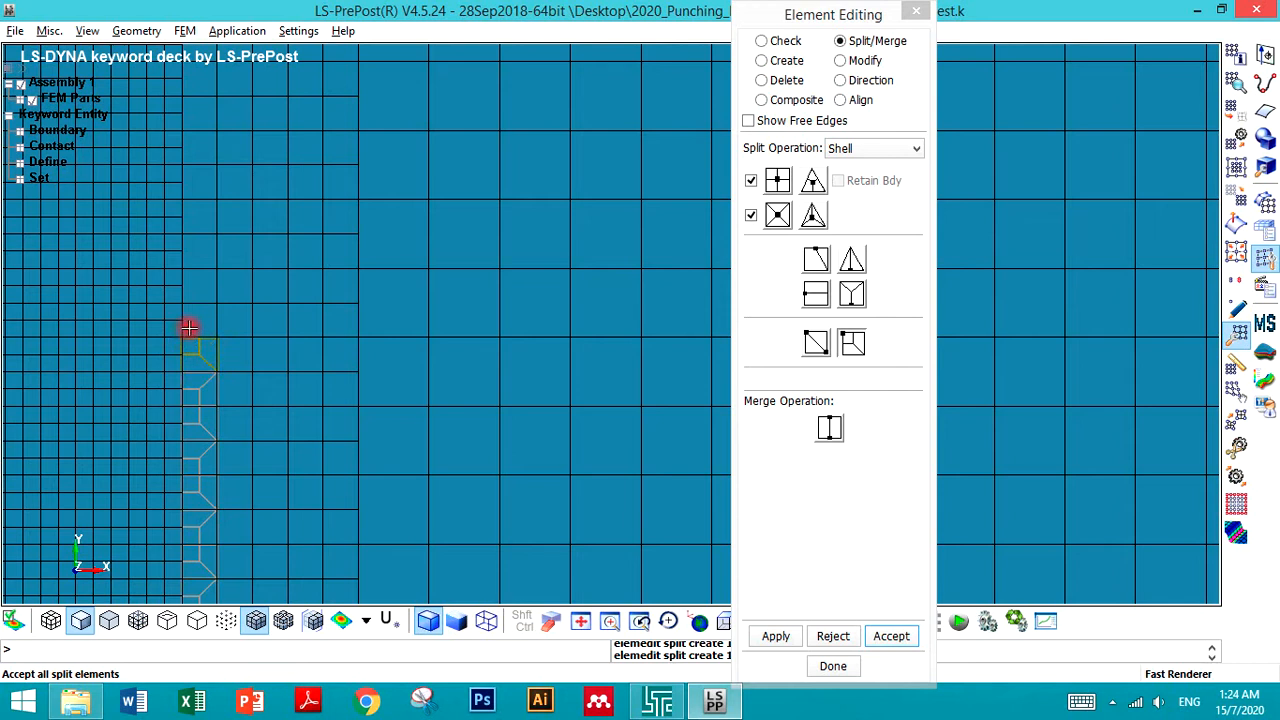
left_click(191, 248)
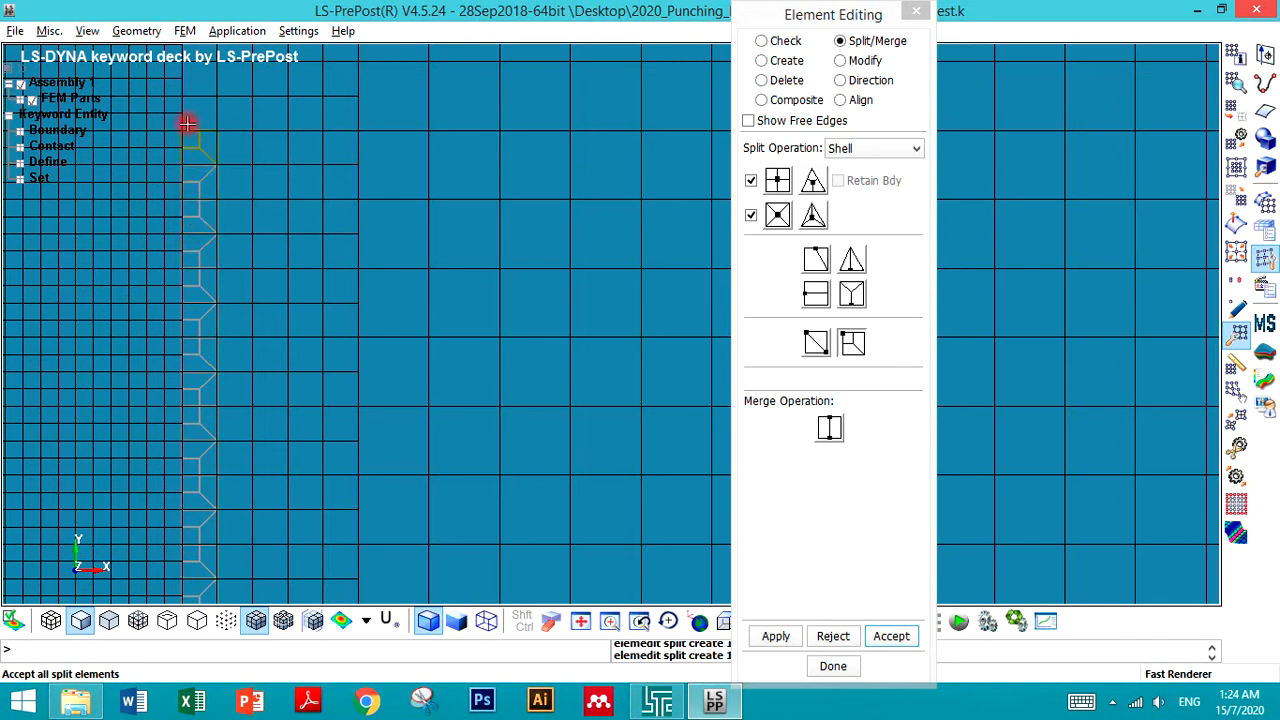
scroll(234, 268, "down", 2)
scroll(166, 111, "up", 3)
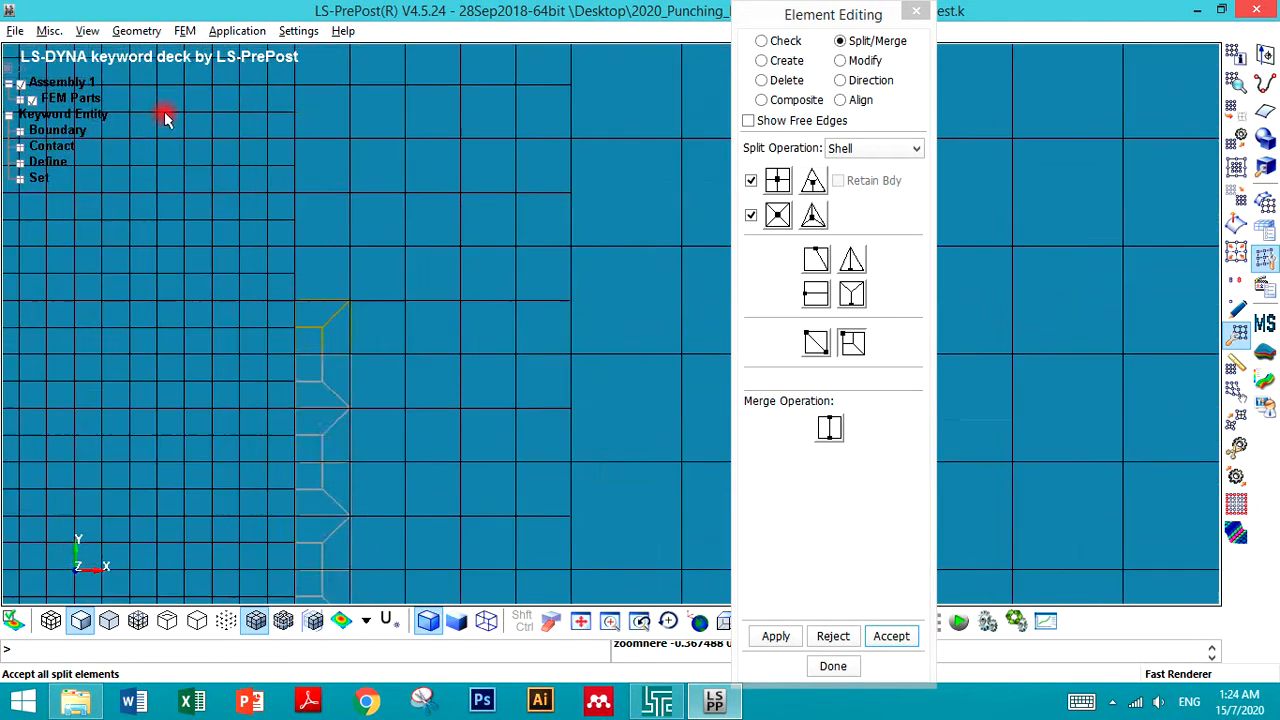
- Apply transition splits to the following coarse elements higher up the column
left_click(352, 293)
left_click(343, 252)
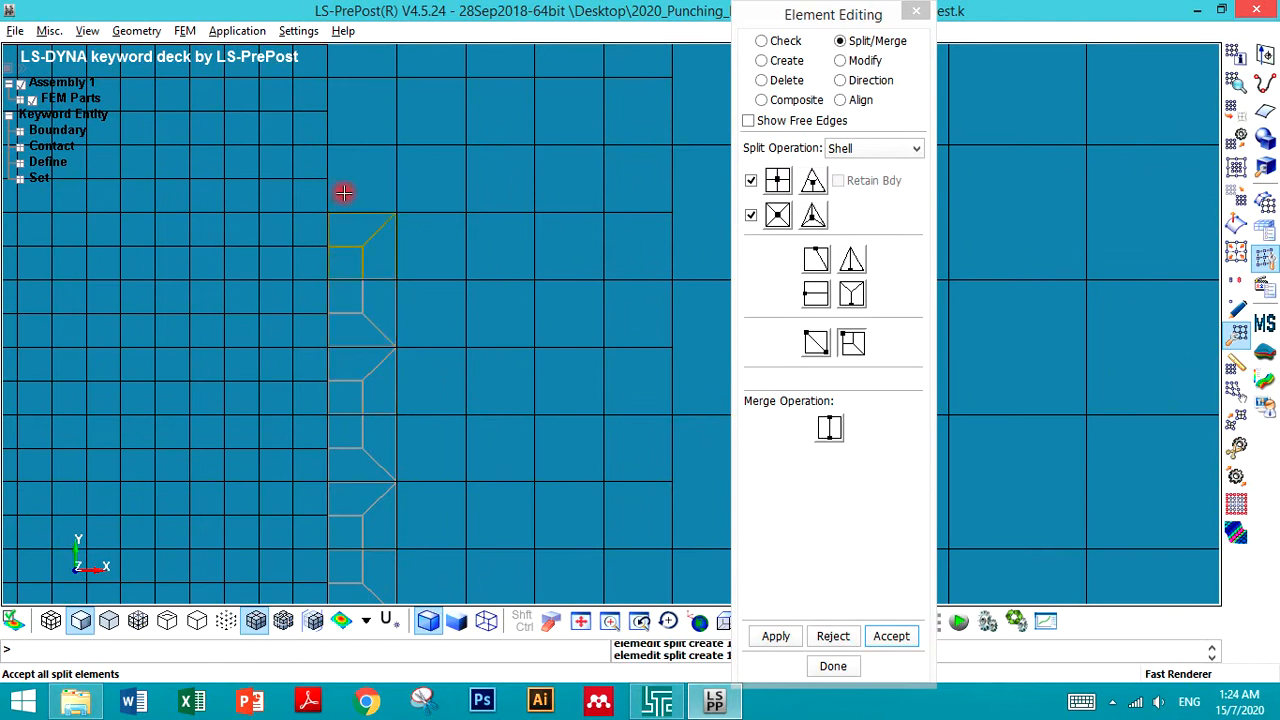
scroll(371, 380, "down", 3)
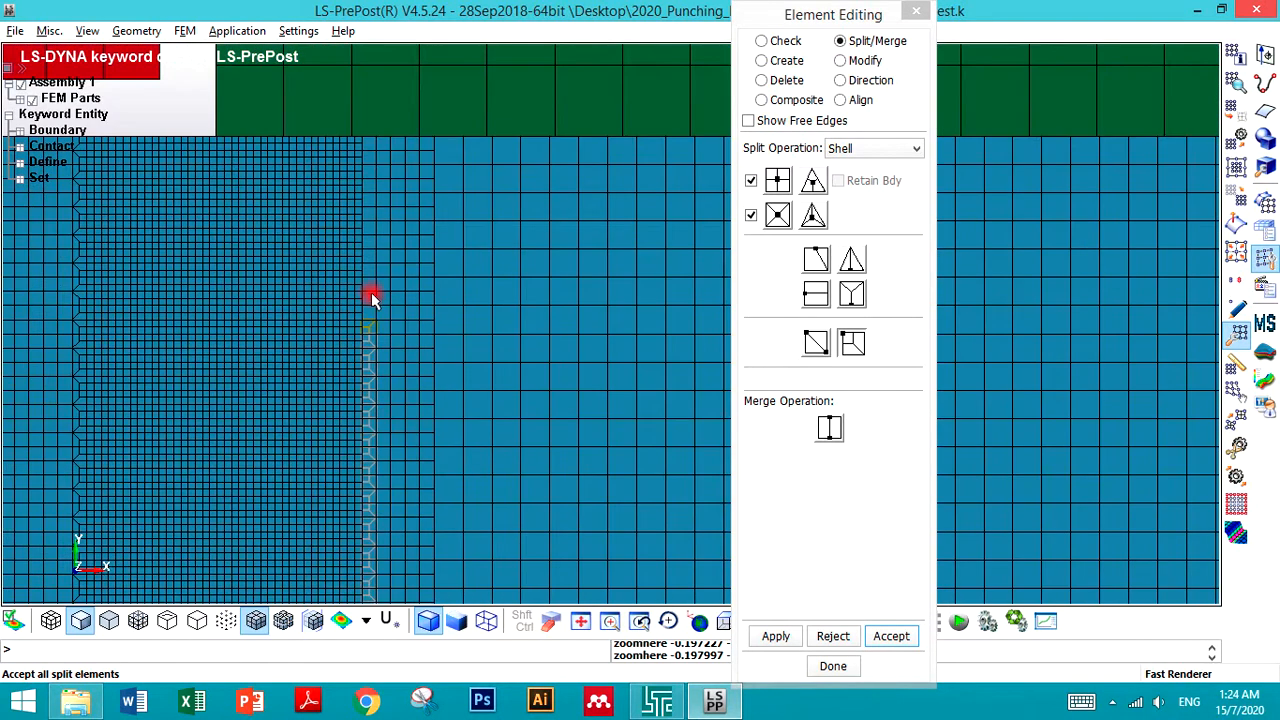
scroll(371, 291, "up", 2)
left_click(360, 344)
left_click(363, 313)
left_click(358, 249)
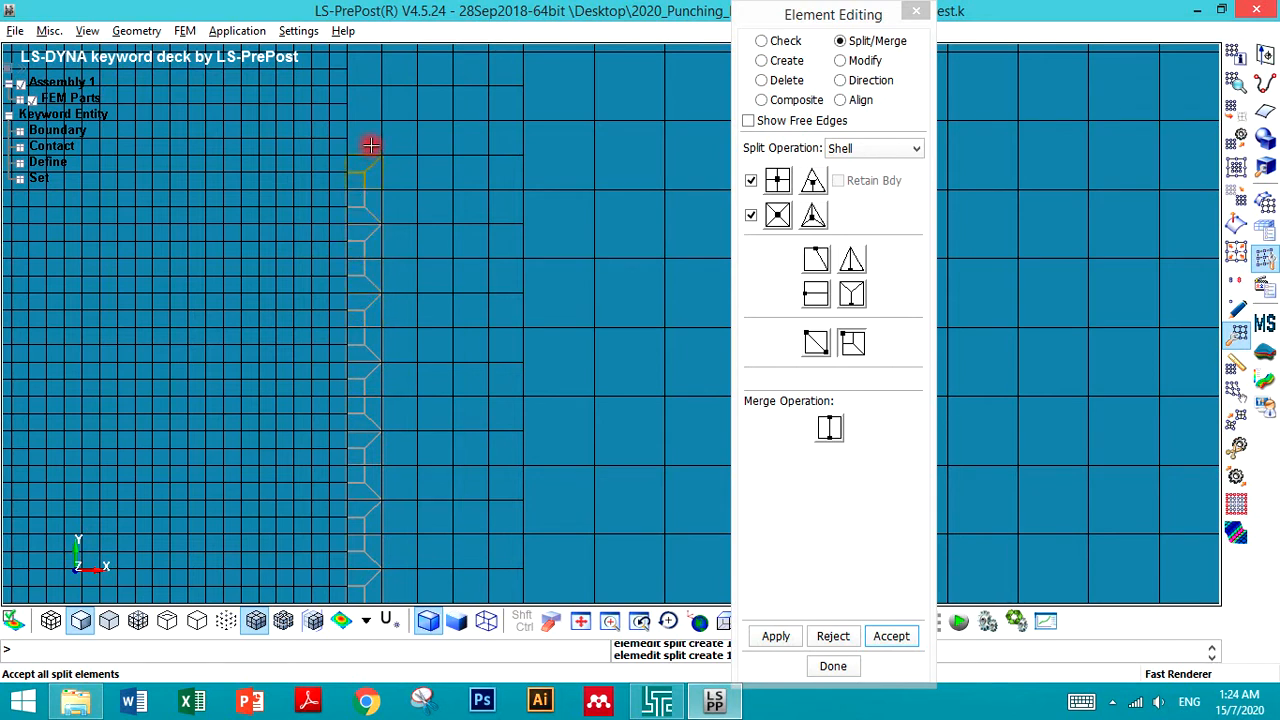
- Complete the transition splits up to the top of the boundary column
scroll(368, 200, "down", 1)
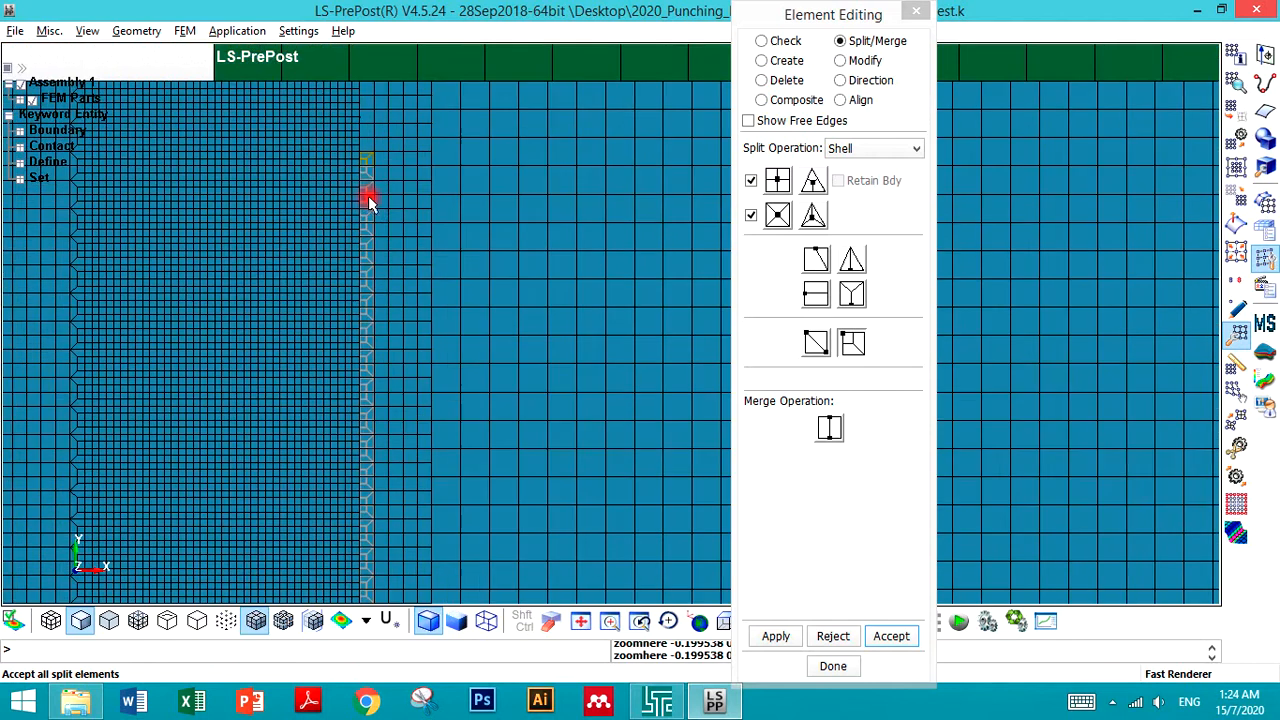
scroll(357, 93, "up", 1)
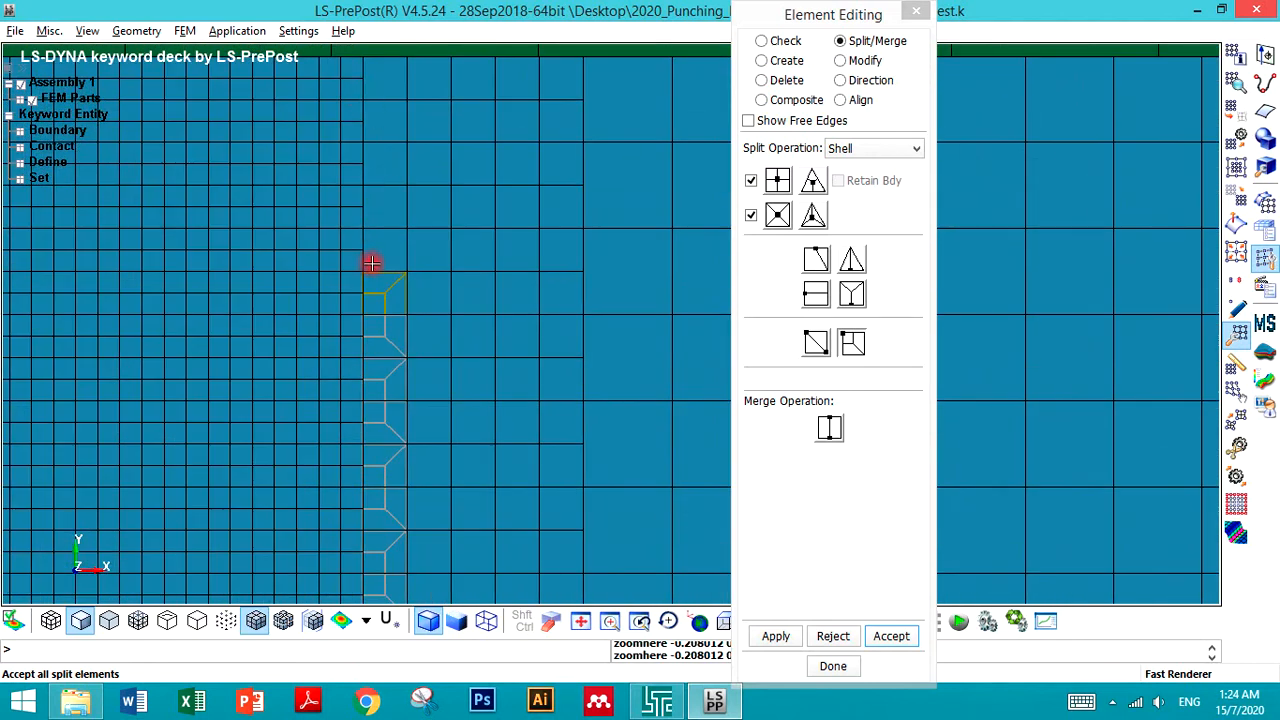
left_click(372, 235)
left_click(369, 210)
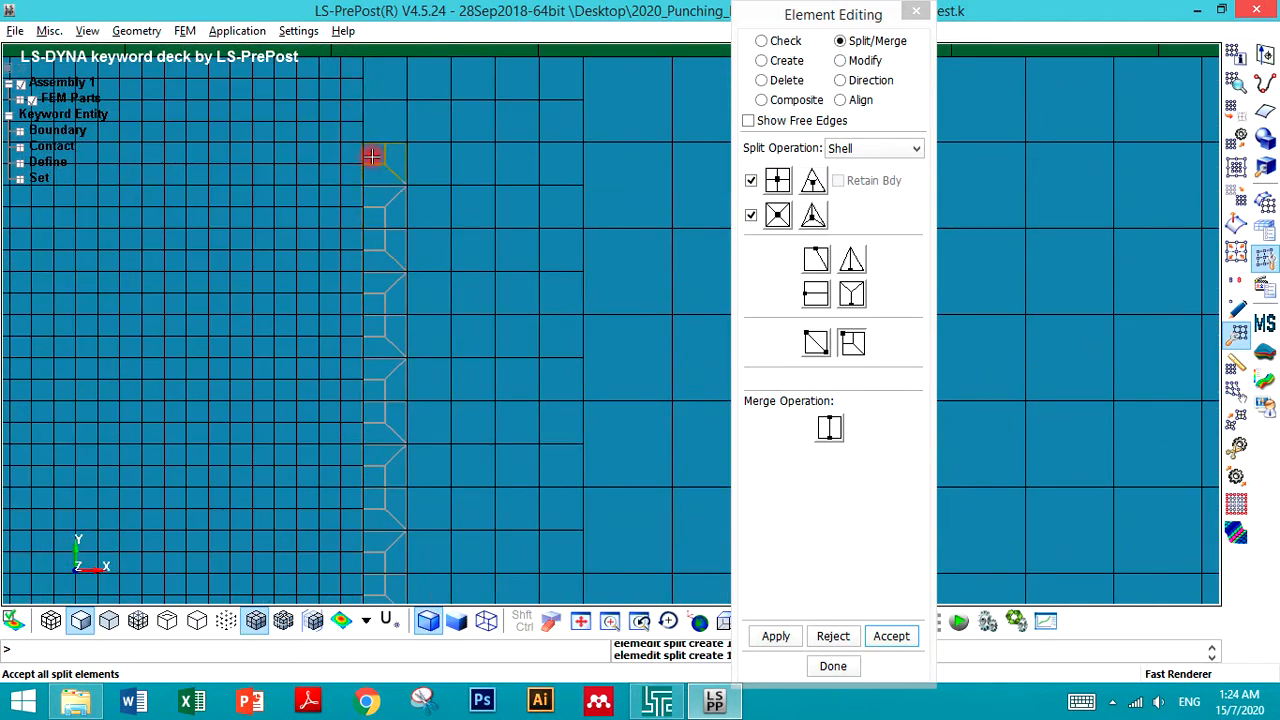
left_click(371, 123)
left_click(373, 71)
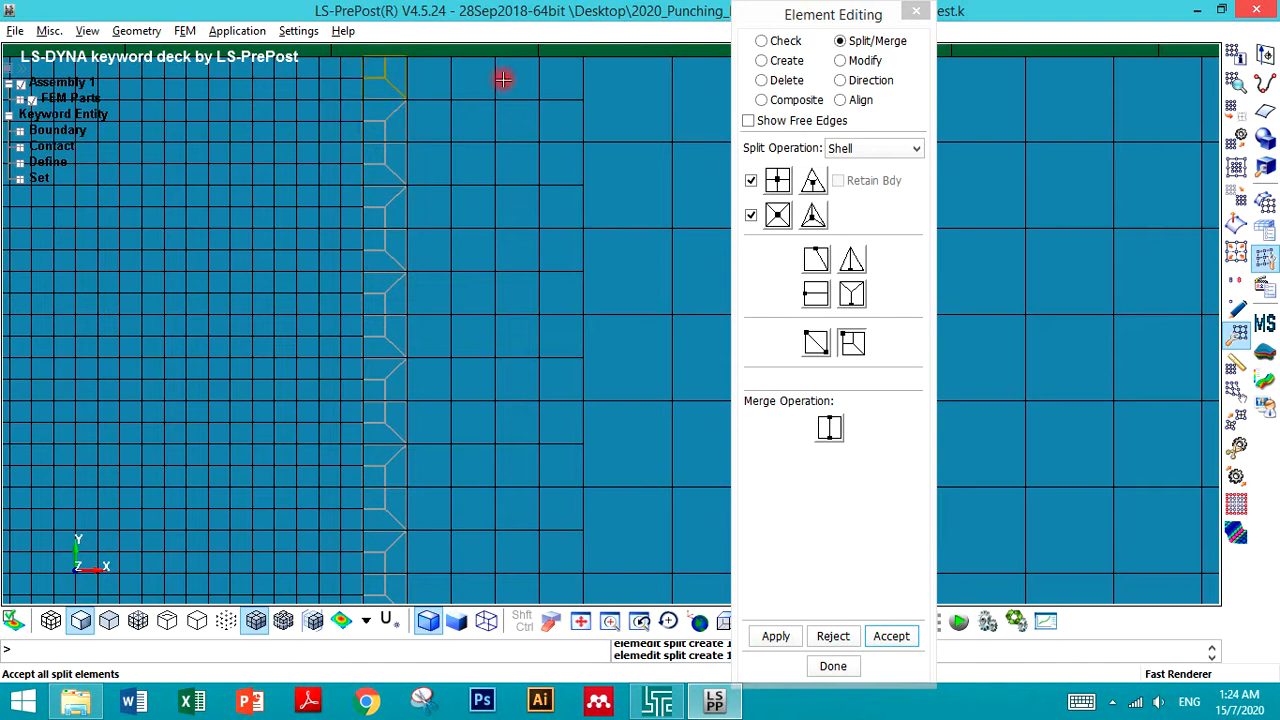
- Begin transition splits on the coarse elements at the top of the outer boundary column
left_click(601, 84)
left_click(600, 215)
left_click(601, 264)
scroll(500, 150, "down", 8)
scroll(508, 229, "up", 5)
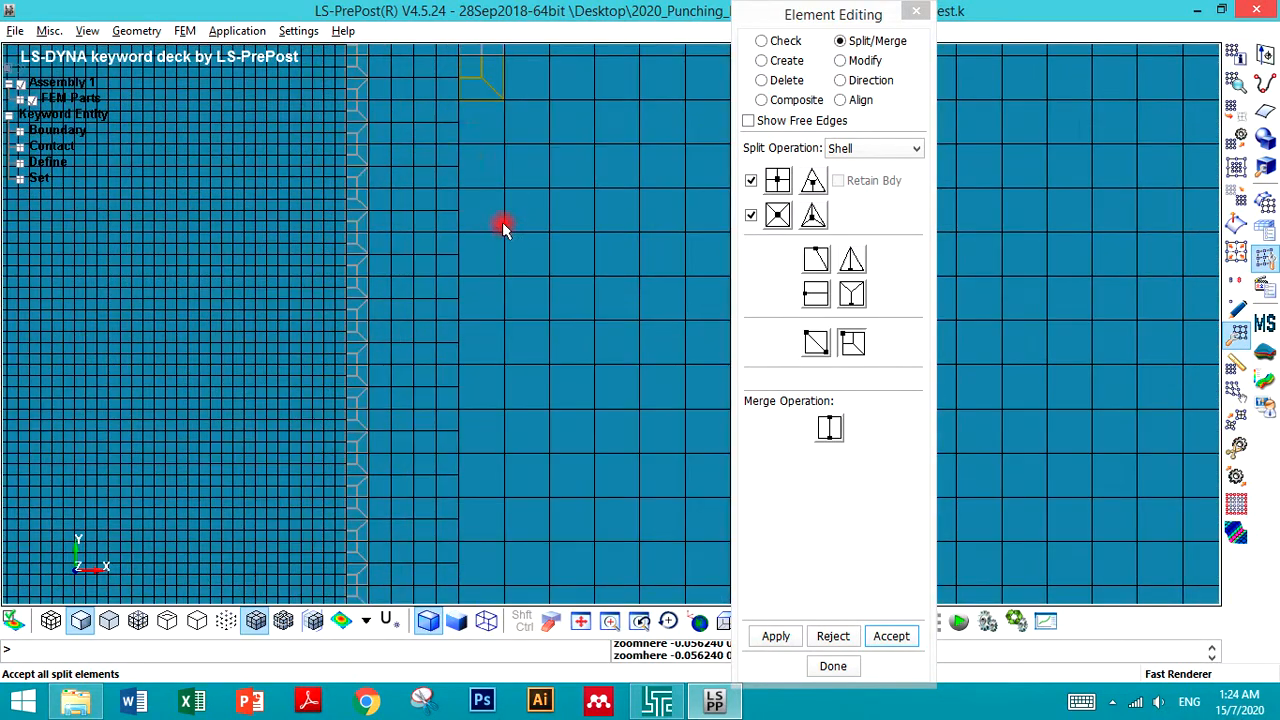
- Continue splitting coarse elements down the outer boundary column
left_click(468, 140)
left_click(472, 160)
left_click(470, 230)
left_click(474, 312)
scroll(449, 270, "down", 5)
scroll(471, 342, "up", 5)
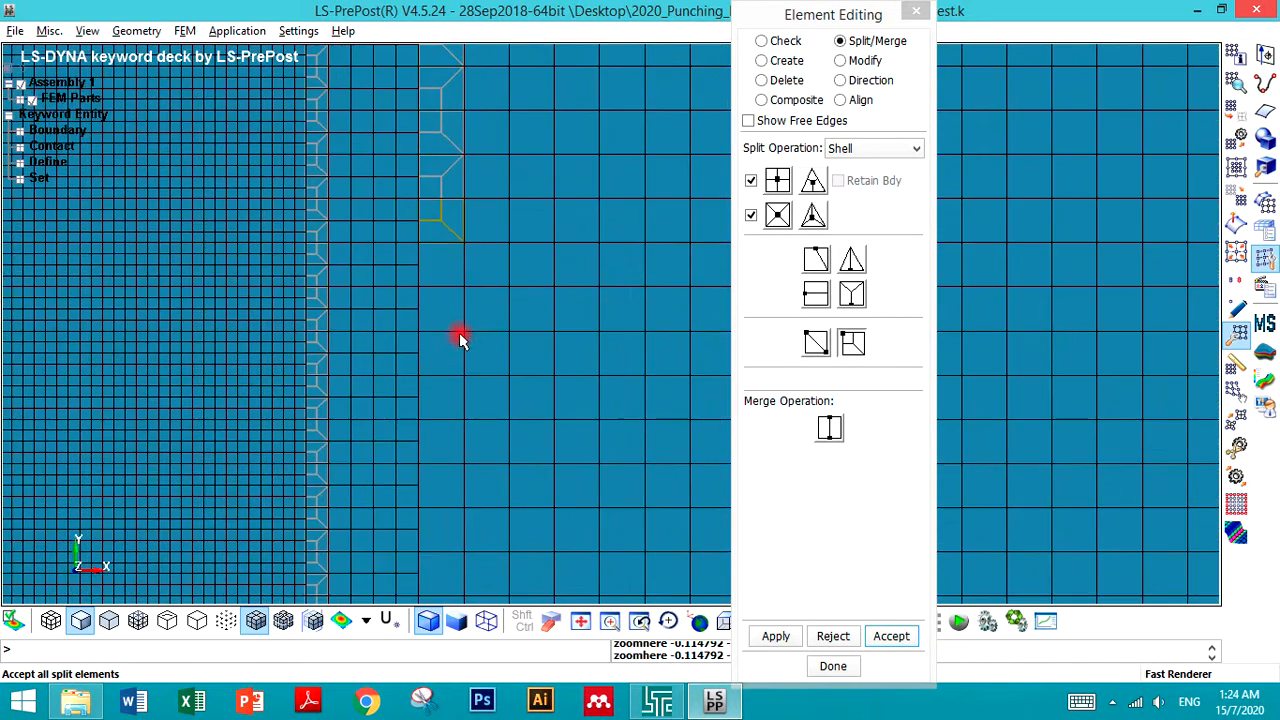
- Split the next coarse elements further down the outer boundary column
left_click(431, 281)
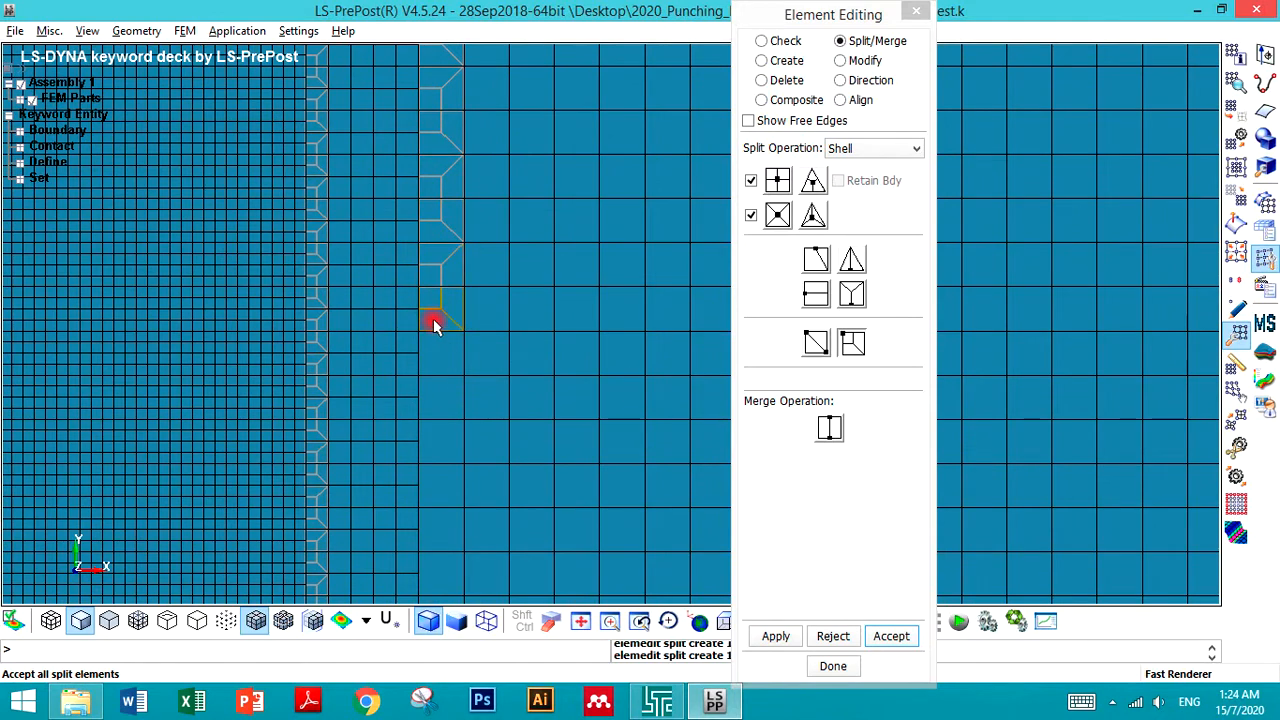
scroll(431, 332, "down", 5)
scroll(433, 335, "up", 4)
left_click(434, 326)
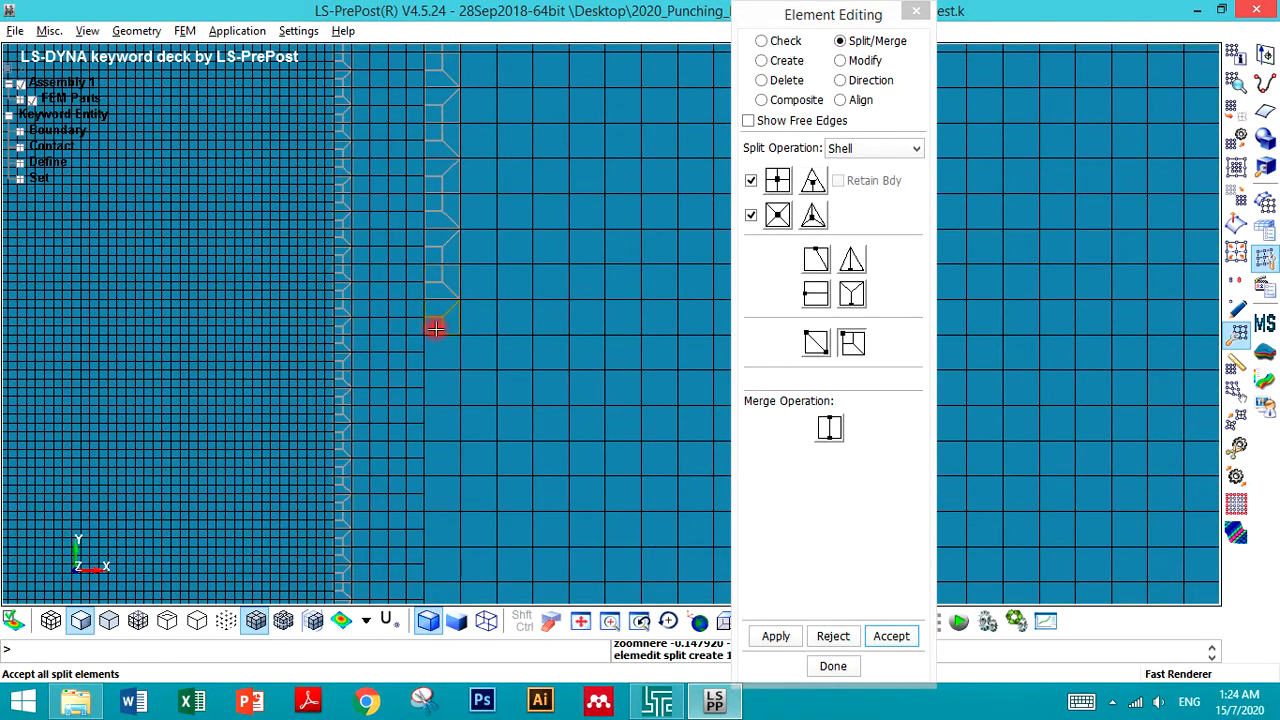
scroll(427, 338, "down", 4)
scroll(427, 380, "up", 5)
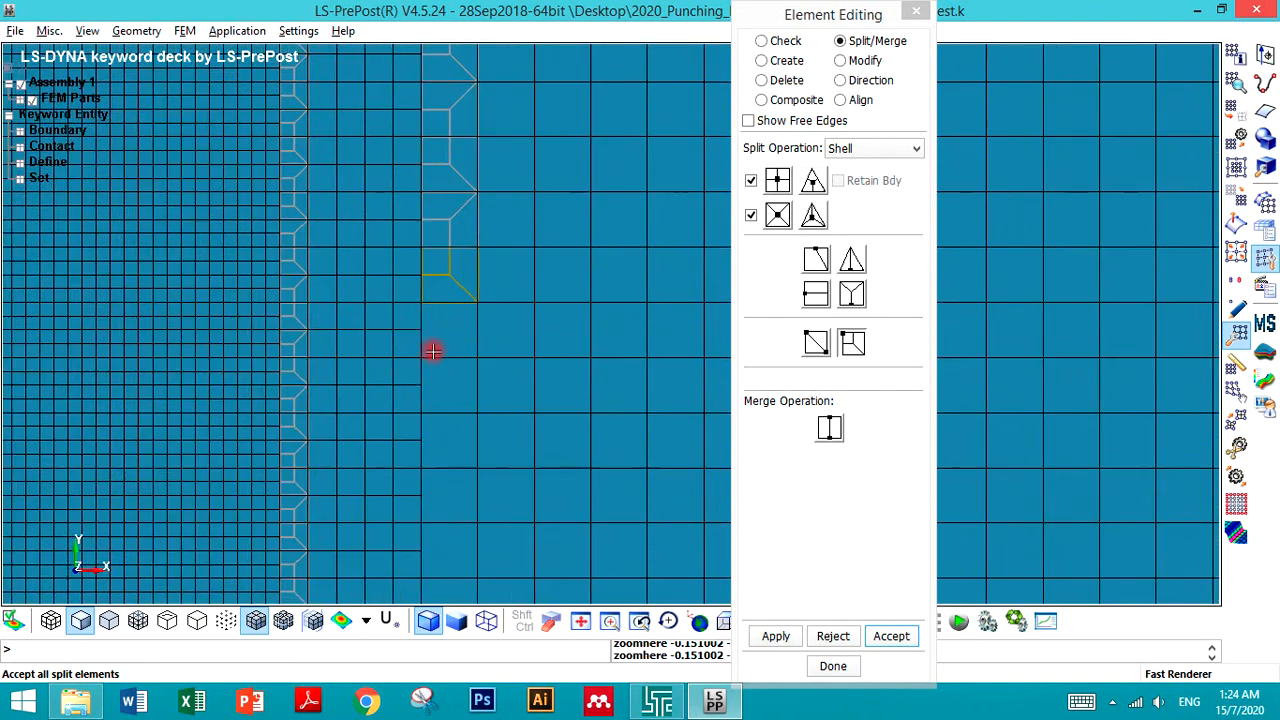
scroll(405, 383, "down", 2)
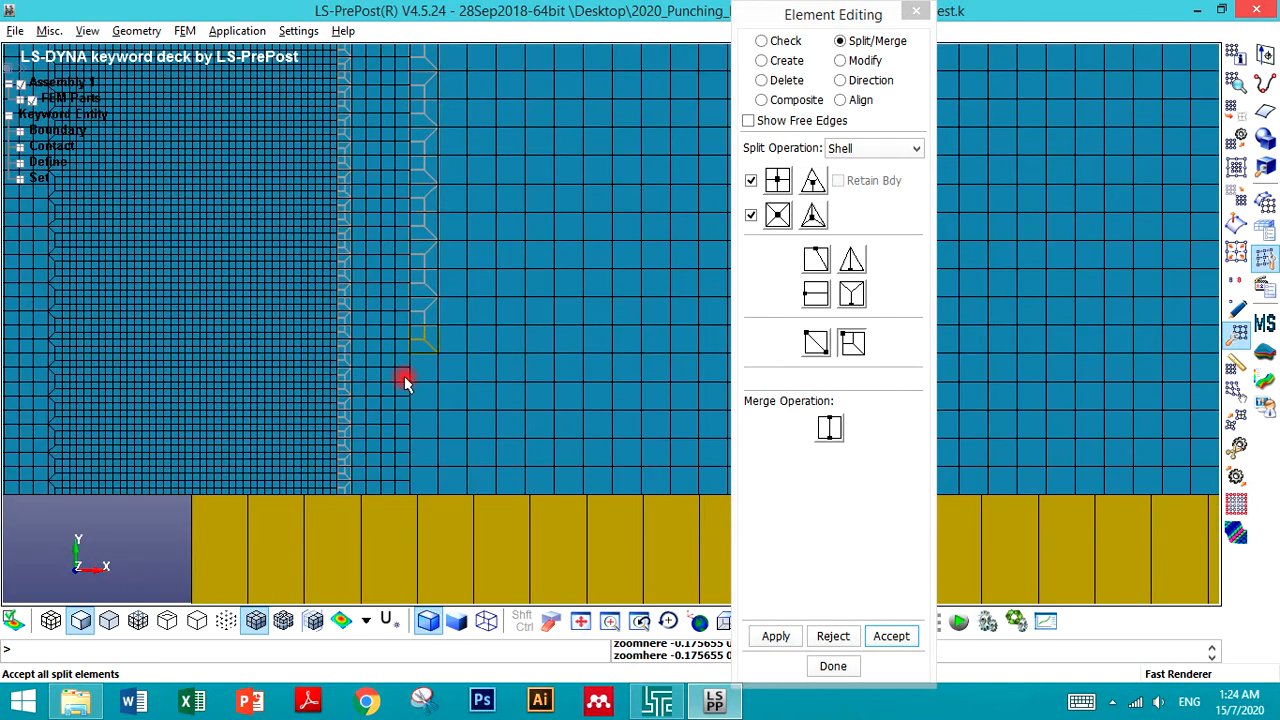
scroll(415, 380, "up", 4)
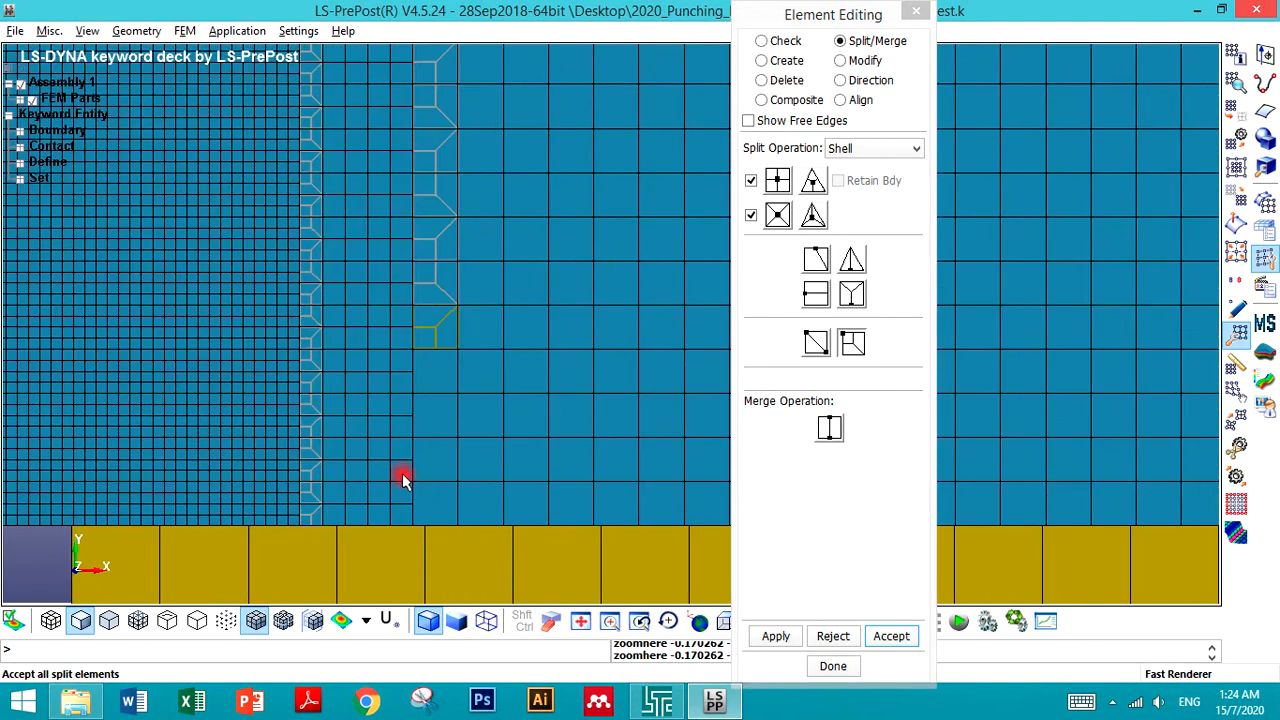
- Reject the last two splits and redo the transition splits on those coarse elements
left_click(446, 268)
left_click(456, 328)
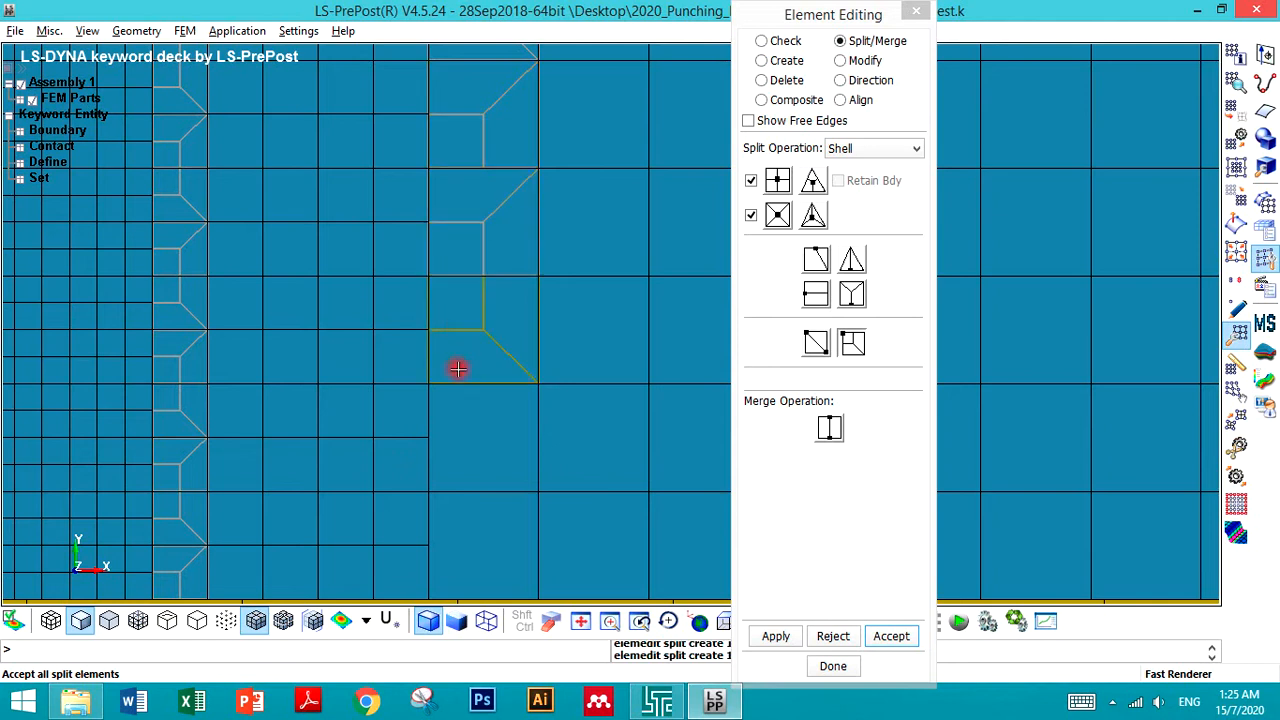
left_click(833, 636)
left_click(833, 636)
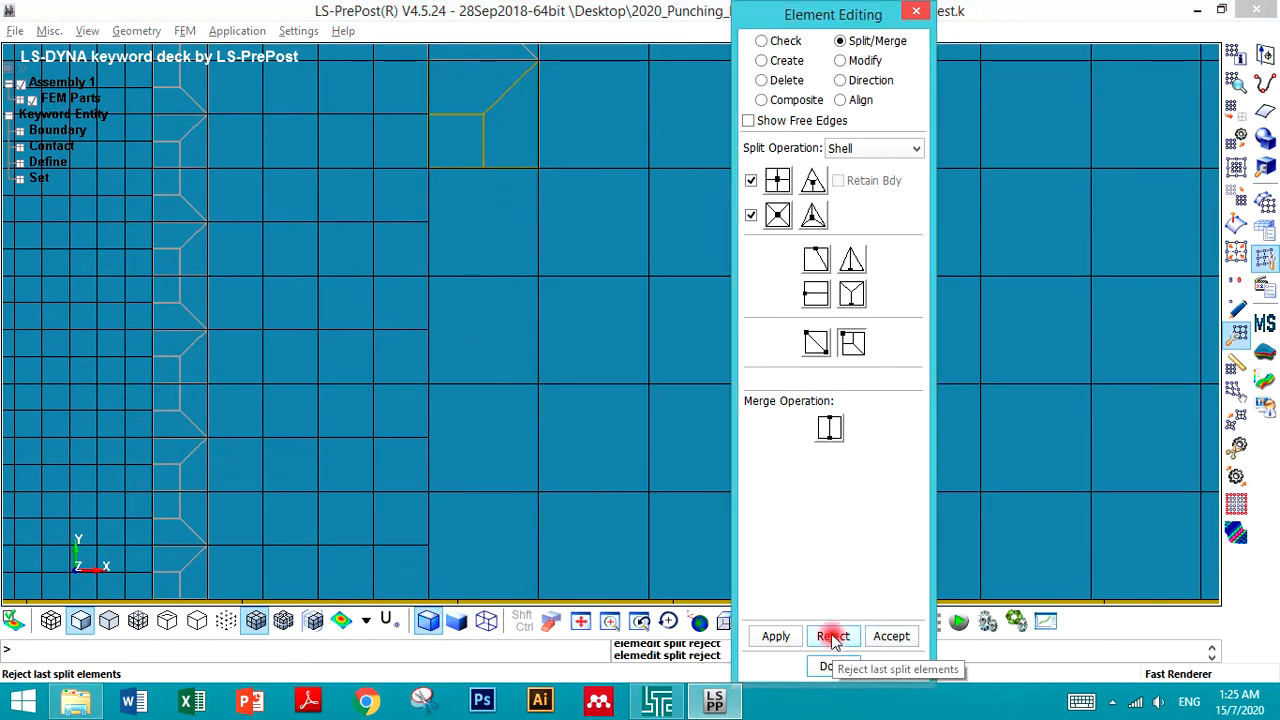
left_click(471, 264)
left_click(459, 310)
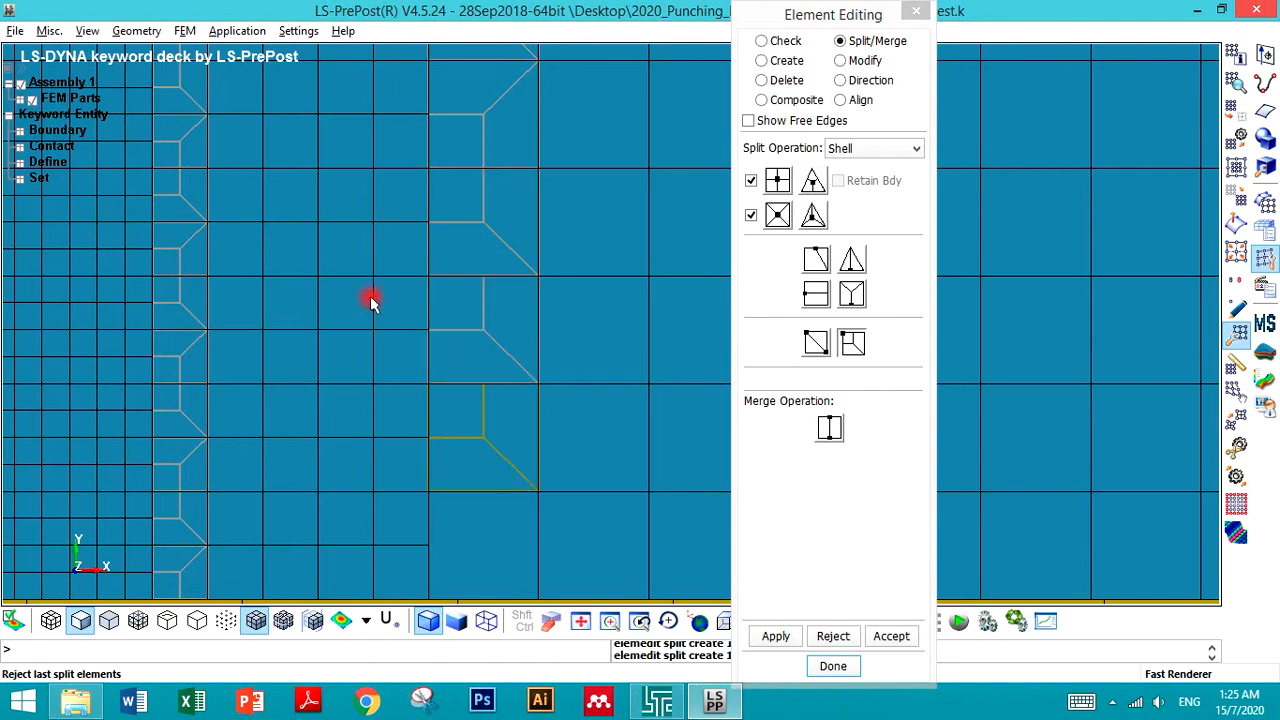
- Split the final coarse element at the bottom of the column and accept all split elements
scroll(407, 434, "down", 2)
left_click(403, 414)
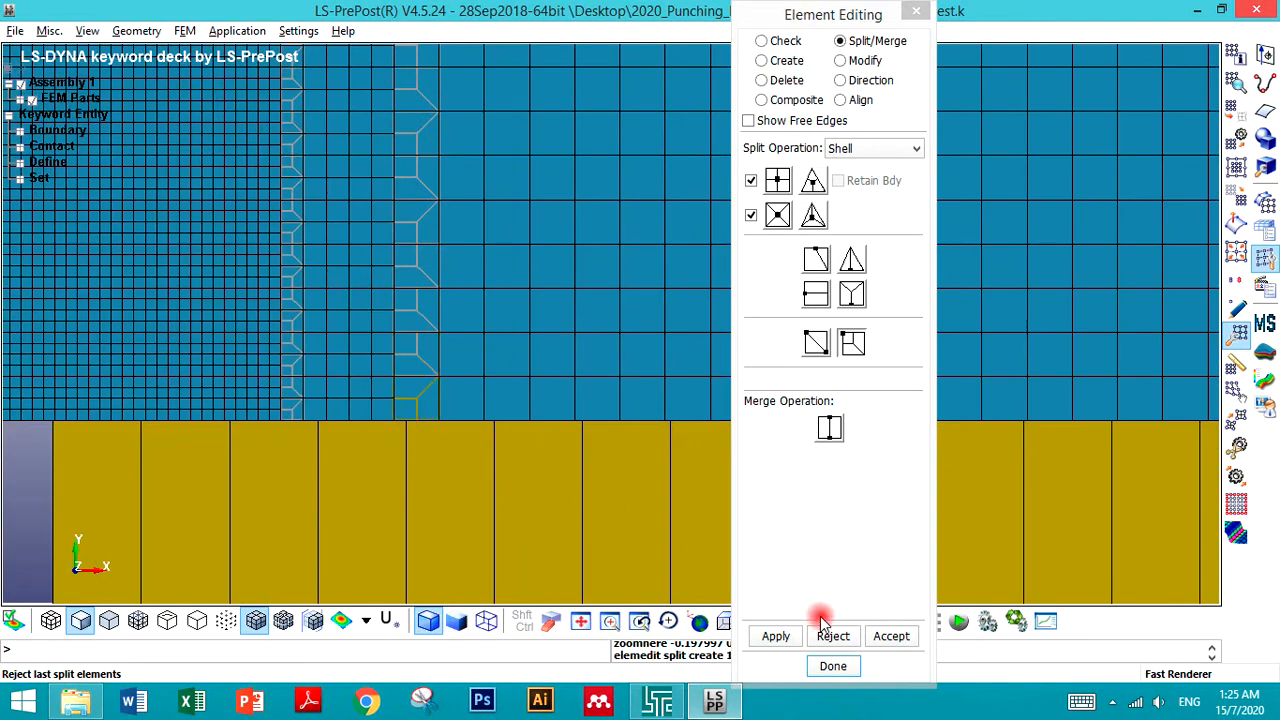
left_click(880, 643)
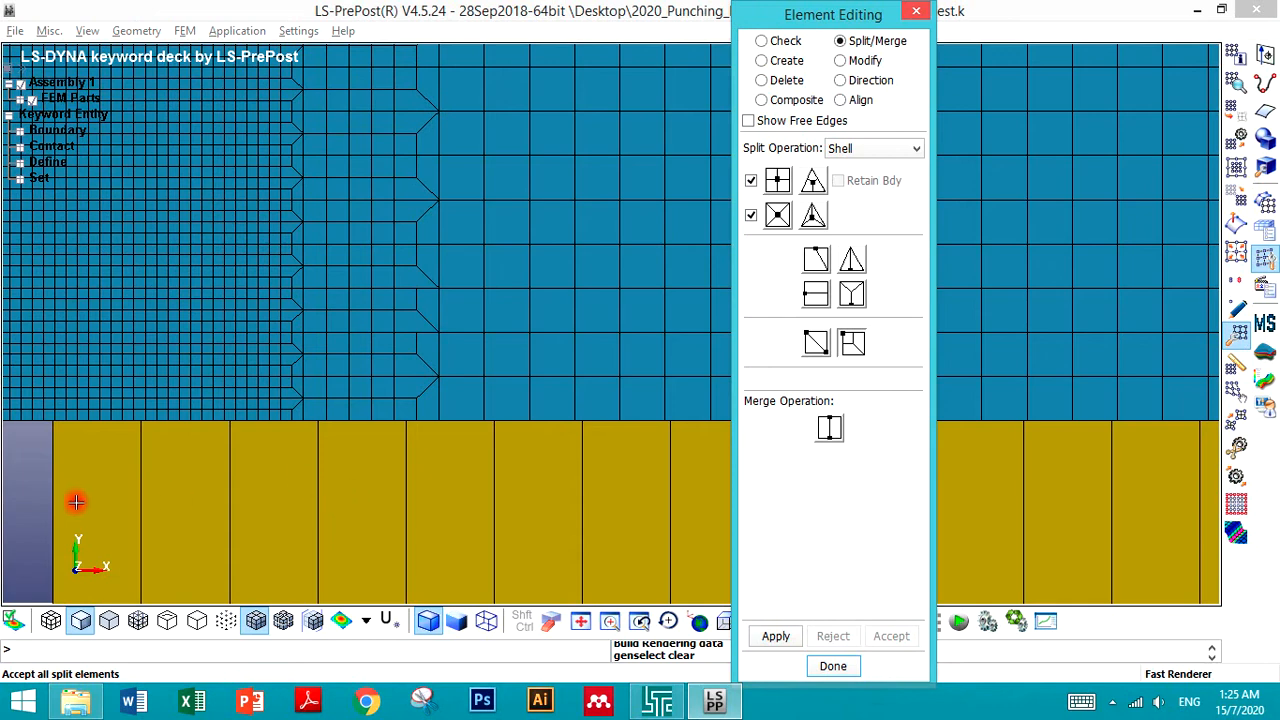
- Review the finished transition mesh across the whole blank
scroll(500, 471, "down", 3)
scroll(502, 470, "up", 2)
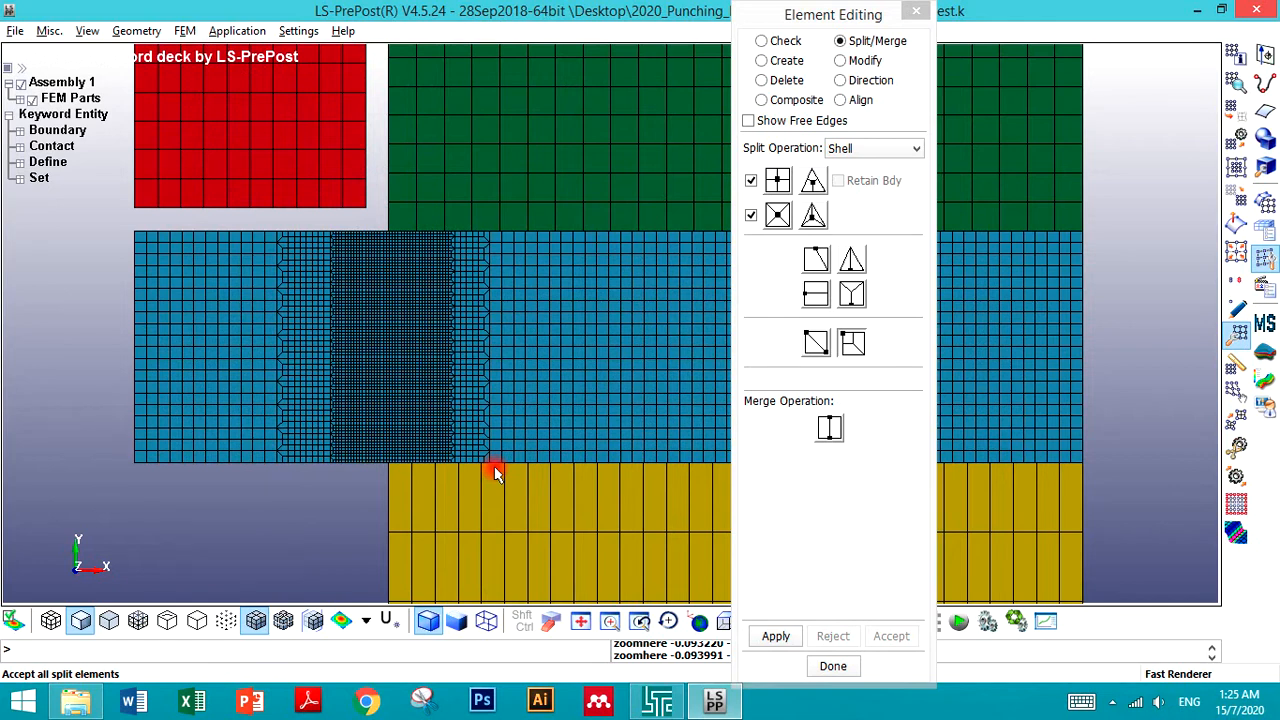
left_click(83, 297)
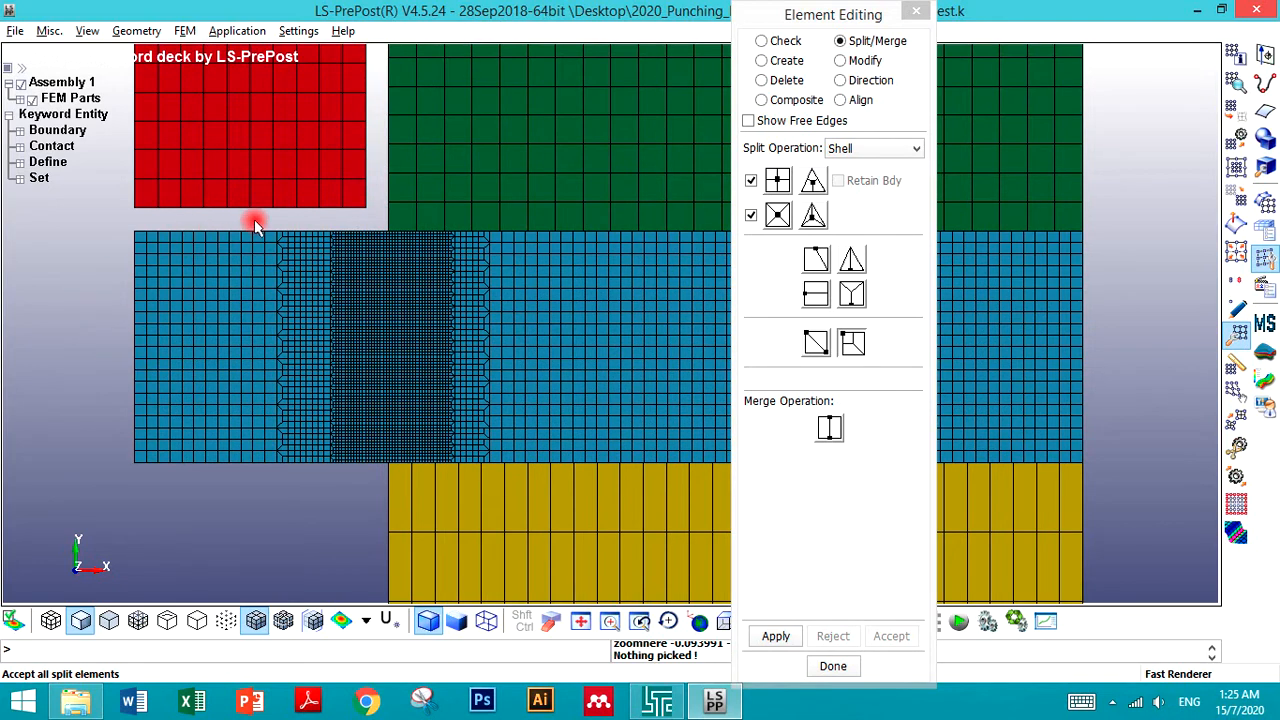
- Try a one-edge split on the top-left coarse element of the yellow part
scroll(345, 180, "up", 3)
scroll(450, 210, "down", 3)
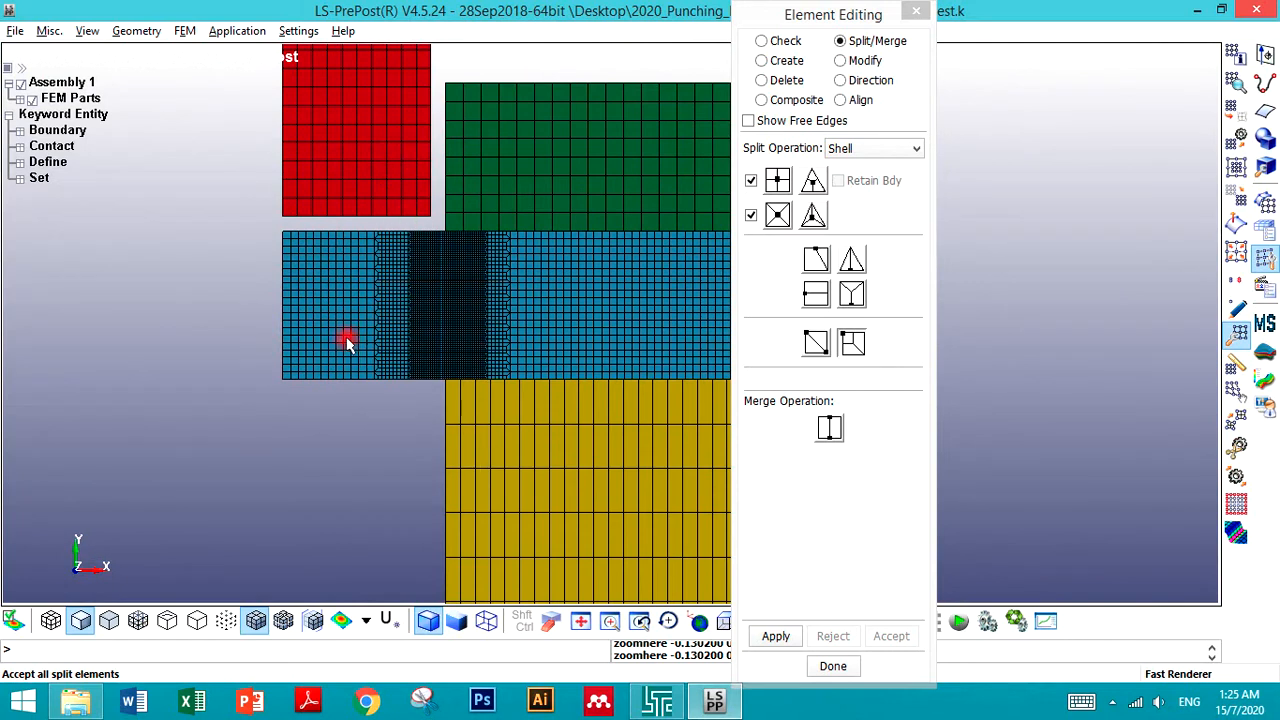
left_click(815, 343)
left_click(815, 293)
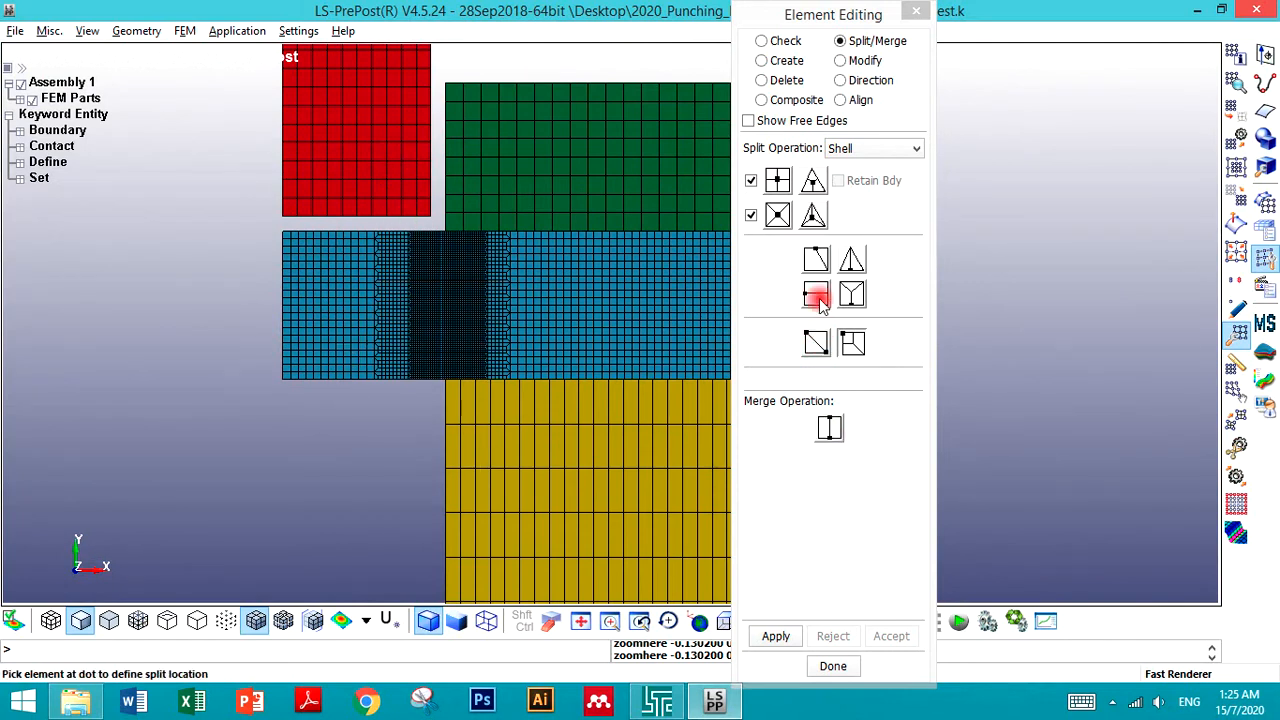
scroll(449, 423, "up", 4)
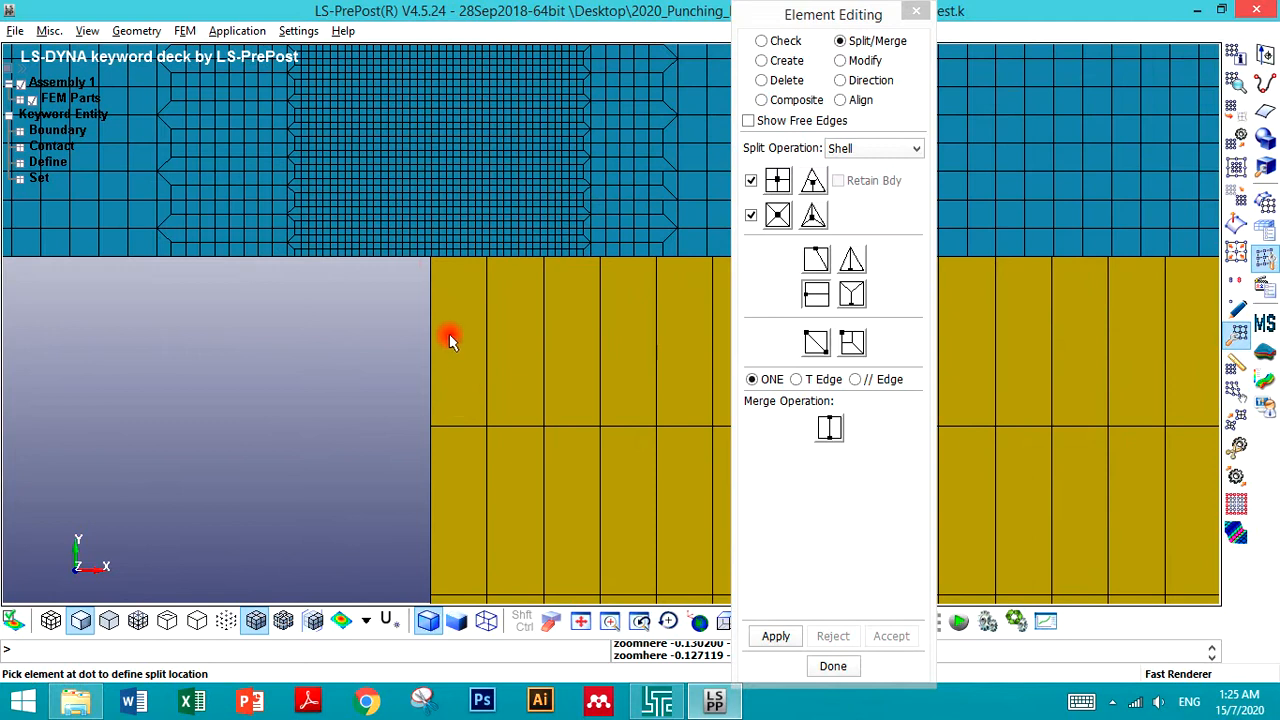
scroll(397, 268, "down", 1)
scroll(397, 268, "up", 2)
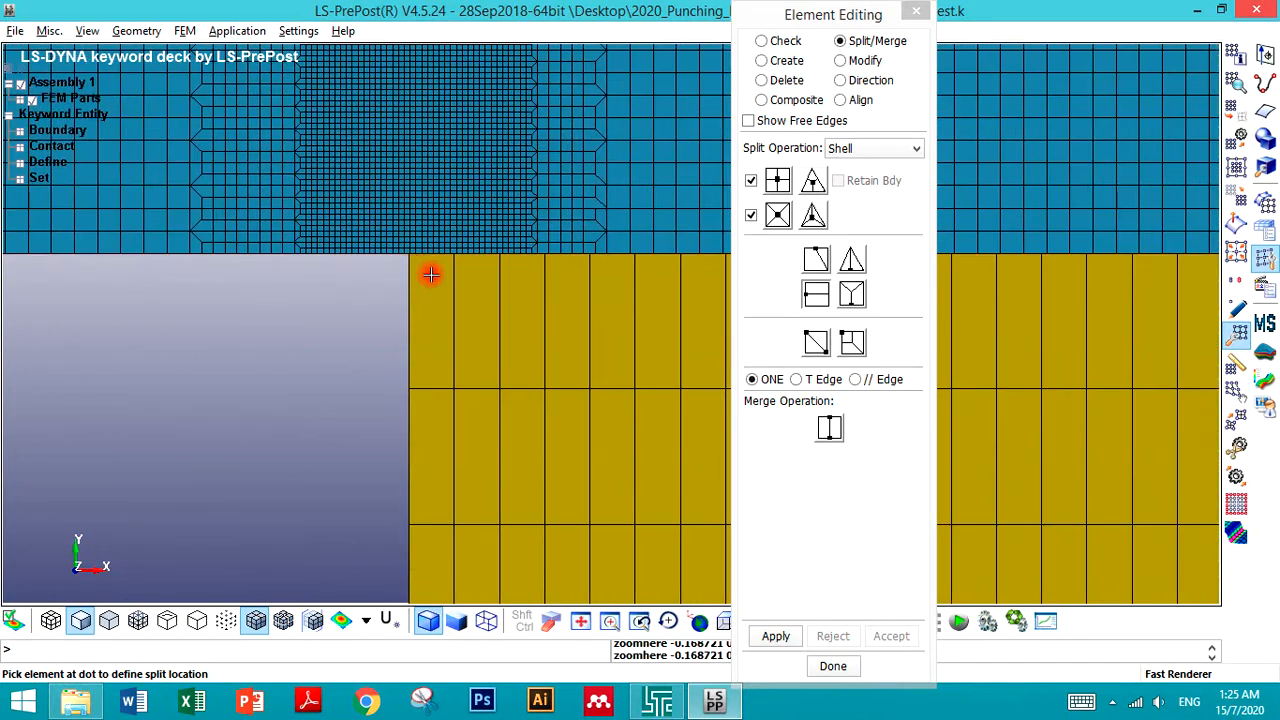
left_click(424, 286)
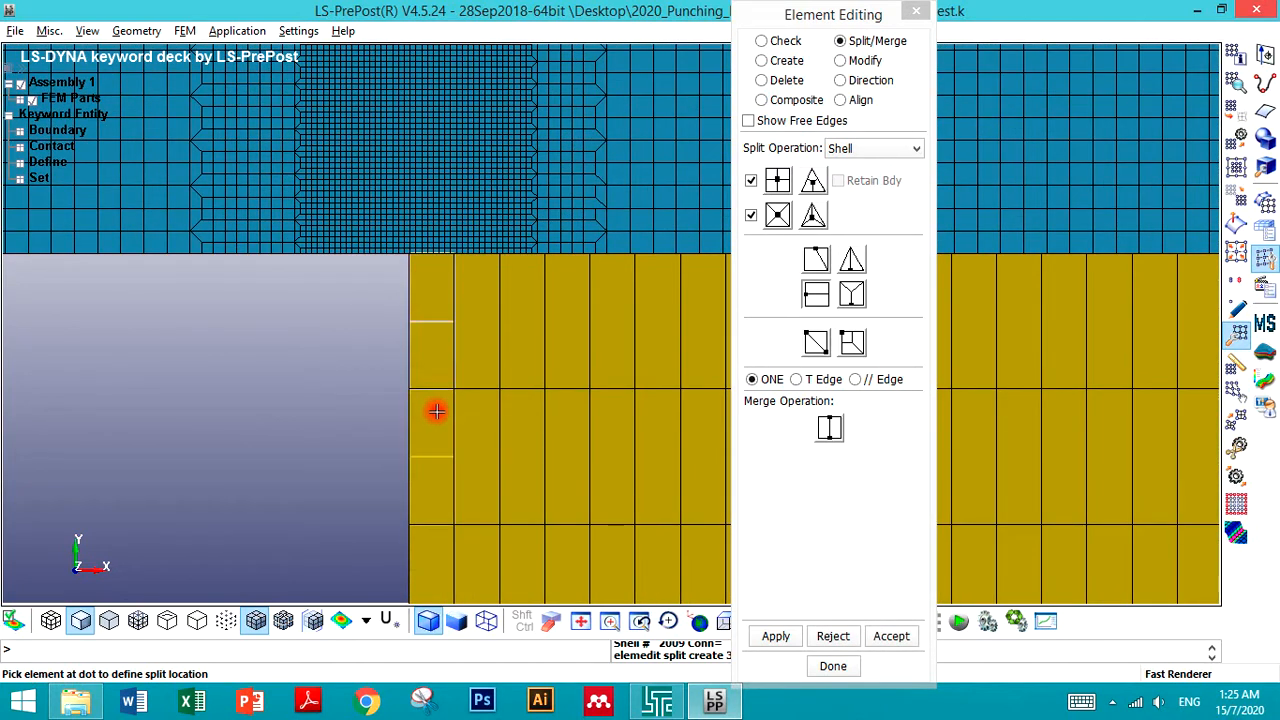
left_click(833, 636)
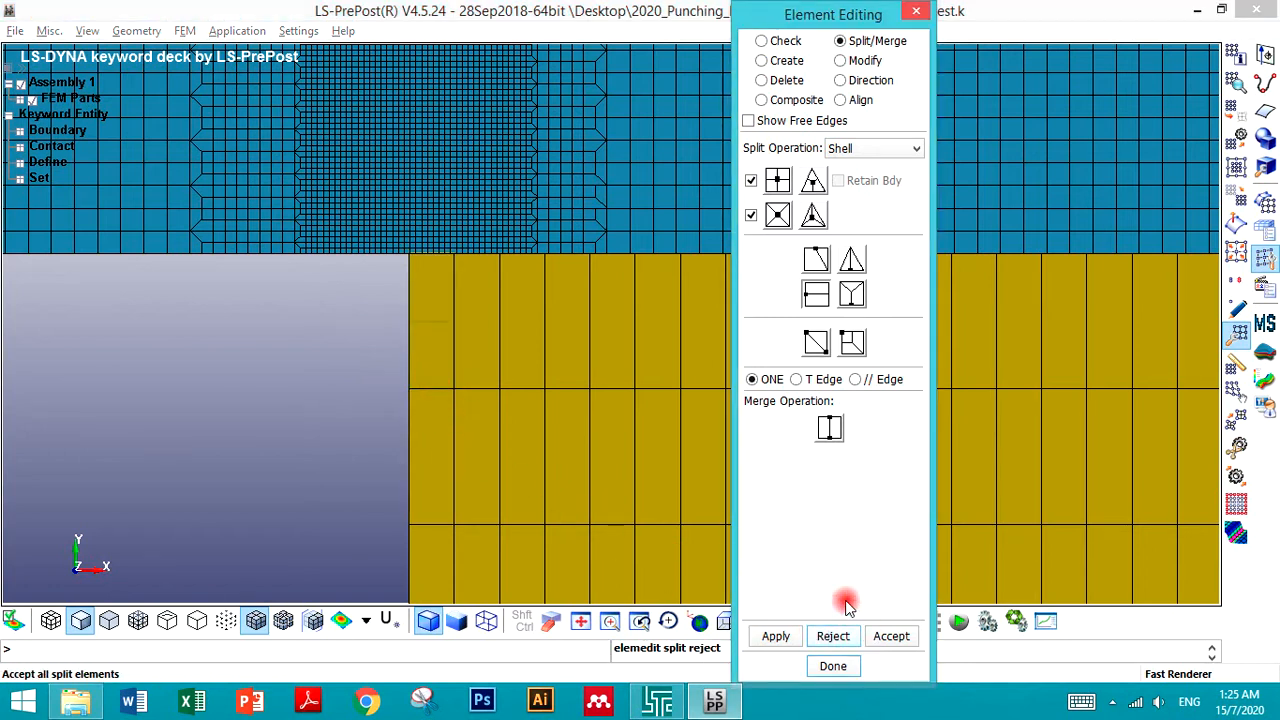
- Try splitting more coarse elements along the yellow part's top edge
left_click(495, 329)
left_click(544, 325)
left_click(253, 347)
scroll(250, 348, "down", 2)
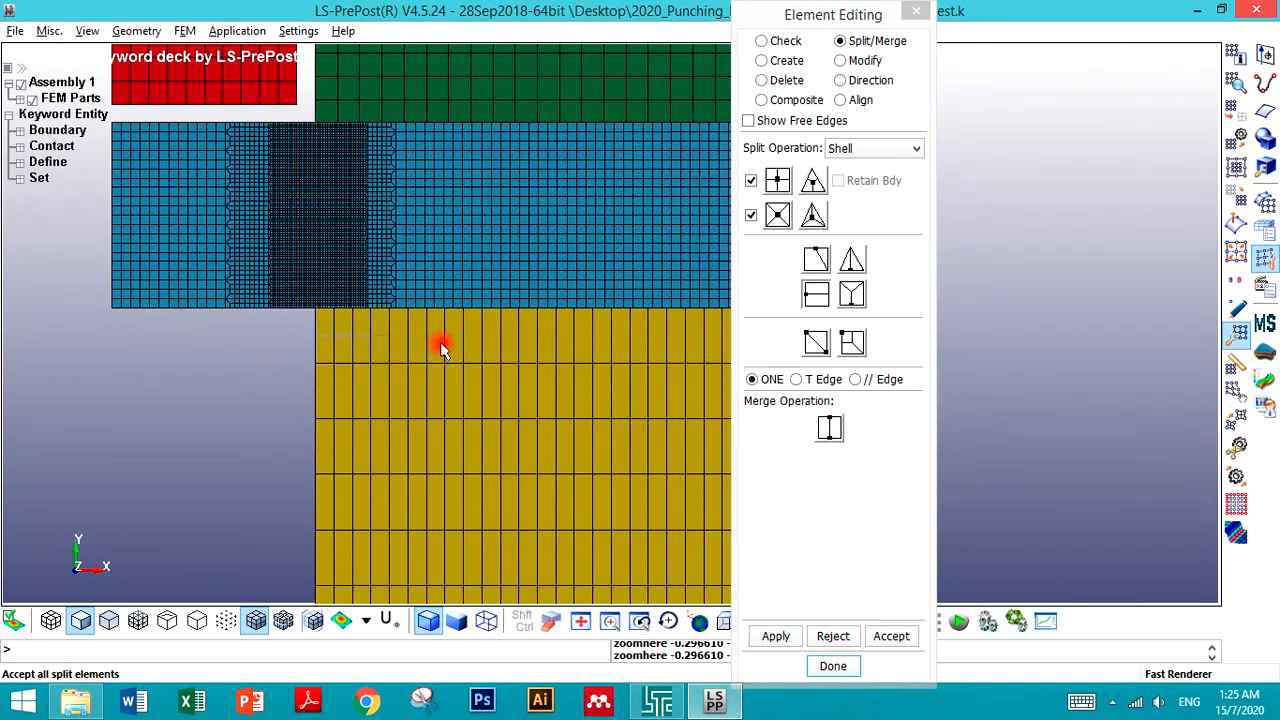
scroll(440, 346, "up", 3)
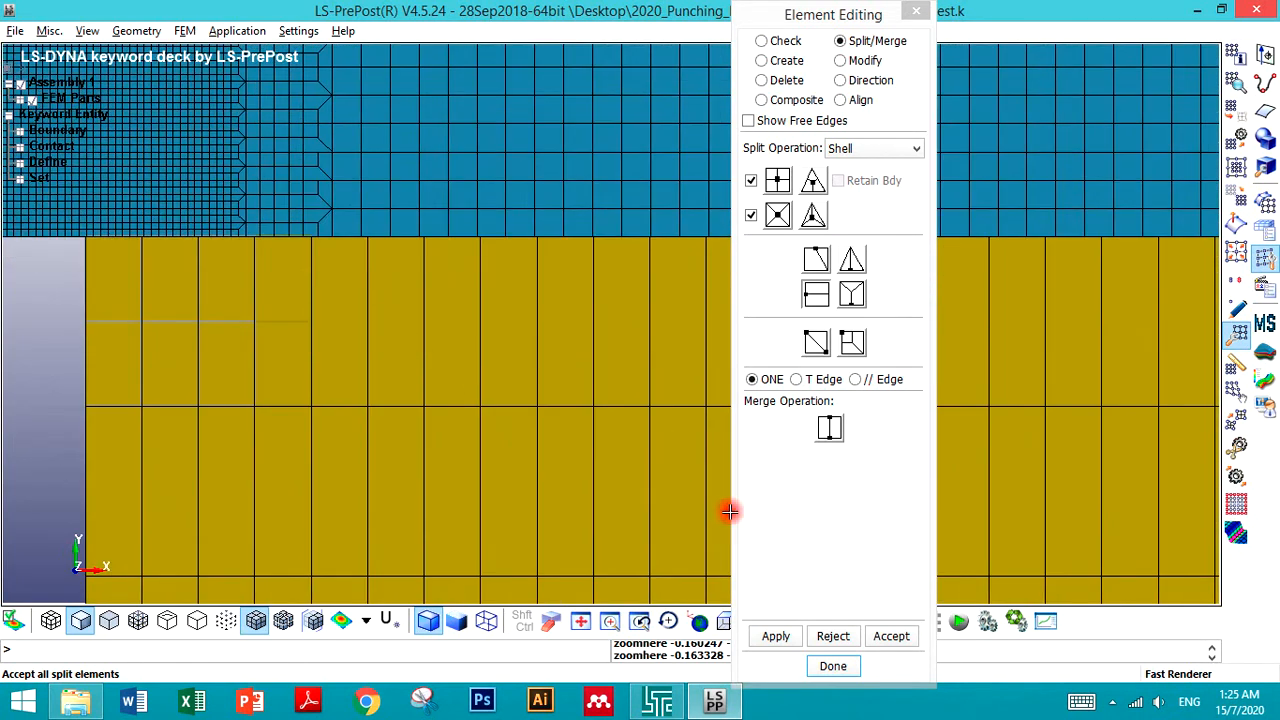
left_click(833, 636)
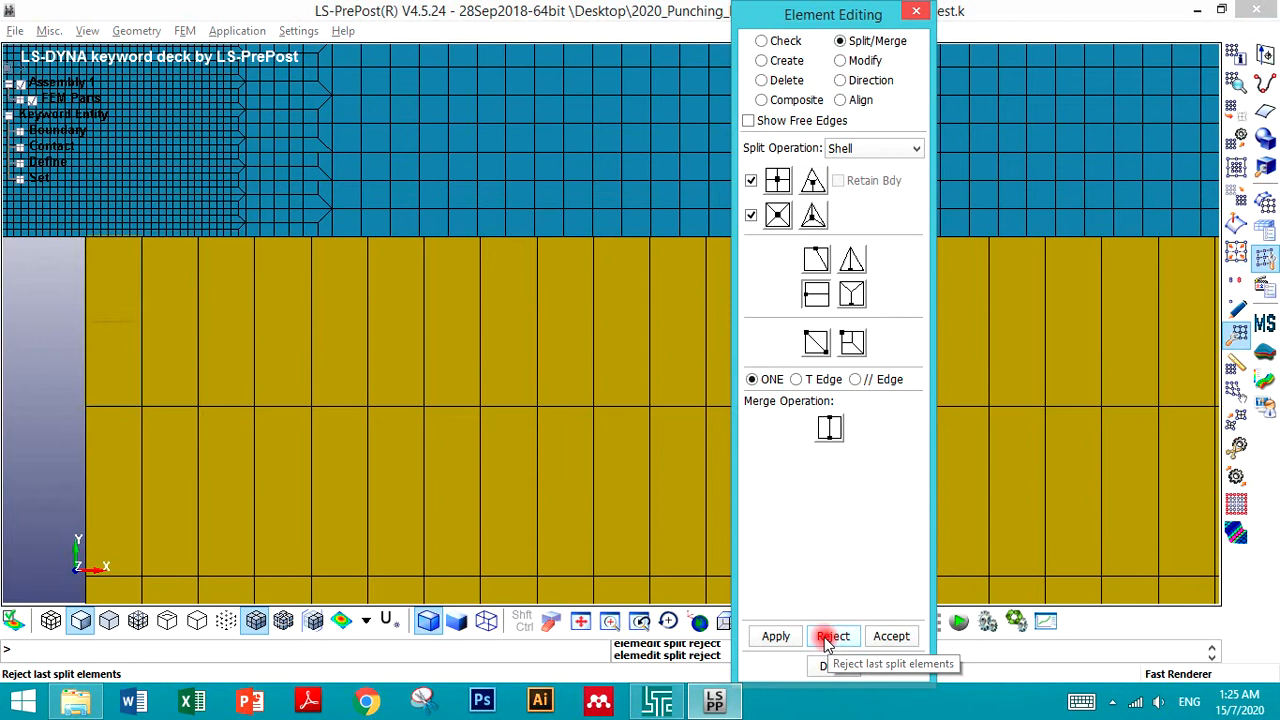
- Split three coarse elements at the yellow part's top-left corner into four quads each and accept the split
left_click(777, 181)
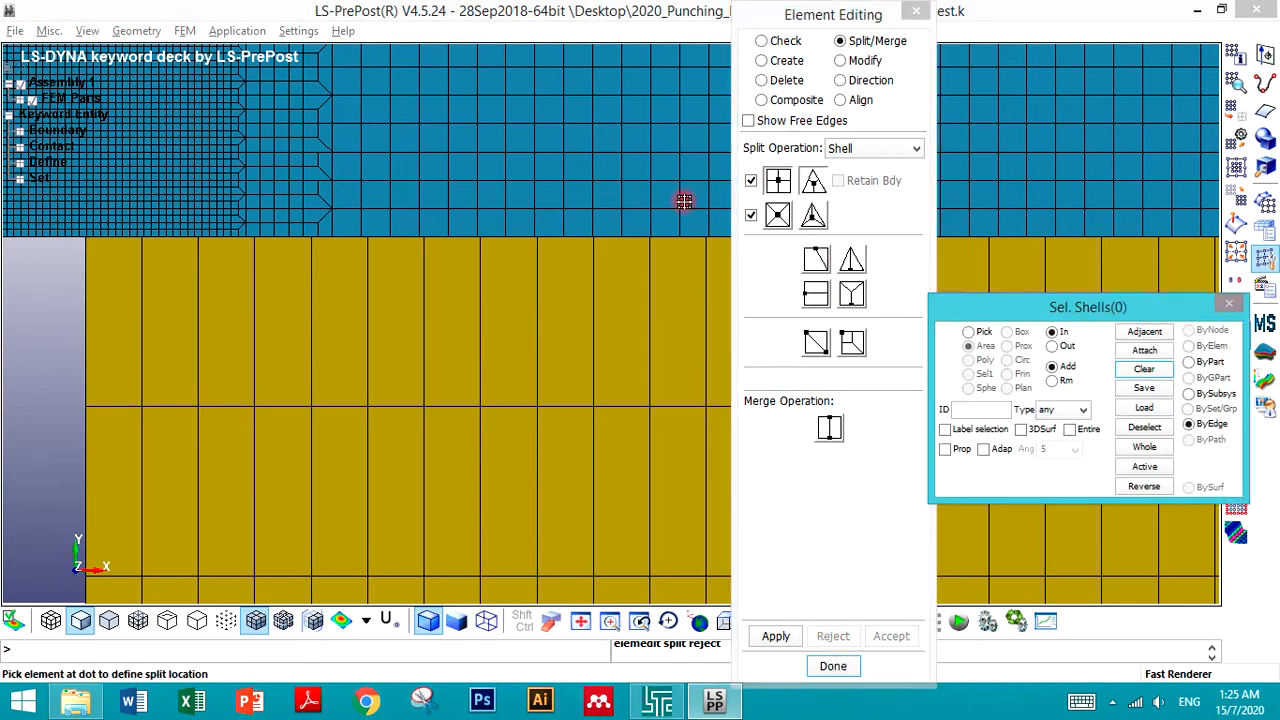
left_click(117, 328)
left_click(173, 329)
left_click(227, 337)
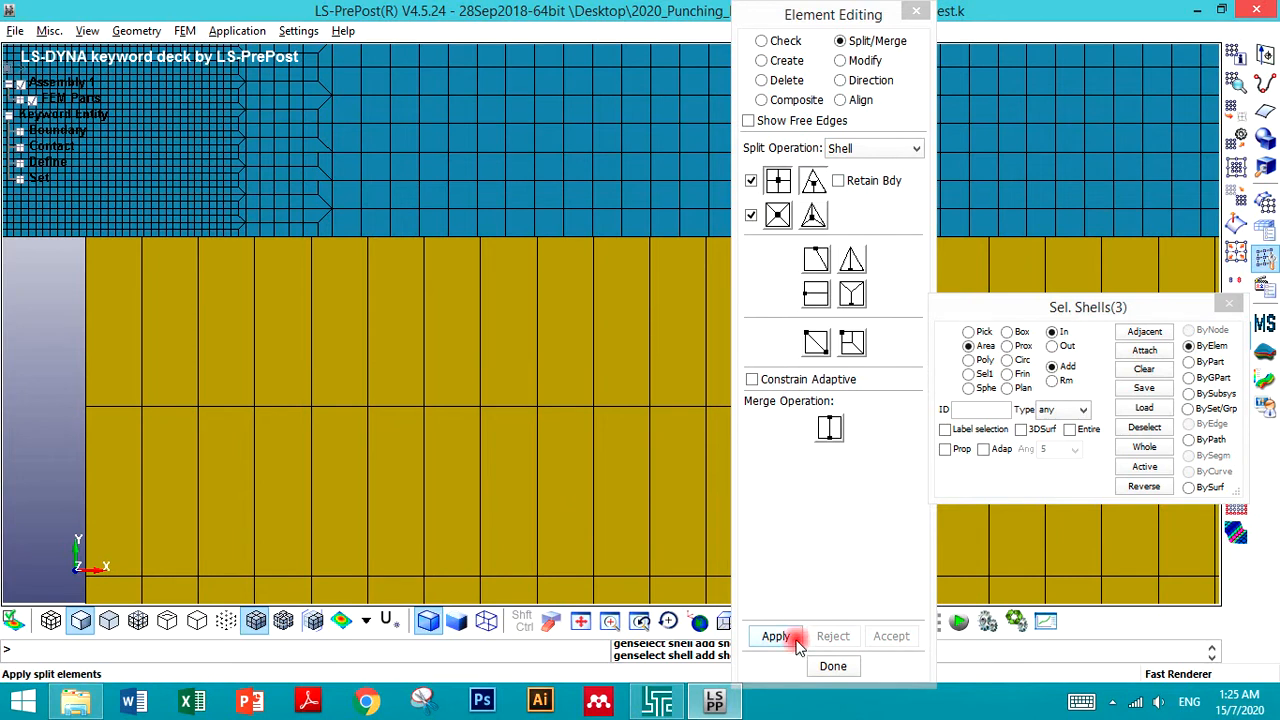
left_click(777, 638)
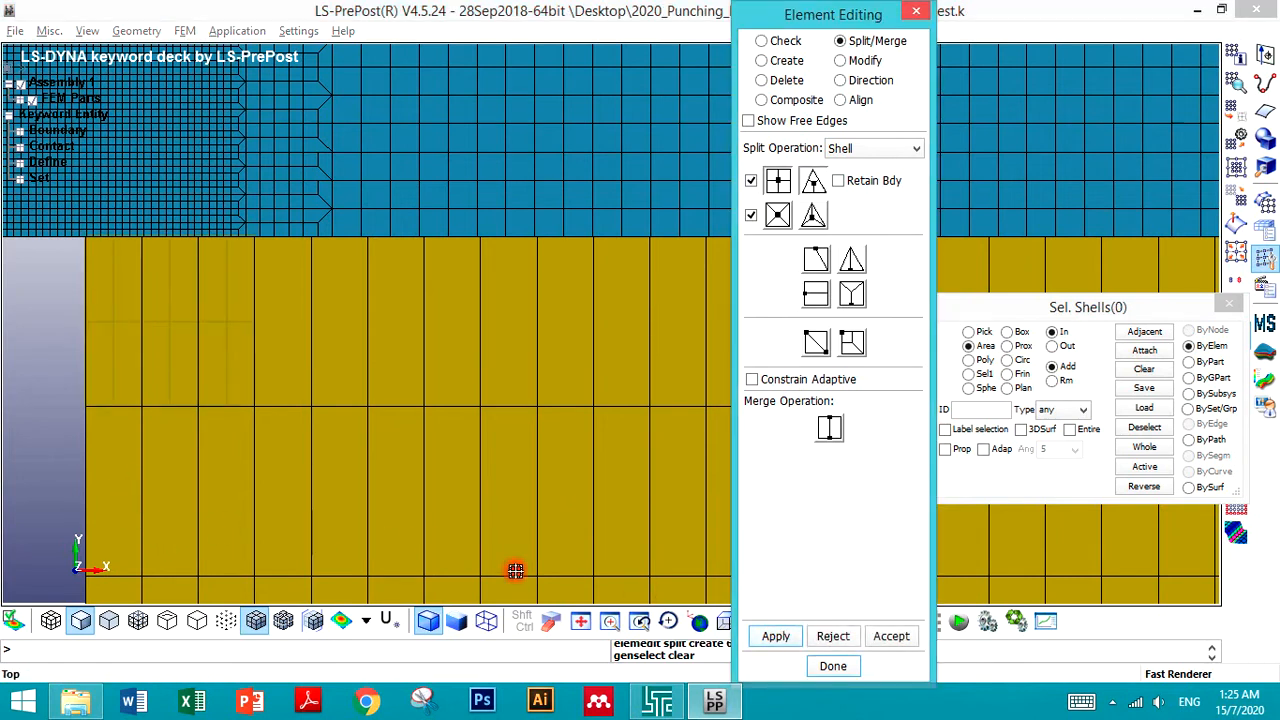
left_click(879, 639)
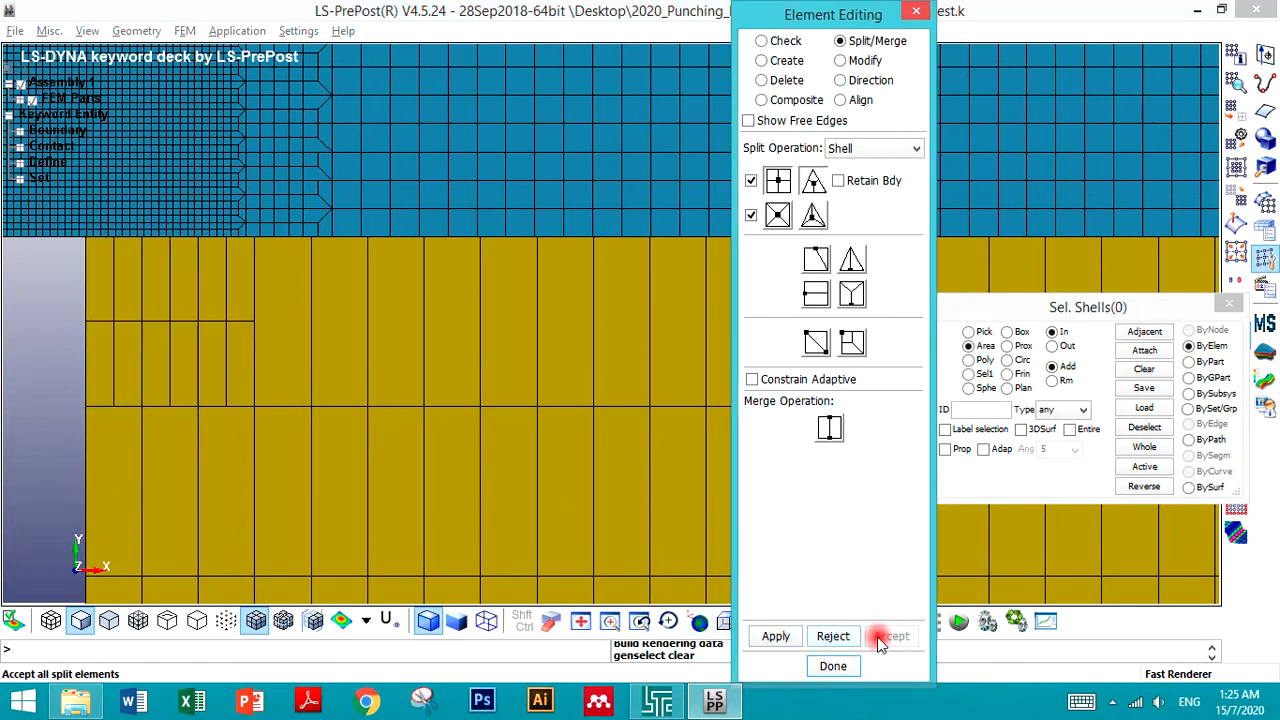
- Split the refined elements in the top corner row again into quads and accept the split
left_click(100, 300)
left_click(147, 291)
left_click(184, 290)
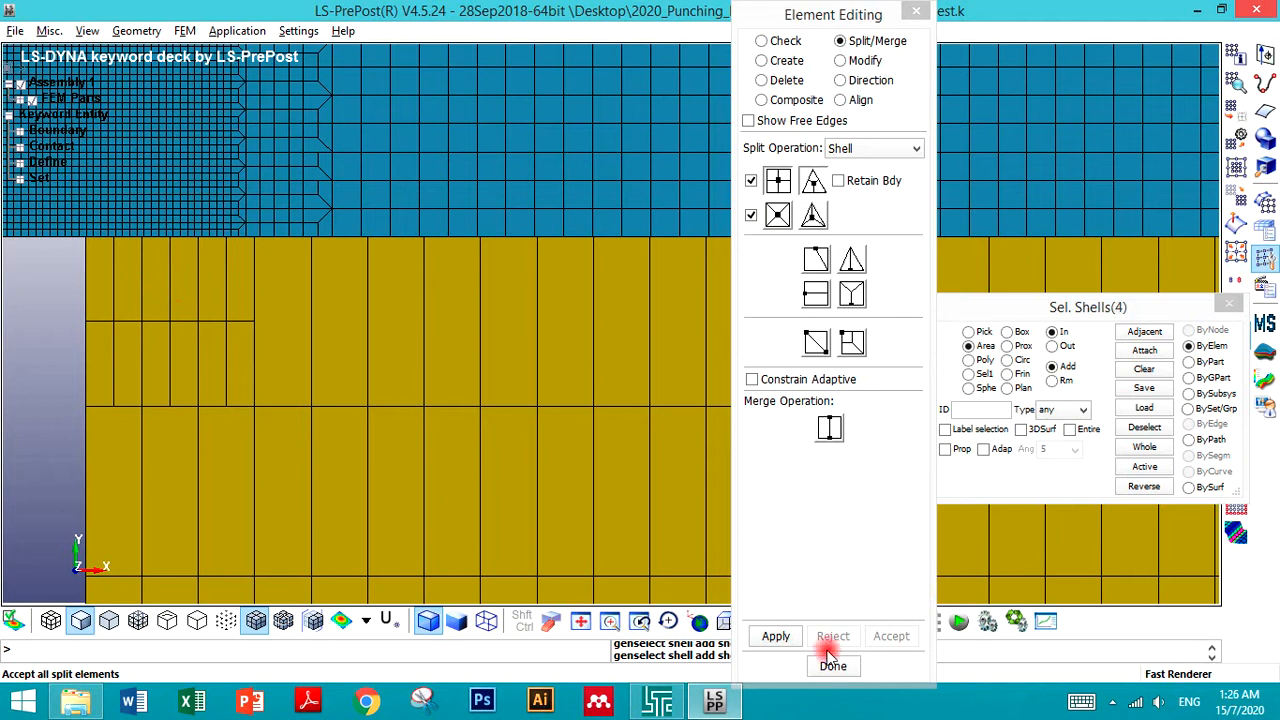
left_click(776, 636)
left_click(891, 636)
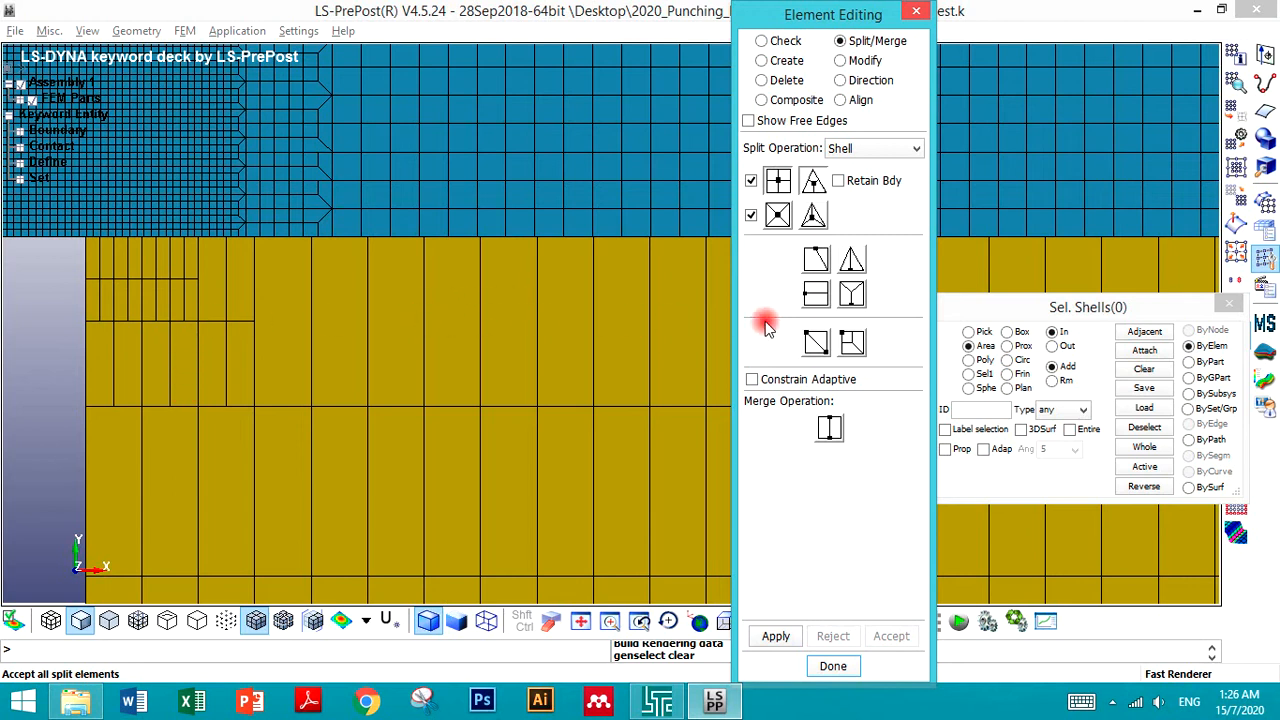
- Create transition splits on the coarse elements beside the refined corner region and accept them
left_click(850, 340)
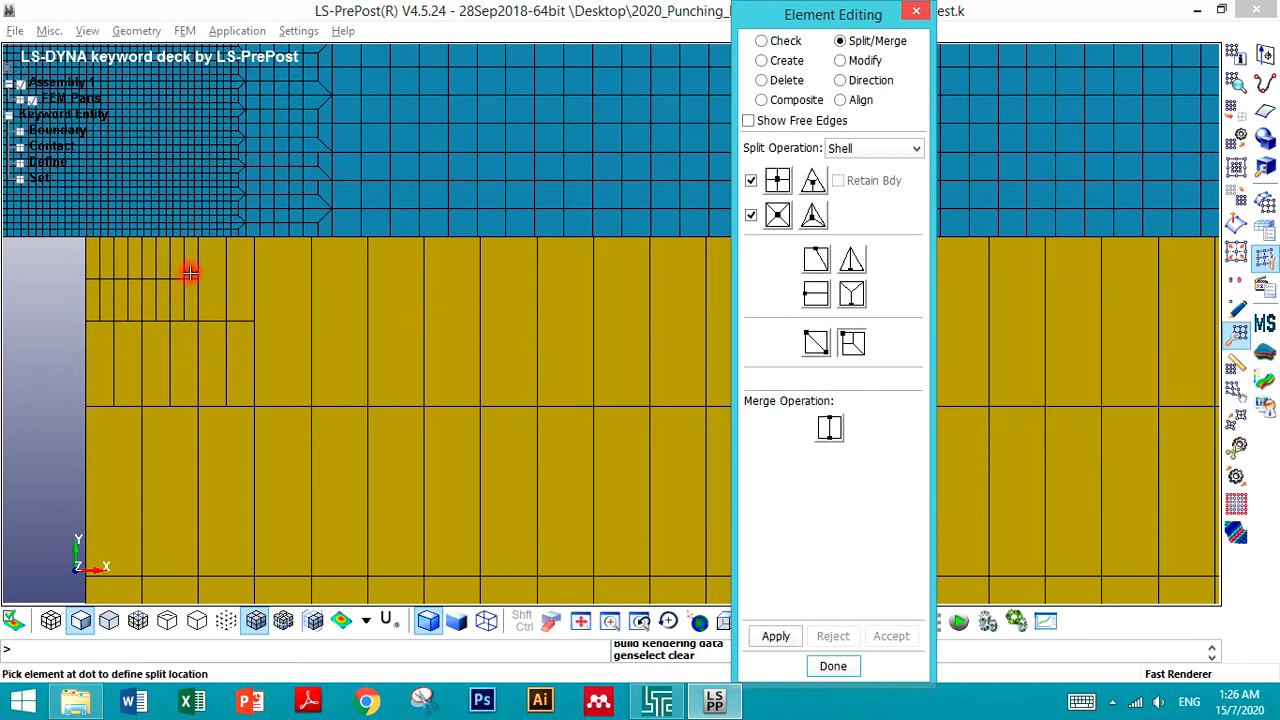
left_click(206, 257)
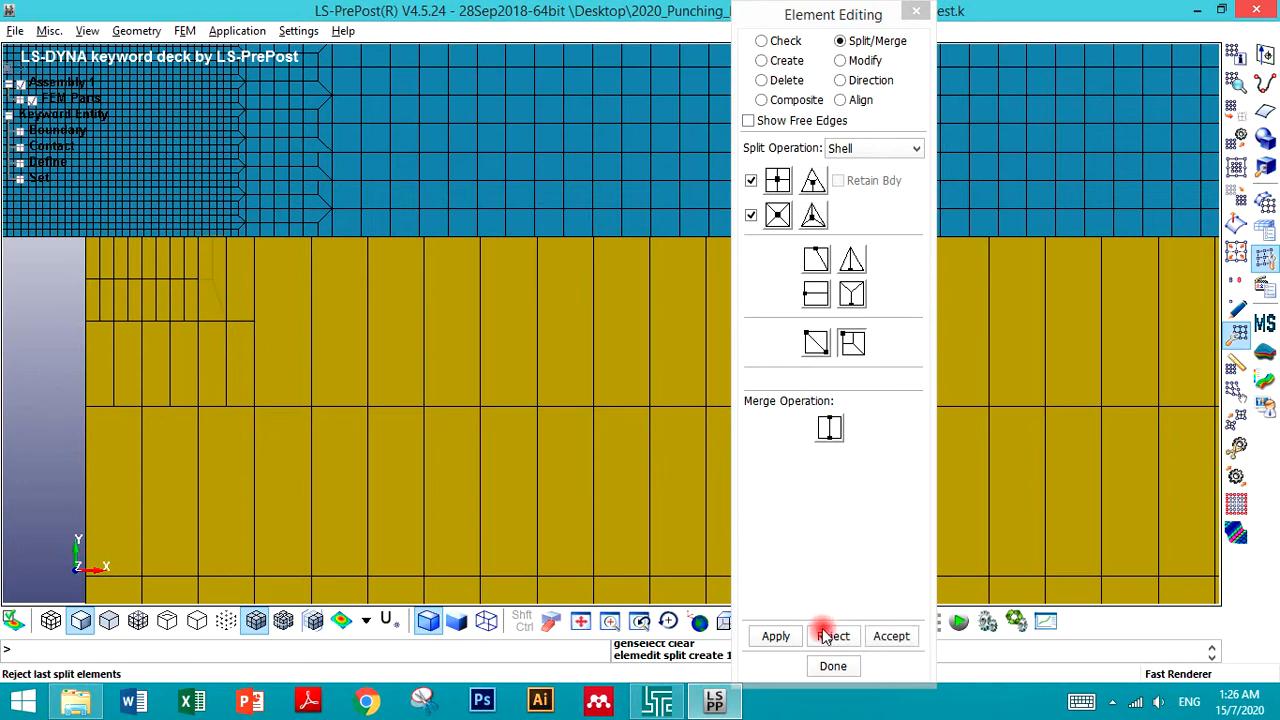
left_click(891, 636)
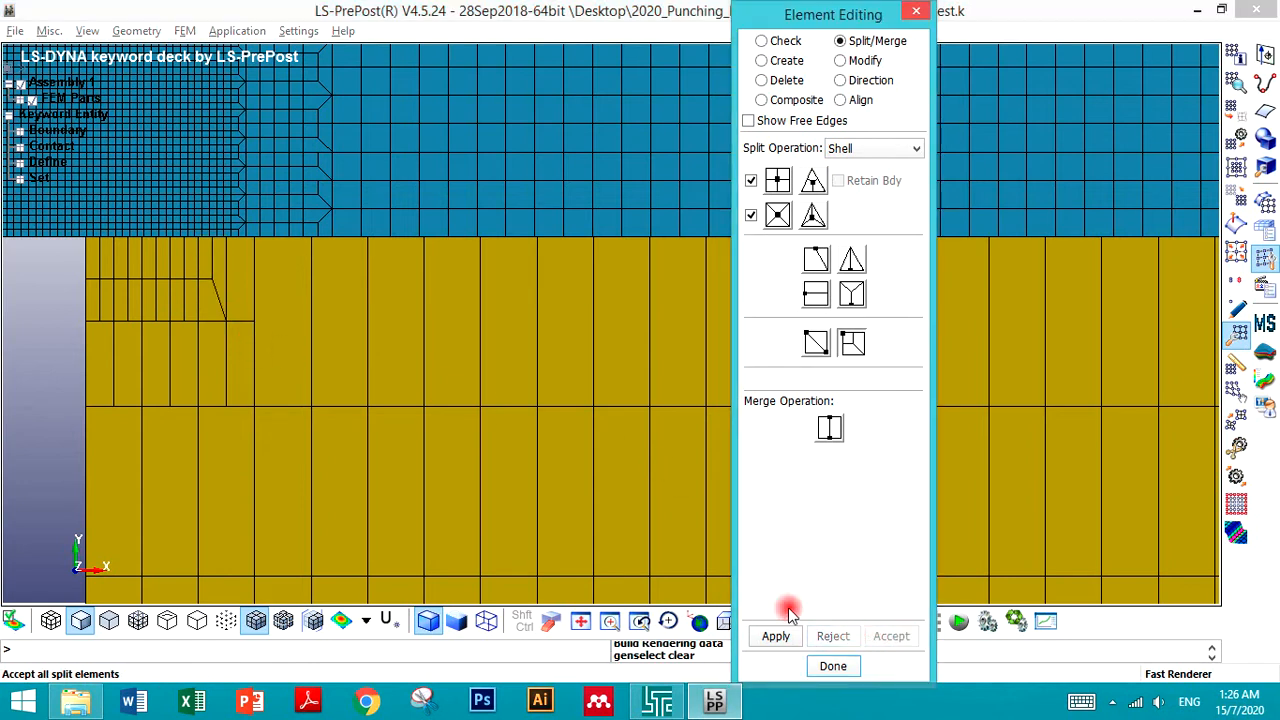
left_click(266, 291)
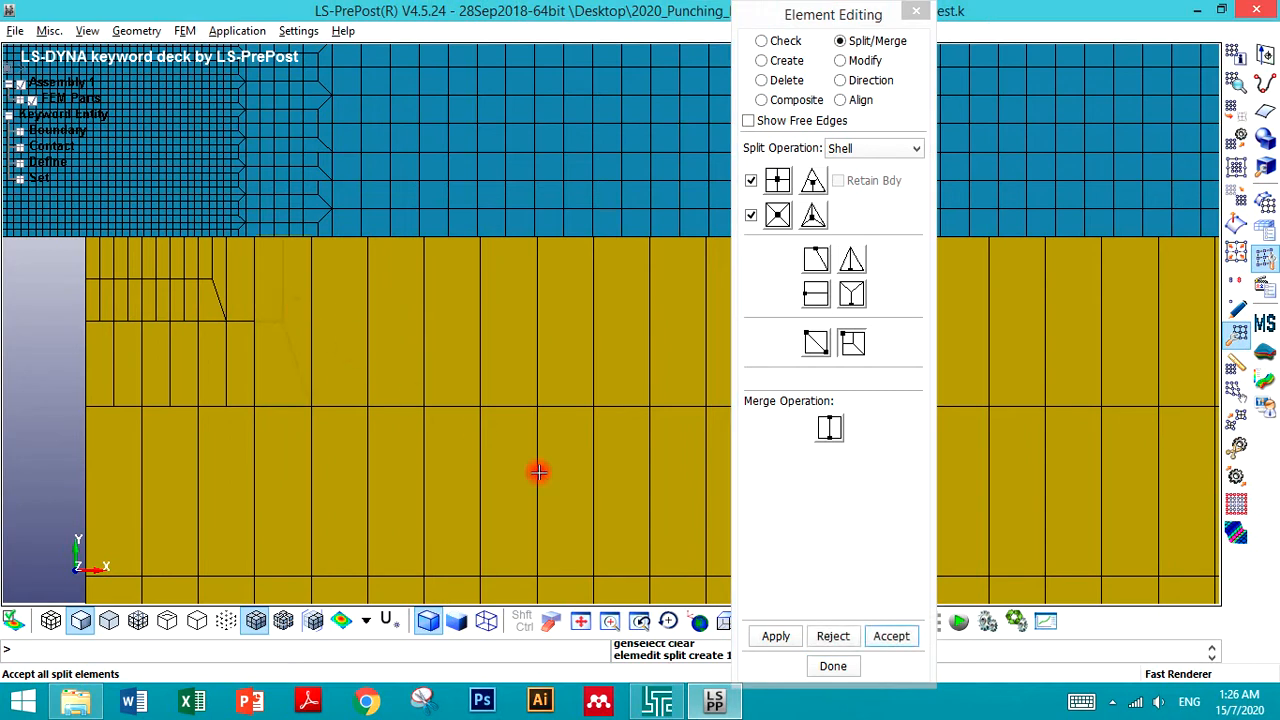
left_click(889, 637)
- Add transition splits to the lower-left coarse elements of the yellow part and accept them
left_click(99, 430)
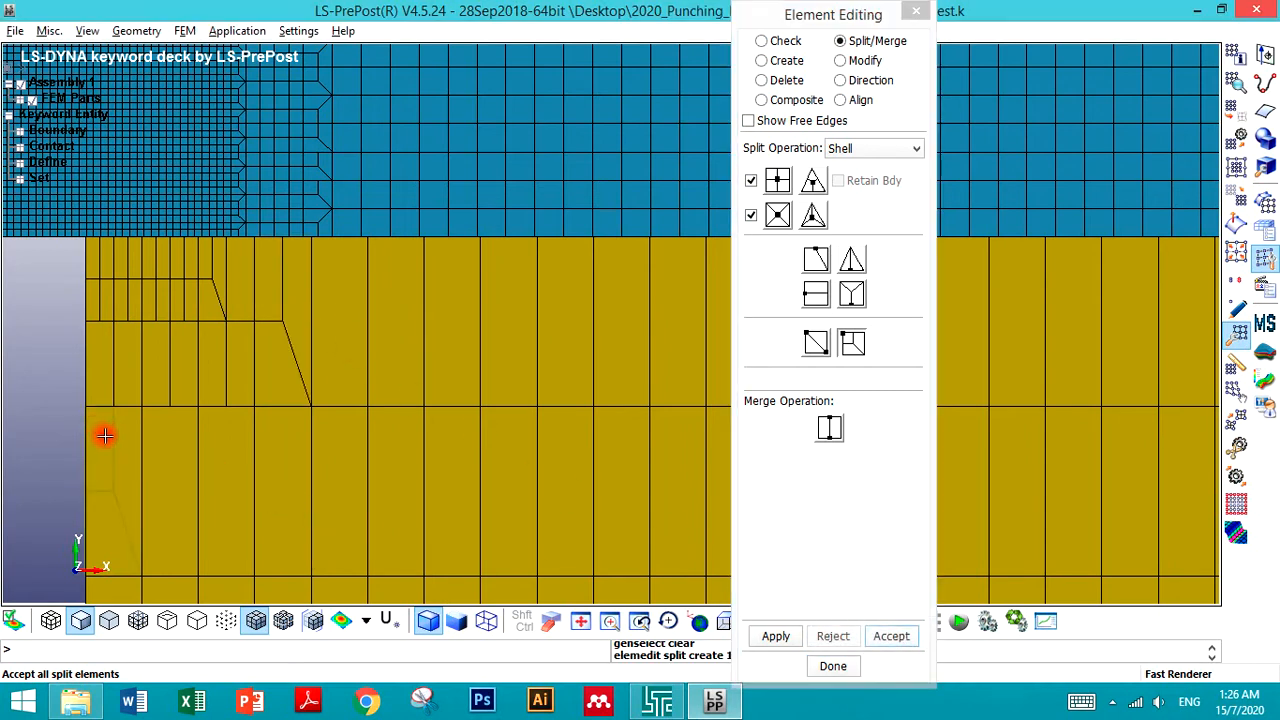
left_click(880, 636)
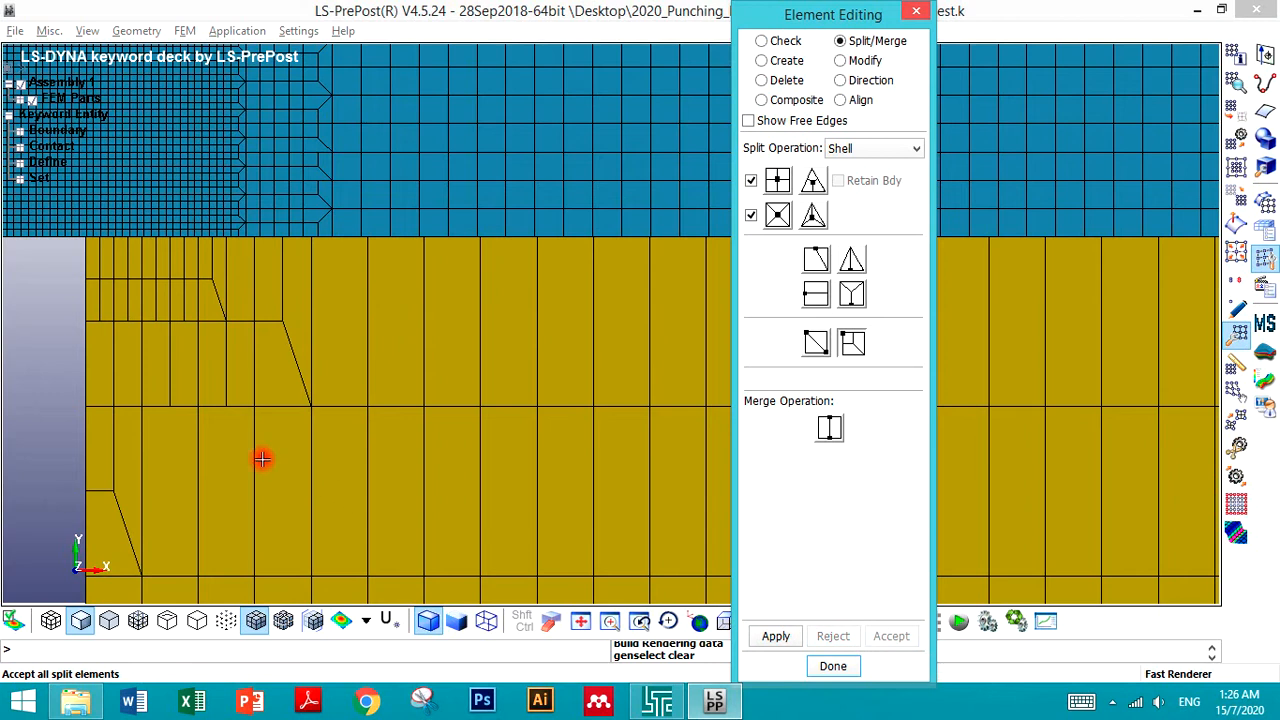
left_click(207, 428)
left_click(208, 430)
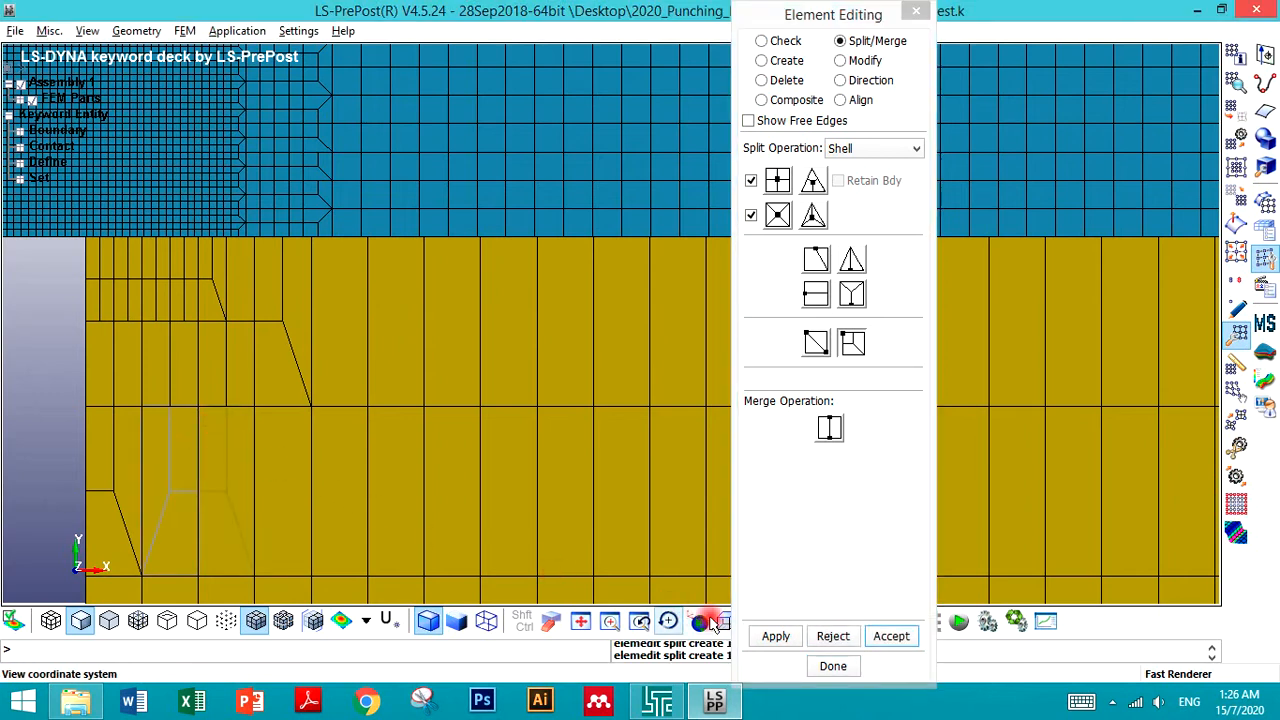
left_click(890, 636)
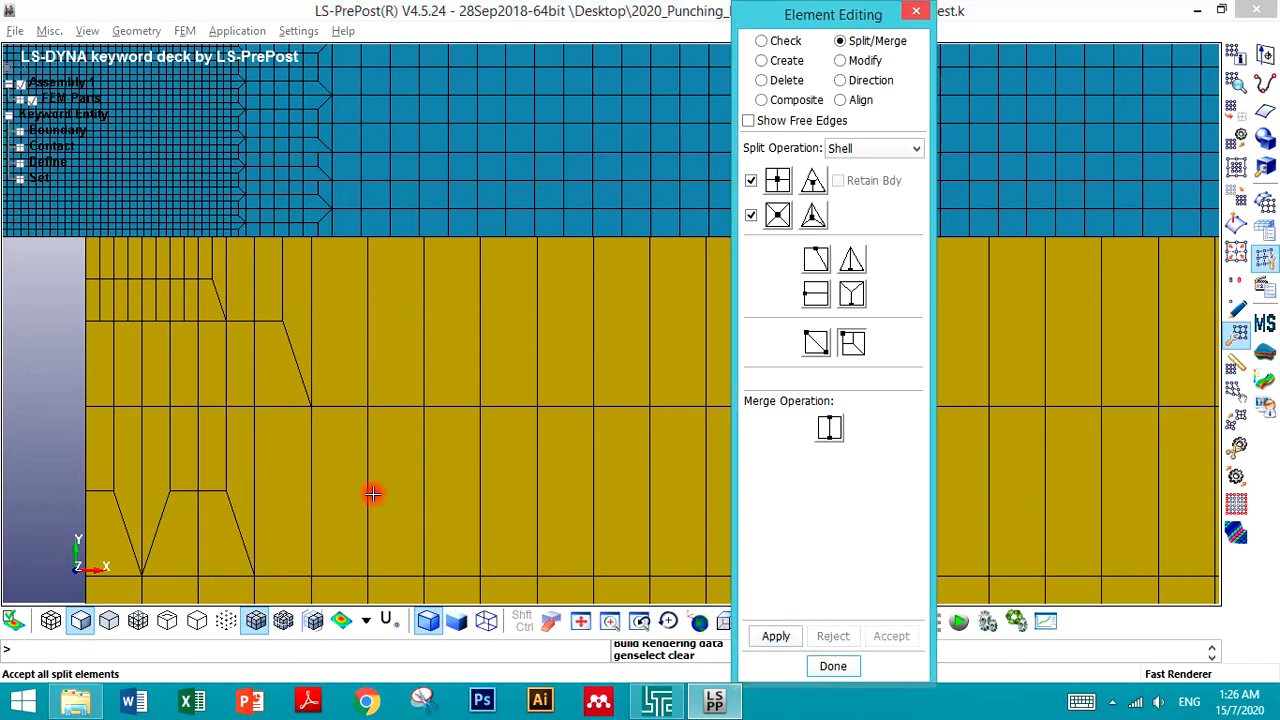
- Try transition splits on the small elements beneath the refined corner rows
left_click(100, 350)
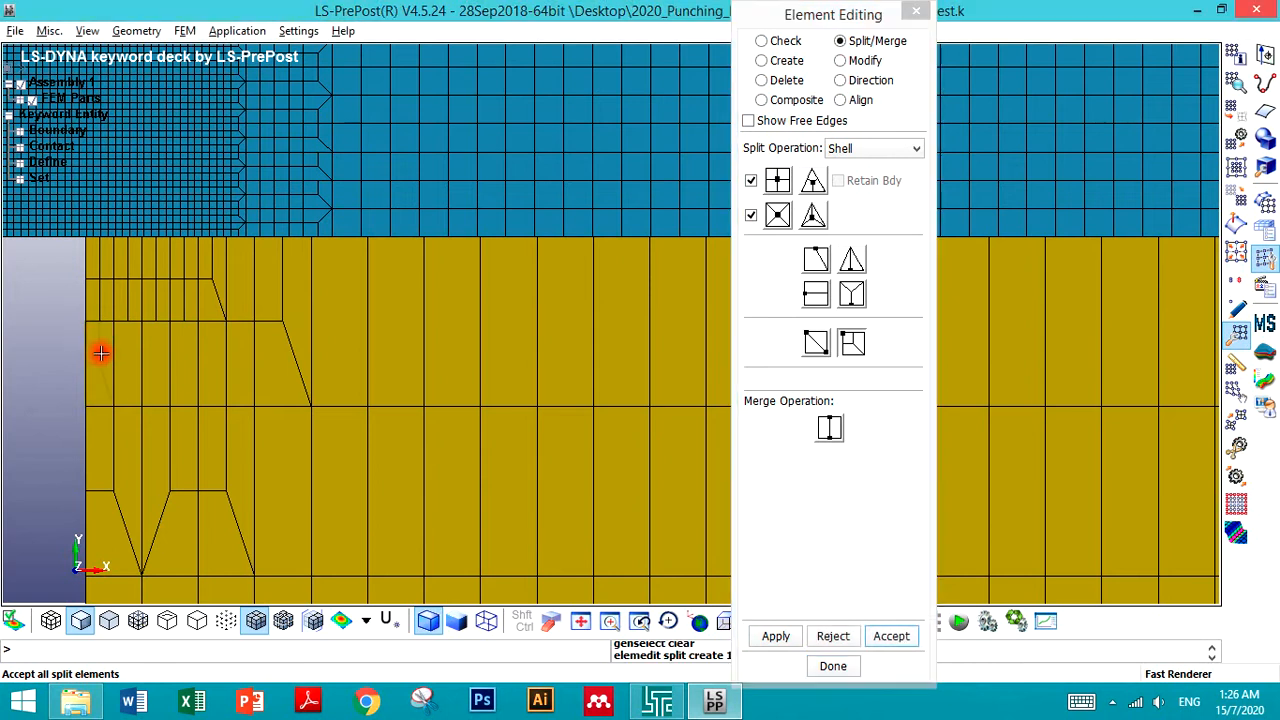
left_click(158, 336)
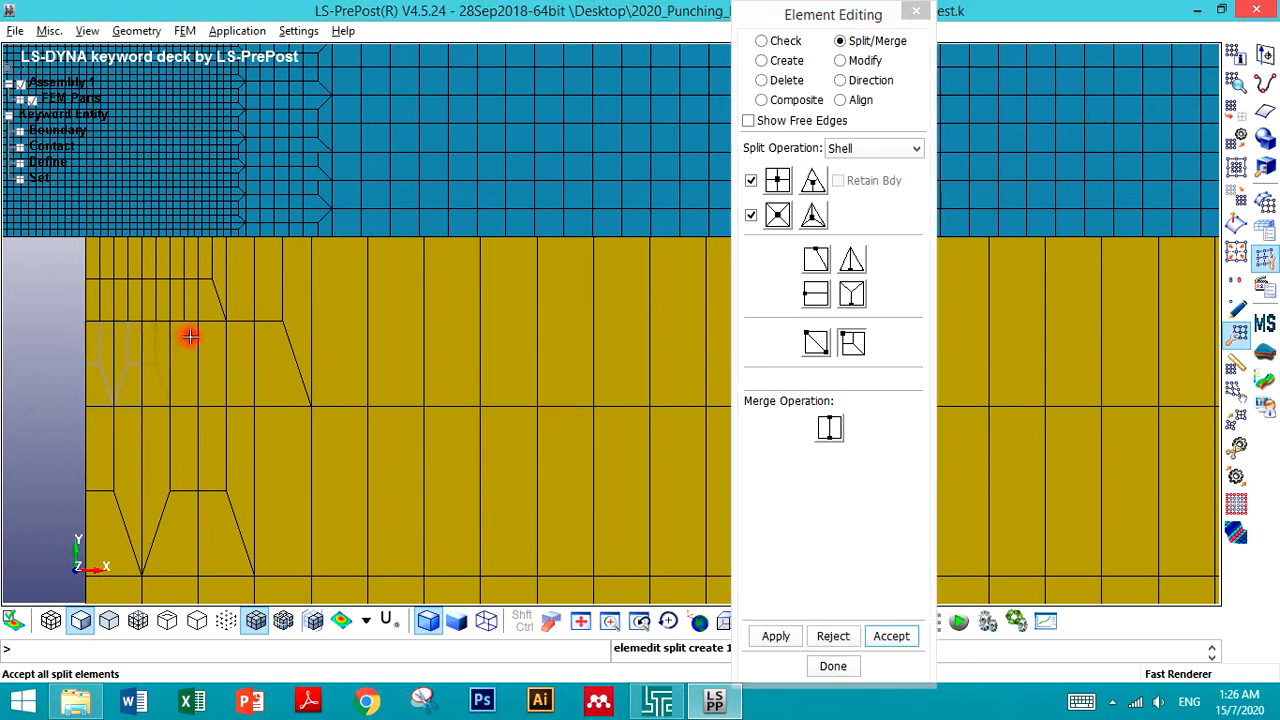
left_click(190, 338)
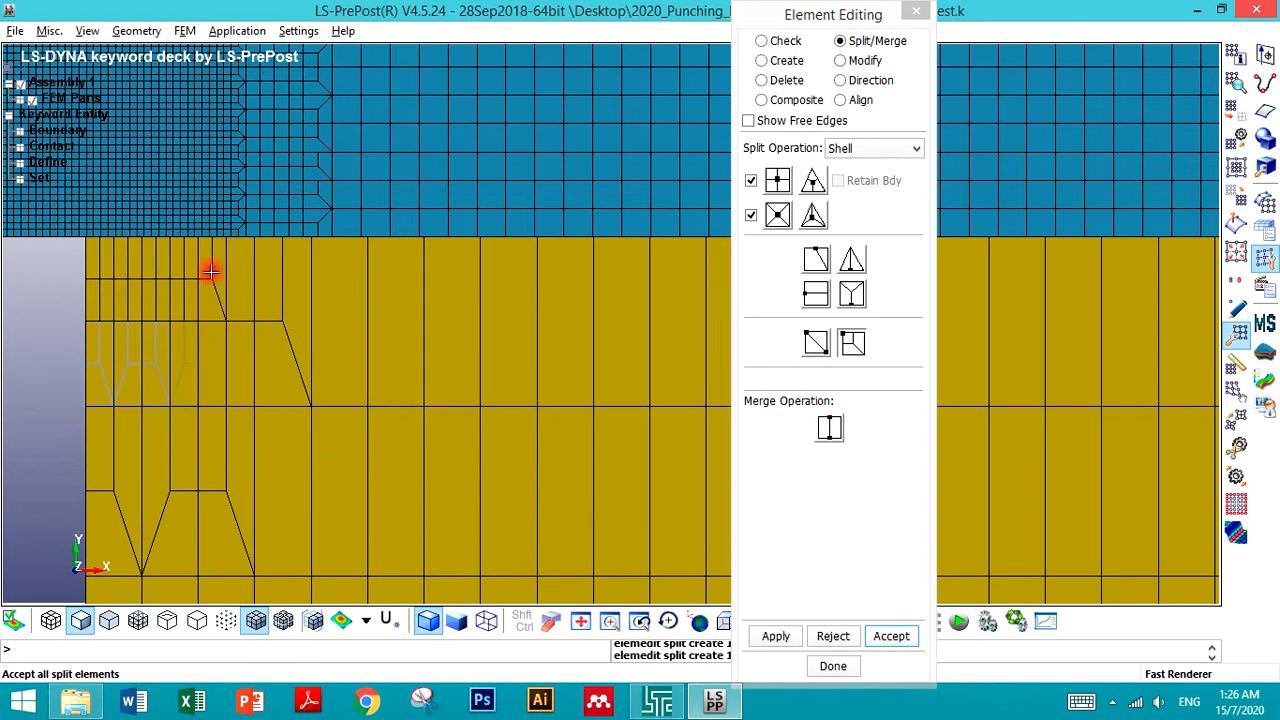
left_click(834, 640)
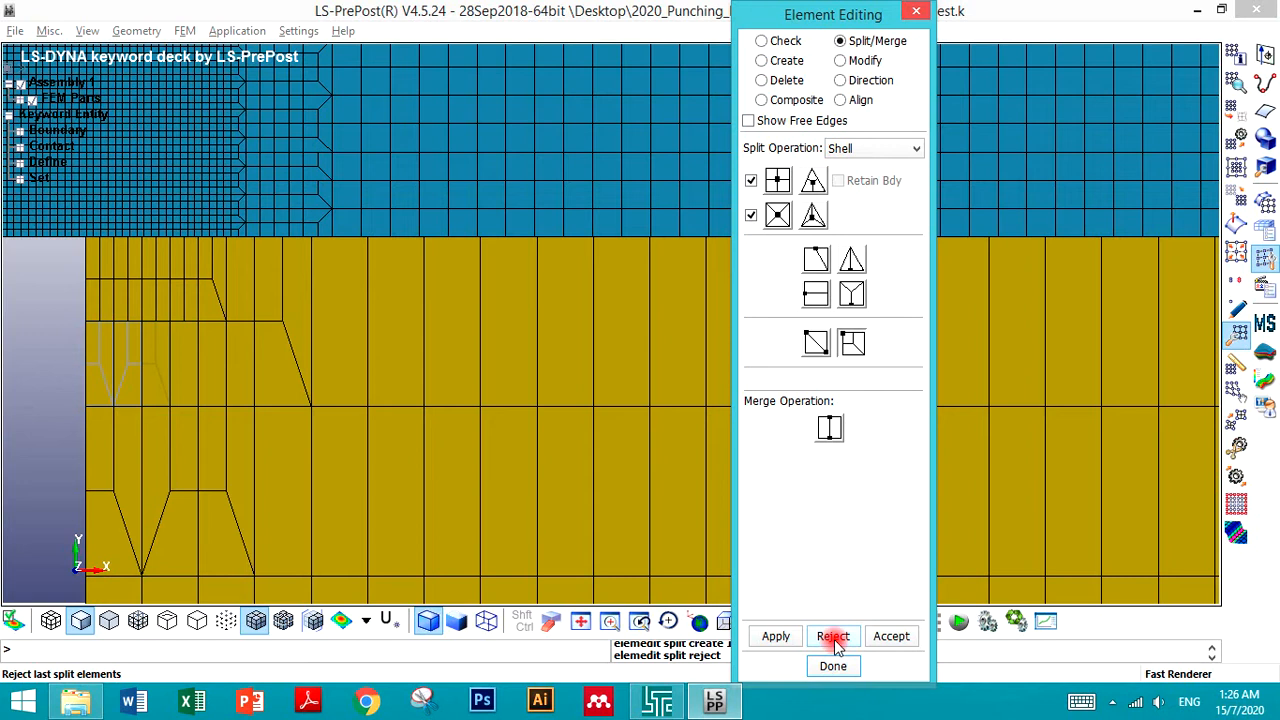
left_click(833, 637)
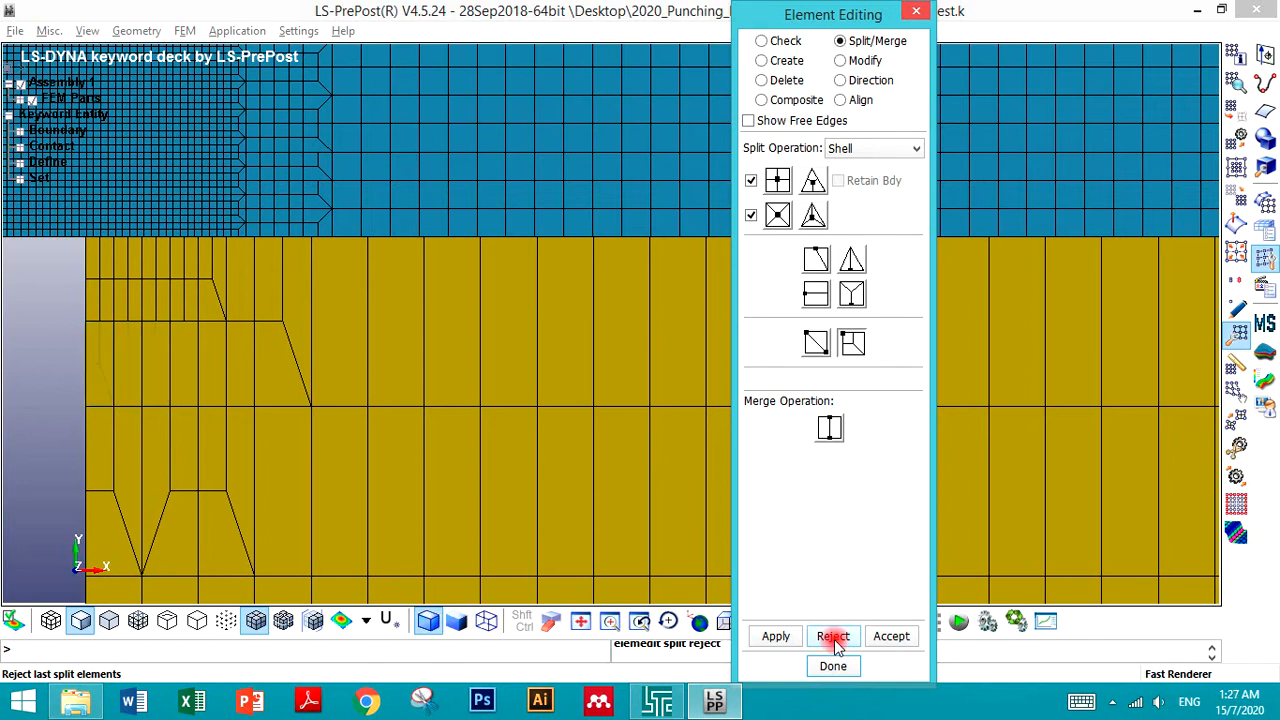
- Try transition splits again on the small elements beneath the refined corner rows
left_click(184, 342)
left_click(137, 340)
left_click(106, 340)
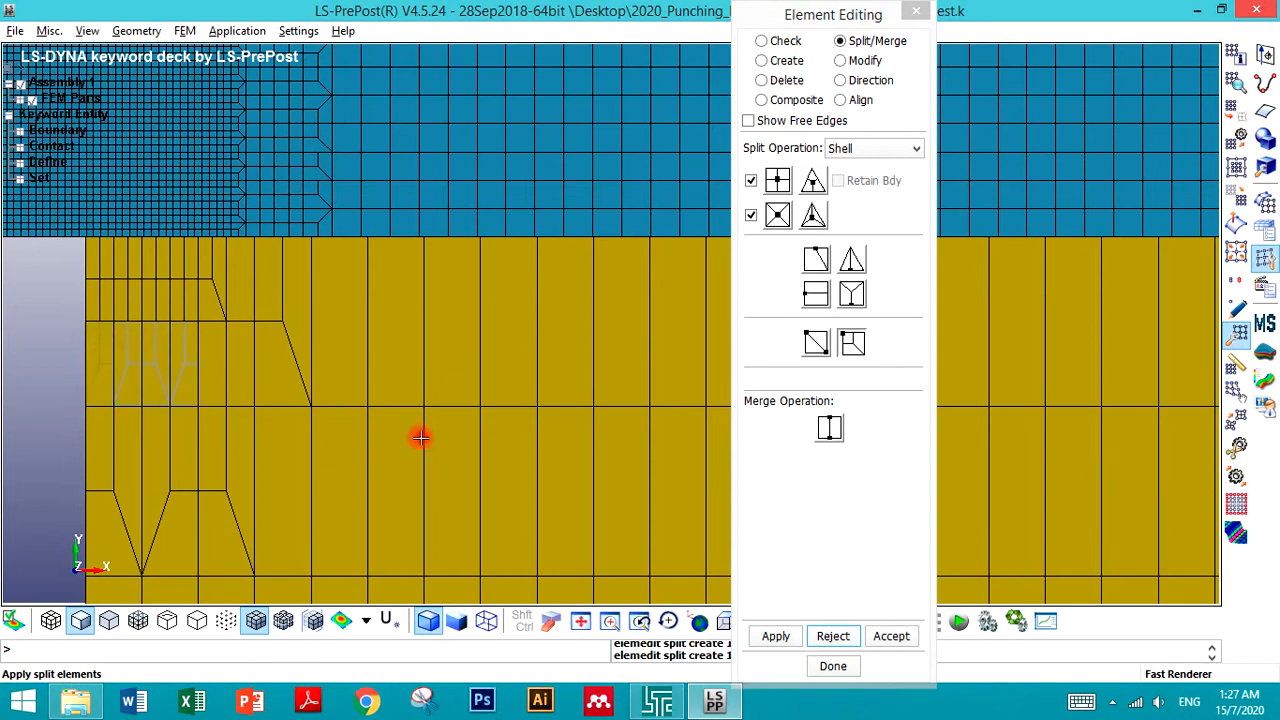
left_click(833, 637)
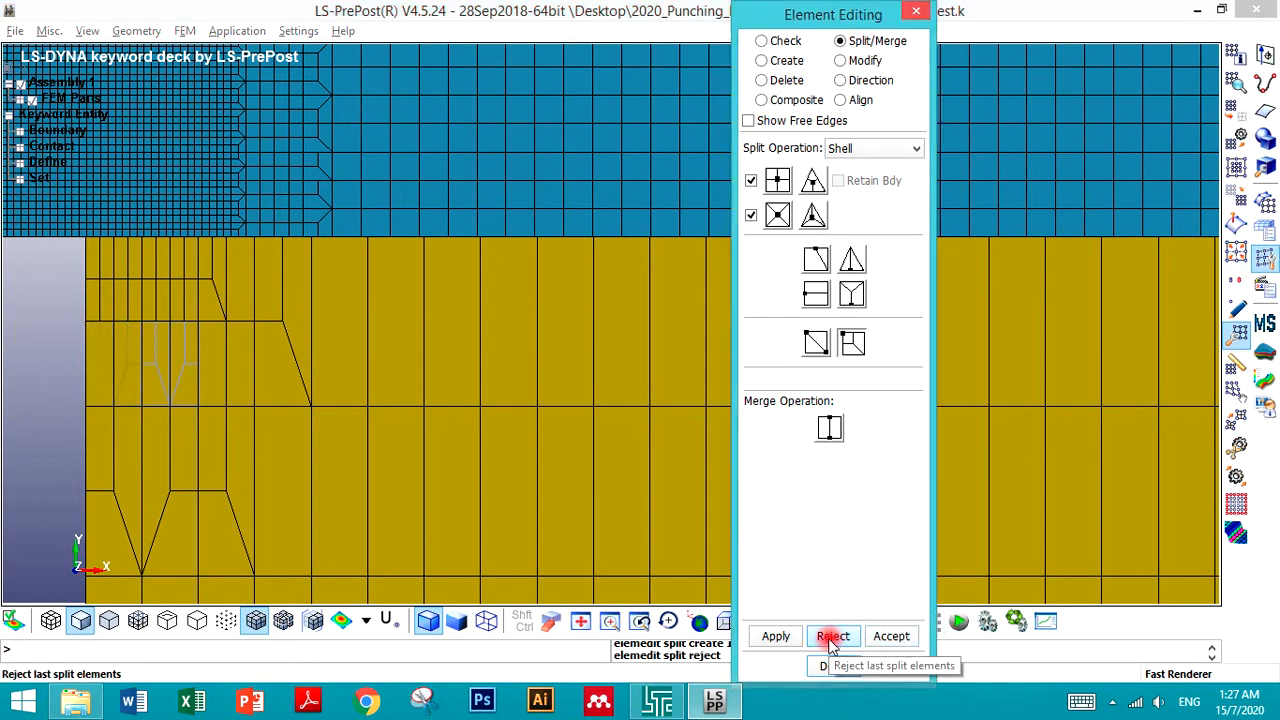
left_click(94, 330)
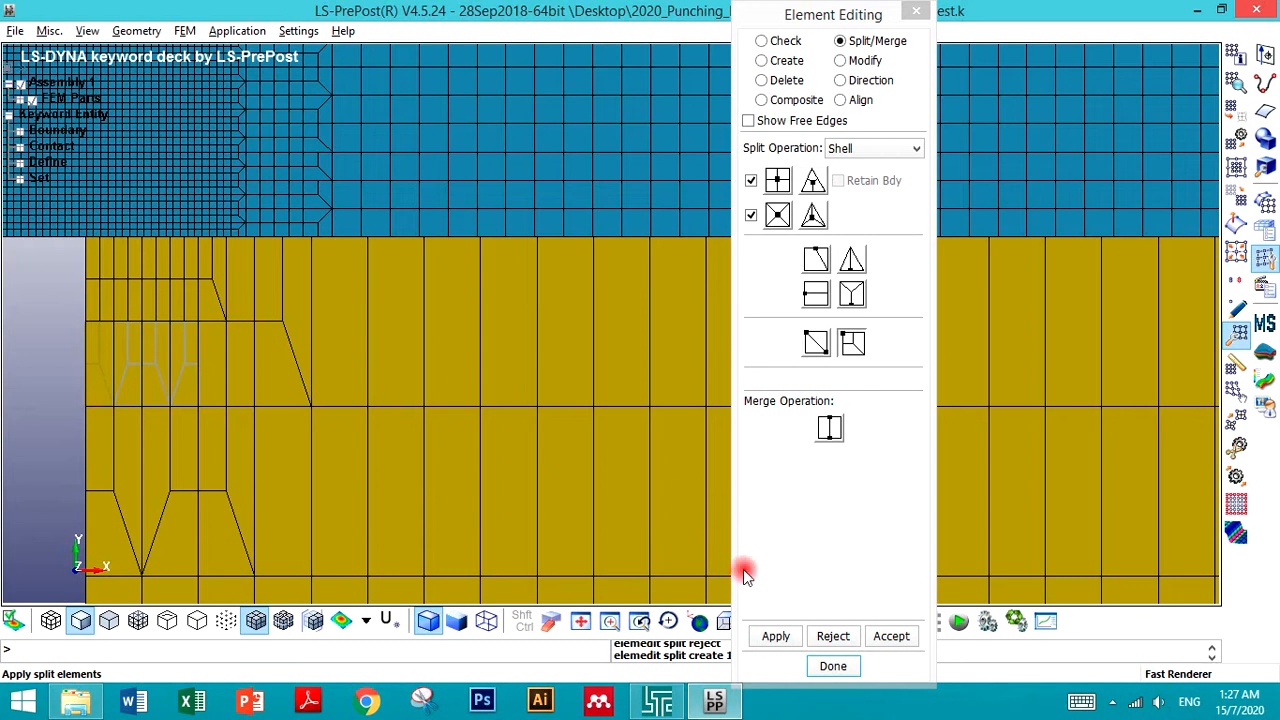
left_click(849, 641)
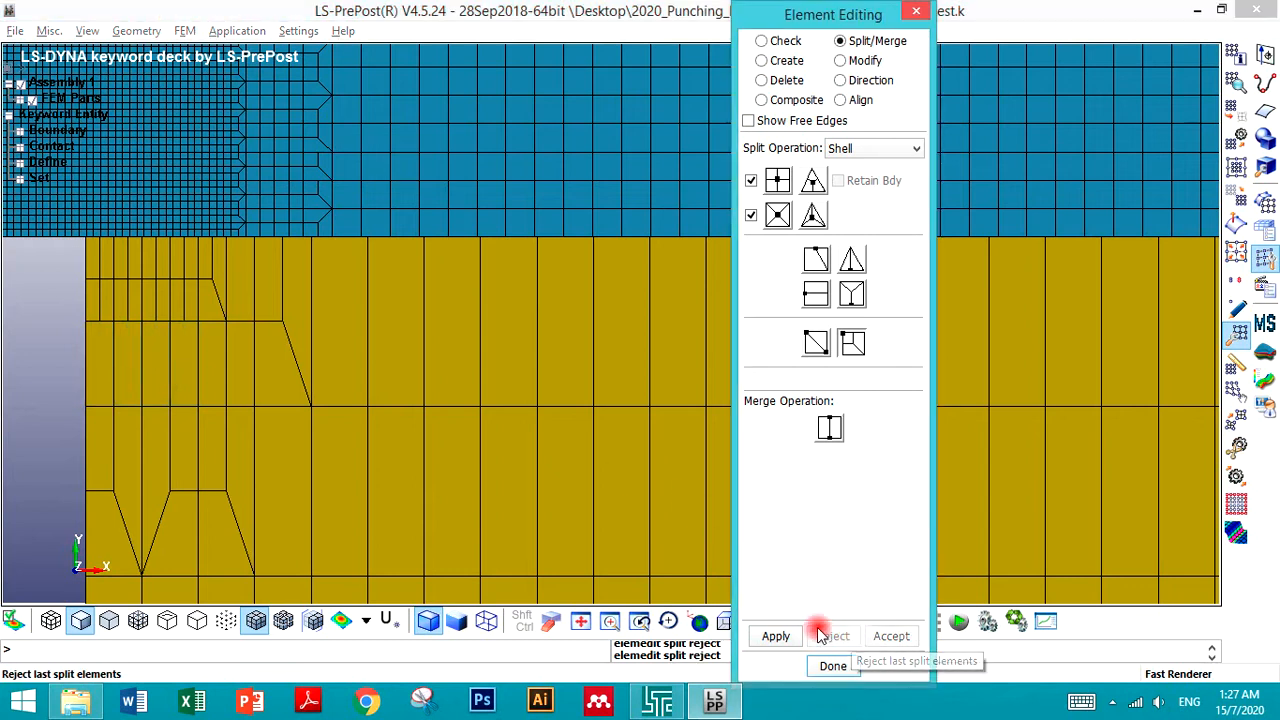
- Split the small elements beneath the refined corner rows into transition elements and accept them
left_click(170, 335)
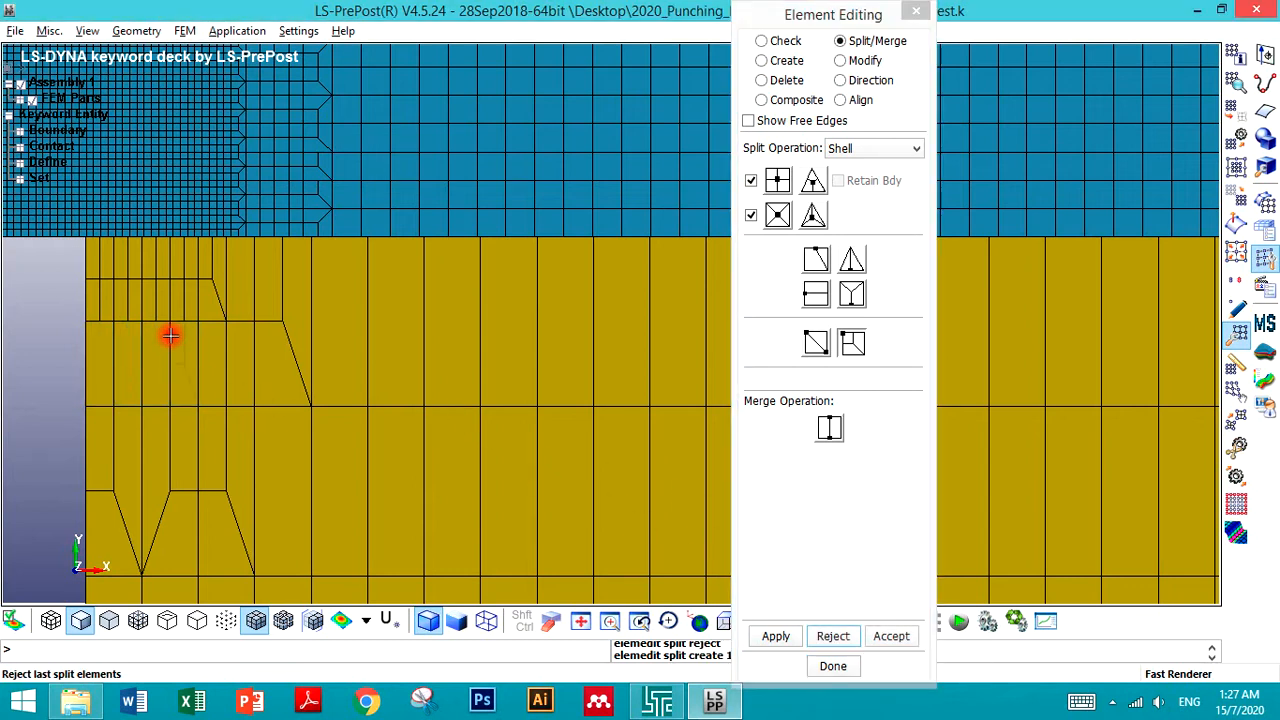
left_click(160, 338)
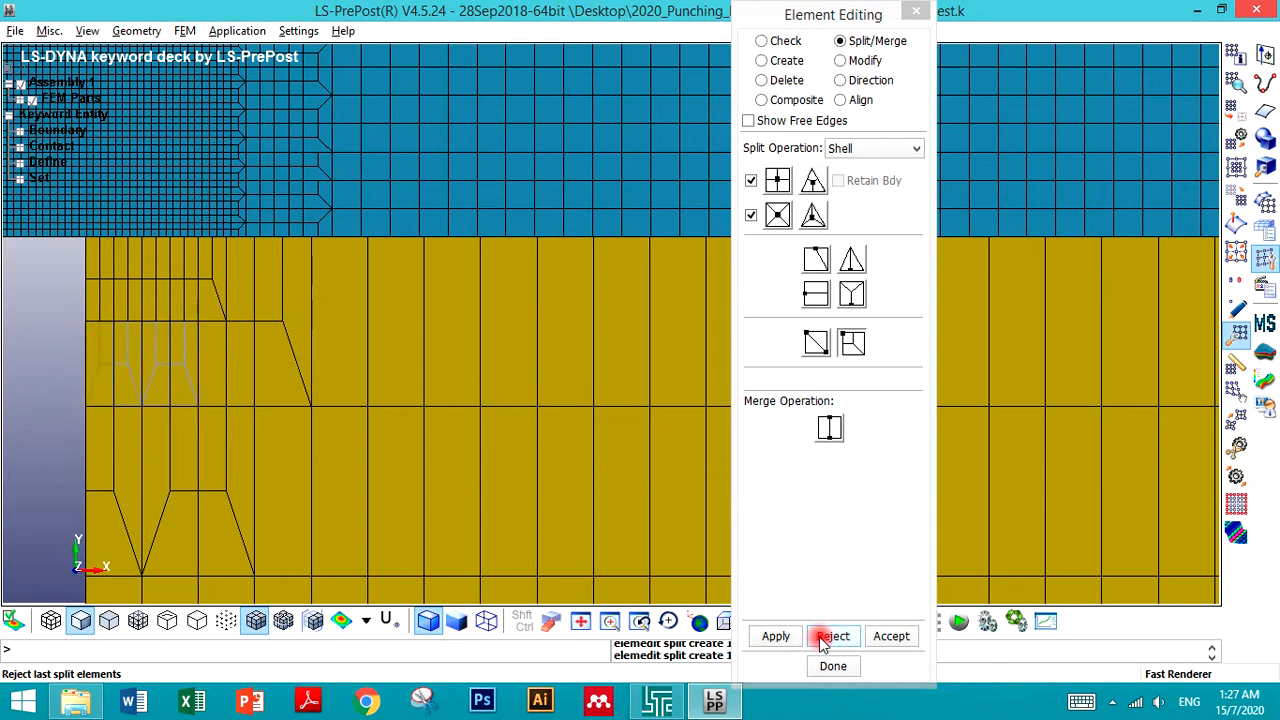
left_click(903, 642)
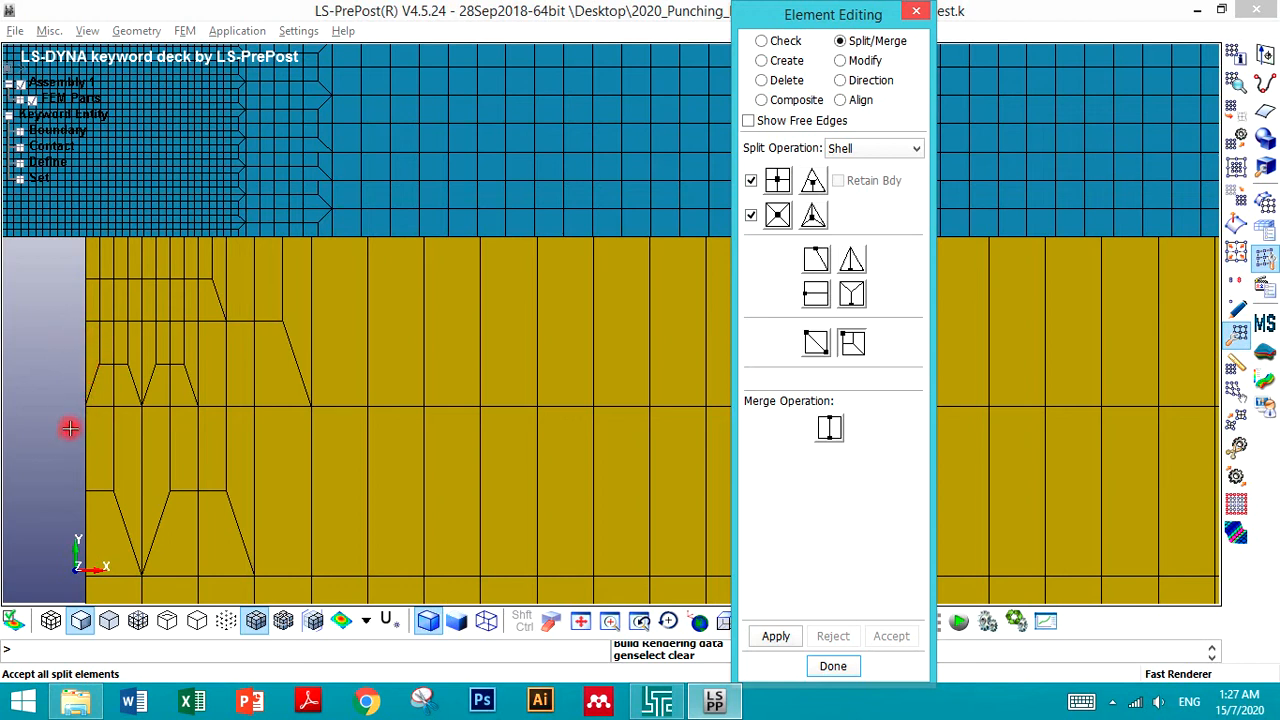
- Split the red punch's bottom-right corner element into four quad elements and accept the split
left_click(50, 405)
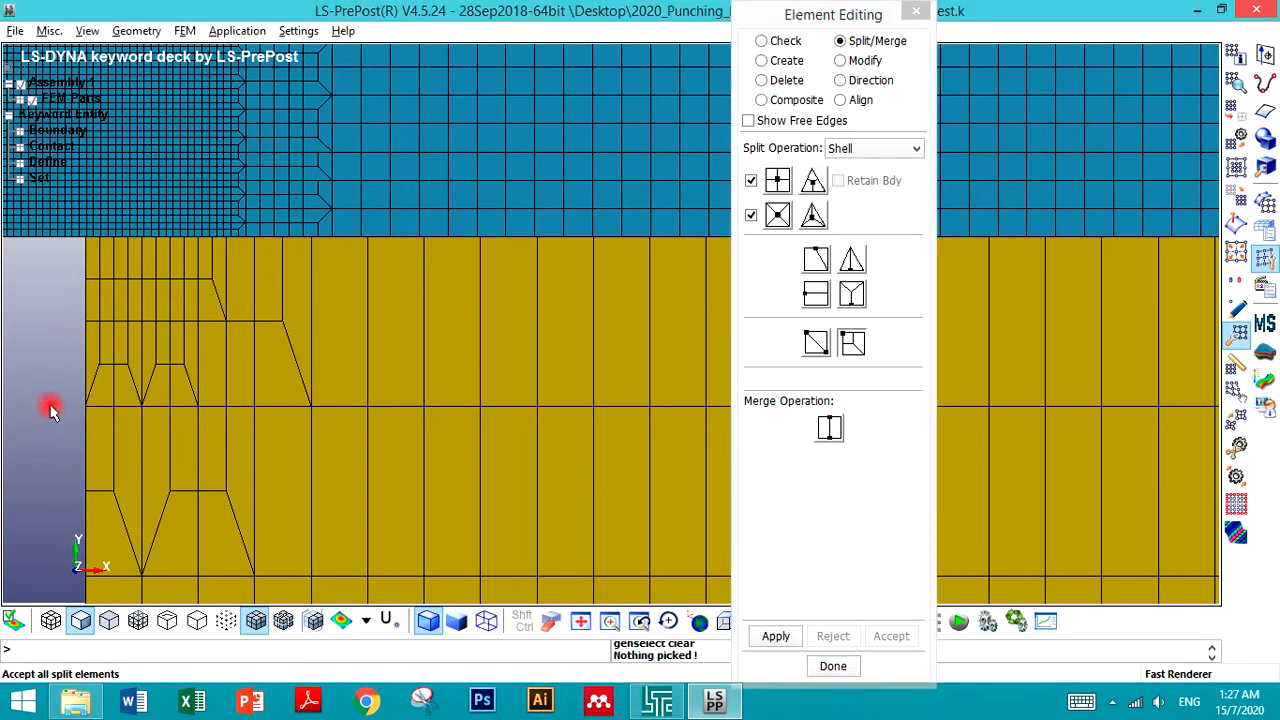
scroll(50, 405, "down", 2)
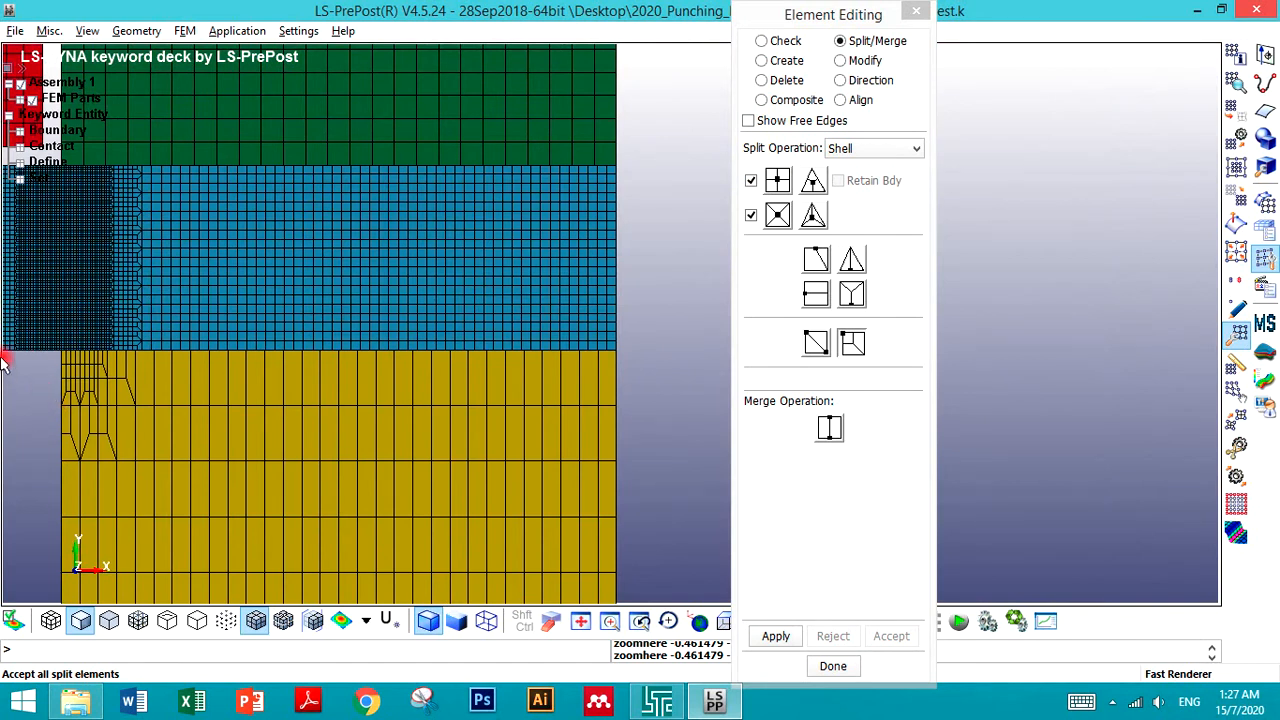
scroll(341, 415, "down", 2)
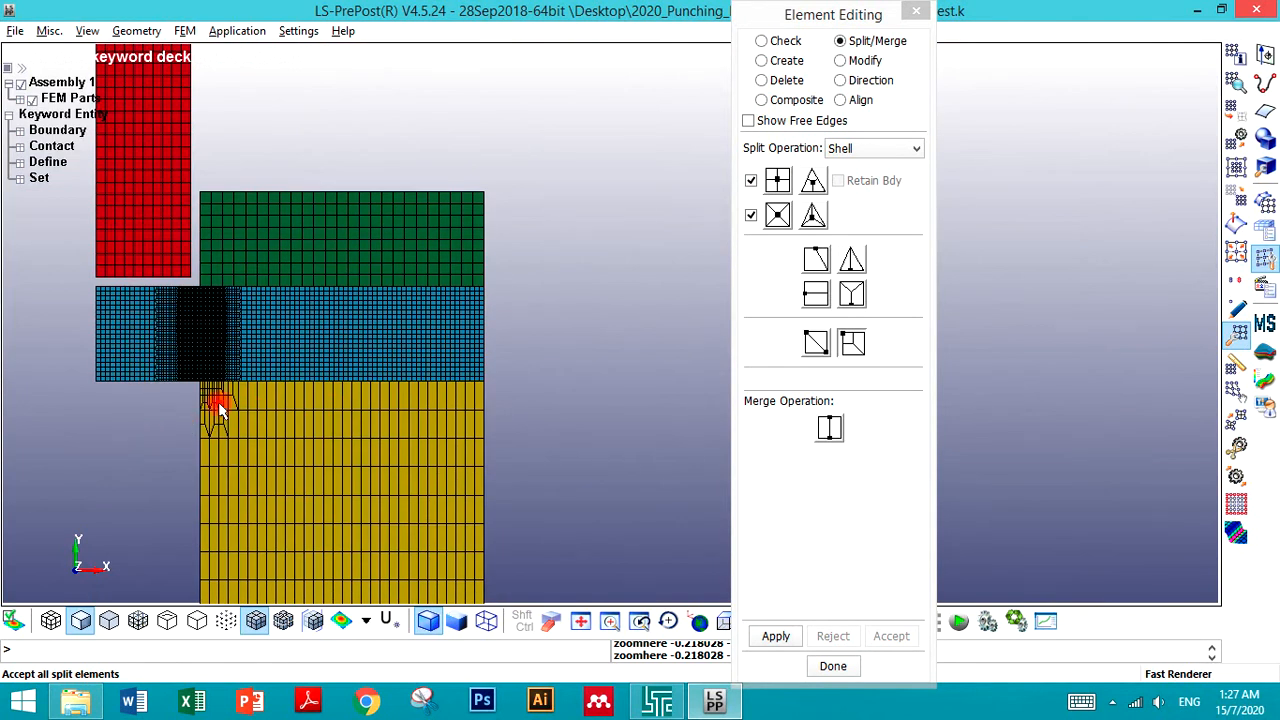
scroll(172, 278, "up", 5)
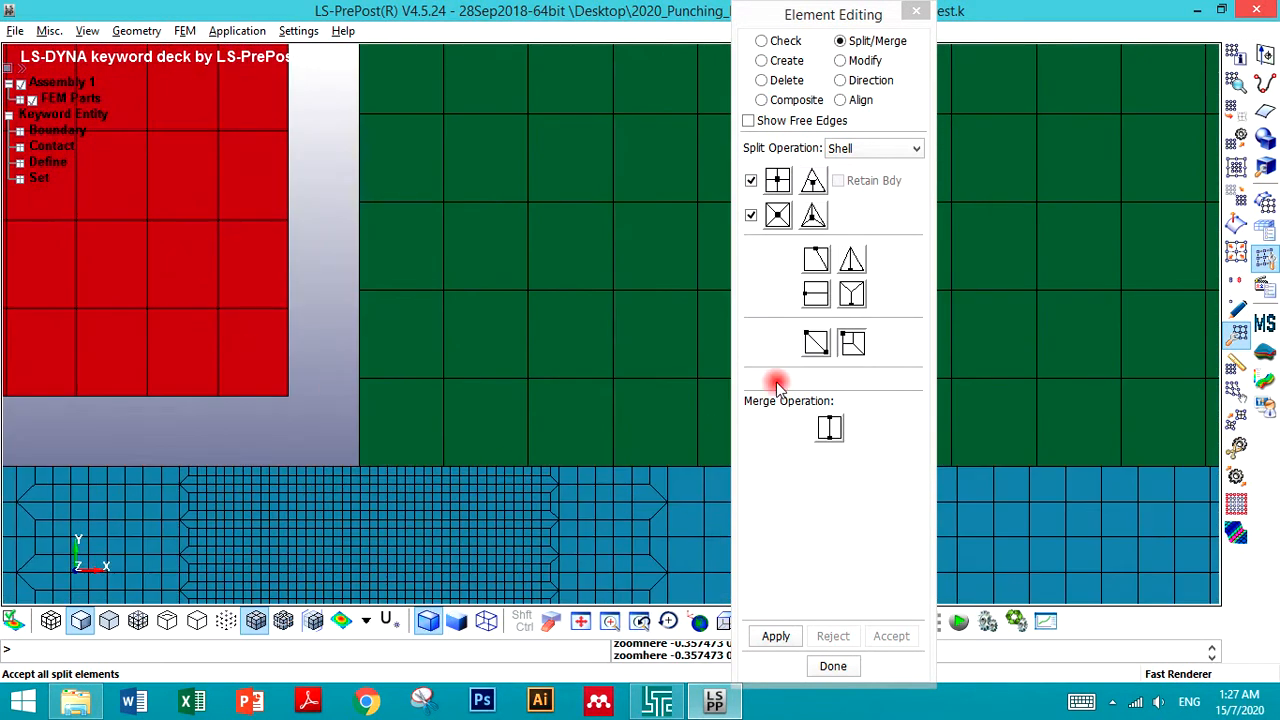
left_click(791, 262)
left_click(774, 218)
left_click(778, 181)
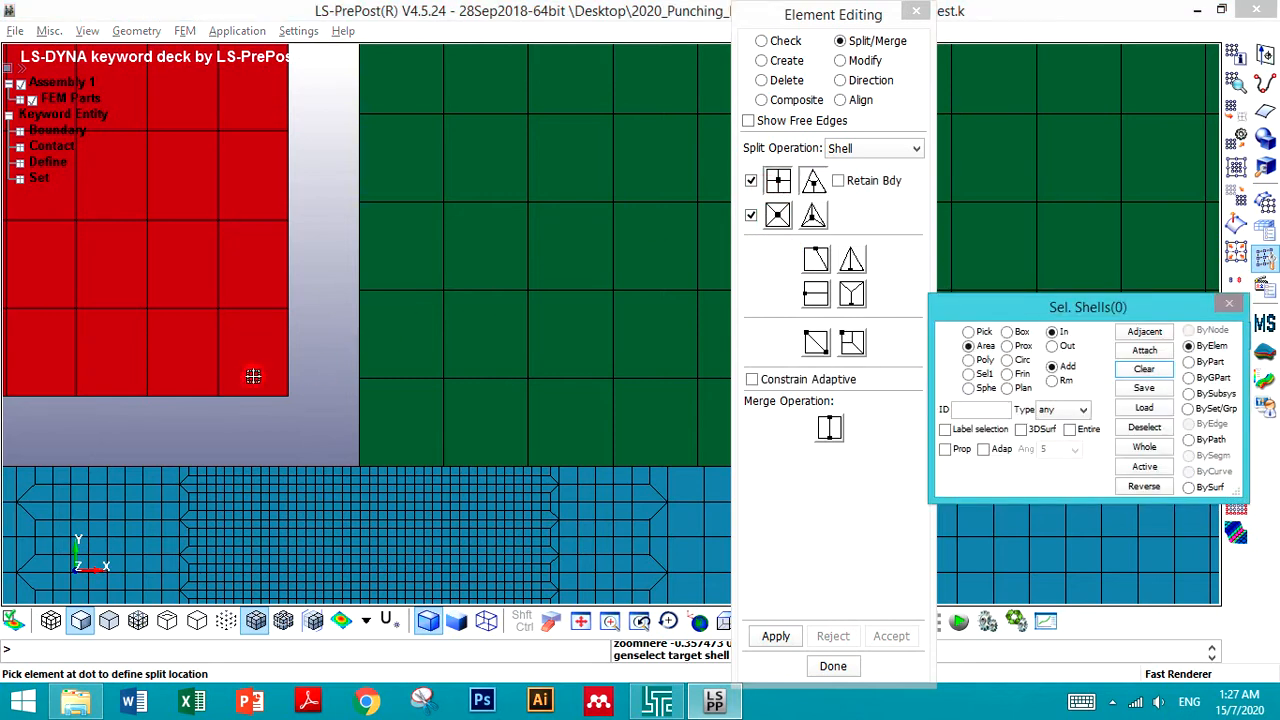
left_click(776, 636)
left_click(891, 637)
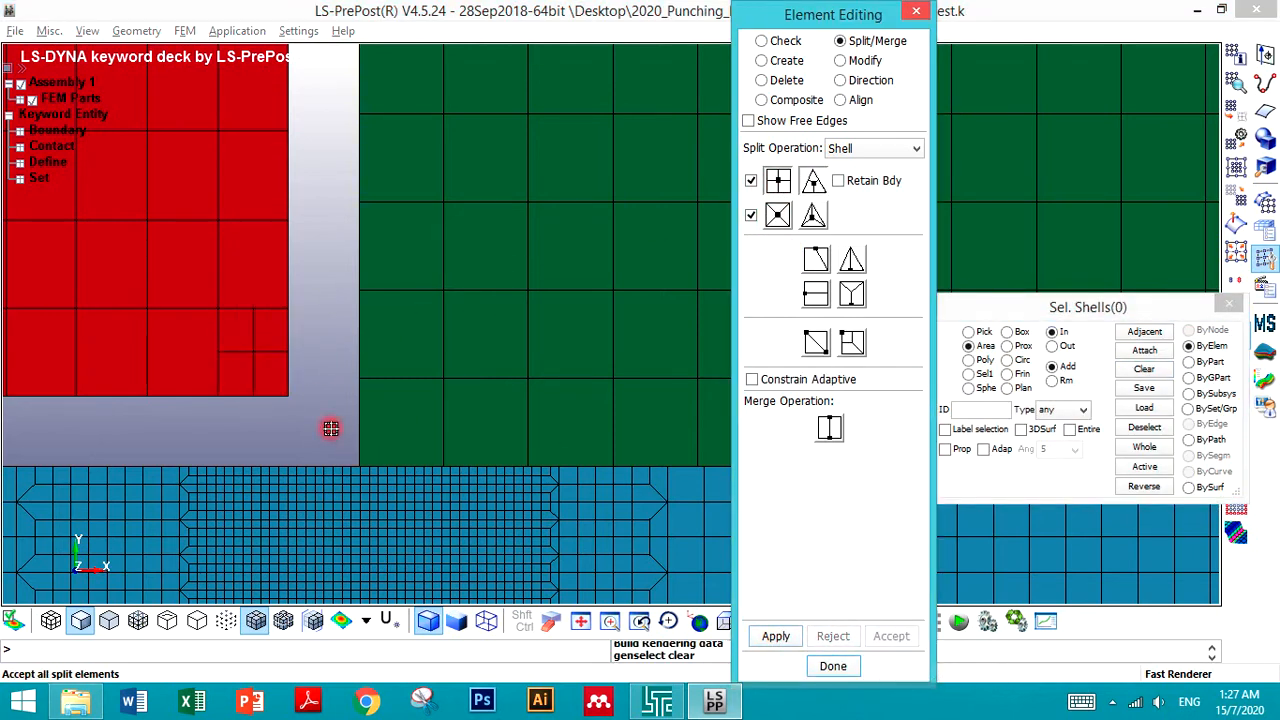
- Split the new small corner element of the red punch into four again and accept it
left_click(270, 376)
left_click(776, 636)
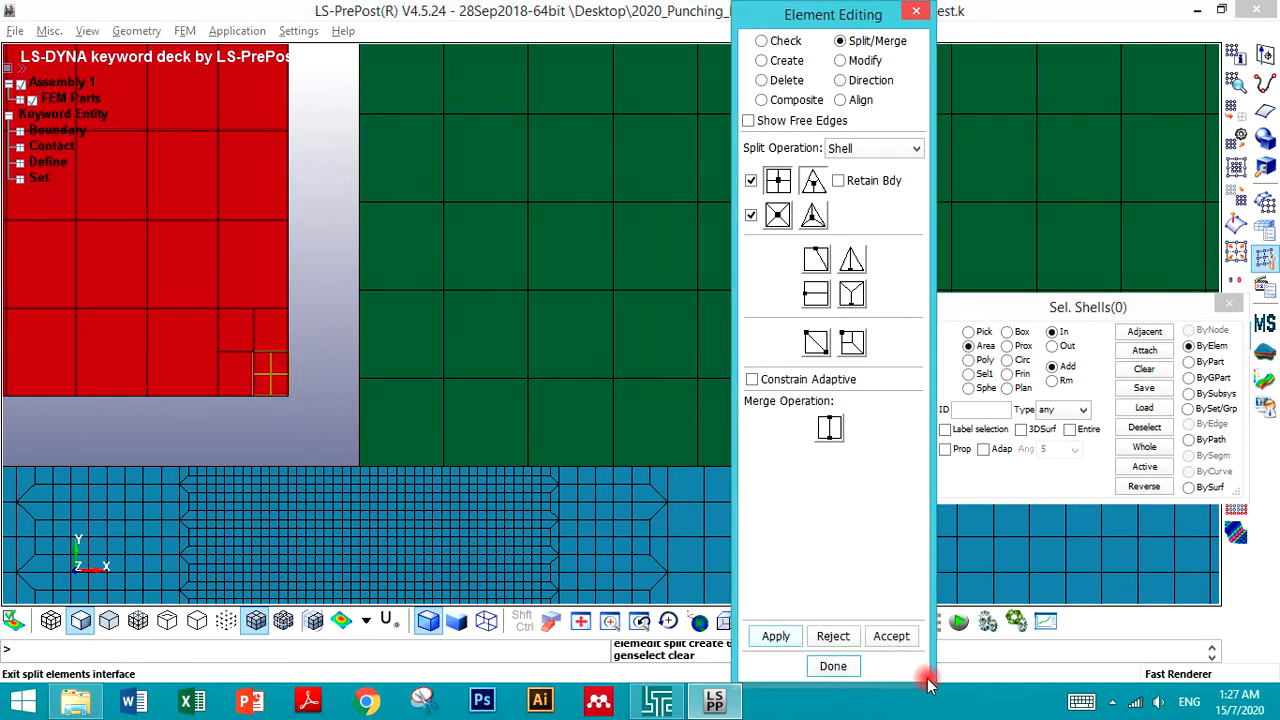
left_click(890, 636)
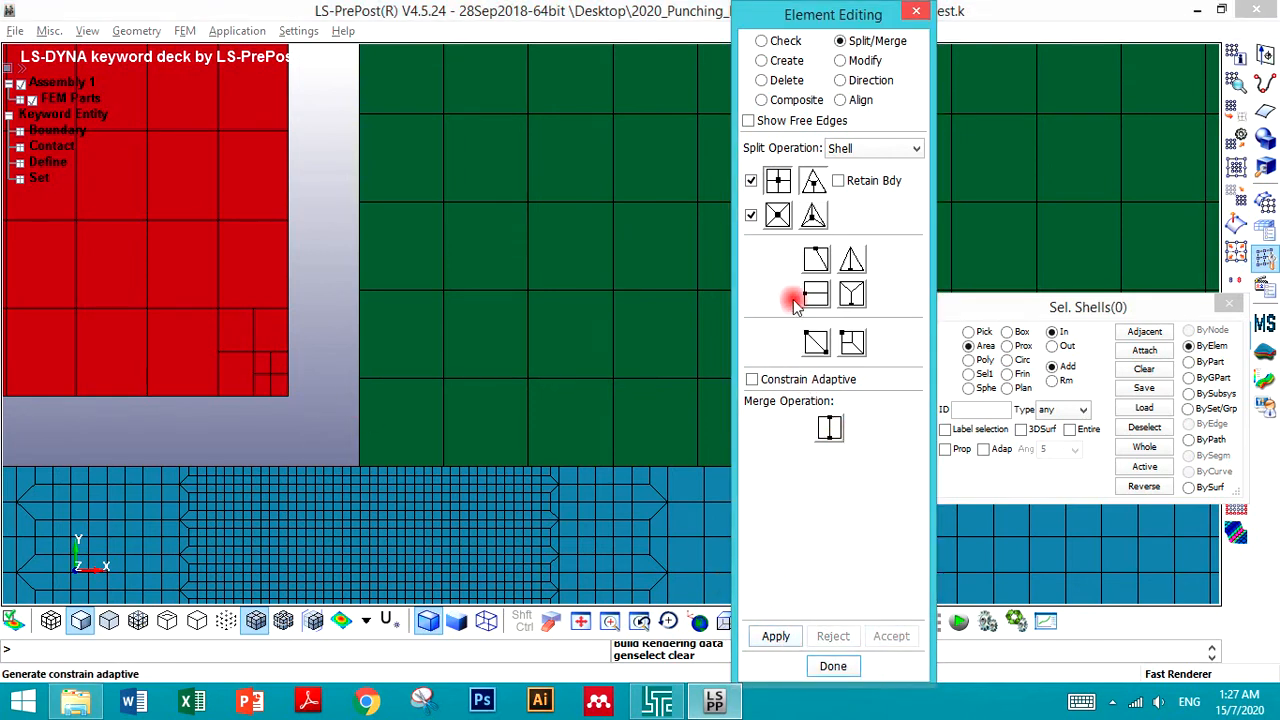
left_click(852, 343)
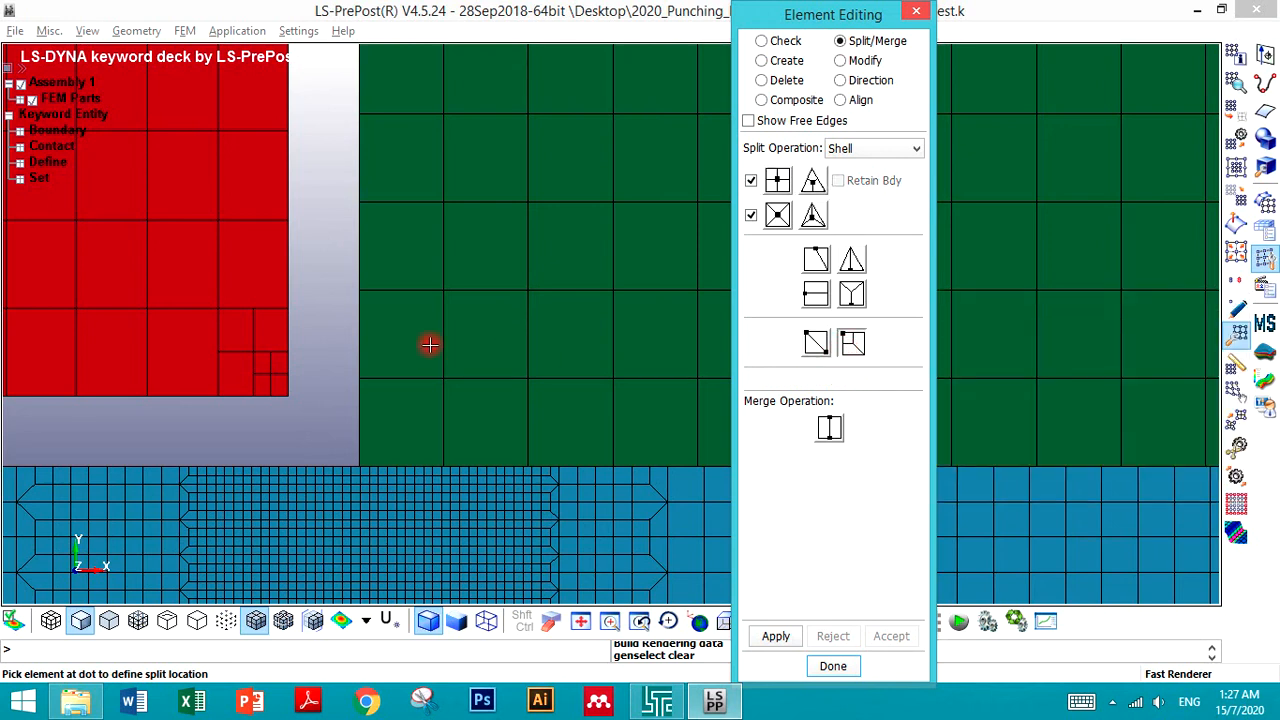
left_click(282, 344)
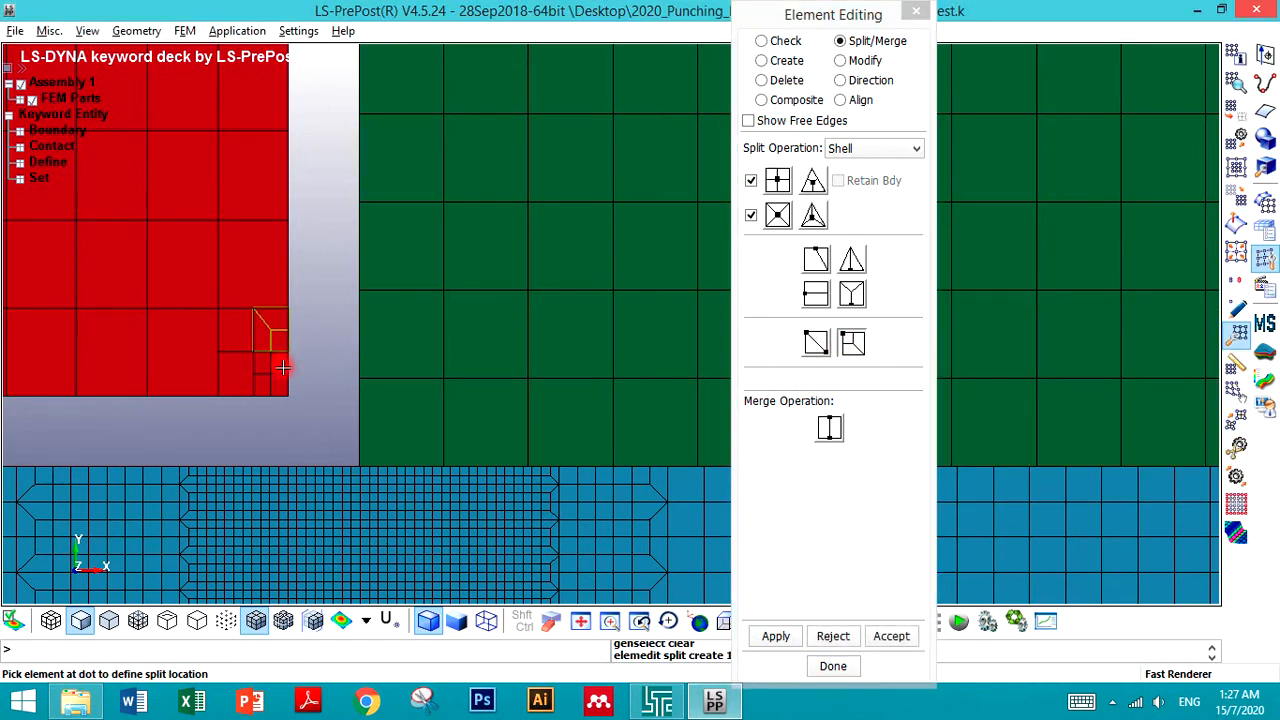
left_click(825, 637)
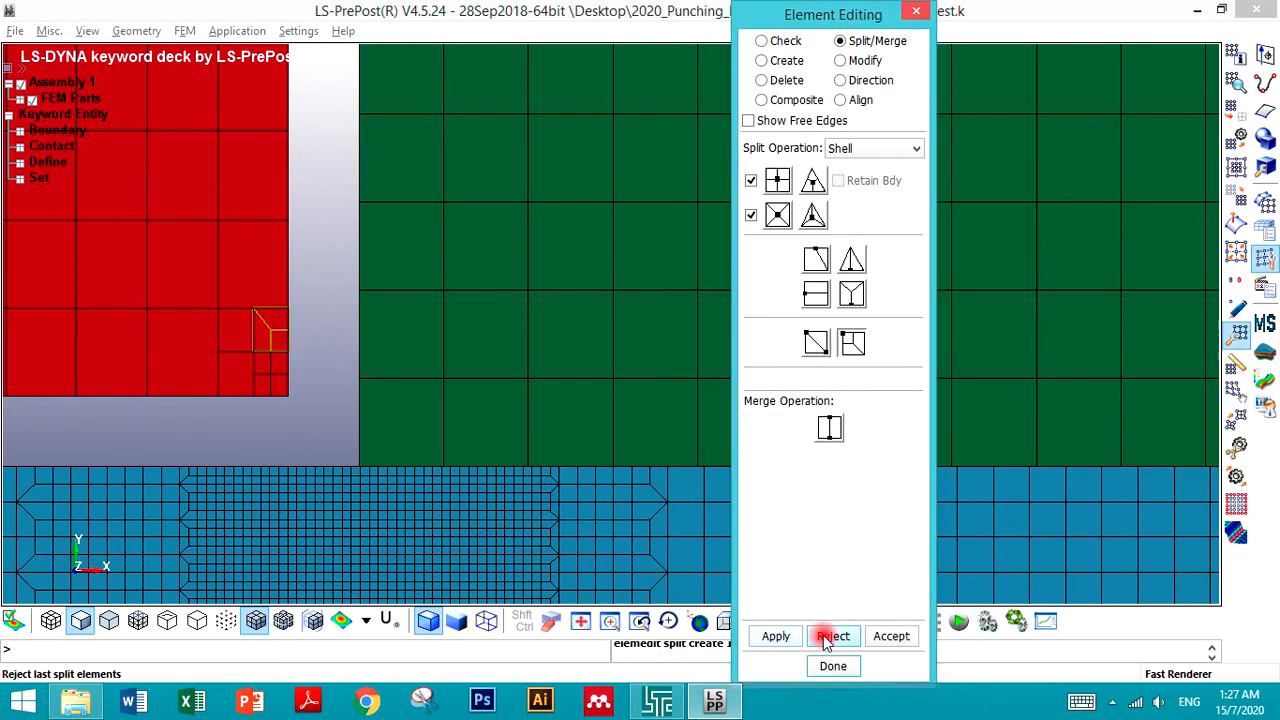
- Split the punch element above the refined corner into four quads and accept the split
left_click(777, 213)
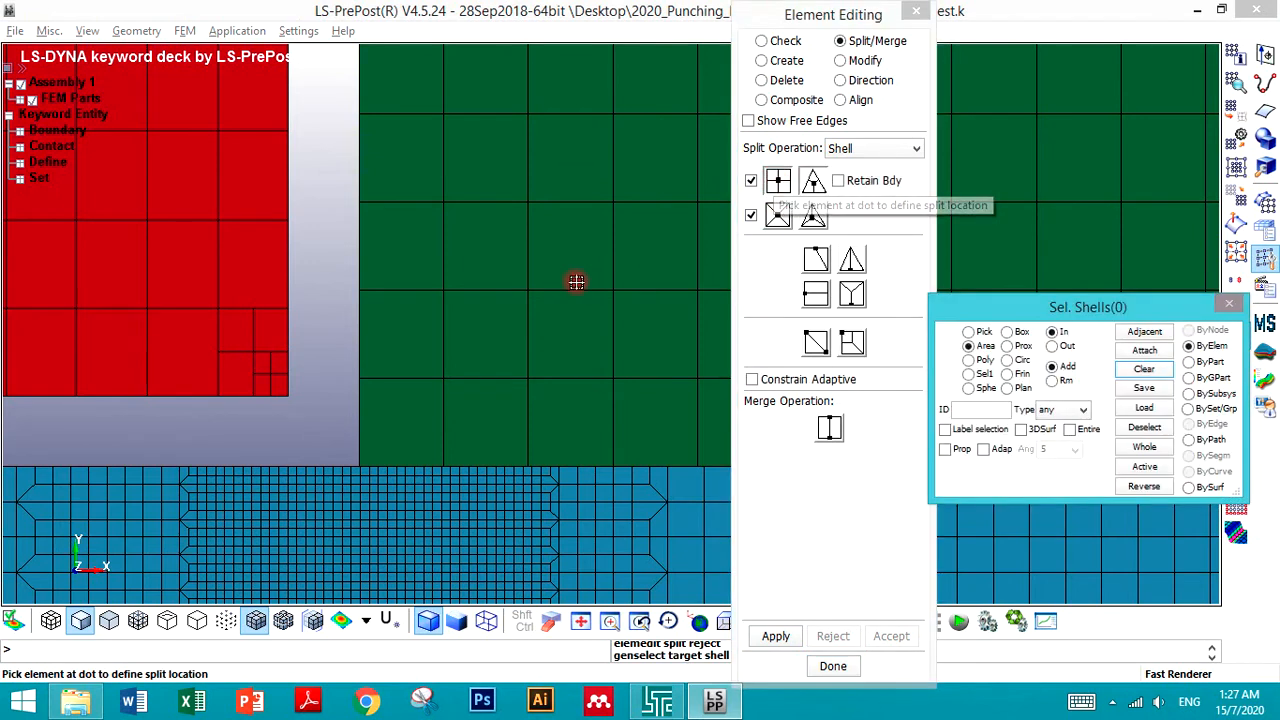
left_click(238, 270)
left_click(790, 637)
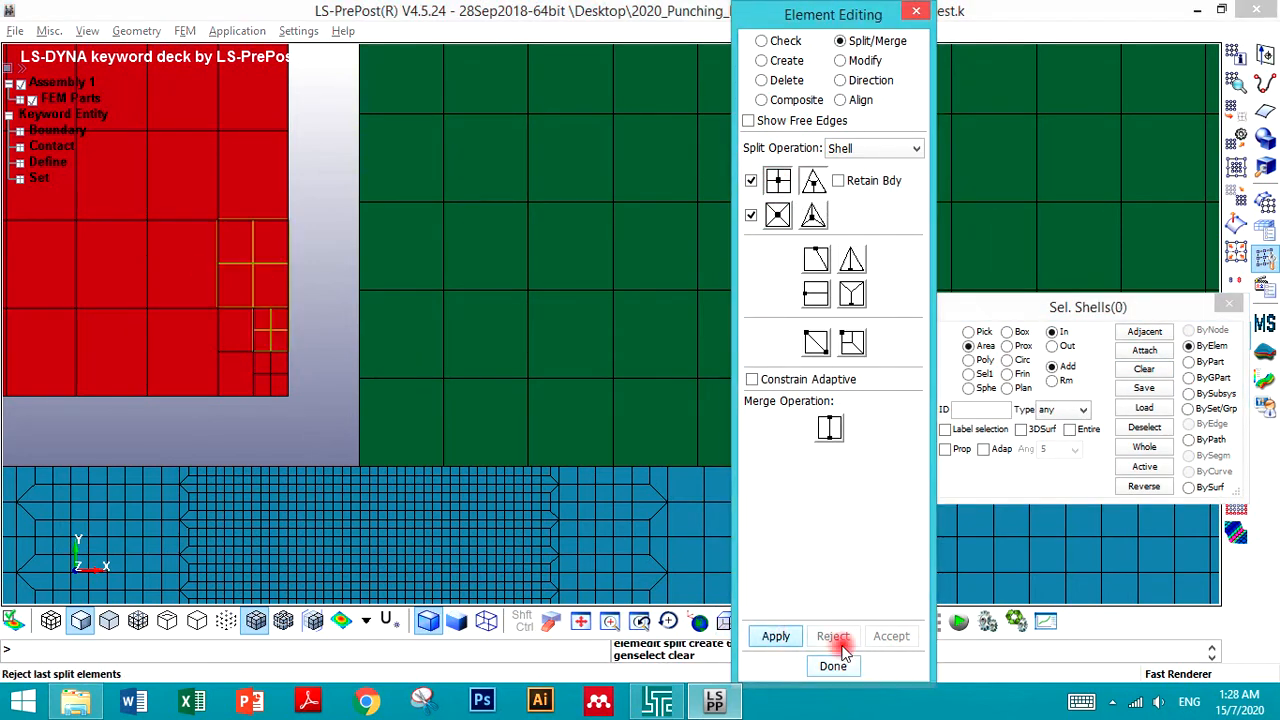
left_click(890, 636)
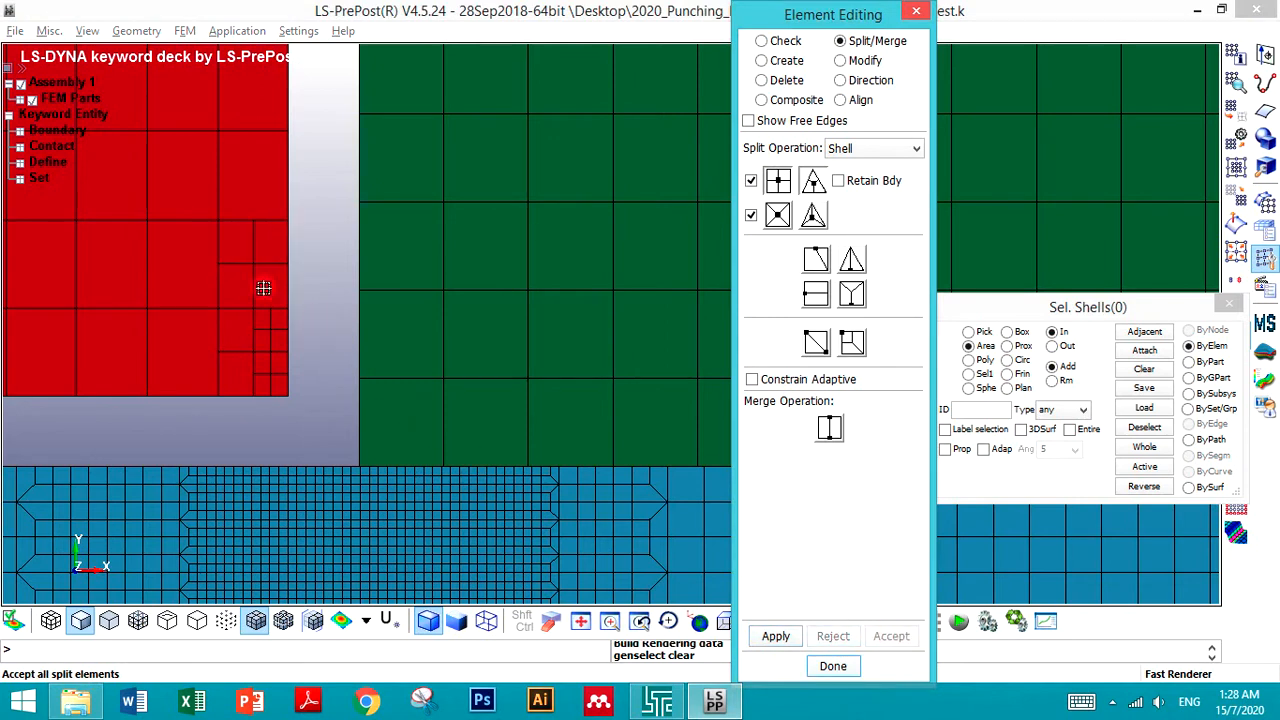
- Split three more punch elements around the refined corner into four quads each and accept them
left_click(385, 389)
left_click(776, 636)
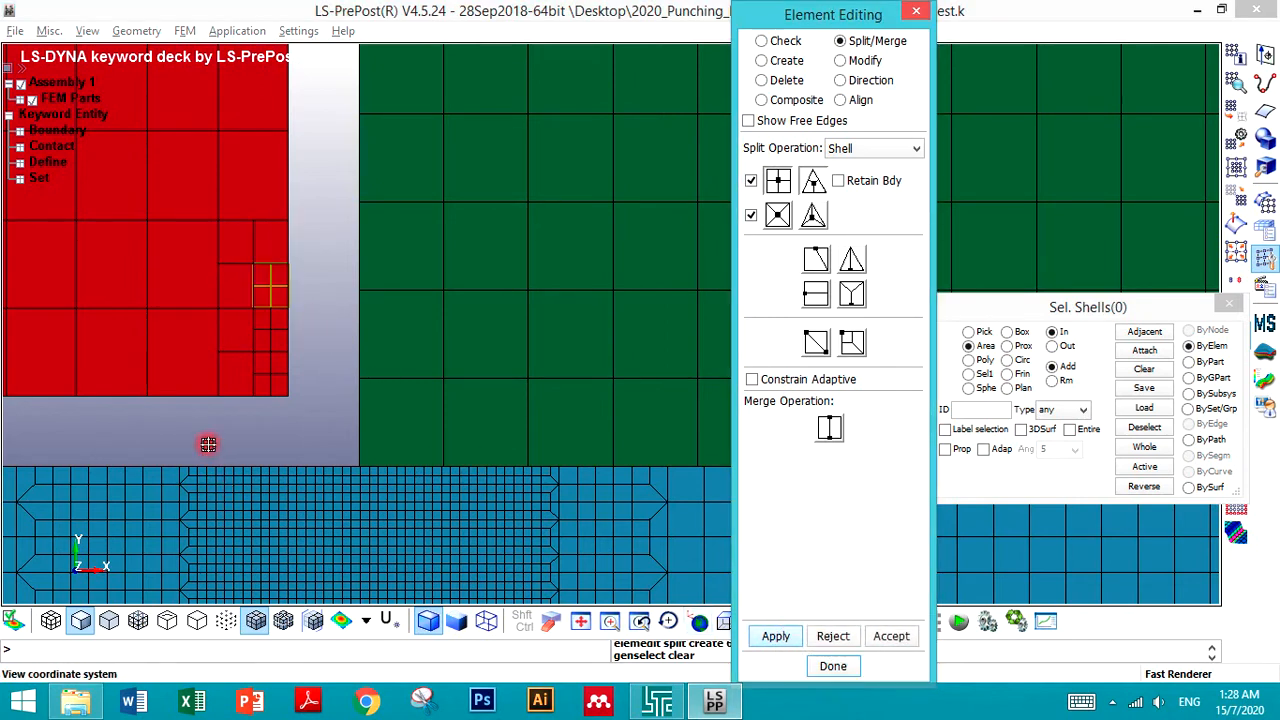
left_click(235, 376)
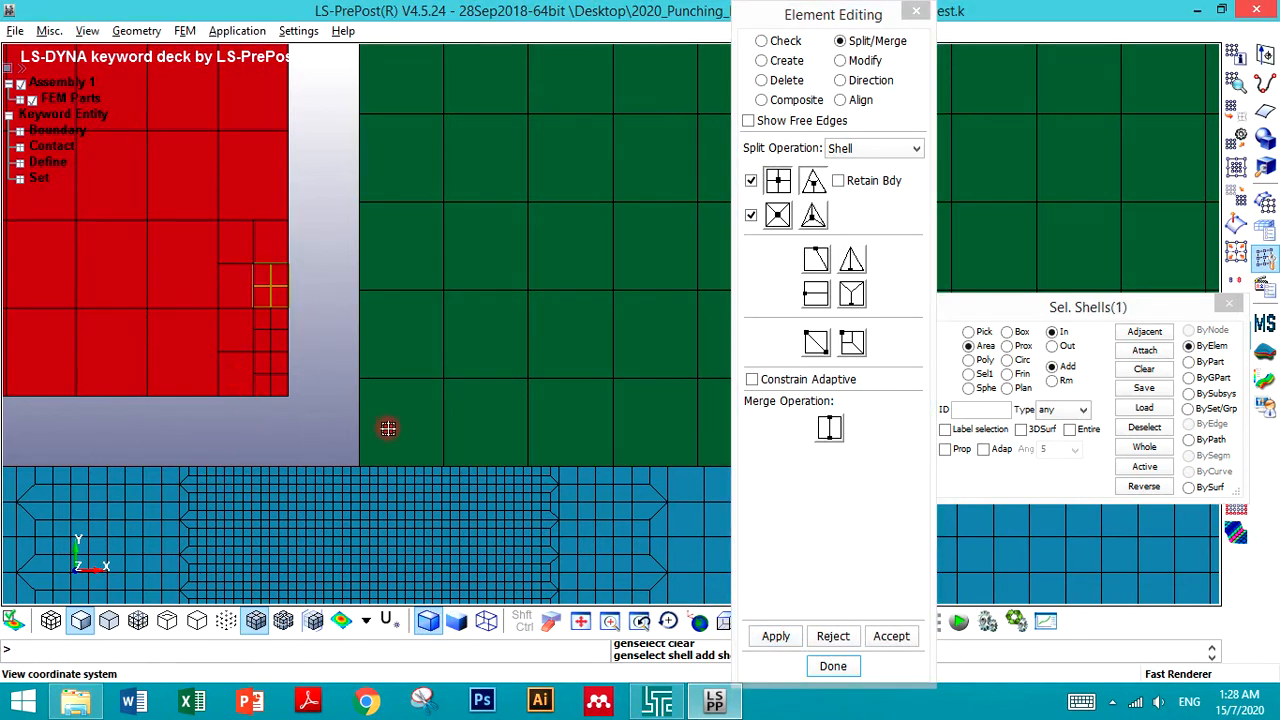
left_click(776, 636)
left_click(172, 357)
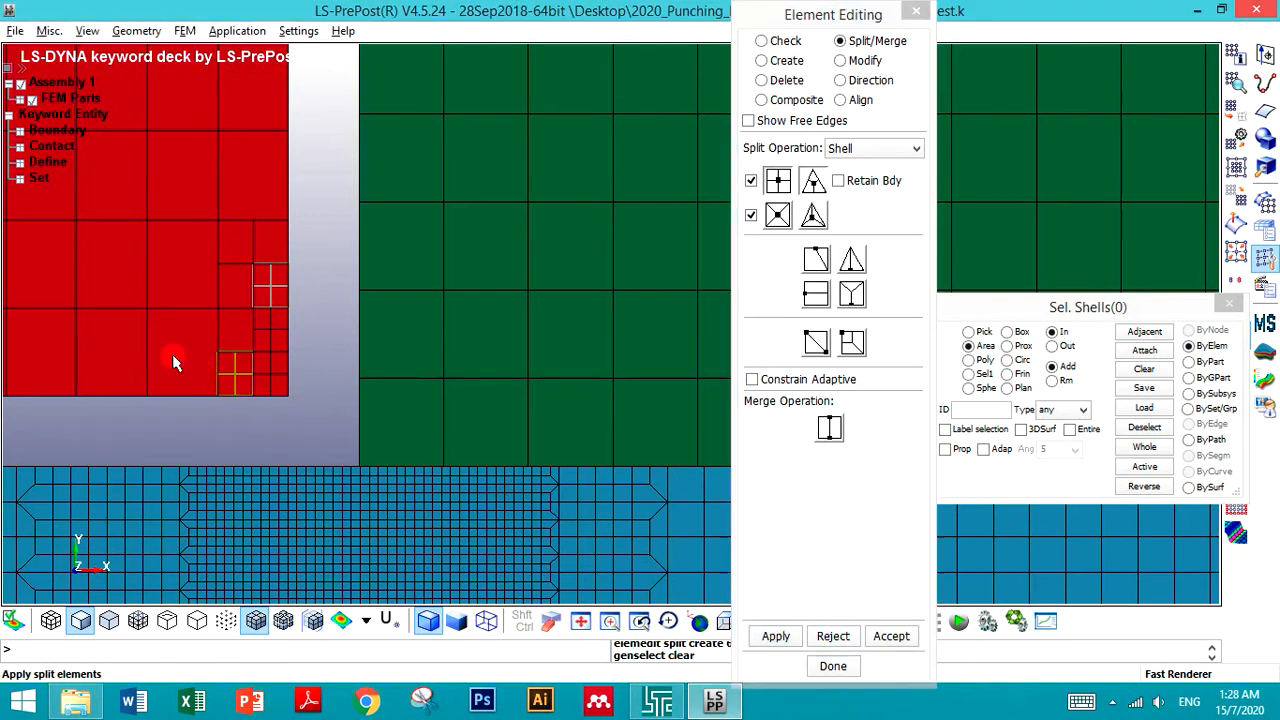
left_click(776, 636)
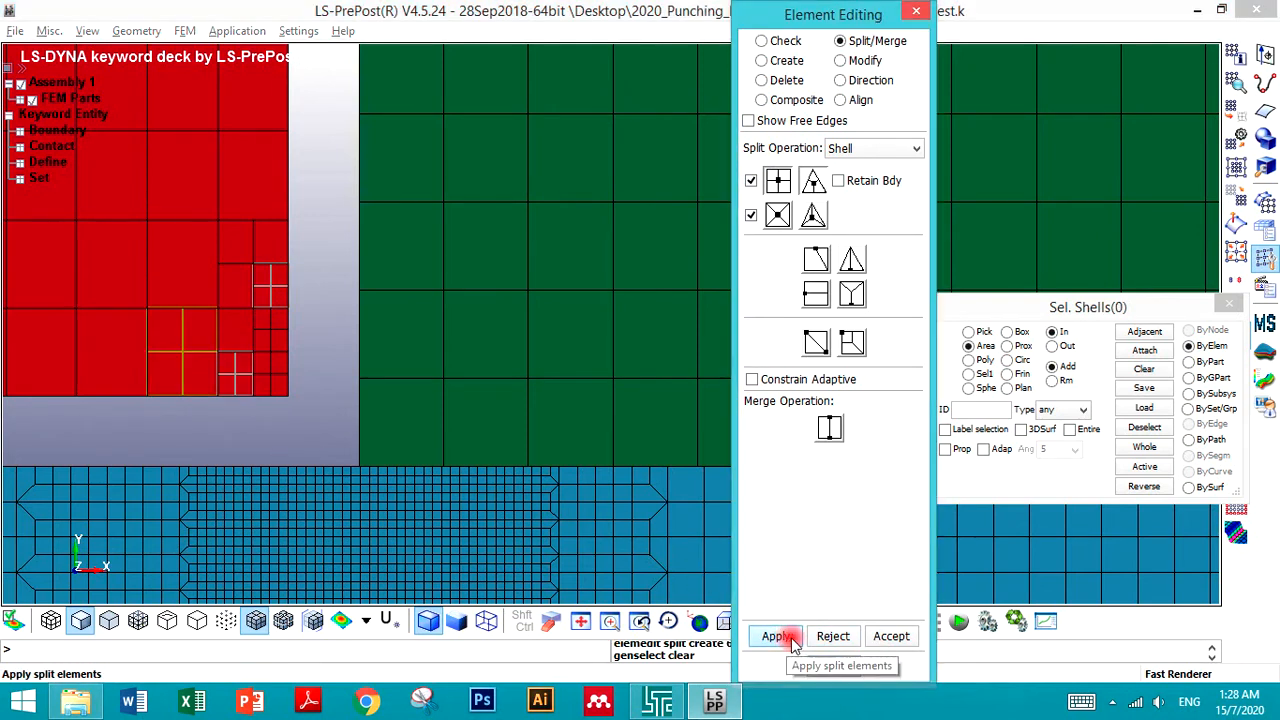
left_click(891, 636)
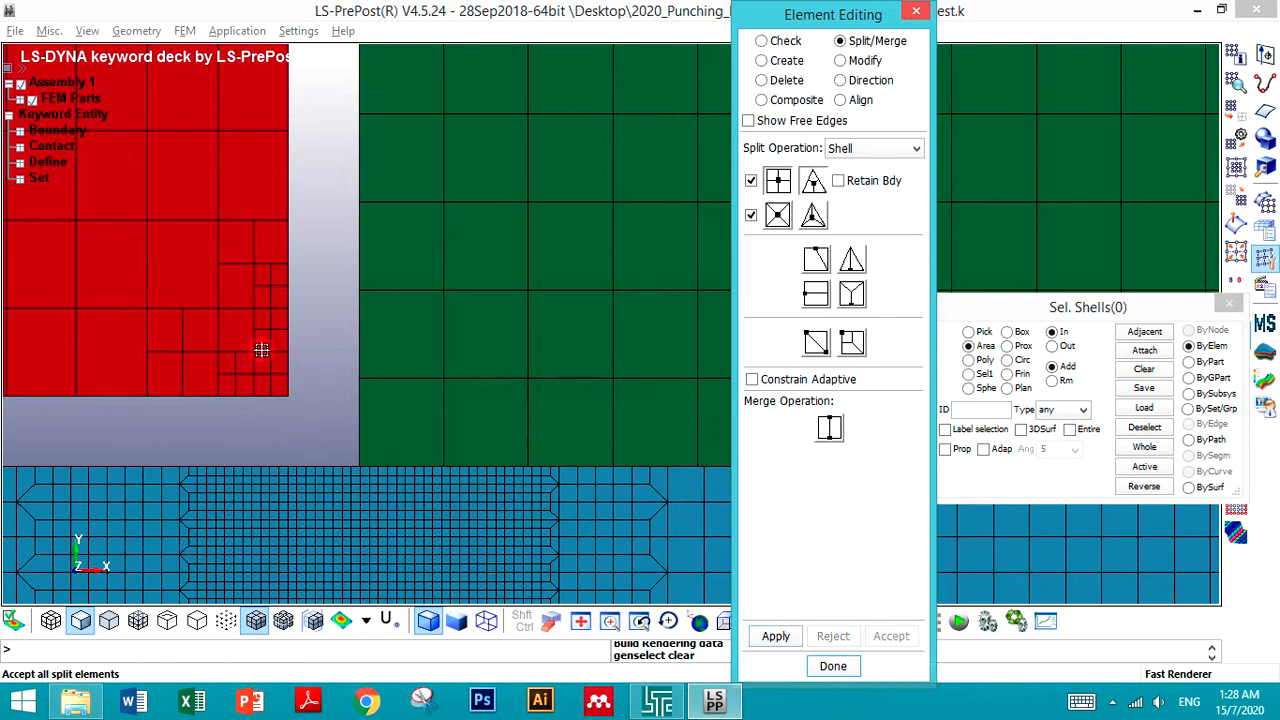
left_click(239, 331)
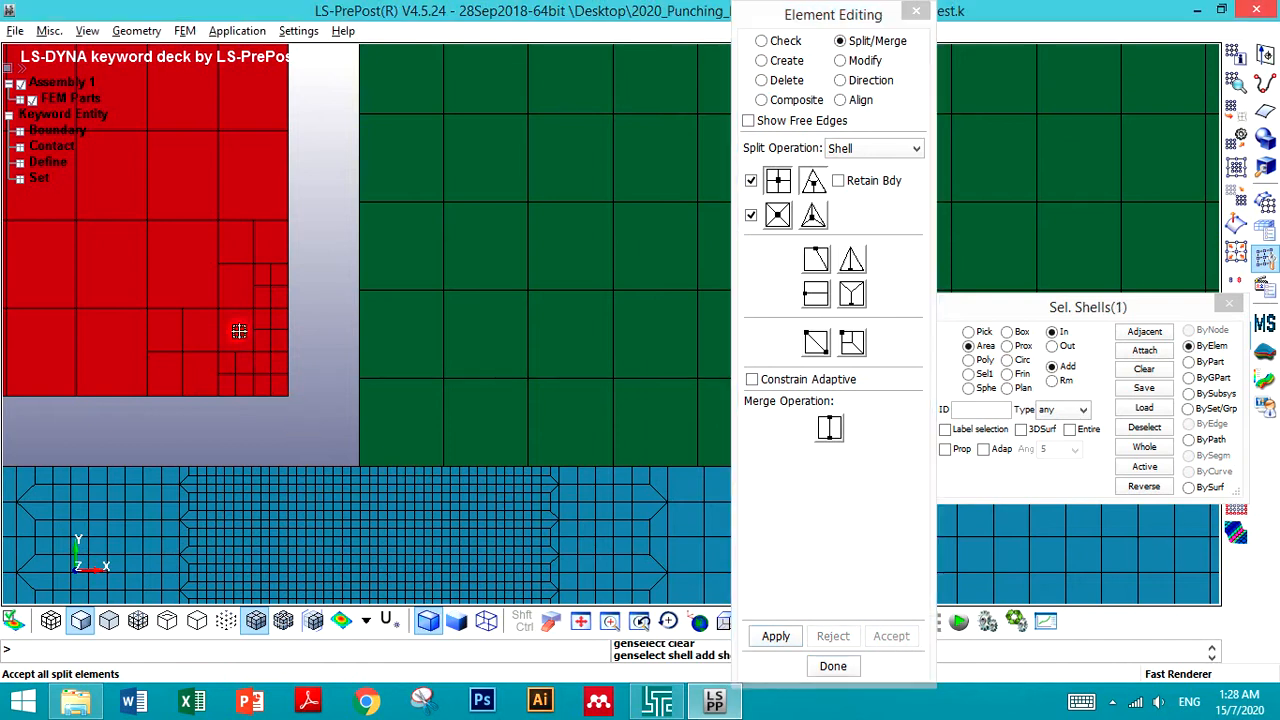
left_click(776, 637)
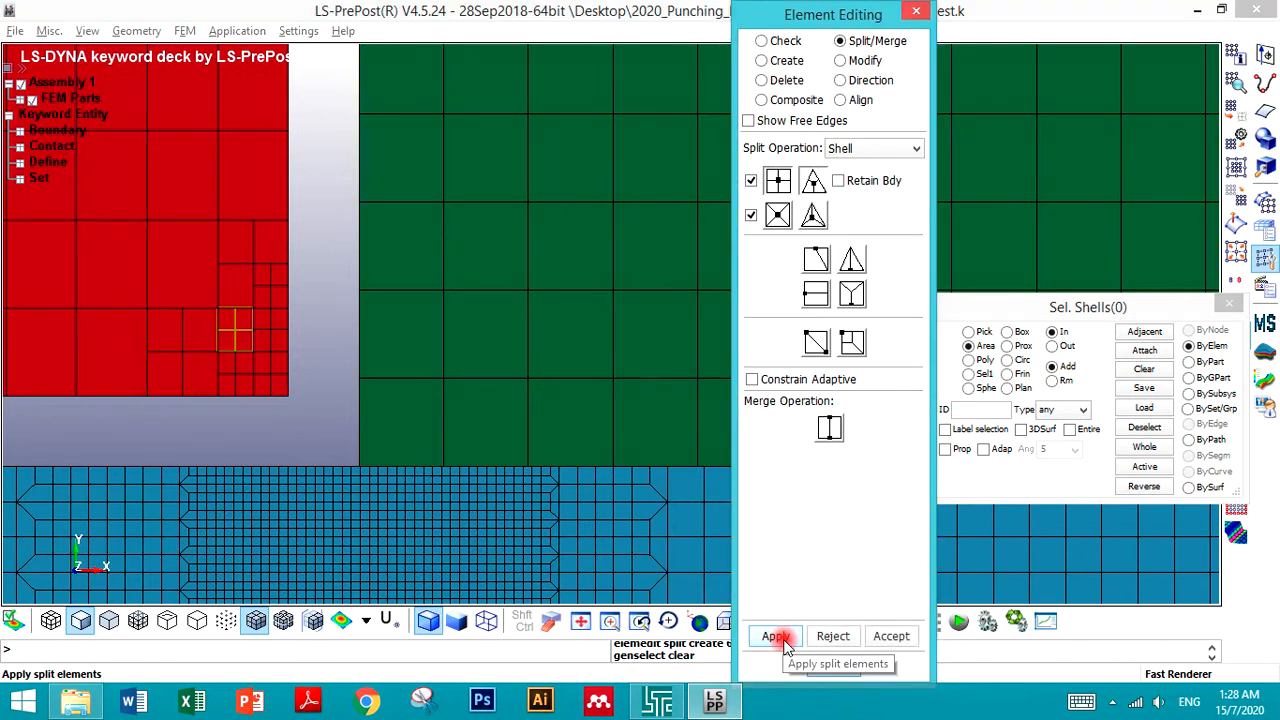
left_click(831, 637)
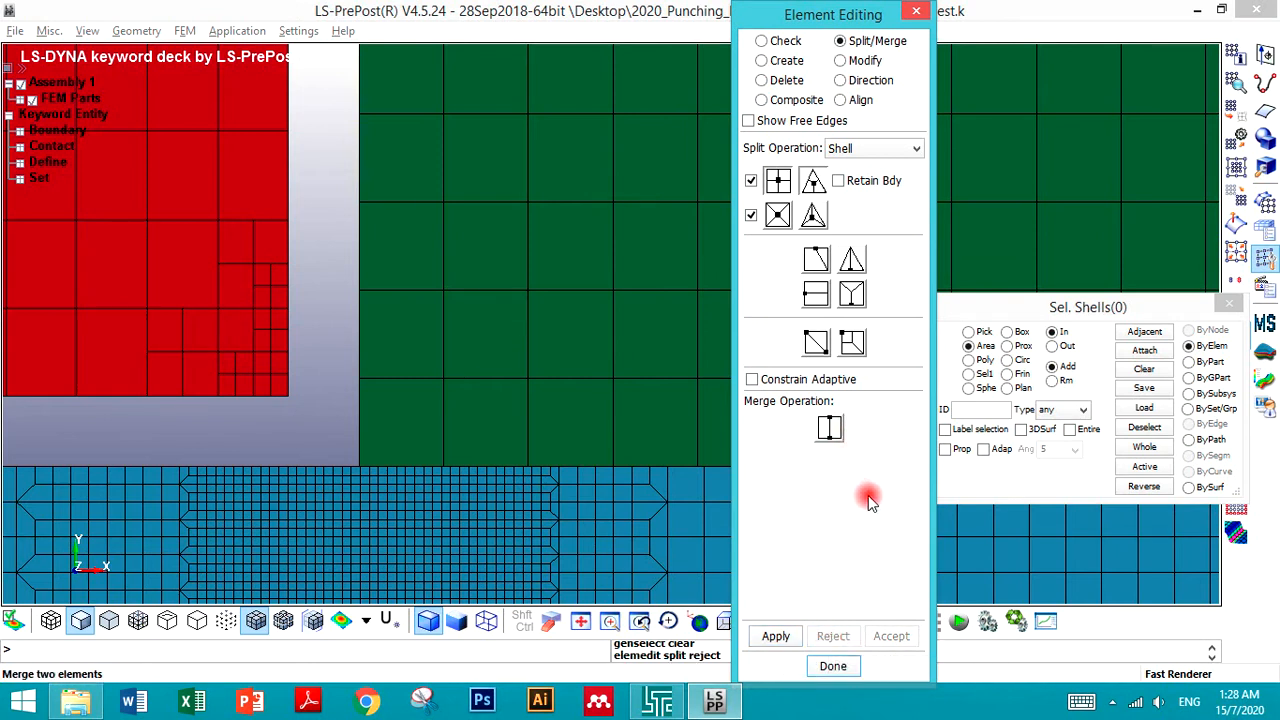
- Add transition splits to the punch elements bordering the refined corner, accept them, and close the editing dialog
left_click(849, 343)
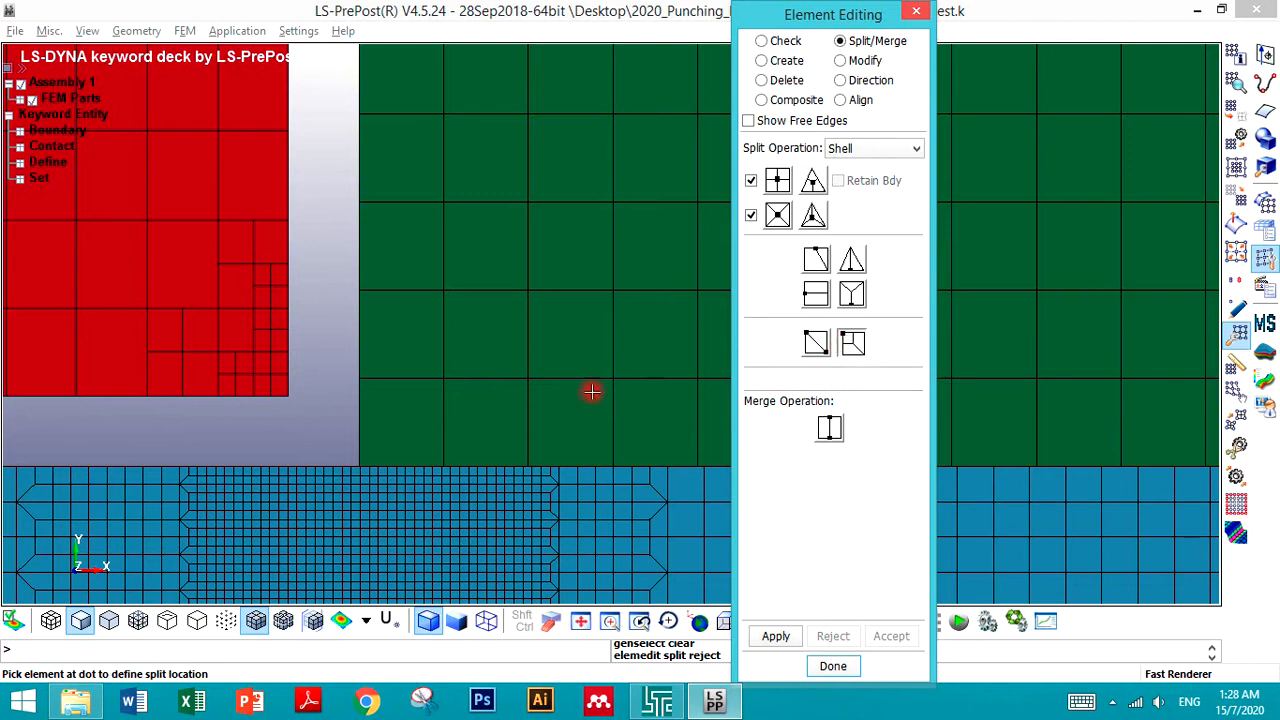
left_click(213, 385)
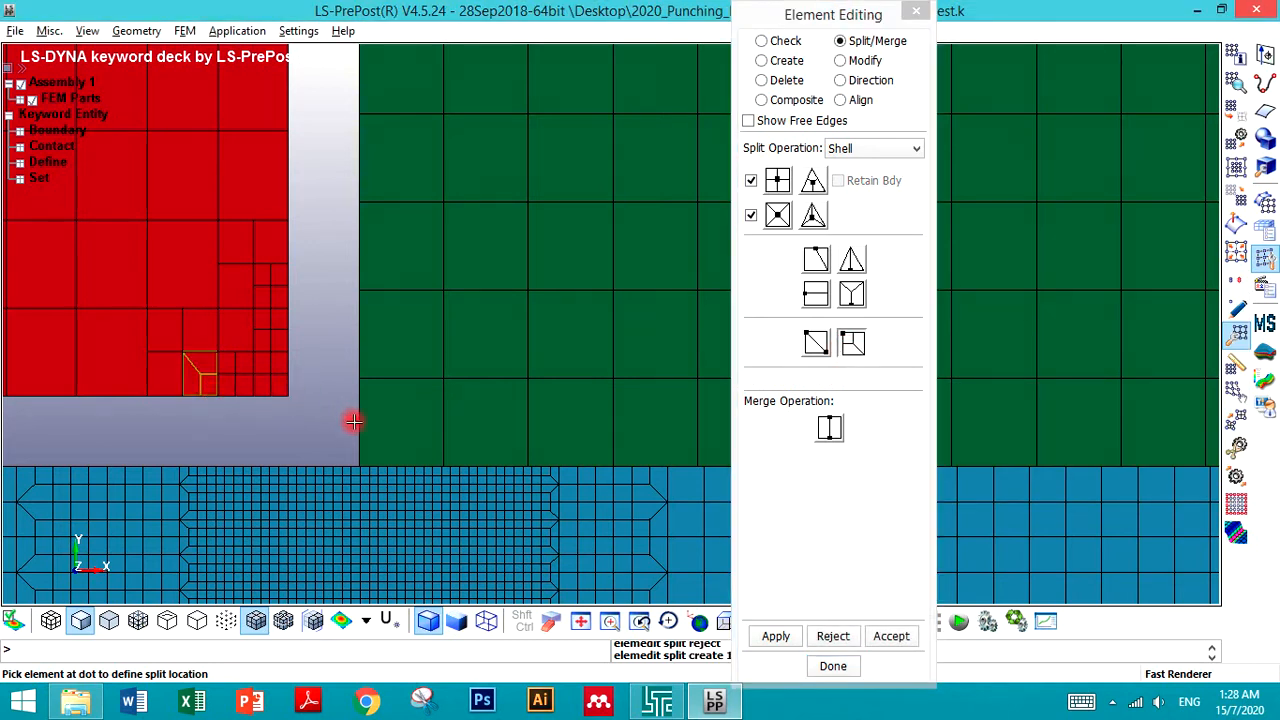
left_click(891, 636)
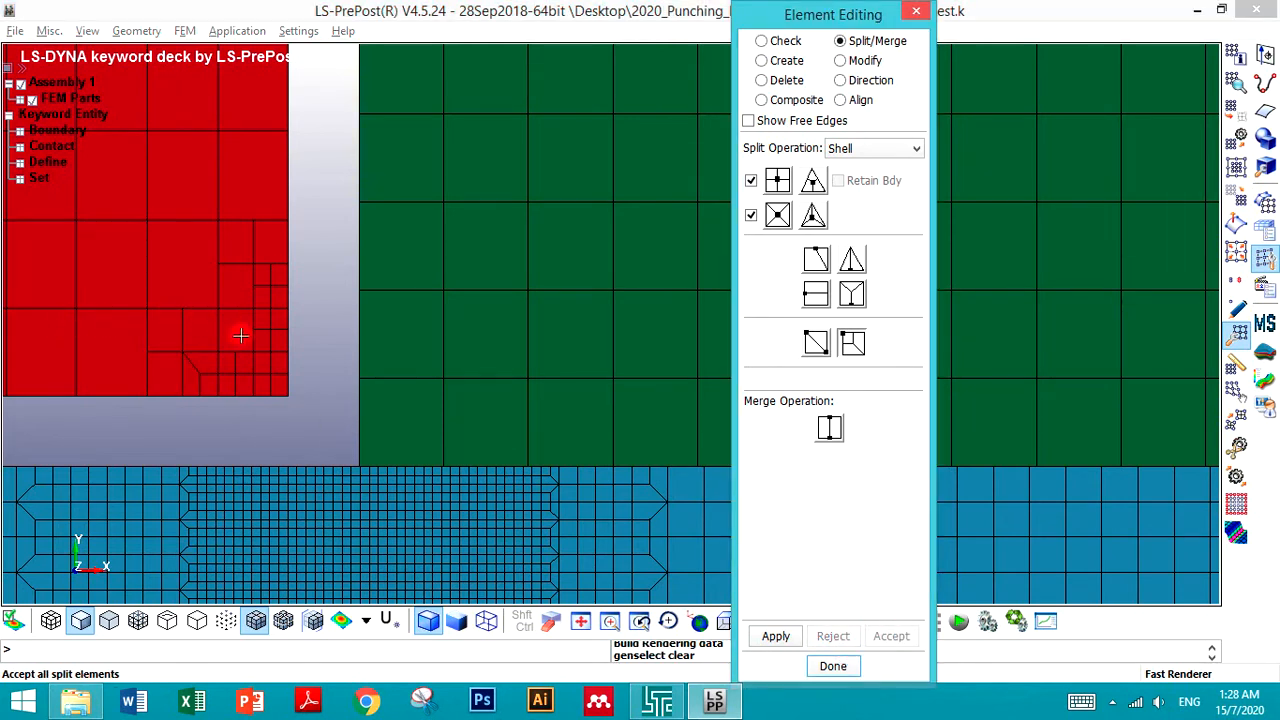
left_click(240, 335)
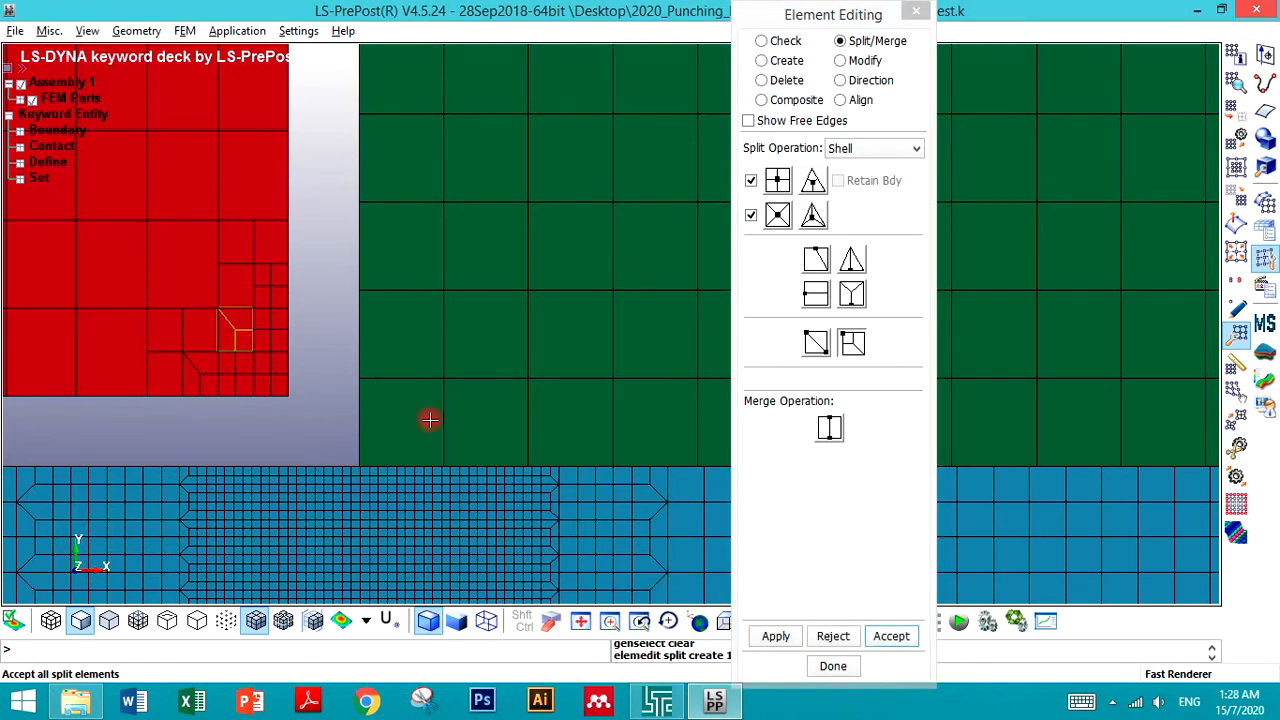
left_click(891, 636)
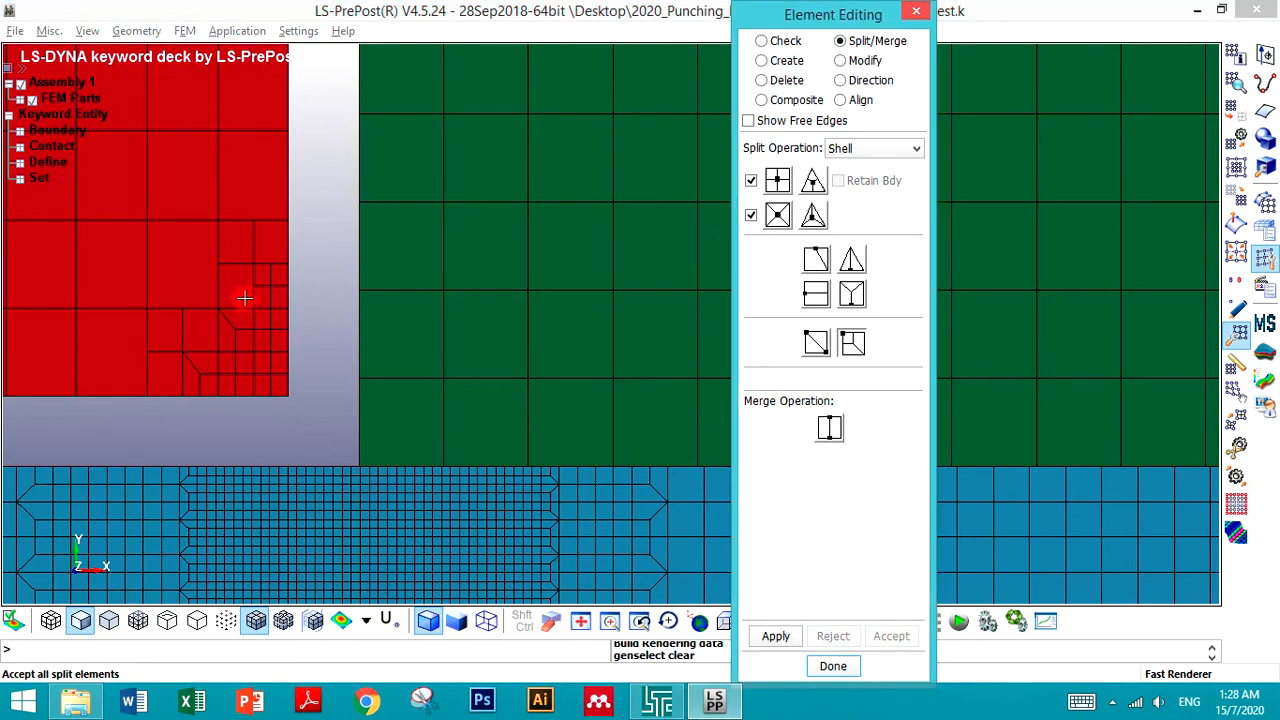
left_click(247, 276)
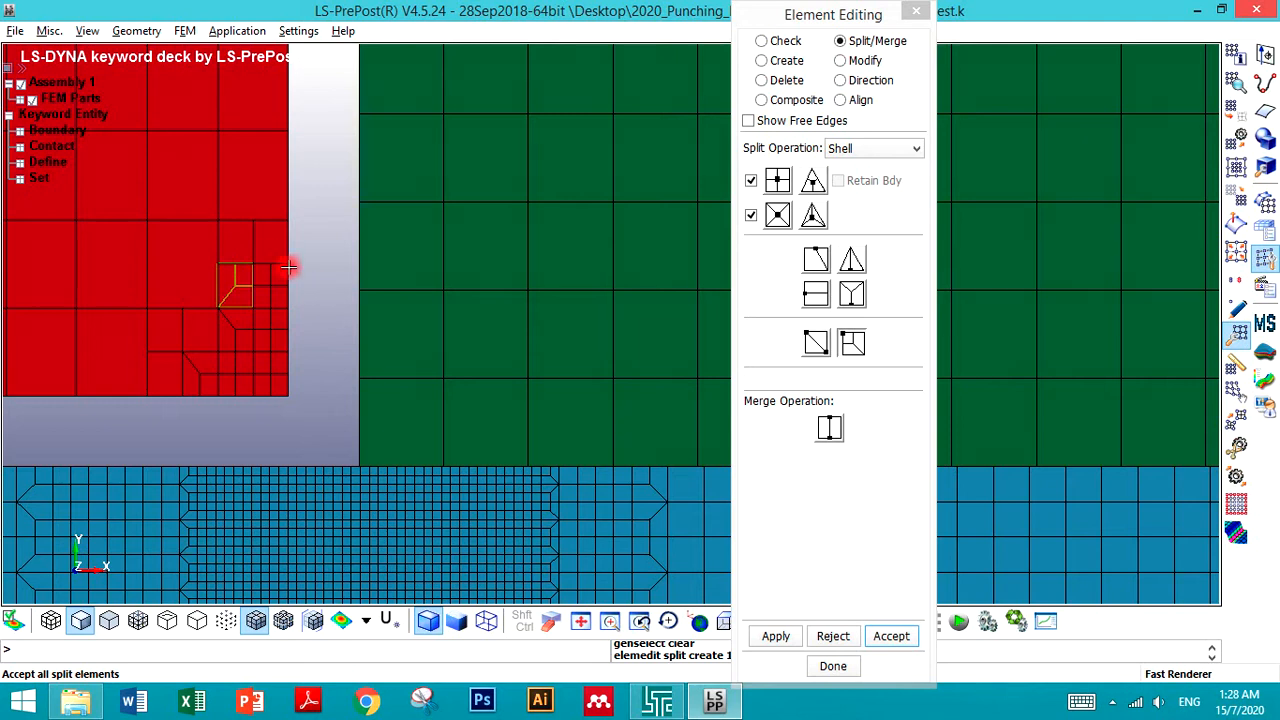
left_click(280, 260)
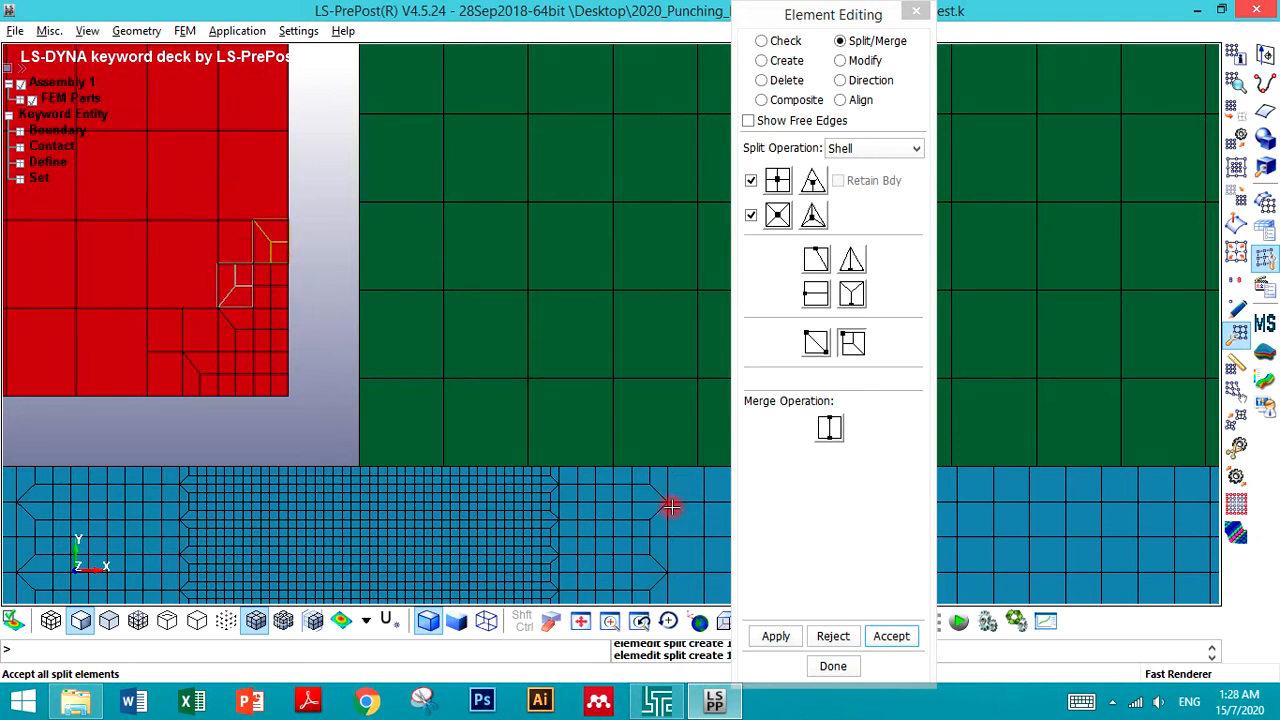
left_click(890, 636)
left_click(833, 666)
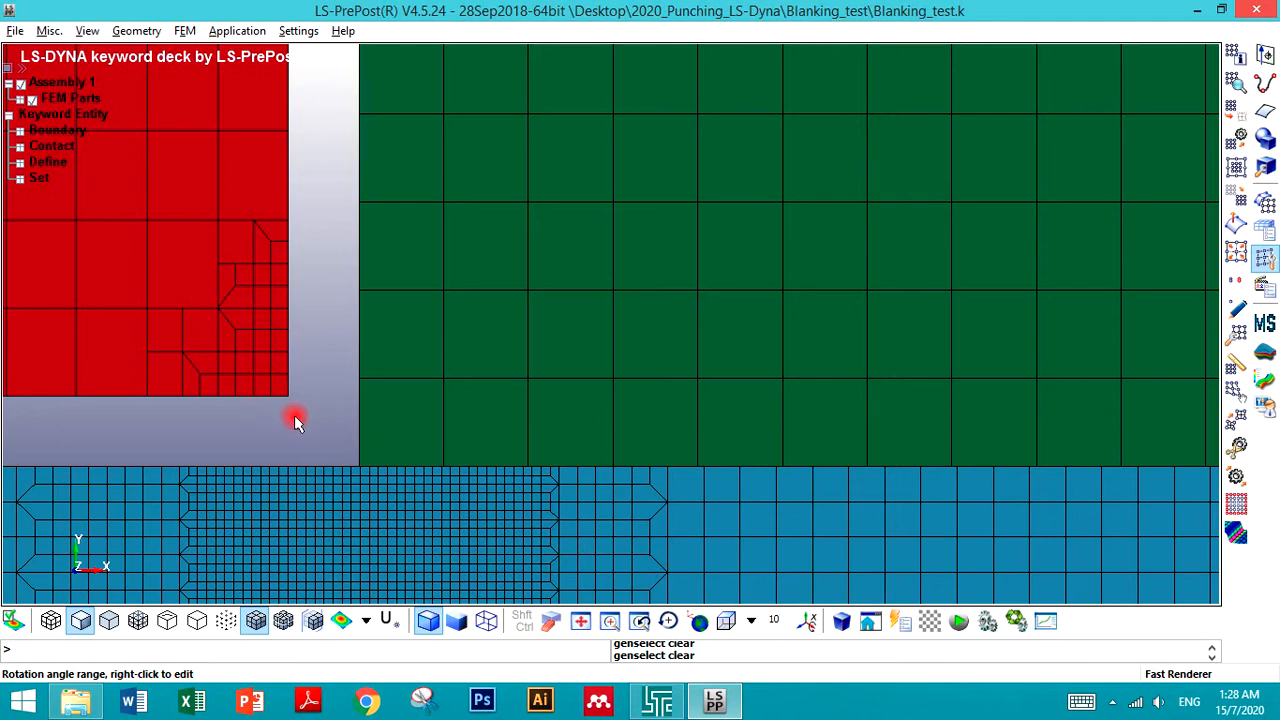
- Zoom in and out to inspect the refined meshes of the punch, blank and die near the corner
scroll(290, 440, "down", 4)
scroll(290, 440, "up", 5)
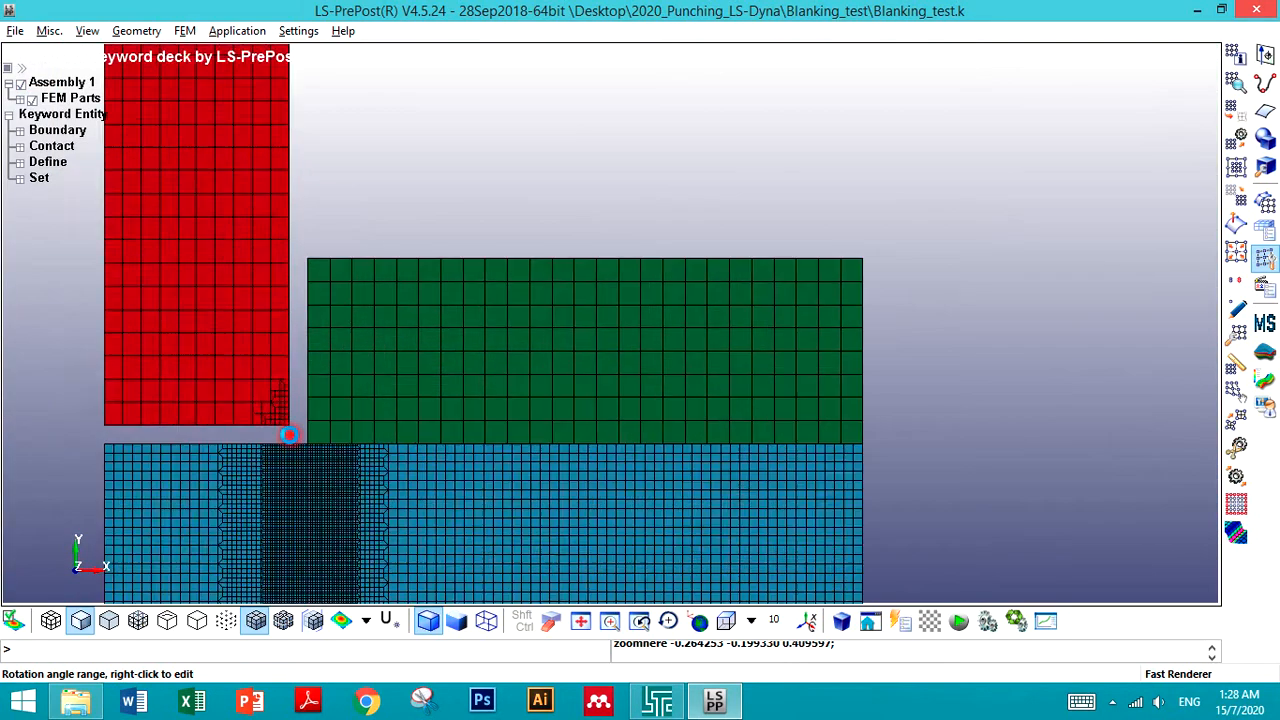
scroll(290, 440, "up", 2)
scroll(290, 440, "down", 3)
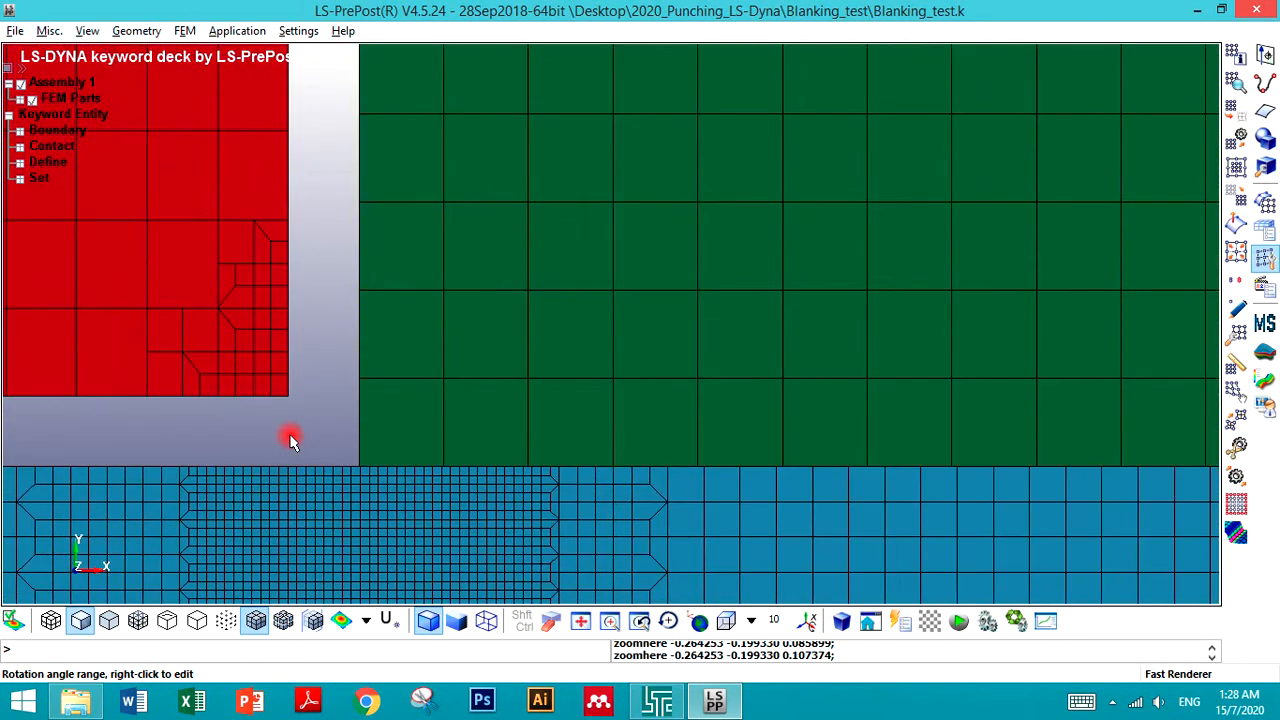
scroll(290, 440, "down", 4)
scroll(287, 436, "down", 2)
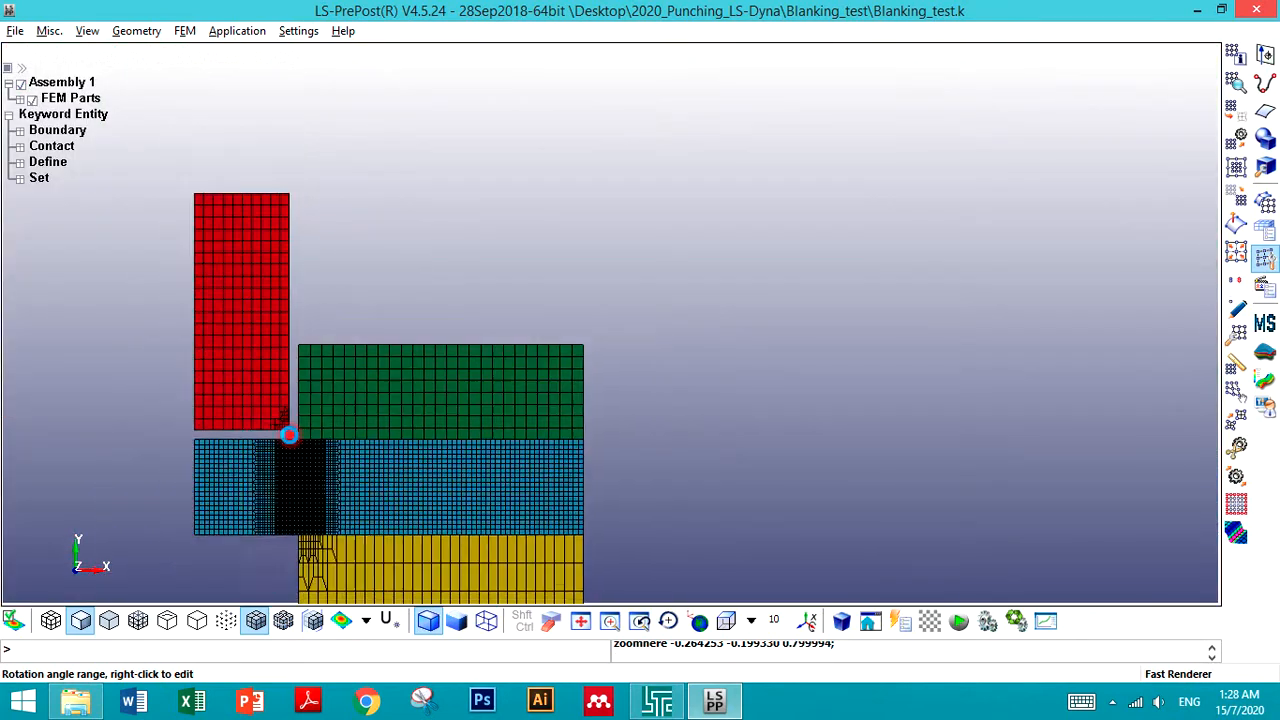
scroll(289, 524, "up", 9)
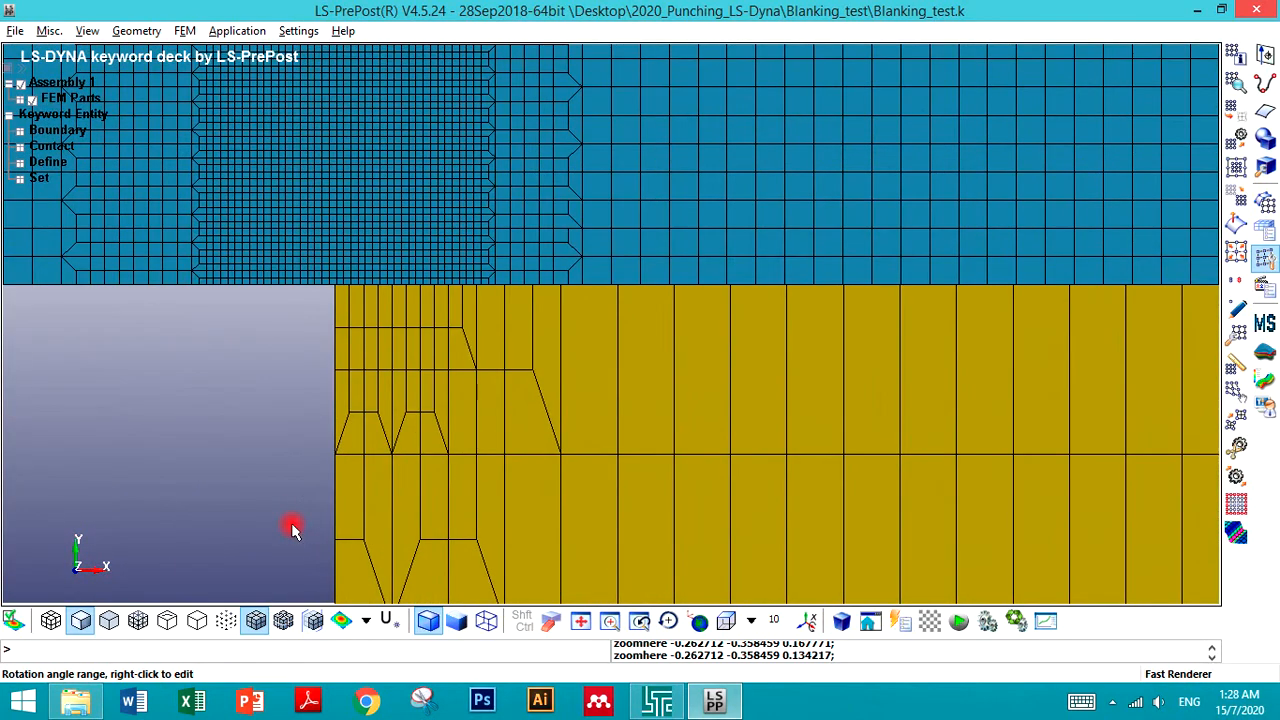
scroll(292, 527, "down", 7)
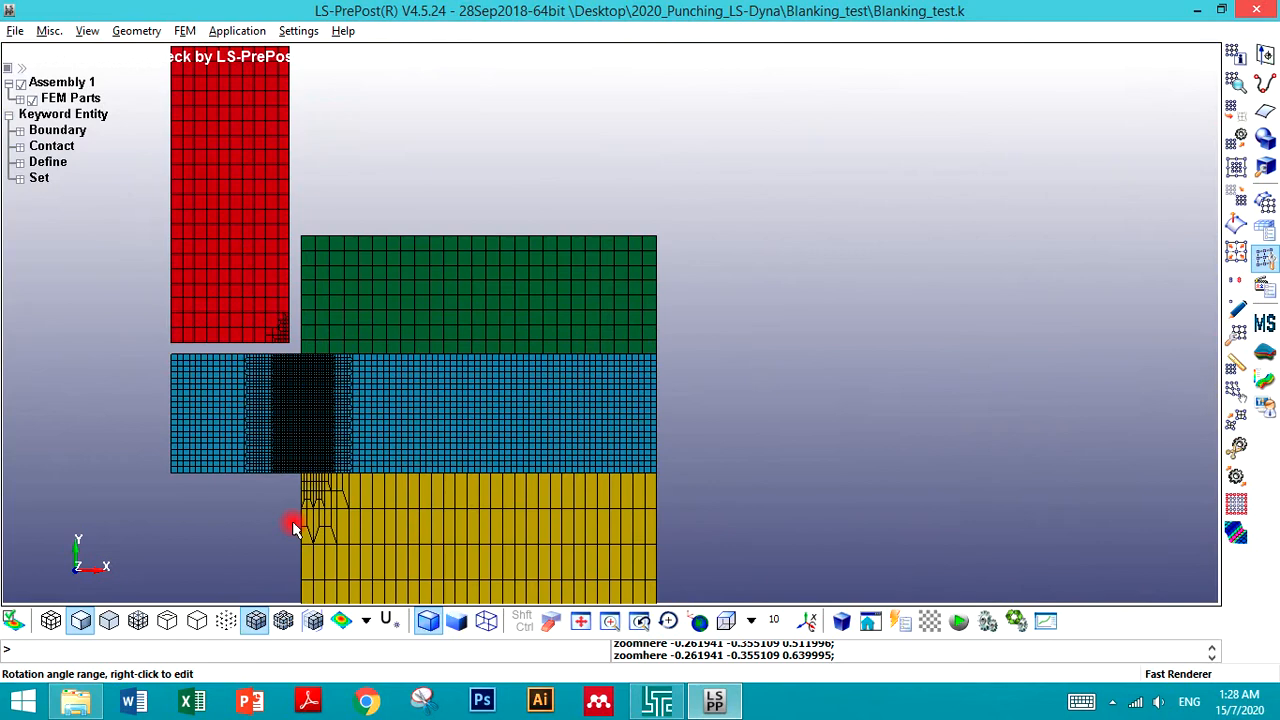
- Split the die's top-left corner element vertically at a picked location and accept the split
scroll(292, 527, "up", 6)
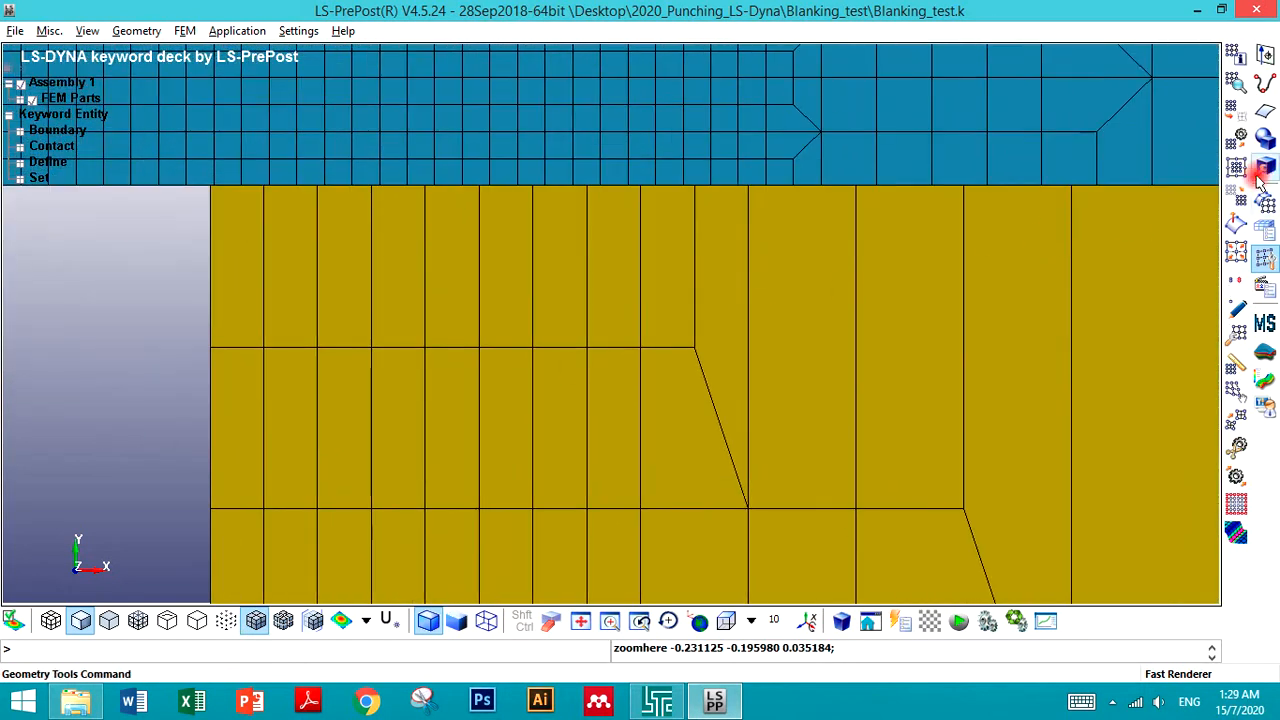
left_click(1238, 333)
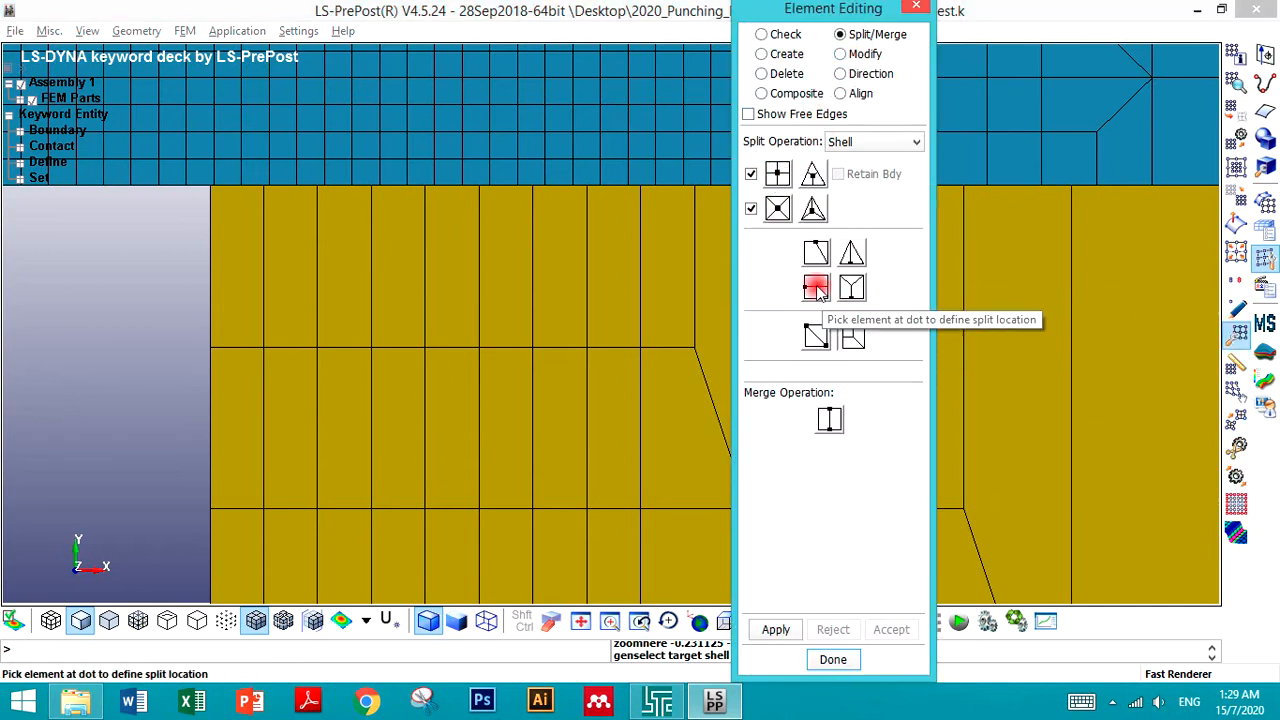
left_click(852, 335)
left_click(242, 272)
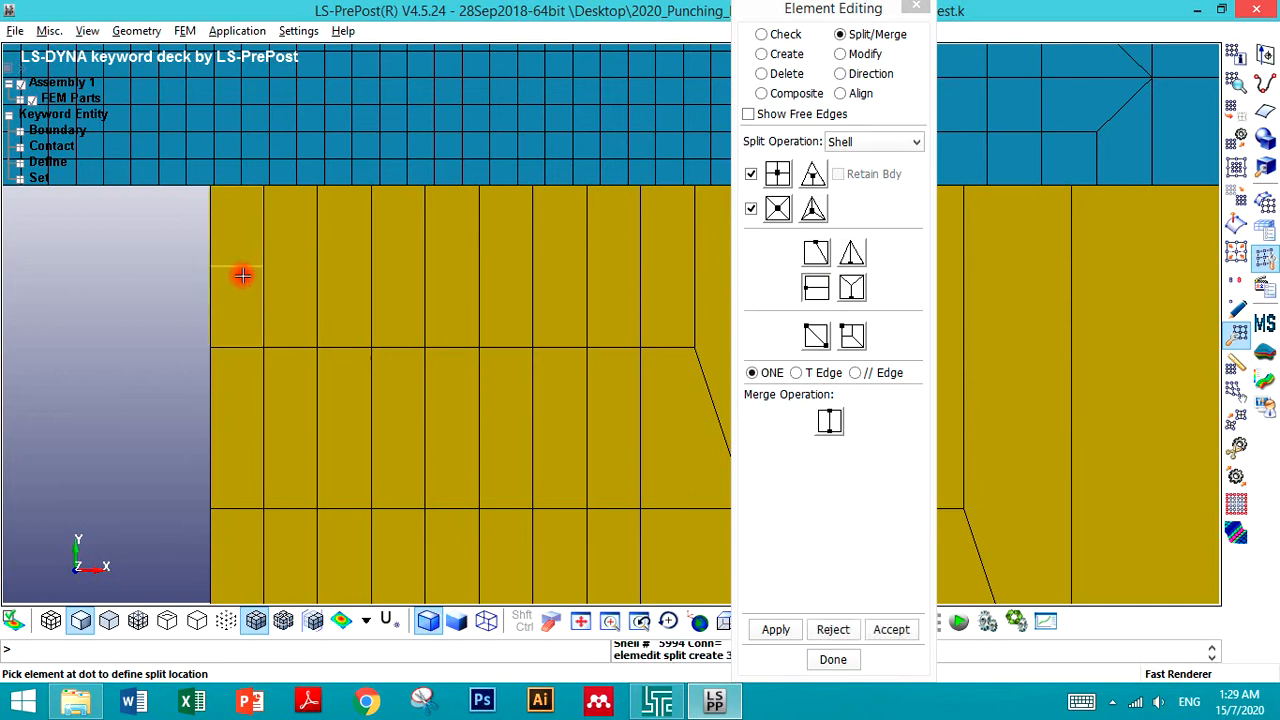
left_click(833, 629)
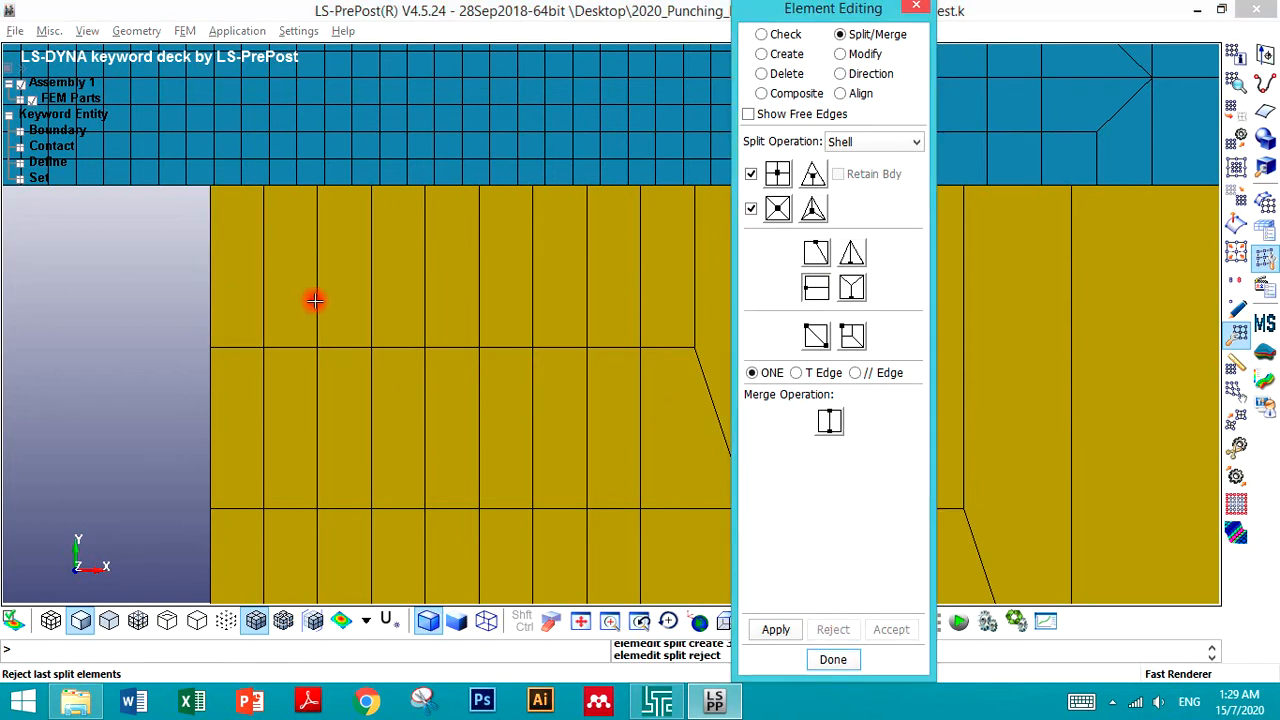
left_click(228, 194)
left_click(887, 629)
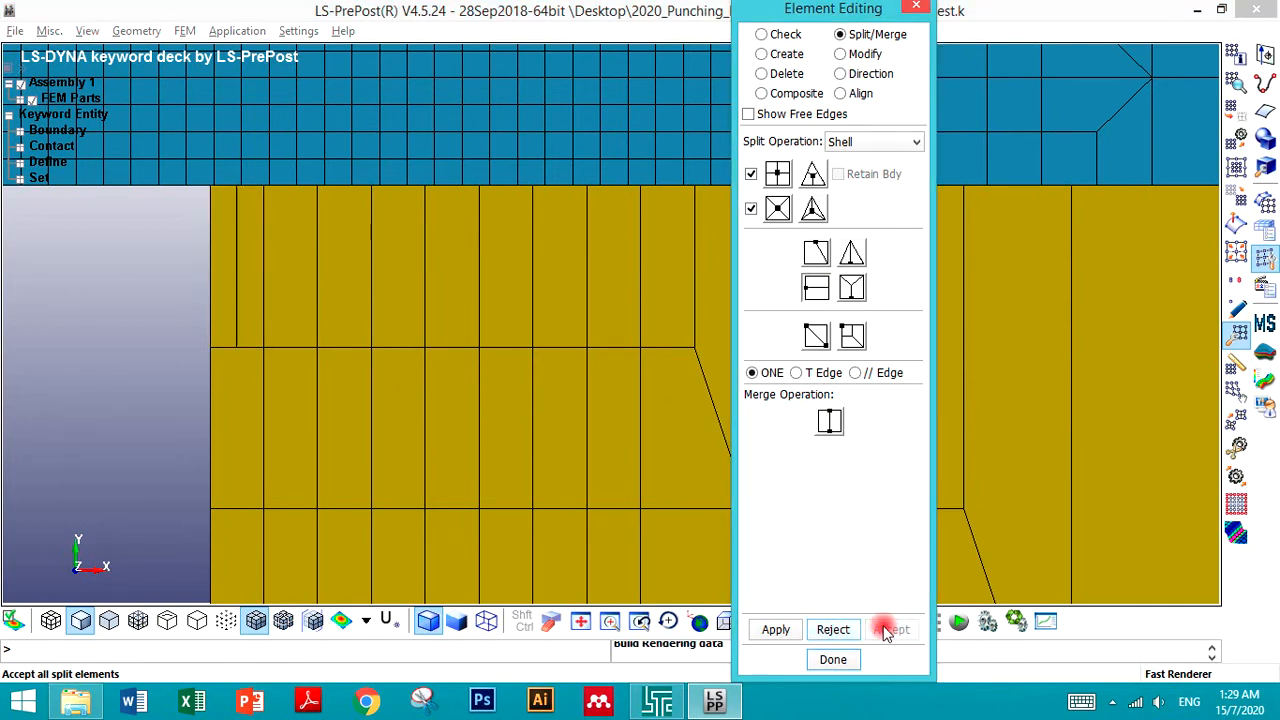
- Add a transition split to the die element below the corner and accept it
left_click(852, 336)
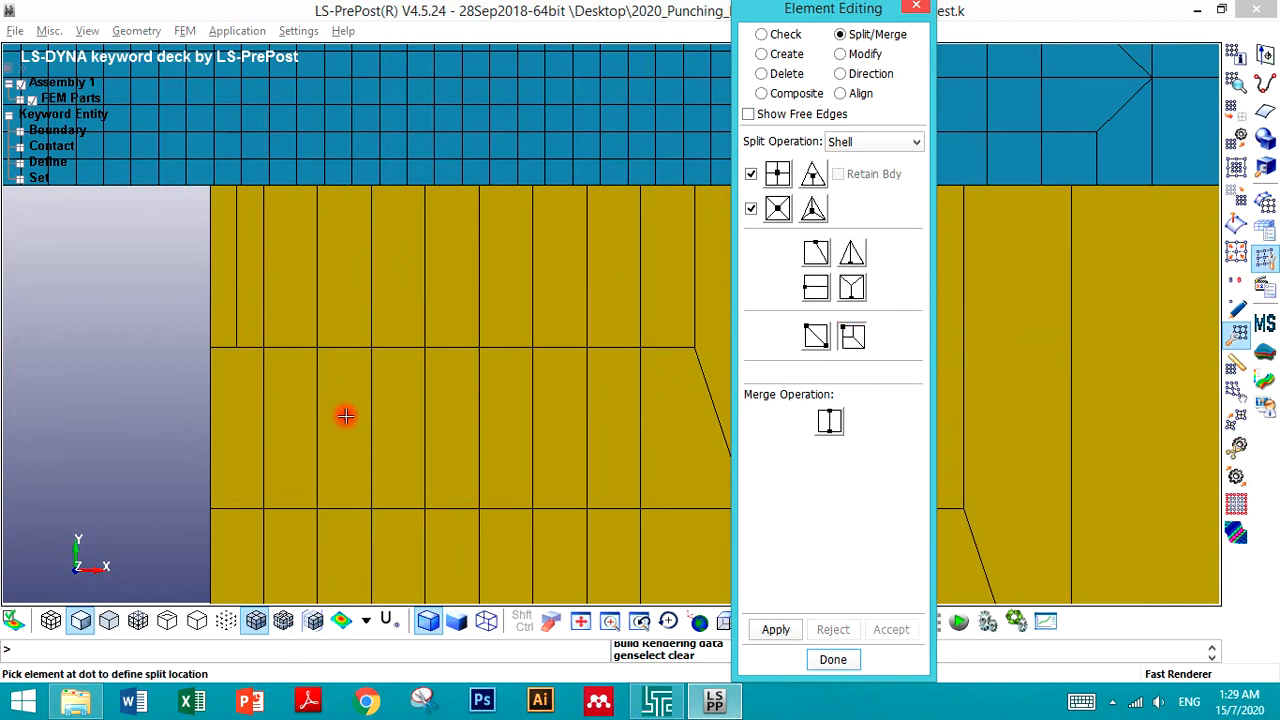
left_click(228, 379)
left_click(878, 638)
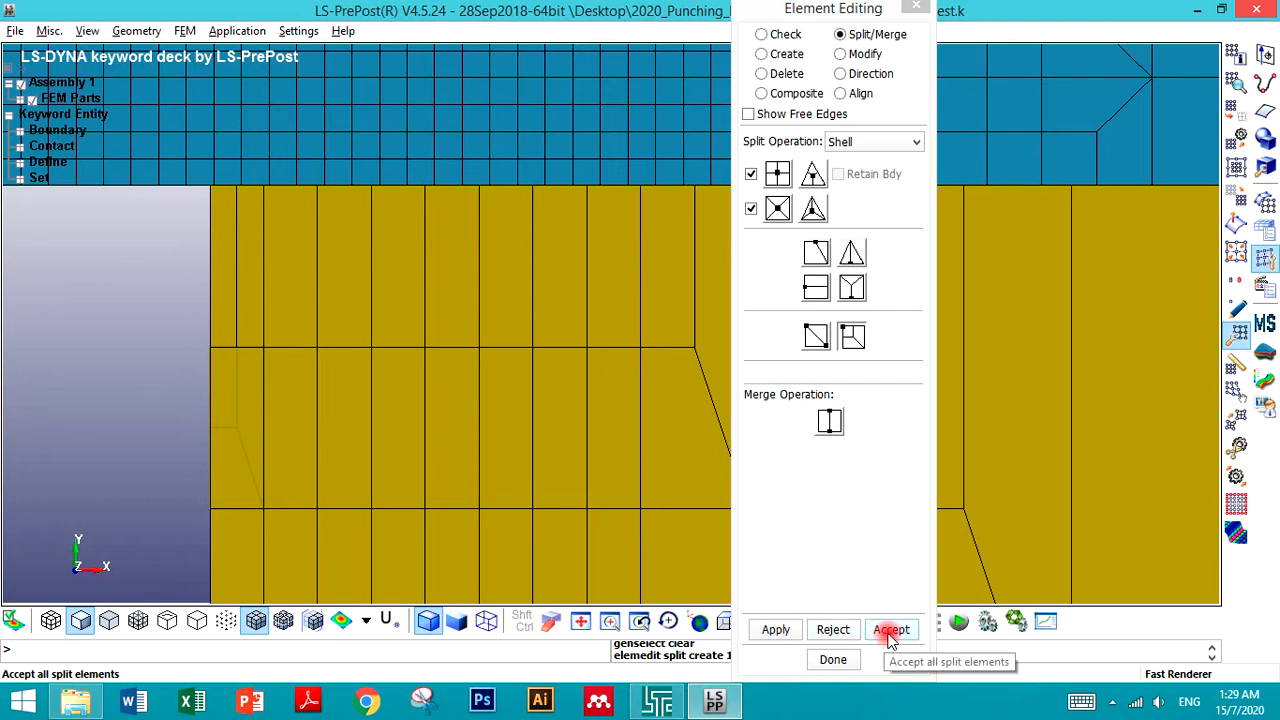
left_click(891, 631)
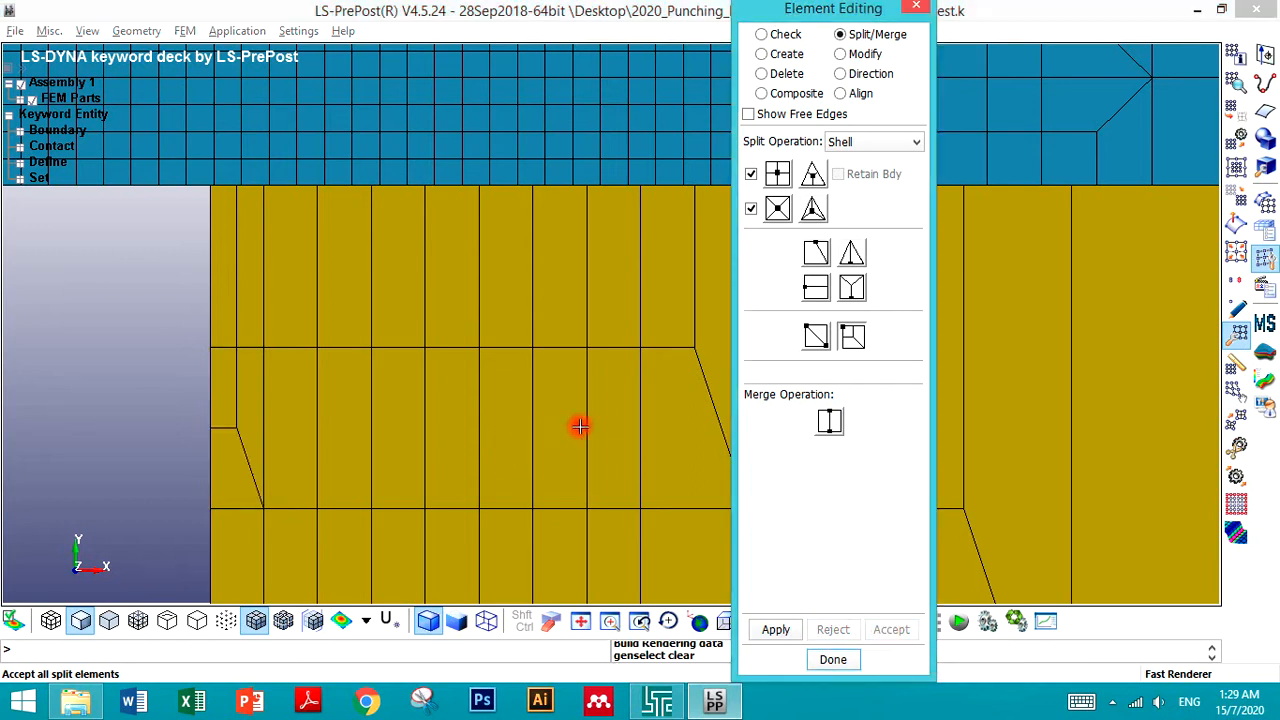
- Split the two narrow top-left die elements horizontally and accept the splits
left_click(816, 288)
left_click(232, 270)
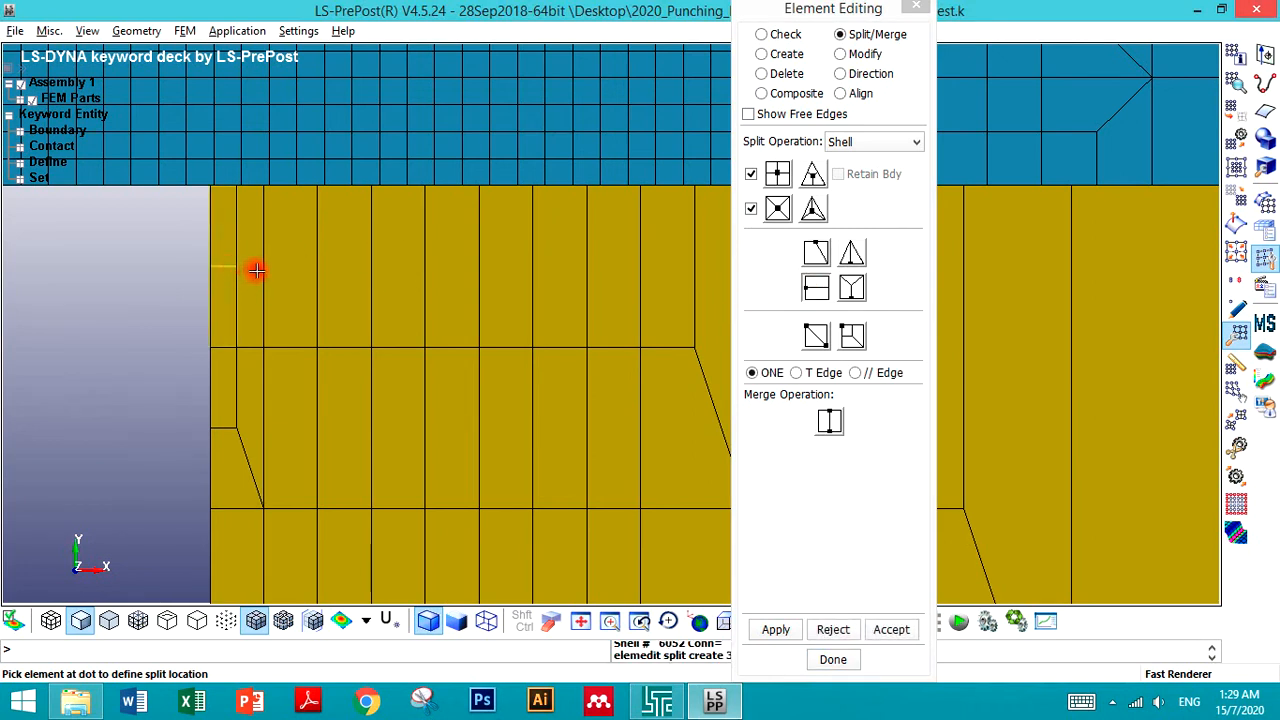
left_click(258, 270)
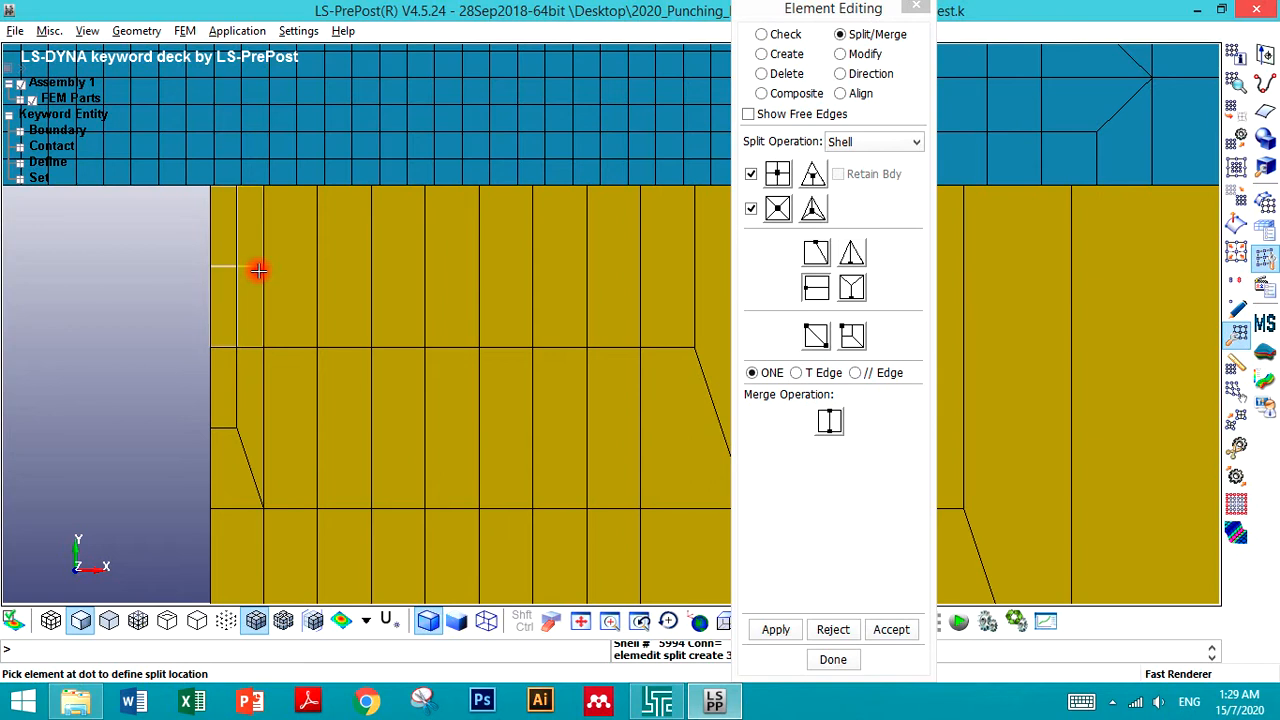
left_click(868, 630)
- Add a transition split to the neighbouring die element, accept it, and close the editing dialog
left_click(852, 336)
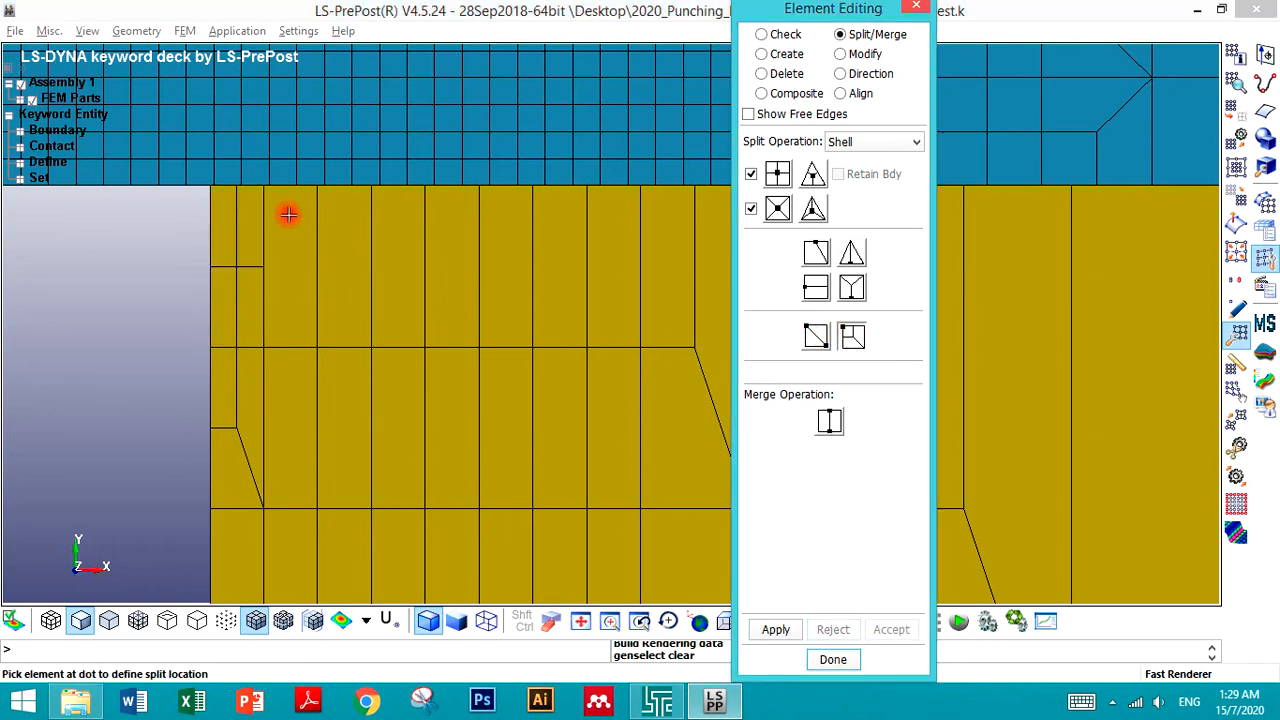
left_click(290, 255)
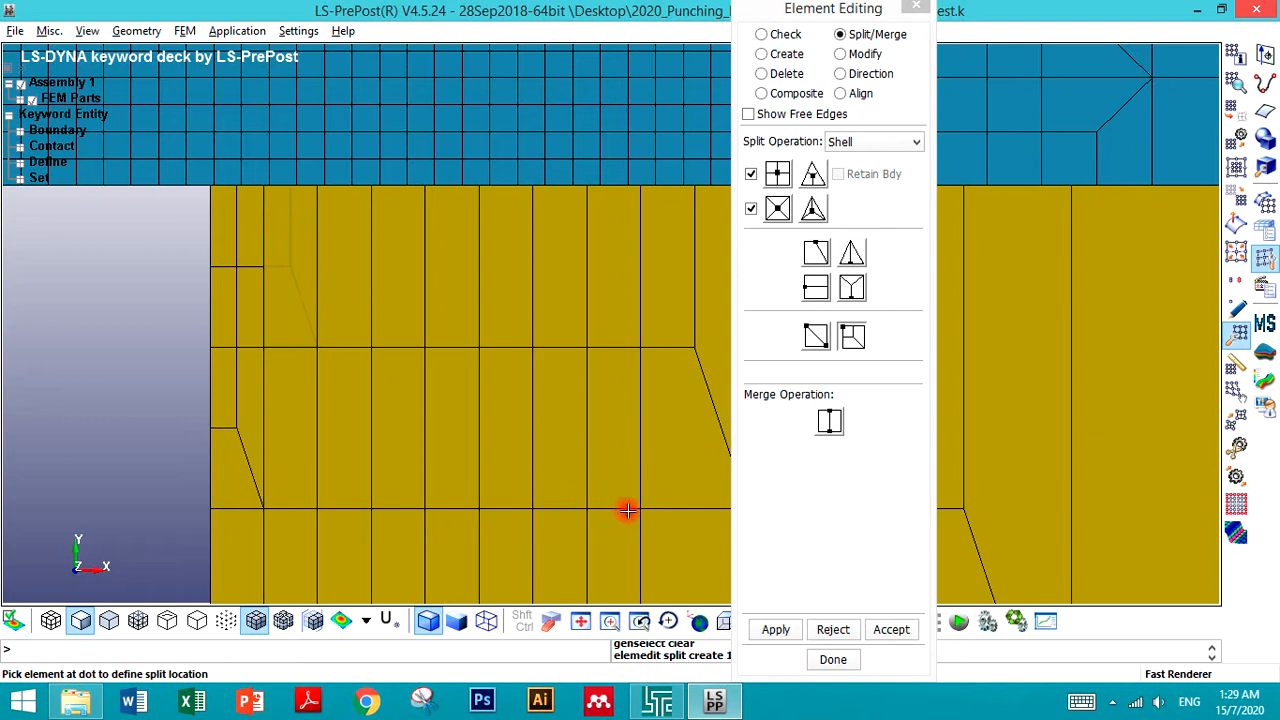
left_click(870, 630)
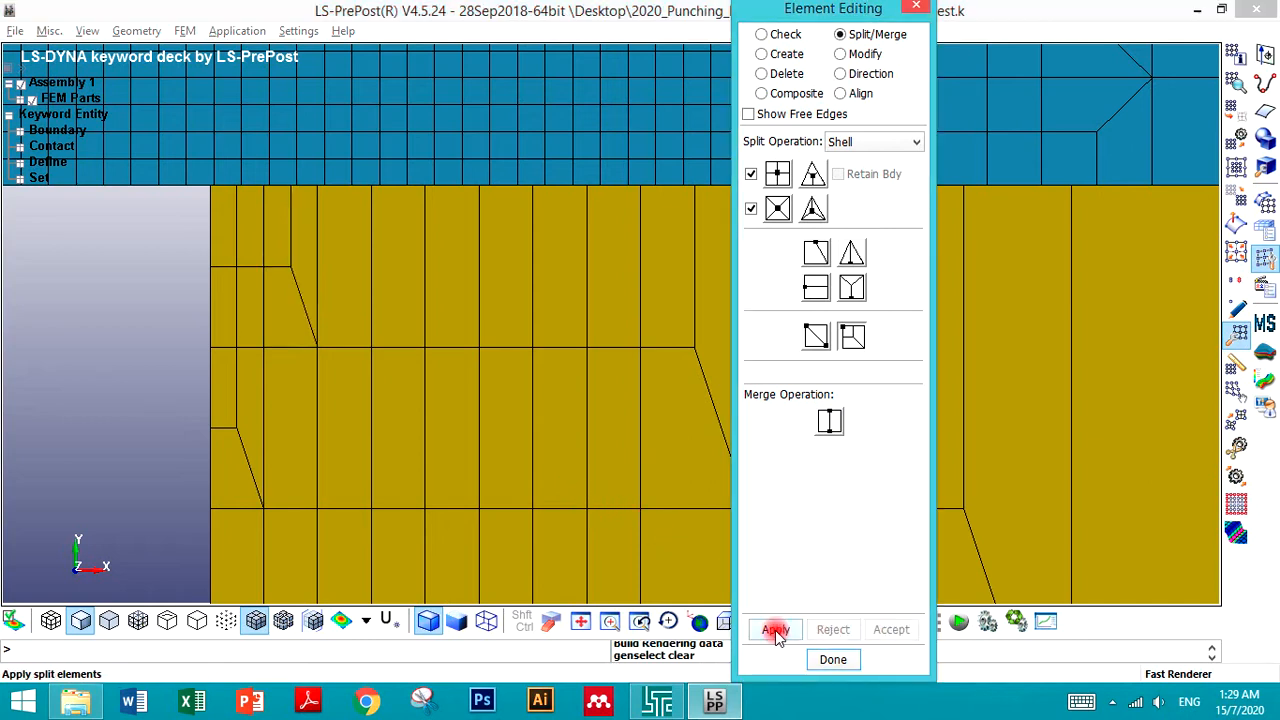
left_click(822, 662)
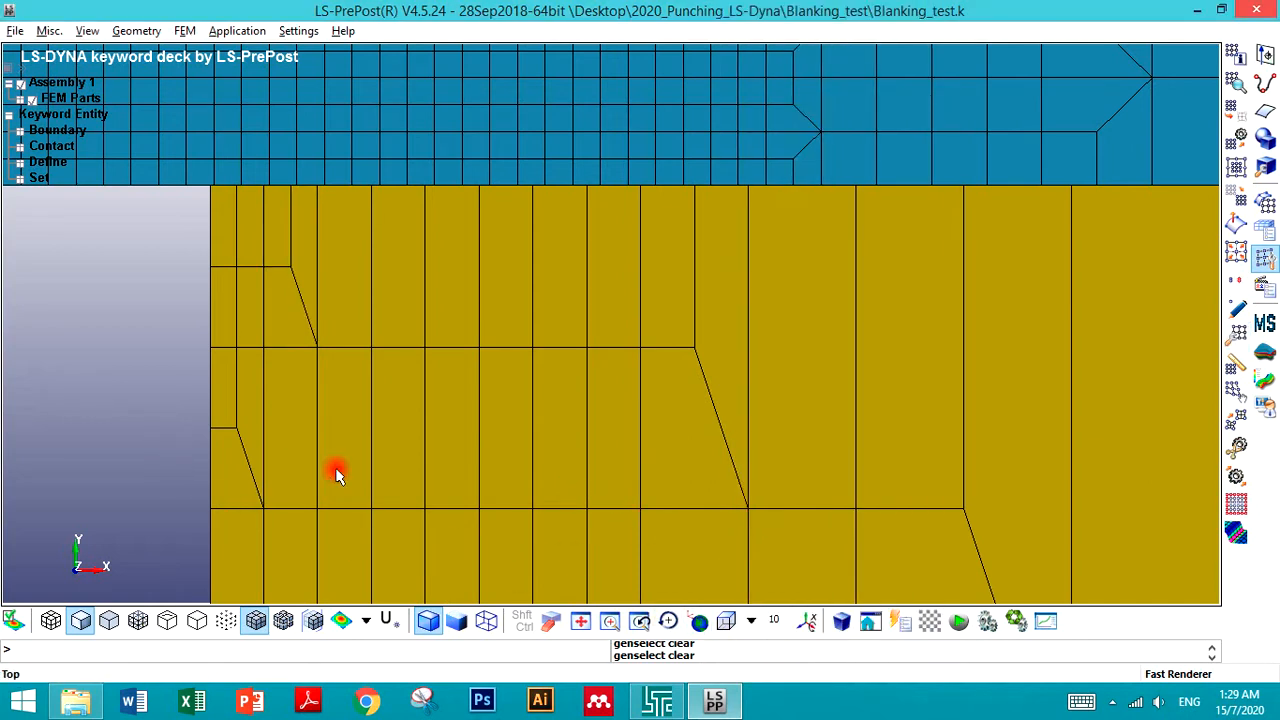
- Save the keyword file as Blanking_test2 in the Blanking_test folder
left_click(15, 30)
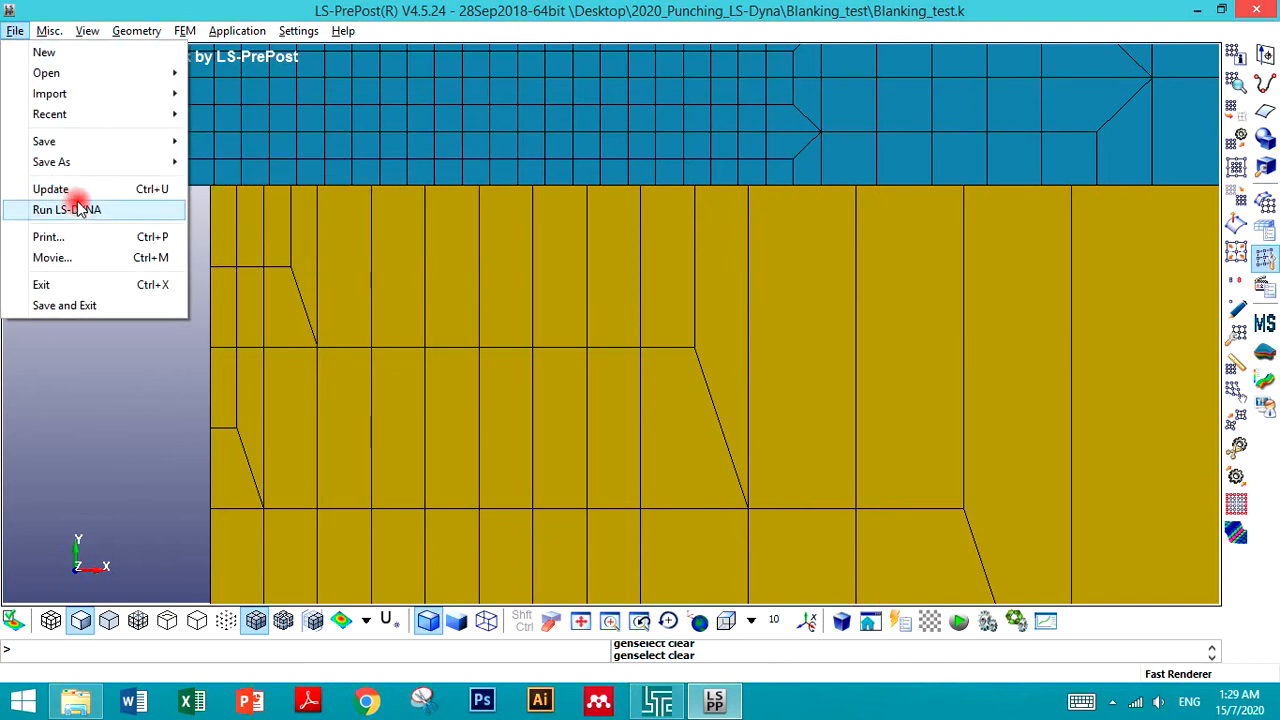
mouse_move(106, 162)
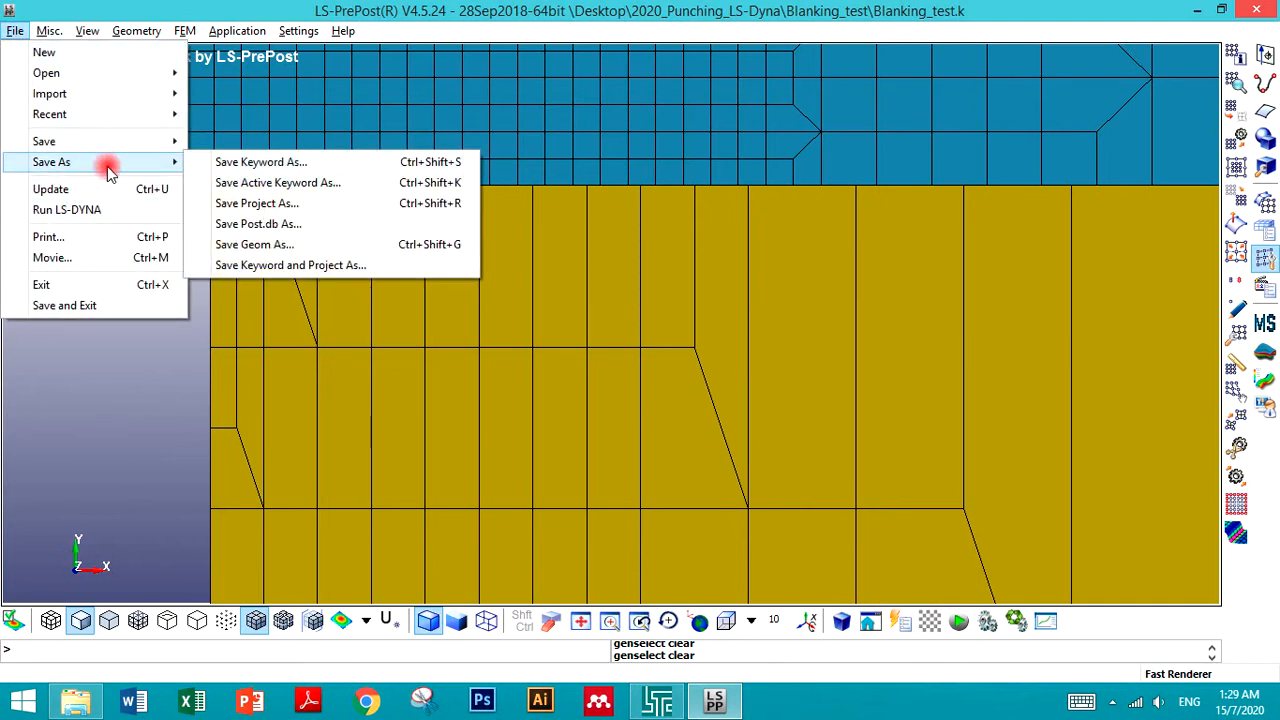
left_click(252, 163)
left_click(1150, 328)
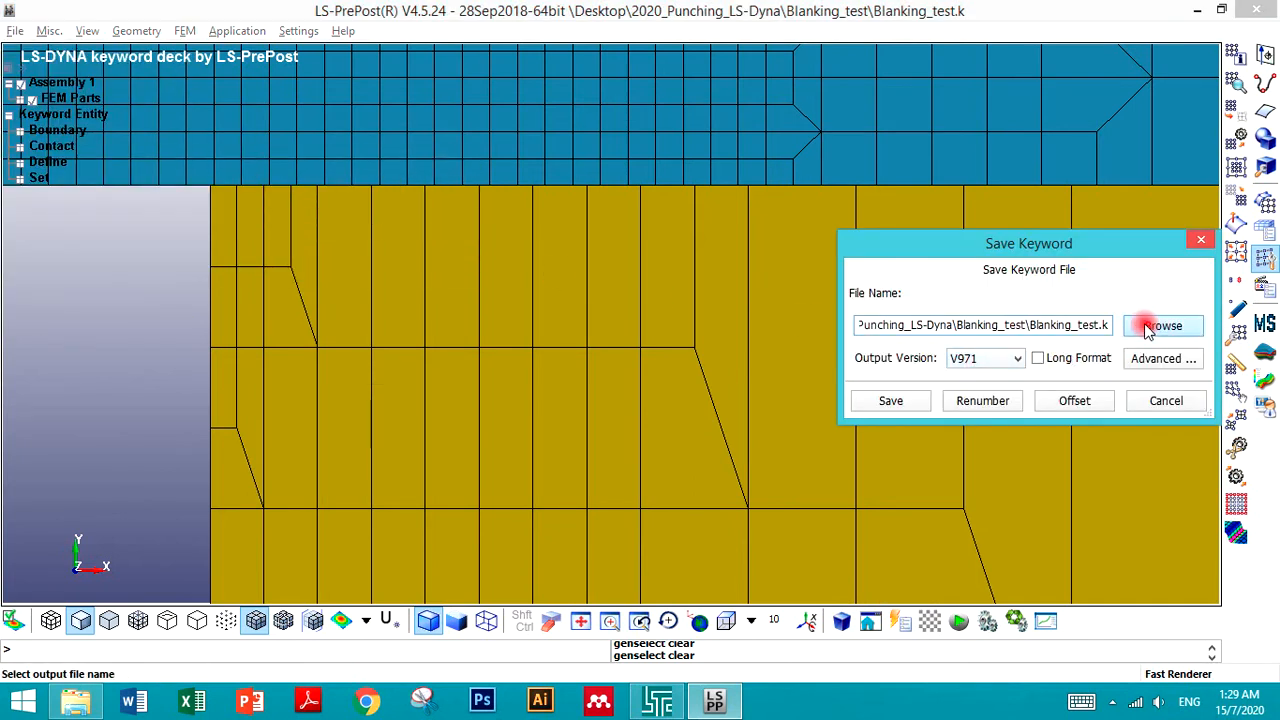
left_click(826, 560)
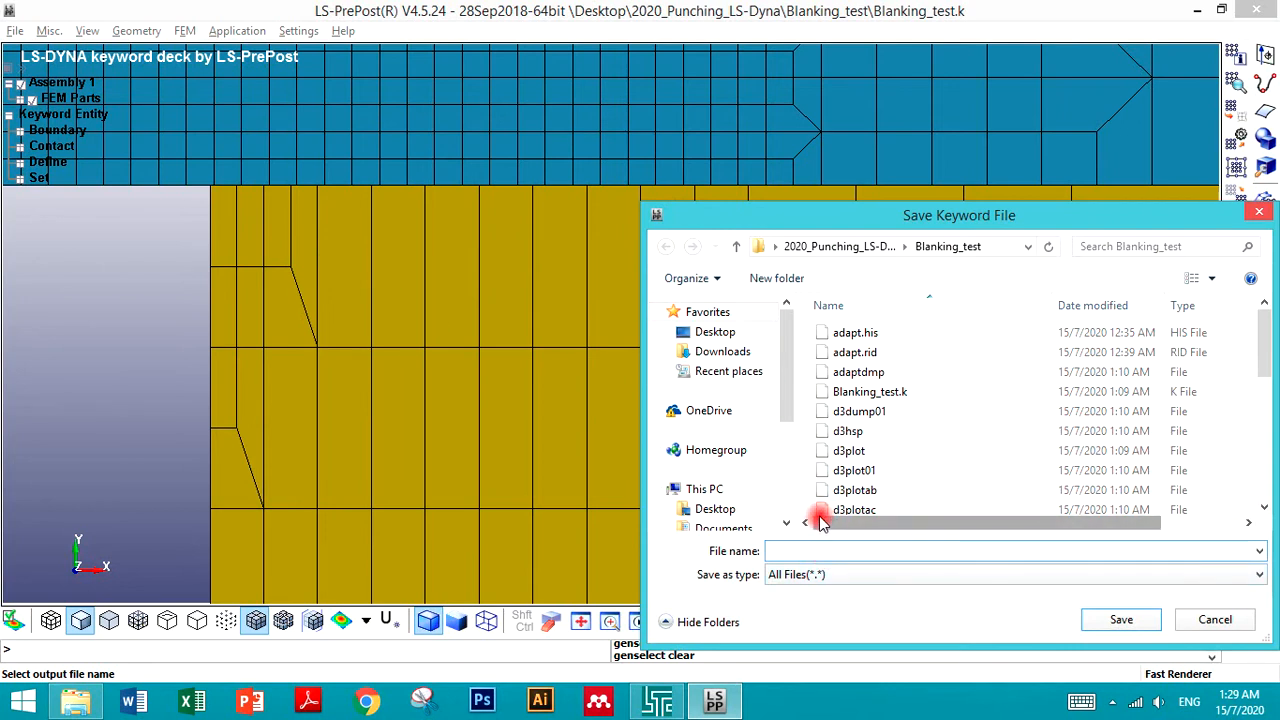
type("Blanking")
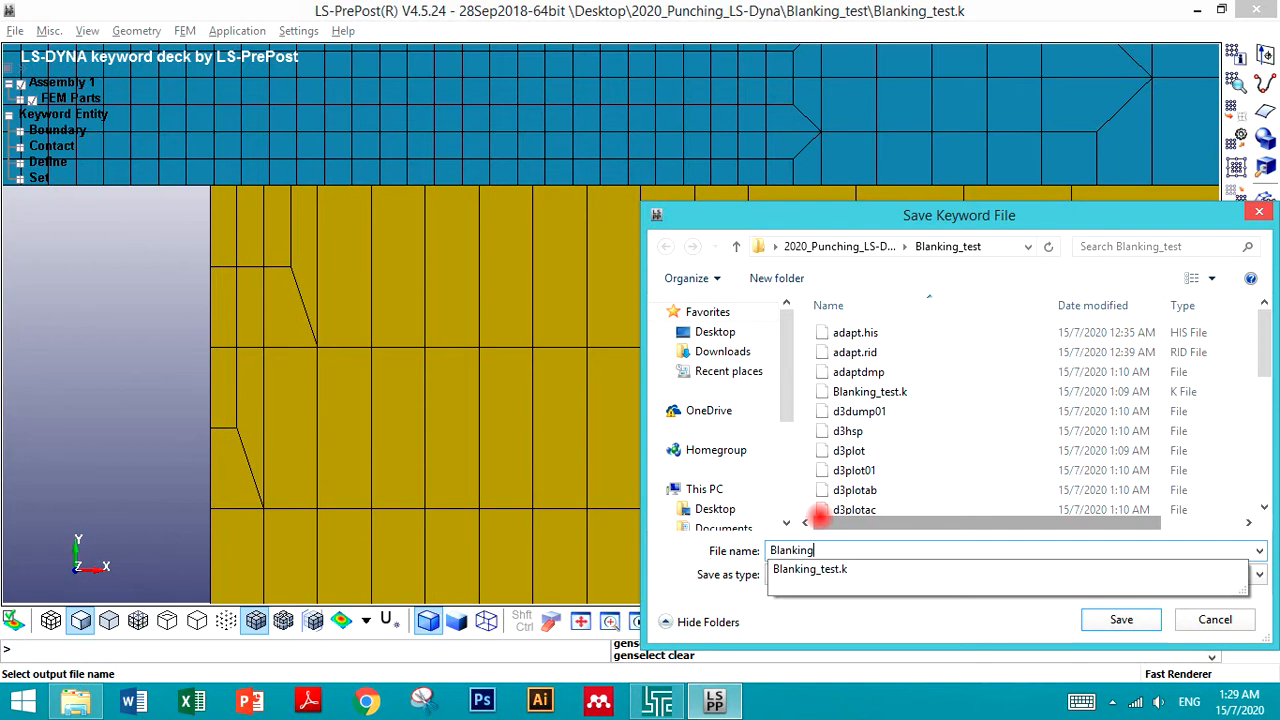
type("_test2")
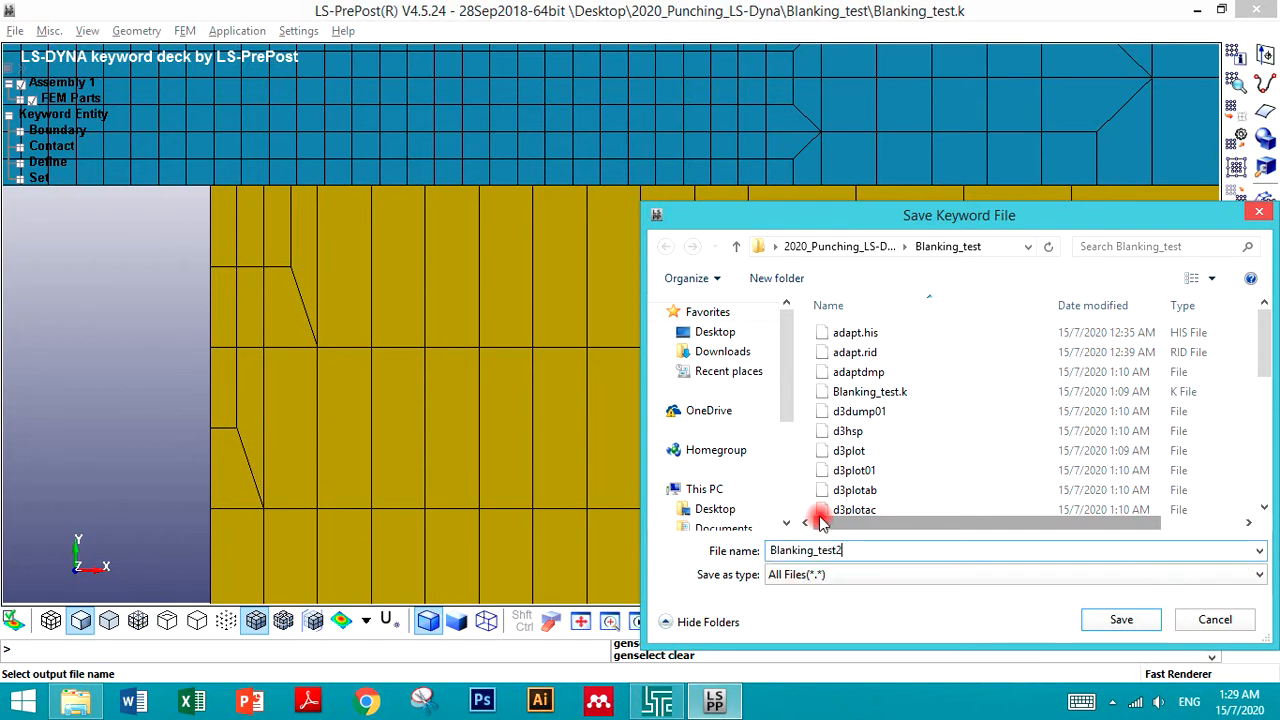
left_click(1121, 619)
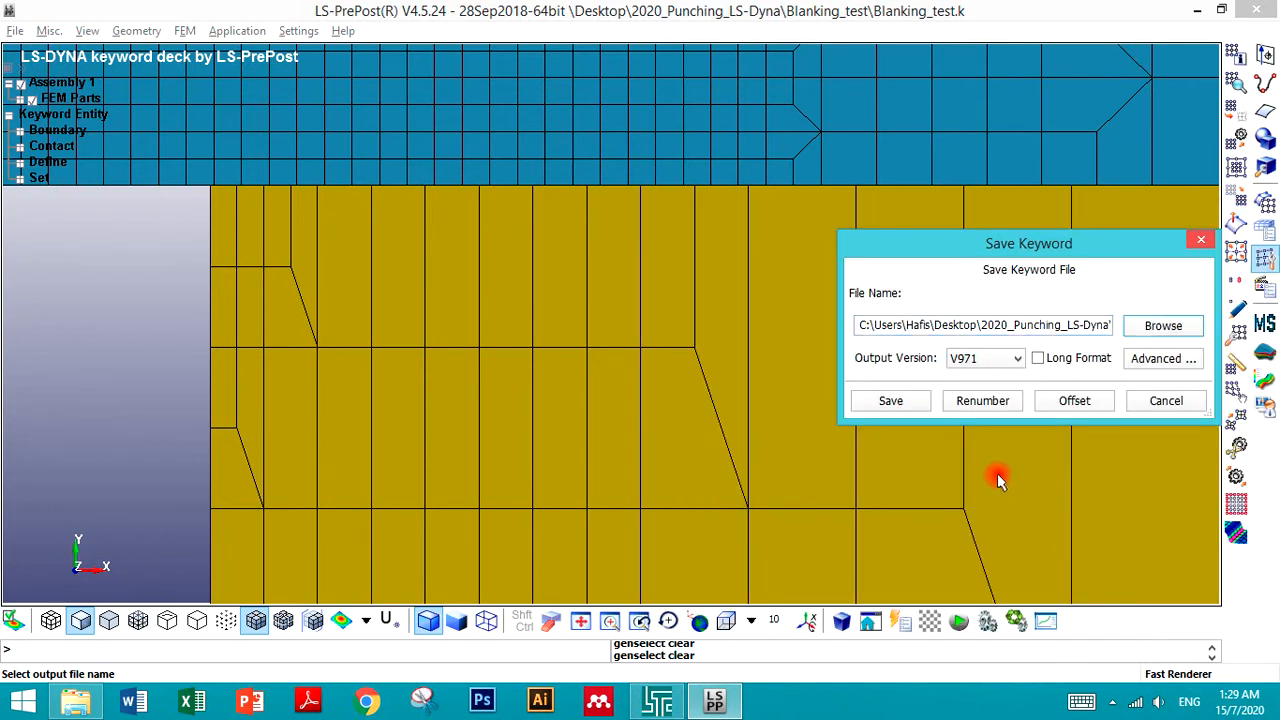
left_click(891, 403)
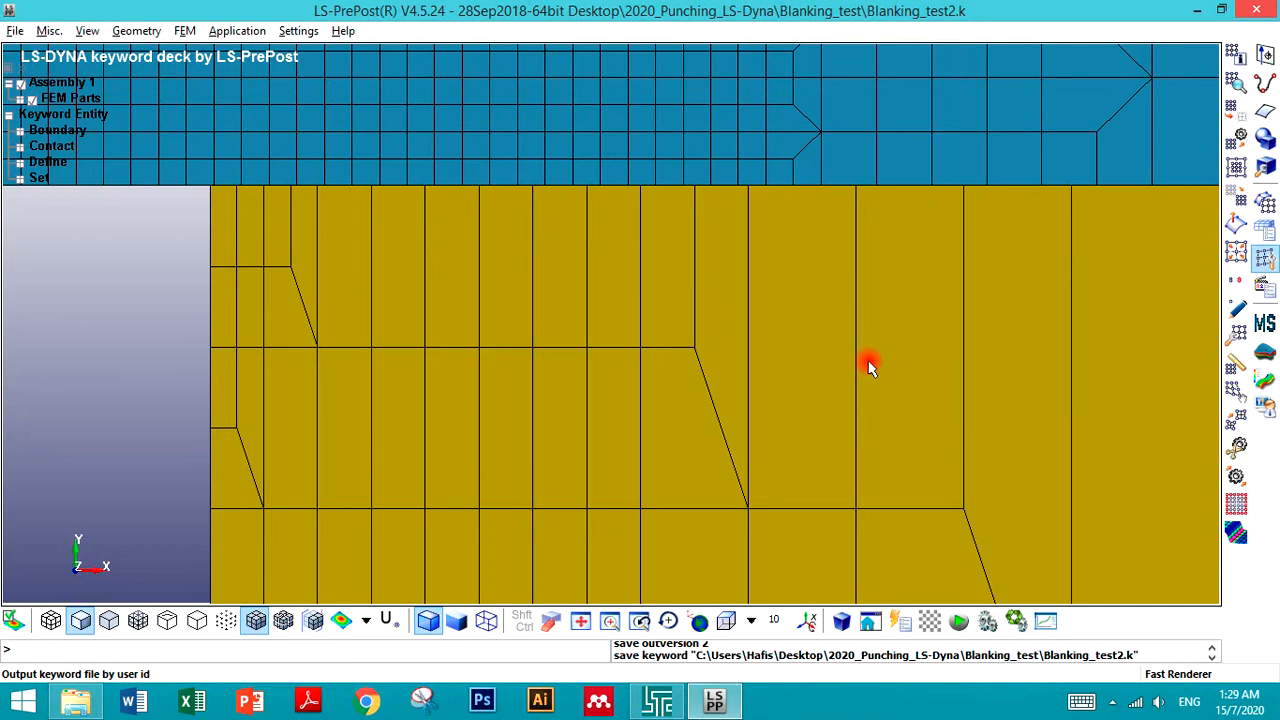
- Reopen Save Keyword As, browse to 2020_Punching_LS-Dyna, and create a new folder named Blanking_test2, opening it
left_click(17, 31)
mouse_move(77, 163)
left_click(228, 163)
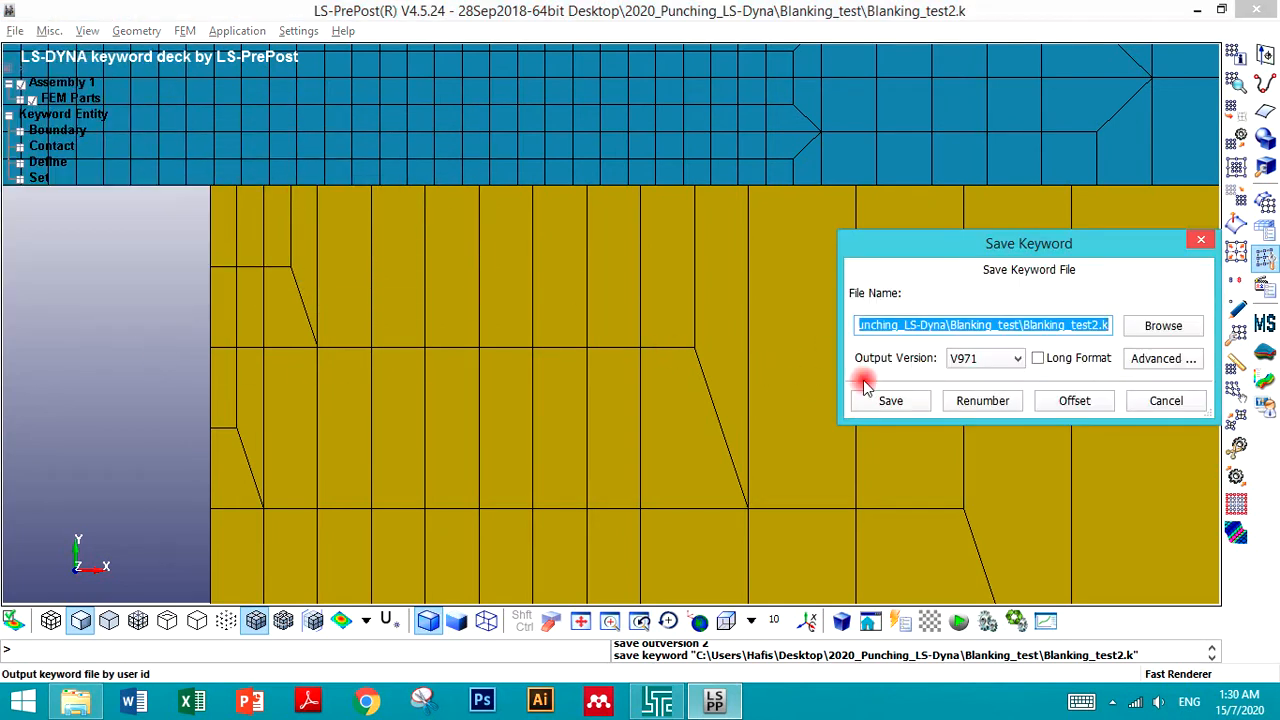
left_click(1160, 325)
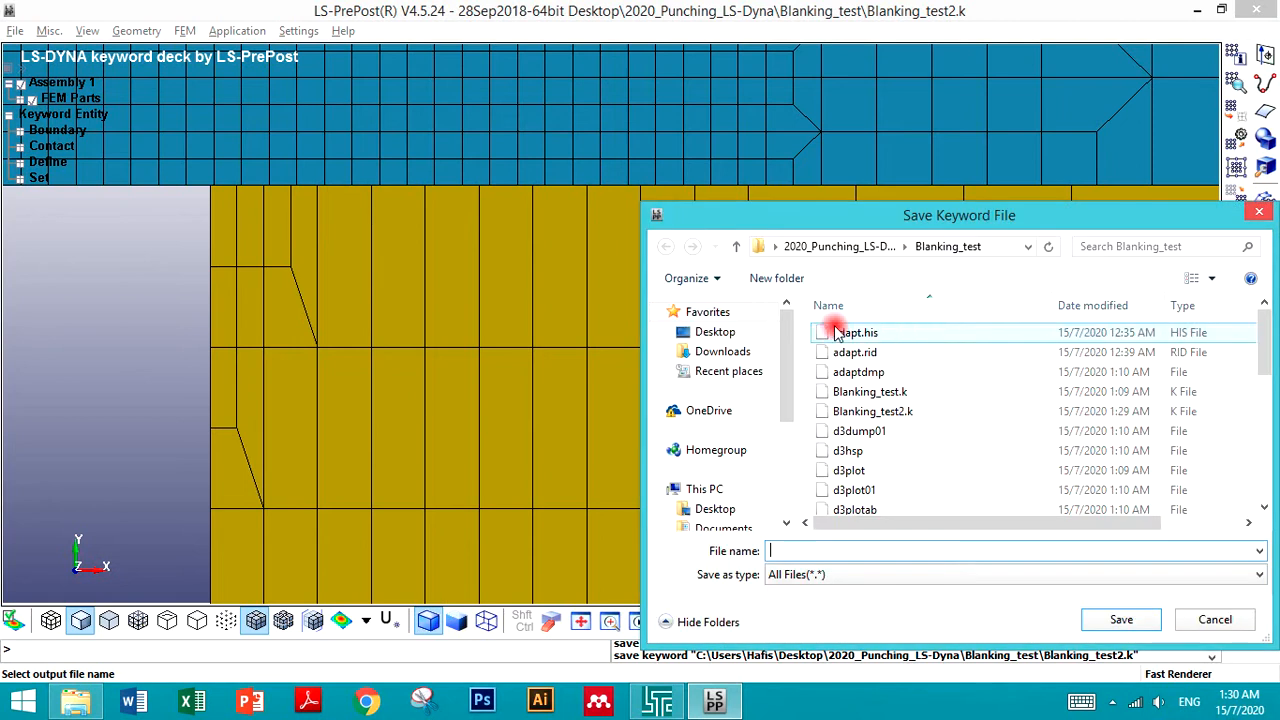
left_click(835, 248)
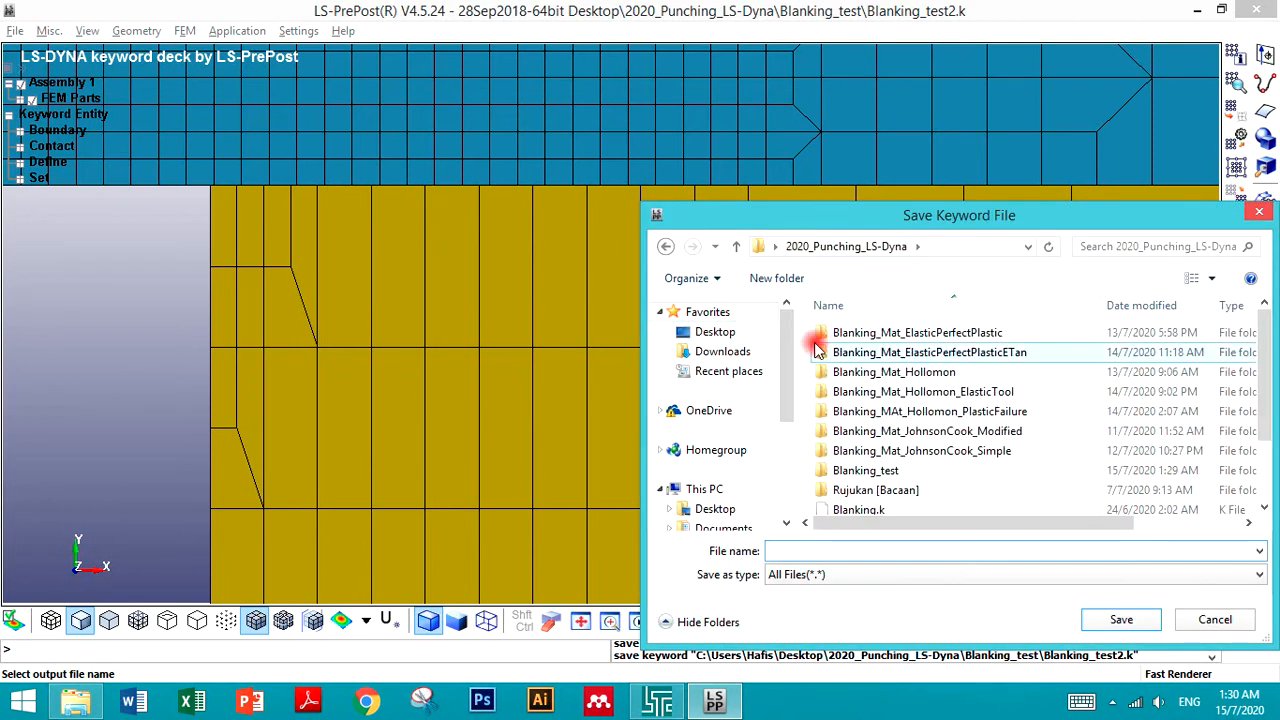
double_click(877, 471)
key("ctrl+c")
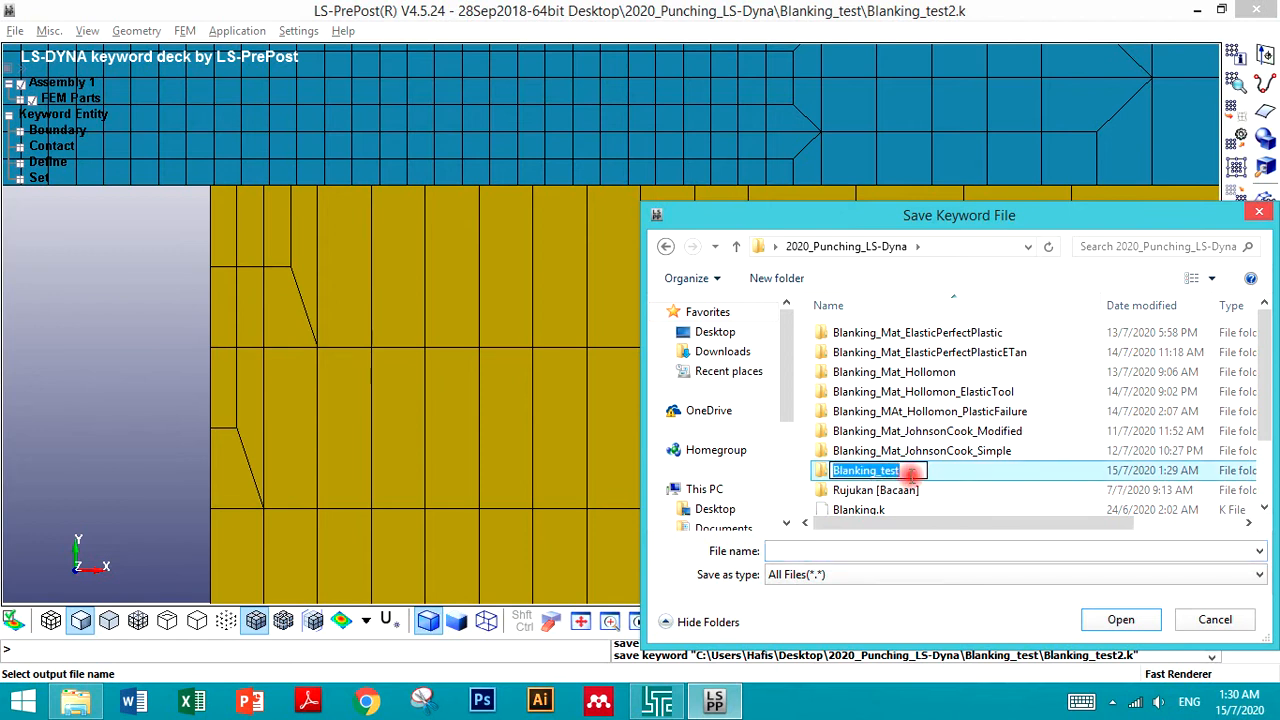
left_click(790, 280)
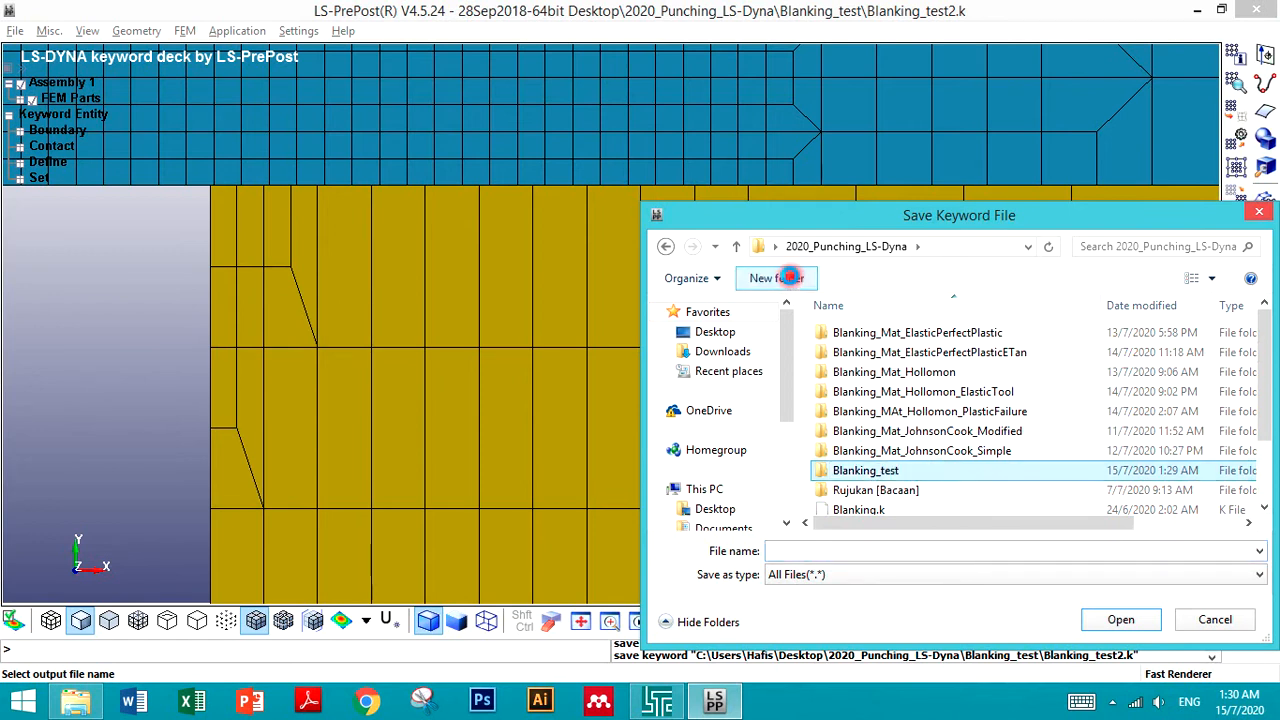
key("ctrl+v")
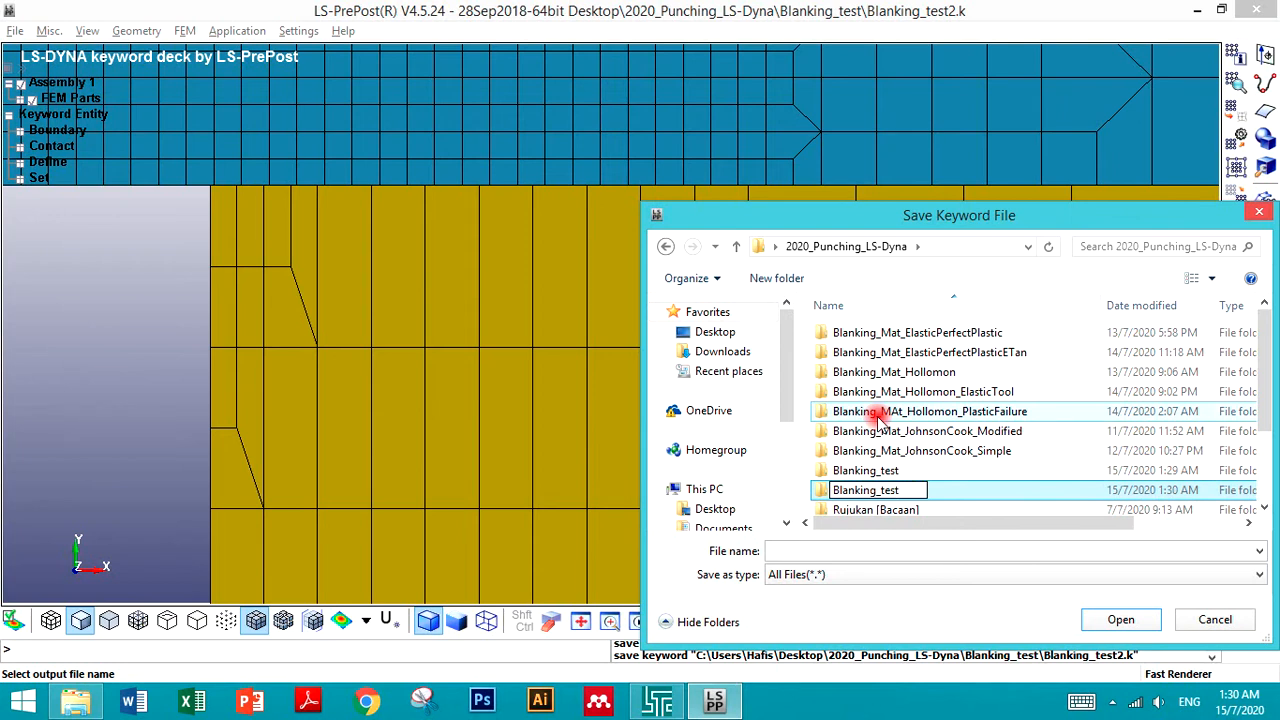
type("2")
left_click(1110, 620)
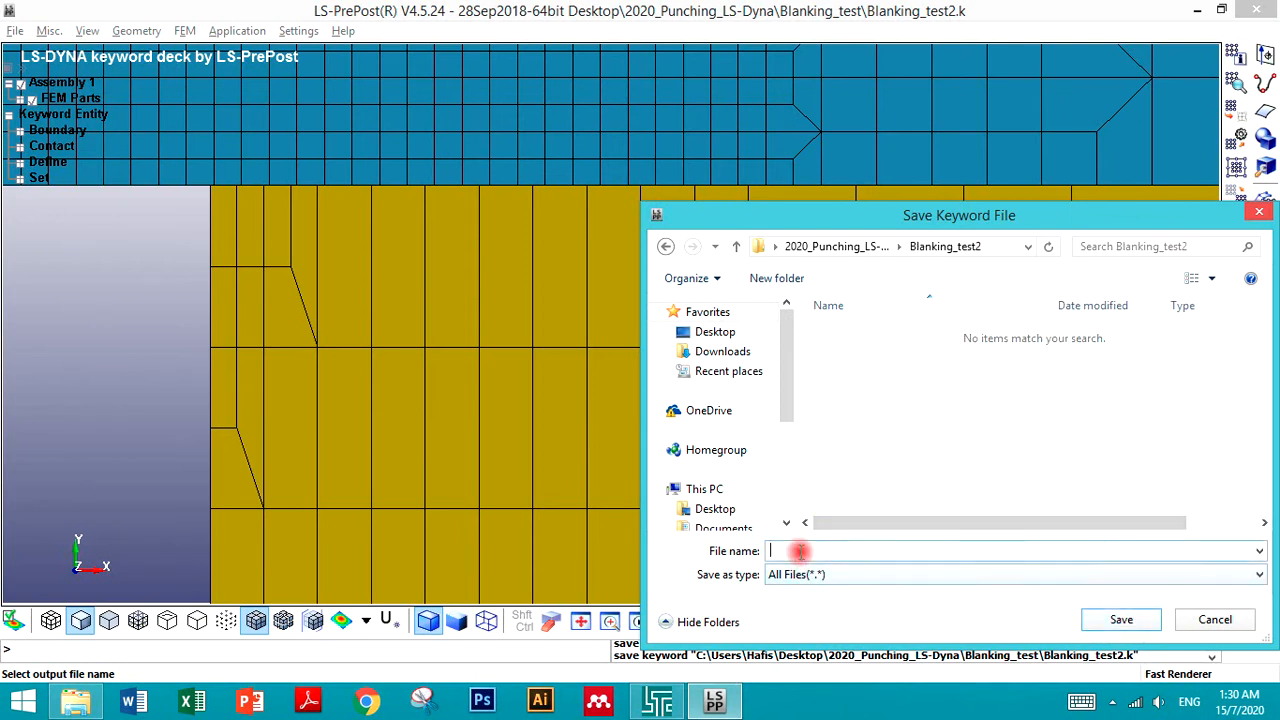
- Save the keyword file as Blanking_test2.k inside the new Blanking_test2 folder
type("2")
left_click(1121, 619)
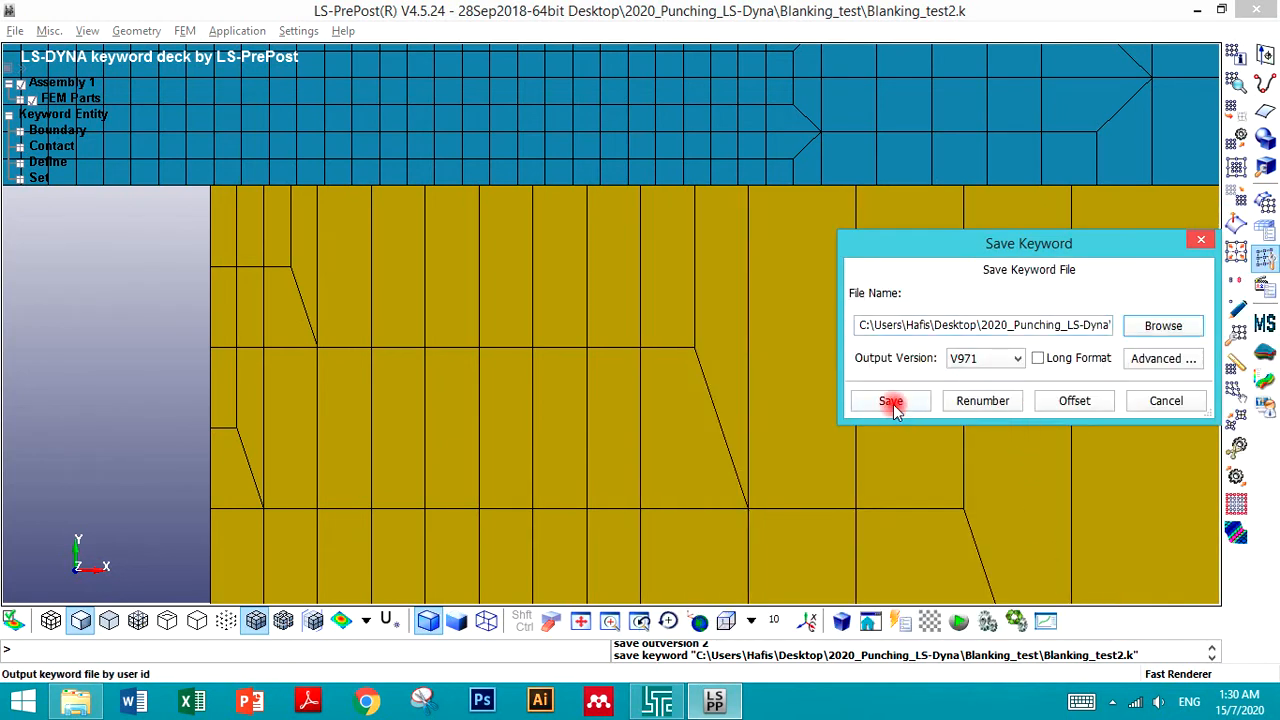
left_click(891, 402)
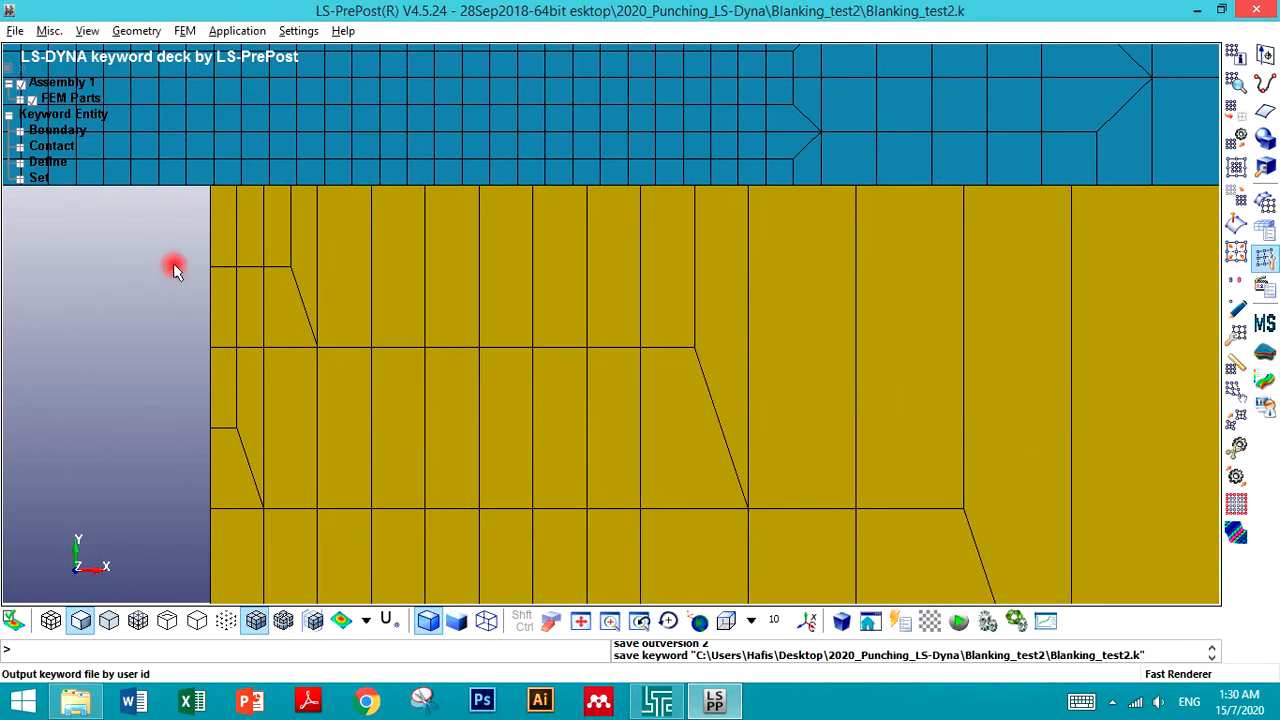
- Zoom in and out to inspect the refined meshes of the die, blank and punch
scroll(190, 272, "down", 7)
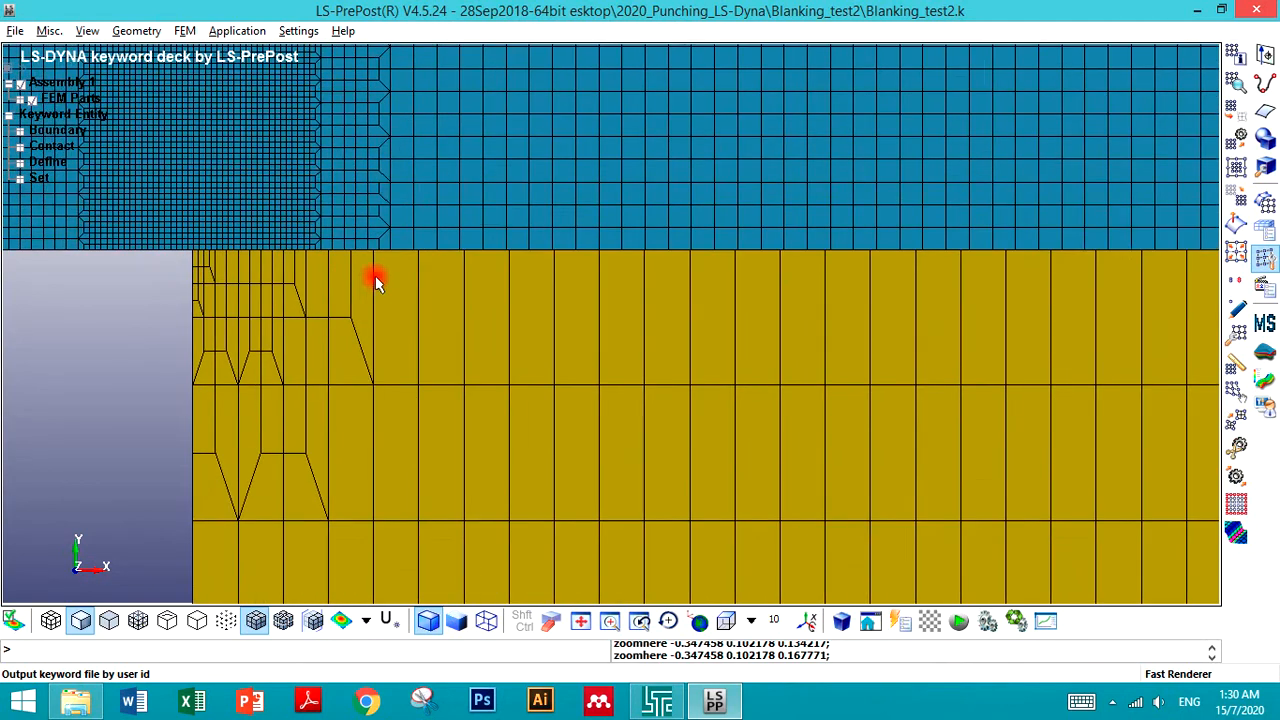
scroll(354, 214, "down", 1)
scroll(329, 157, "up", 4)
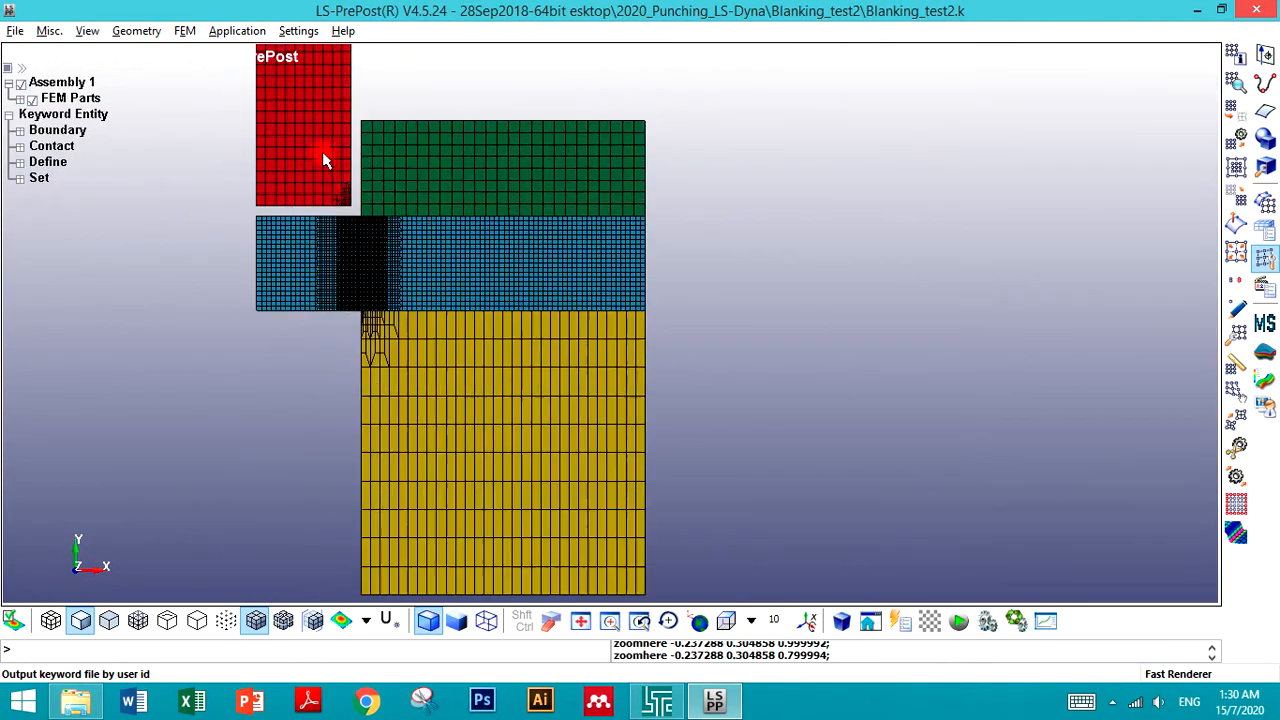
scroll(358, 220, "down", 3)
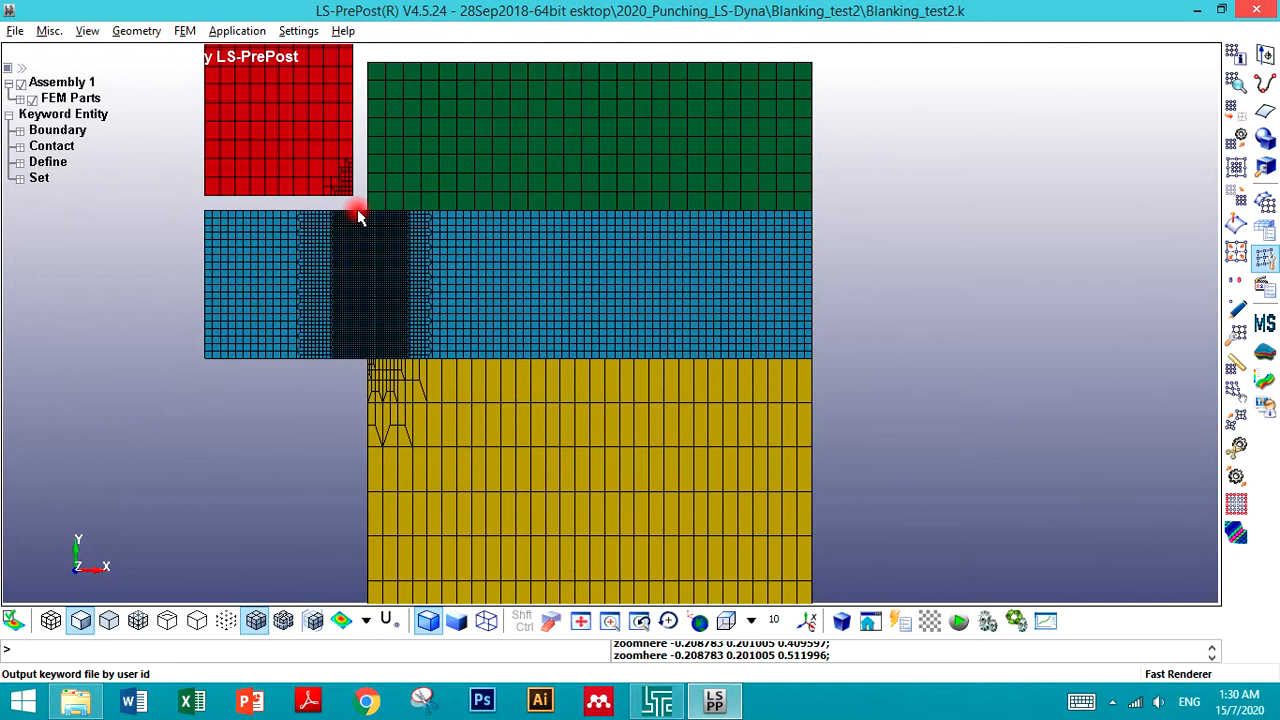
scroll(360, 150, "up", 3)
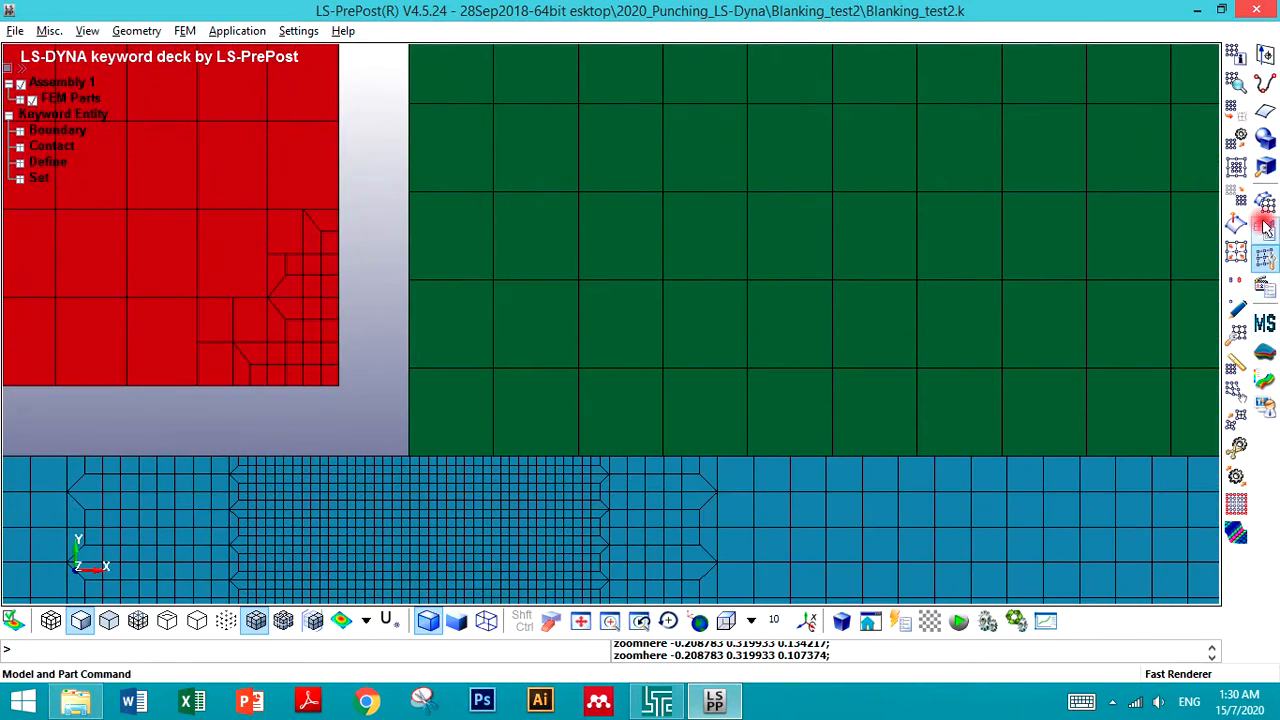
- Open Element Editing in Split/Merge mode and split one punch shell element above the refined corner into four quads
left_click(1238, 338)
left_click(778, 180)
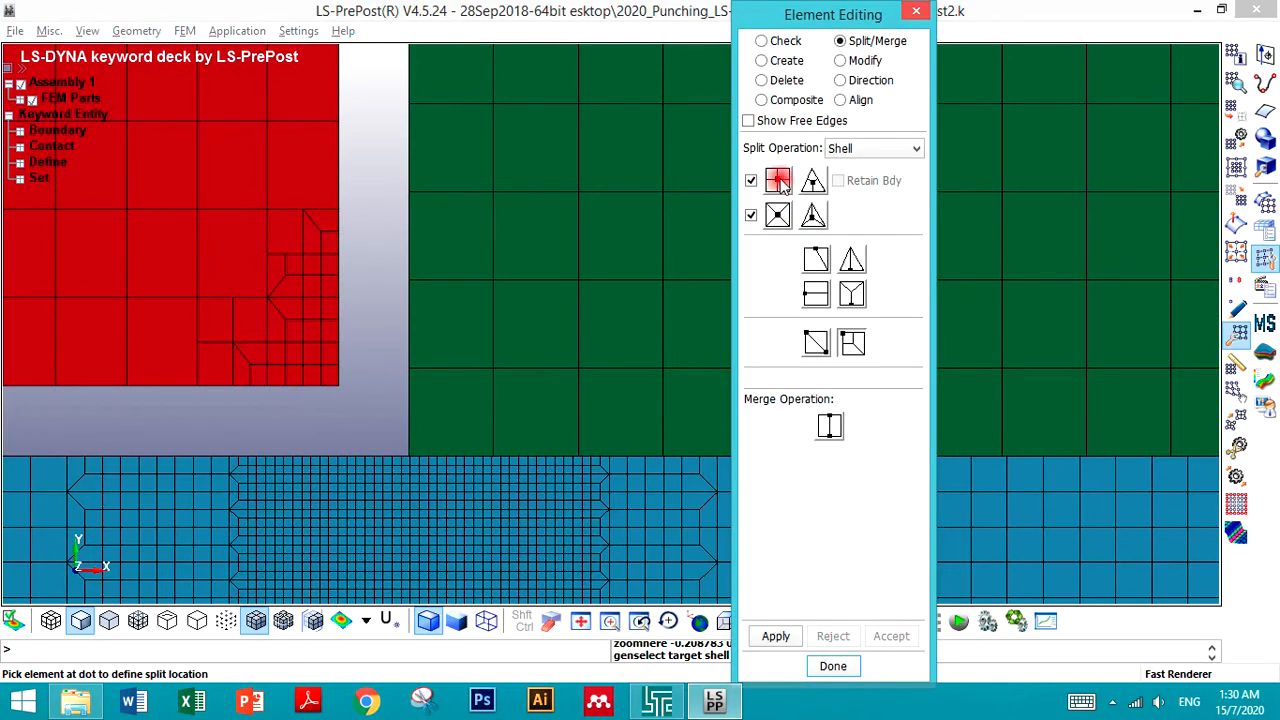
left_click(295, 177)
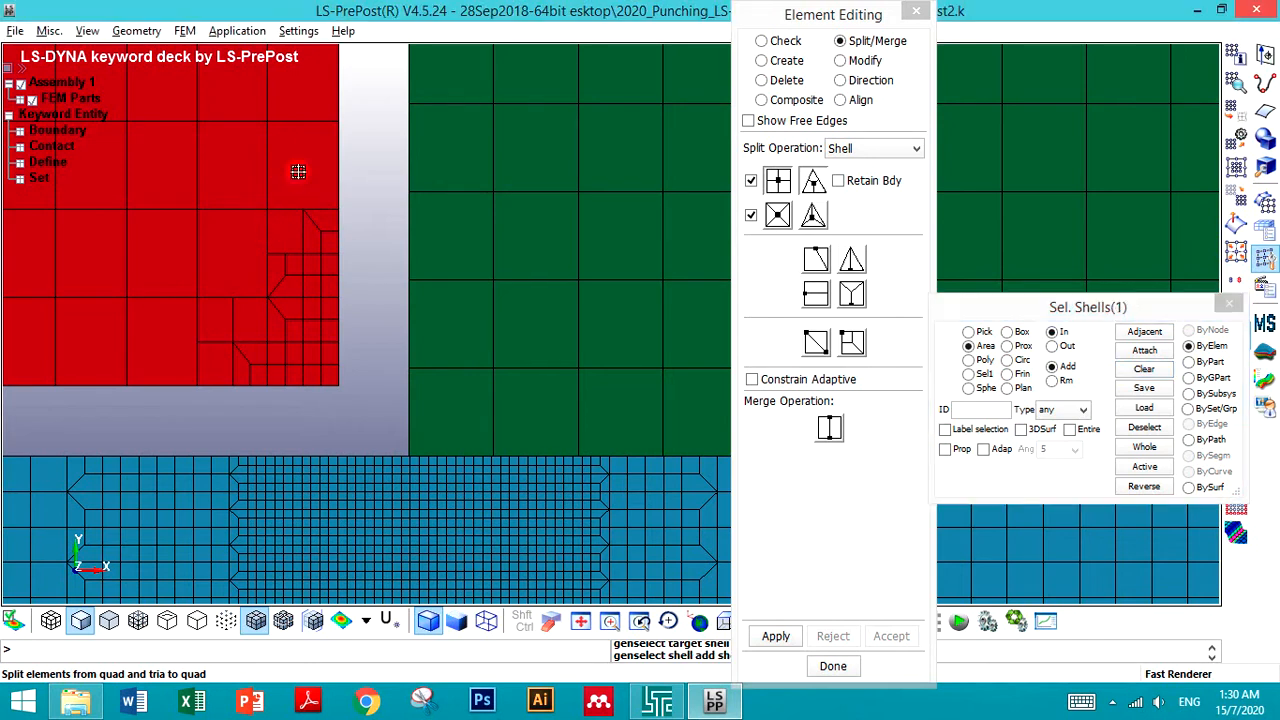
left_click(776, 636)
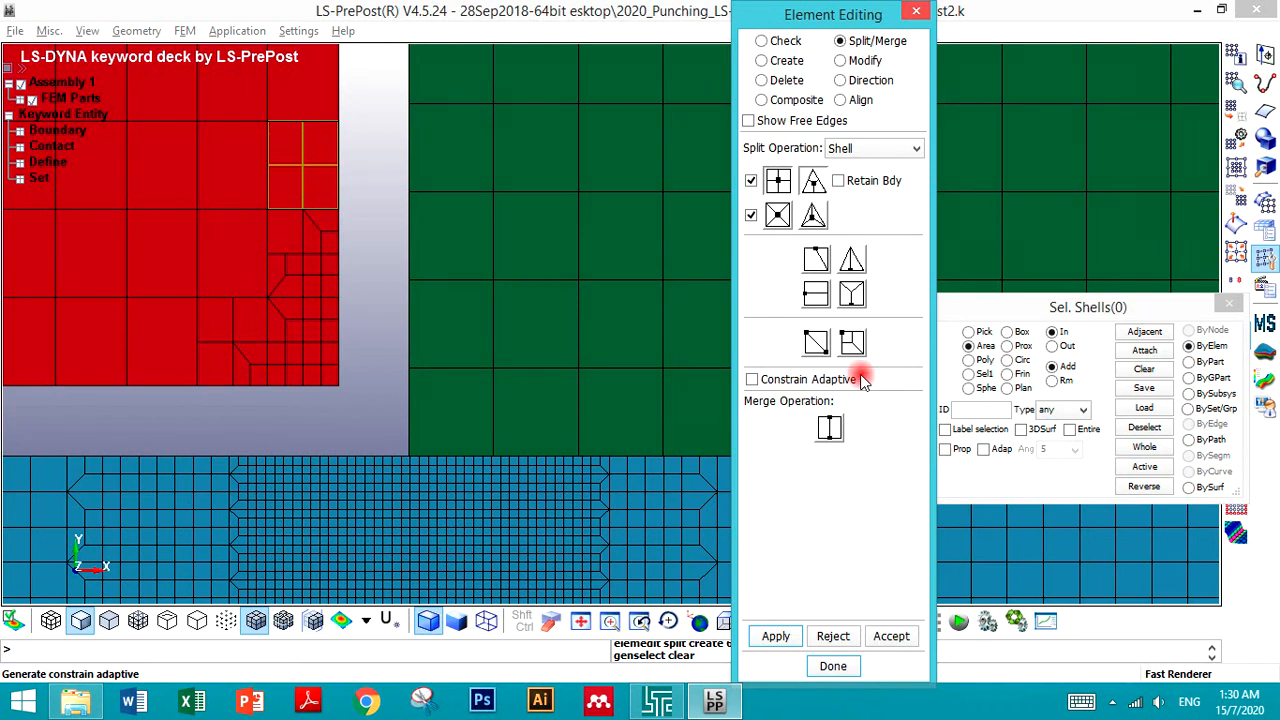
- Accept the split, then split the two neighbouring punch elements at the dot location to form transition elements
left_click(852, 342)
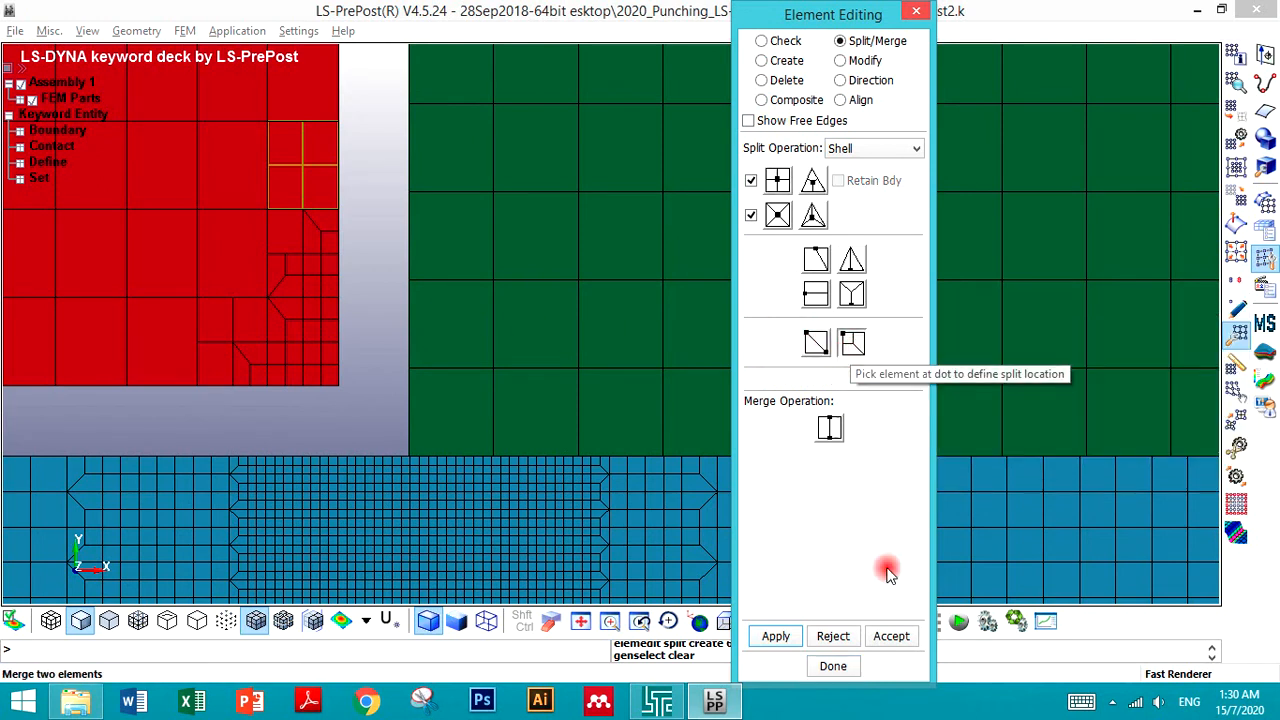
left_click(893, 636)
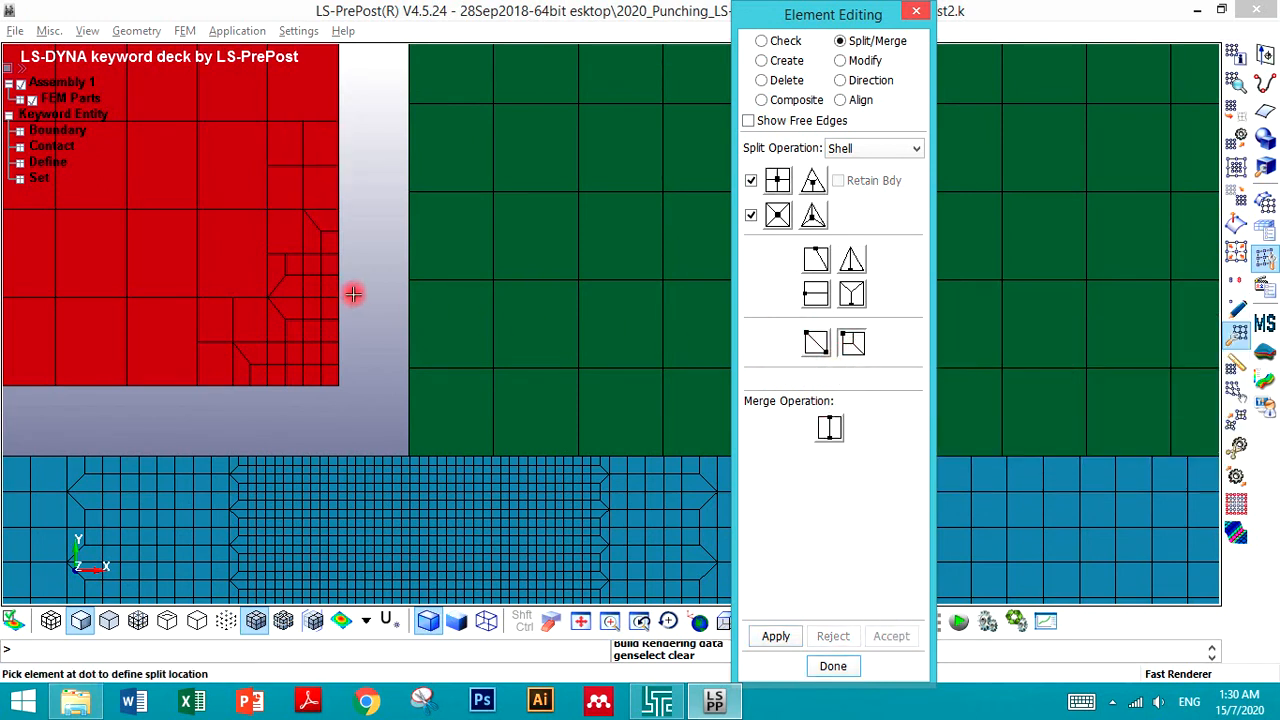
left_click(240, 280)
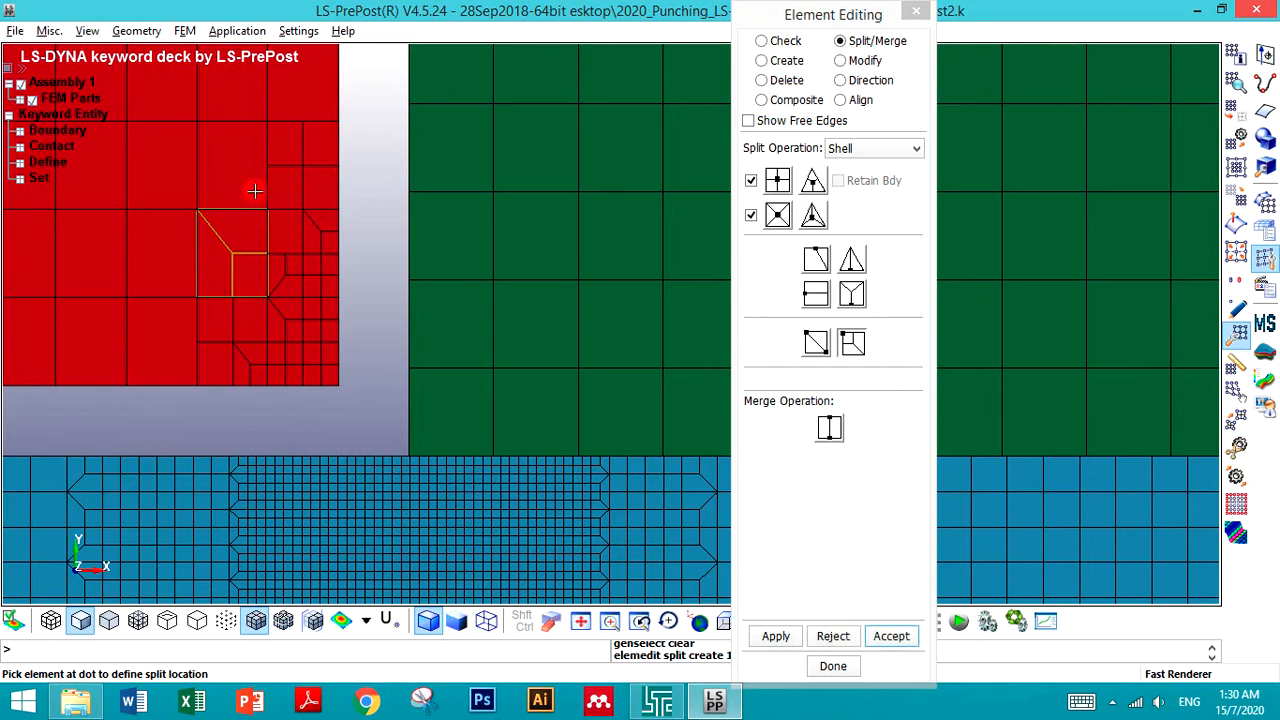
left_click(251, 149)
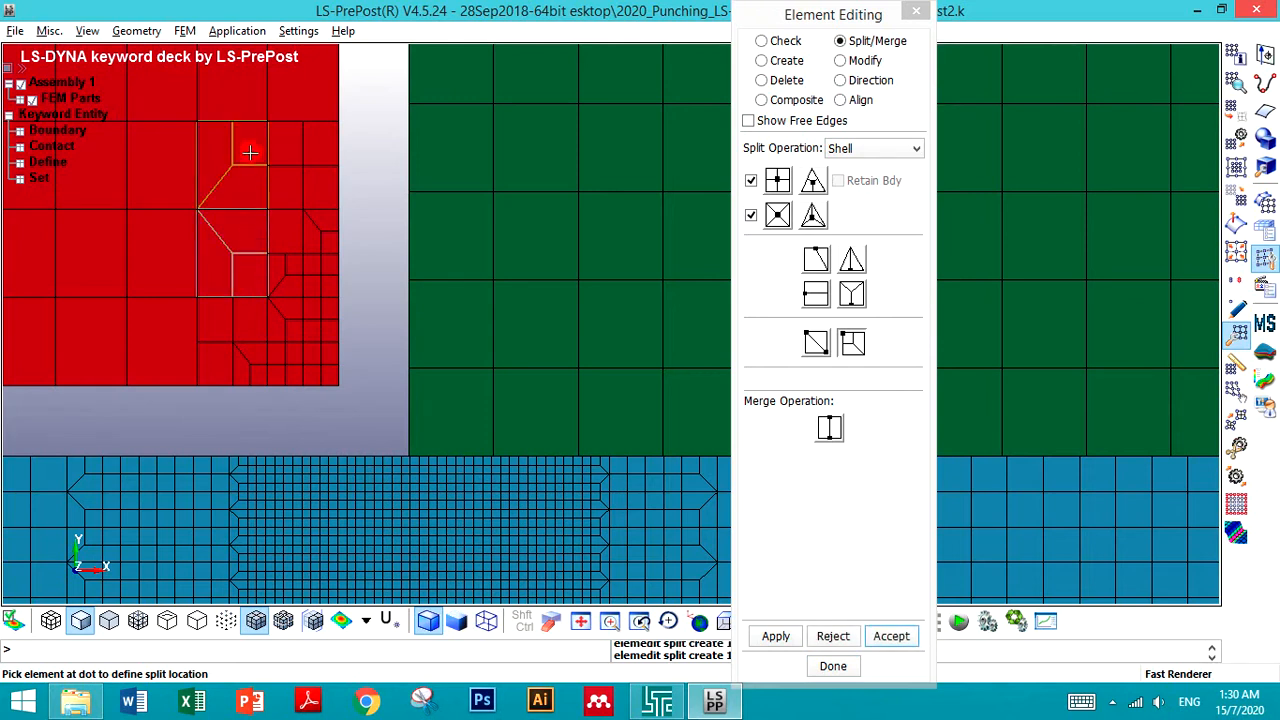
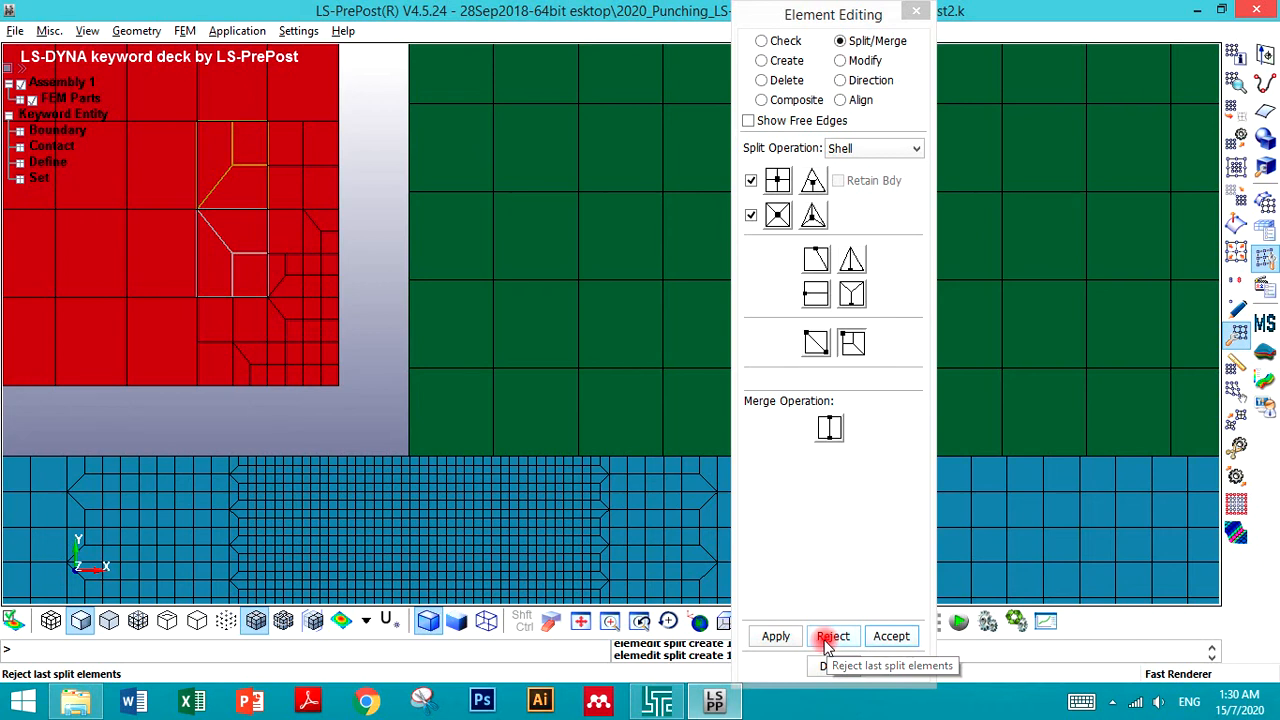
- Reject the last transition splits, then split the punch element above the refined corner into four quads and accept it
left_click(830, 638)
left_click(830, 638)
left_click(816, 293)
left_click(777, 220)
left_click(778, 181)
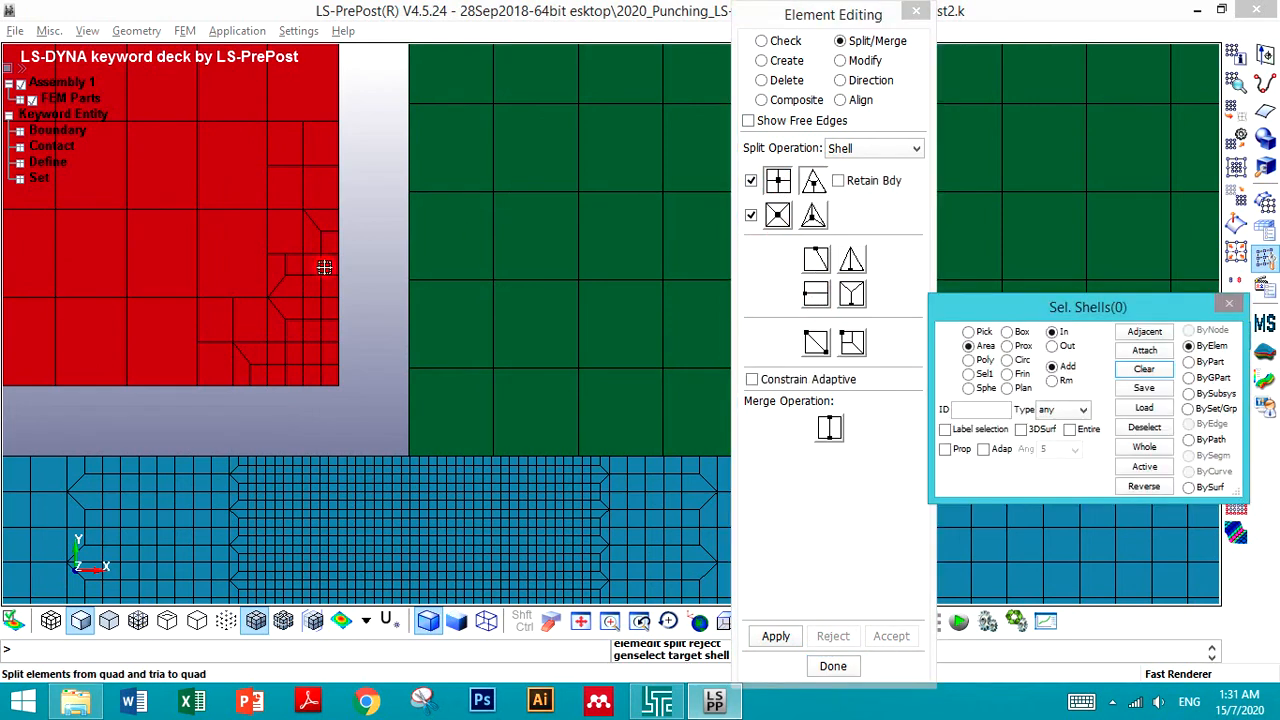
left_click(242, 254)
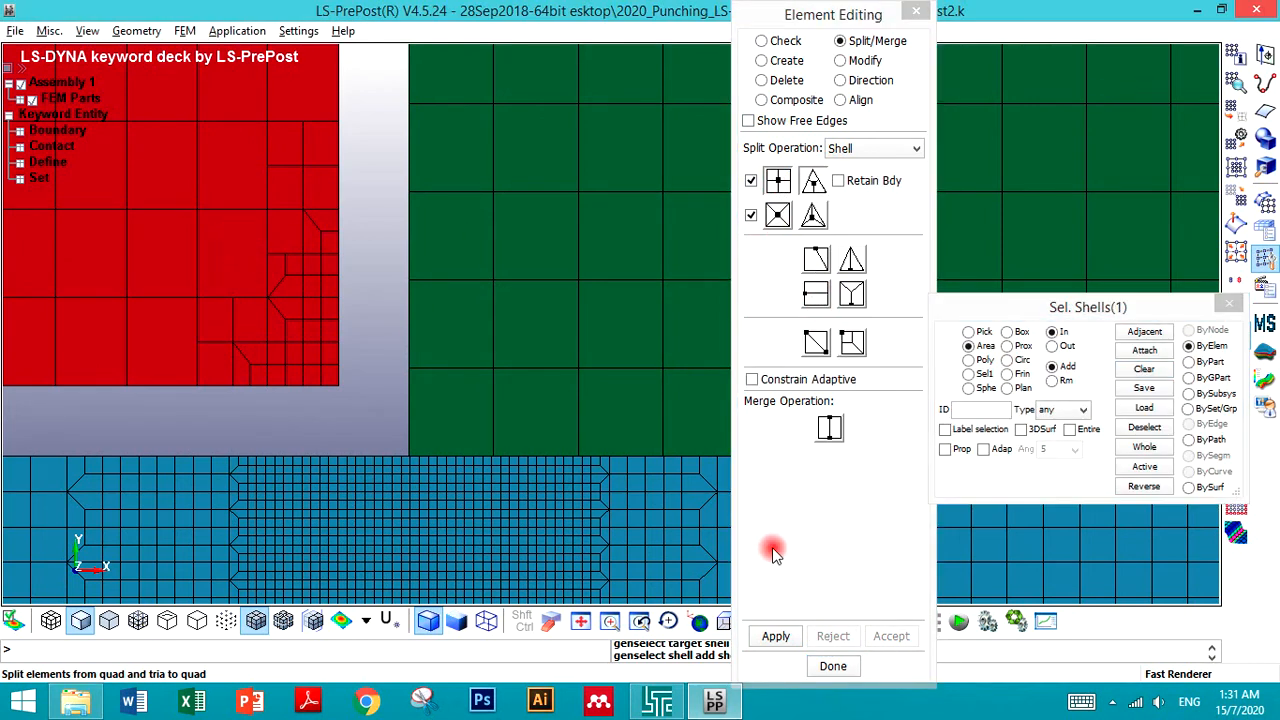
left_click(778, 637)
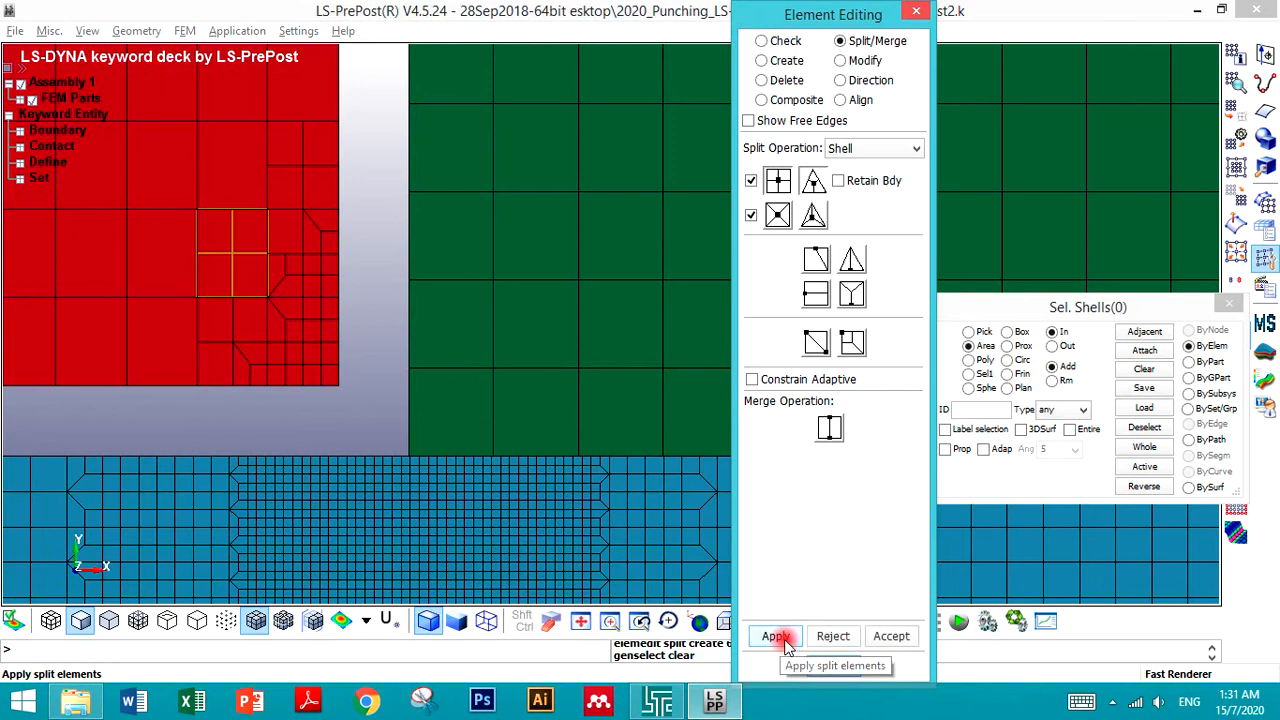
left_click(889, 638)
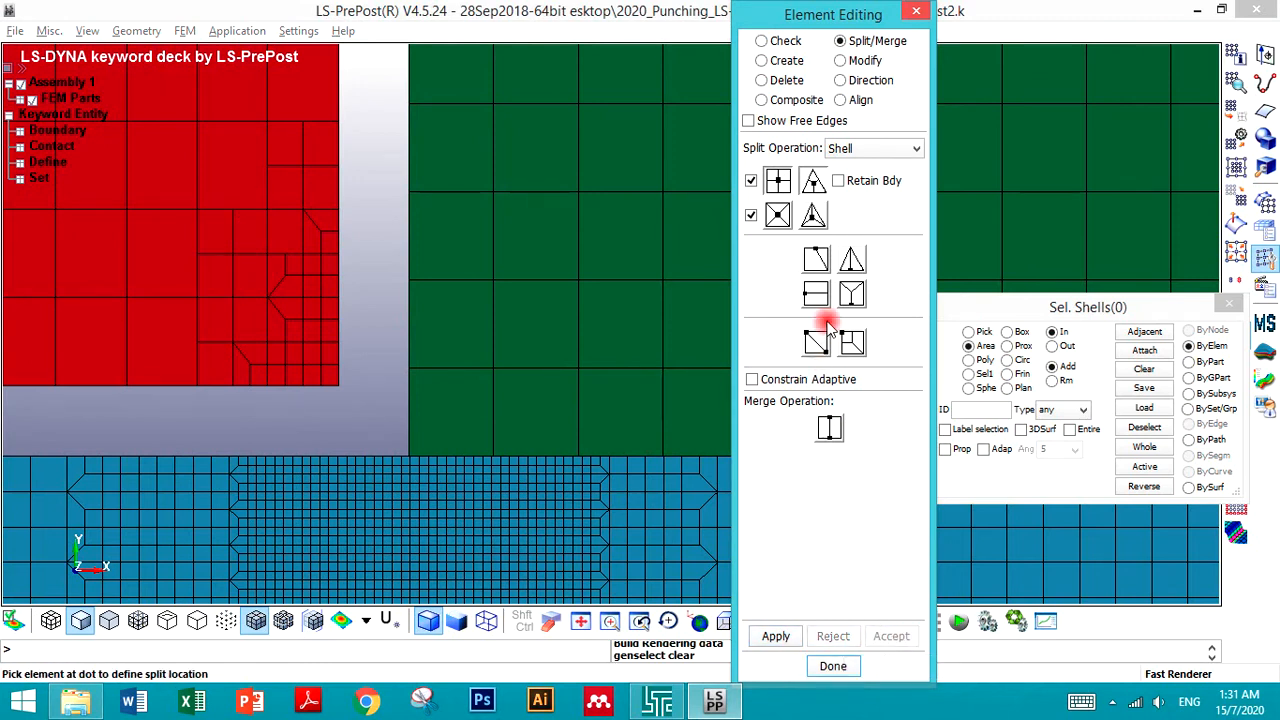
- Split the neighbouring punch elements at the dot location into transition elements and accept the splits
left_click(855, 343)
left_click(248, 196)
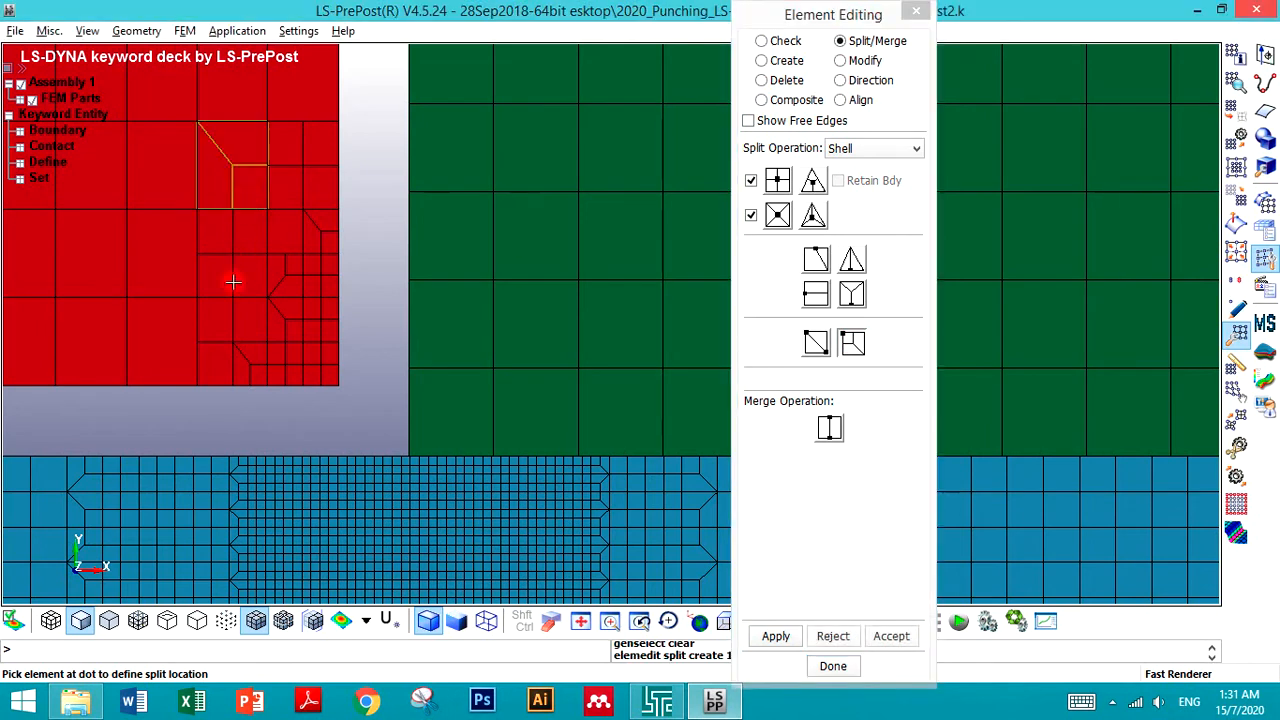
left_click(180, 284)
left_click(174, 320)
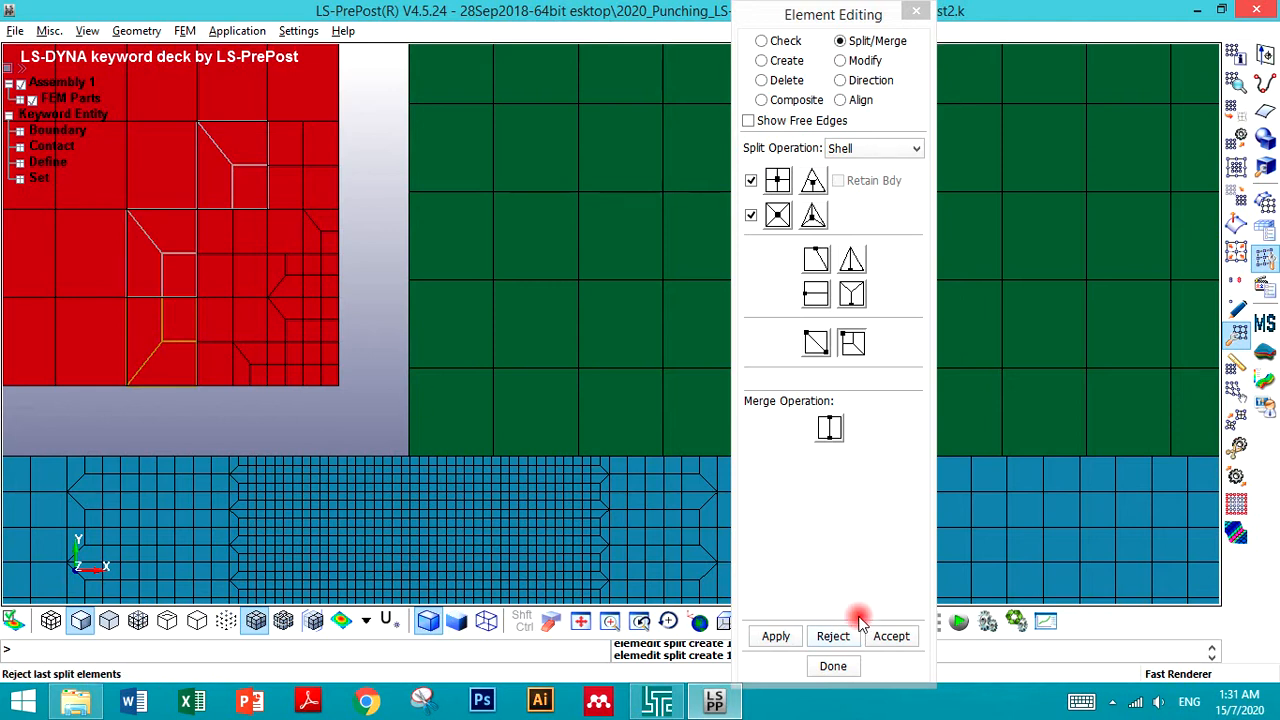
left_click(890, 637)
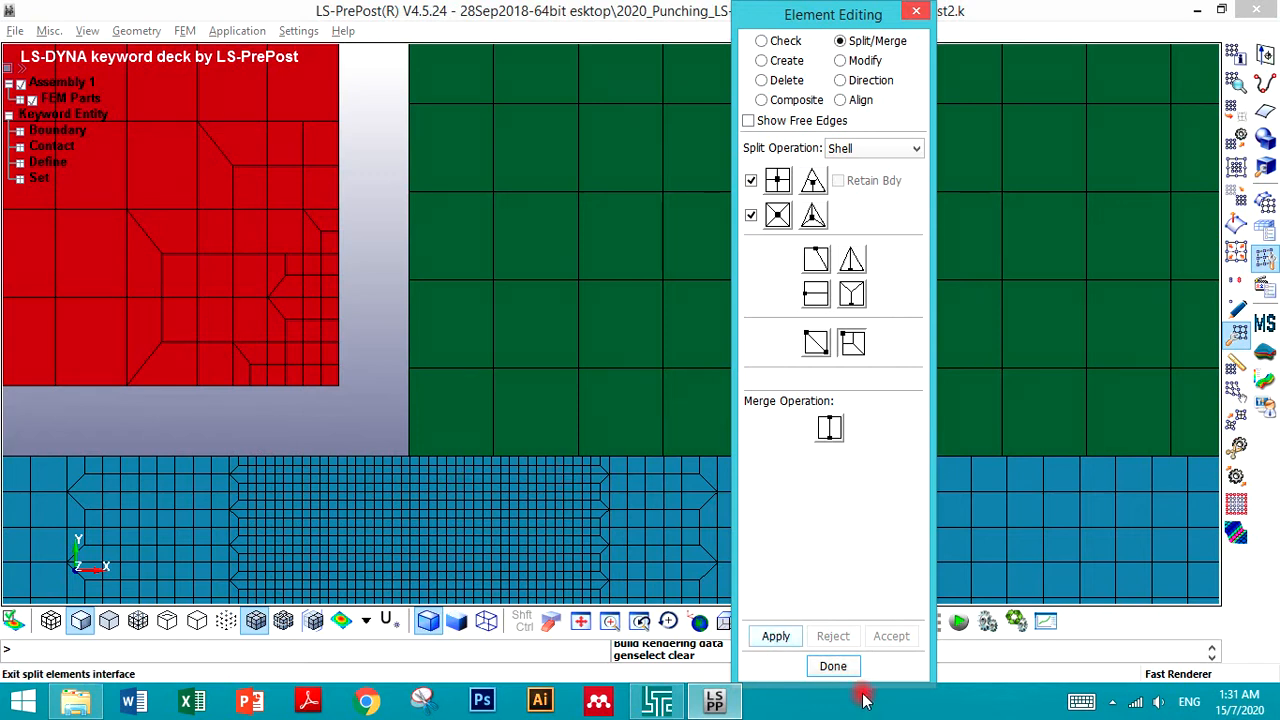
- Close element editing and display only the Punch part, hiding Sheet, Blankholder and Die
left_click(833, 667)
scroll(589, 445, "down", 3)
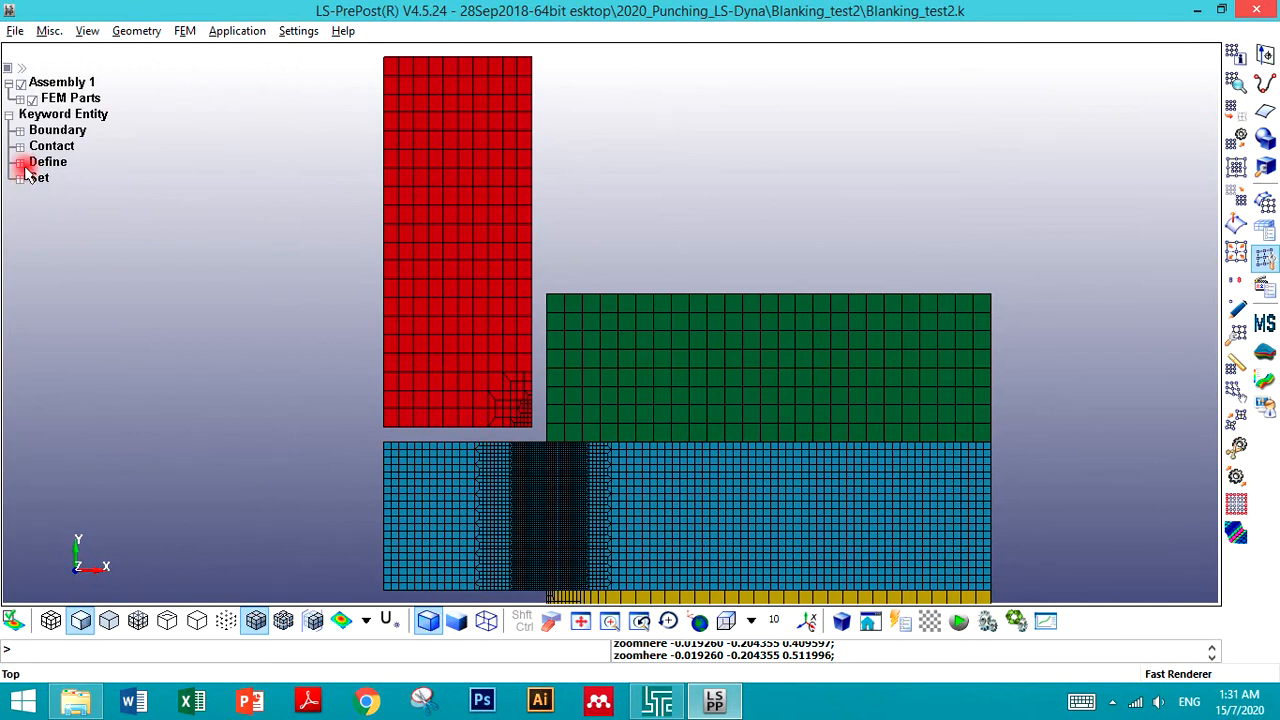
left_click(20, 101)
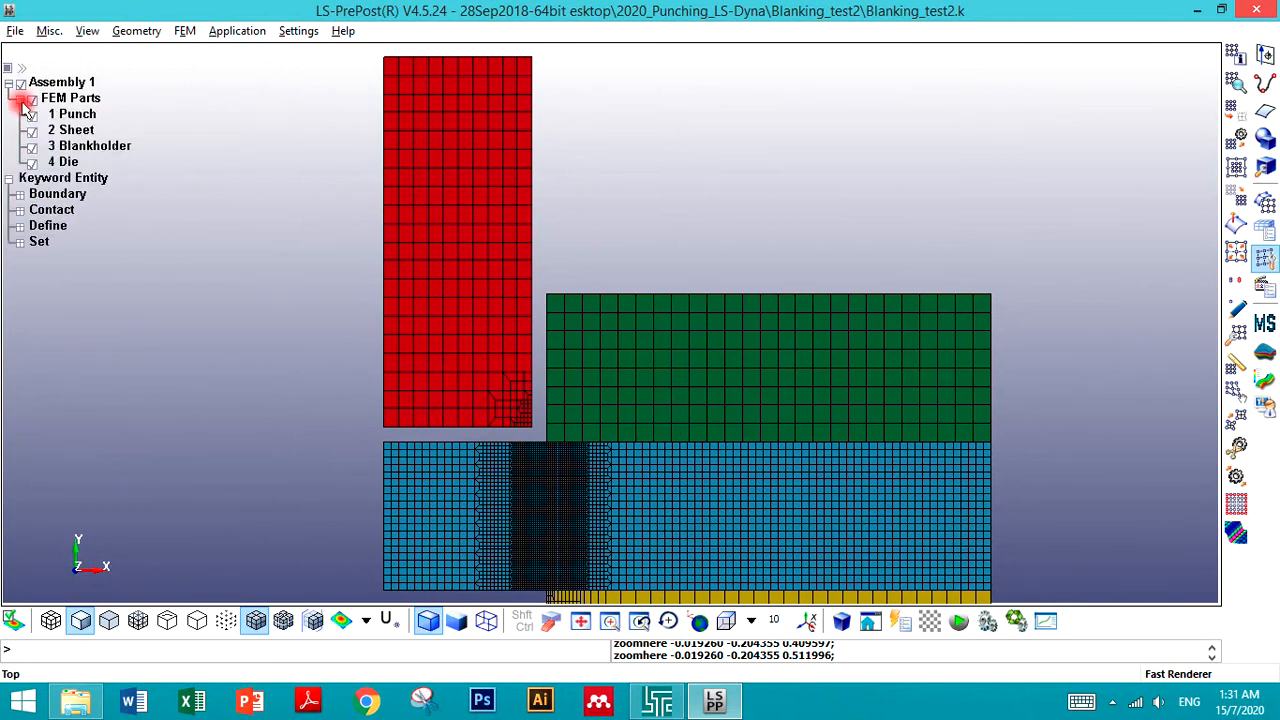
left_click(32, 132)
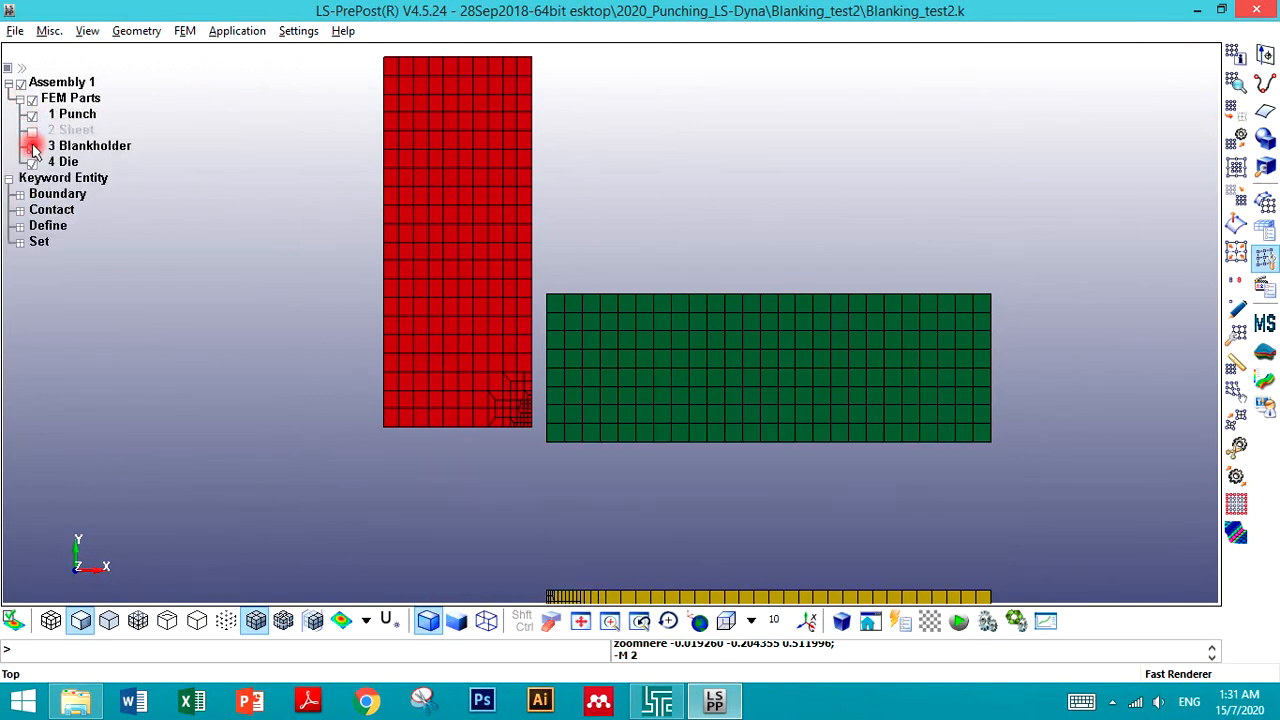
left_click(32, 147)
left_click(32, 163)
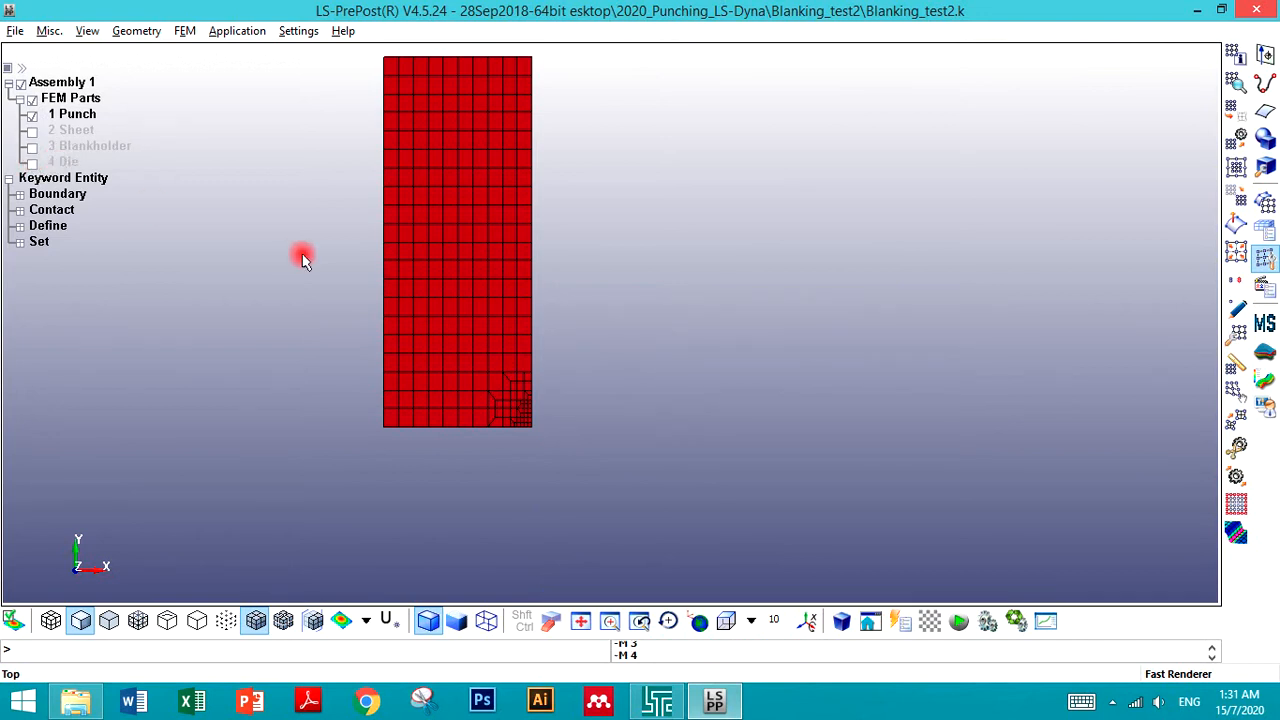
- Open the Duplicate Nodes tool and select all nodes of the punch with an area selection
left_click(1237, 308)
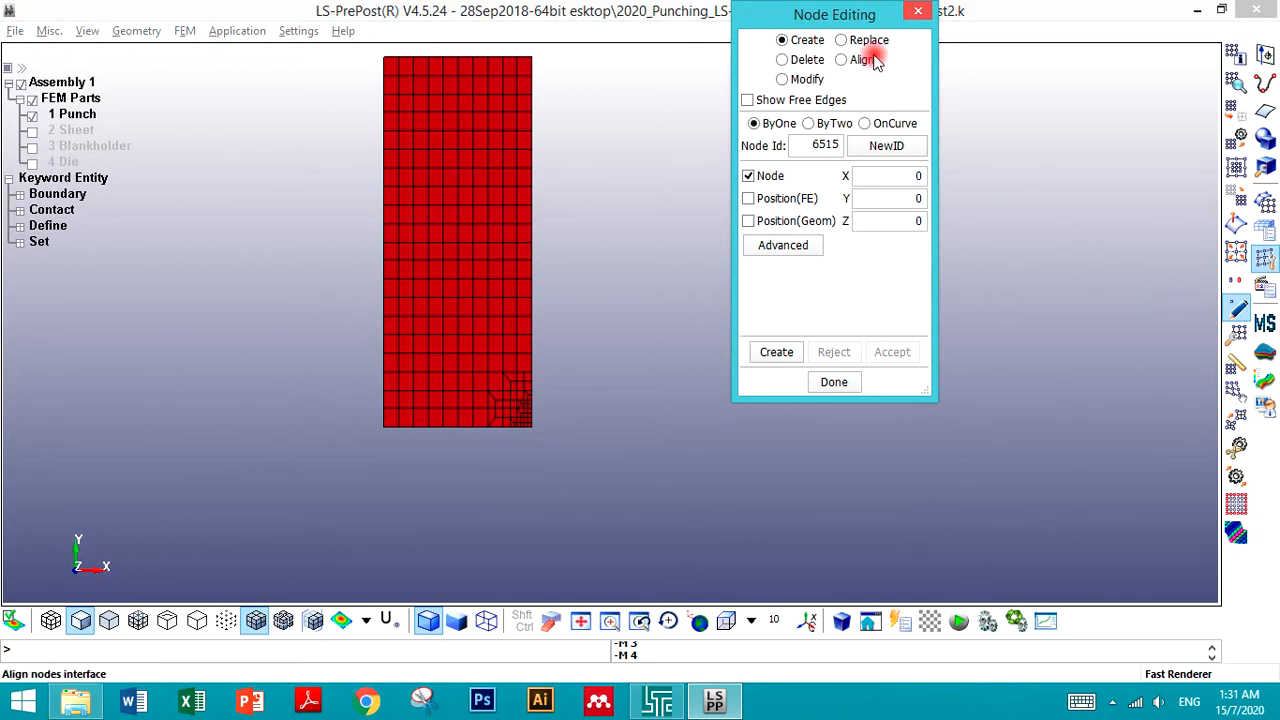
left_click(910, 15)
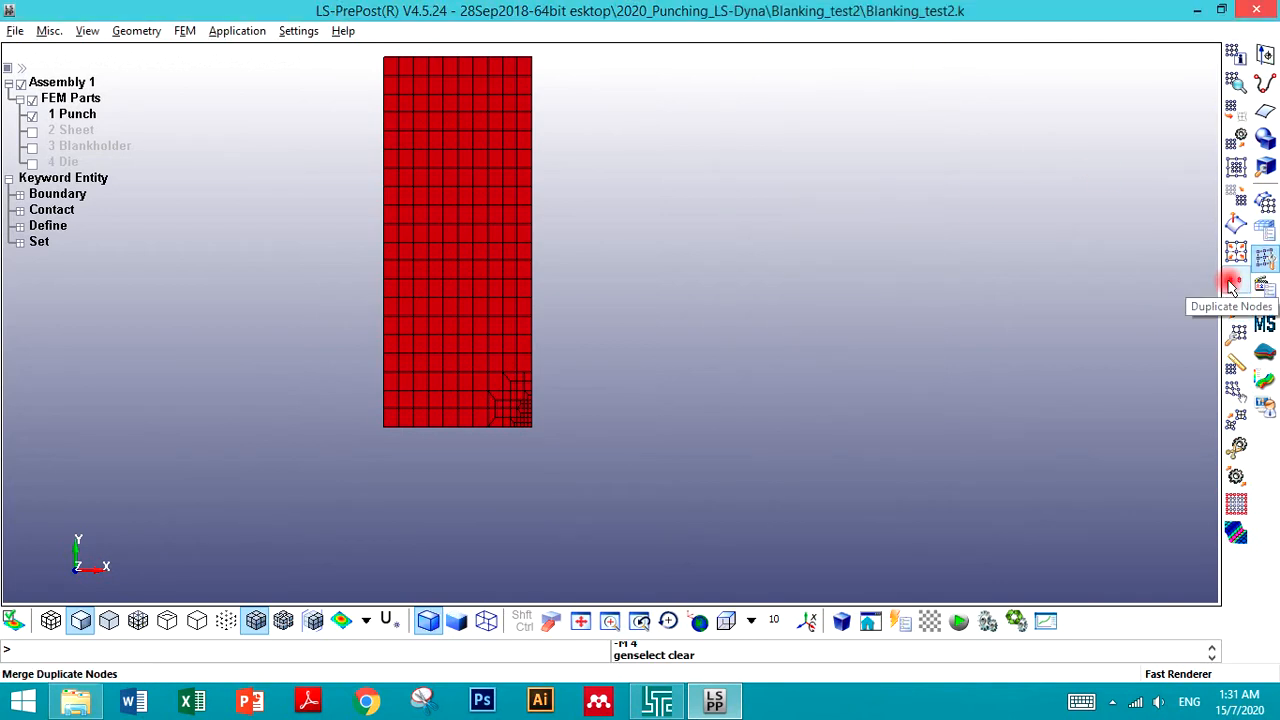
left_click(1232, 287)
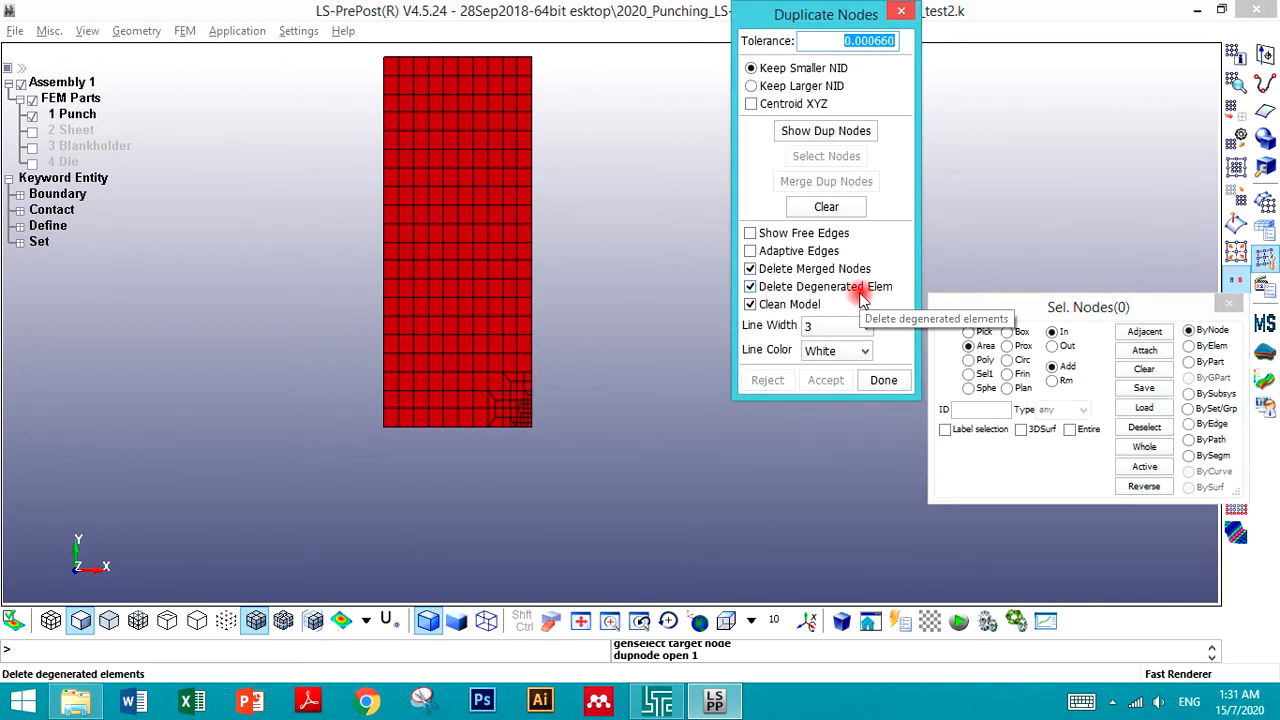
left_click(970, 347)
left_click(1189, 362)
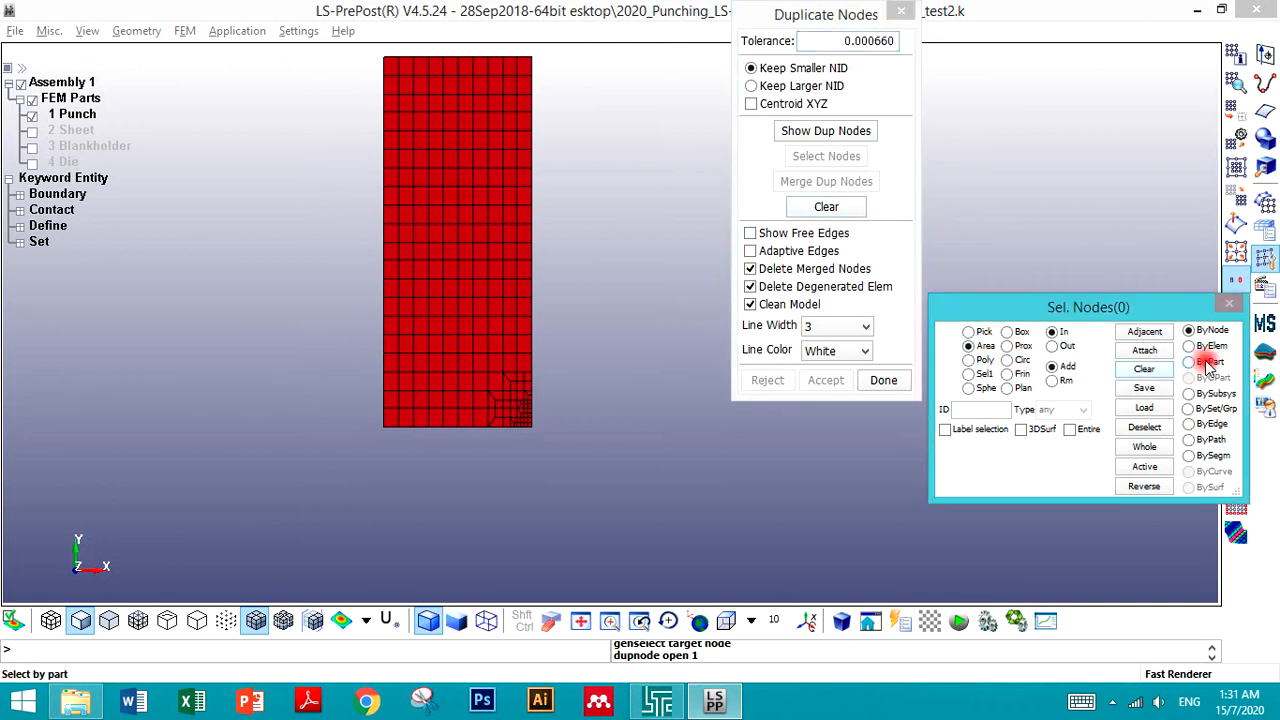
left_click(491, 250)
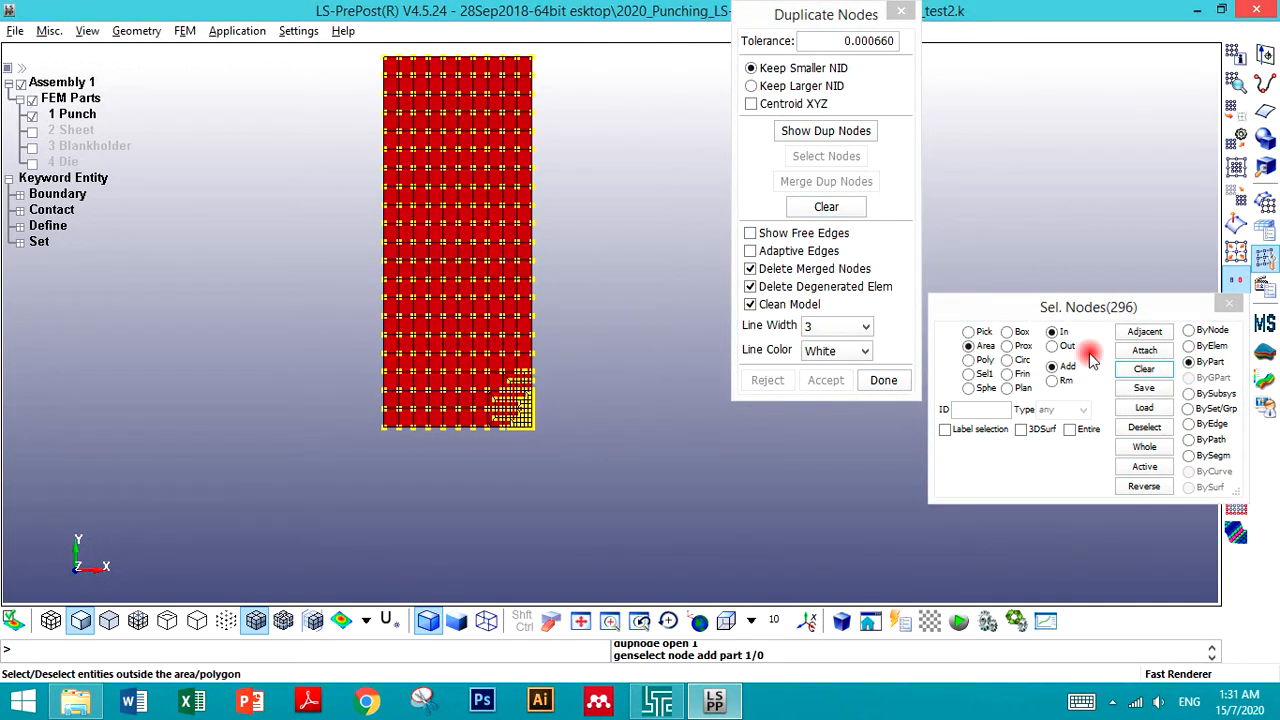
left_click(1146, 369)
left_click(1189, 330)
scroll(624, 482, "down", 3)
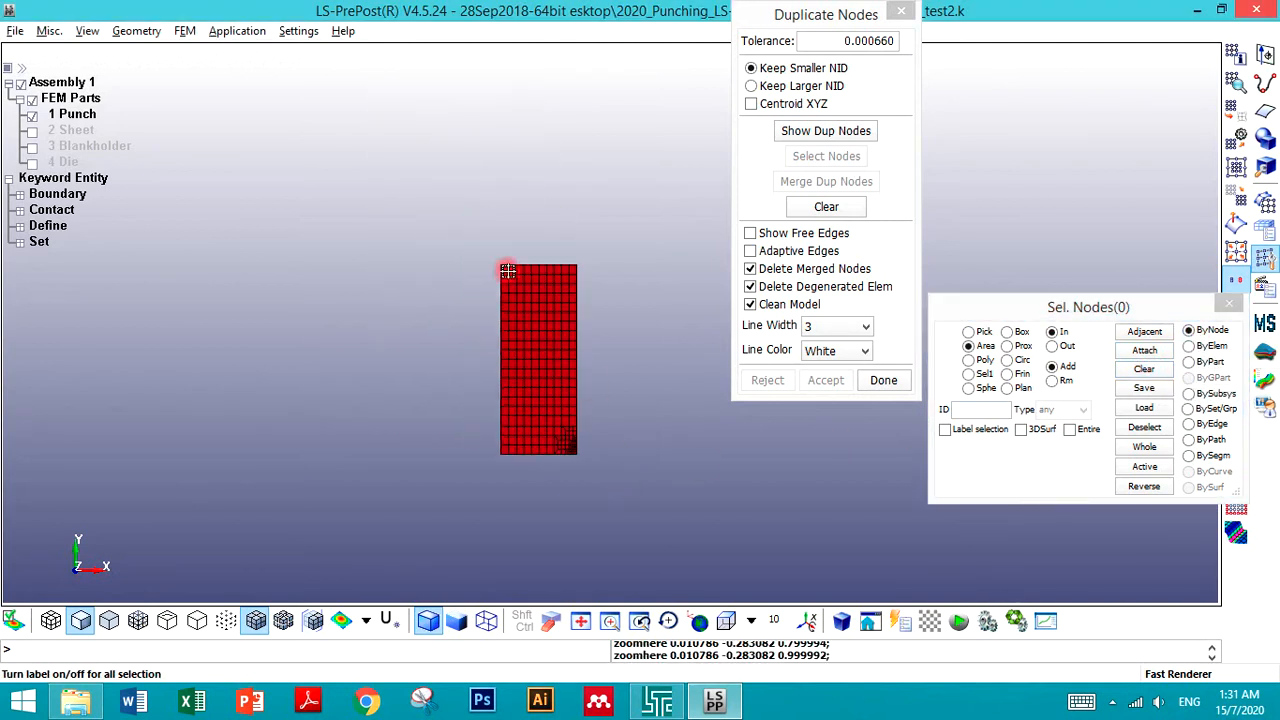
left_click_drag(405, 222, 686, 540)
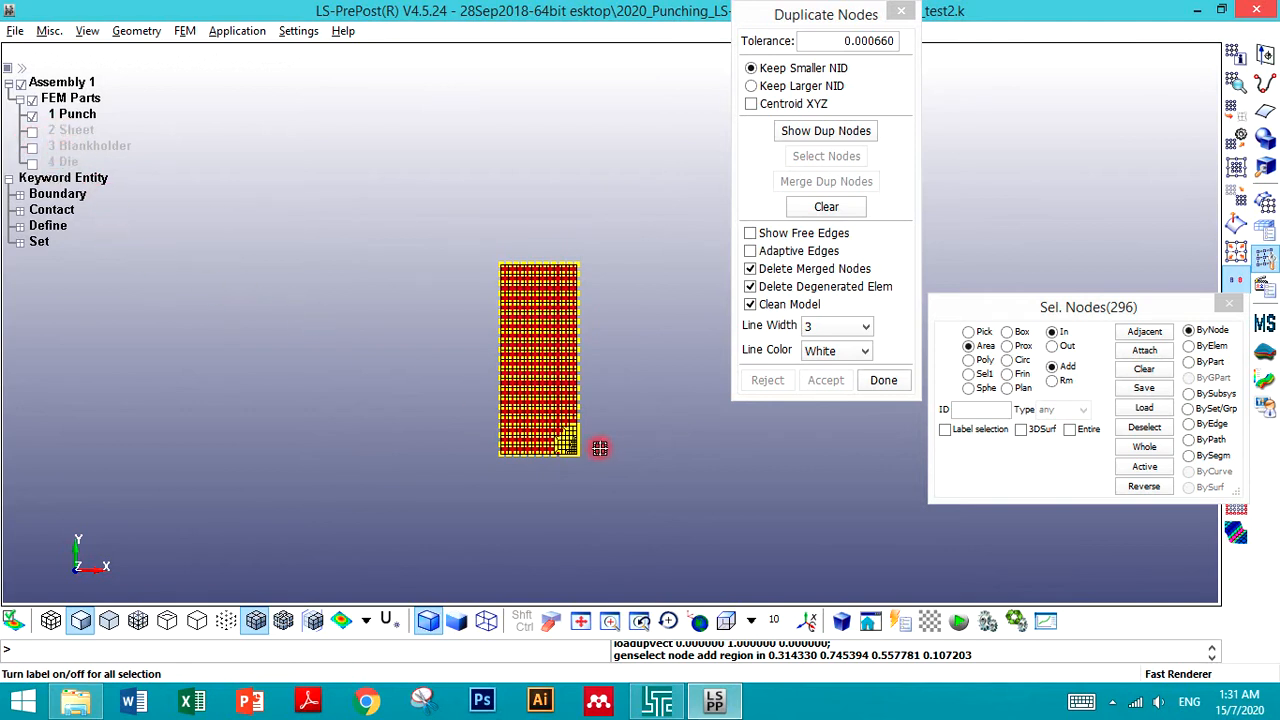
- Show the duplicate nodes of the punch using the 0.000660 tolerance
scroll(607, 446, "up", 3)
scroll(604, 449, "down", 2)
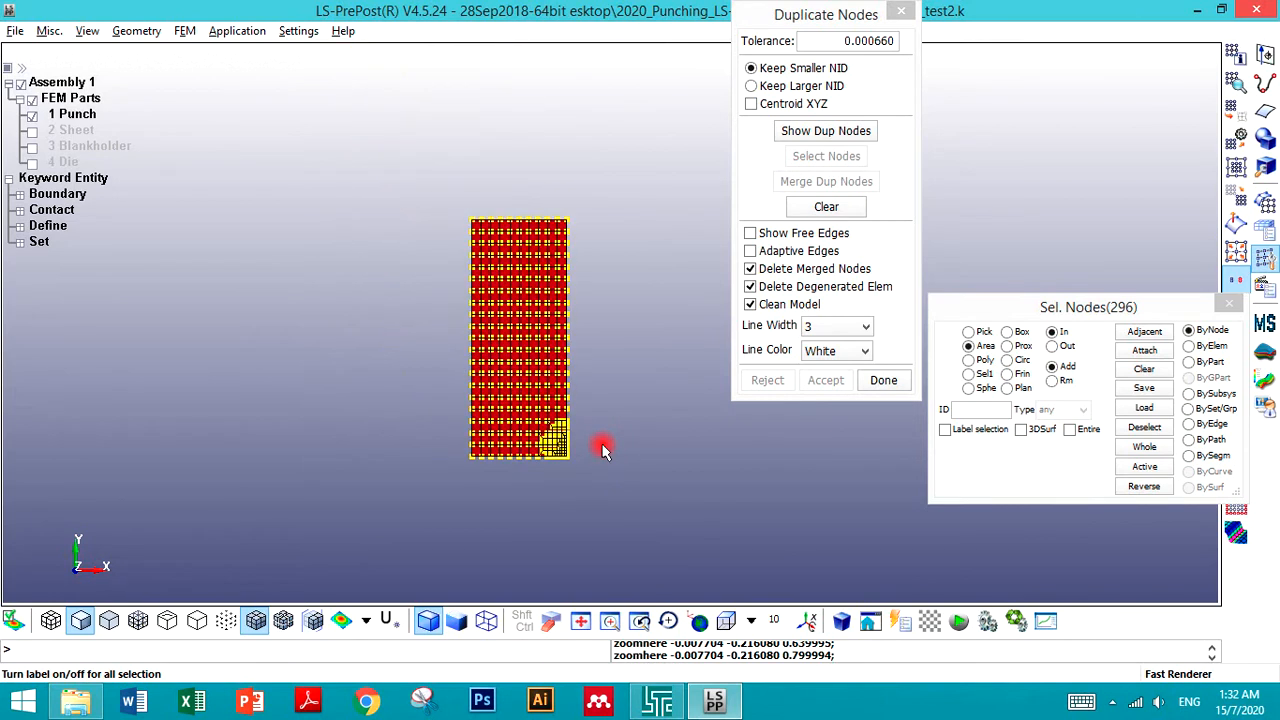
scroll(586, 479, "up", 4)
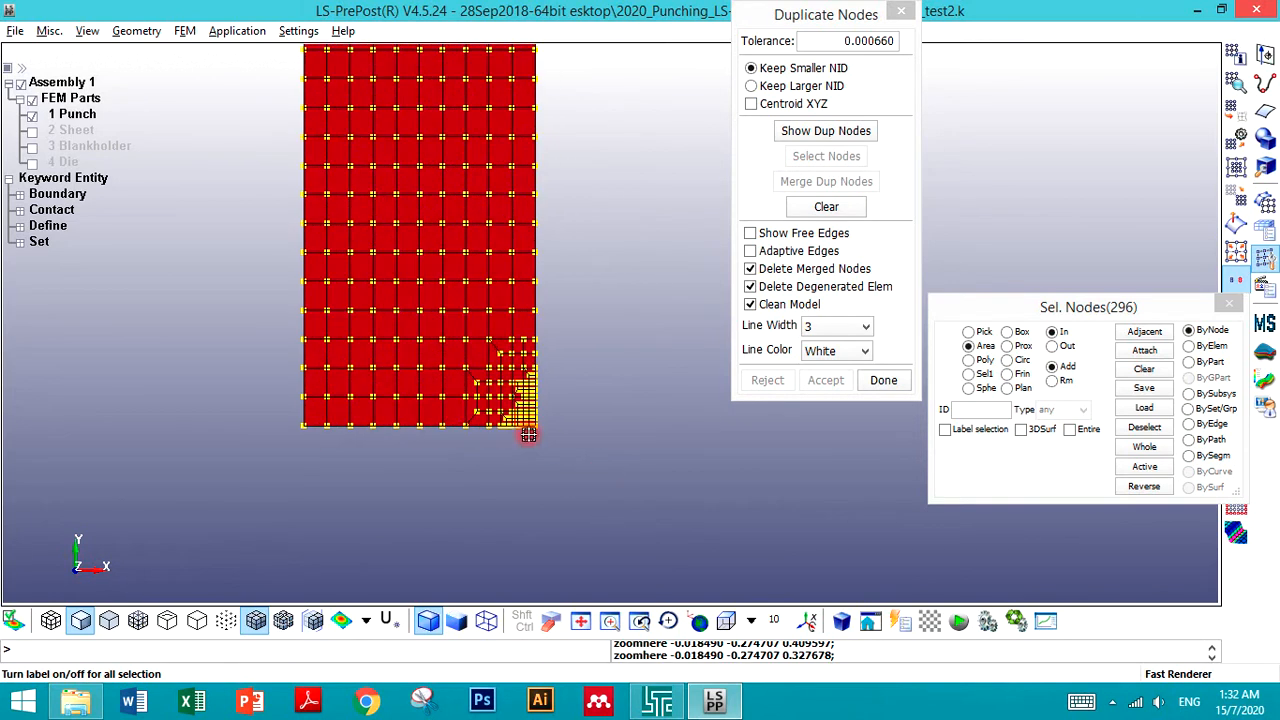
scroll(528, 434, "up", 3)
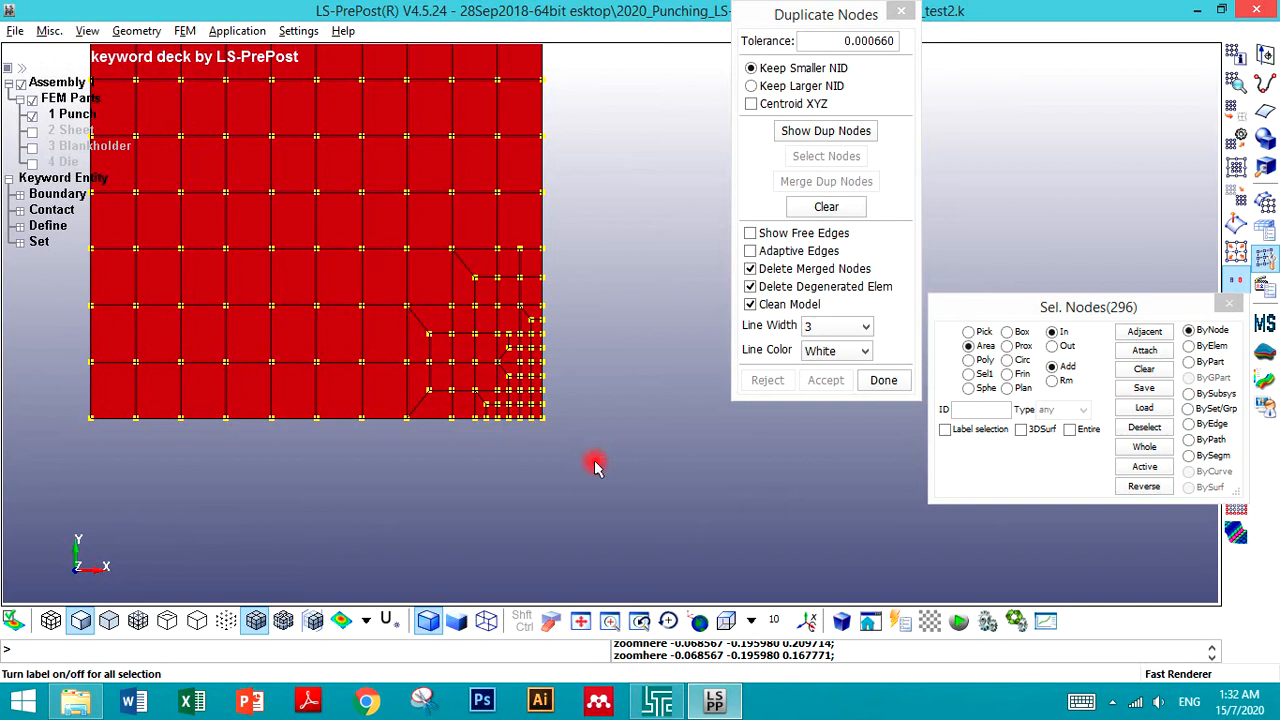
scroll(595, 462, "down", 8)
scroll(623, 409, "up", 3)
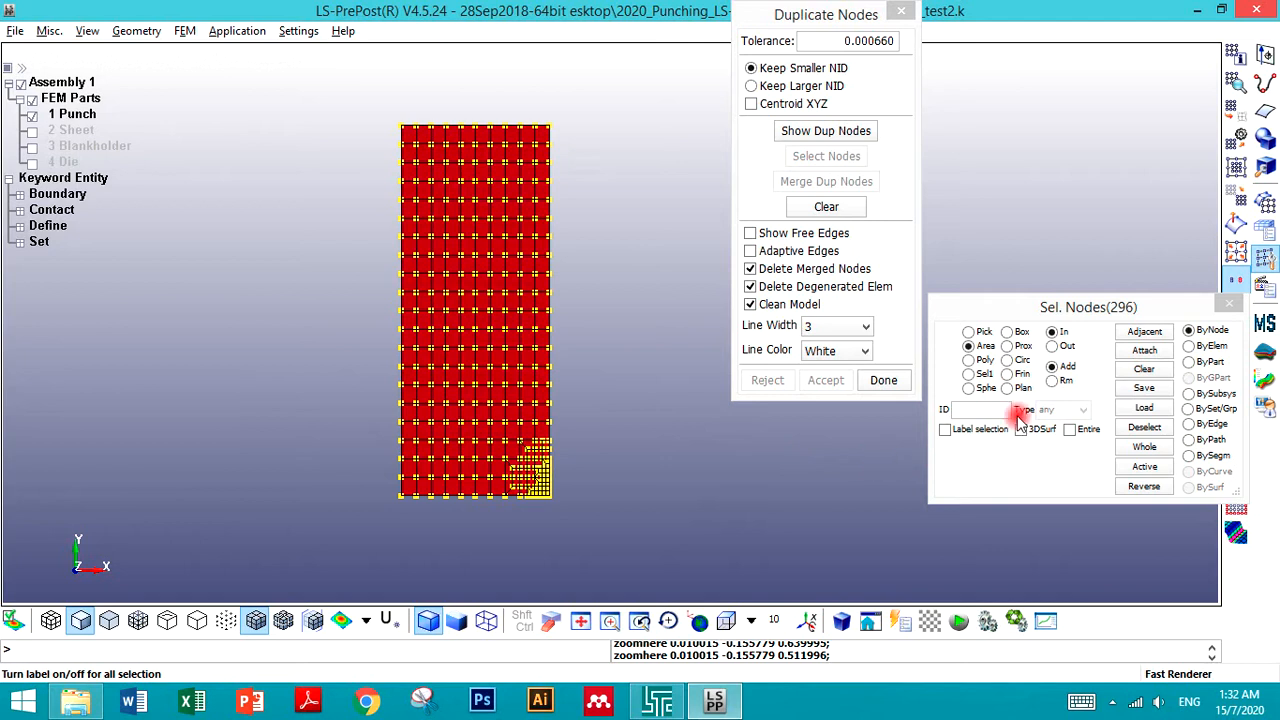
left_click_drag(1034, 306, 962, 306)
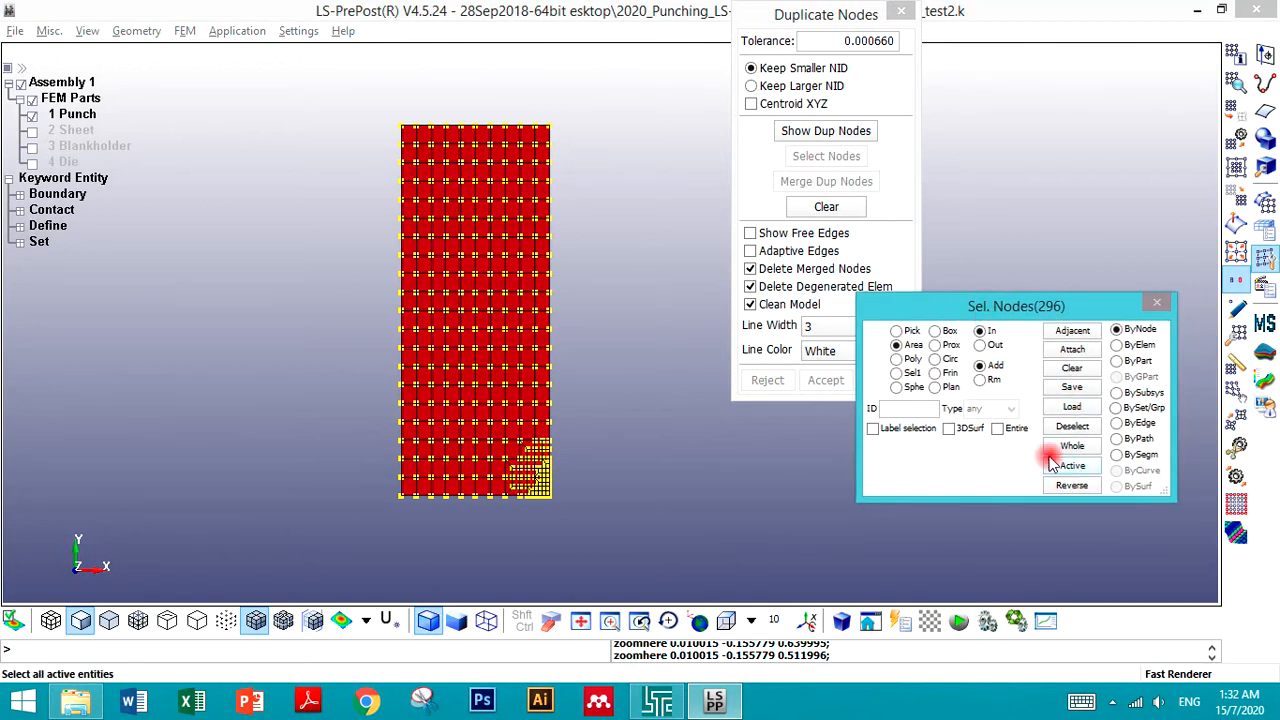
left_click(776, 146)
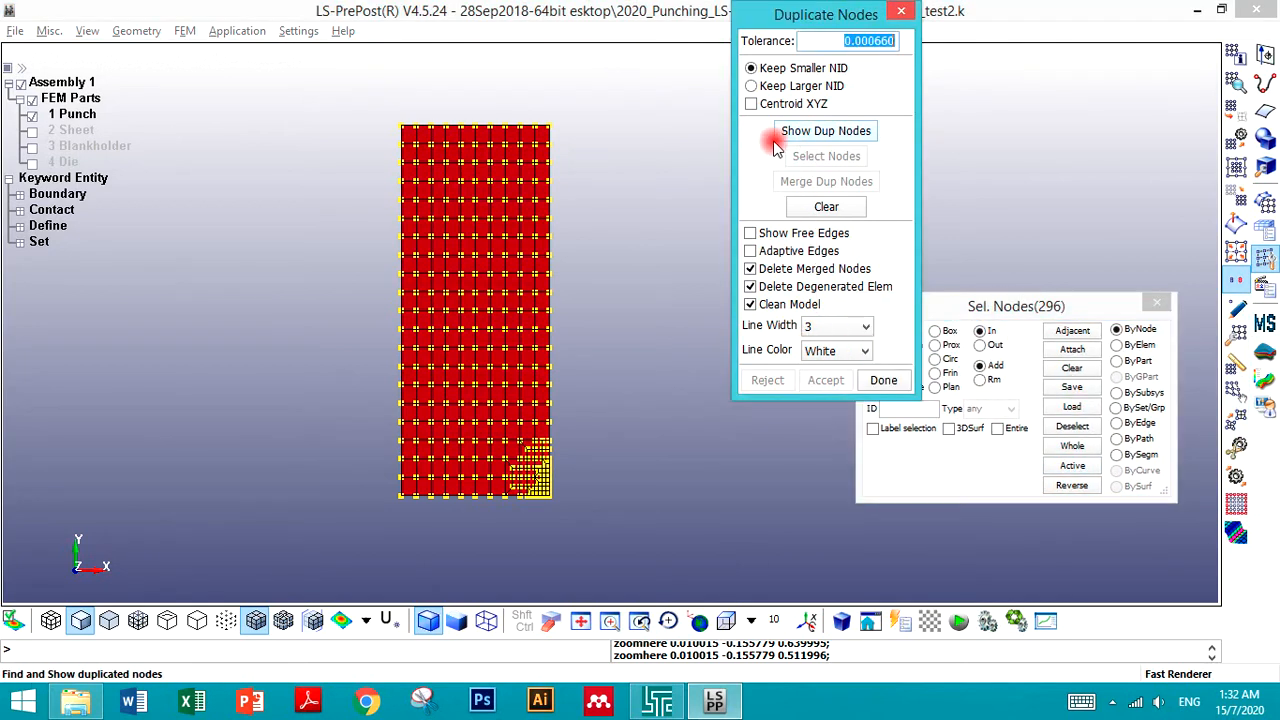
left_click(790, 135)
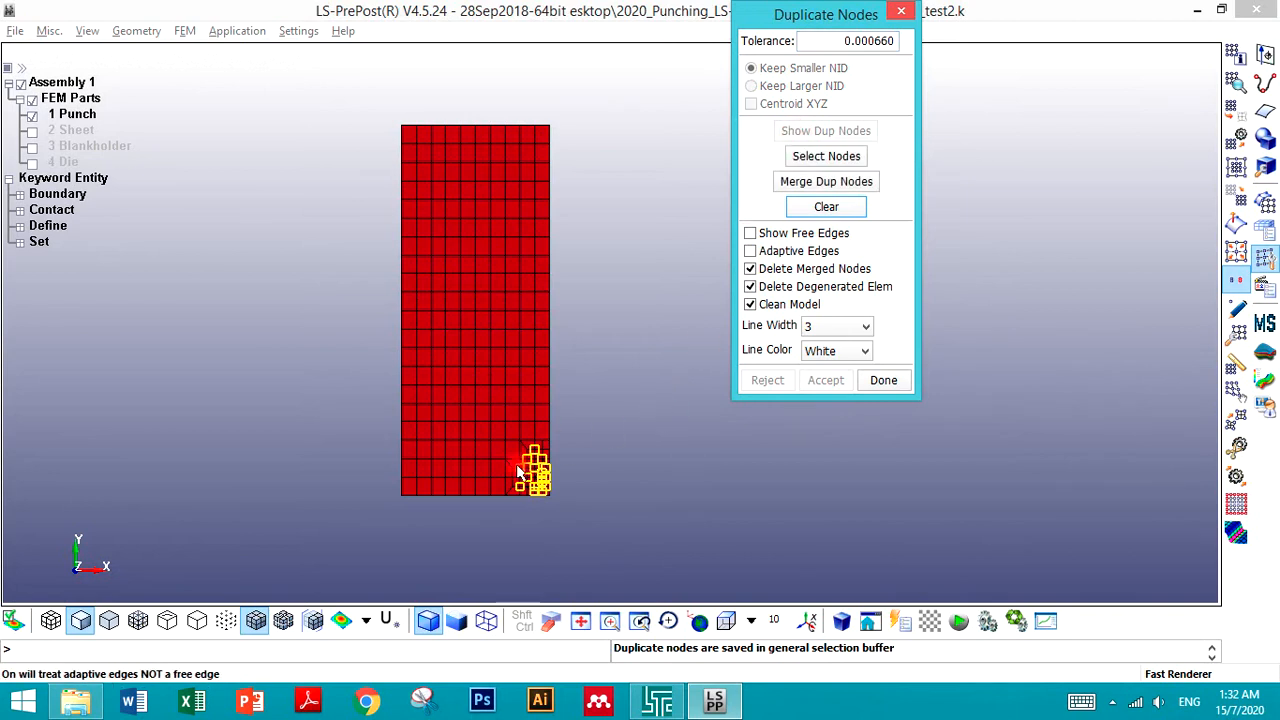
- Merge the duplicate punch nodes and accept the merge
scroll(540, 520, "up", 8)
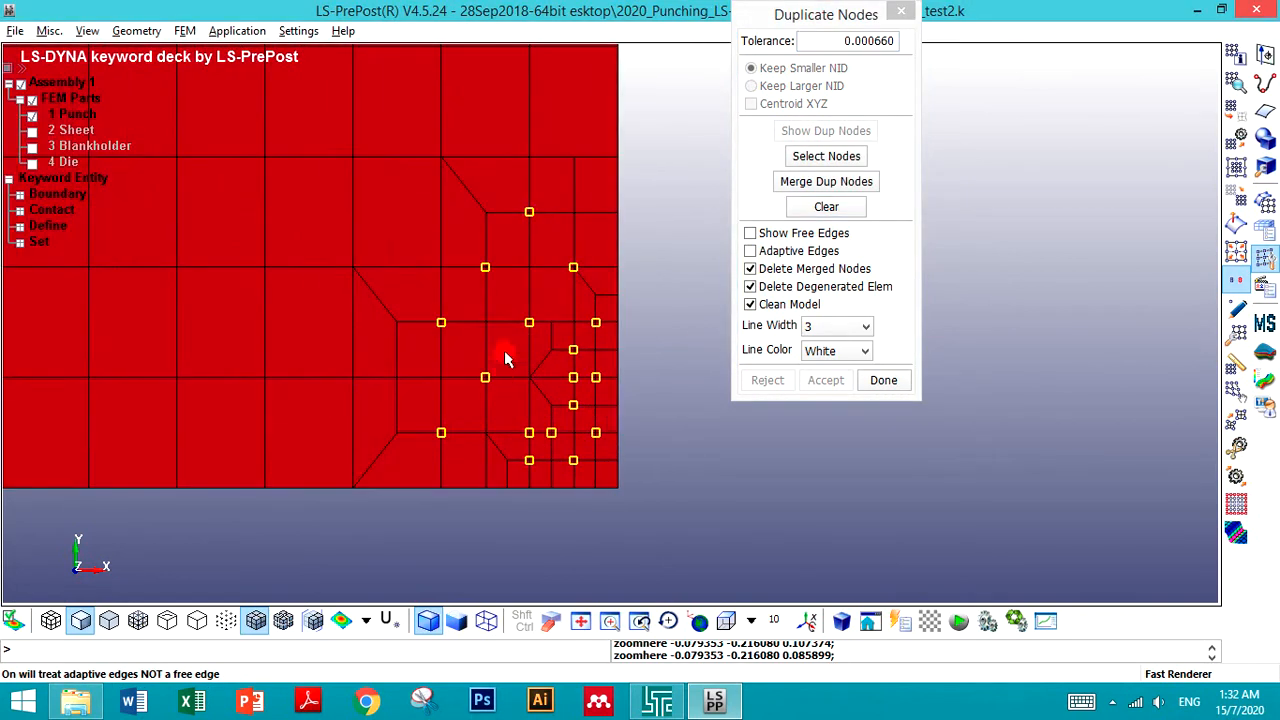
left_click(826, 181)
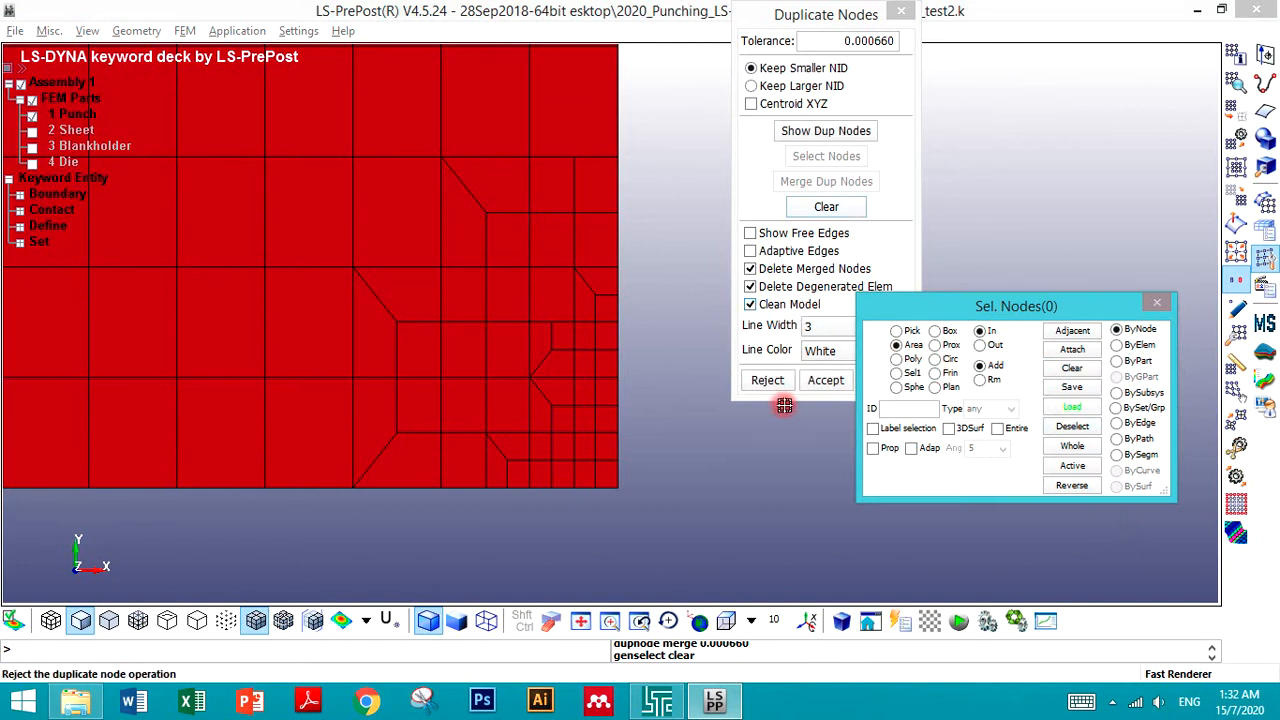
left_click_drag(908, 306, 1068, 300)
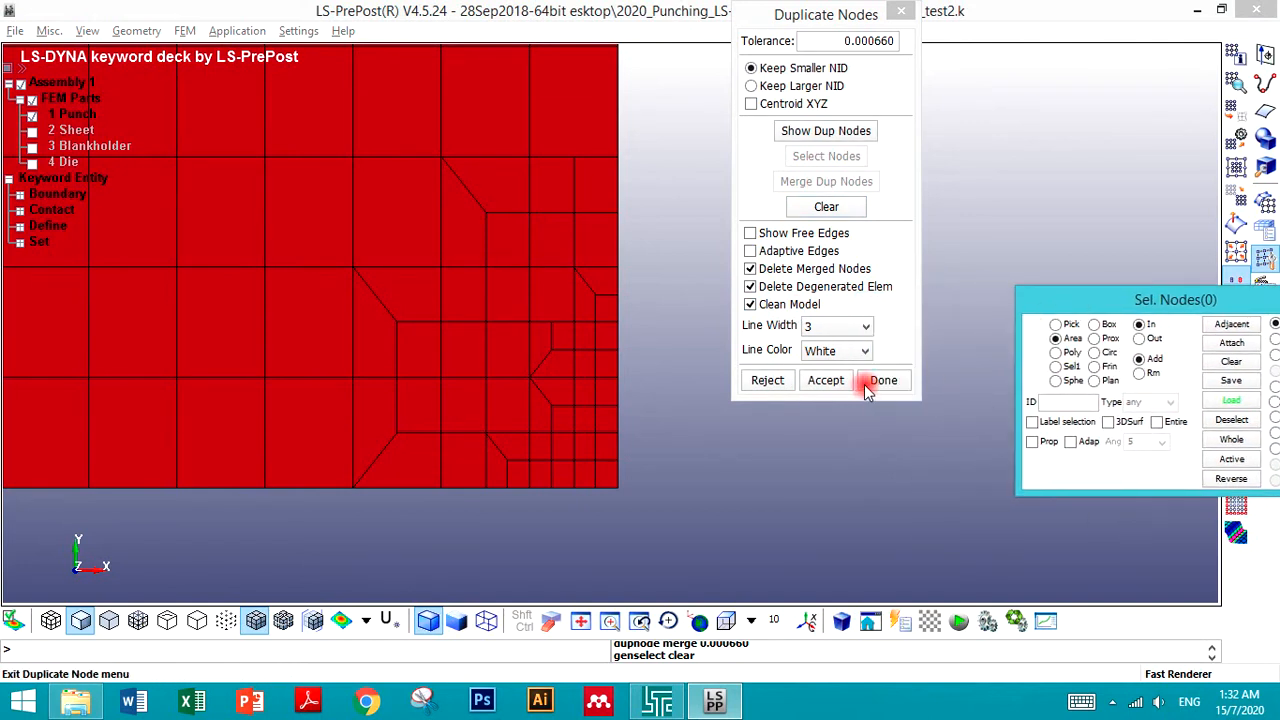
left_click(826, 380)
- Display only the Sheet part, select all its nodes by area and show its duplicate nodes
scroll(748, 458, "down", 2)
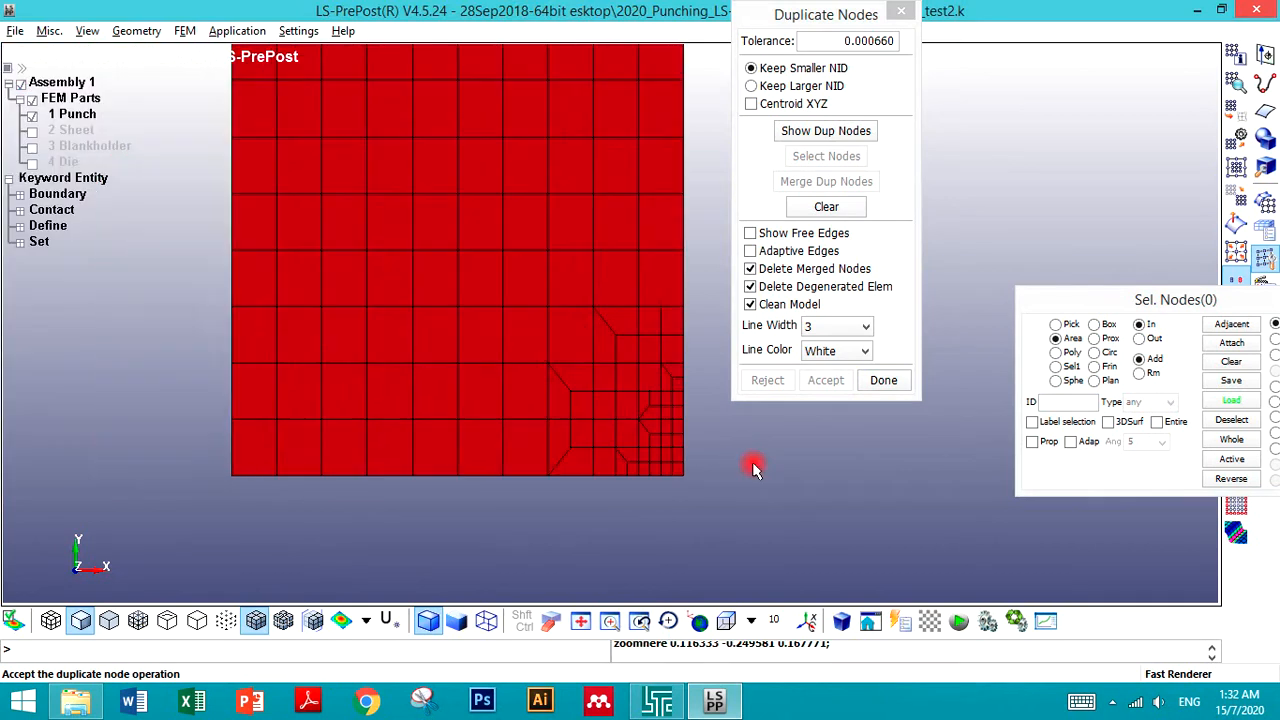
scroll(430, 385, "down", 4)
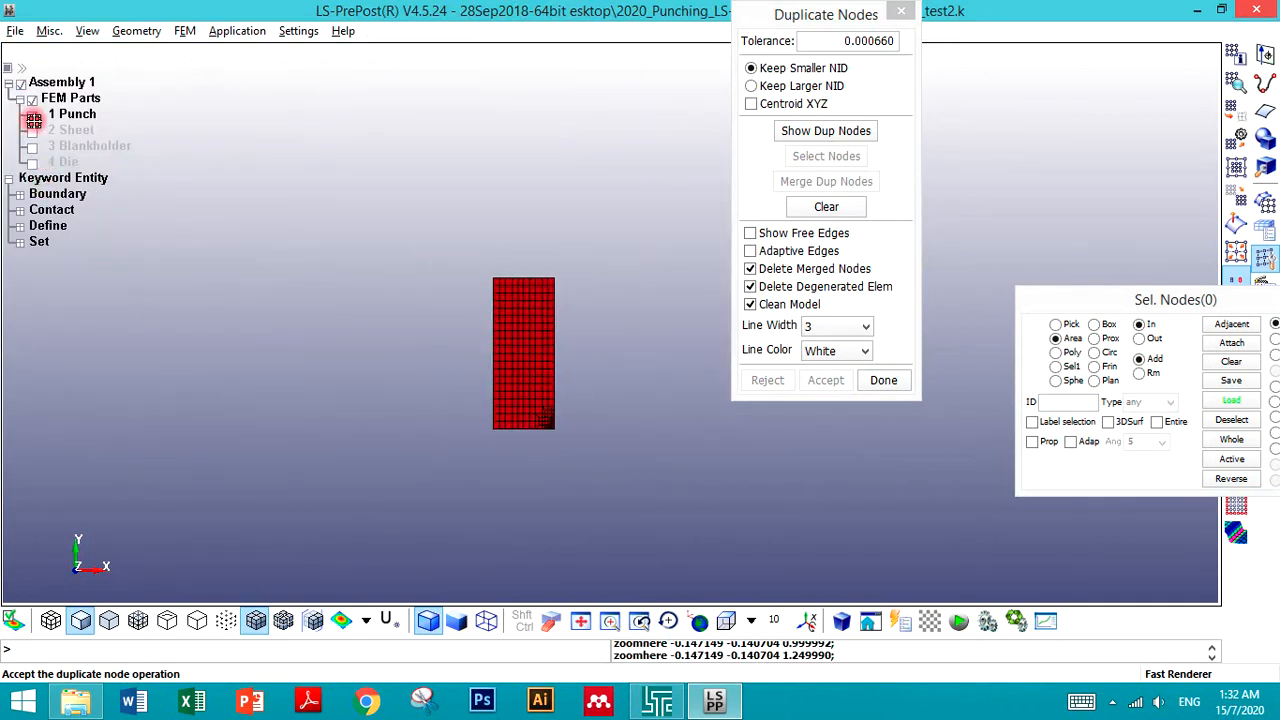
left_click(32, 115)
left_click(32, 131)
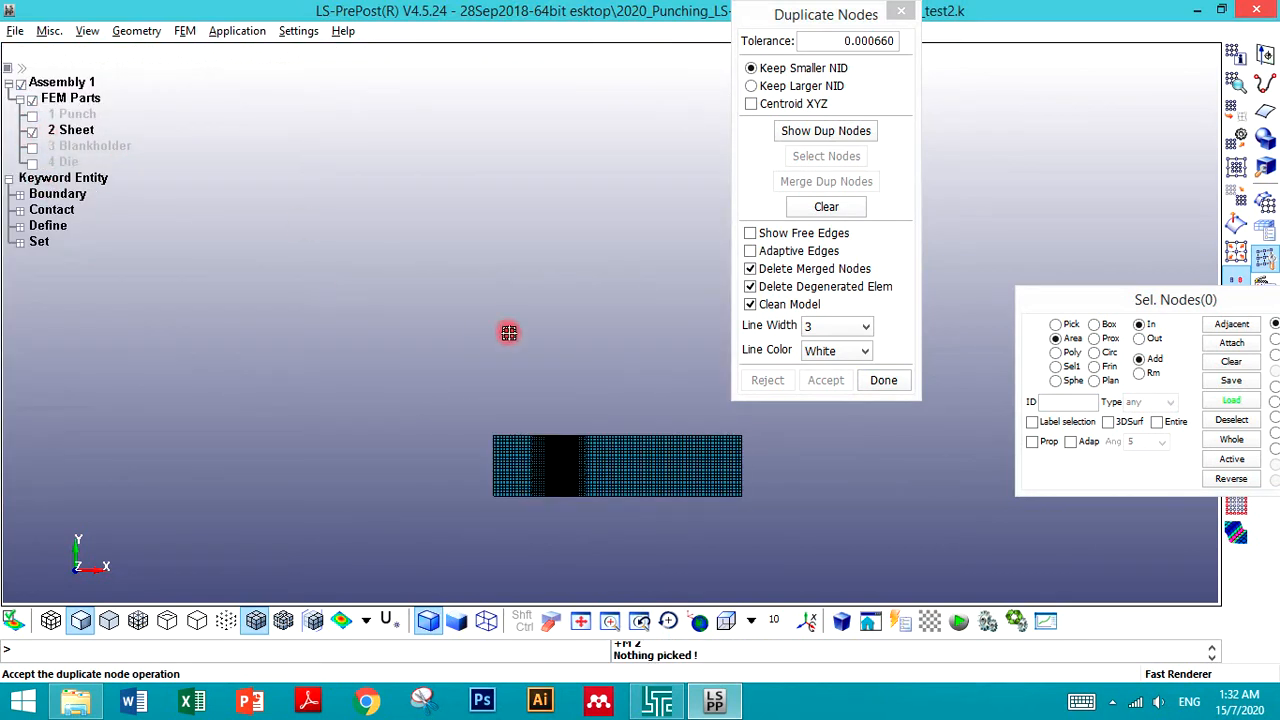
scroll(602, 500, "up", 2)
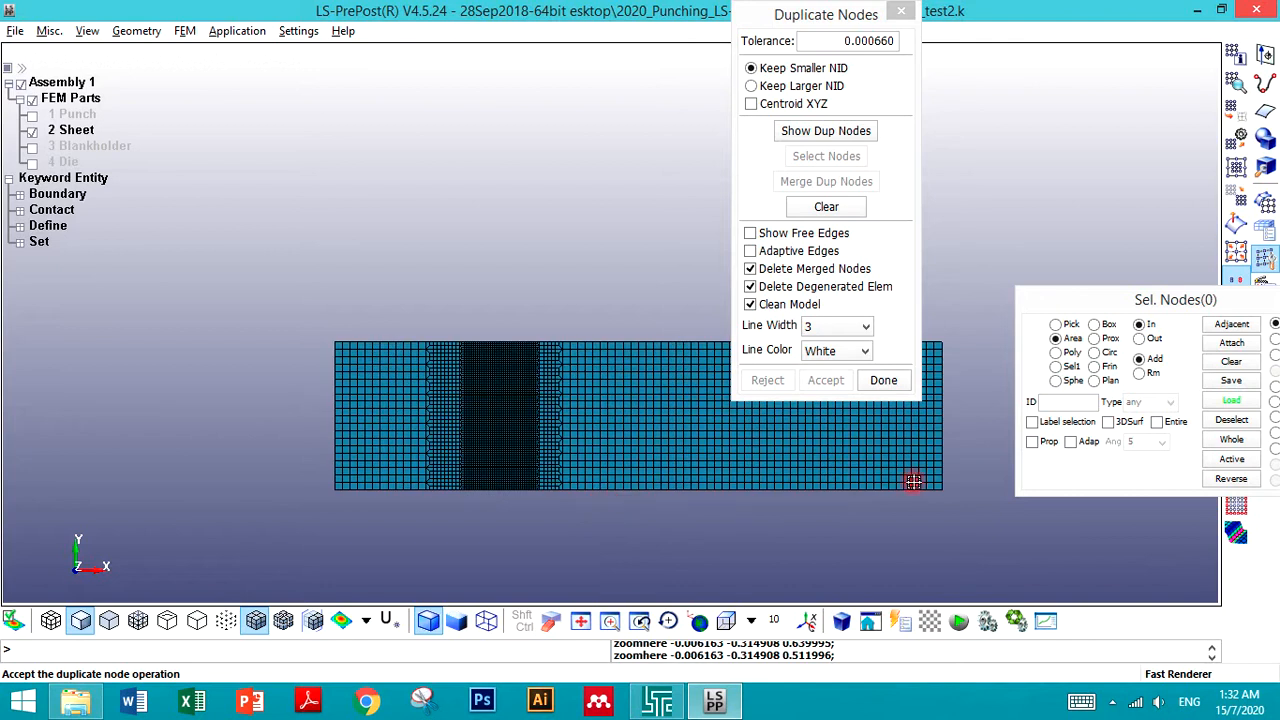
left_click_drag(1168, 303, 1008, 303)
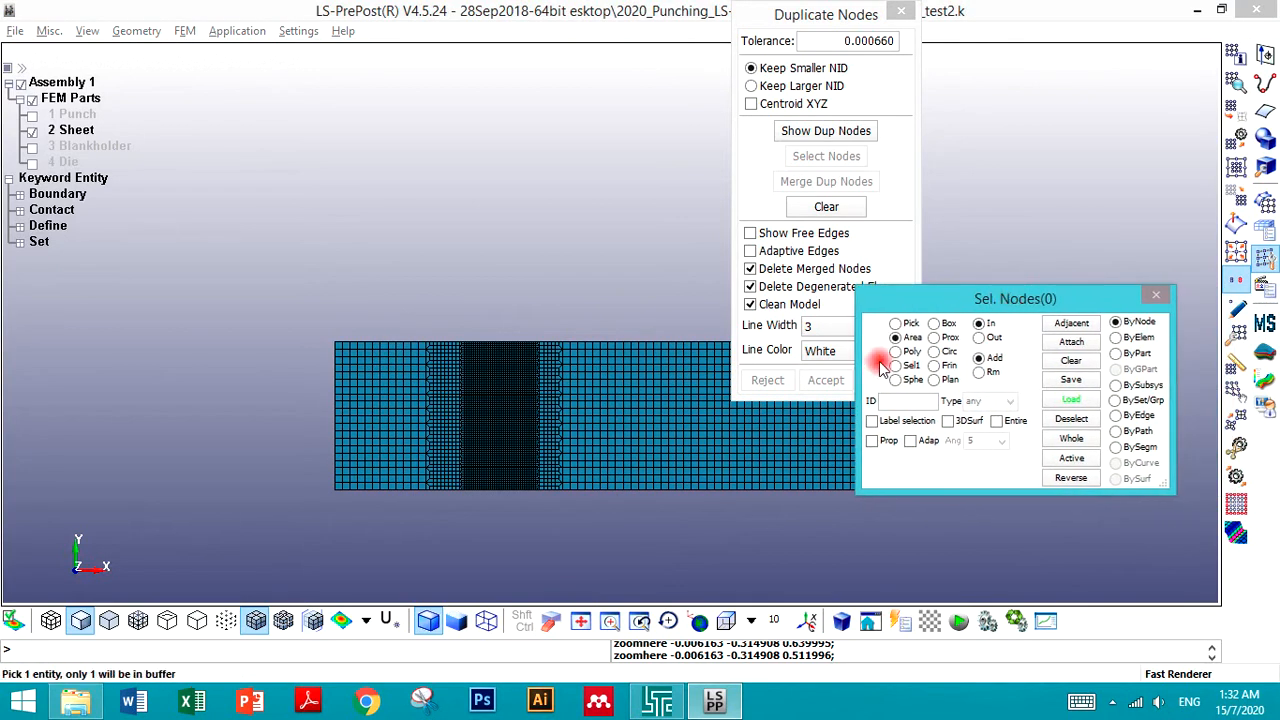
left_click_drag(190, 285, 1210, 600)
left_click_drag(1020, 298, 1047, 428)
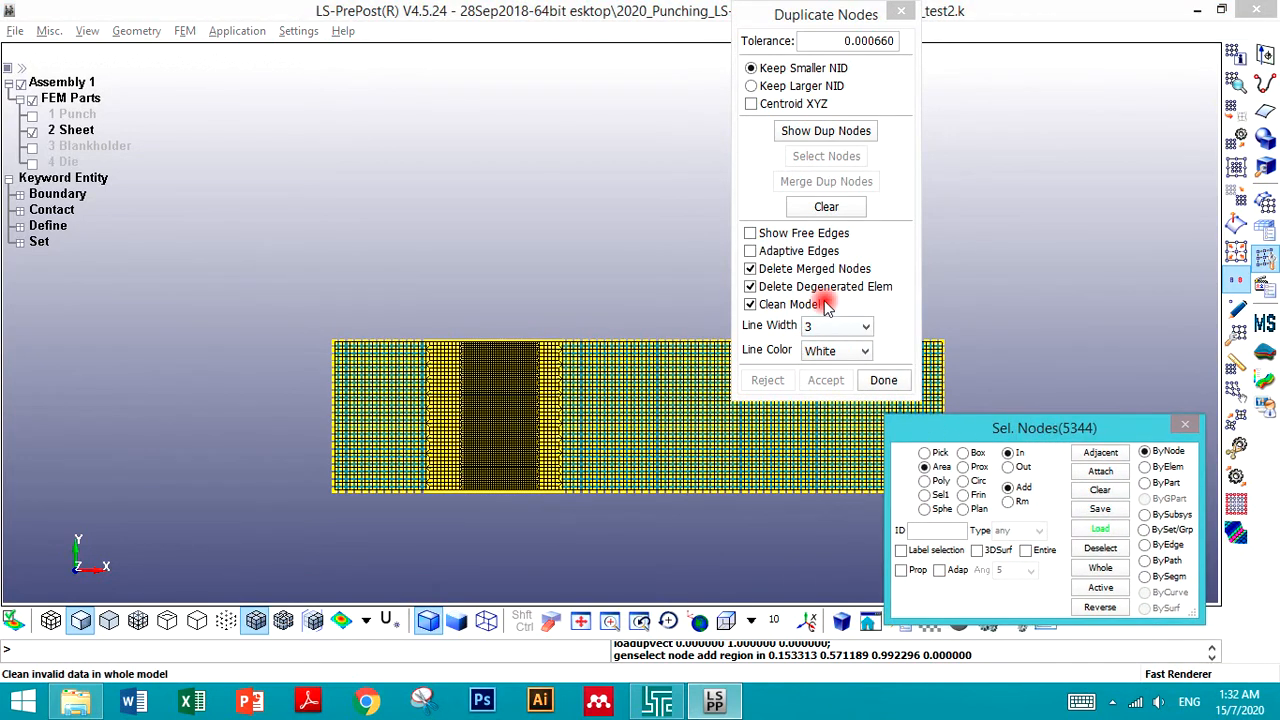
left_click(808, 137)
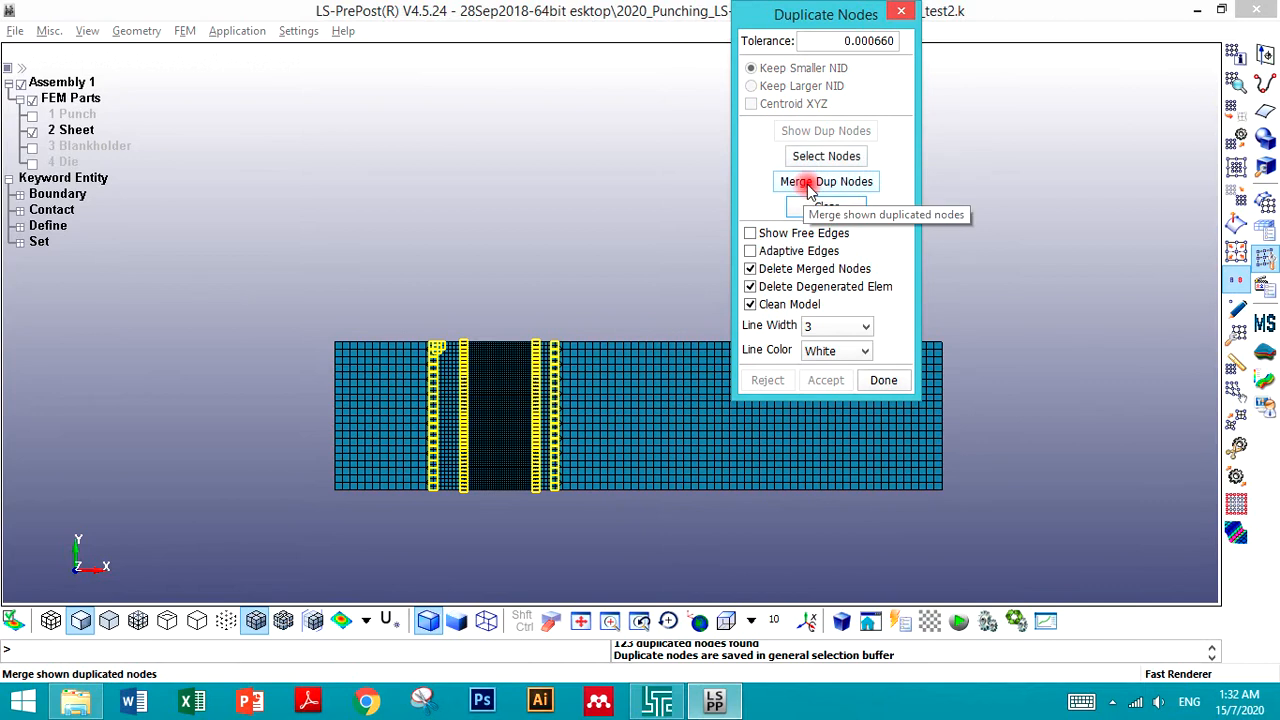
- Merge the duplicate Sheet nodes and accept the merge
left_click(803, 190)
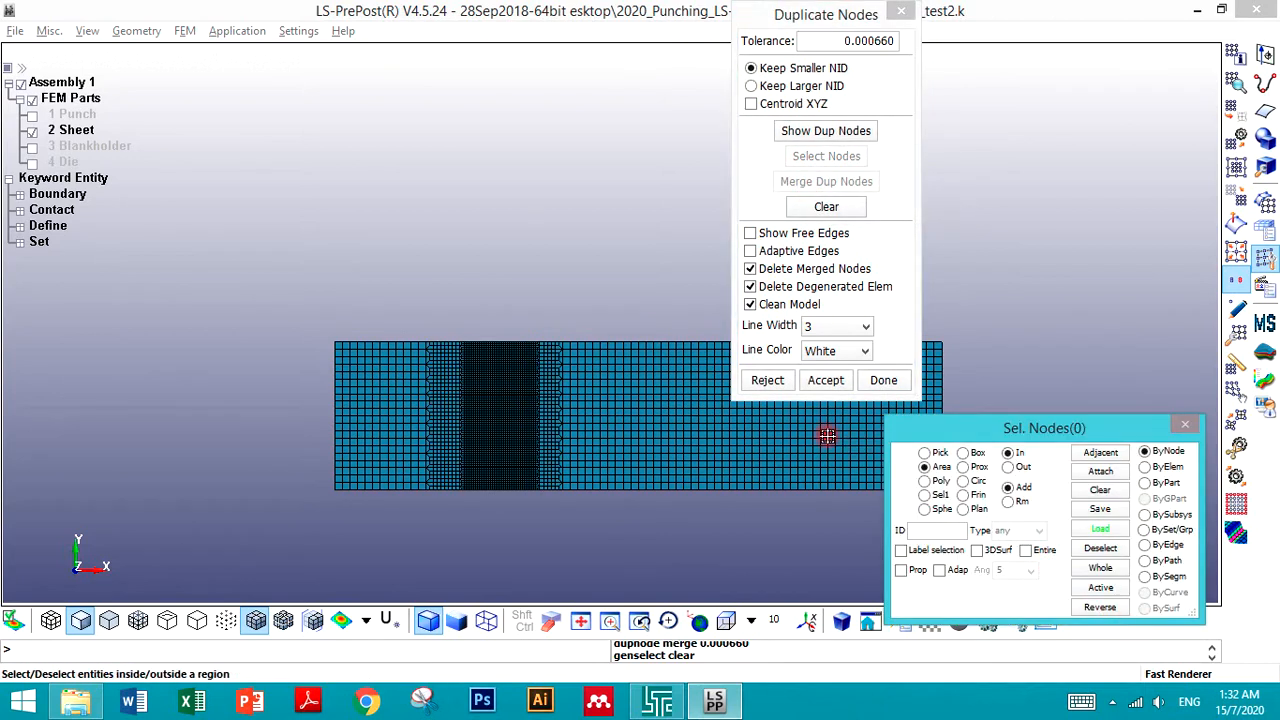
left_click(823, 380)
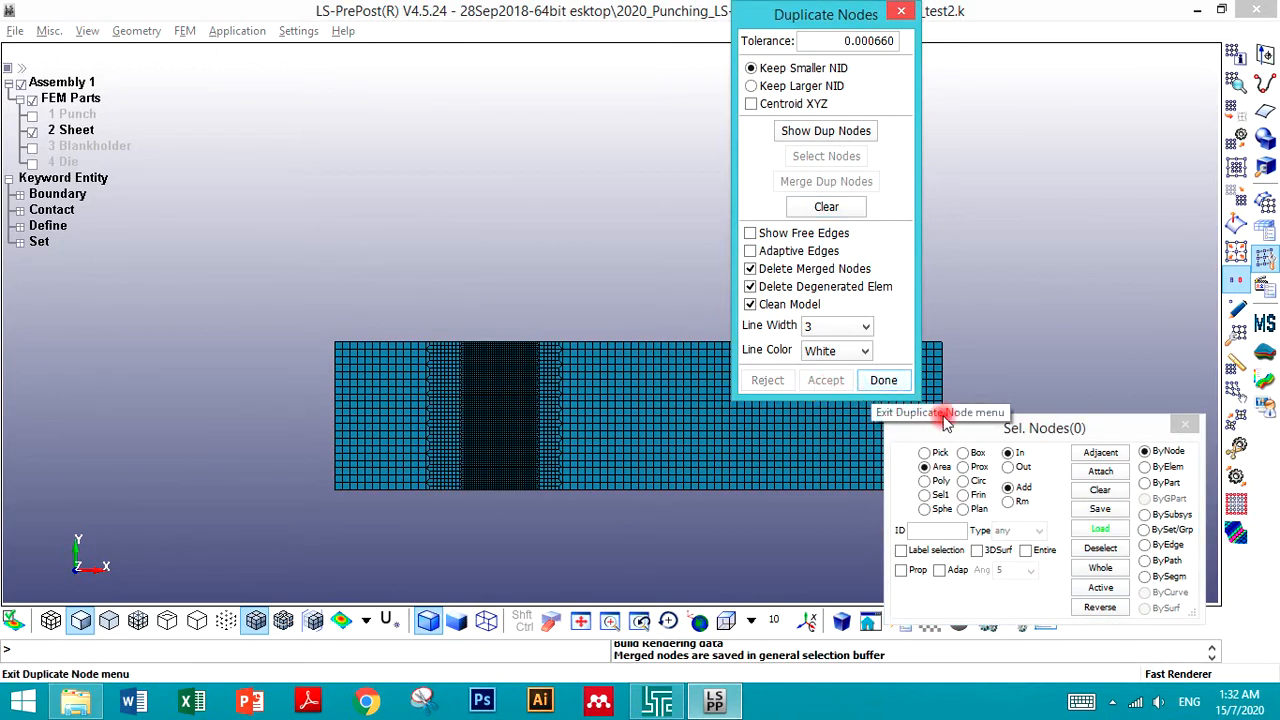
left_click_drag(1065, 428, 1041, 332)
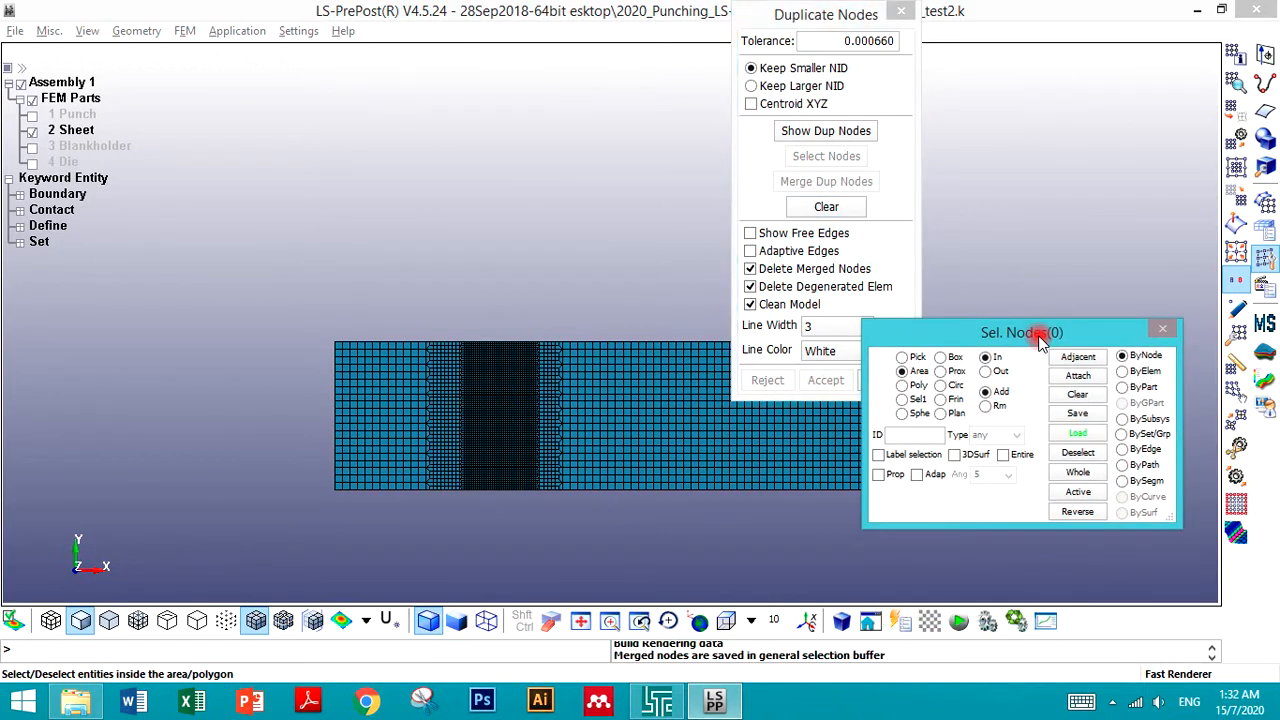
- Display only the Die part, select all its nodes by area and show its duplicate nodes
left_click(32, 130)
left_click(33, 146)
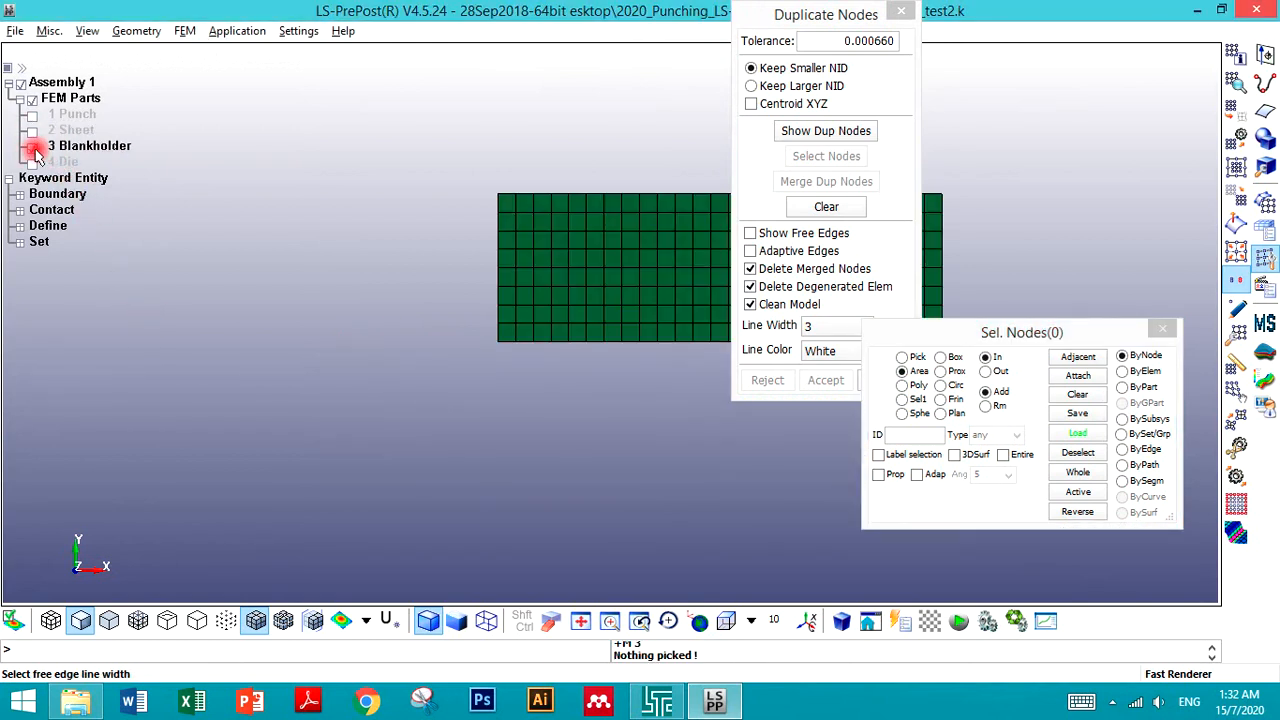
left_click(33, 146)
left_click(32, 162)
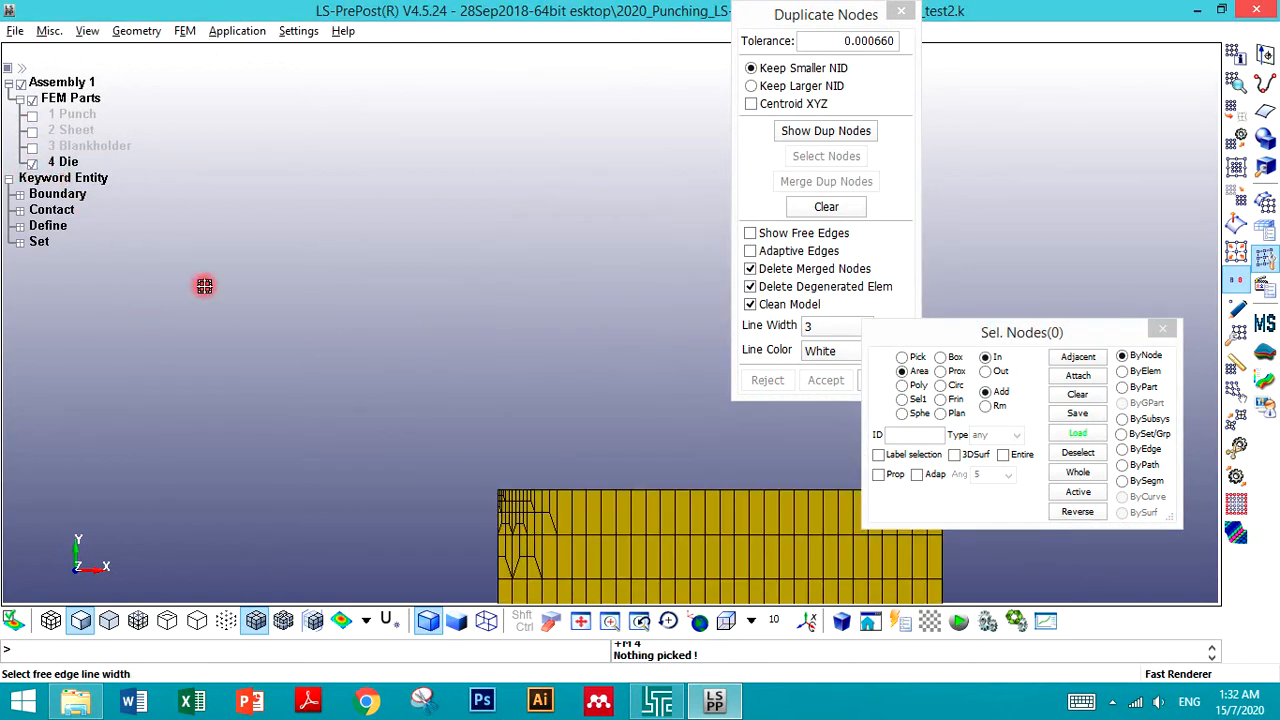
scroll(328, 320, "down", 3)
scroll(328, 320, "down", 4)
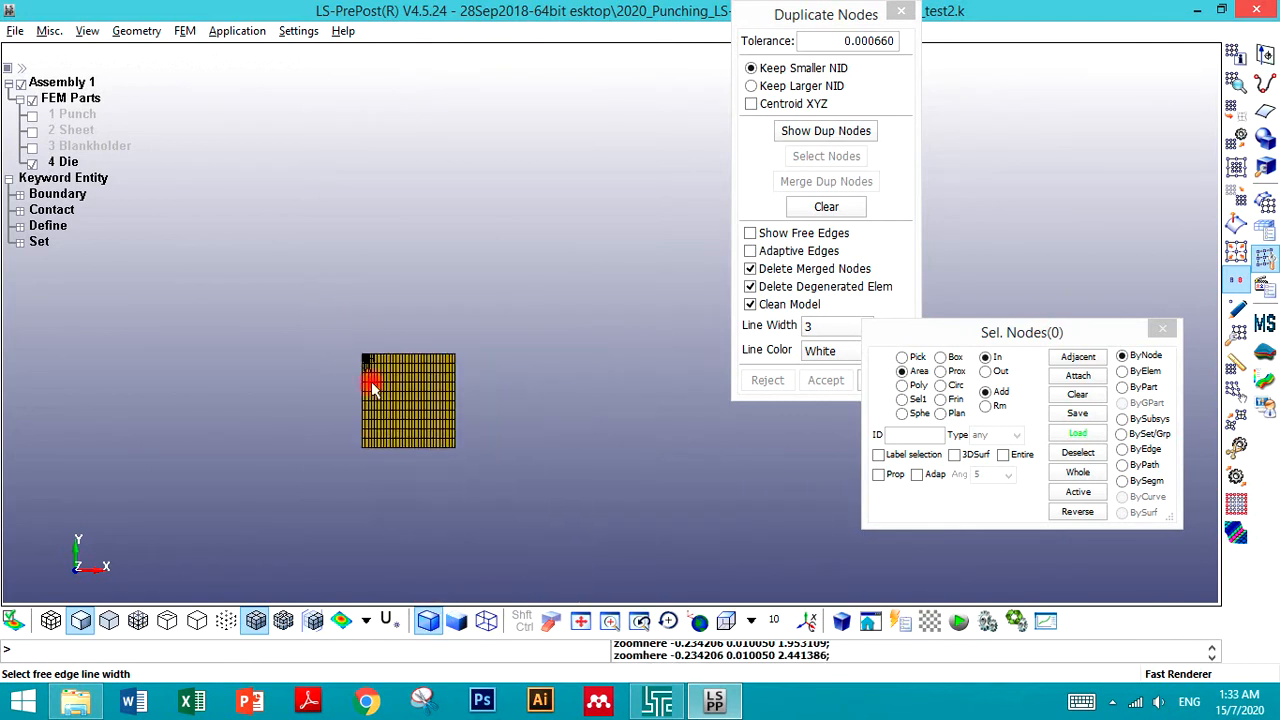
scroll(371, 383, "up", 5)
scroll(371, 381, "down", 1)
scroll(363, 471, "up", 1)
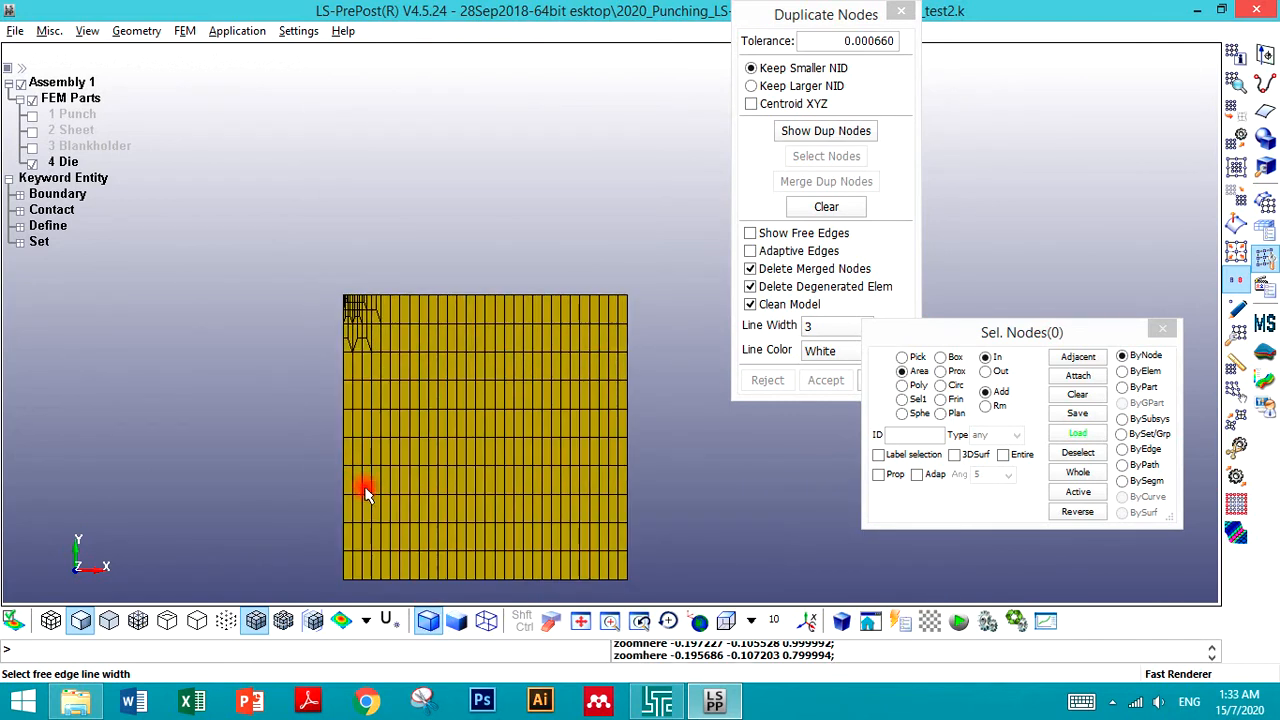
scroll(266, 392, "down", 4)
scroll(268, 470, "up", 4)
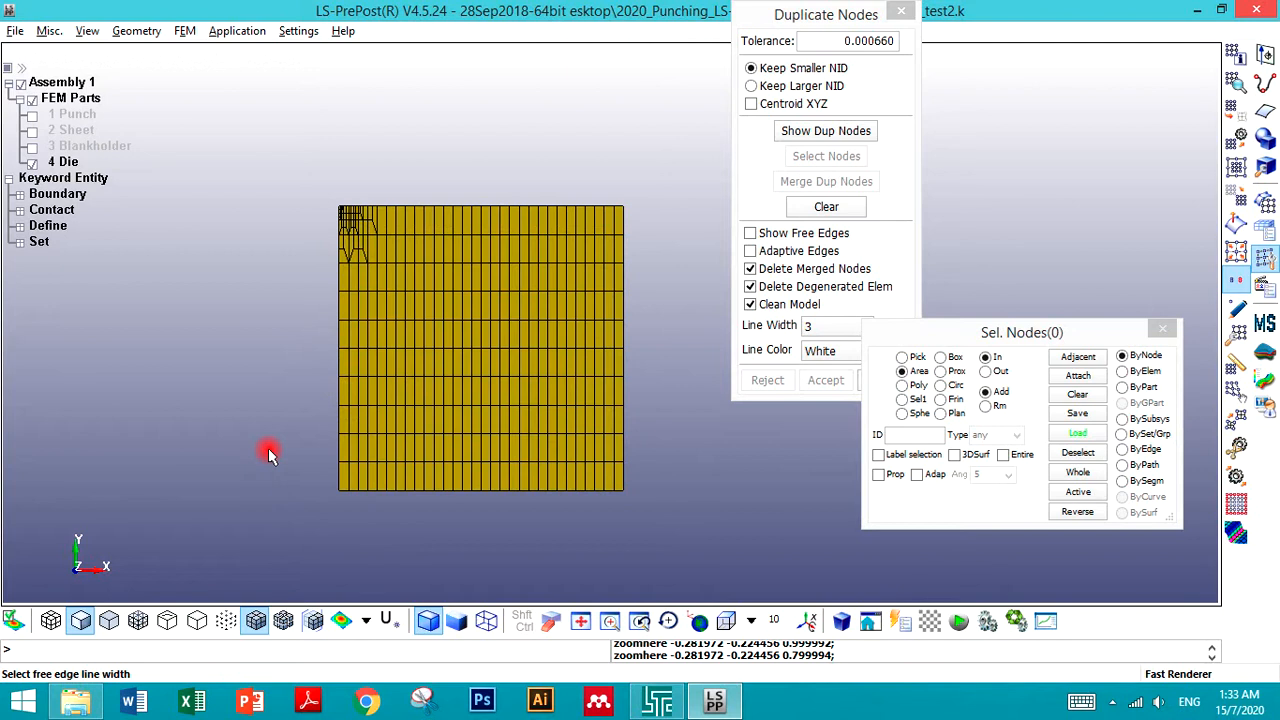
scroll(268, 453, "up", 2)
scroll(267, 450, "down", 1)
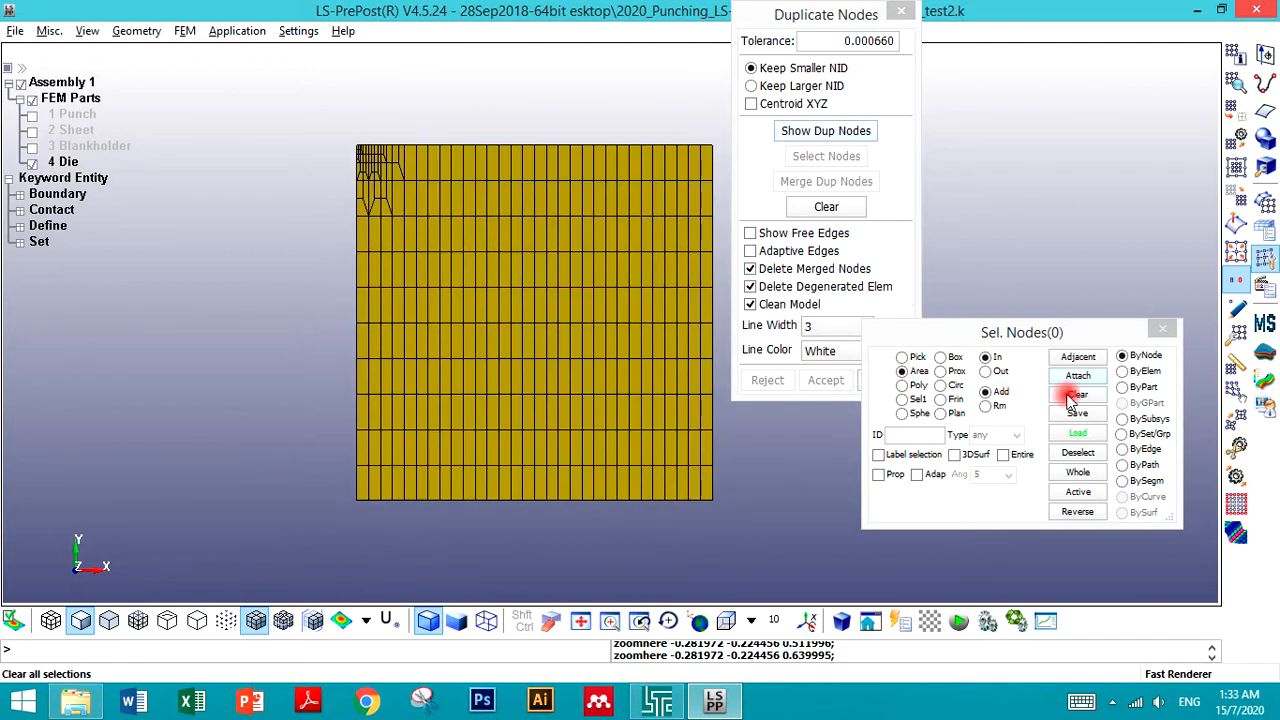
left_click_drag(286, 108, 783, 543)
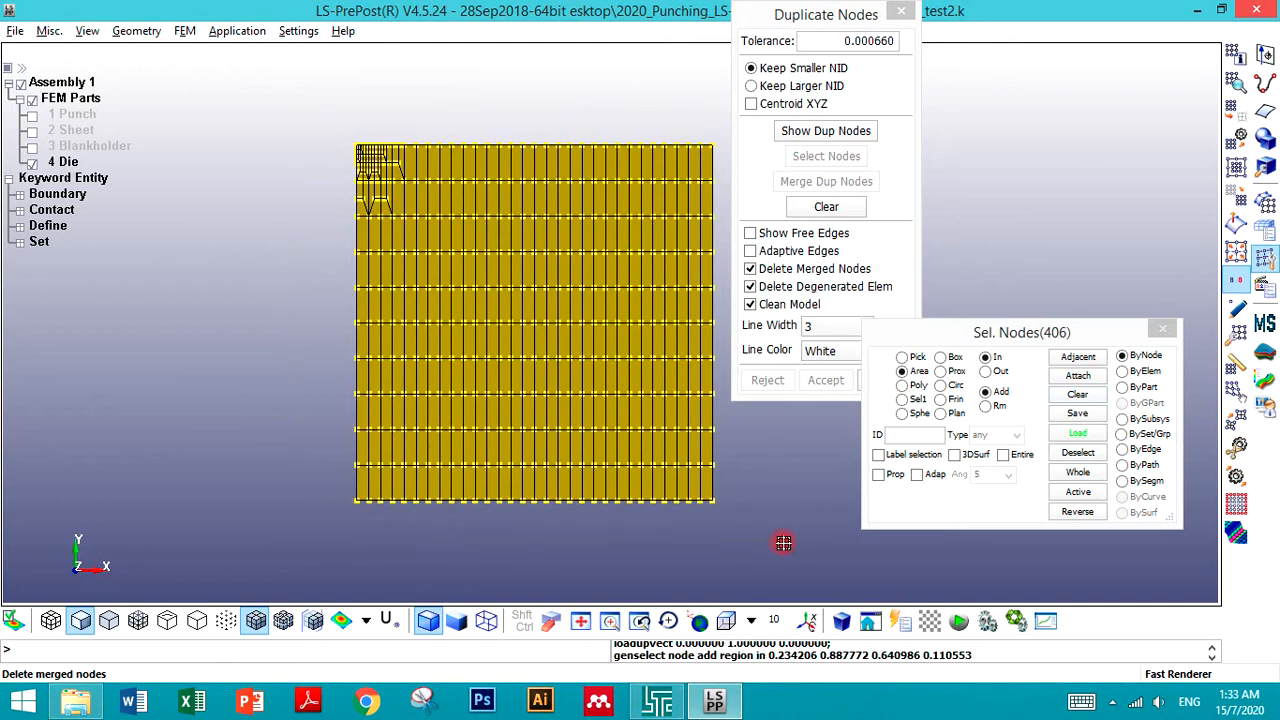
left_click(814, 130)
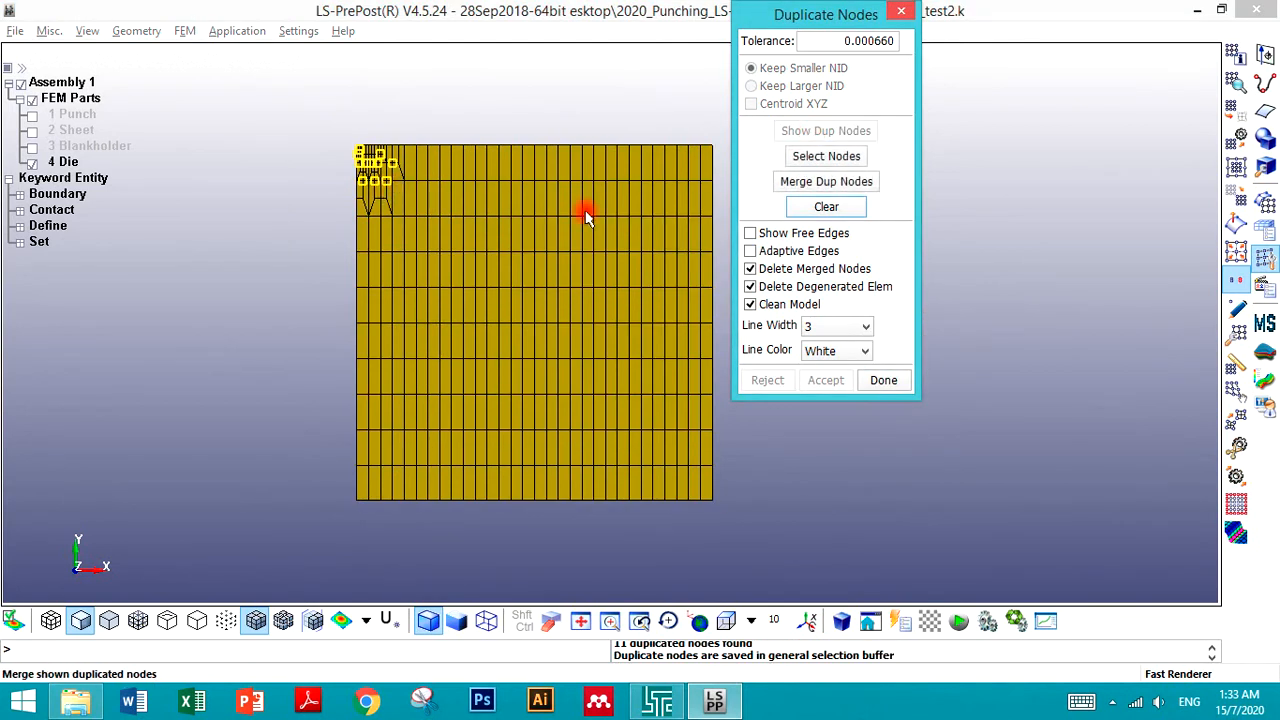
- Merge the duplicate Die nodes and accept the merge
left_click(788, 181)
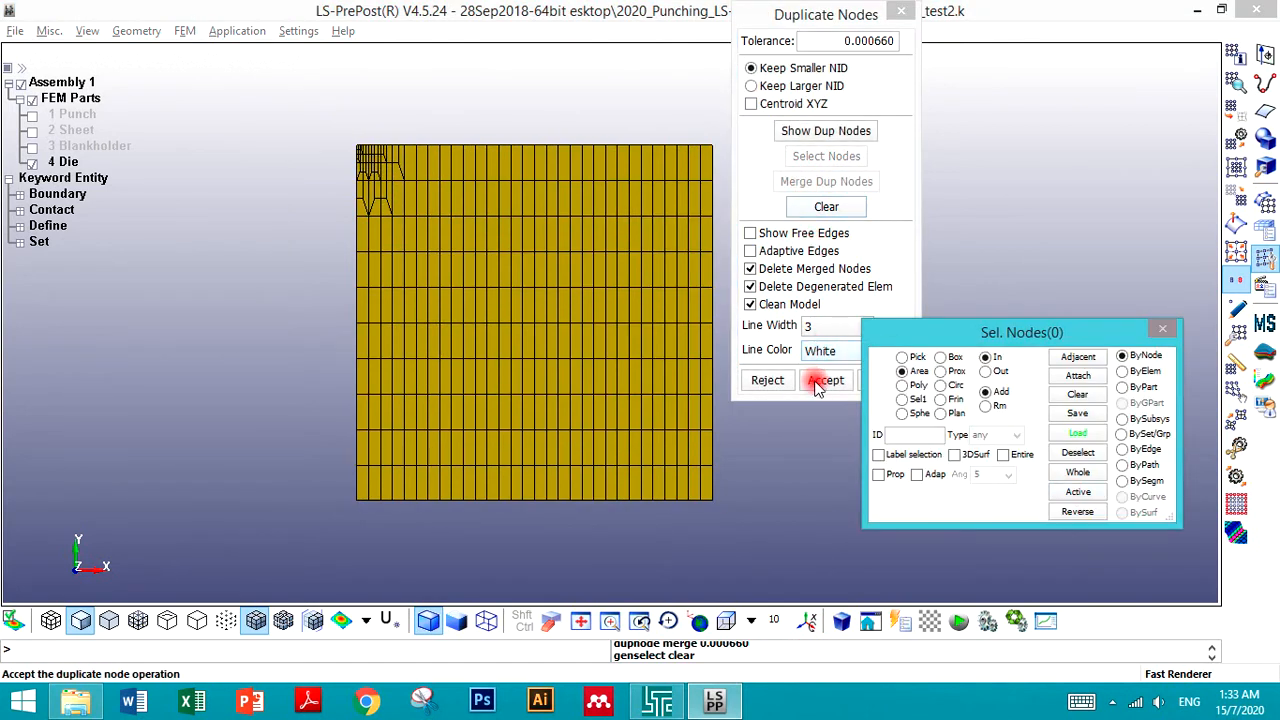
left_click(822, 381)
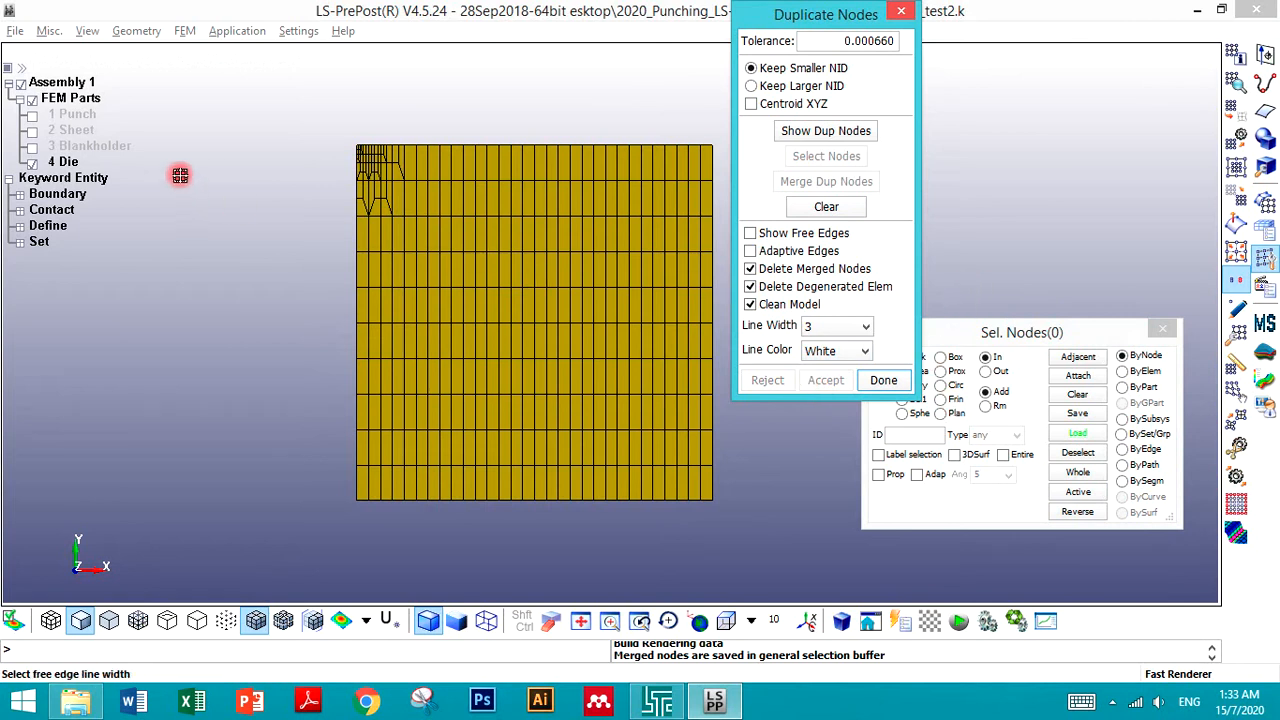
- Display all four parts again and close the Duplicate Nodes tool
left_click(32, 146)
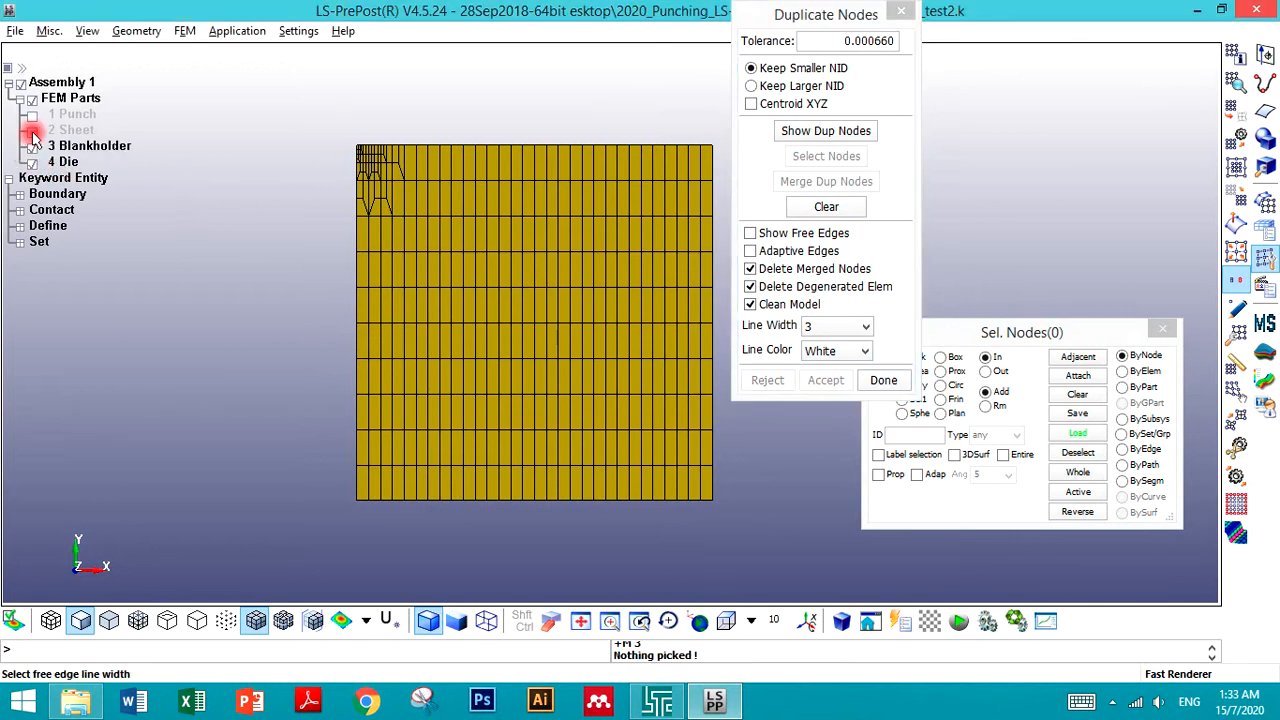
left_click(32, 130)
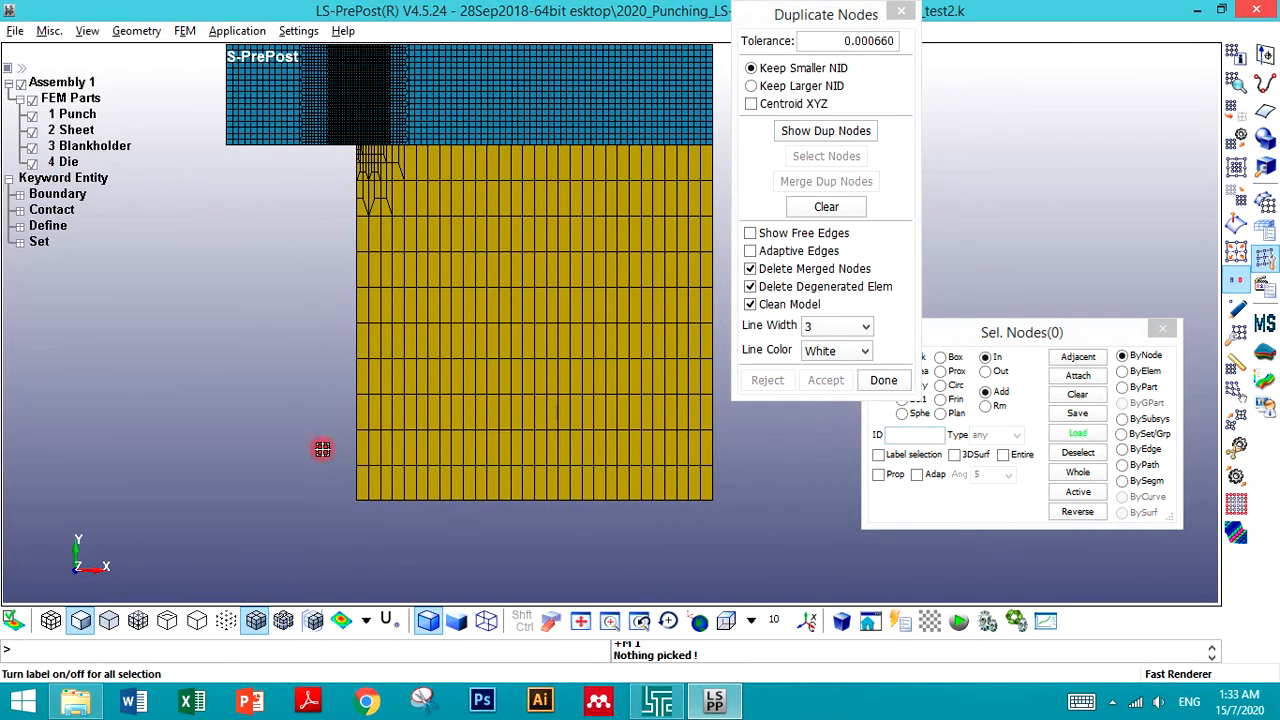
scroll(380, 352, "down", 2)
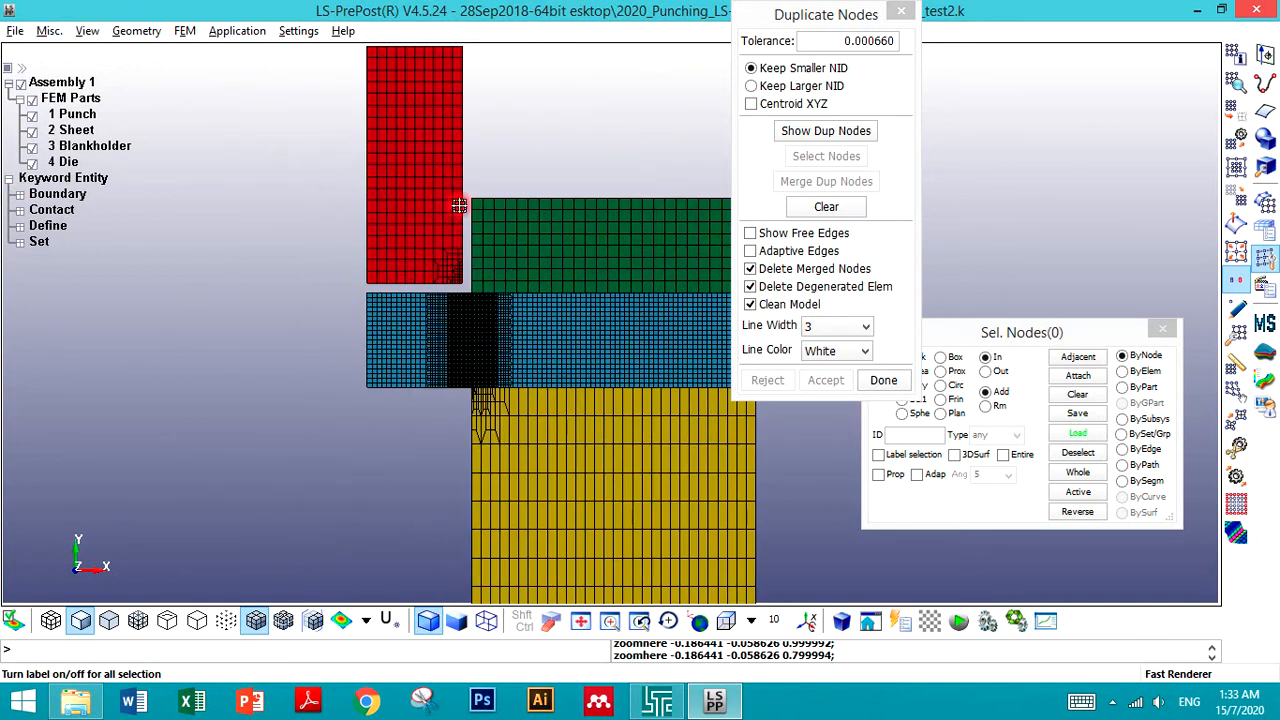
left_click(901, 11)
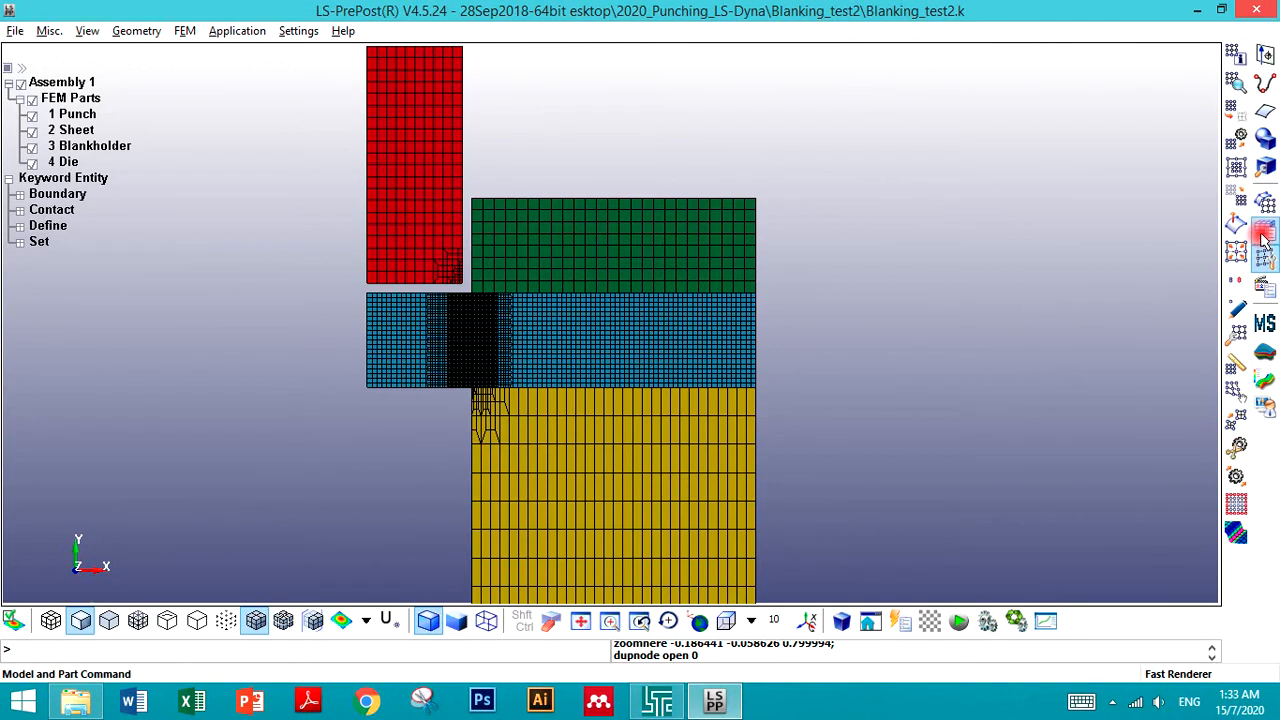
- Open the *SET_PART keyword and show all four part sets
left_click(1237, 110)
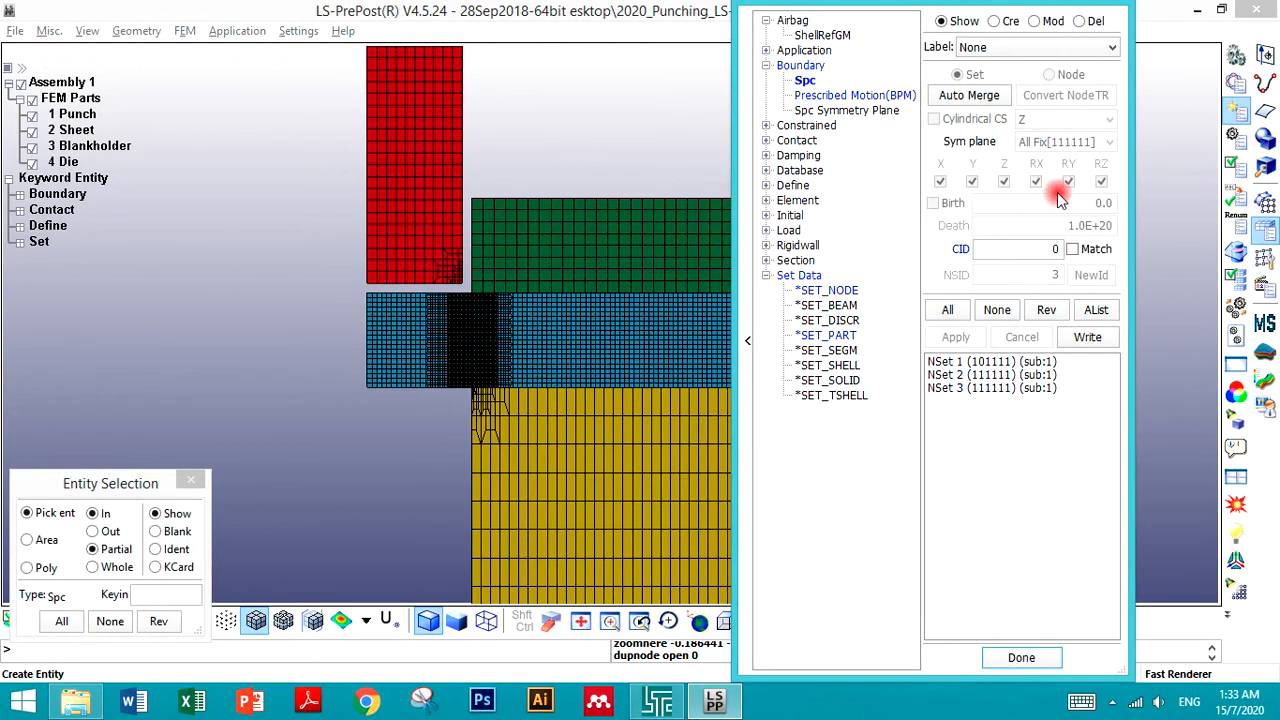
left_click(838, 336)
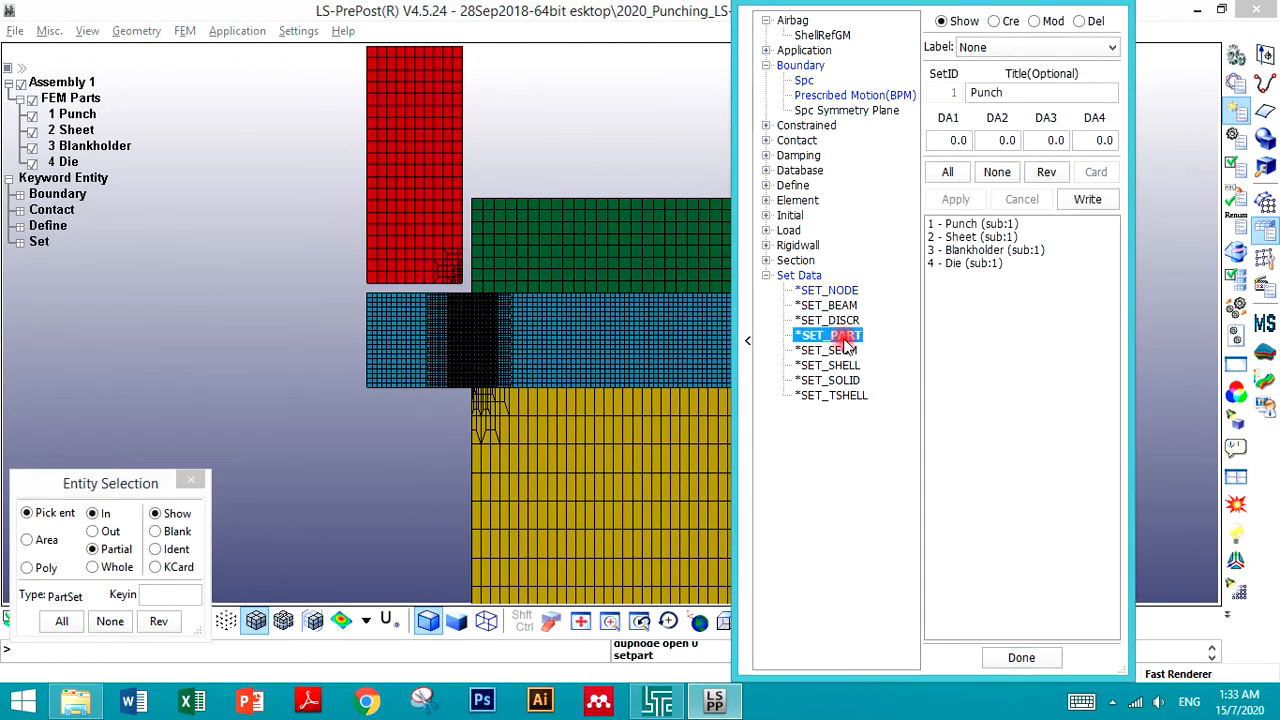
left_click(948, 224)
left_click(983, 237)
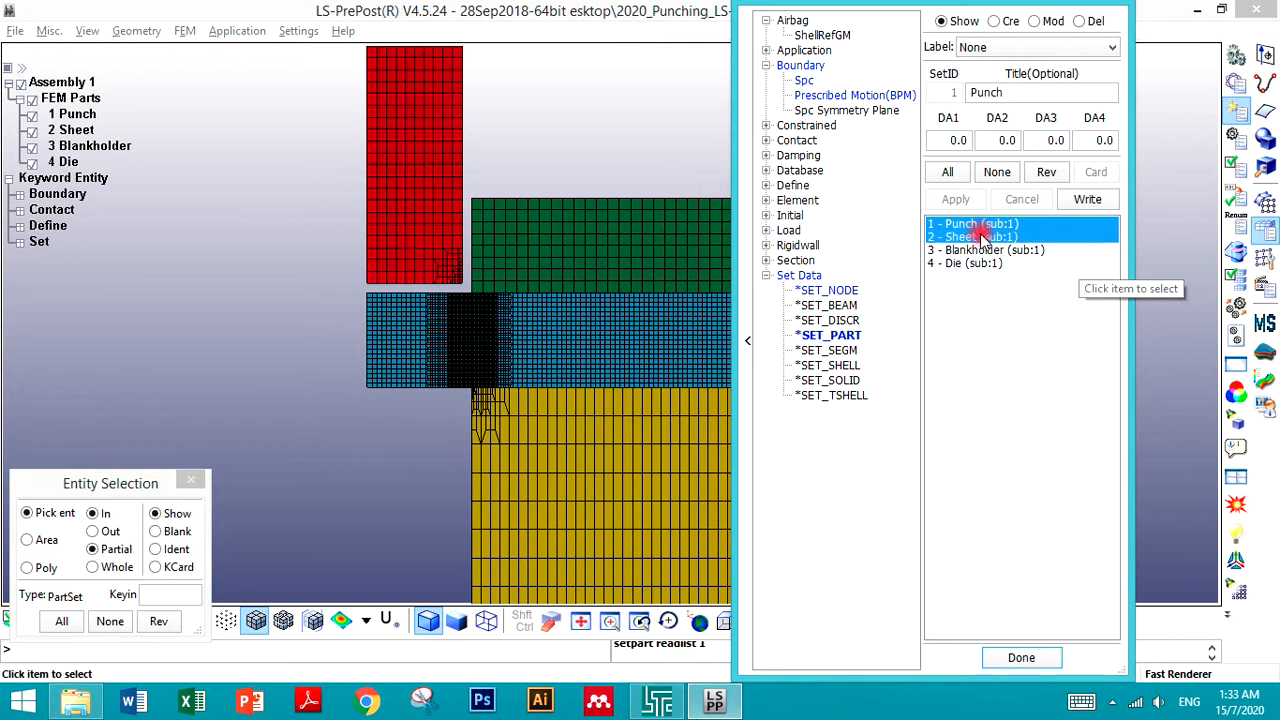
left_click(985, 250)
left_click(977, 263)
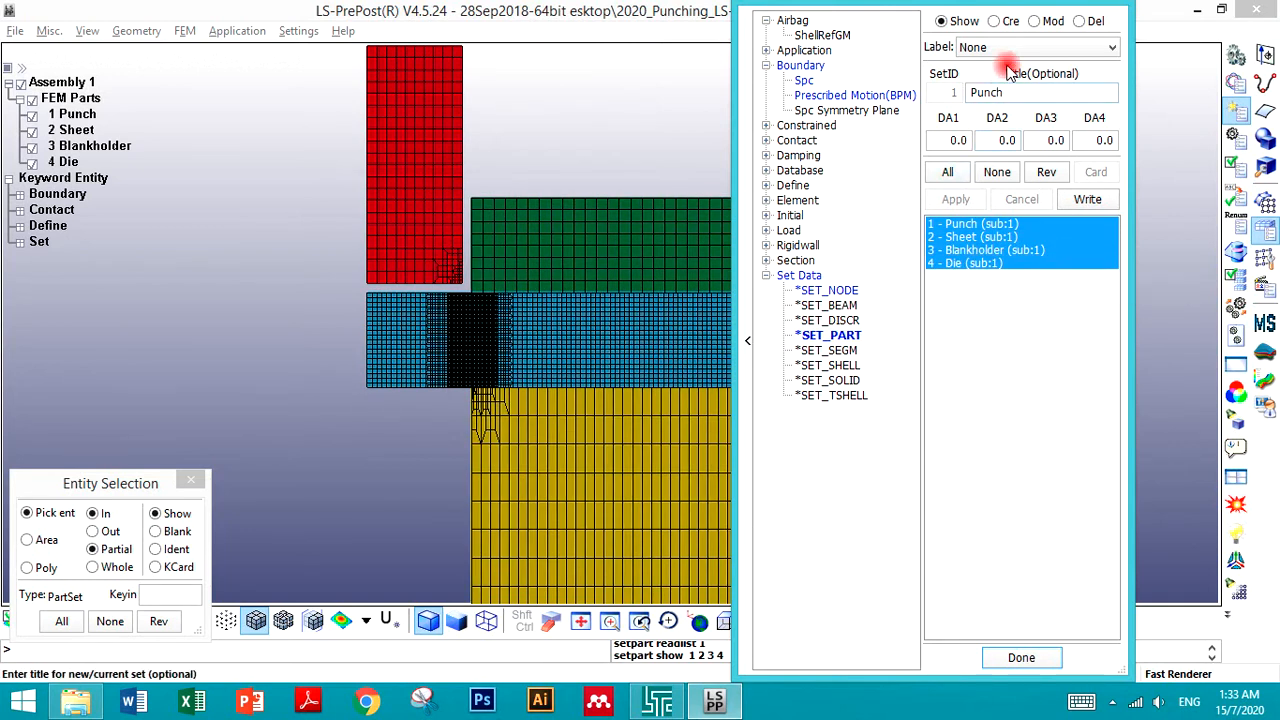
- In modify mode, redefine part set 1 (Punch) to contain the Punch part and apply
left_click(1034, 21)
left_click(966, 223)
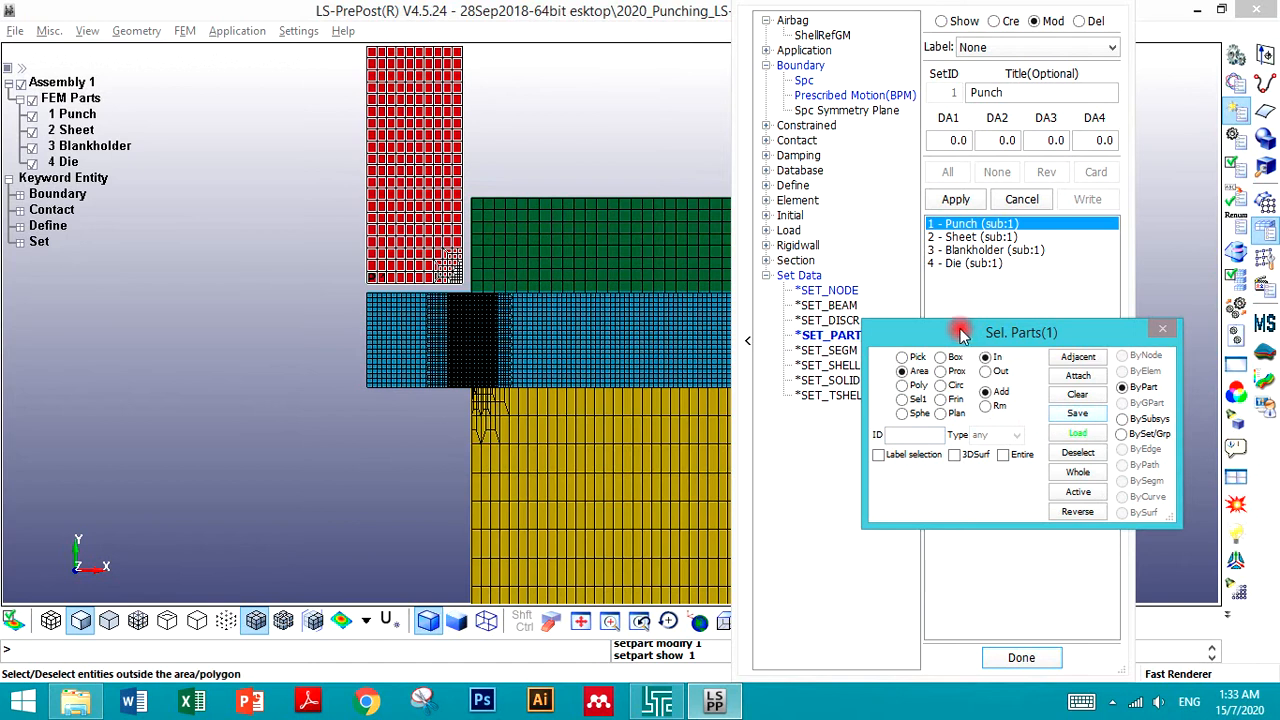
left_click(955, 224)
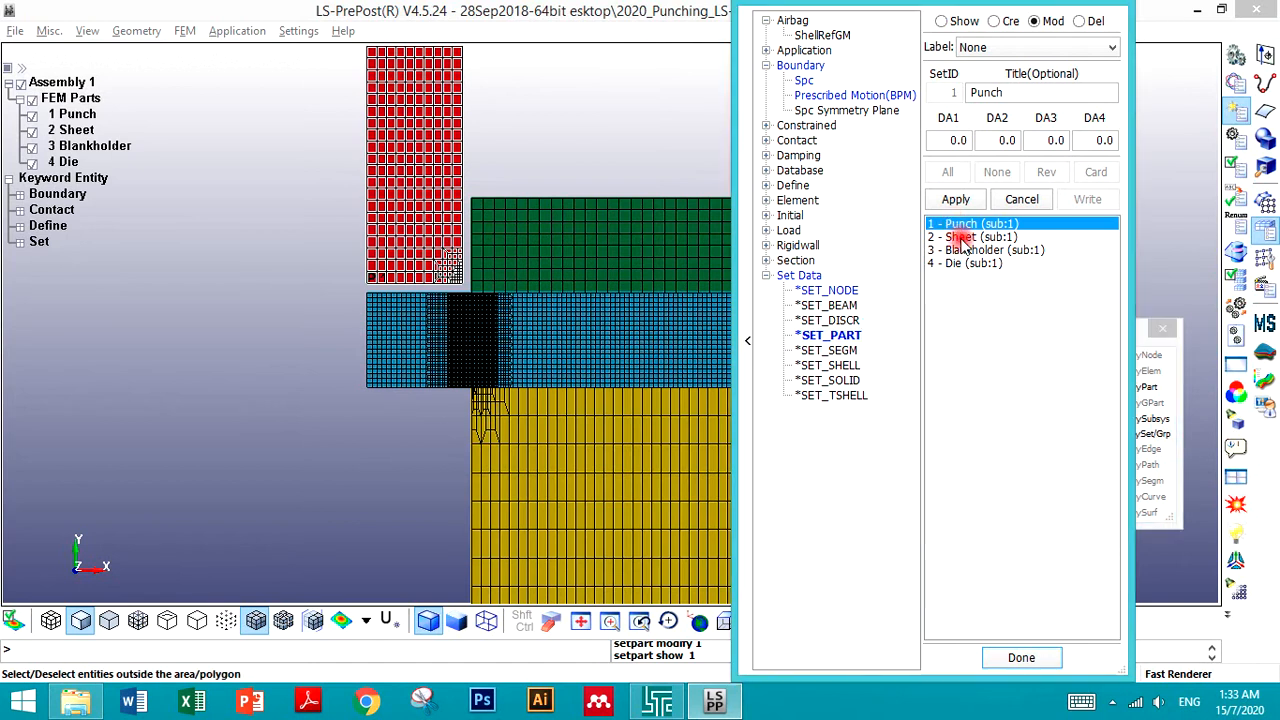
left_click(1145, 345)
left_click(1077, 394)
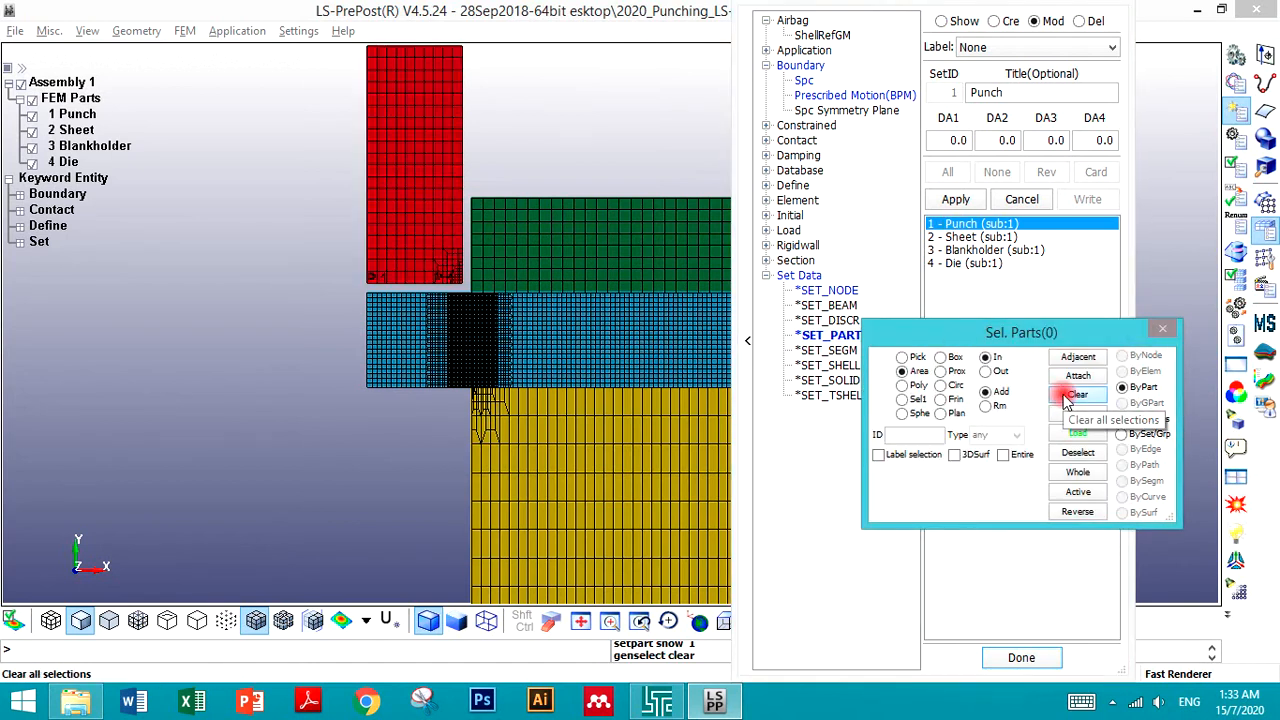
left_click(953, 199)
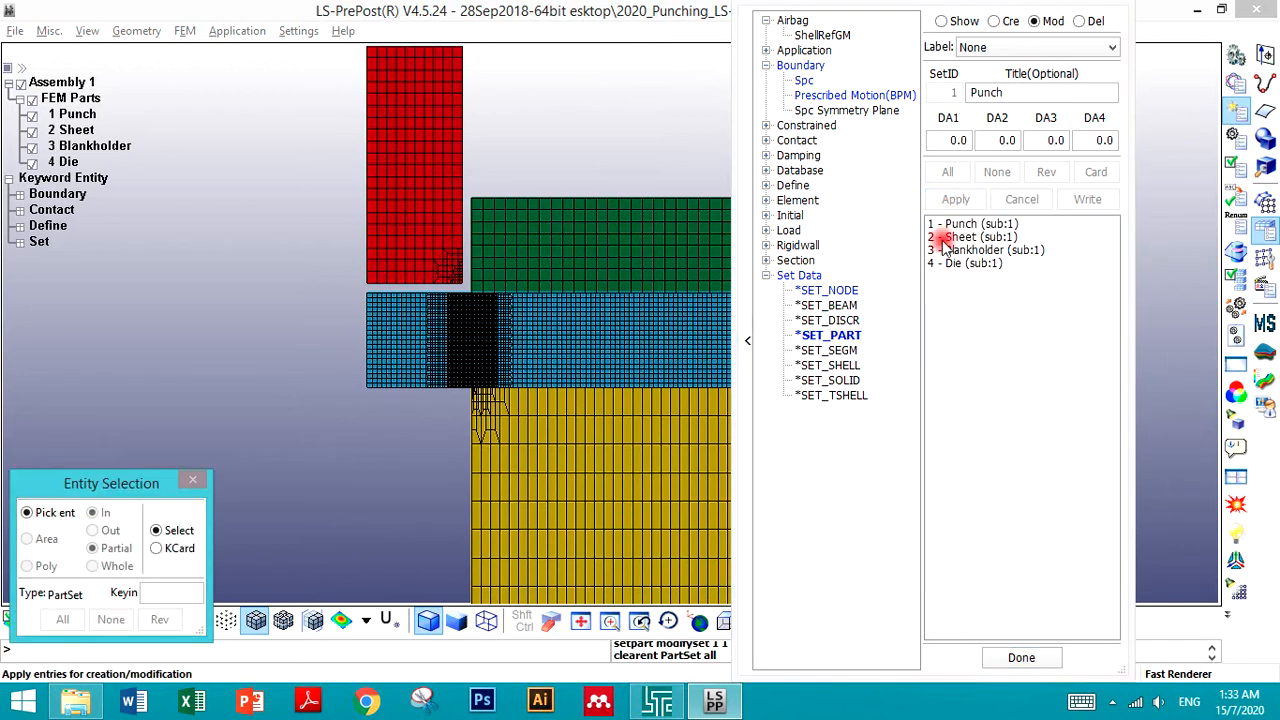
left_click(958, 226)
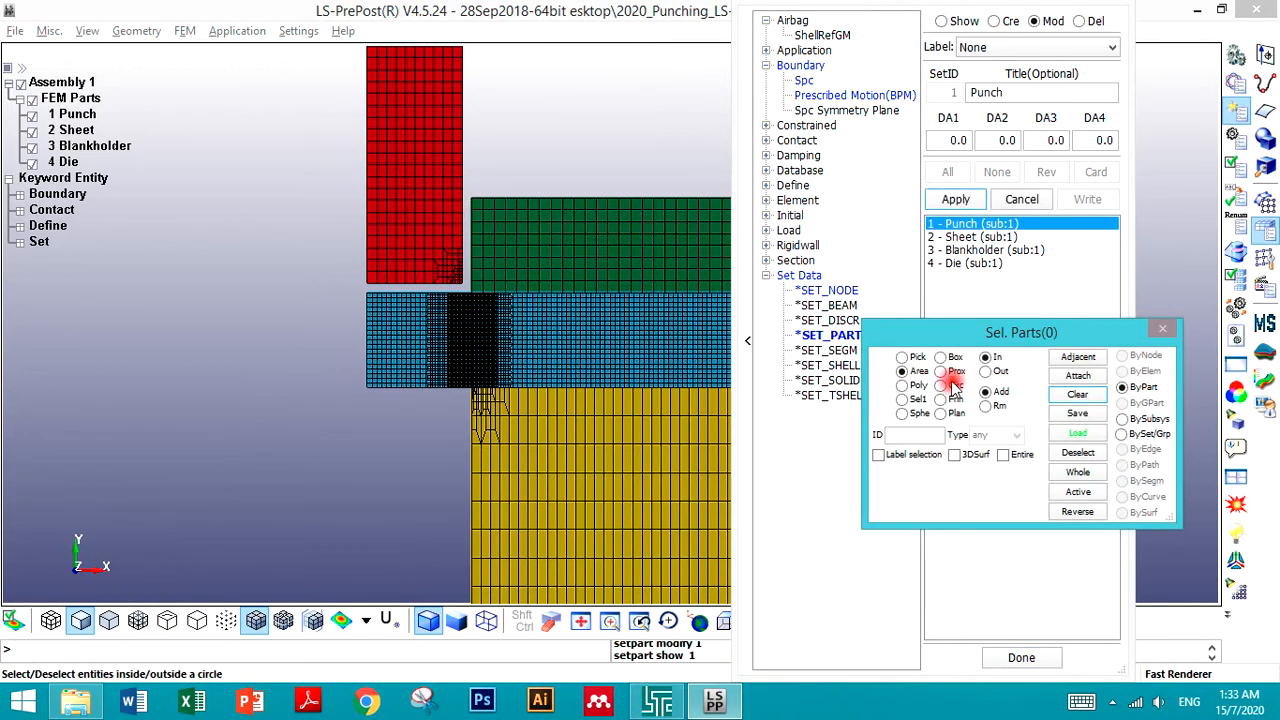
left_click(412, 212)
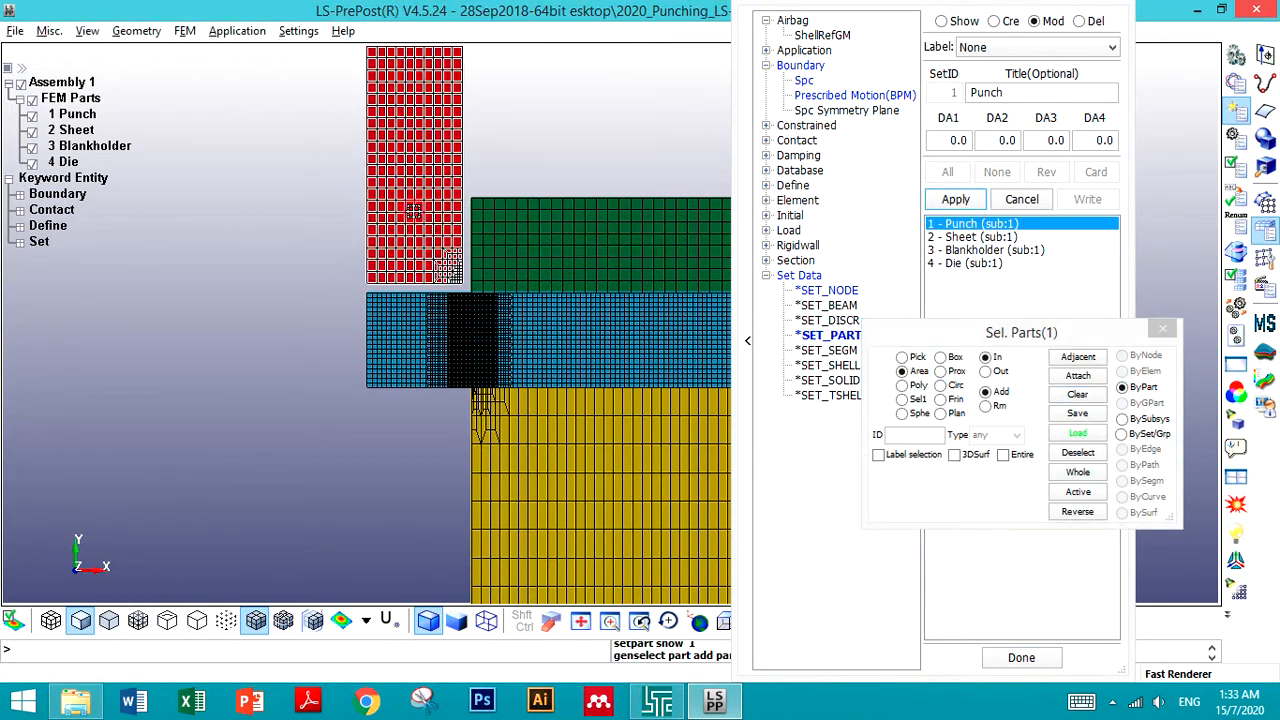
left_click(955, 199)
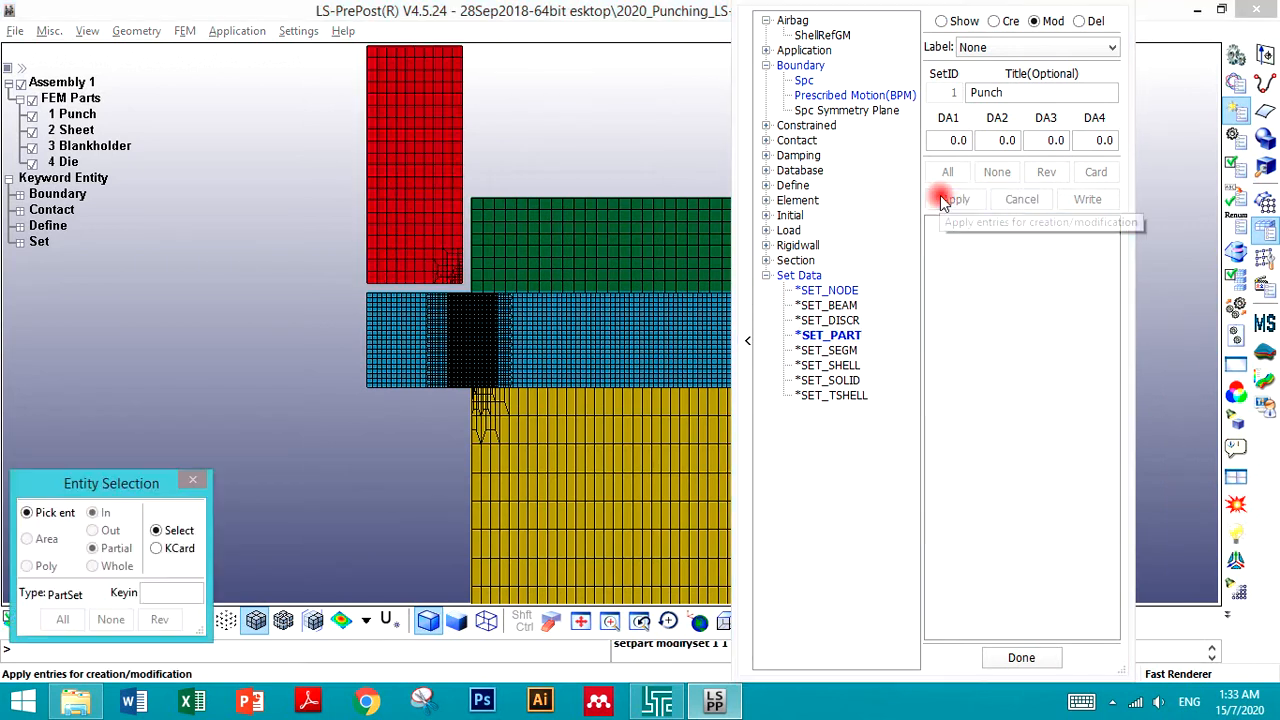
- Redefine part set 2 (Sheet) to contain the Sheet part and apply
left_click(958, 237)
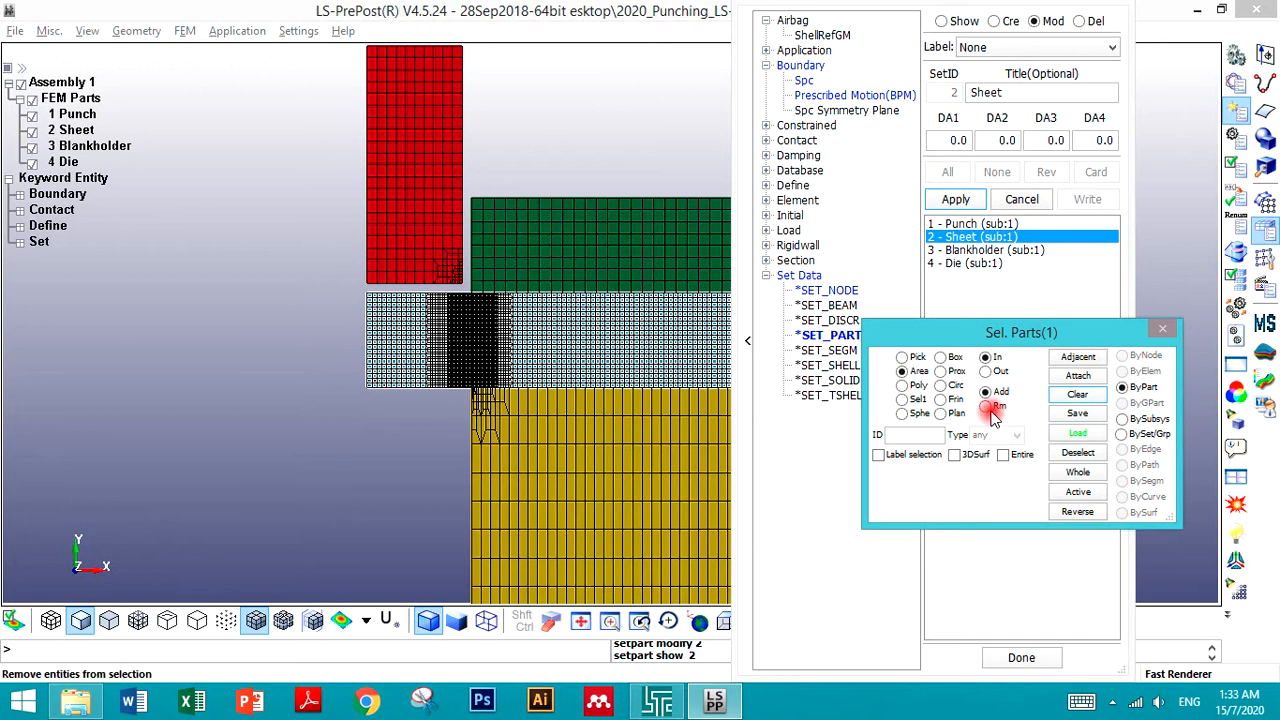
left_click(1075, 395)
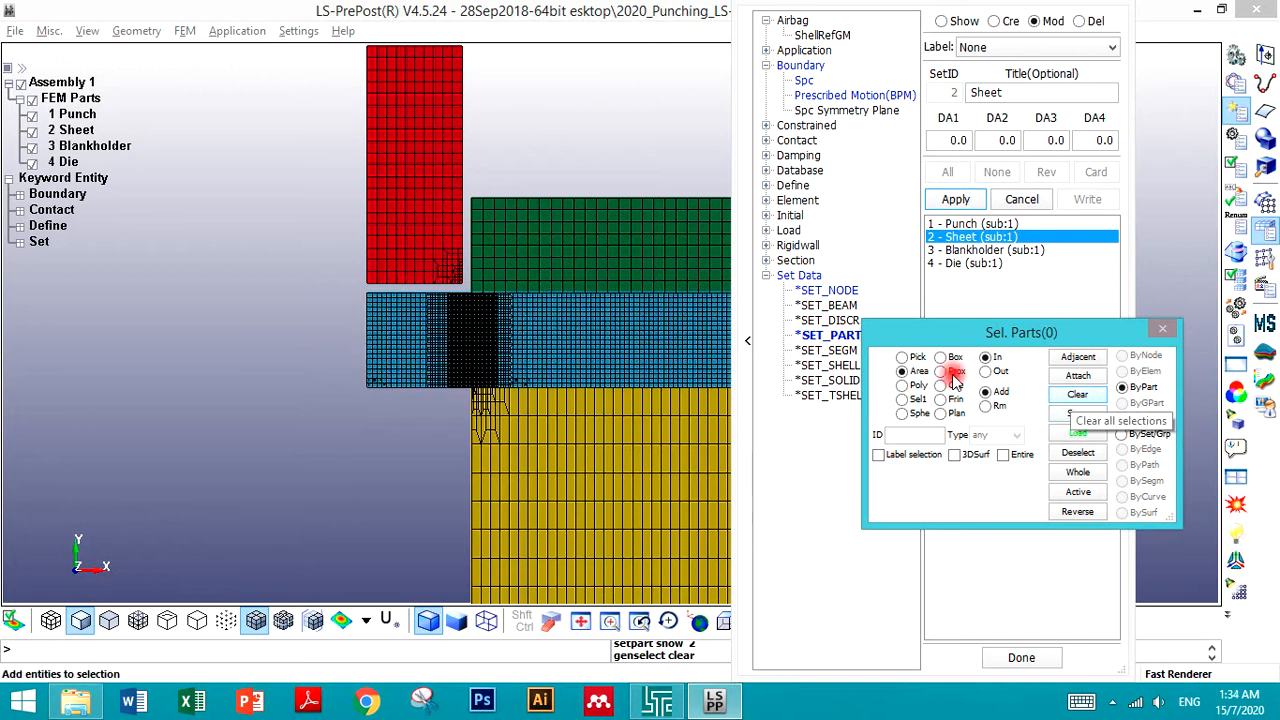
left_click(955, 199)
left_click(975, 236)
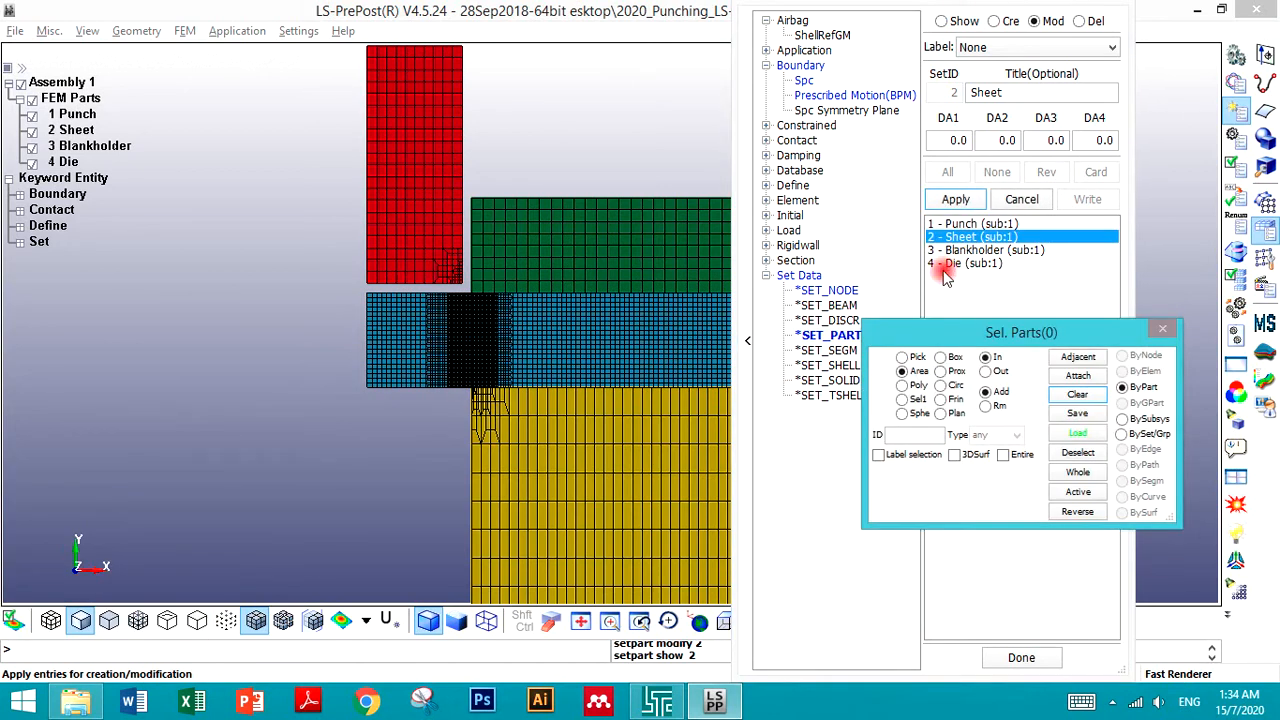
left_click(500, 346)
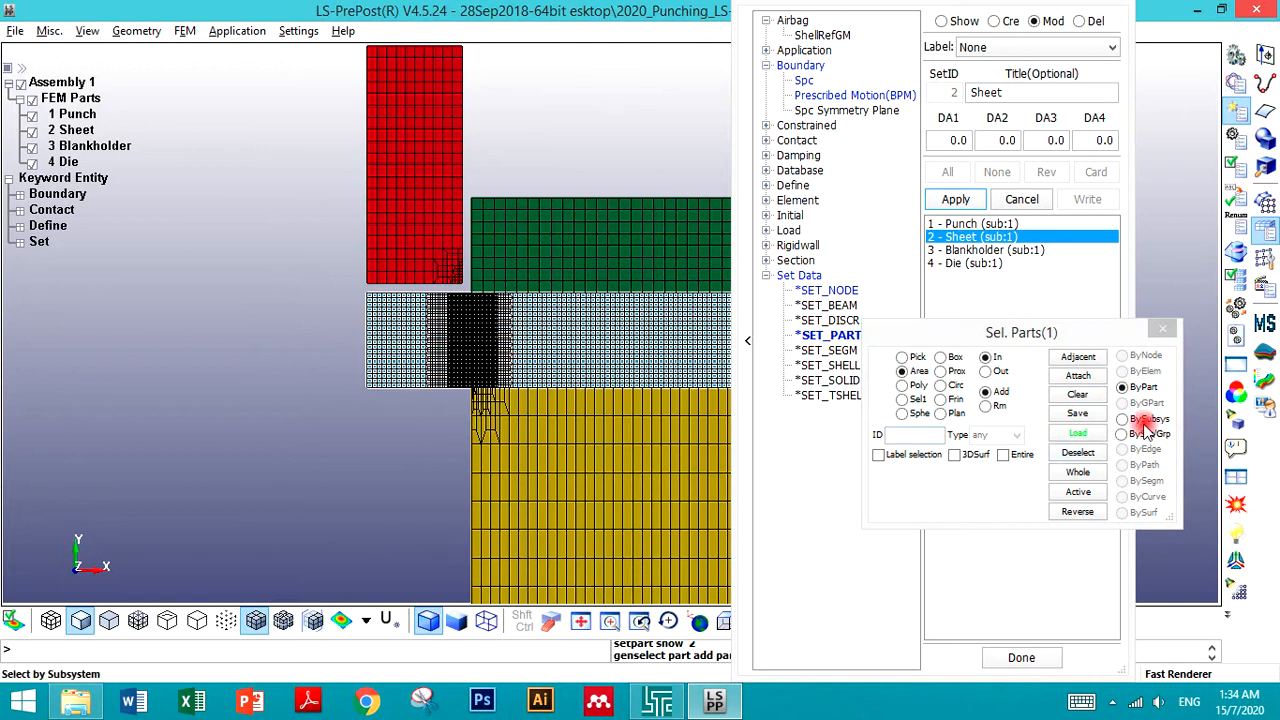
left_click(970, 201)
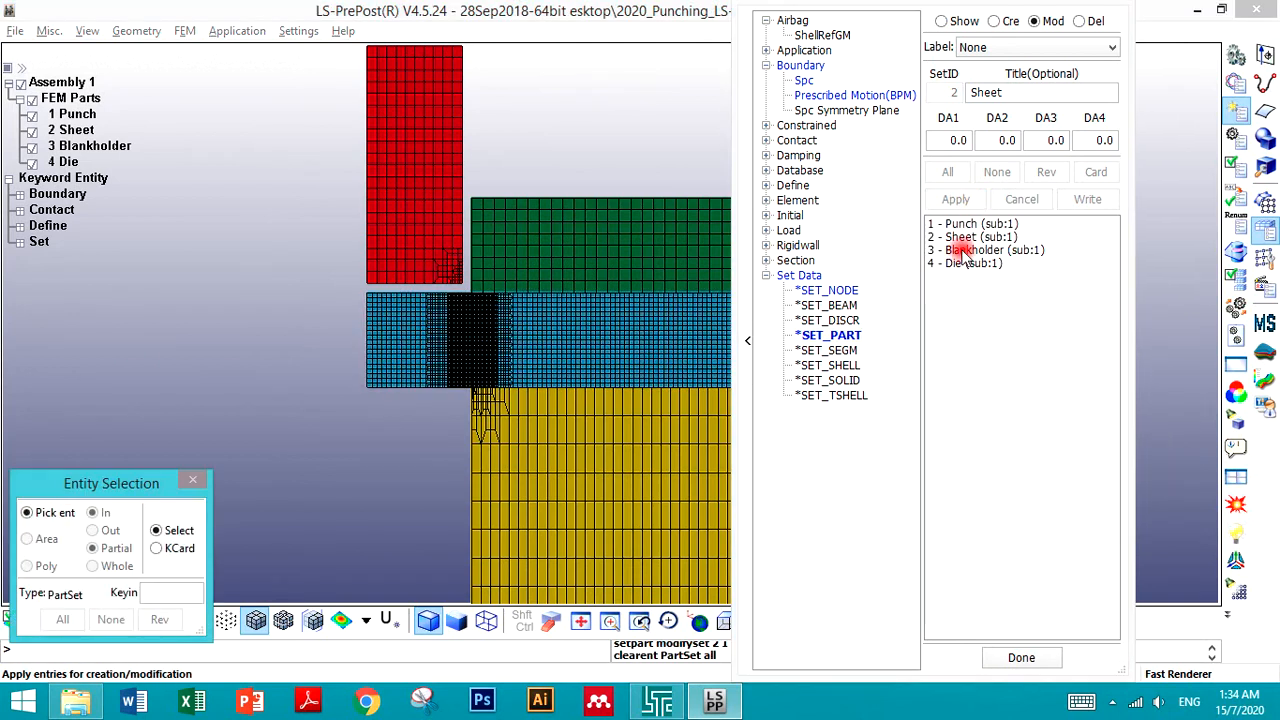
- Open part set 3 (Blankholder) for modification, clear its part selection and apply
left_click(980, 249)
left_click(1077, 394)
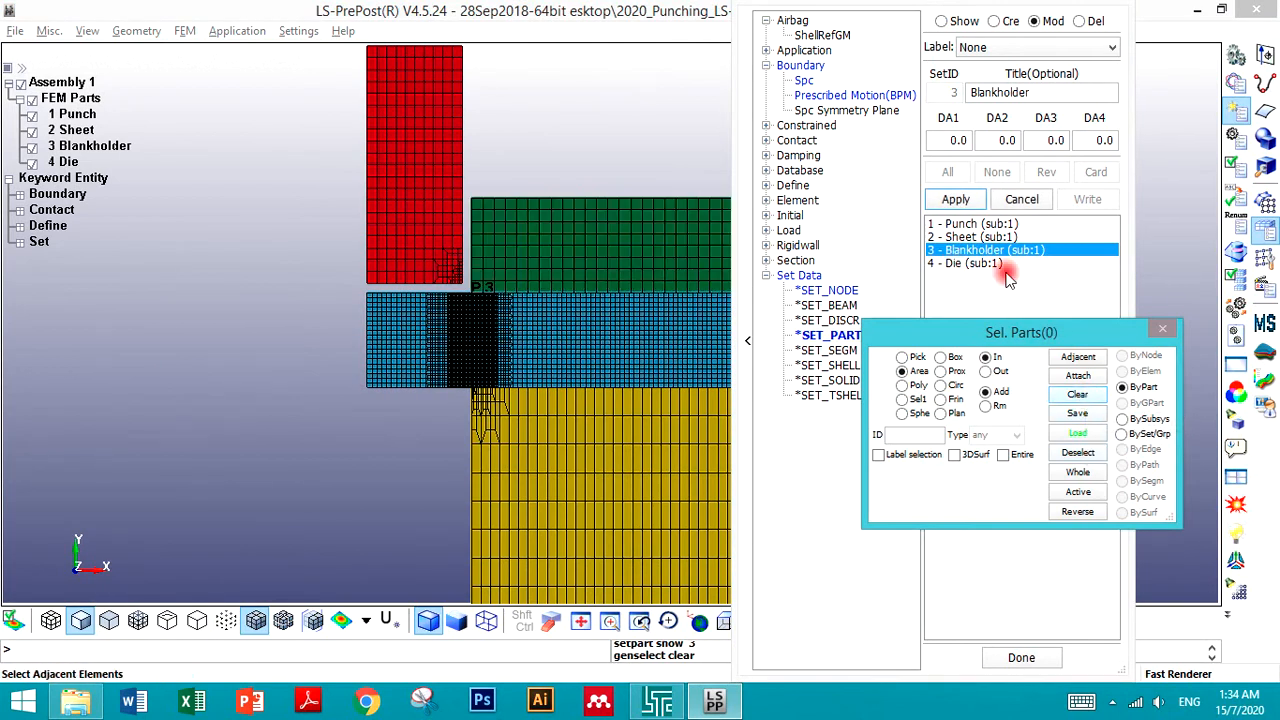
left_click(955, 199)
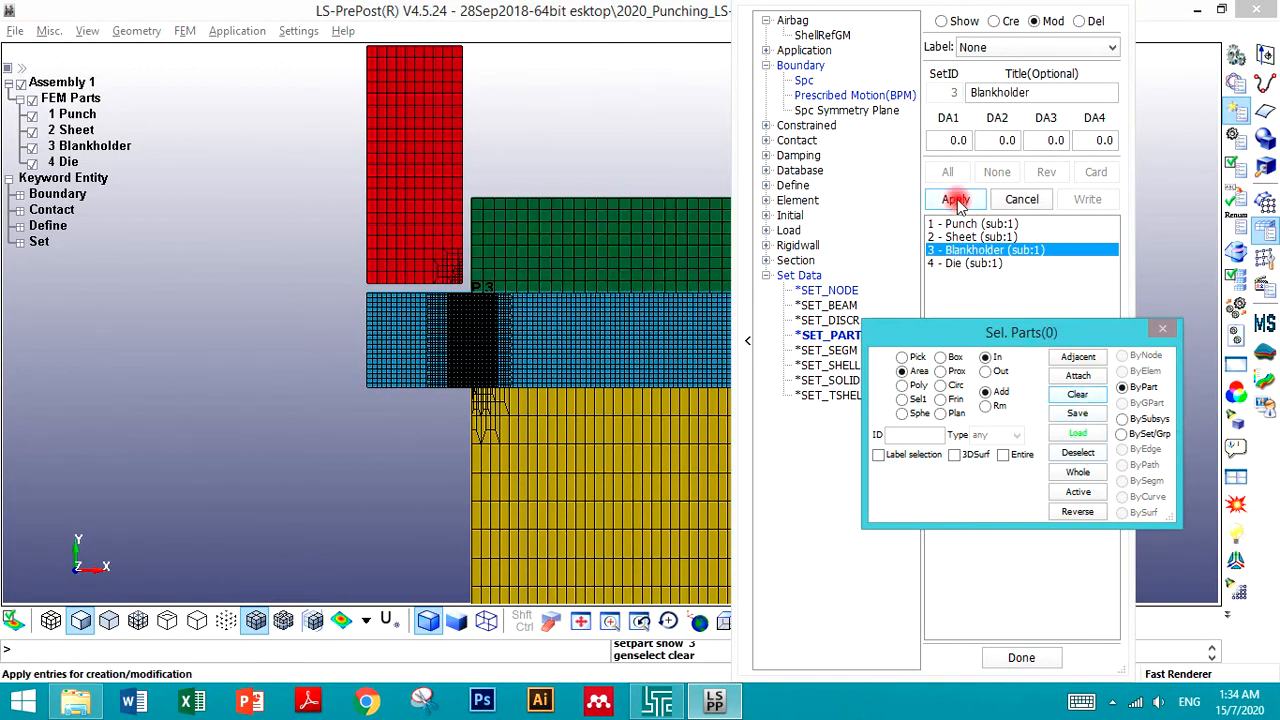
- Reapply part set 3 (Blankholder) with its current part selection
left_click(965, 251)
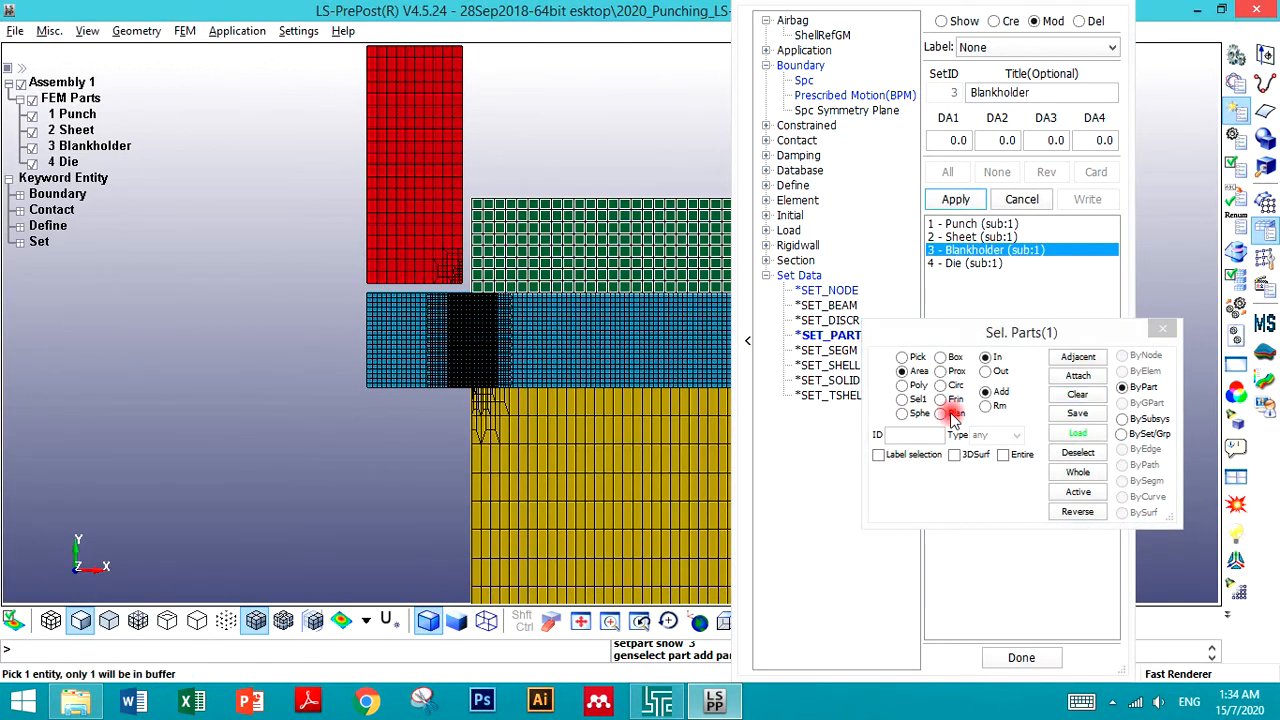
left_click(955, 199)
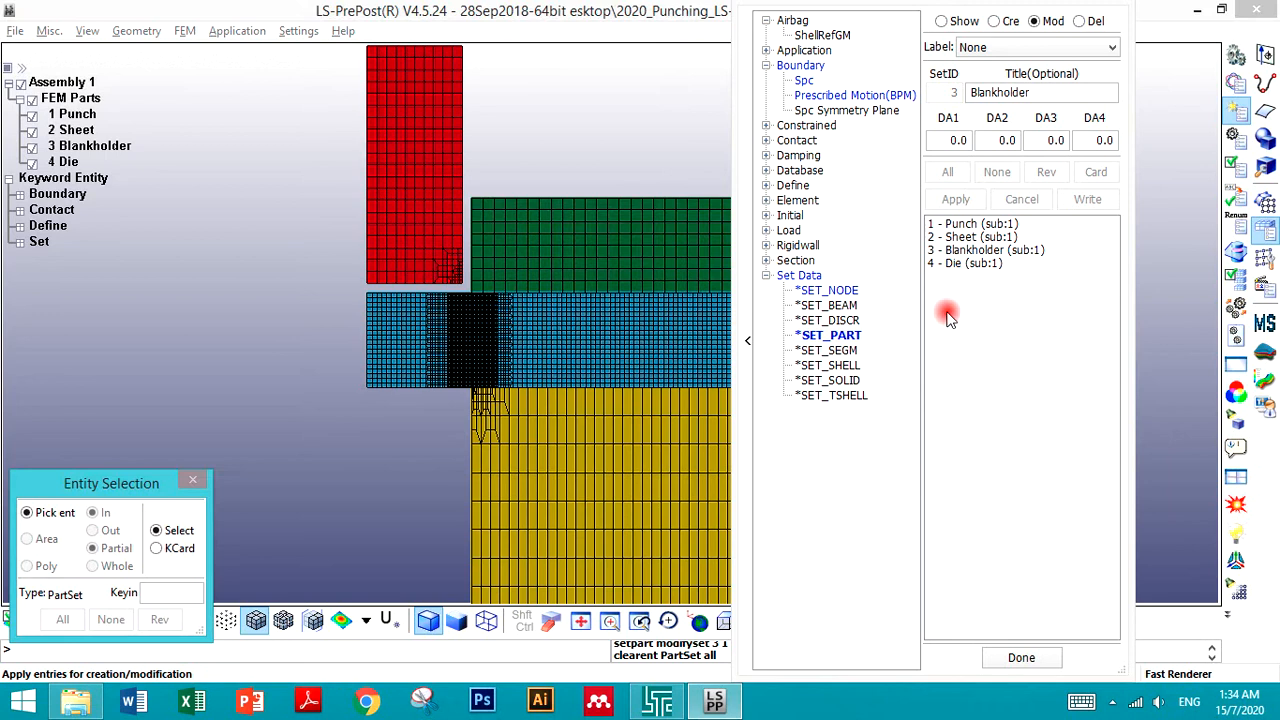
- Redefine part set 4 (Die) so it contains only the Die part, and apply the change
left_click(960, 265)
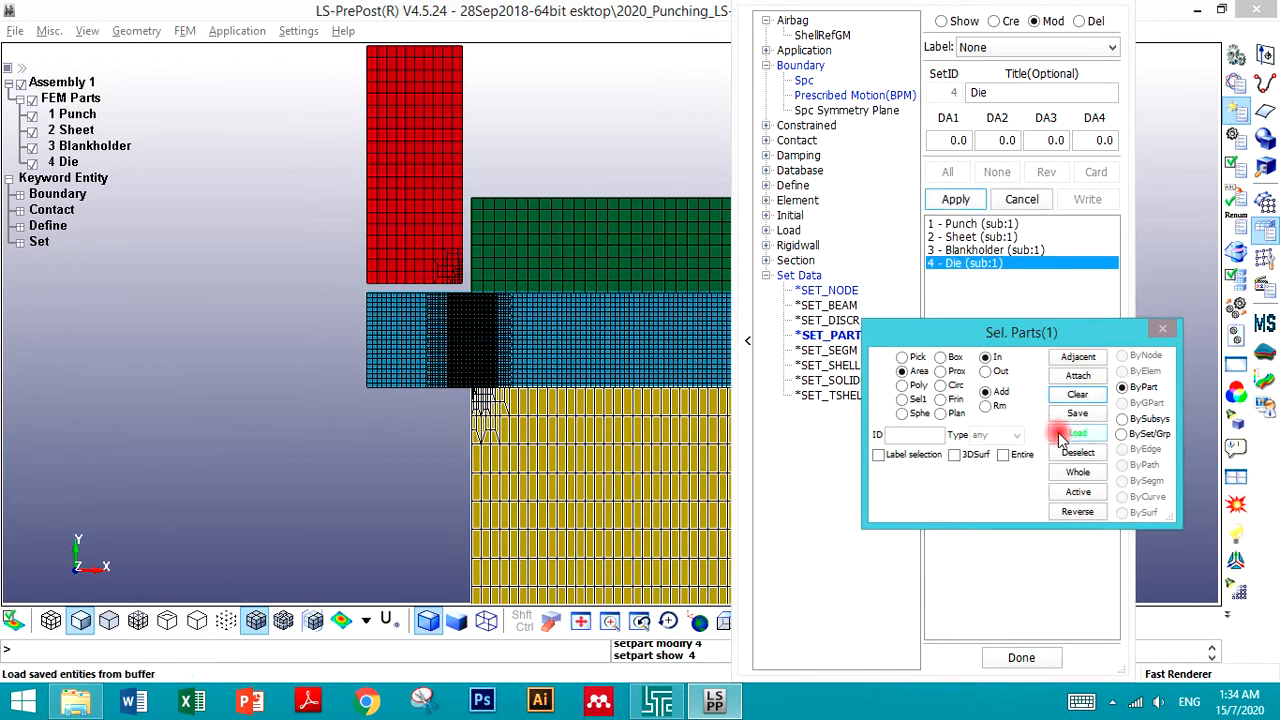
left_click(1075, 396)
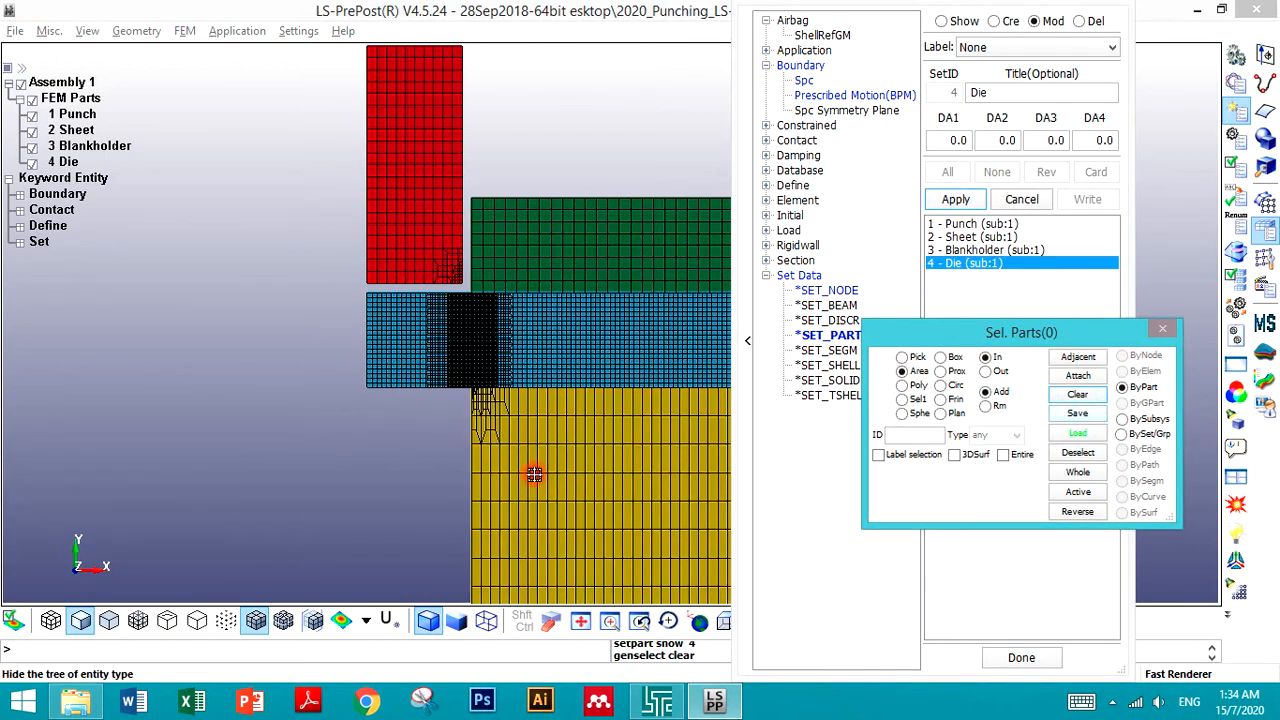
left_click(955, 200)
left_click(971, 263)
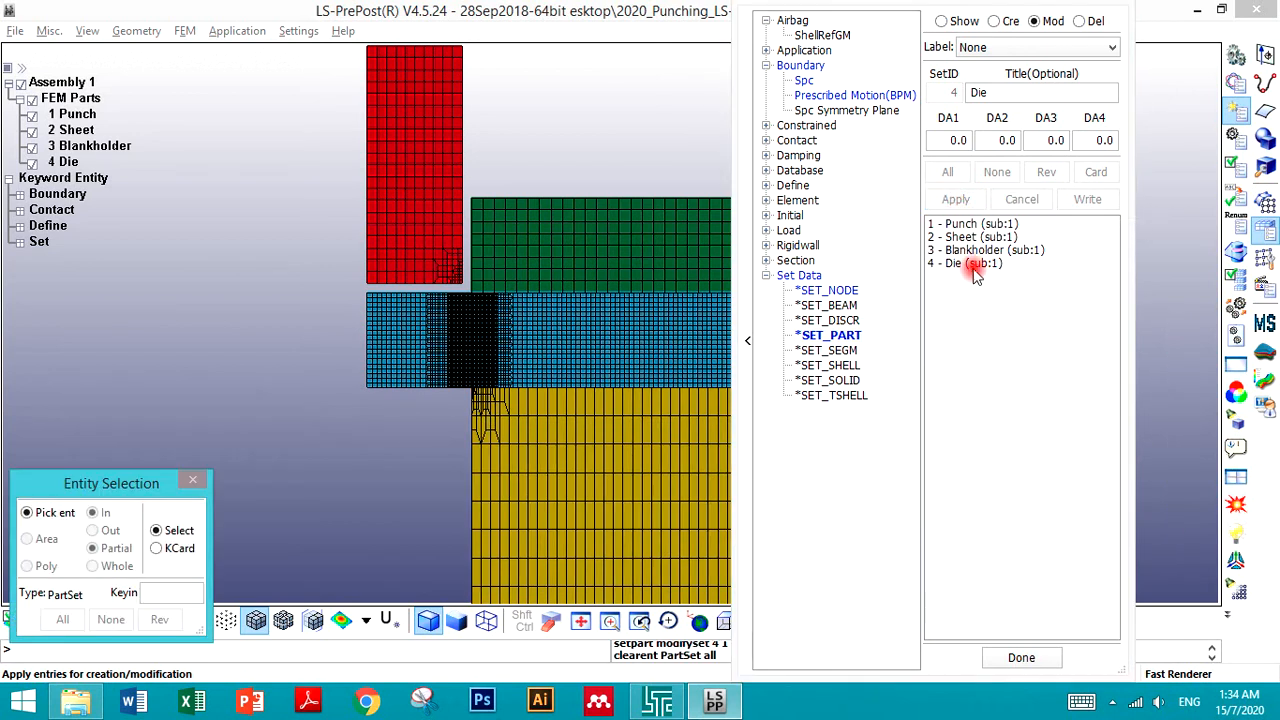
left_click(596, 444)
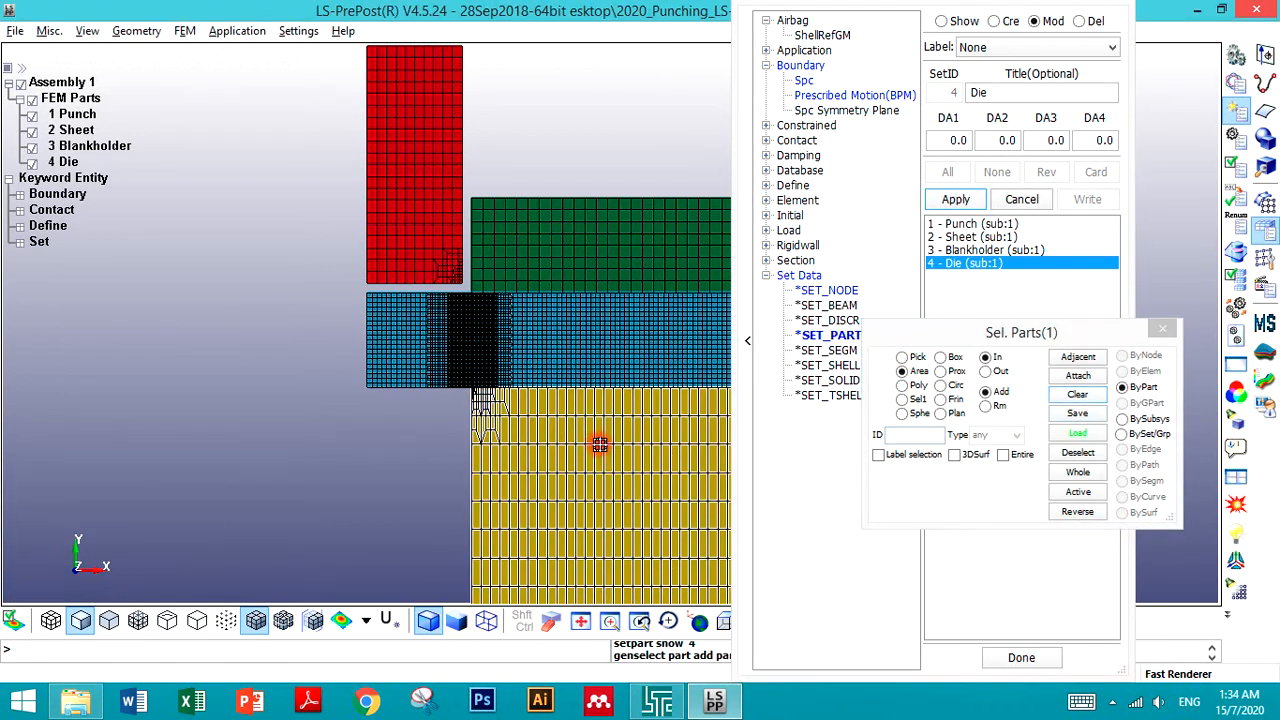
left_click(933, 200)
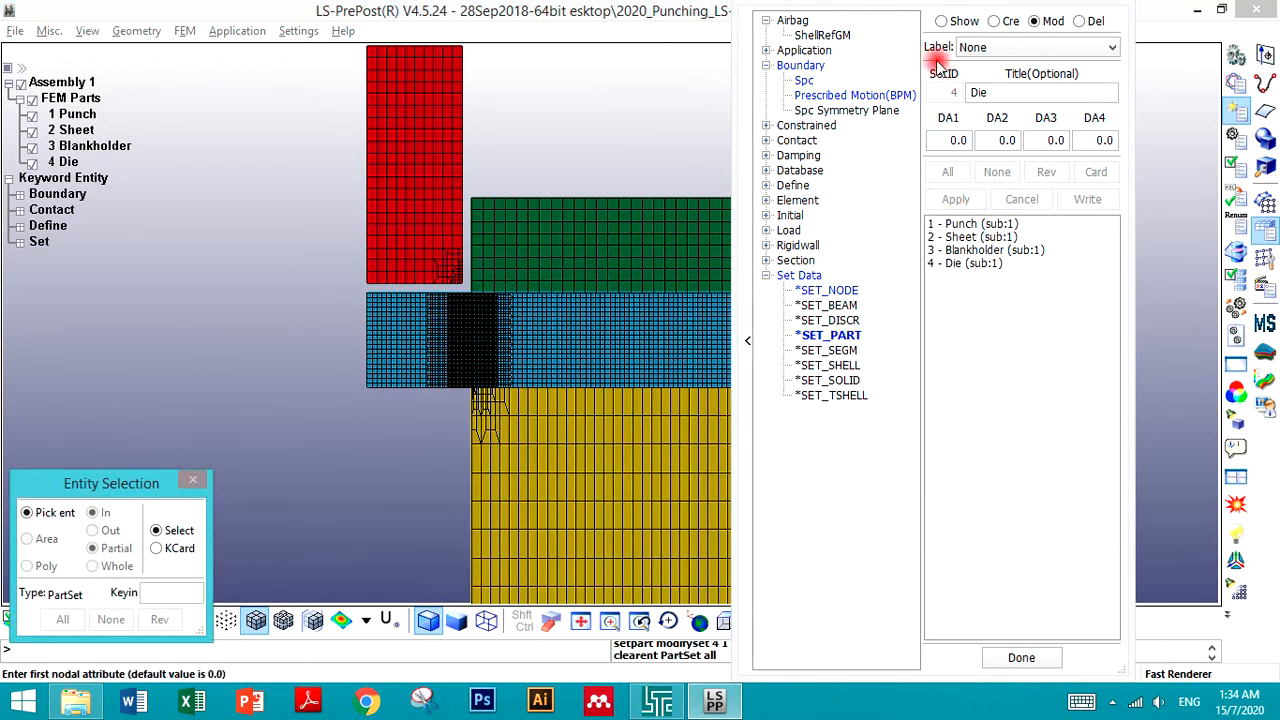
- Switch to show mode and display each of the four part sets in turn to check their contents
left_click(955, 22)
left_click(957, 225)
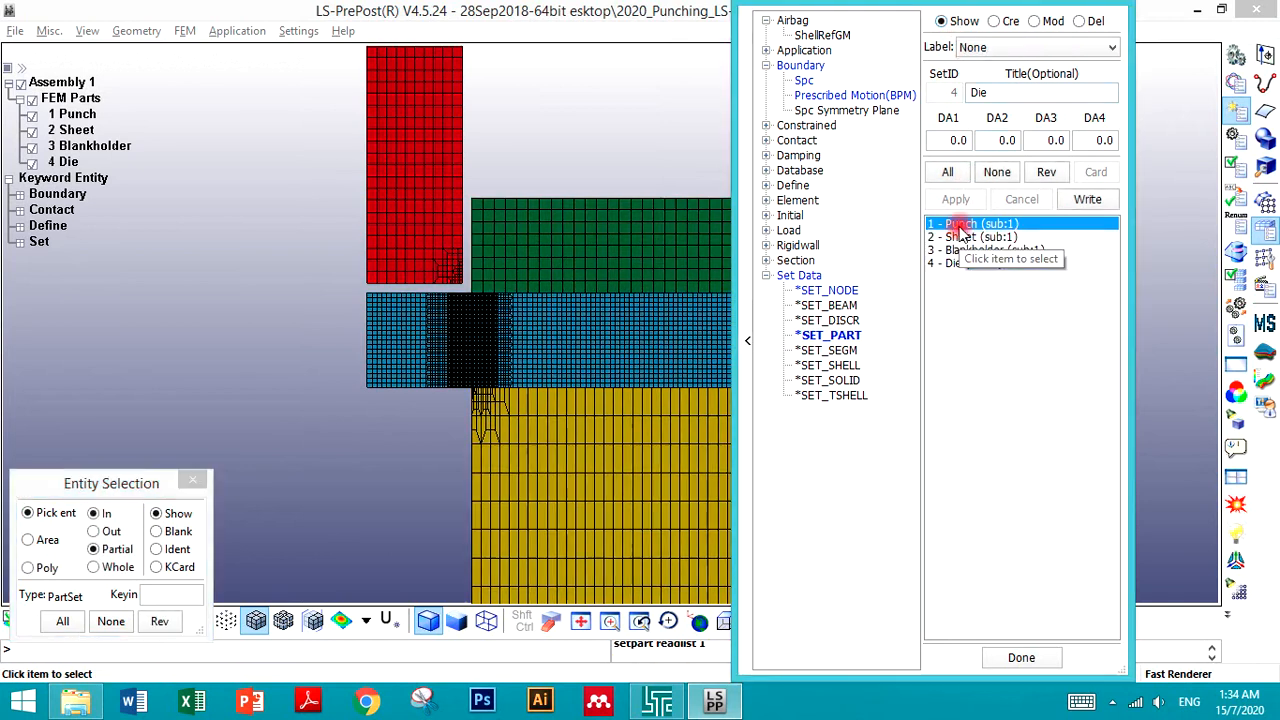
left_click(957, 237)
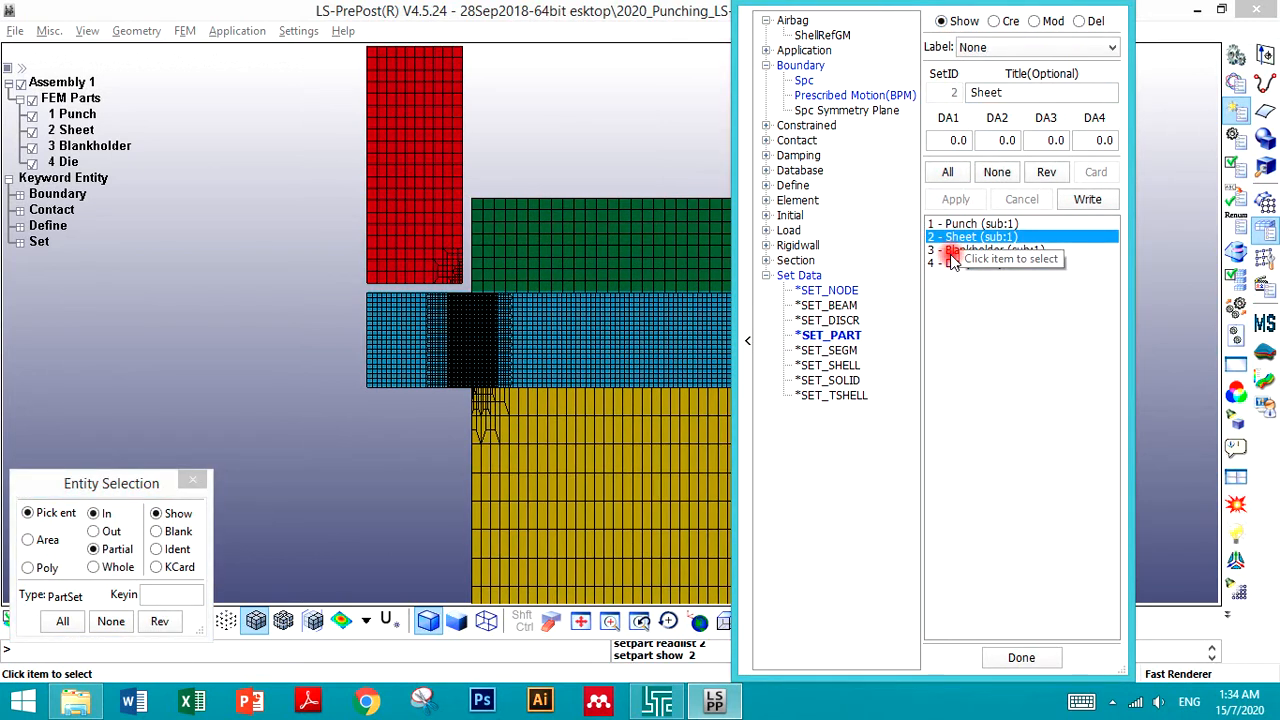
left_click(951, 250)
left_click(952, 263)
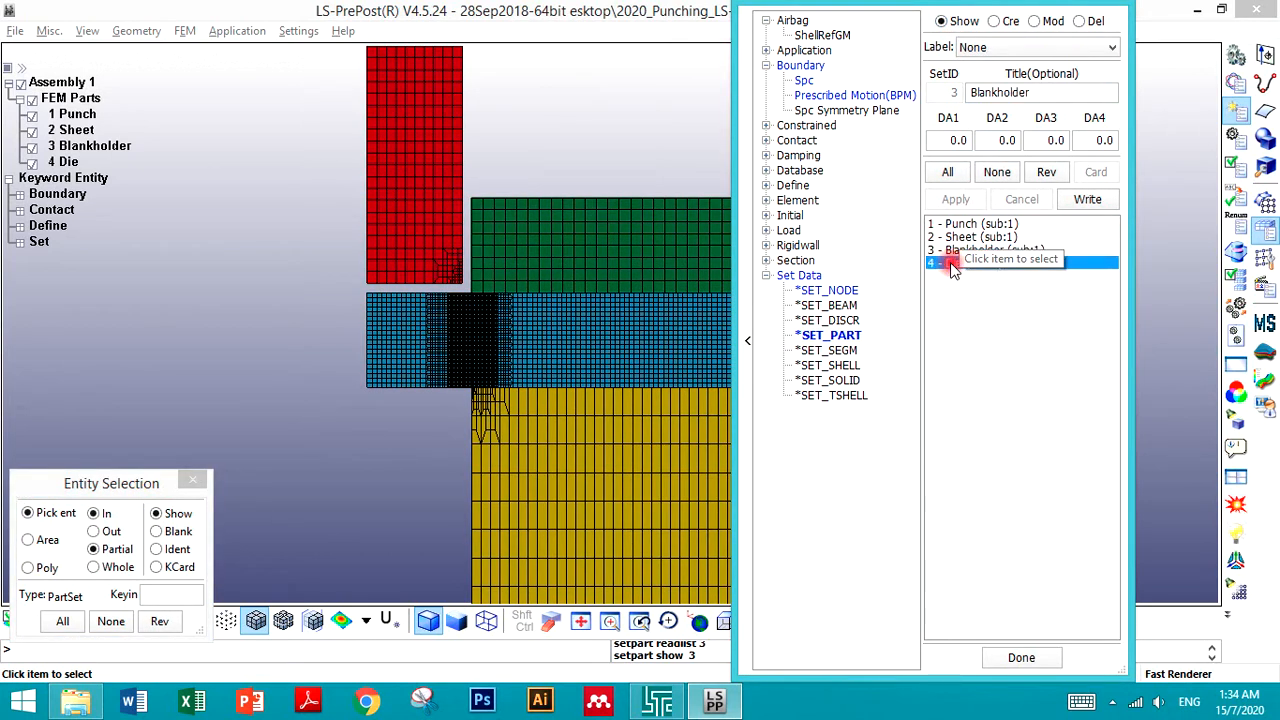
left_click(997, 172)
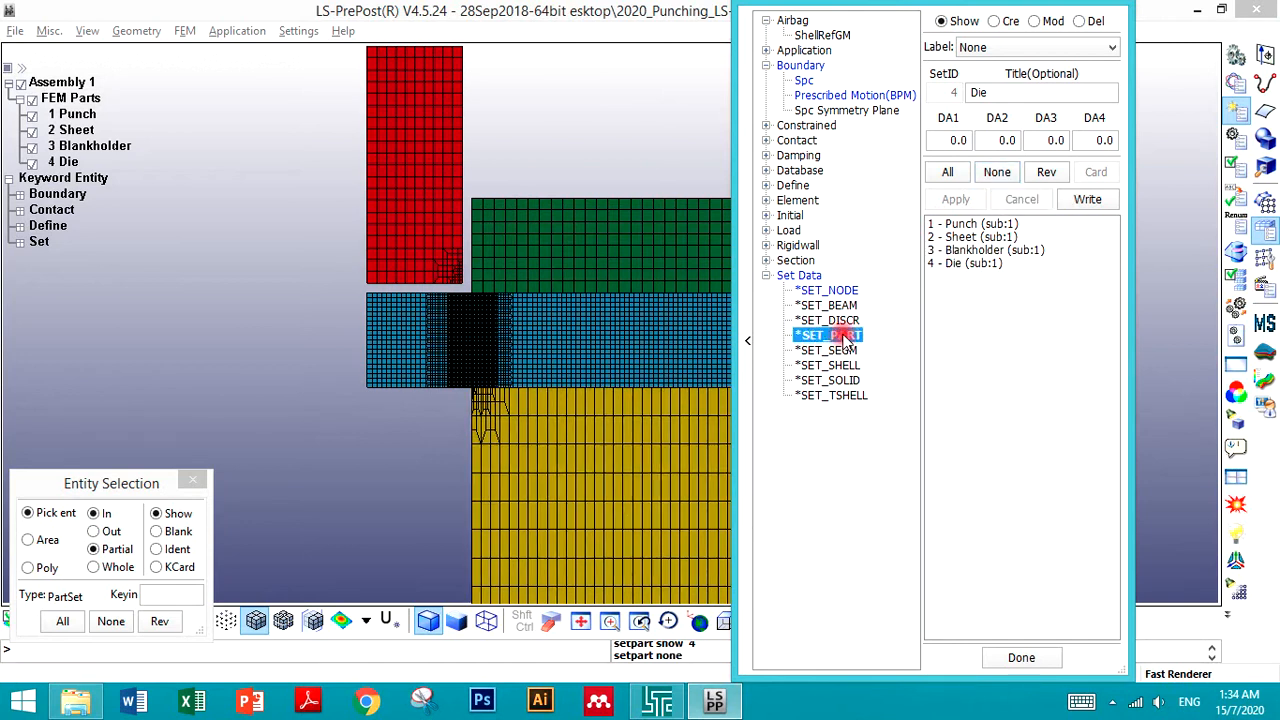
- Open the *SET_NODE keyword and display the three node sets one by one and together
left_click(828, 290)
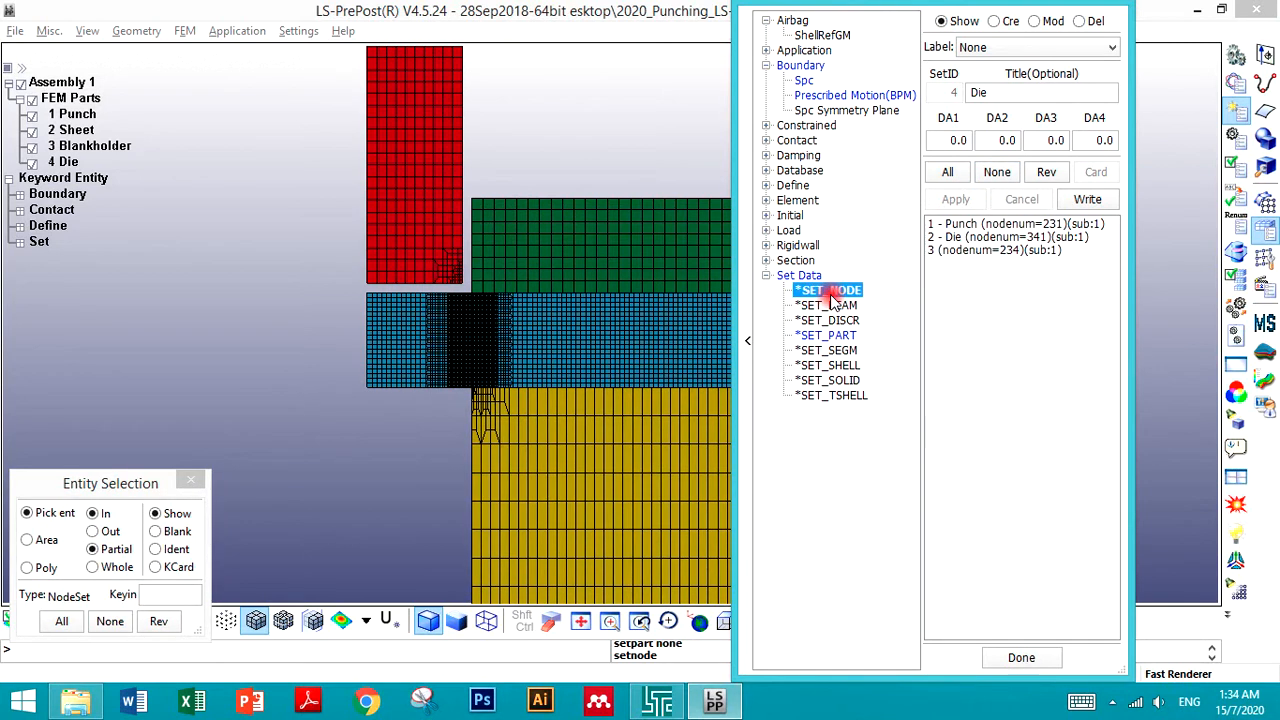
left_click(953, 252)
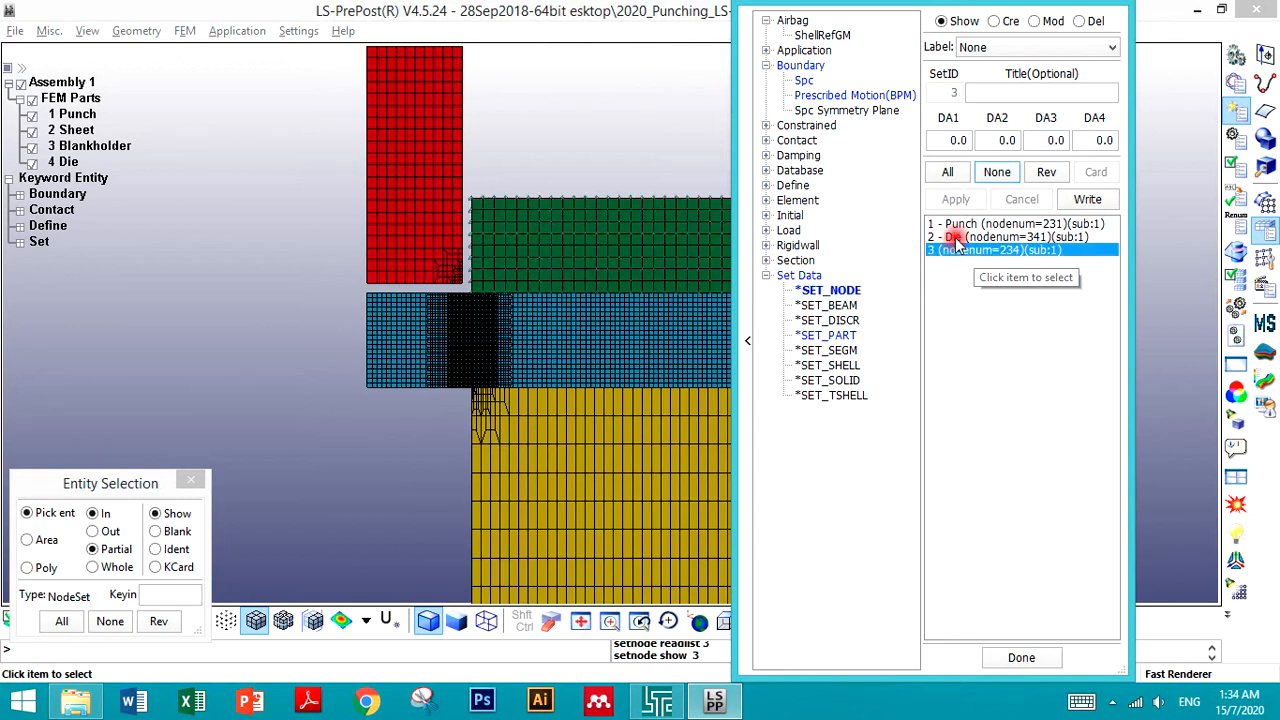
left_click(955, 237)
left_click(962, 224)
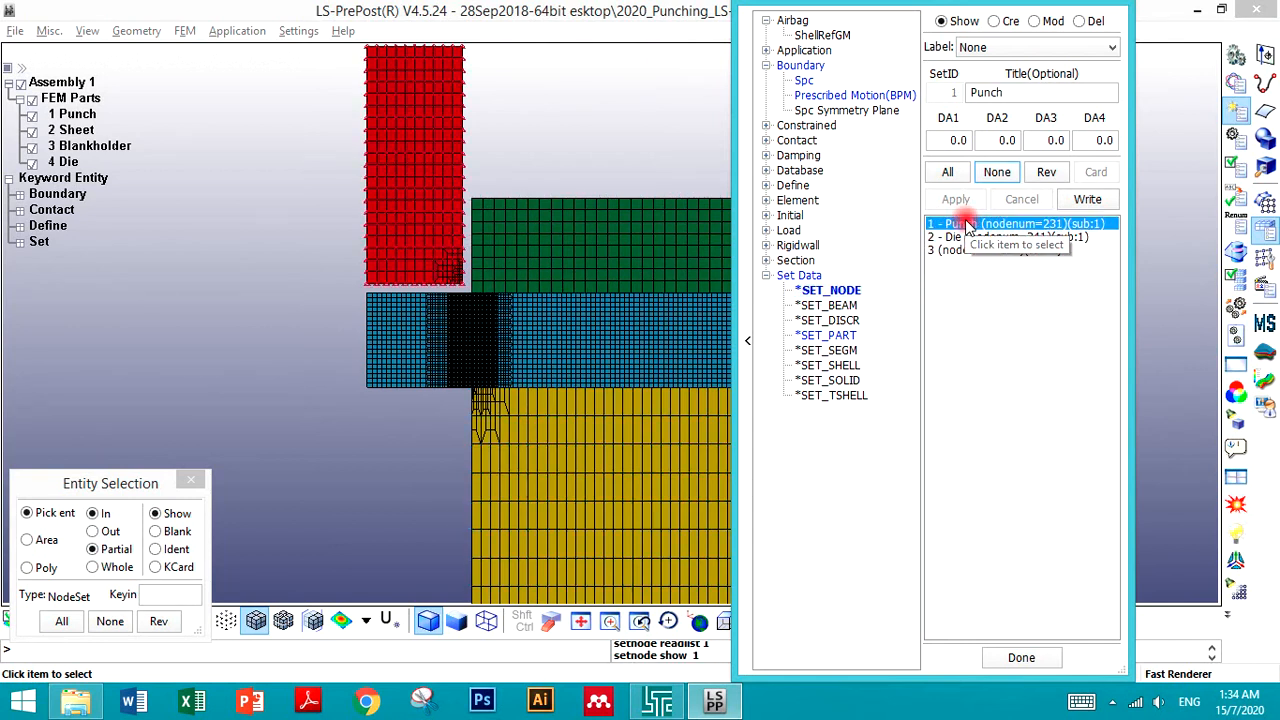
left_click(962, 240)
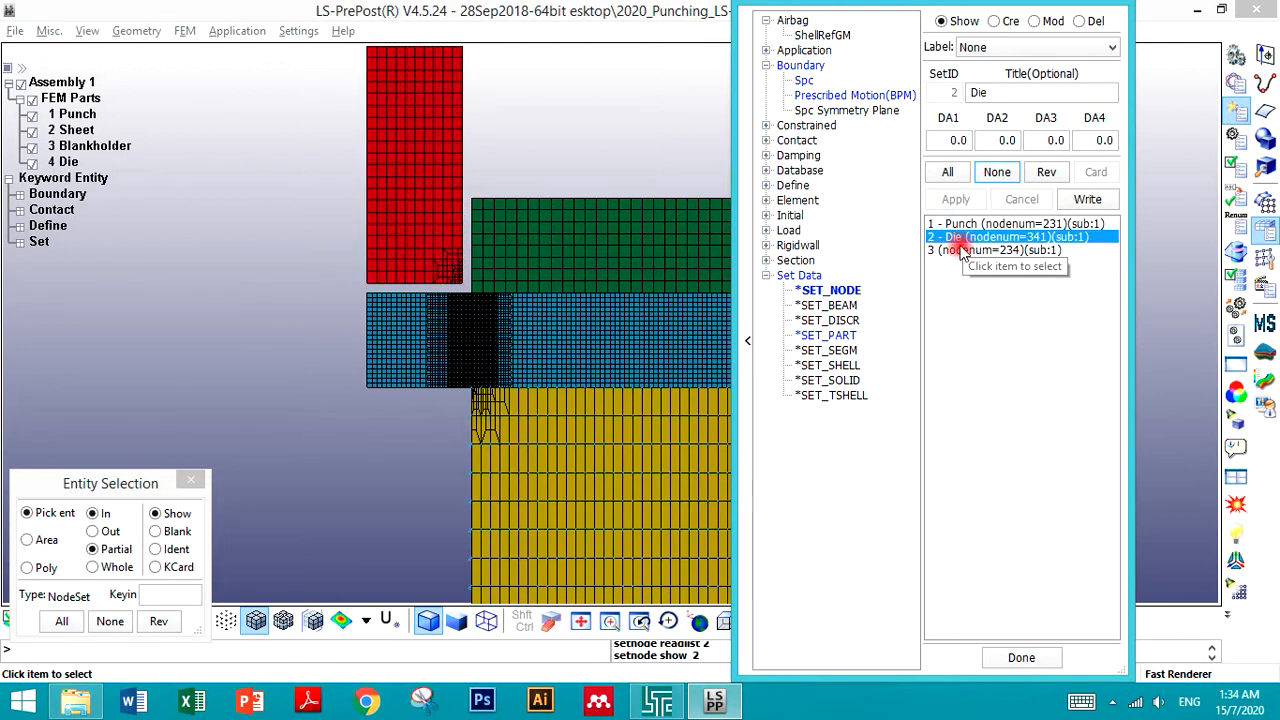
left_click(961, 248)
left_click(958, 224)
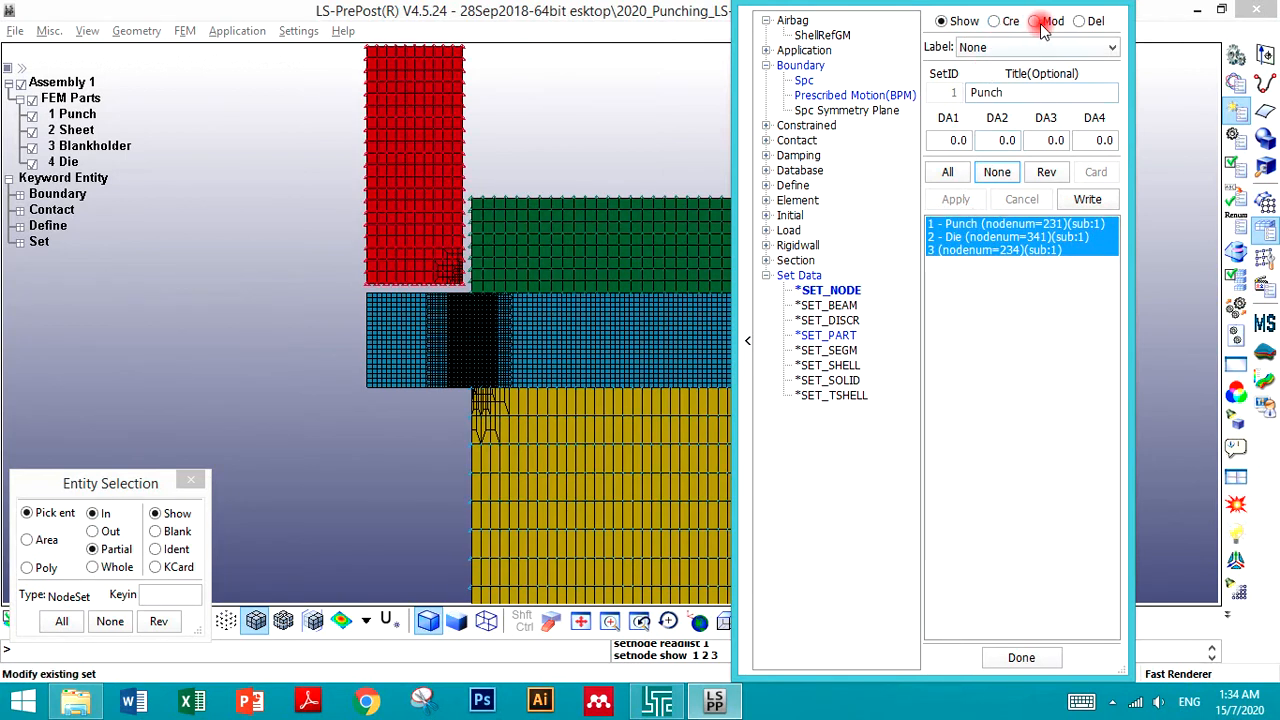
- In modify mode, redefine node set 1 (Punch) to contain all nodes of the Punch part and apply
left_click(1034, 21)
left_click(972, 226)
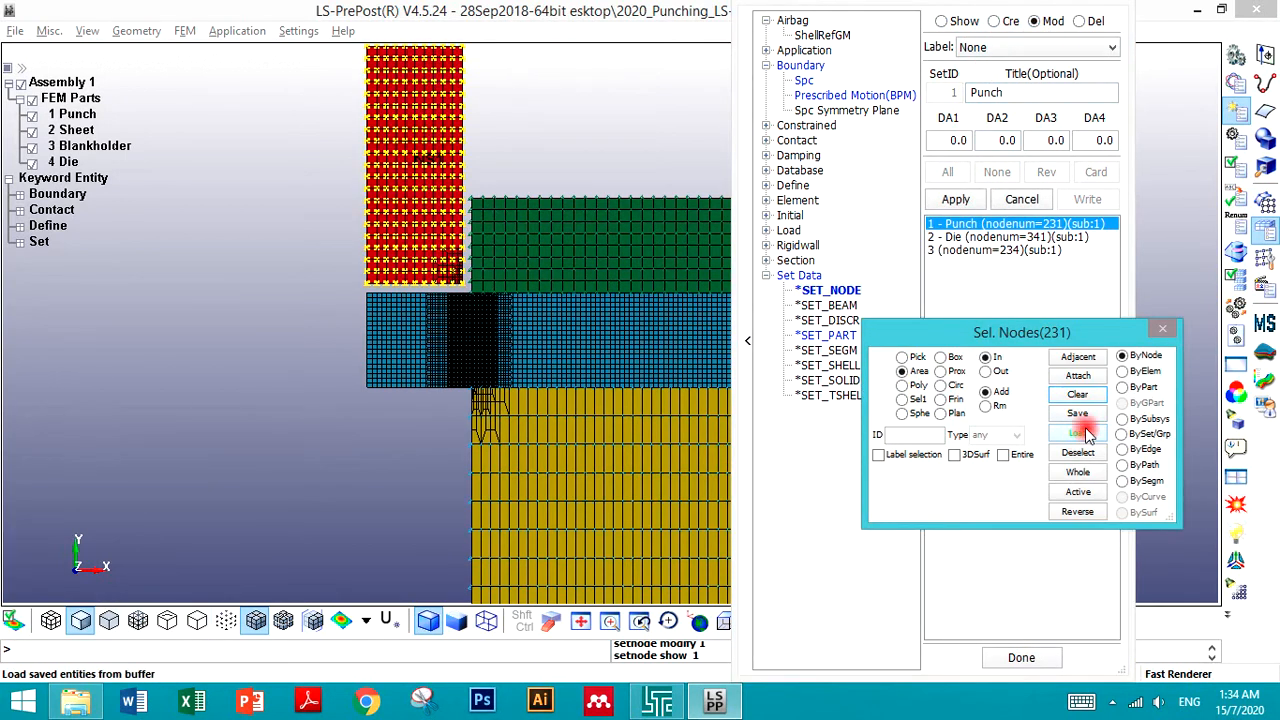
left_click(1083, 396)
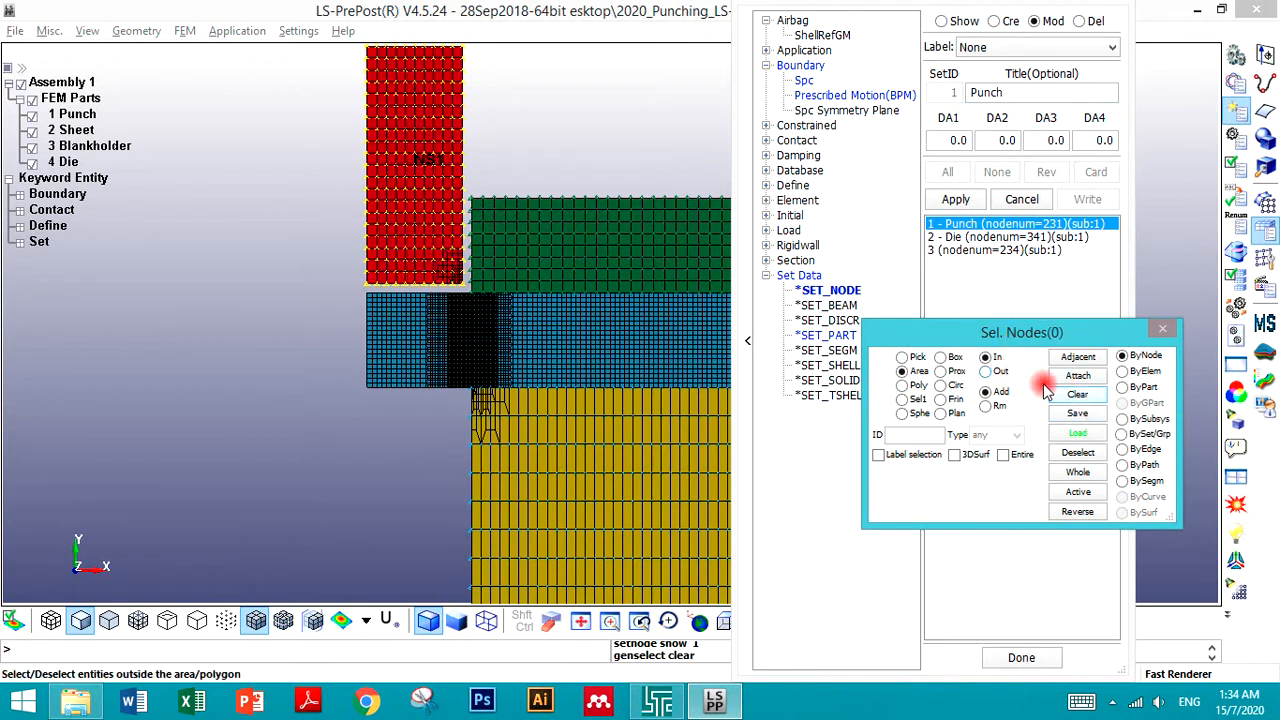
left_click(955, 200)
left_click(958, 226)
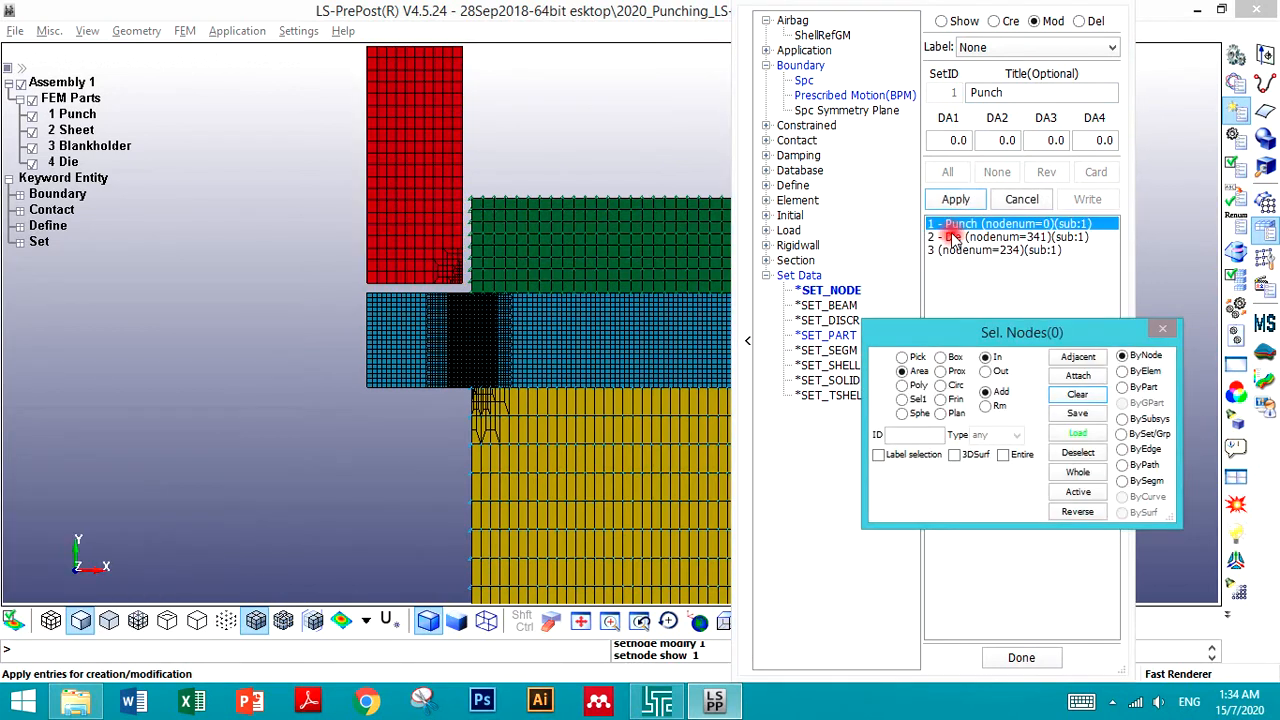
left_click(1135, 390)
left_click(410, 224)
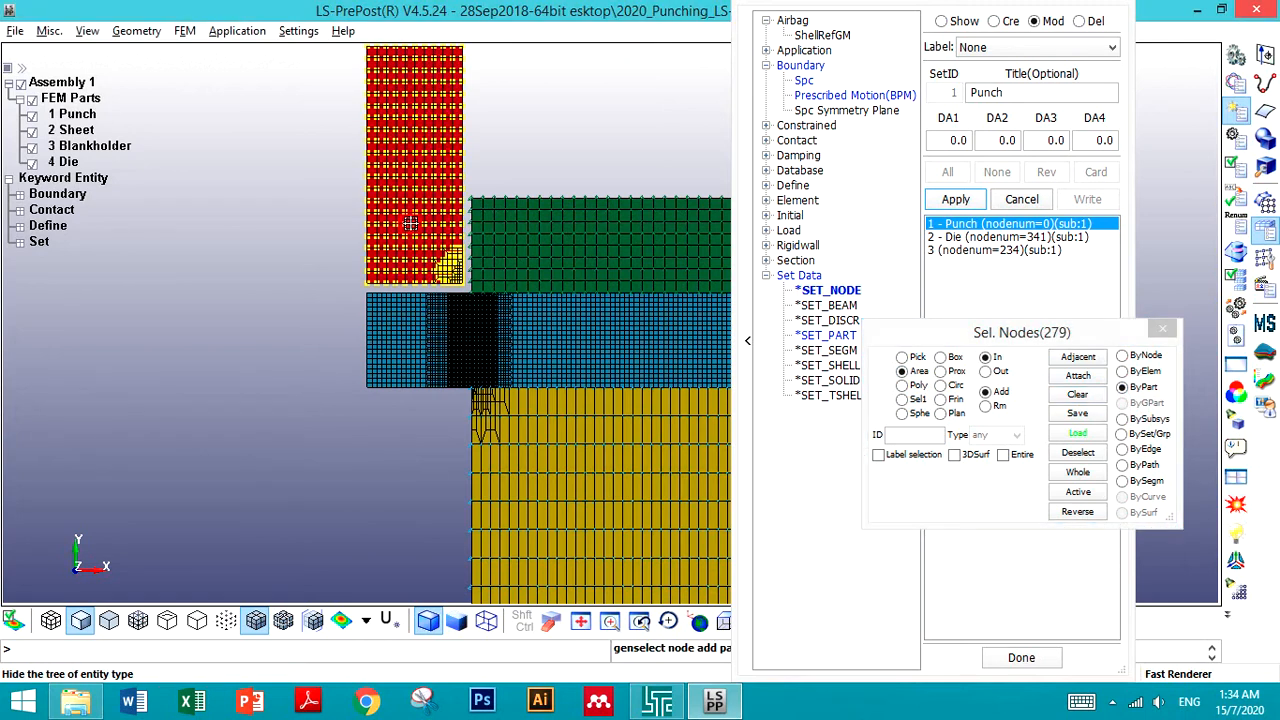
left_click(955, 200)
- Redefine node set 2 (Die) to contain all nodes of the Die part and apply
left_click(950, 237)
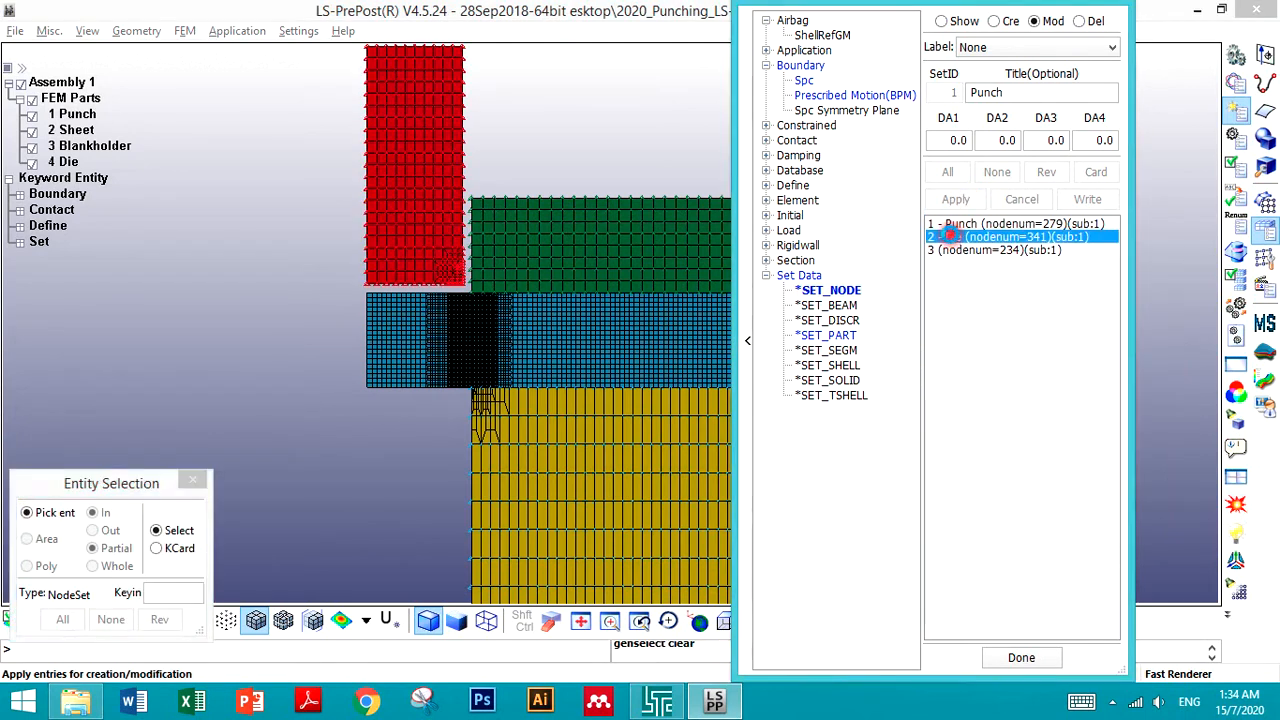
left_click(1077, 394)
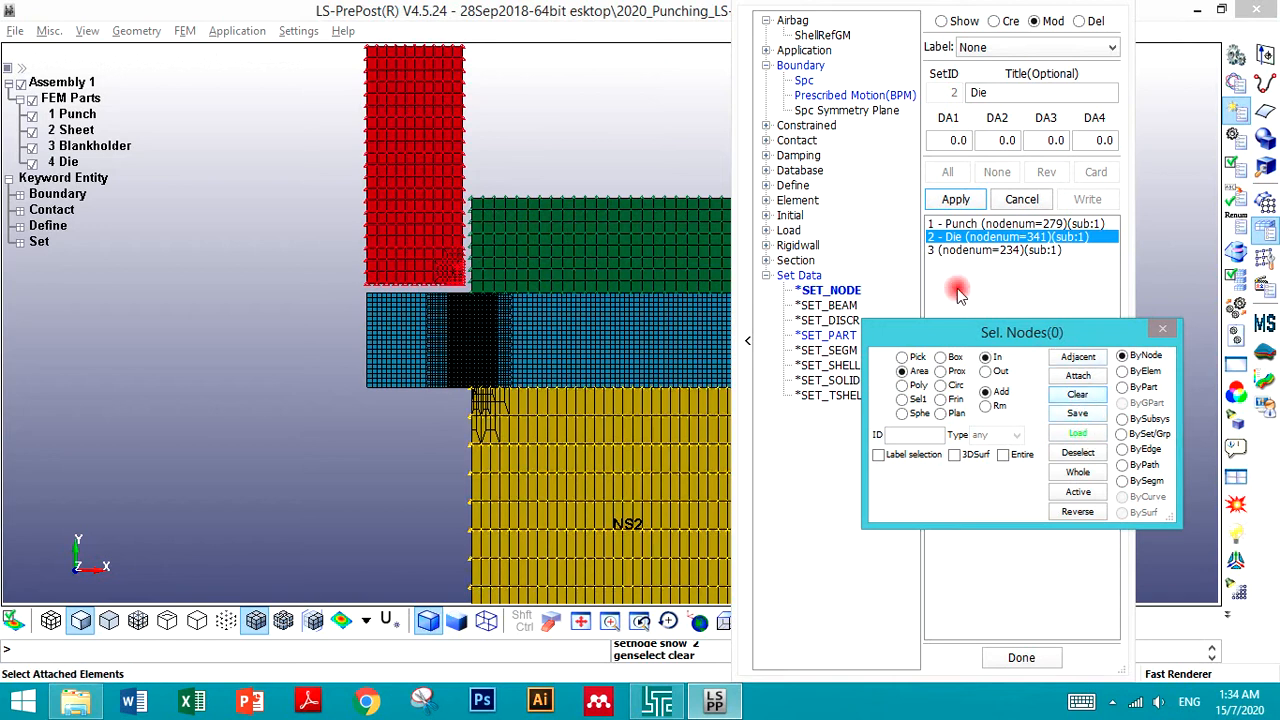
left_click(955, 200)
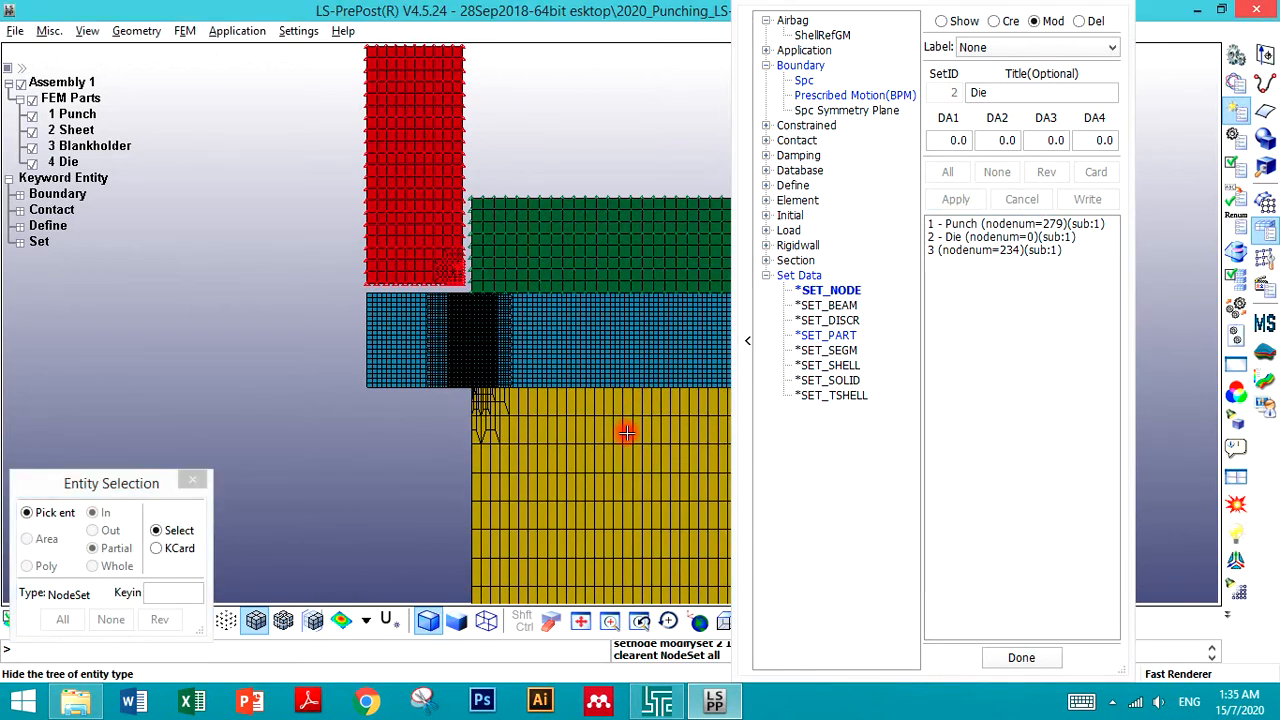
left_click(626, 432)
left_click(963, 238)
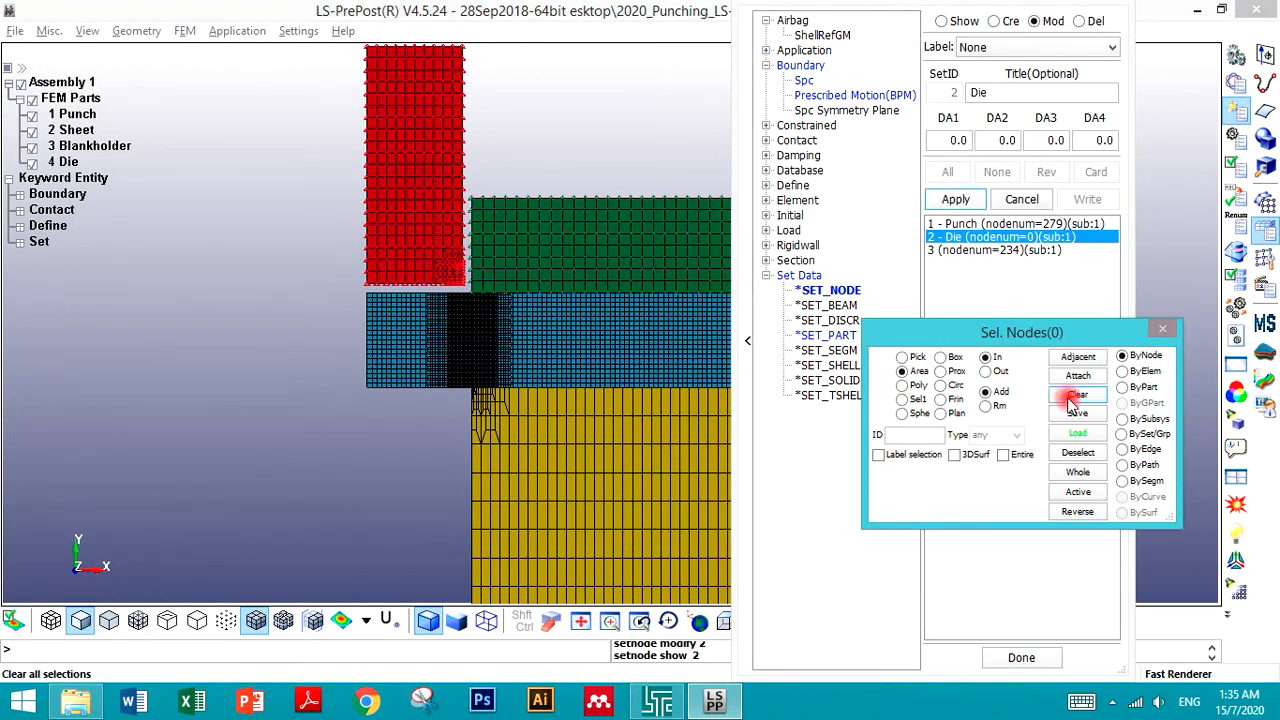
left_click(1082, 414)
left_click(1125, 387)
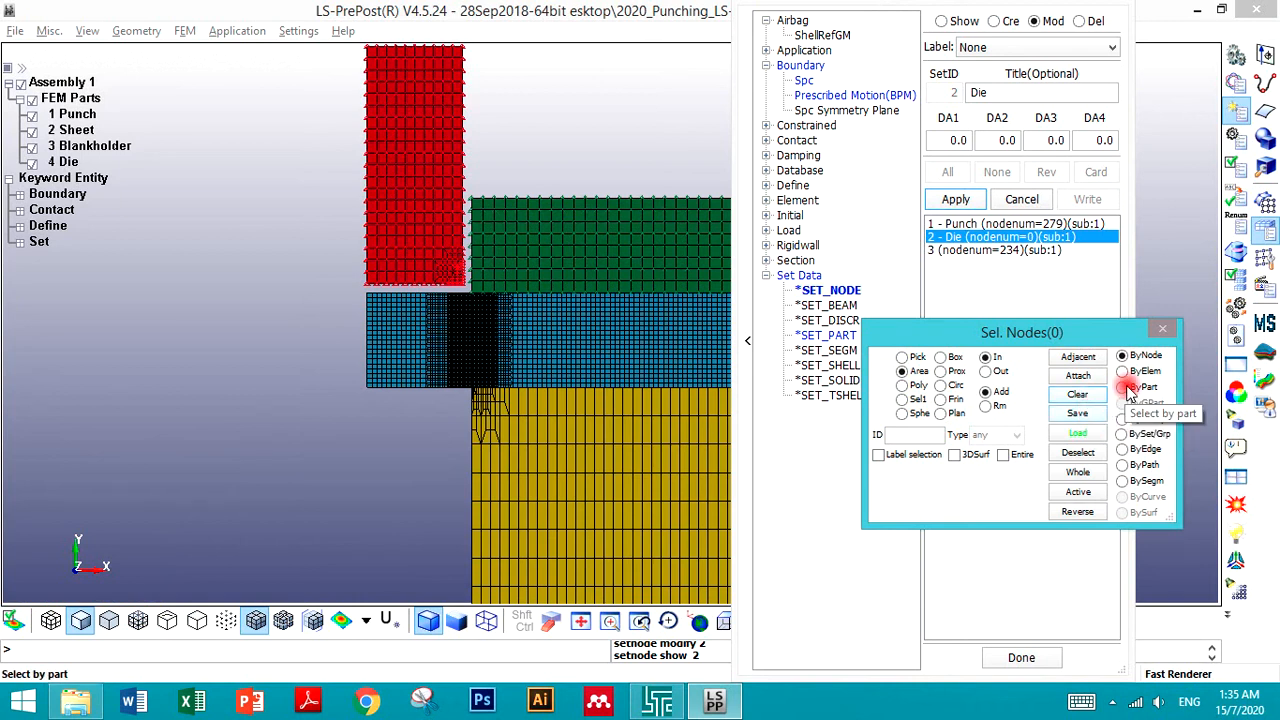
left_click(906, 371)
left_click(705, 461)
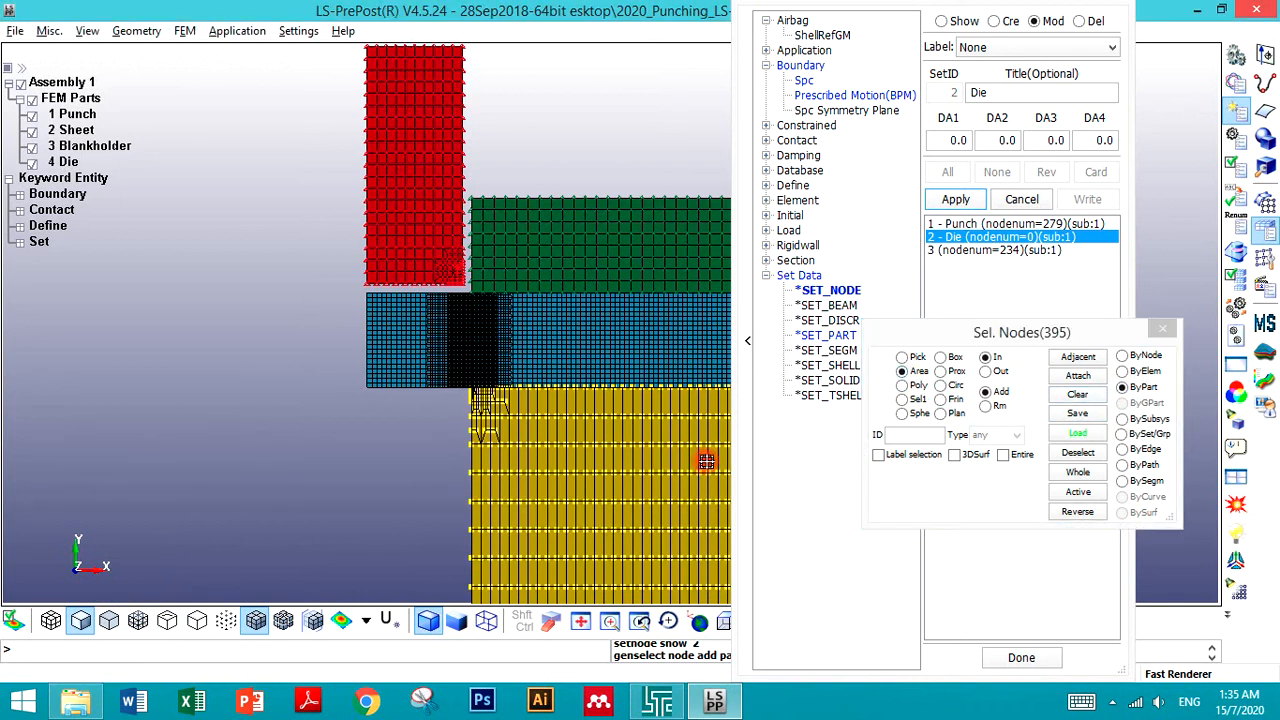
left_click(955, 199)
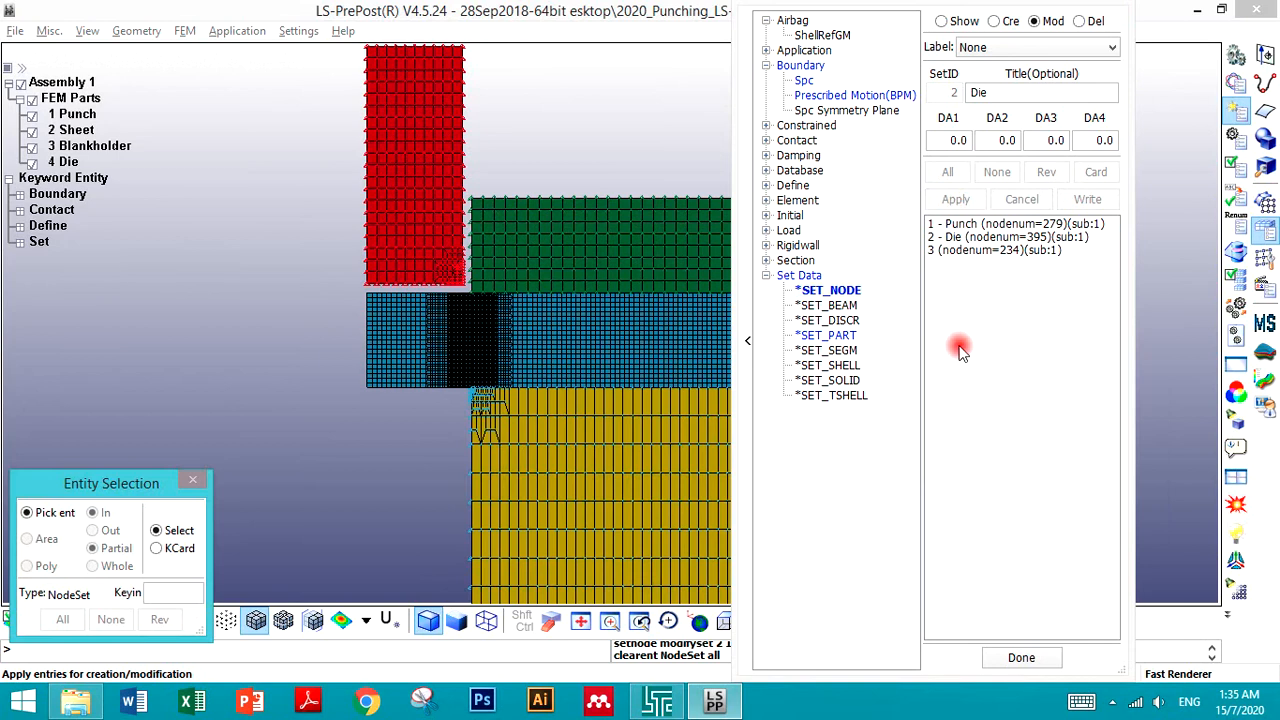
- Title node set 3 as Blankholder and redefine it with all nodes of the Blankholder part, then apply
left_click(957, 255)
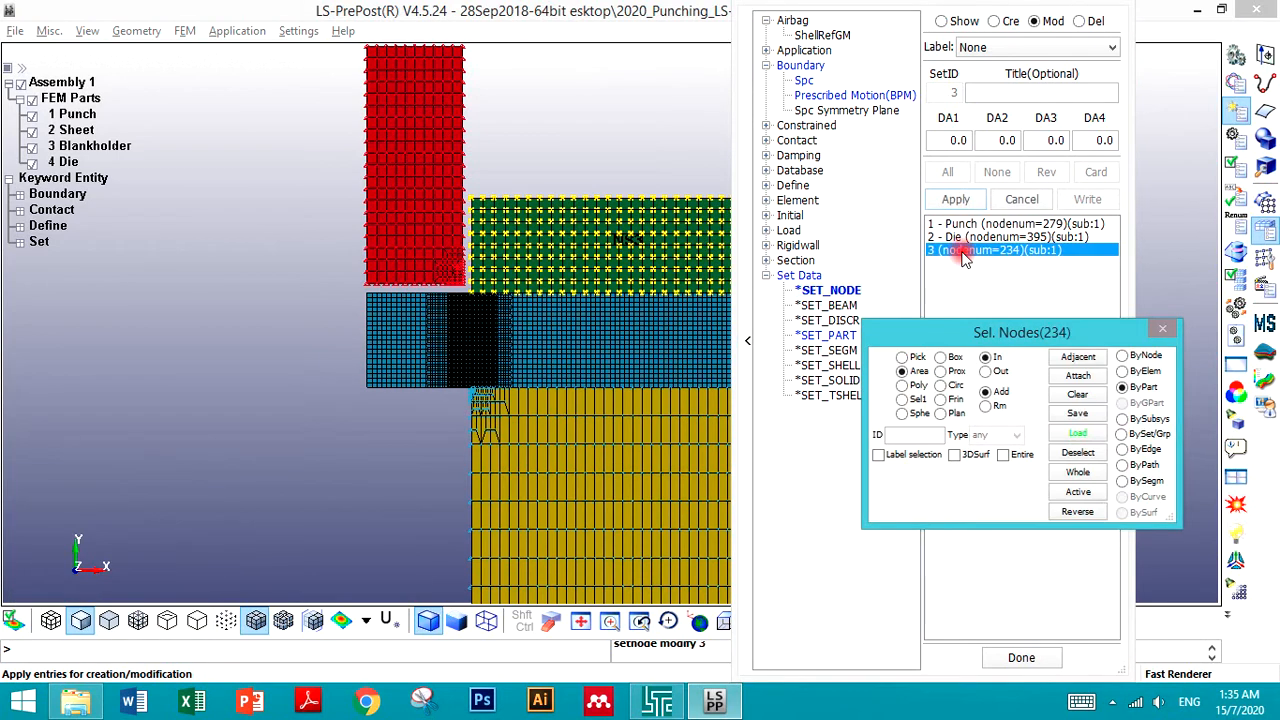
left_click(1010, 94)
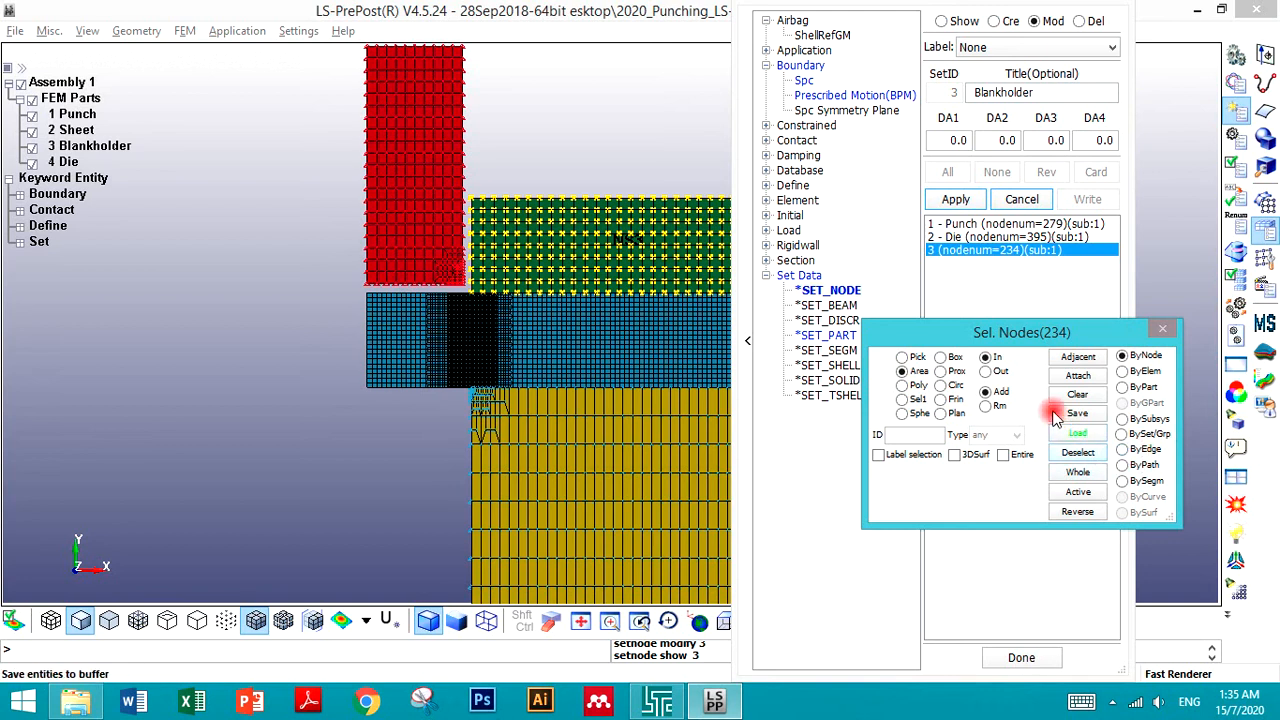
left_click(1077, 394)
left_click(955, 199)
left_click(952, 252)
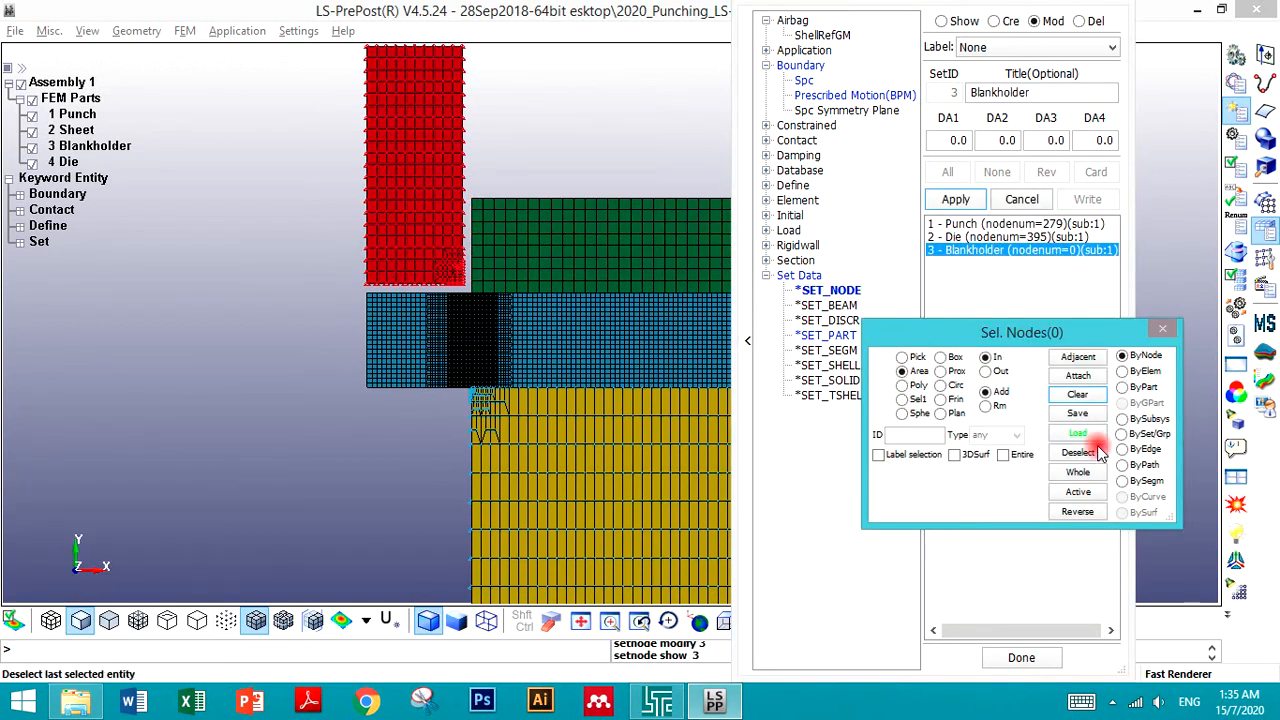
left_click(1124, 387)
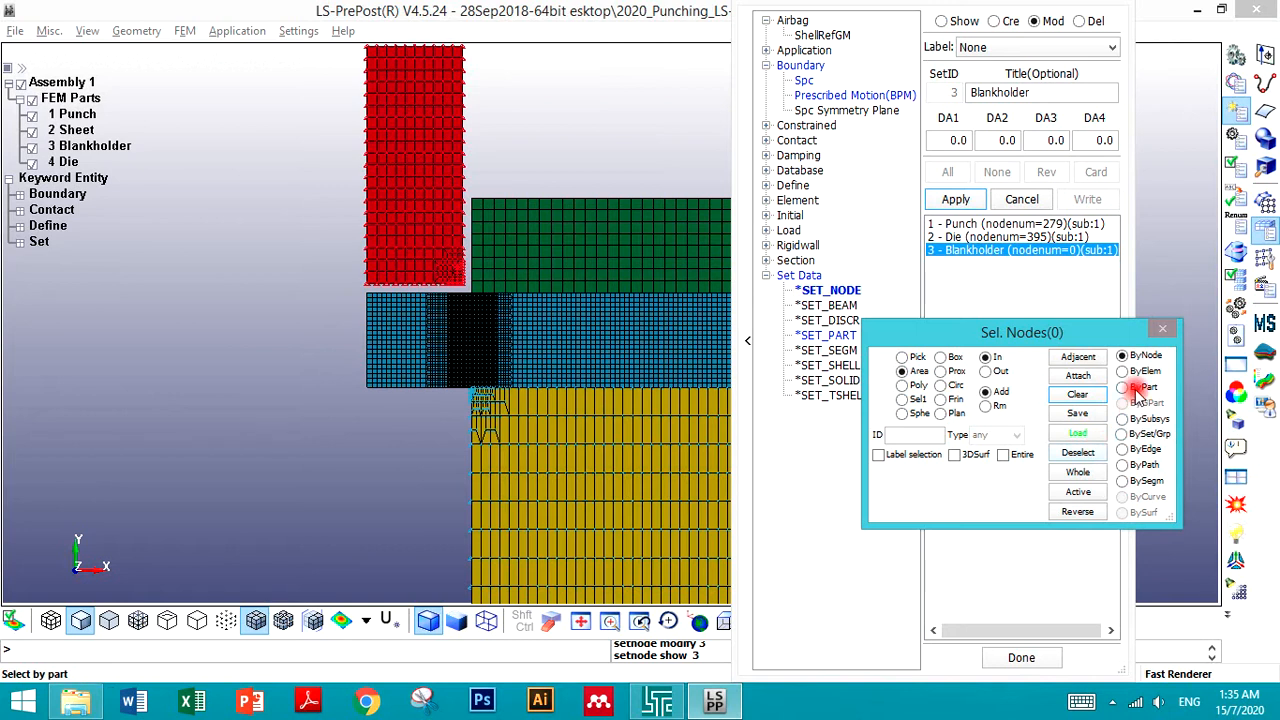
left_click(559, 266)
left_click(958, 200)
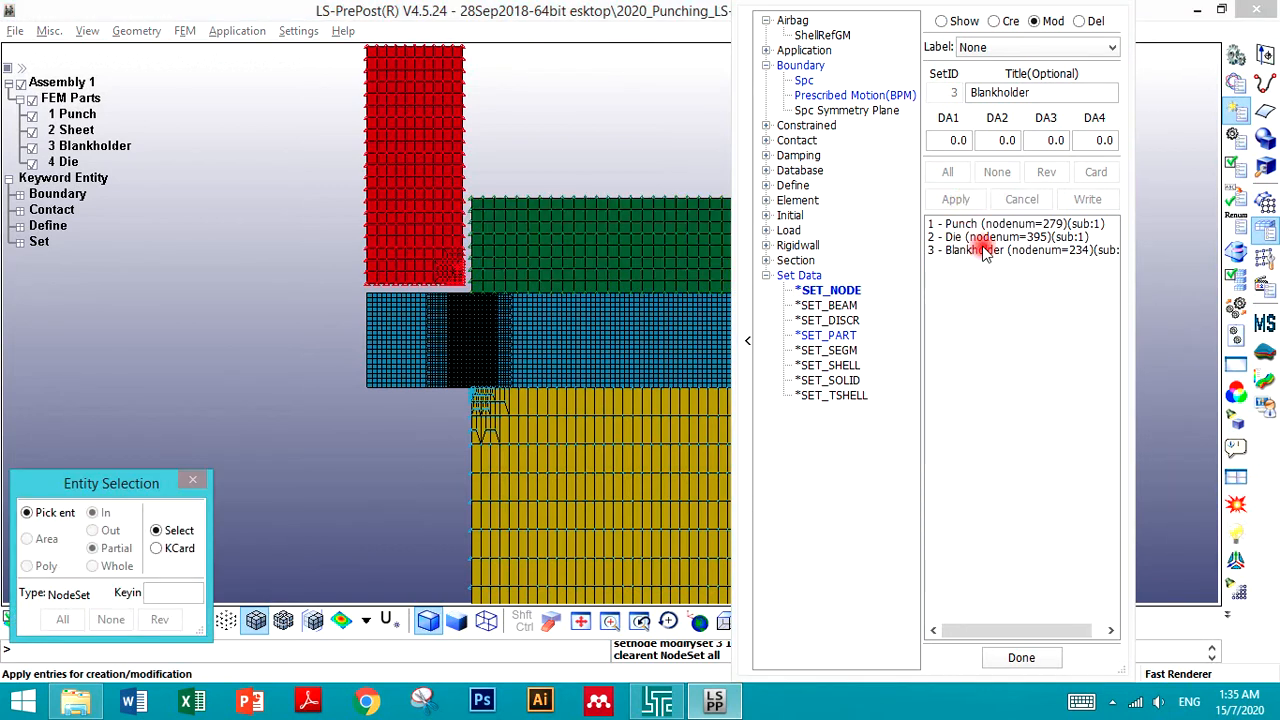
- Review node sets 3, 2 and 1 in modify mode, then switch back to show mode with nothing displayed
left_click(985, 252)
left_click(988, 237)
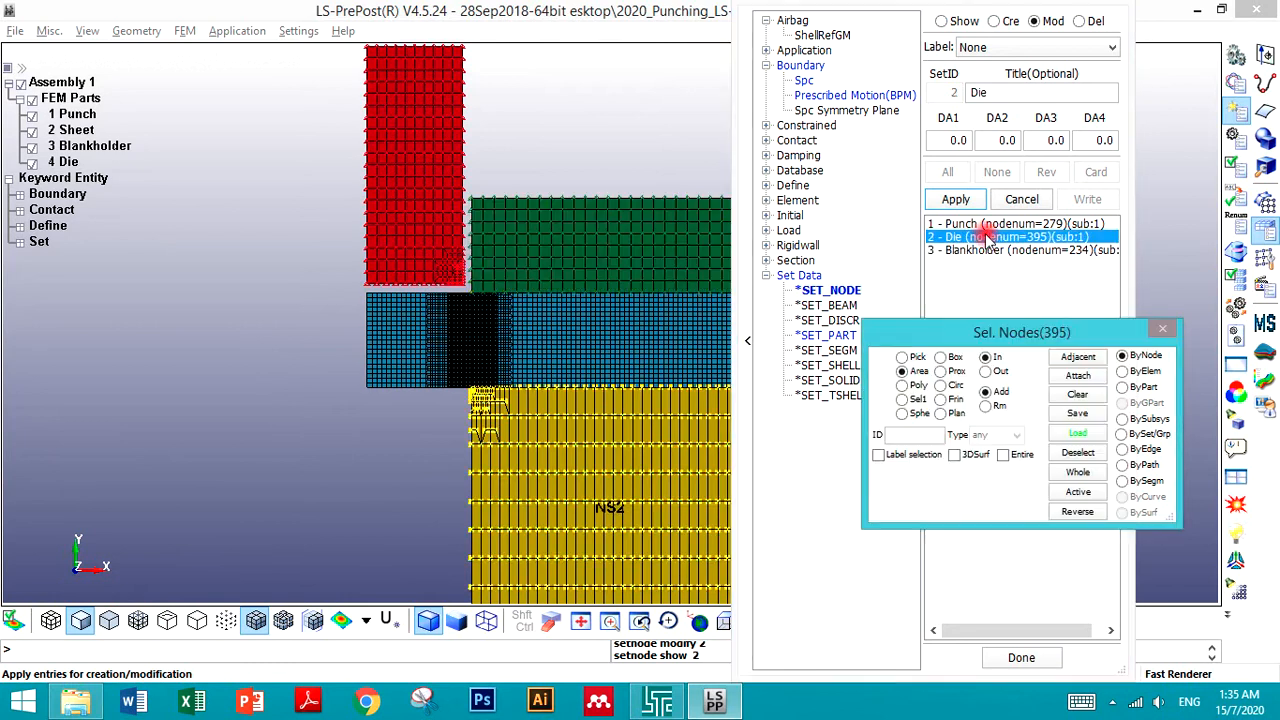
left_click(990, 224)
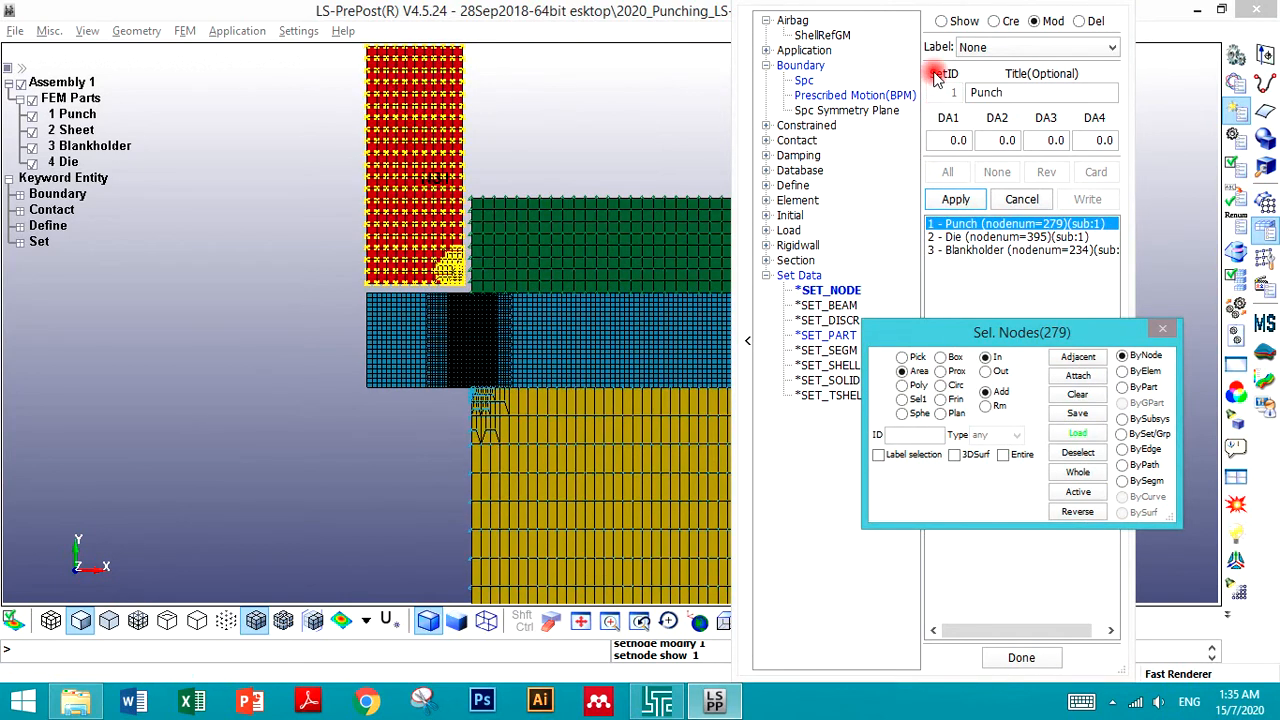
left_click(941, 21)
left_click(997, 172)
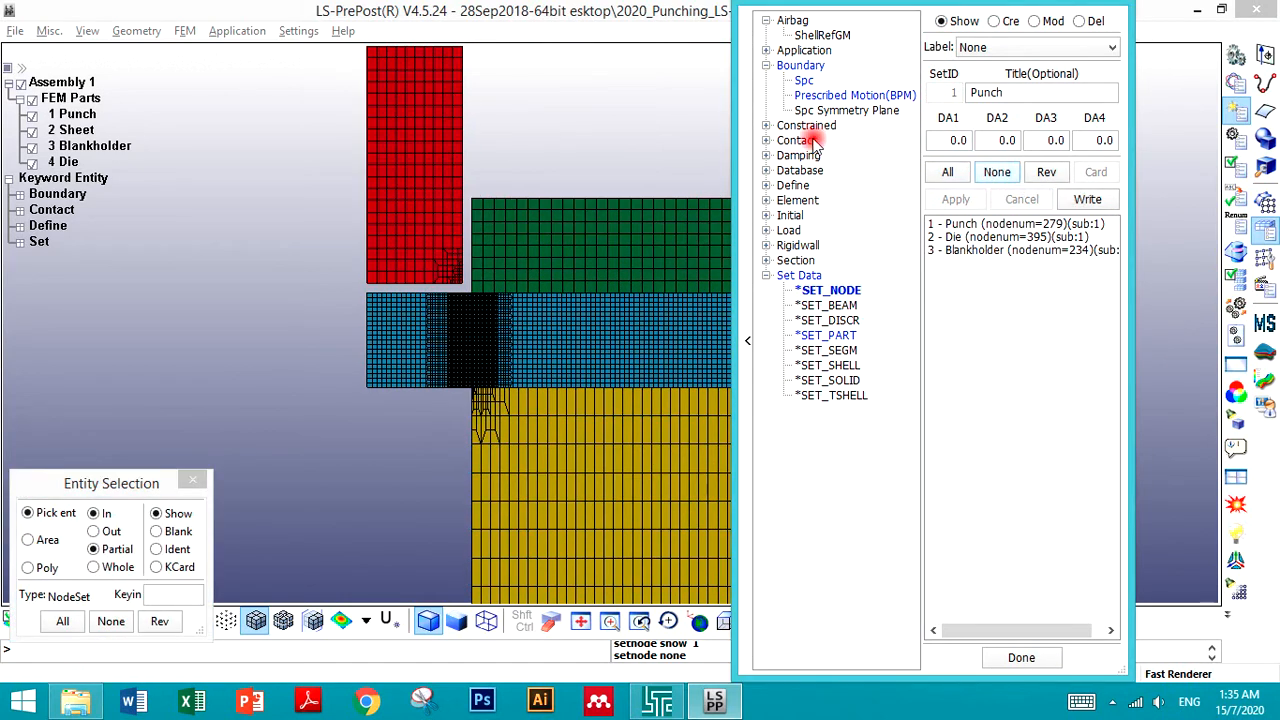
- Review the prescribed motion and the SPC constraints applied to node sets 1, 2 and 3
left_click(806, 96)
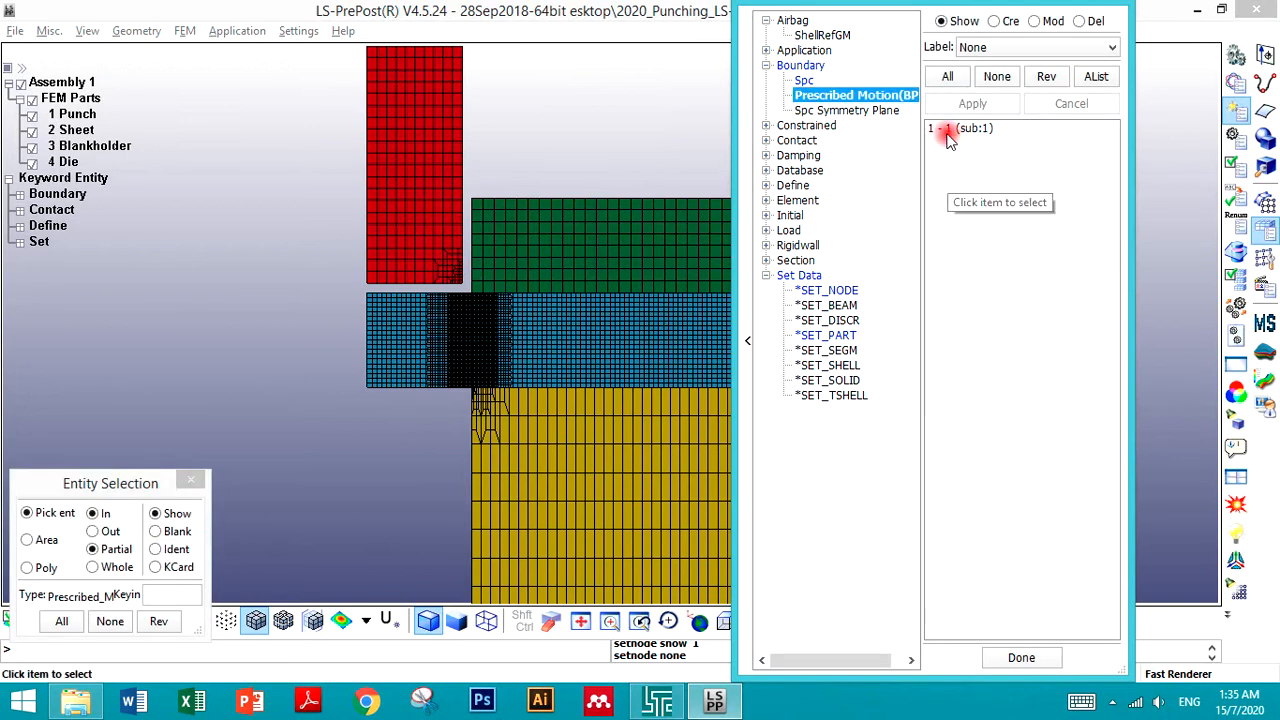
left_click(948, 130)
left_click(990, 78)
left_click(806, 84)
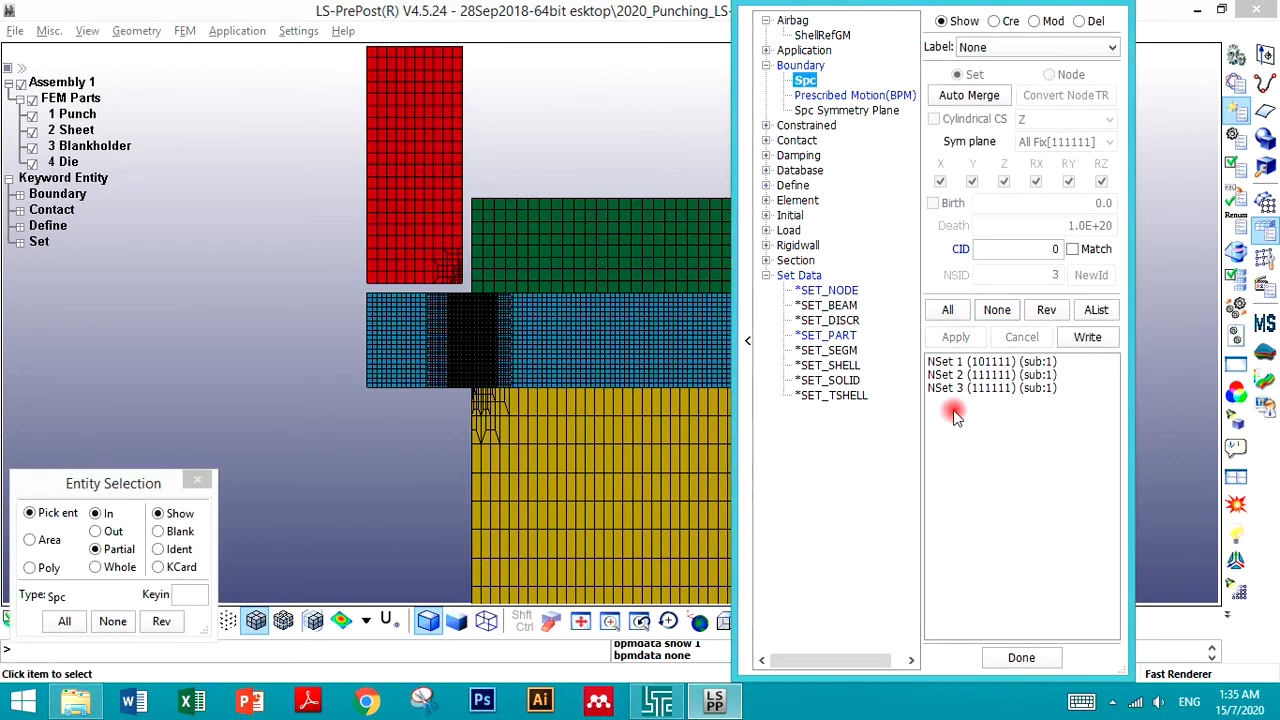
left_click(966, 362)
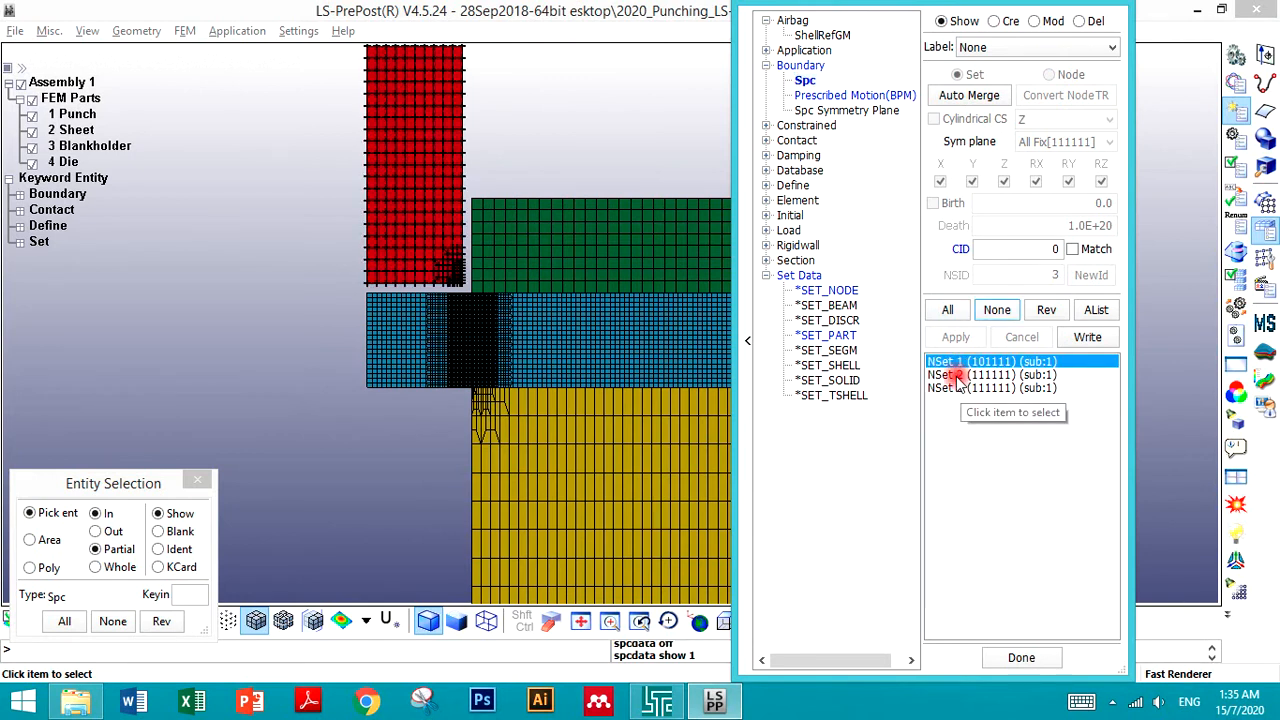
left_click(952, 376)
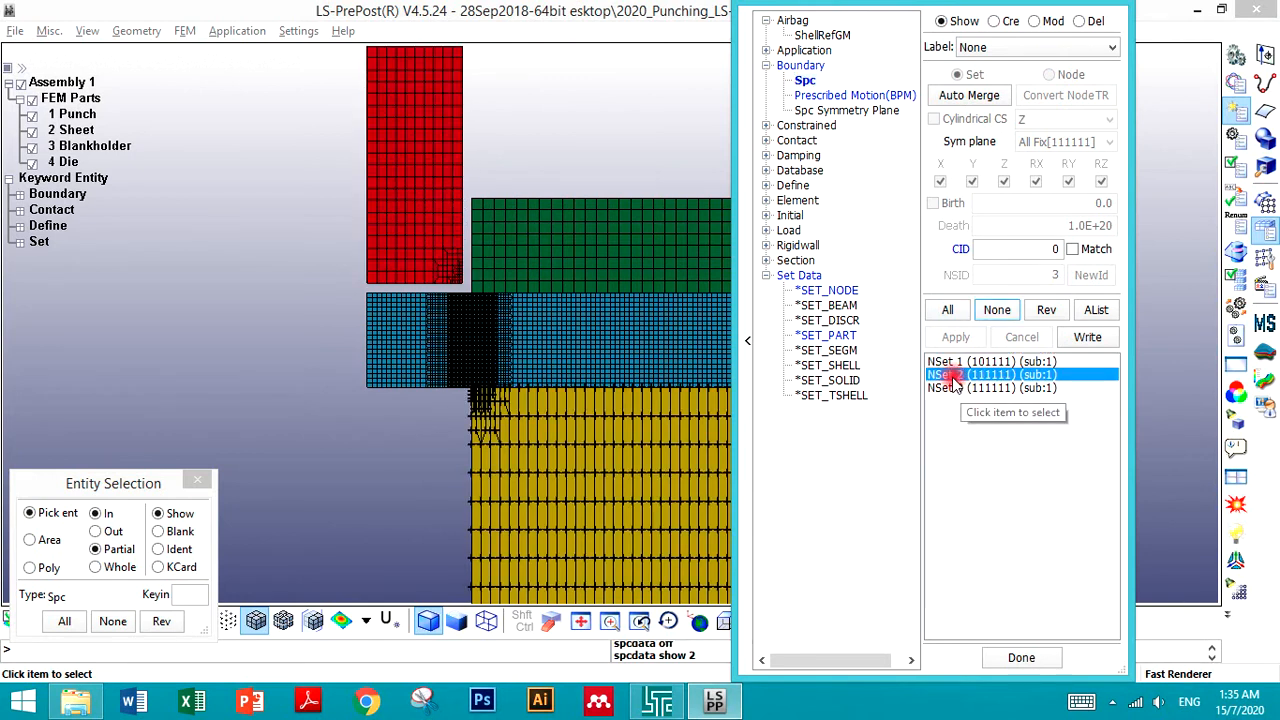
left_click(948, 388)
left_click(948, 375)
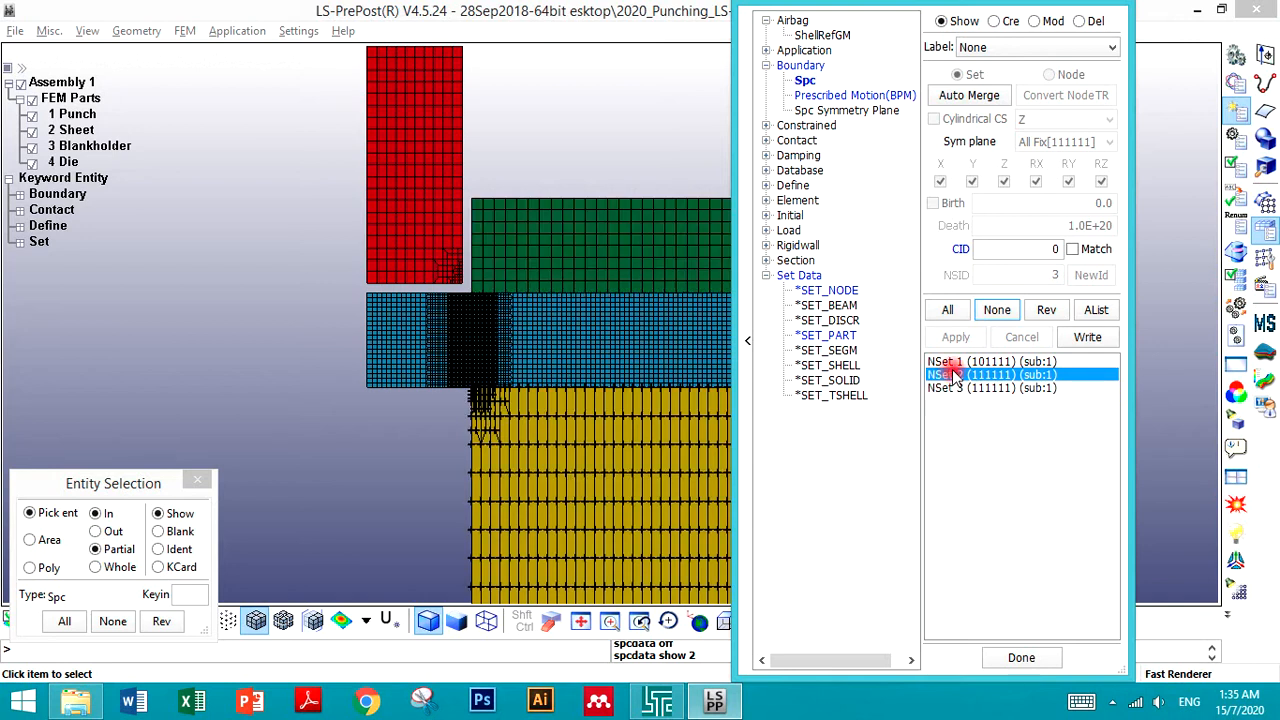
left_click(955, 362)
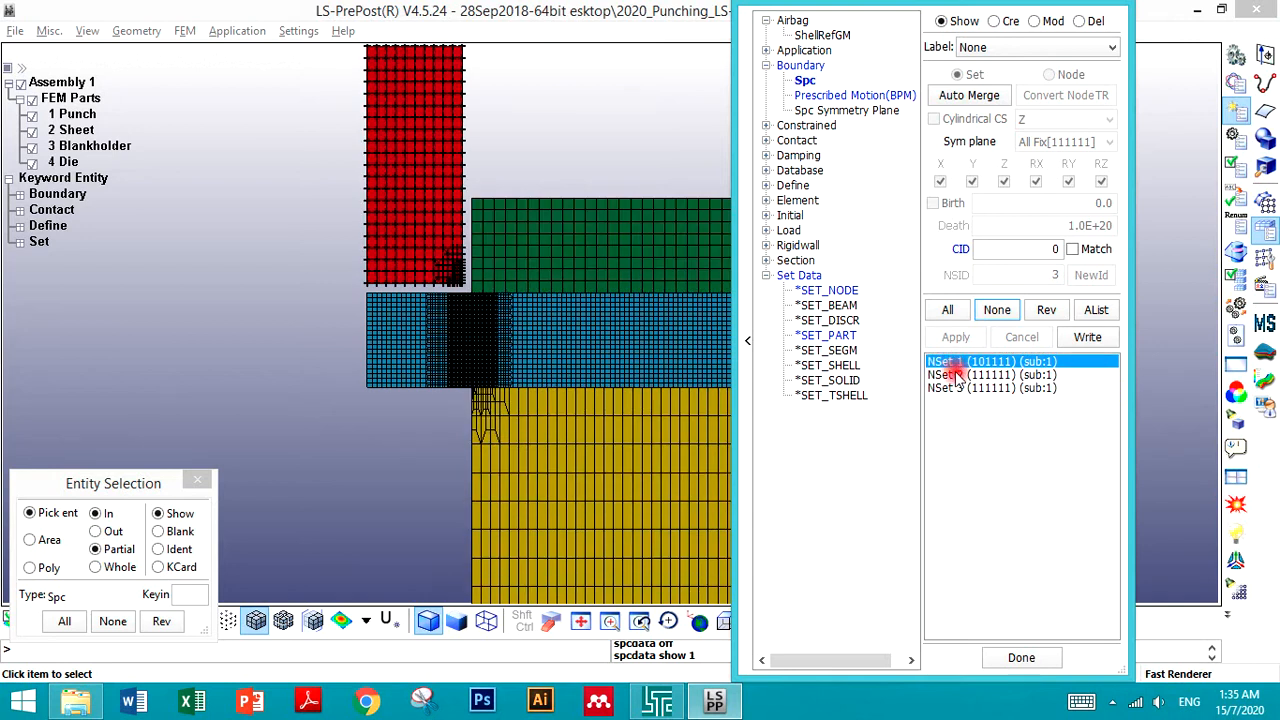
left_click(948, 375, "shift")
left_click(946, 388, "shift")
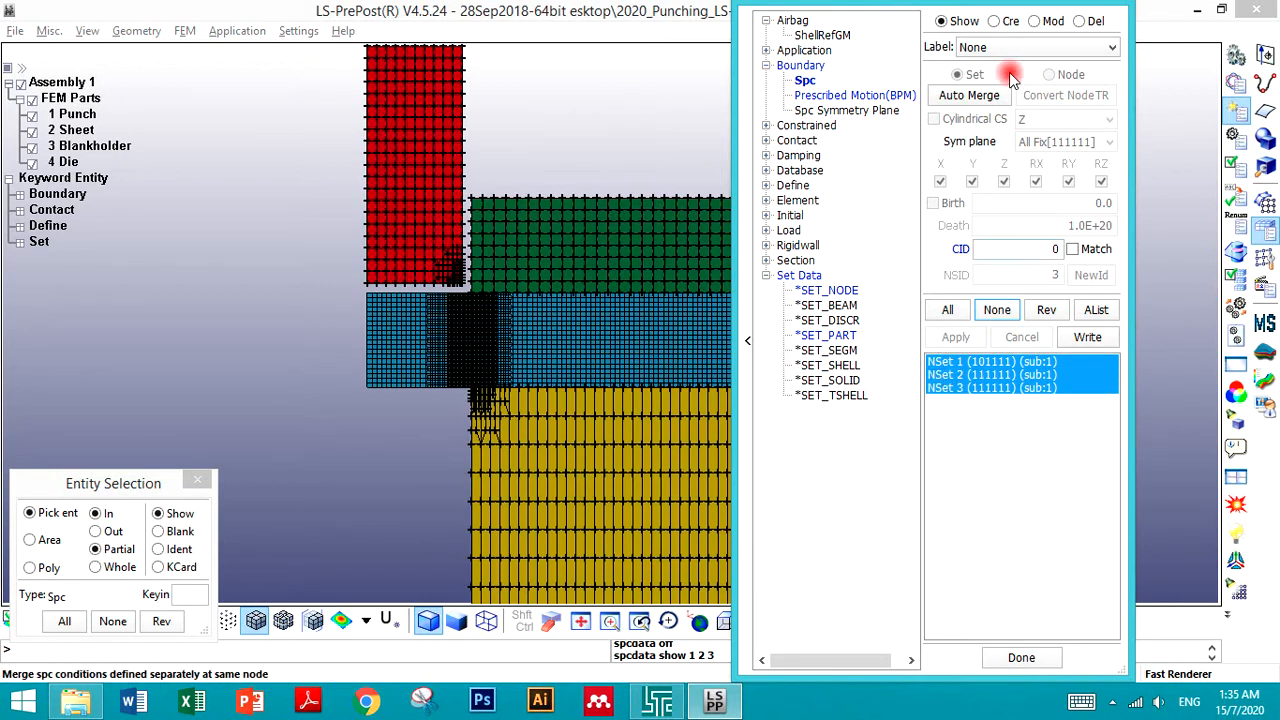
- In modify mode, relink the SPC on NSet 1 to the Punch node set and apply
left_click(1034, 21)
left_click(985, 362)
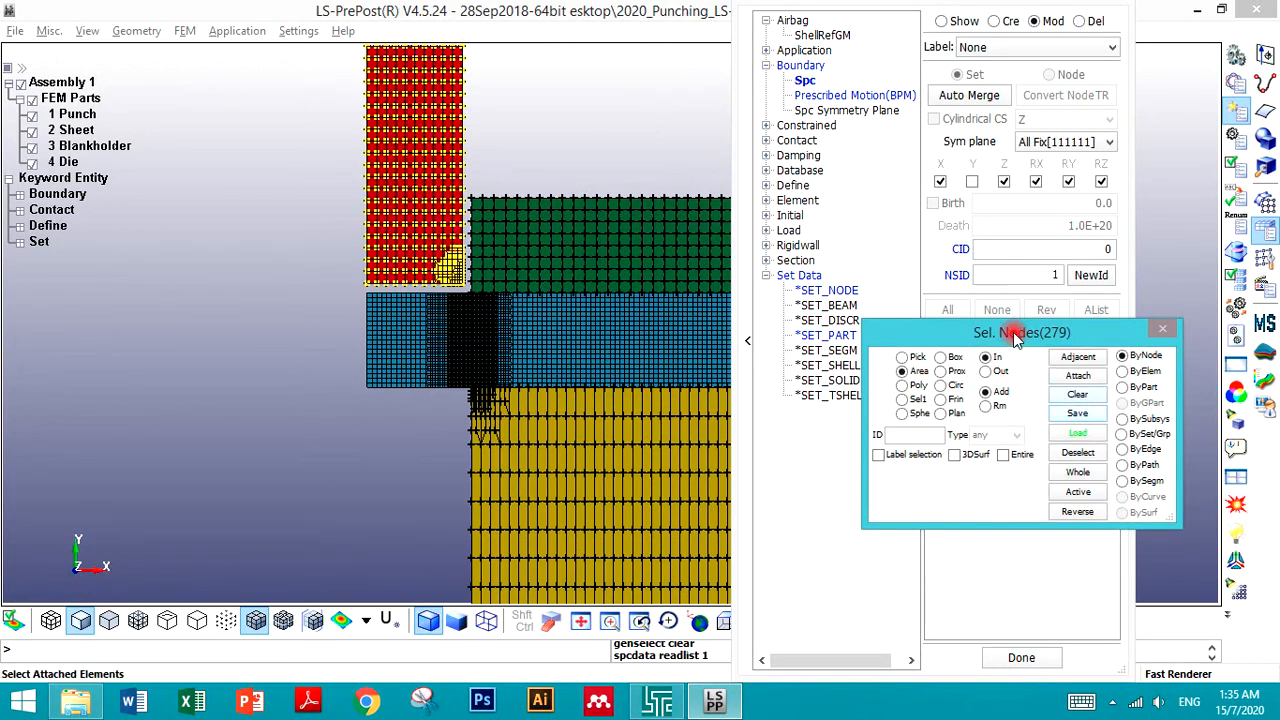
left_click(957, 272)
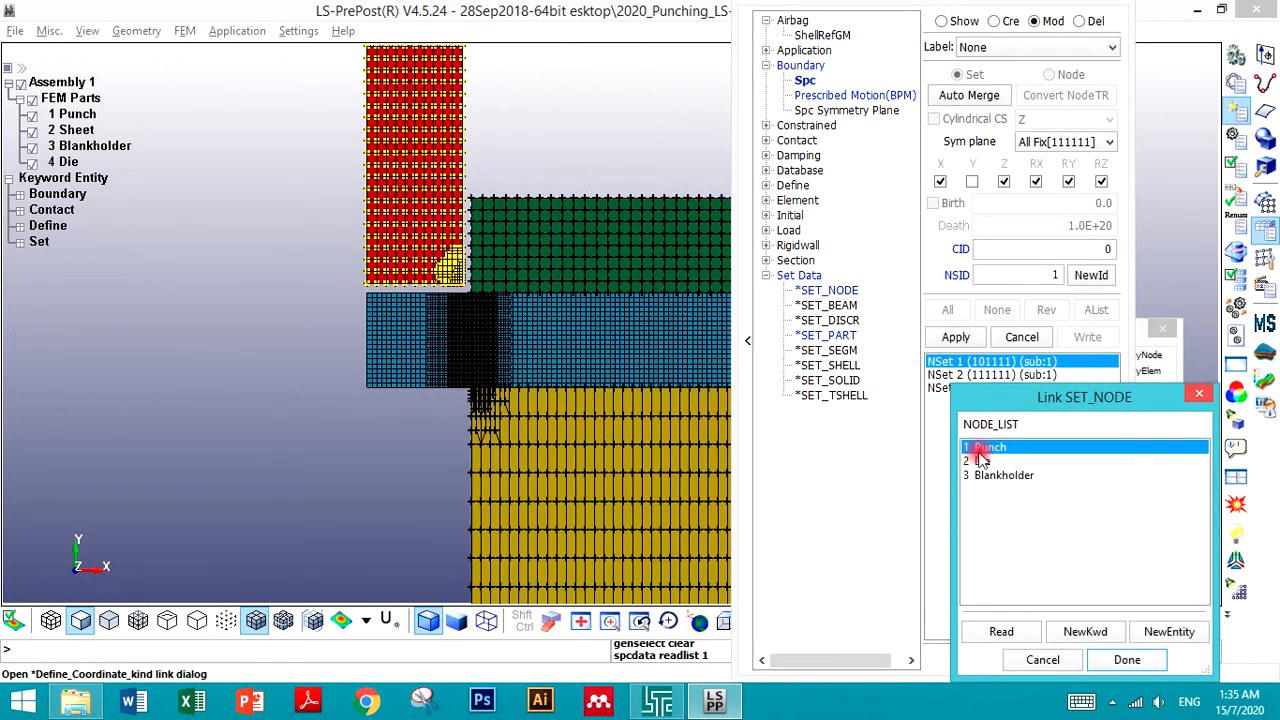
left_click(1105, 665)
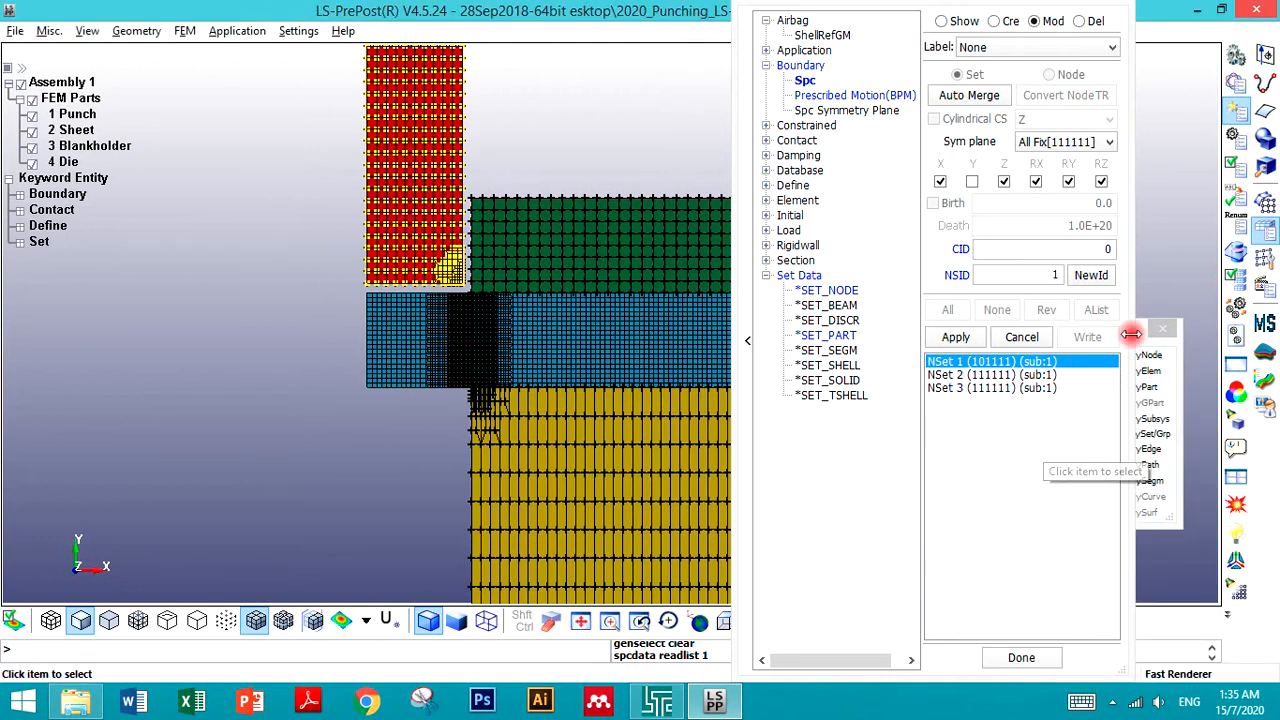
left_click(1017, 340)
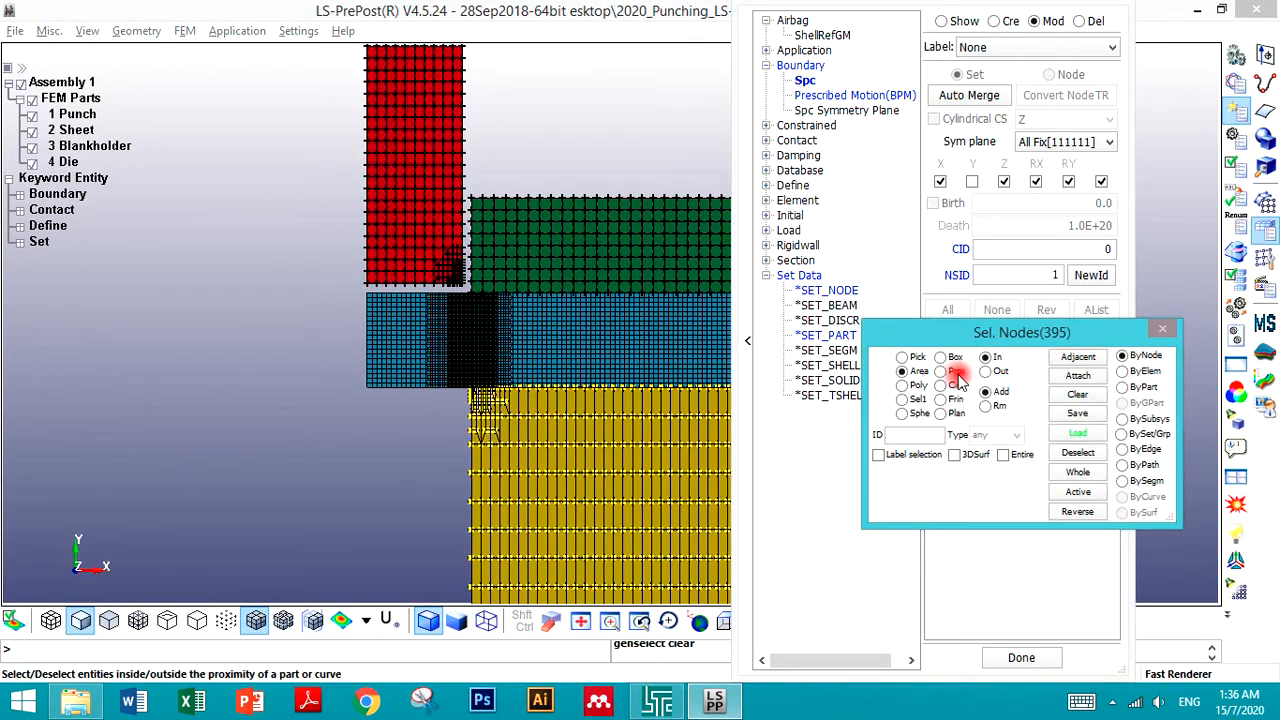
- Relink the SPC on NSet 2 to the Die node set and apply
left_click_drag(1066, 340, 937, 471)
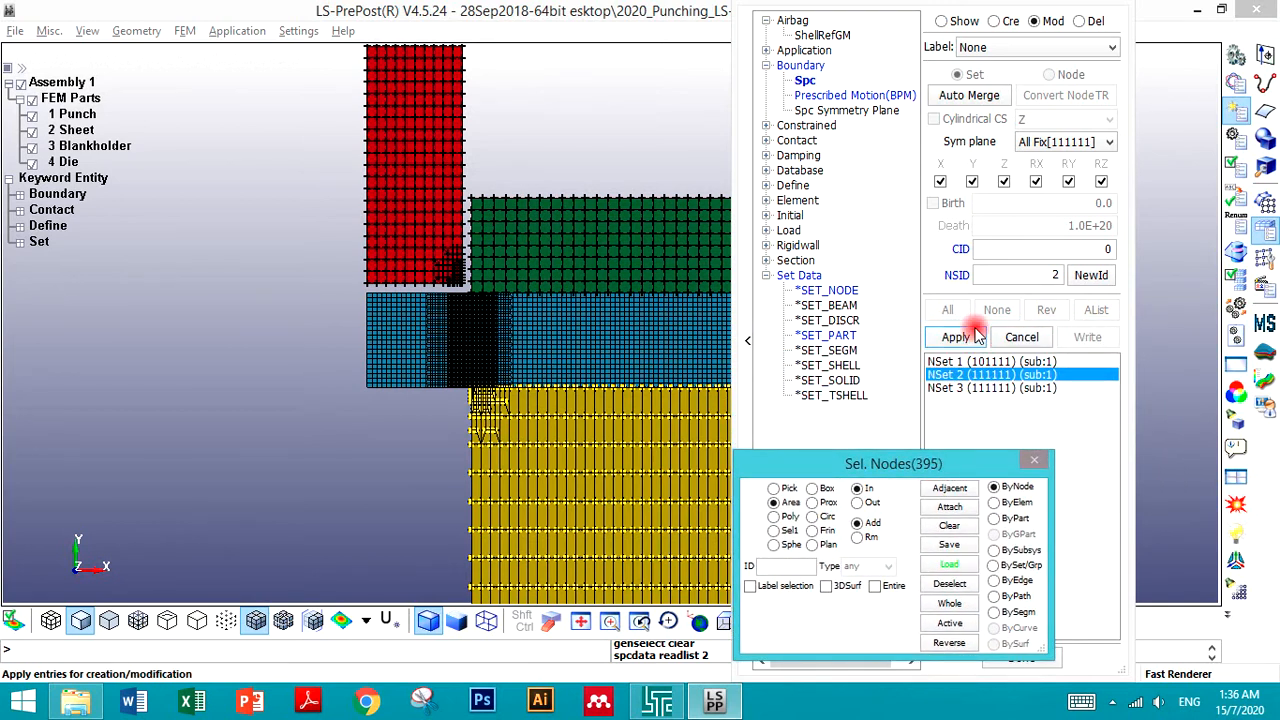
left_click(957, 276)
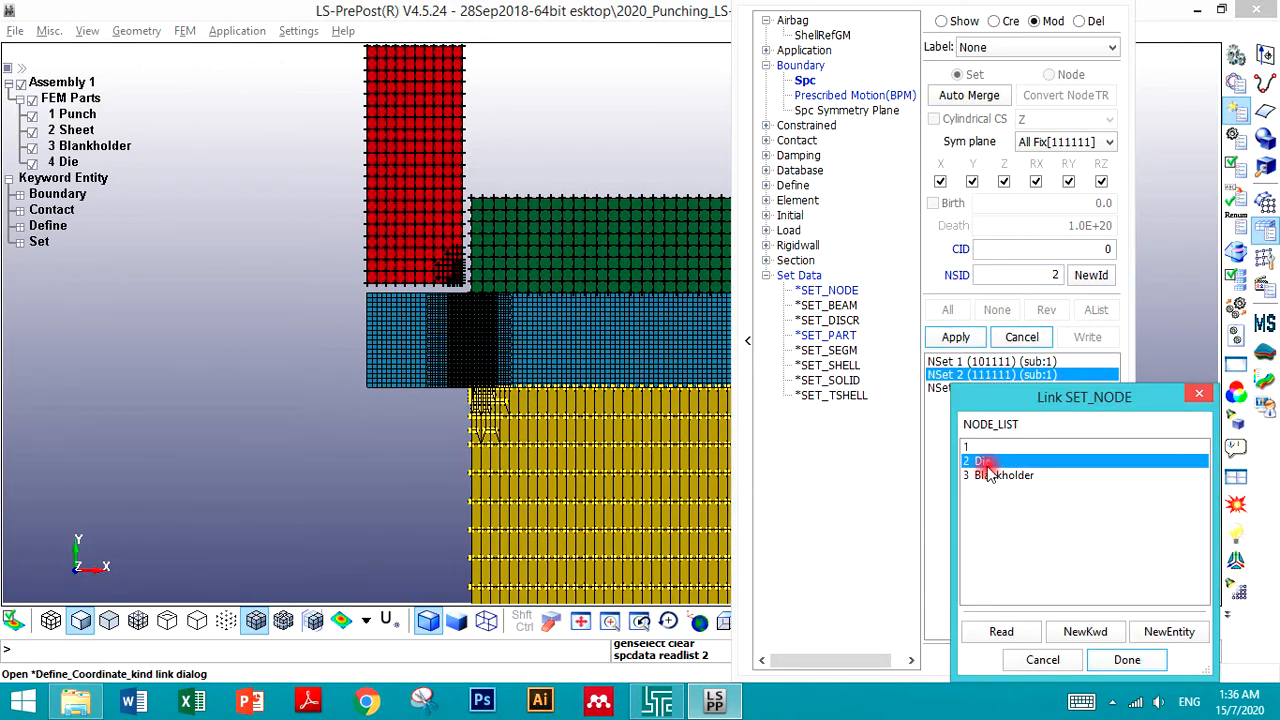
left_click(1127, 660)
left_click(955, 337)
- Relink the SPC on NSet 3 to the Blankholder node set and apply
left_click(945, 388)
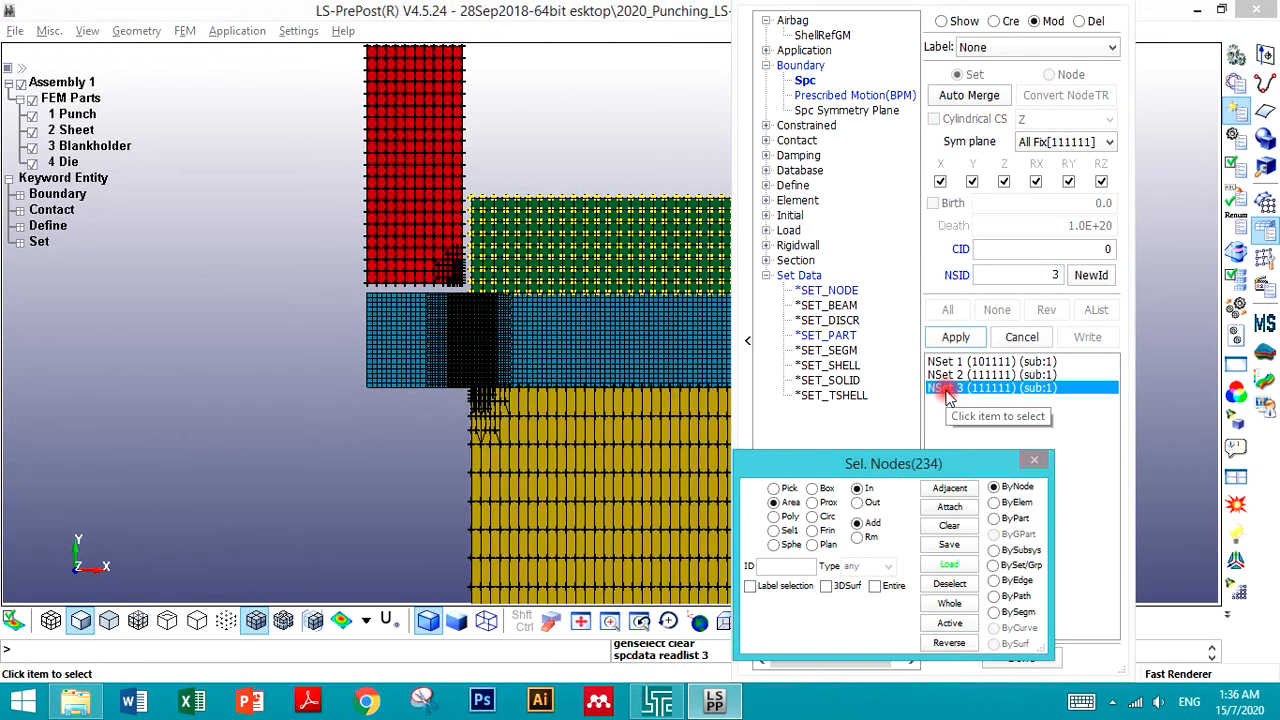
left_click(957, 276)
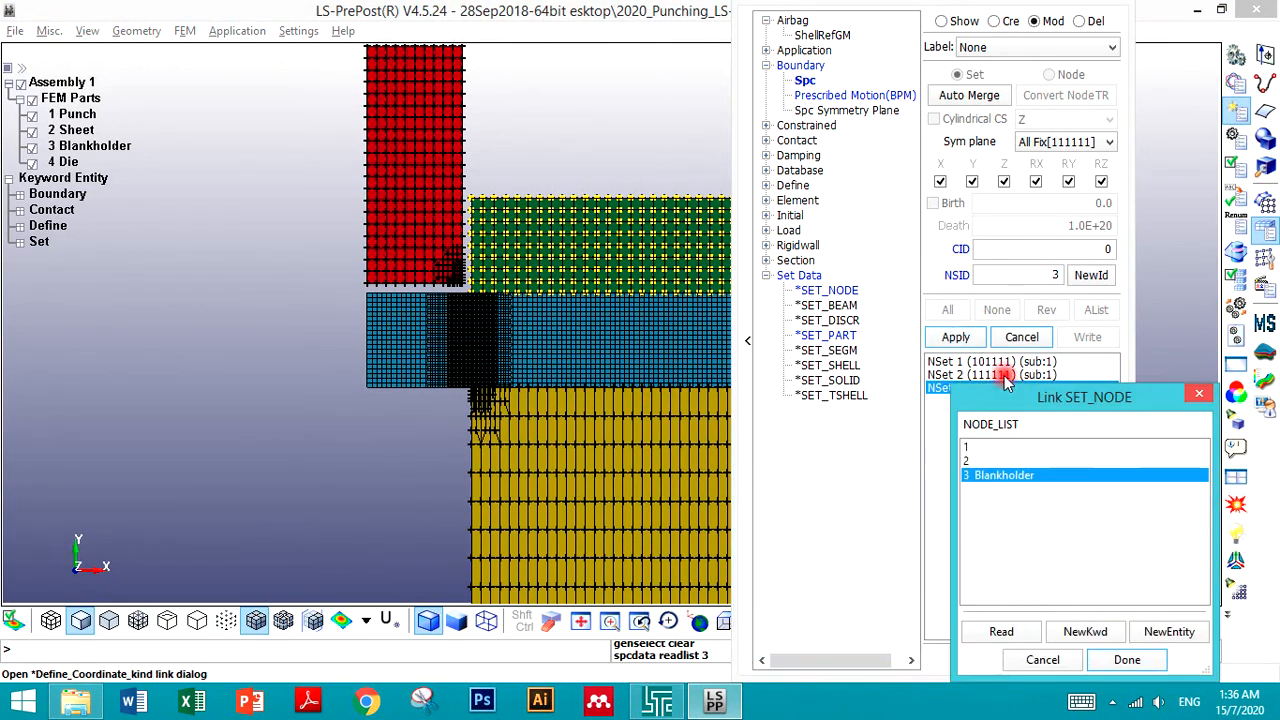
left_click(1120, 662)
left_click(955, 337)
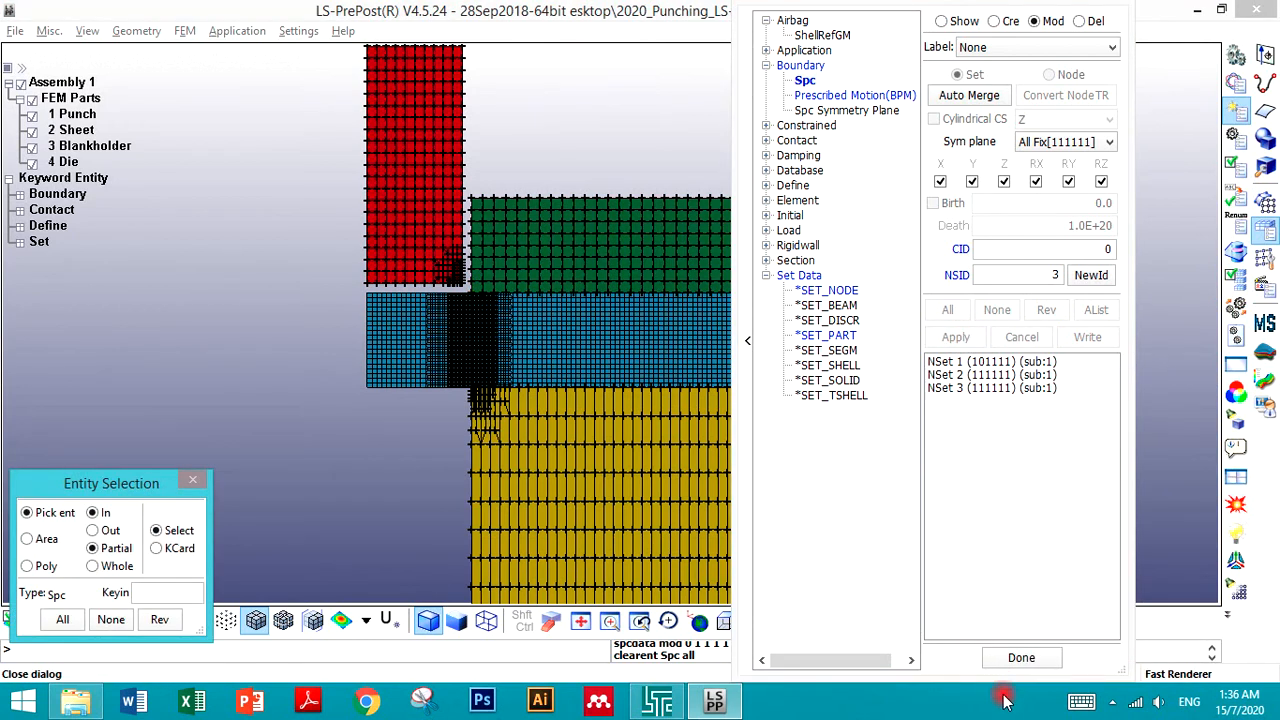
- Review the SPC on NSet 3, then return to show mode with nothing displayed
left_click(958, 389)
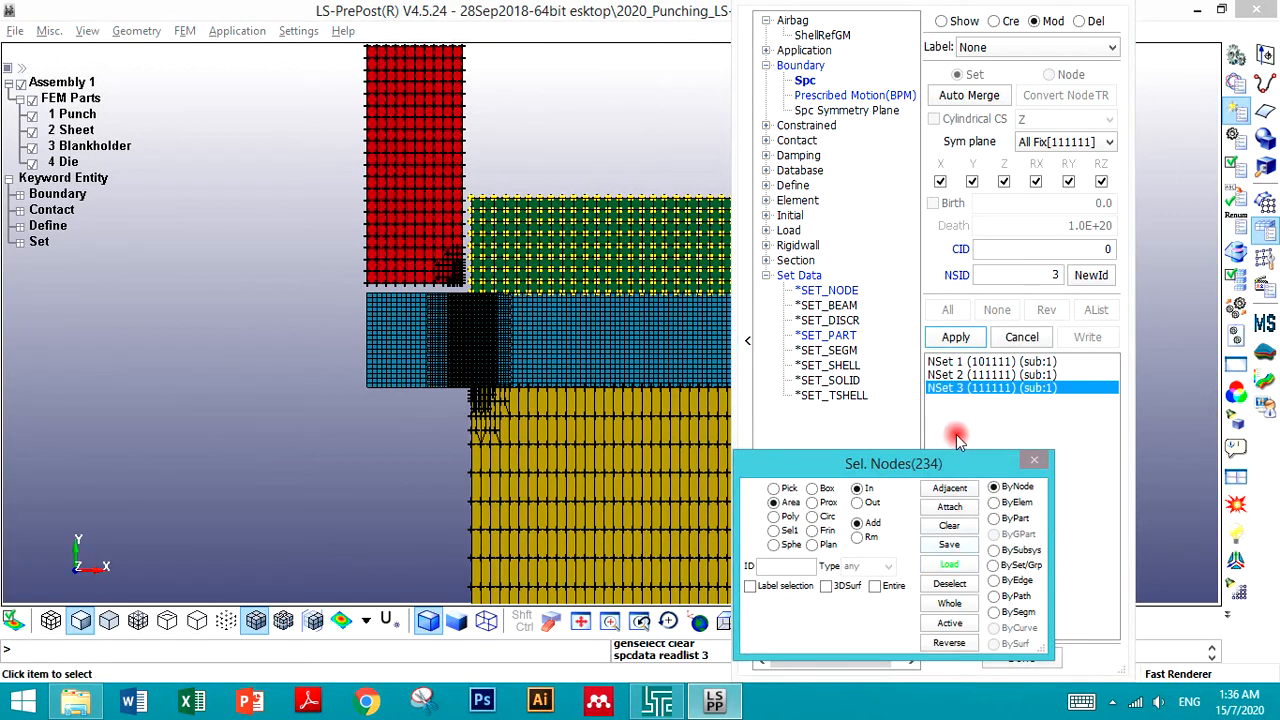
left_click(945, 21)
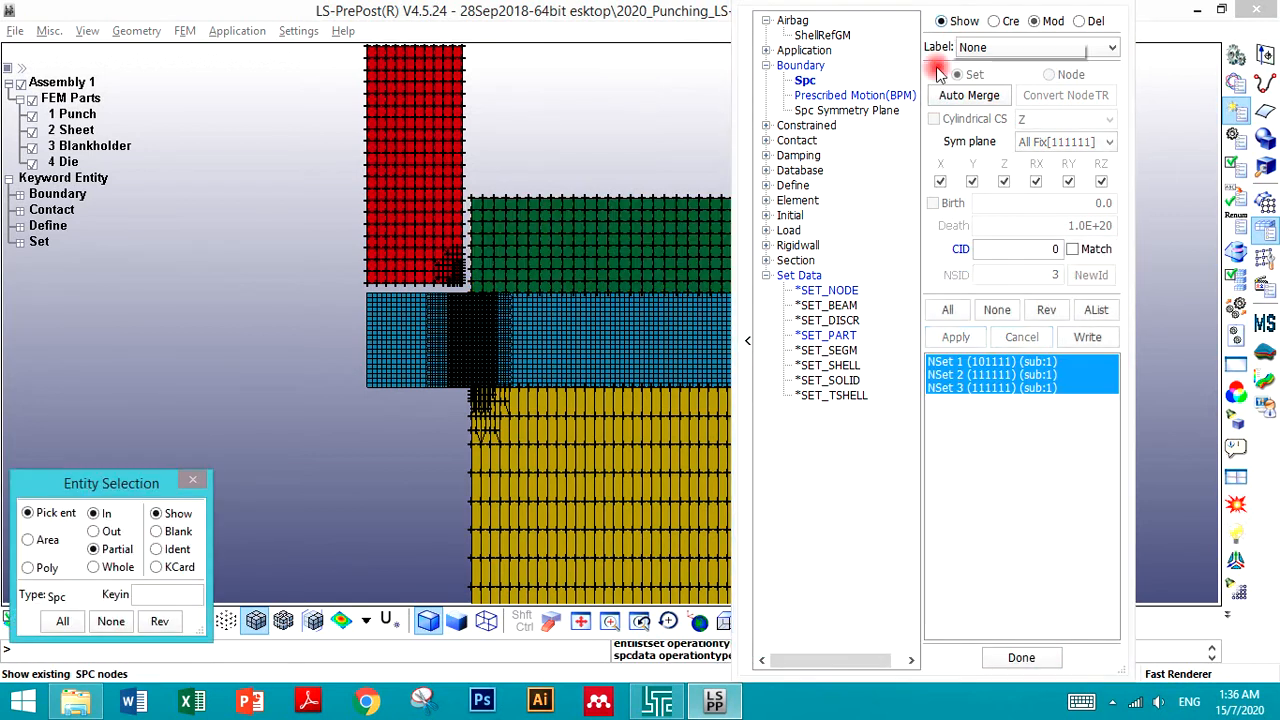
left_click(993, 310)
- In modify mode, give node set 1 the title Punch and apply
left_click(828, 290)
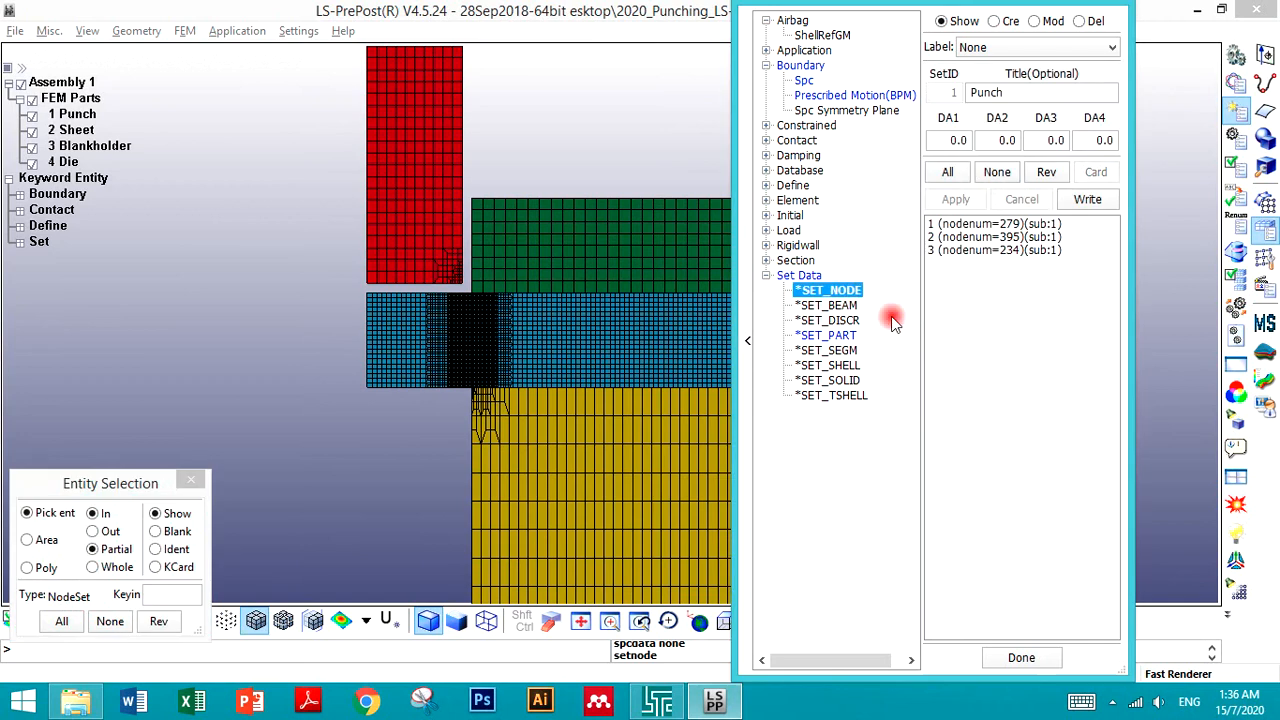
left_click(958, 224)
left_click(990, 93)
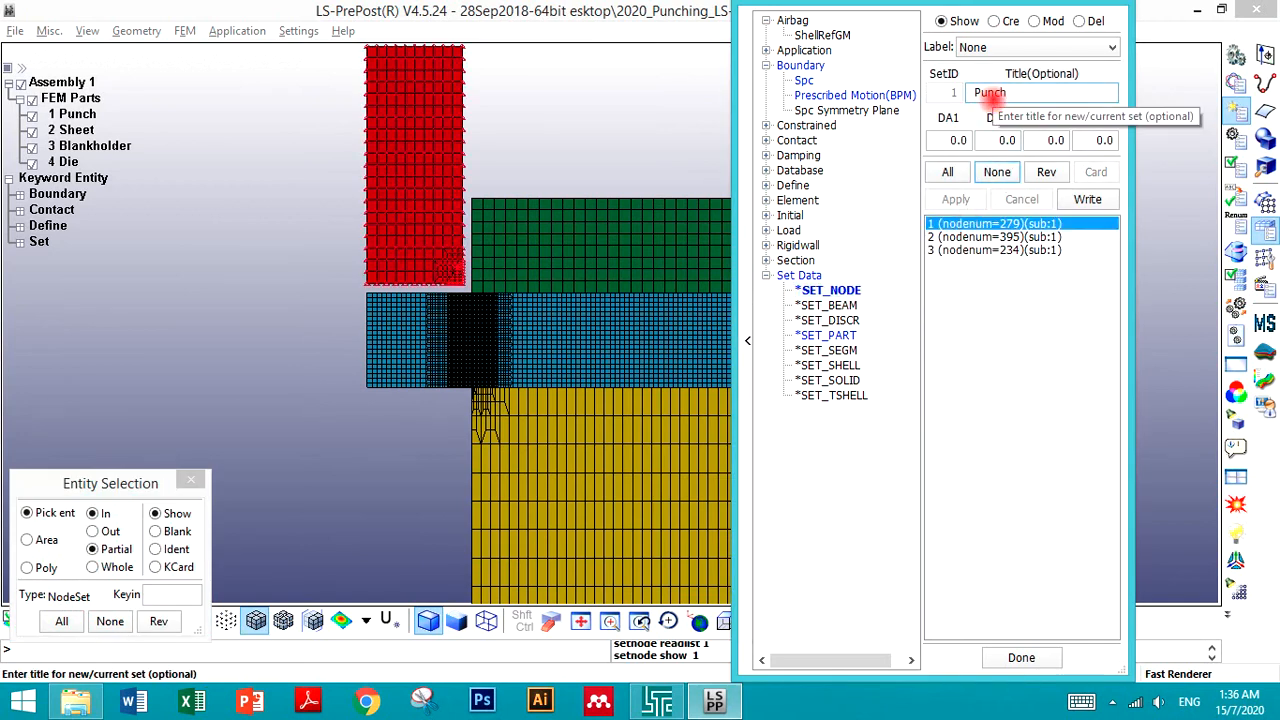
left_click_drag(938, 238, 953, 238)
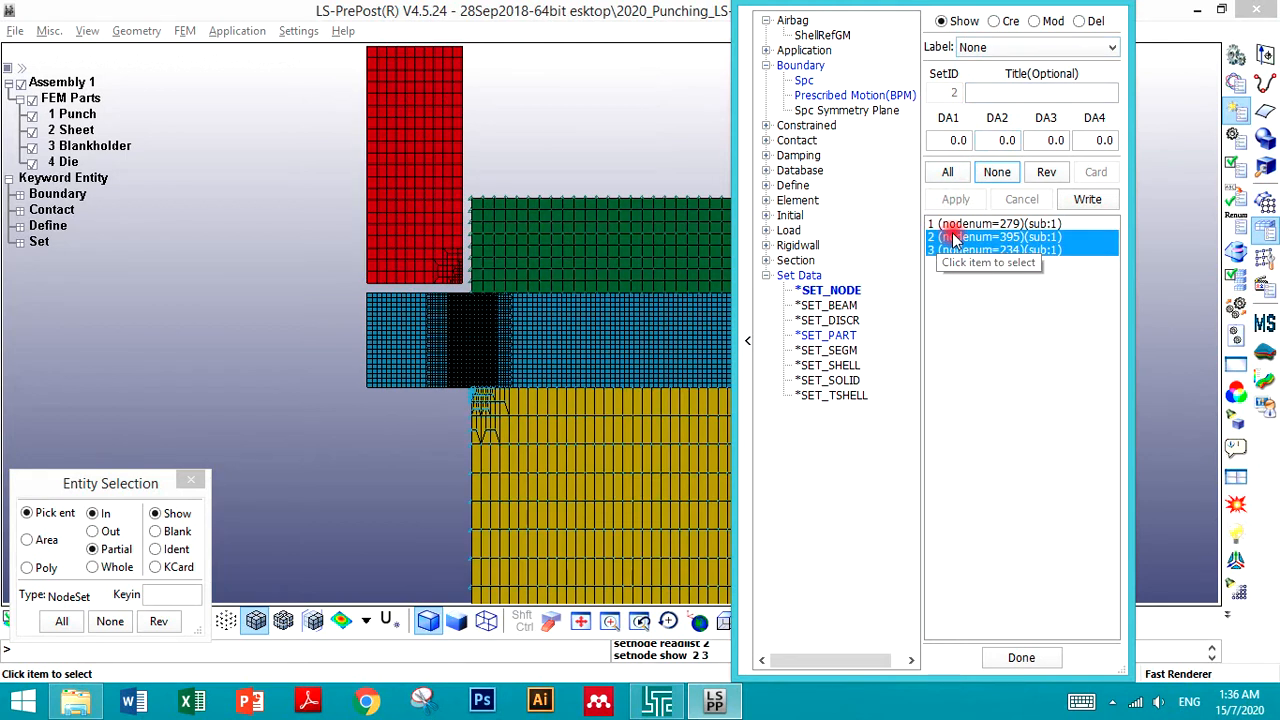
left_click(1036, 22)
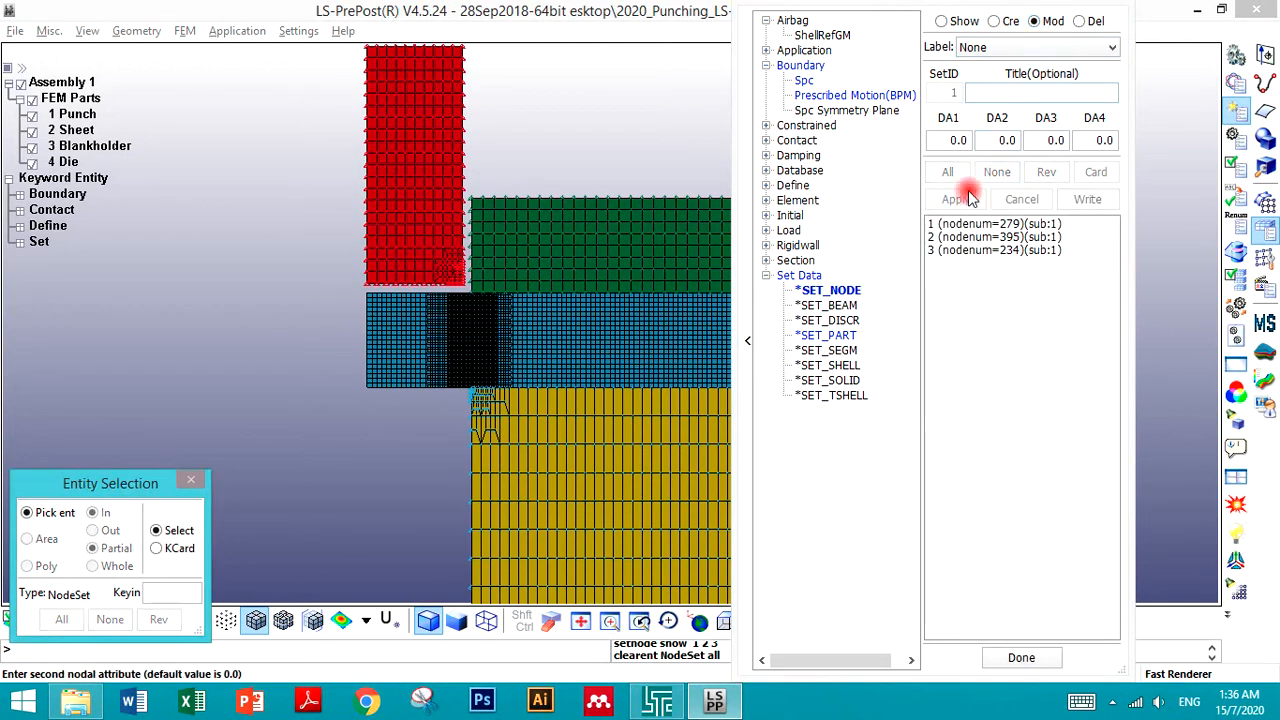
left_click(950, 229)
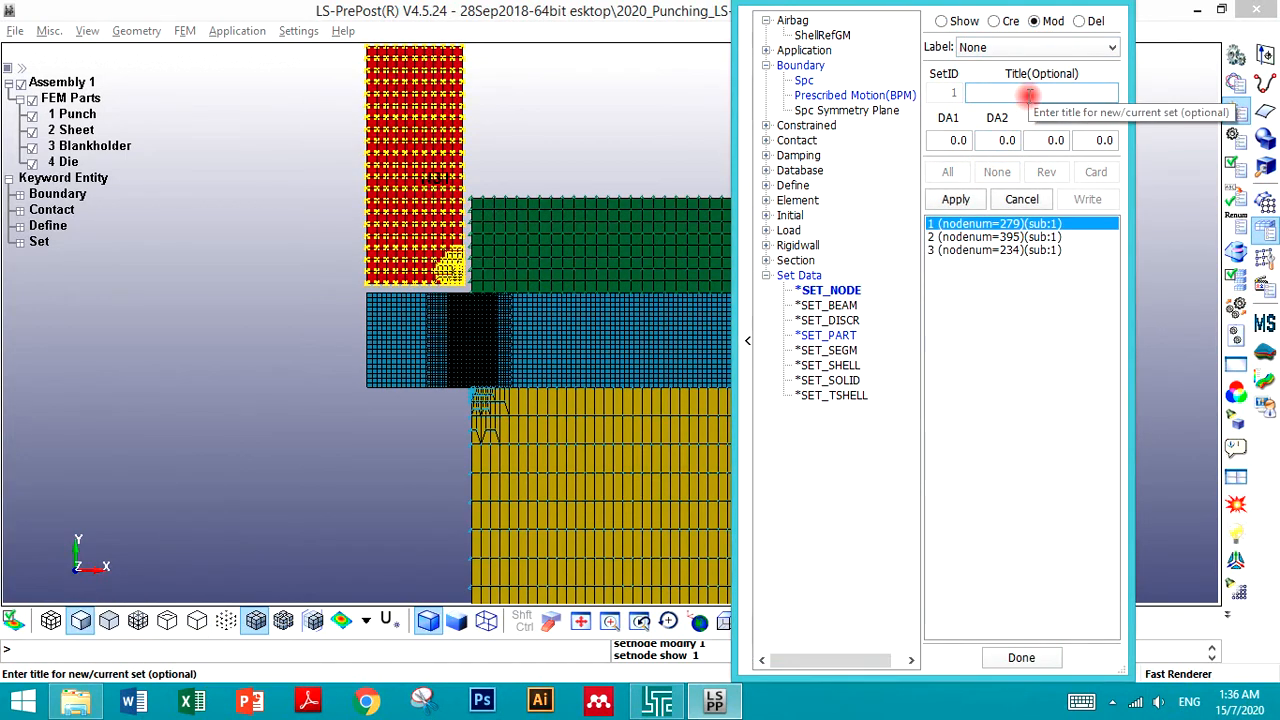
left_click(1028, 93)
type("Punch")
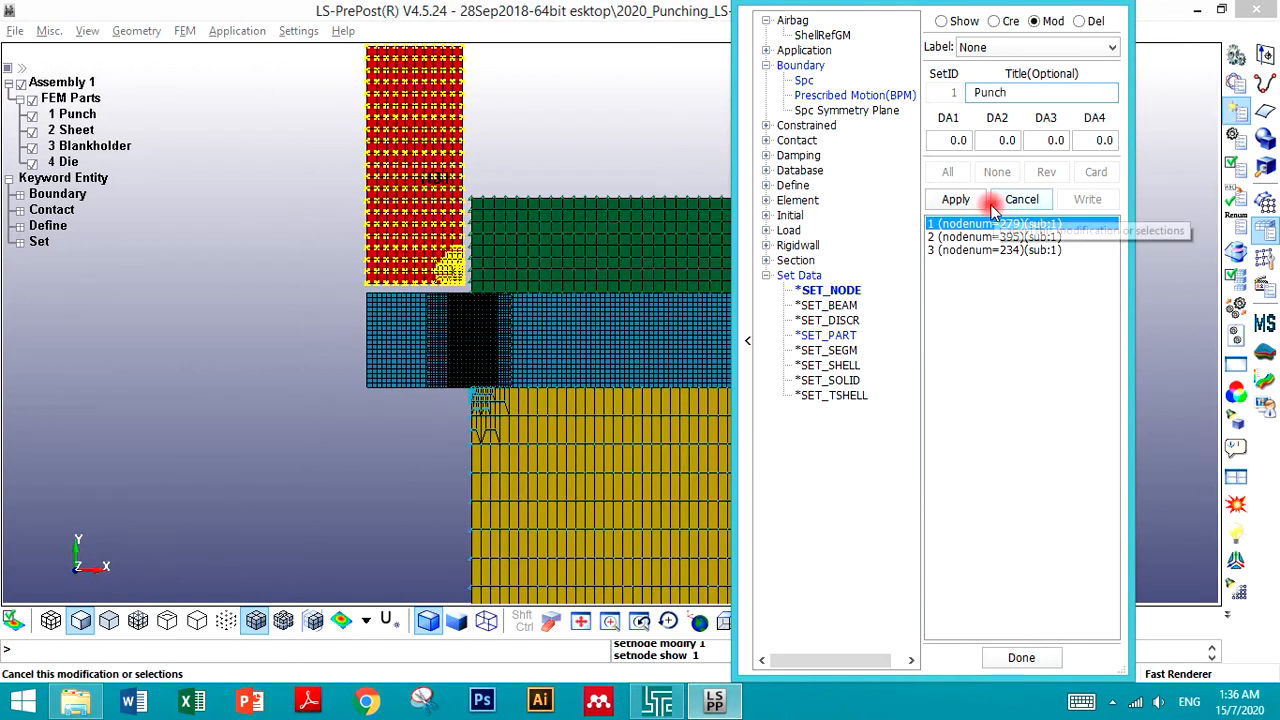
left_click(955, 199)
- Give node set 2 the title Die and apply
left_click(962, 237)
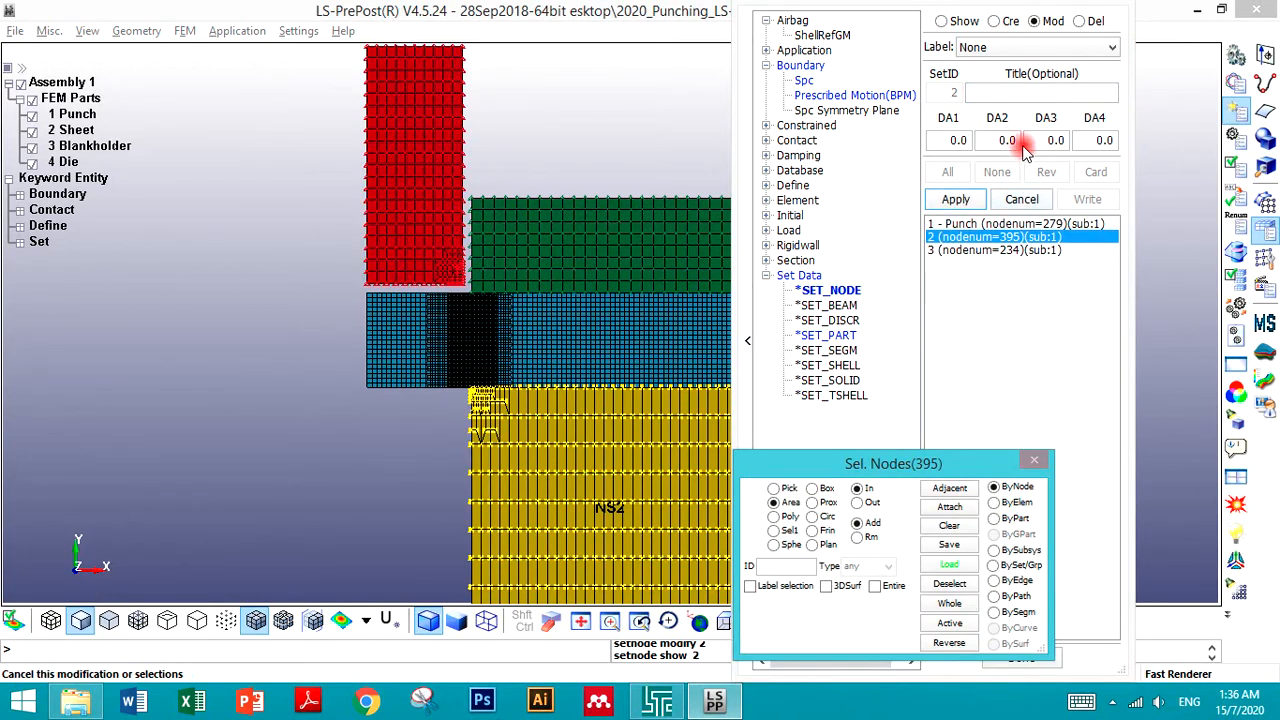
left_click(988, 92)
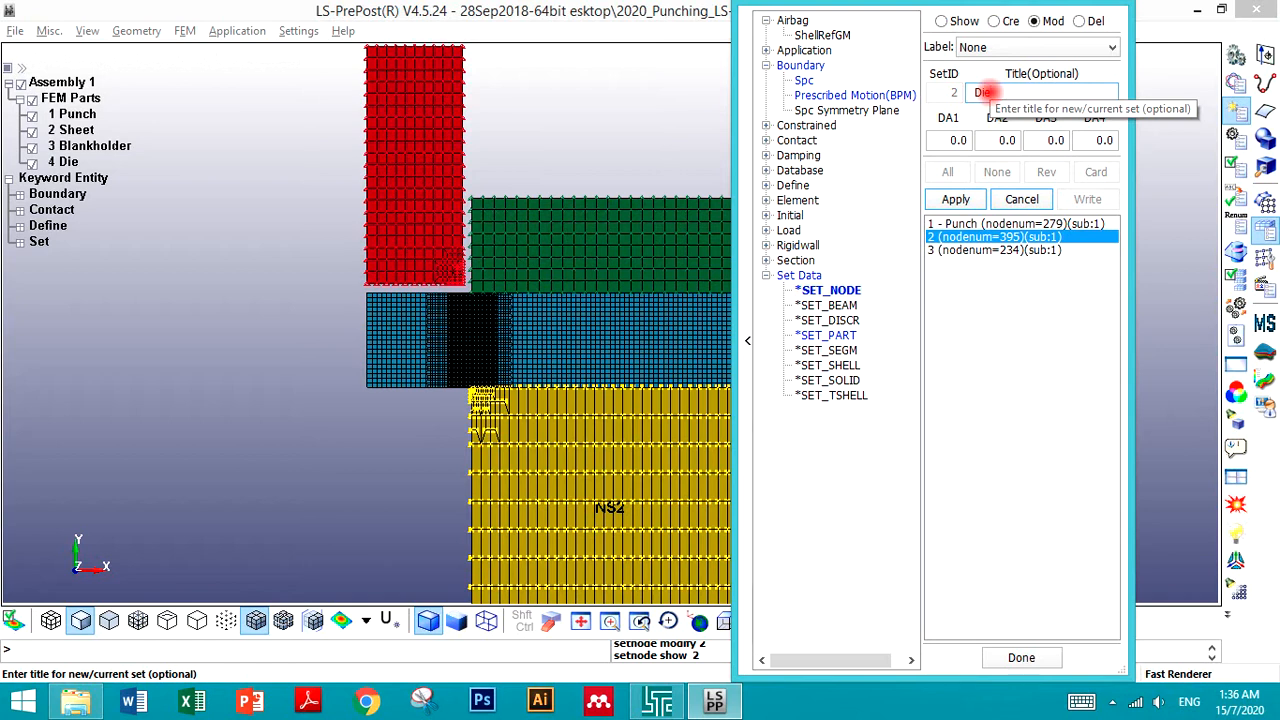
type("Die")
left_click(955, 199)
- Apply node set 3 with the title Blankholder and close the set data panel
left_click(960, 250)
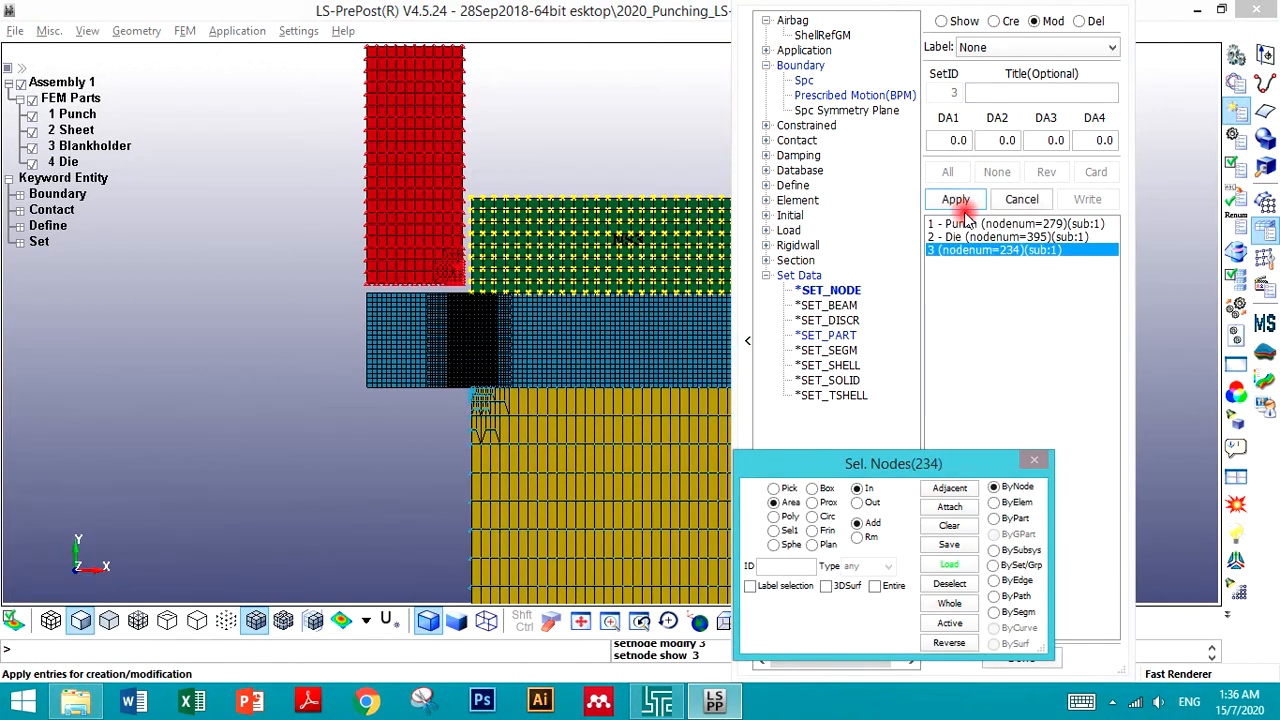
left_click(1000, 92)
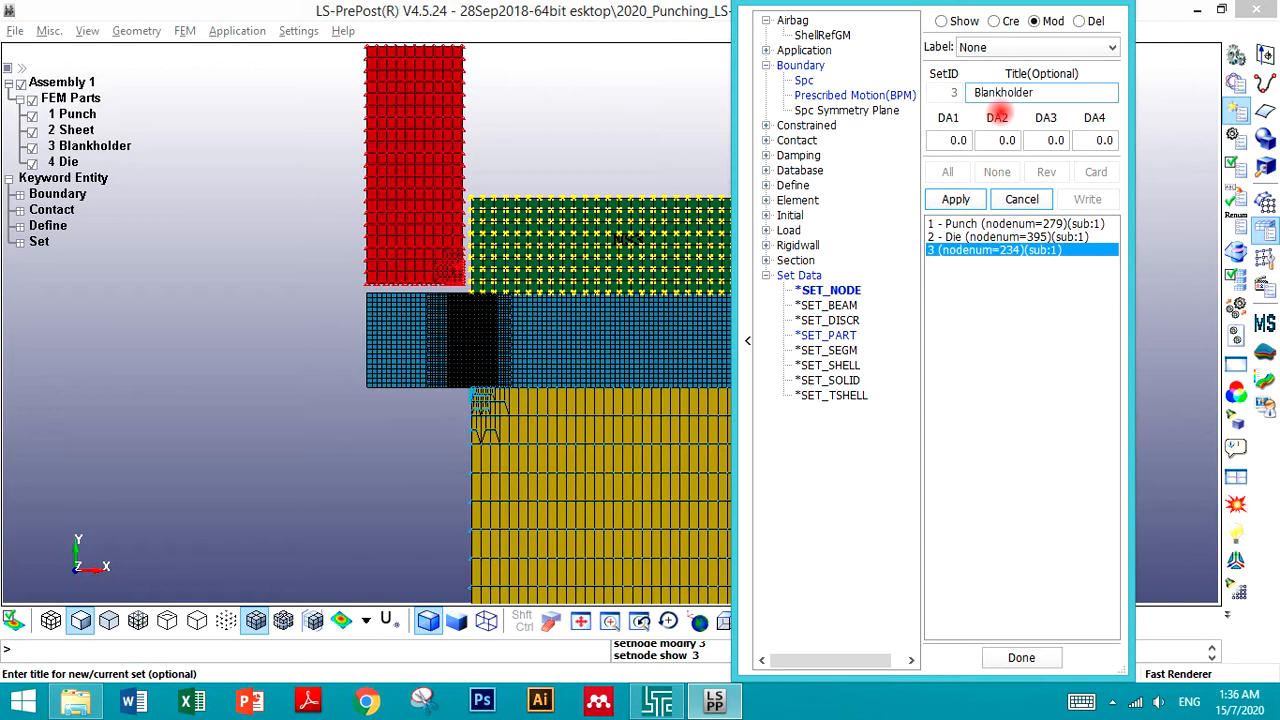
left_click(953, 199)
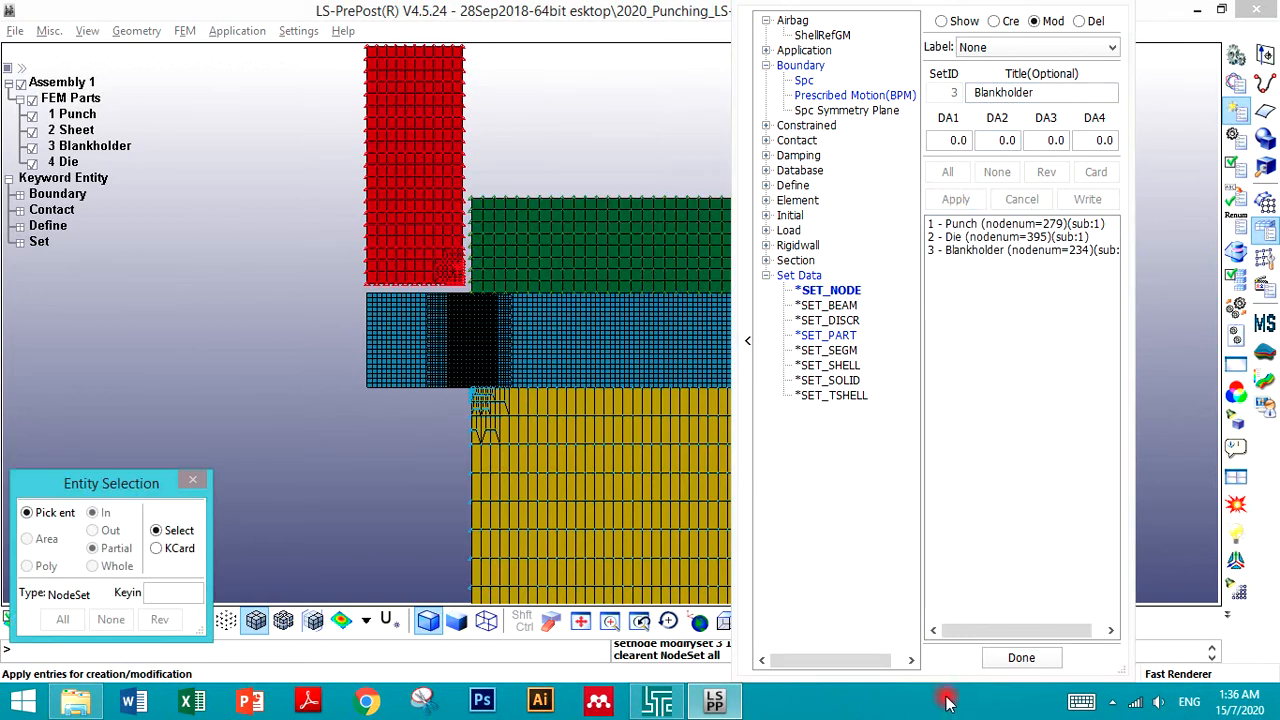
left_click(1008, 656)
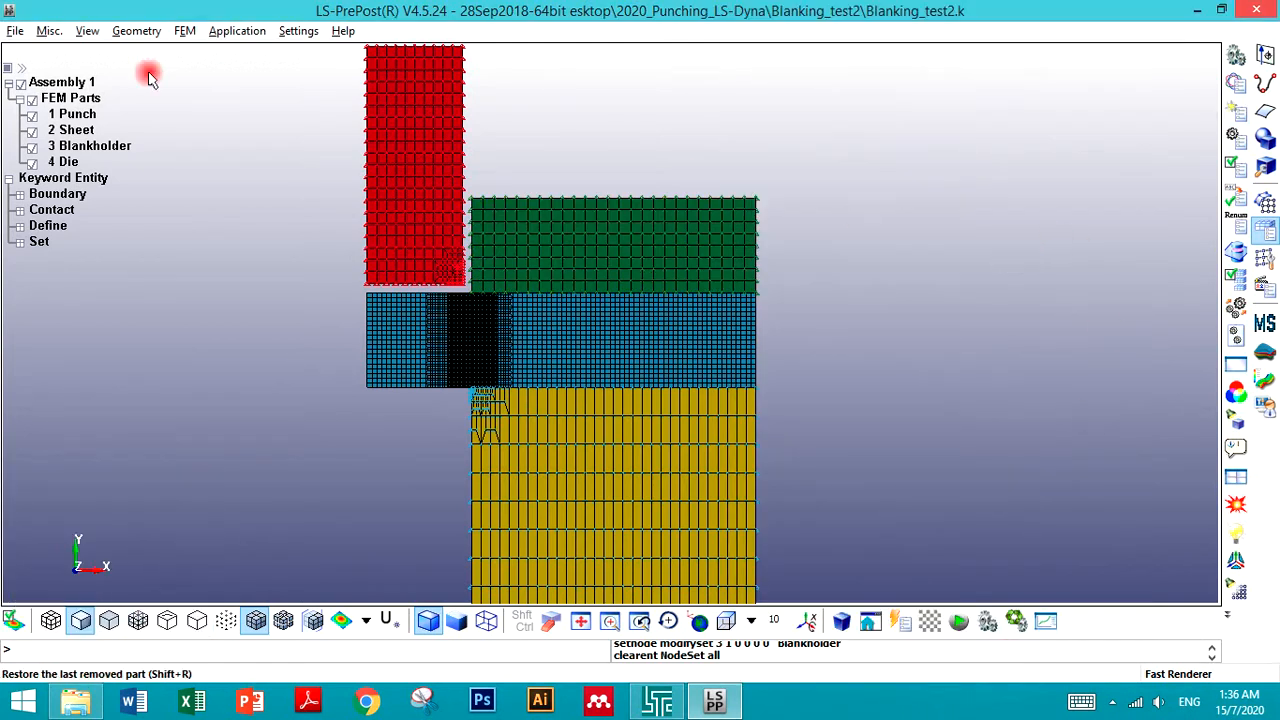
- Save the model as the keyword file Blanking_test2.k
left_click(14, 31)
mouse_move(83, 137)
left_click(237, 137)
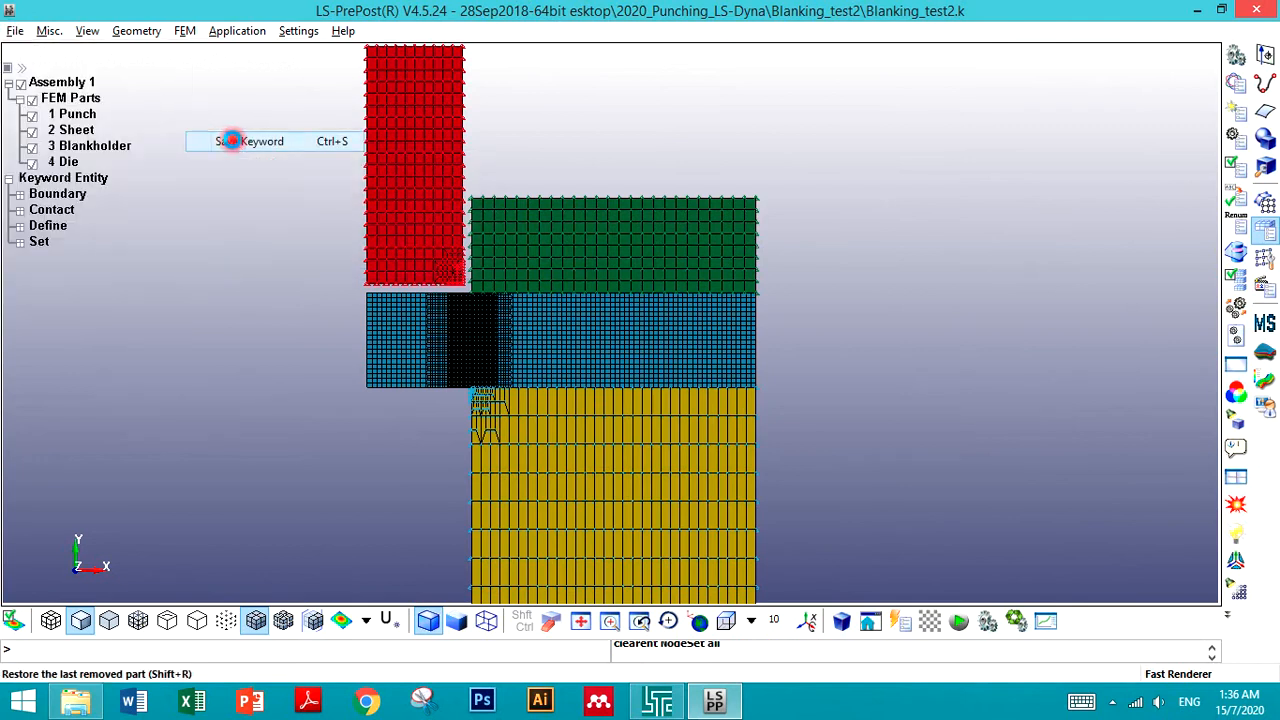
- Open the Keyword Manager and inspect the PART cards of the Sheet, Blankholder and Die parts
left_click(1236, 82)
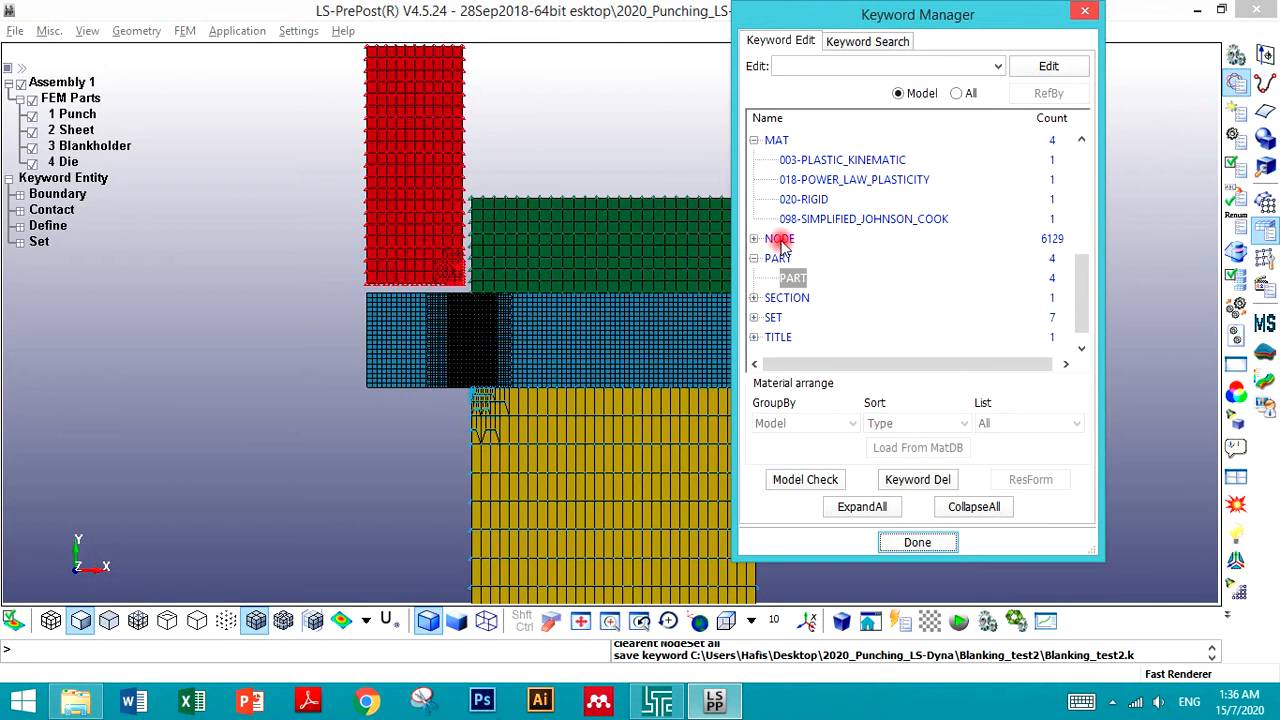
left_click(891, 297)
double_click(792, 278)
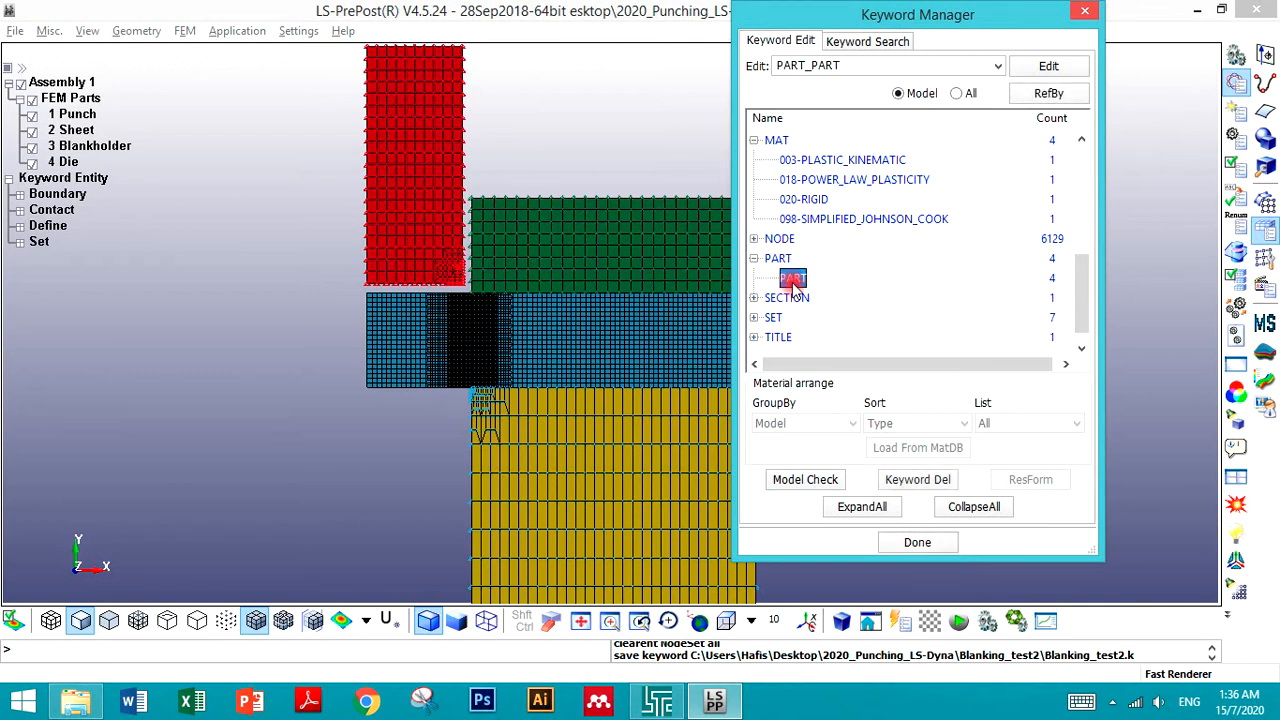
left_click(950, 165)
left_click(950, 178)
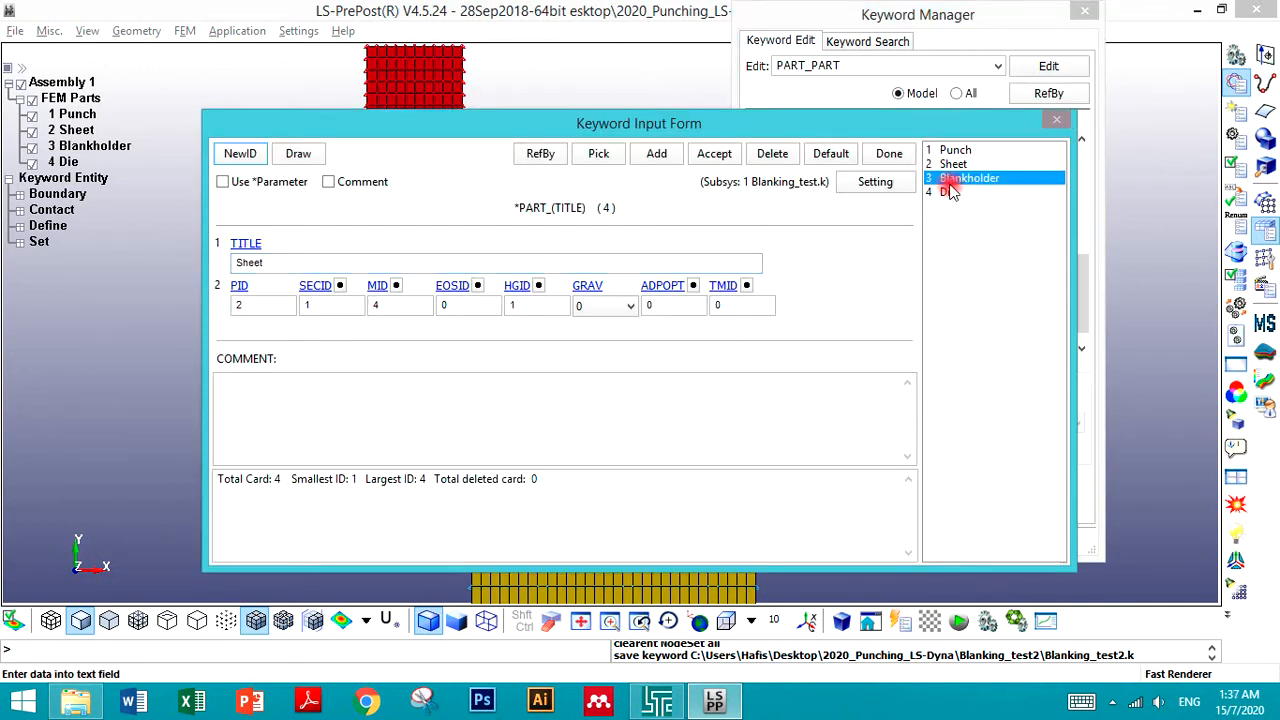
left_click(948, 192)
left_click(951, 179)
left_click(886, 155)
left_click(846, 207)
scroll(832, 218, "up", 5)
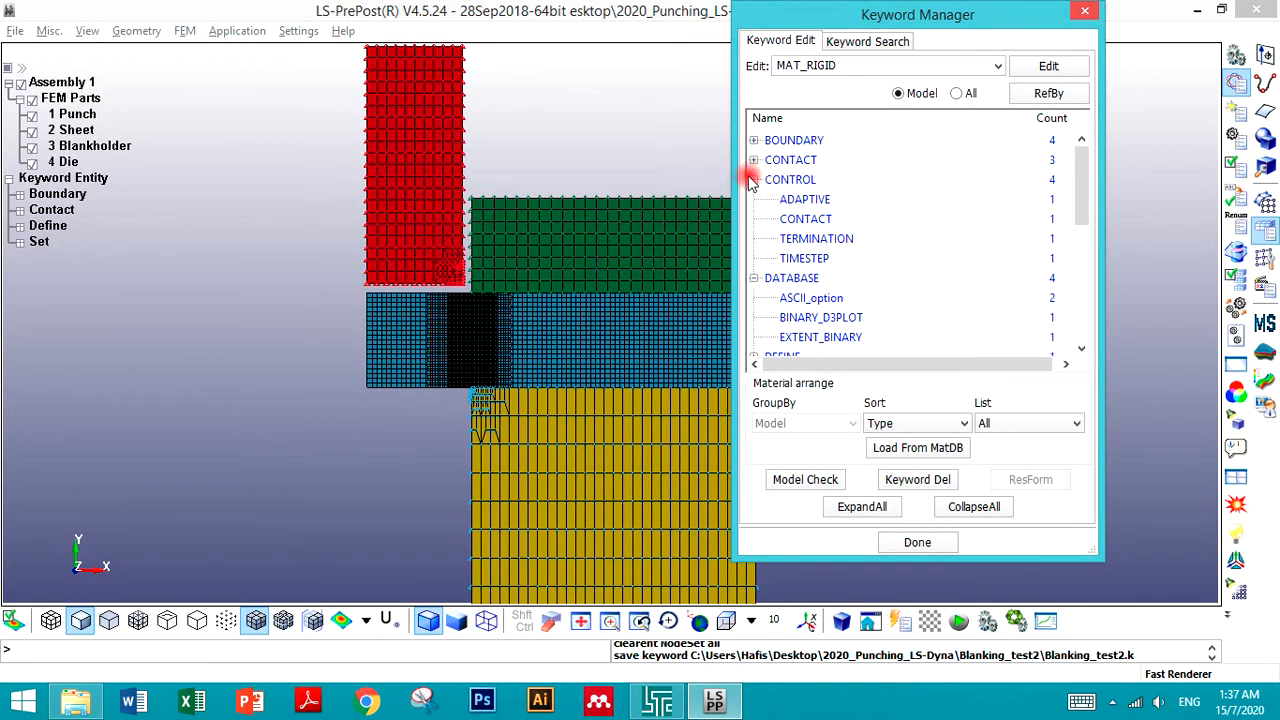
- Open the BOUNDARY_SPC_SET cards and link SPC set 2 to the Die node set with ID 2, accepting the change
left_click(754, 141)
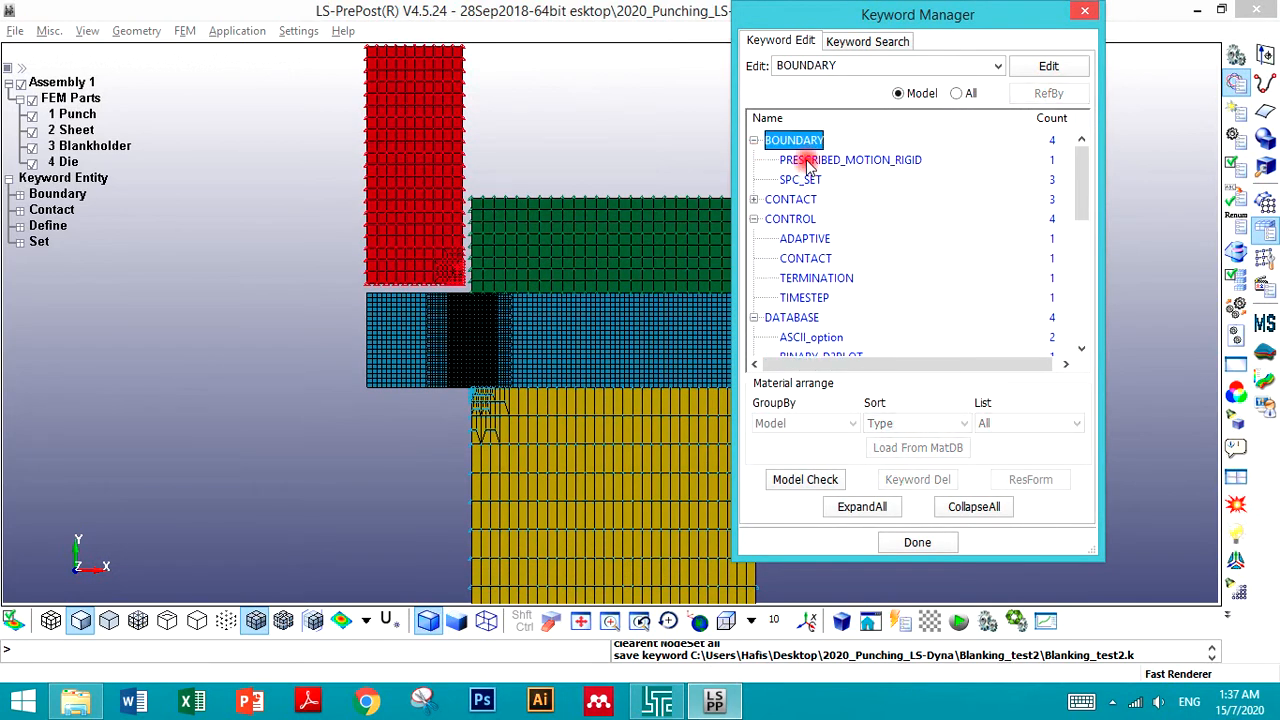
double_click(810, 161)
left_click(886, 155)
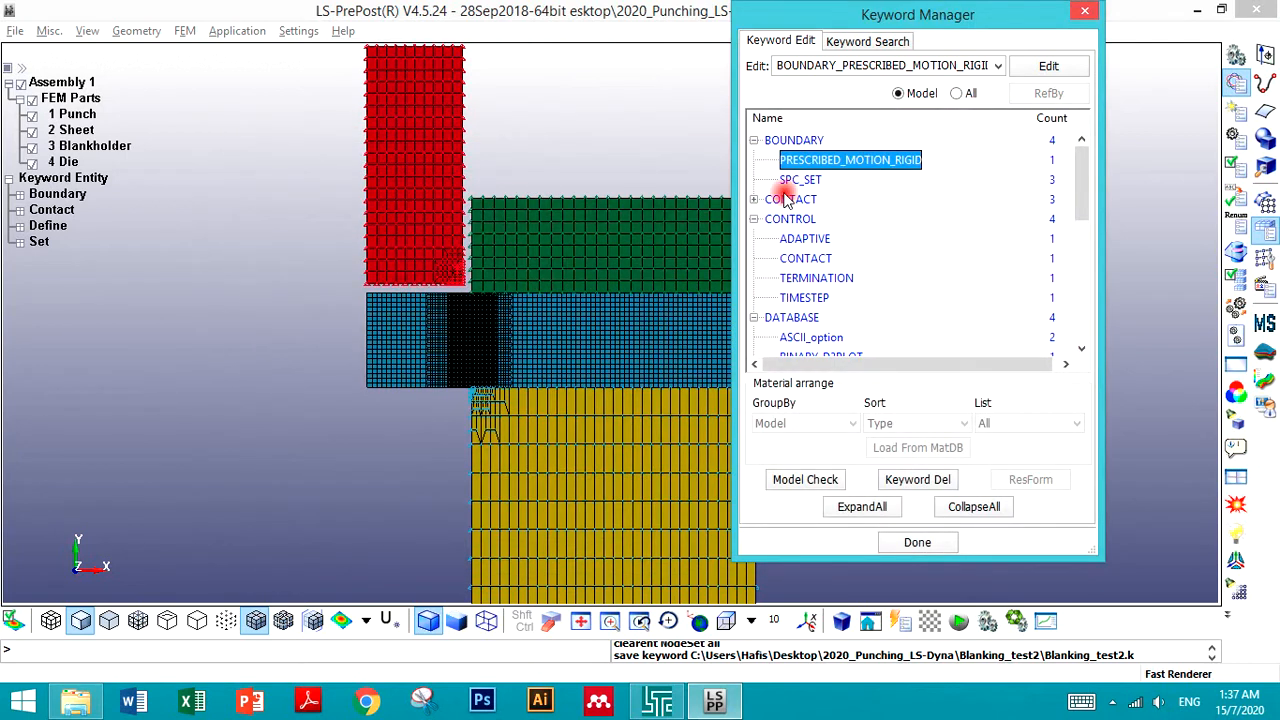
double_click(799, 180)
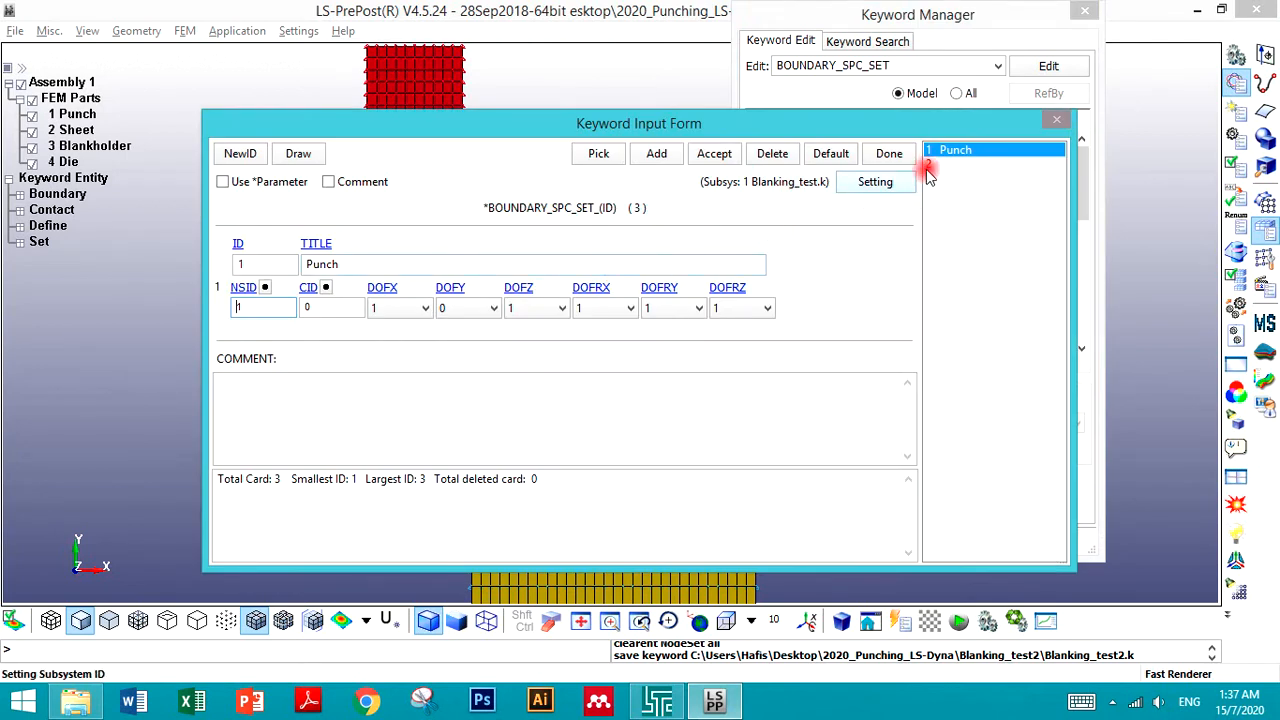
left_click(932, 165)
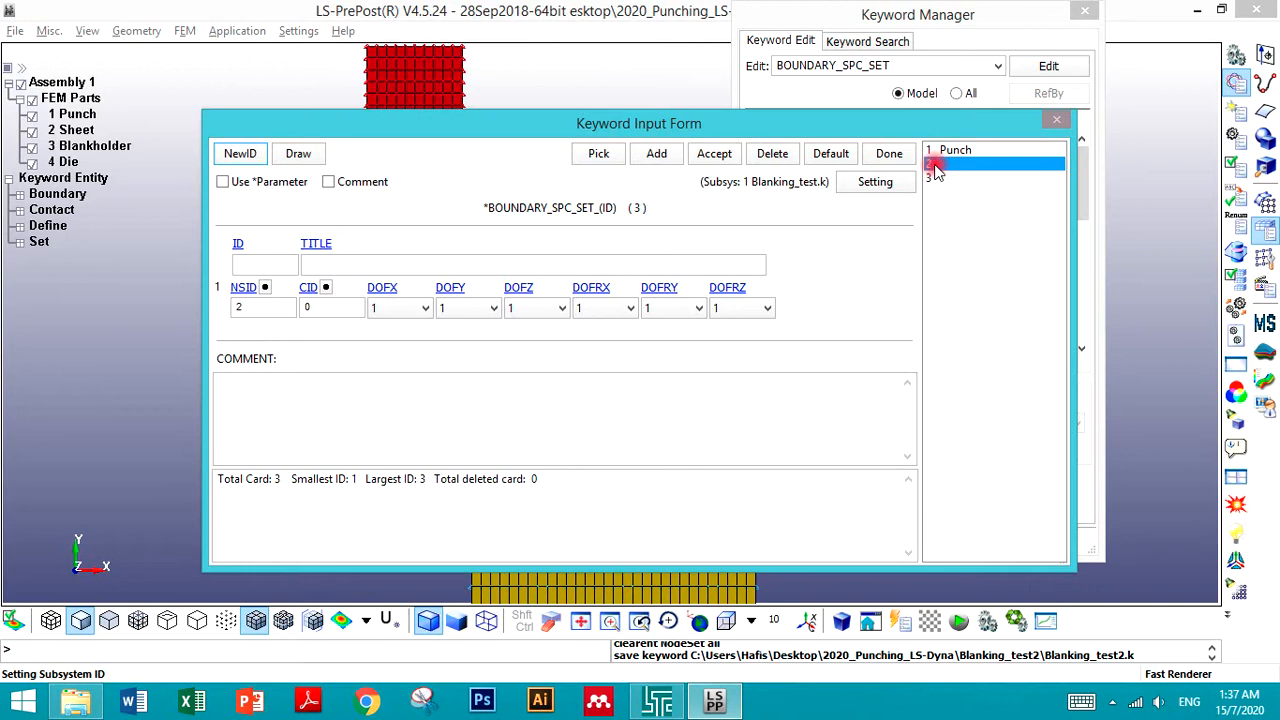
left_click(246, 288)
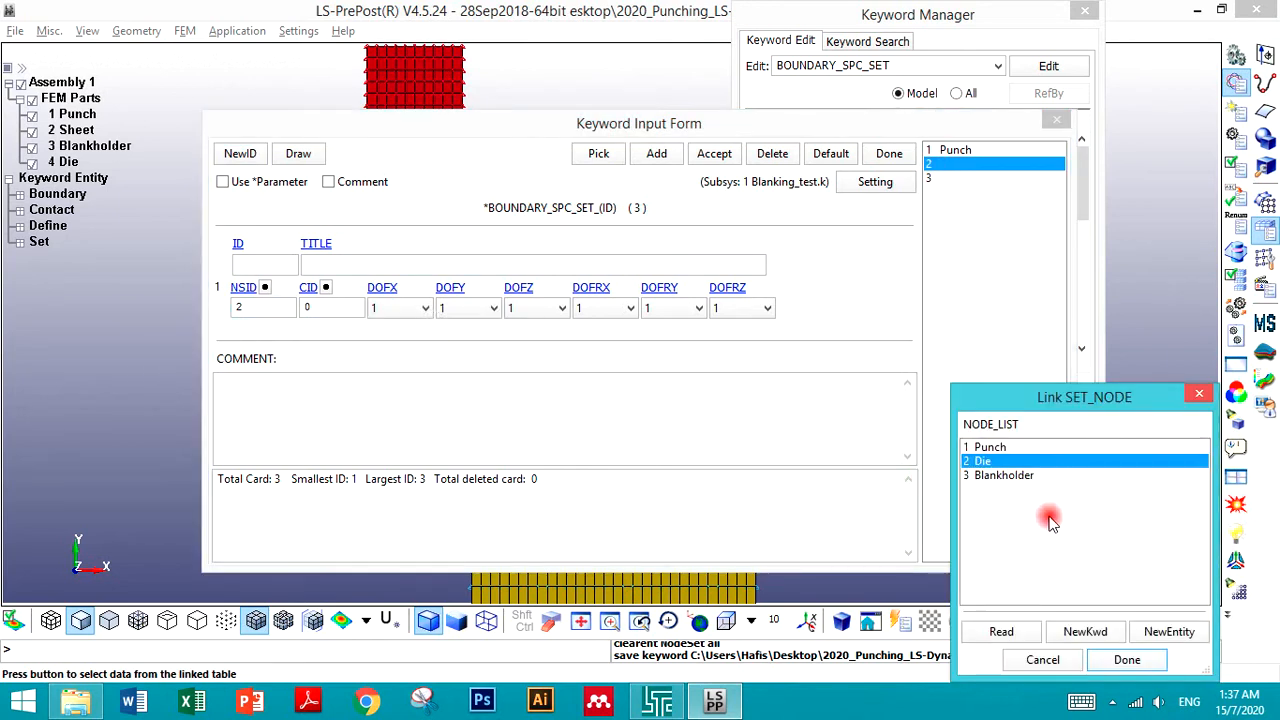
left_click(1095, 661)
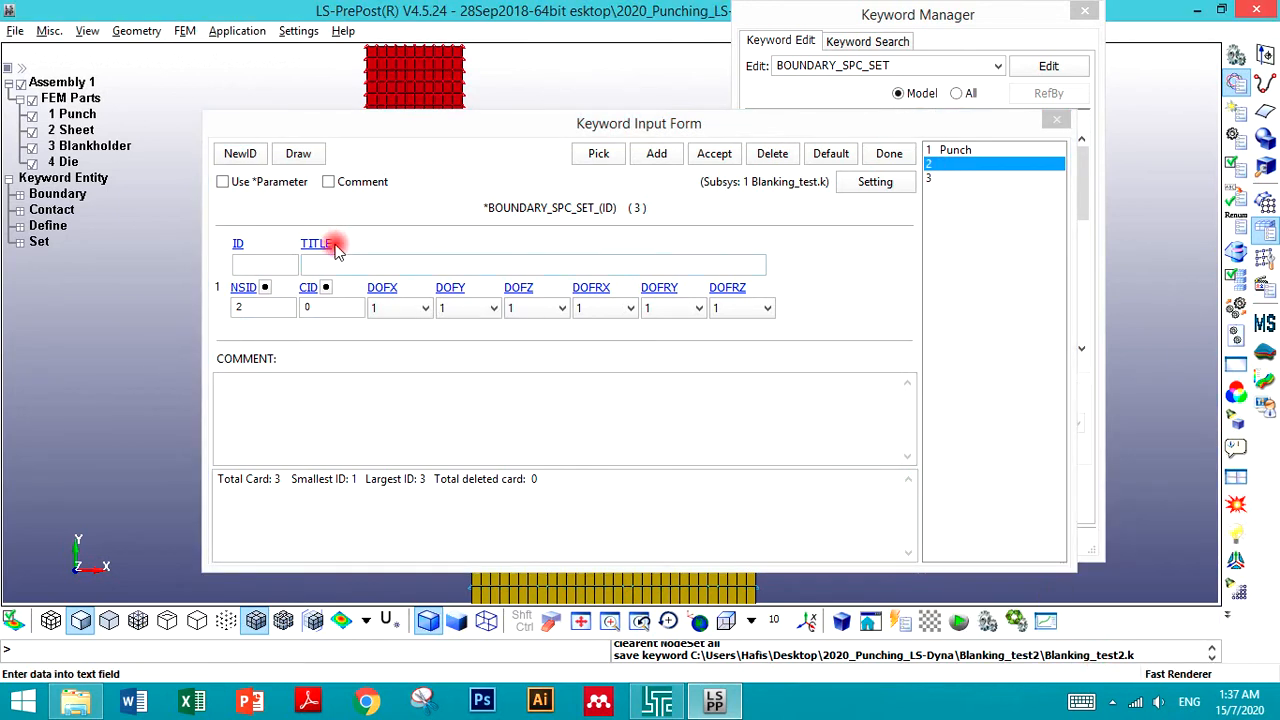
left_click(254, 265)
type("2")
left_click(338, 263)
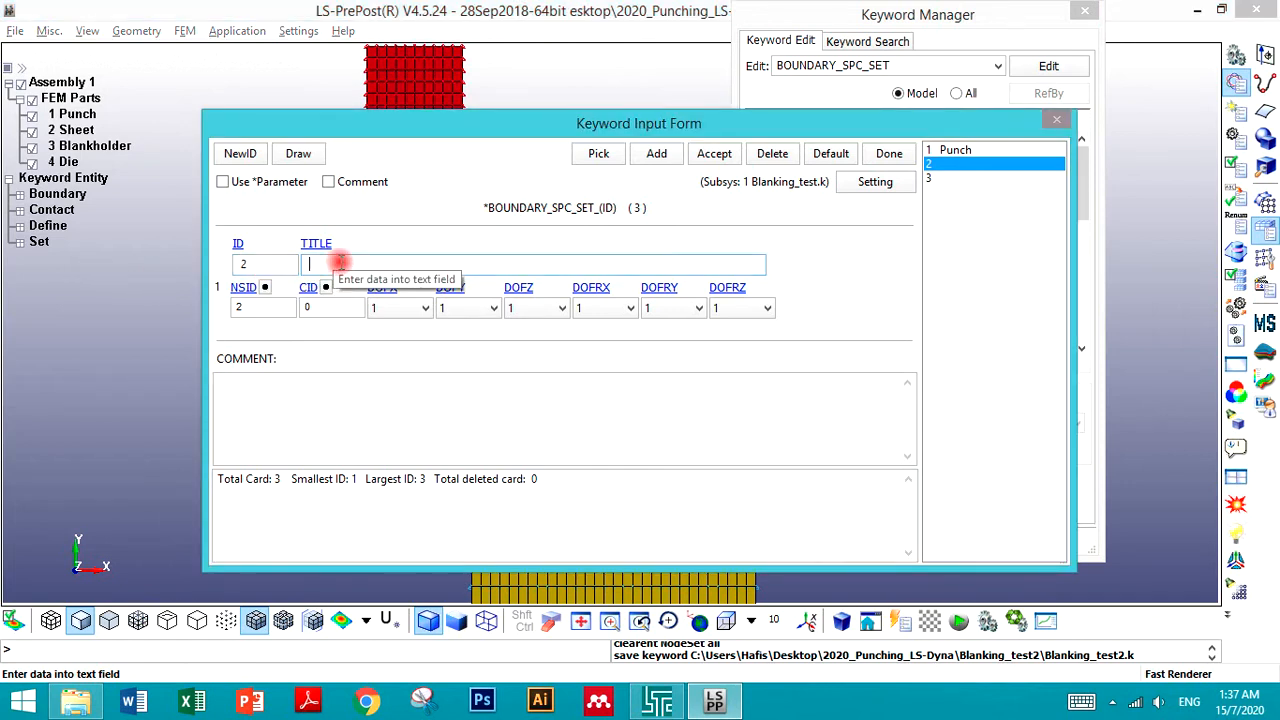
left_click(714, 154)
- Link SPC set 3 to node set 3 with ID 3 and title Blankholder, accept it and close the form
left_click(261, 265)
type("2")
key("BackSpace")
type("3")
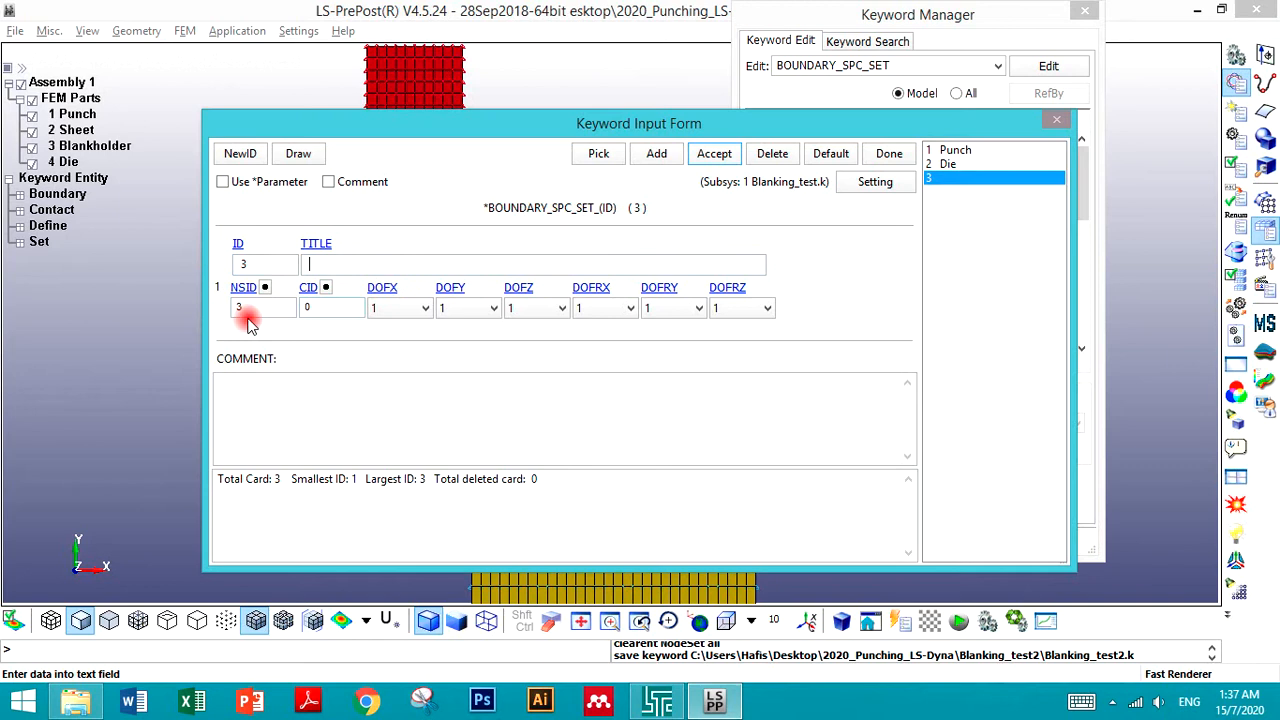
left_click(263, 288)
left_click(1127, 660)
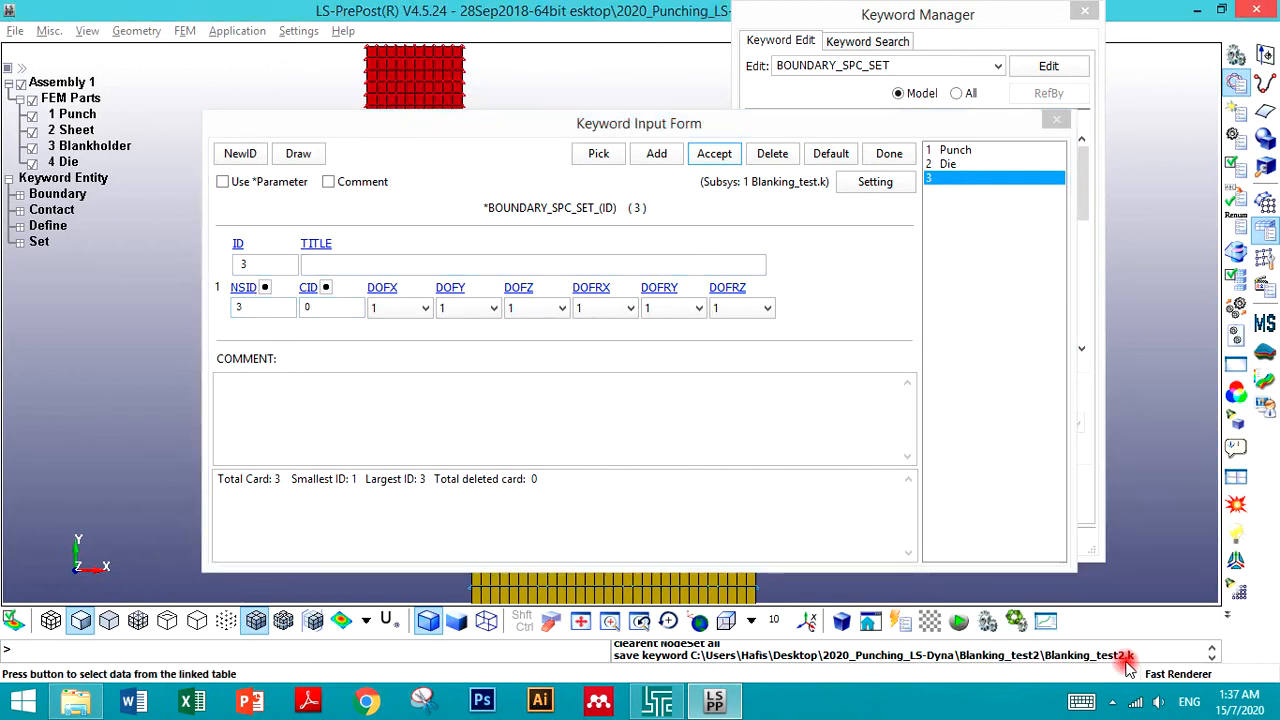
left_click(343, 261)
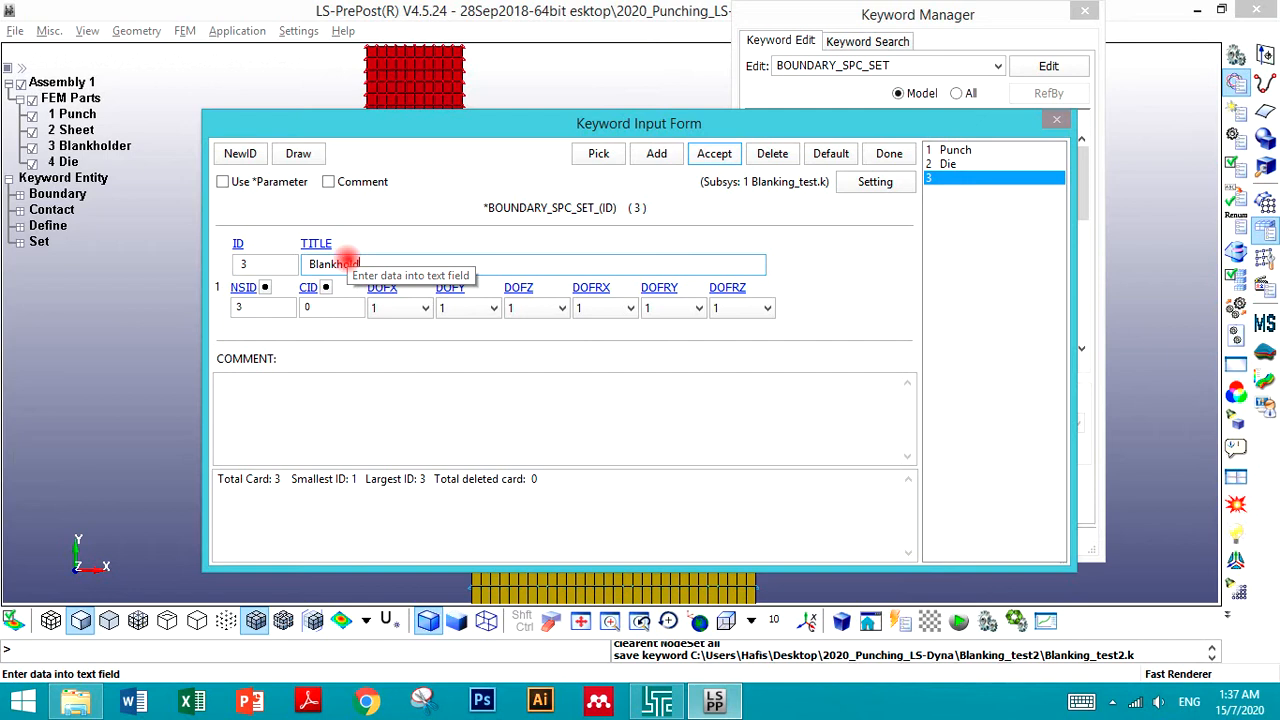
left_click(714, 153)
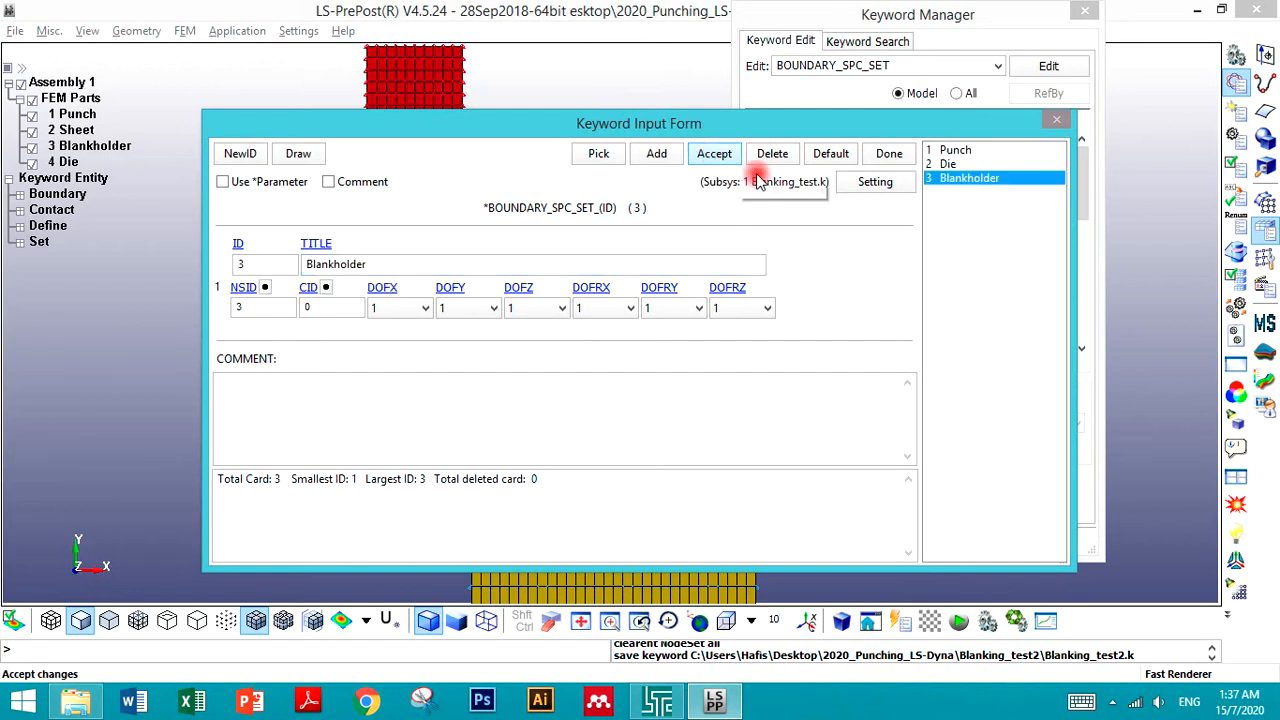
left_click(889, 153)
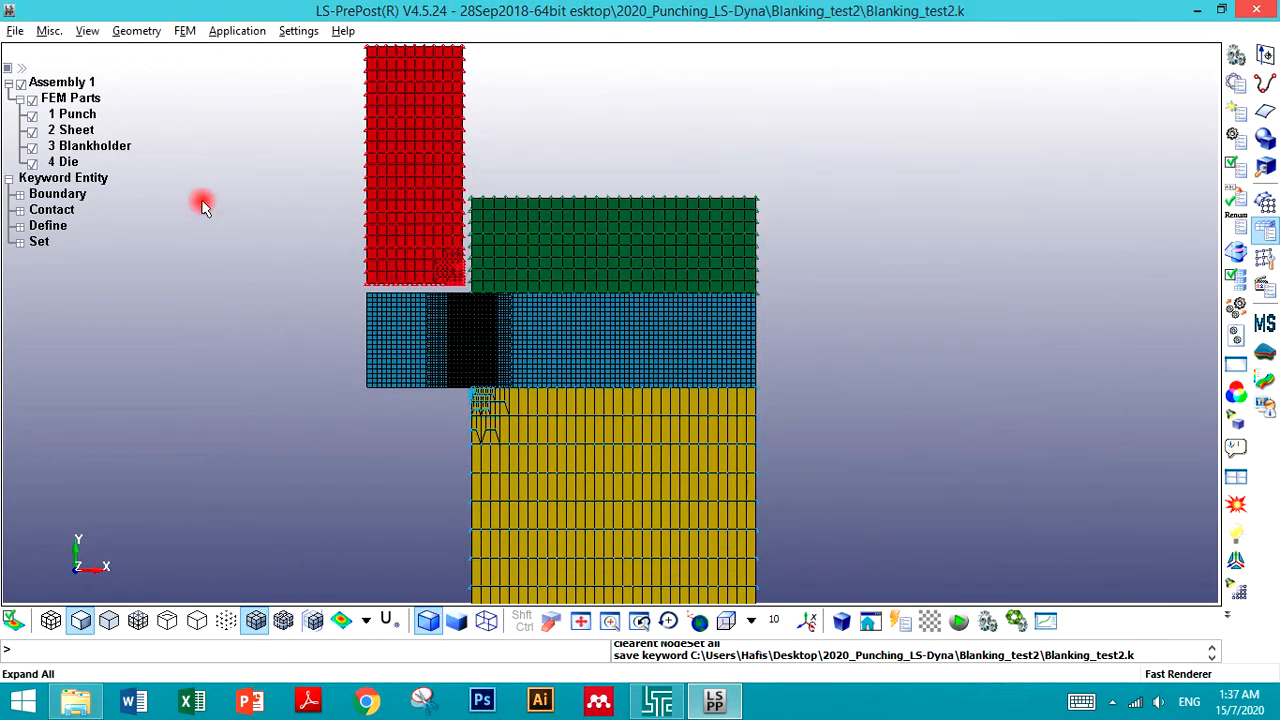
- Save the keyword file Blanking_test2.k again
left_click(15, 30)
mouse_move(163, 137)
left_click(240, 141)
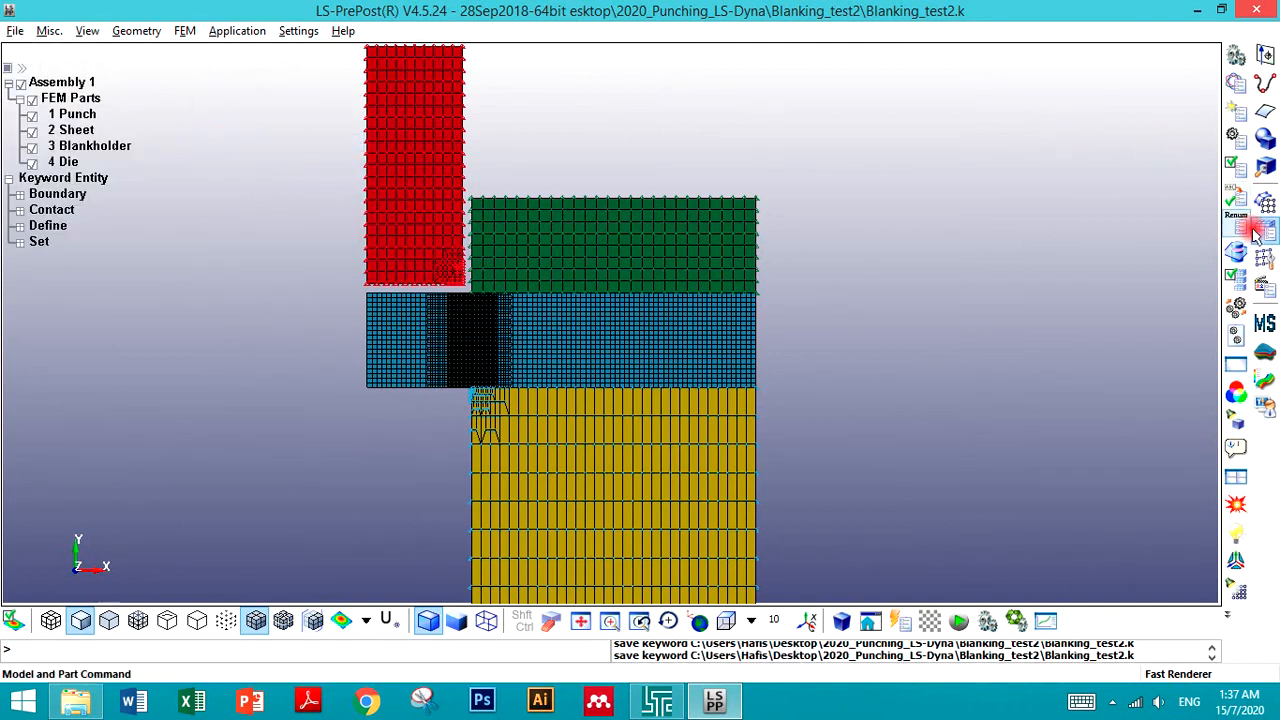
- Display the SPC boundary sets and node sets in the model to check them, then close the panel
left_click(1238, 110)
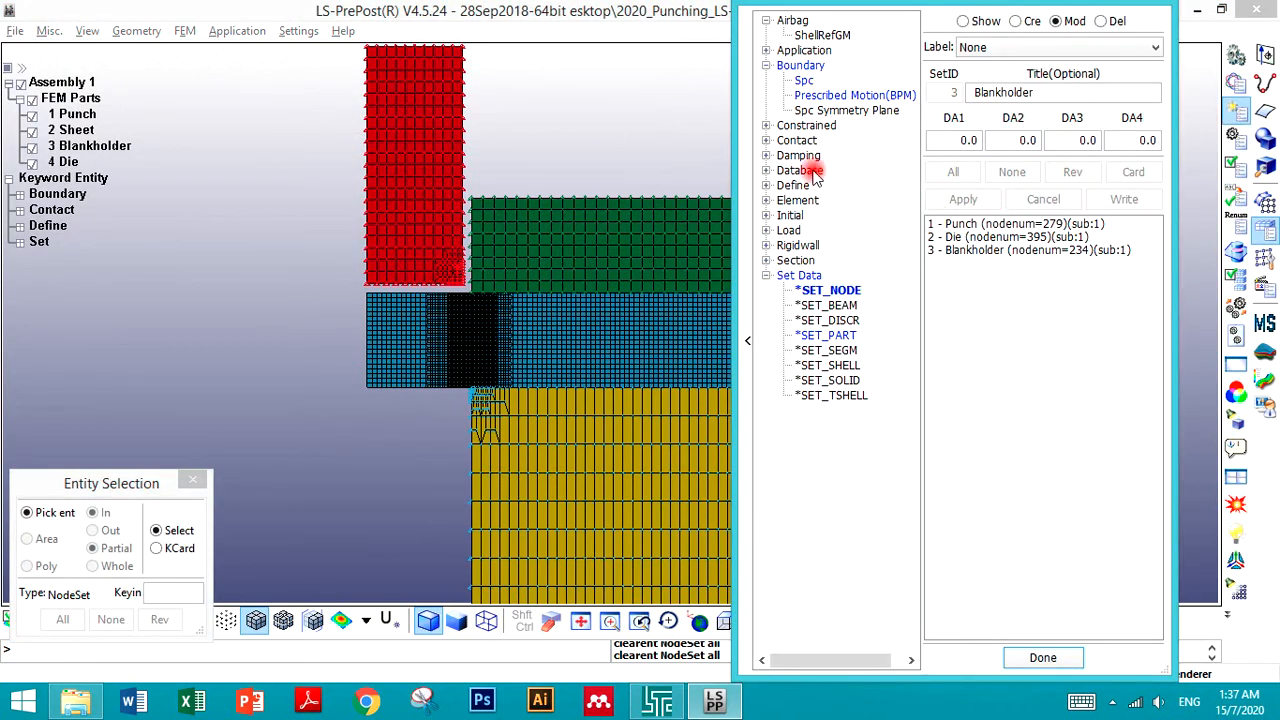
left_click(805, 80)
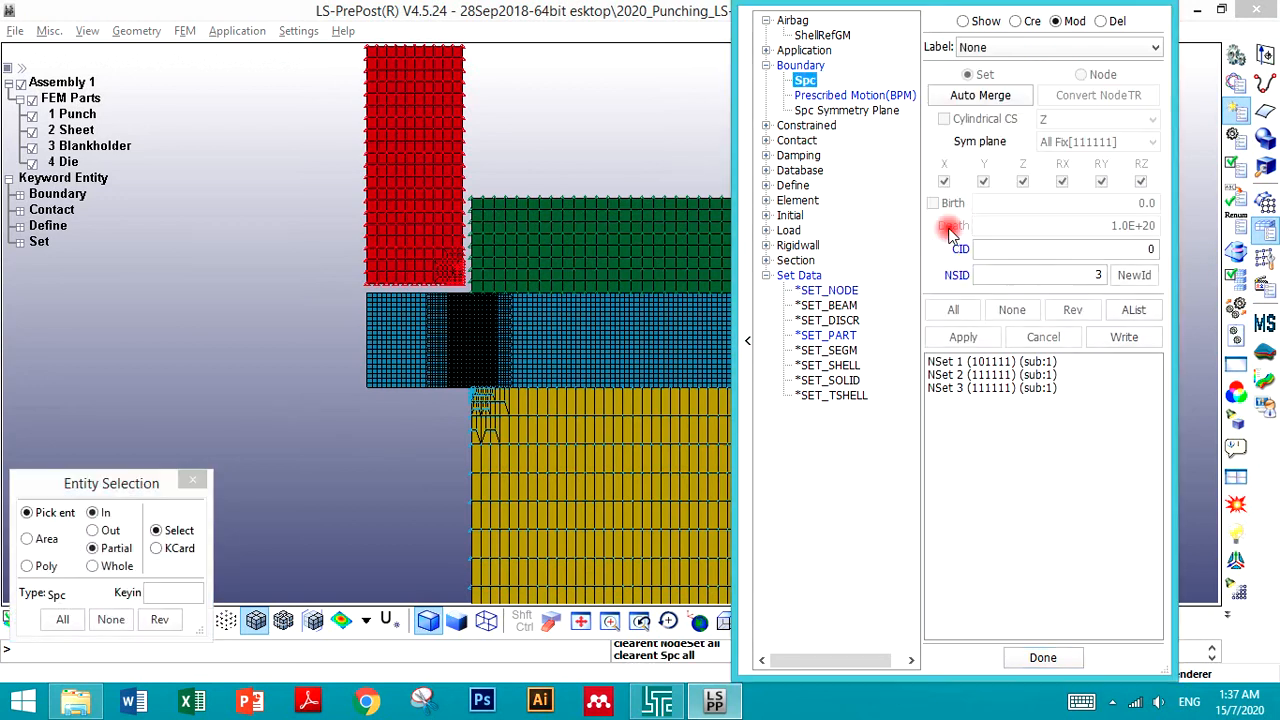
left_click(963, 21)
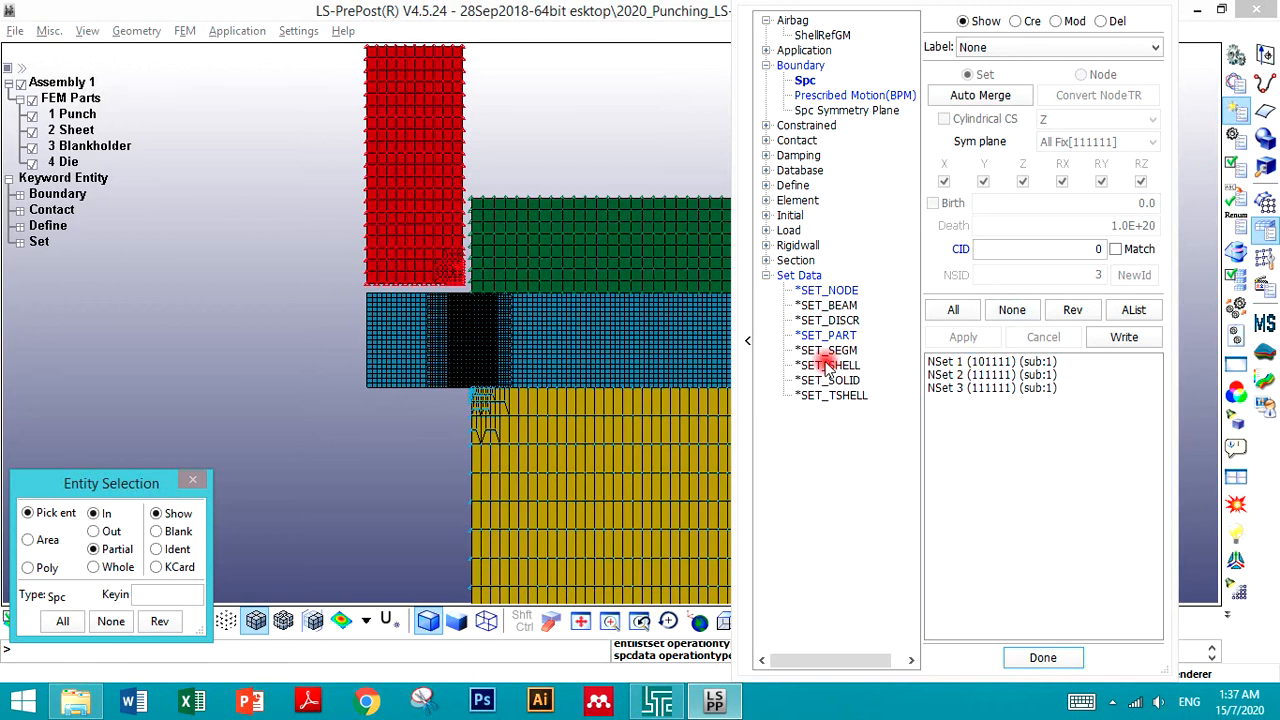
left_click(826, 290)
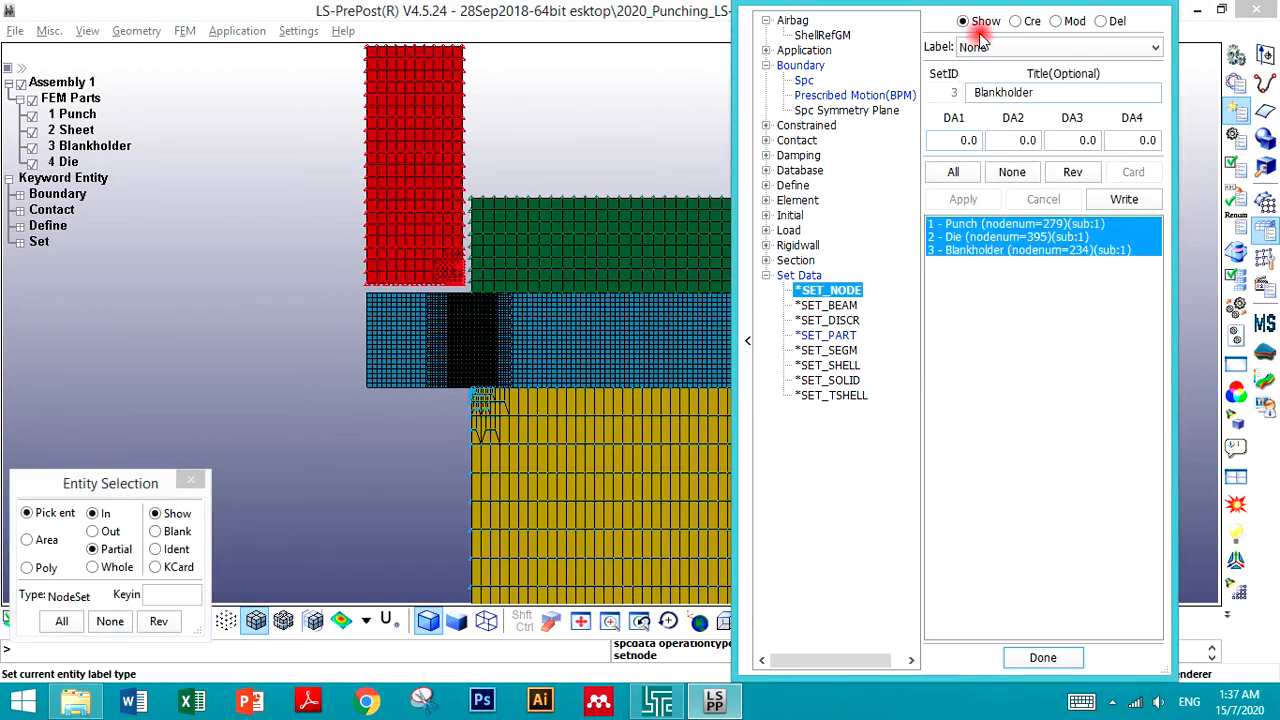
left_click(1010, 172)
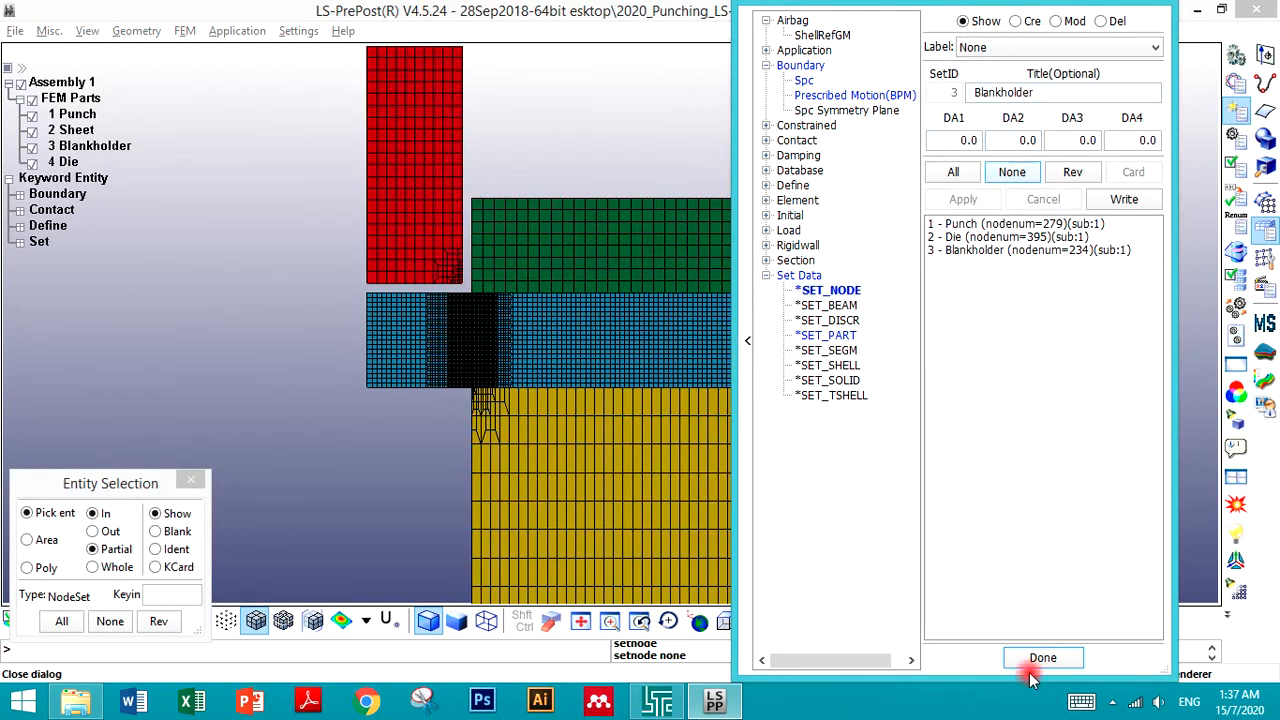
left_click(1042, 658)
- Save the keyword file once more
left_click(15, 31)
mouse_move(143, 140)
left_click(277, 141)
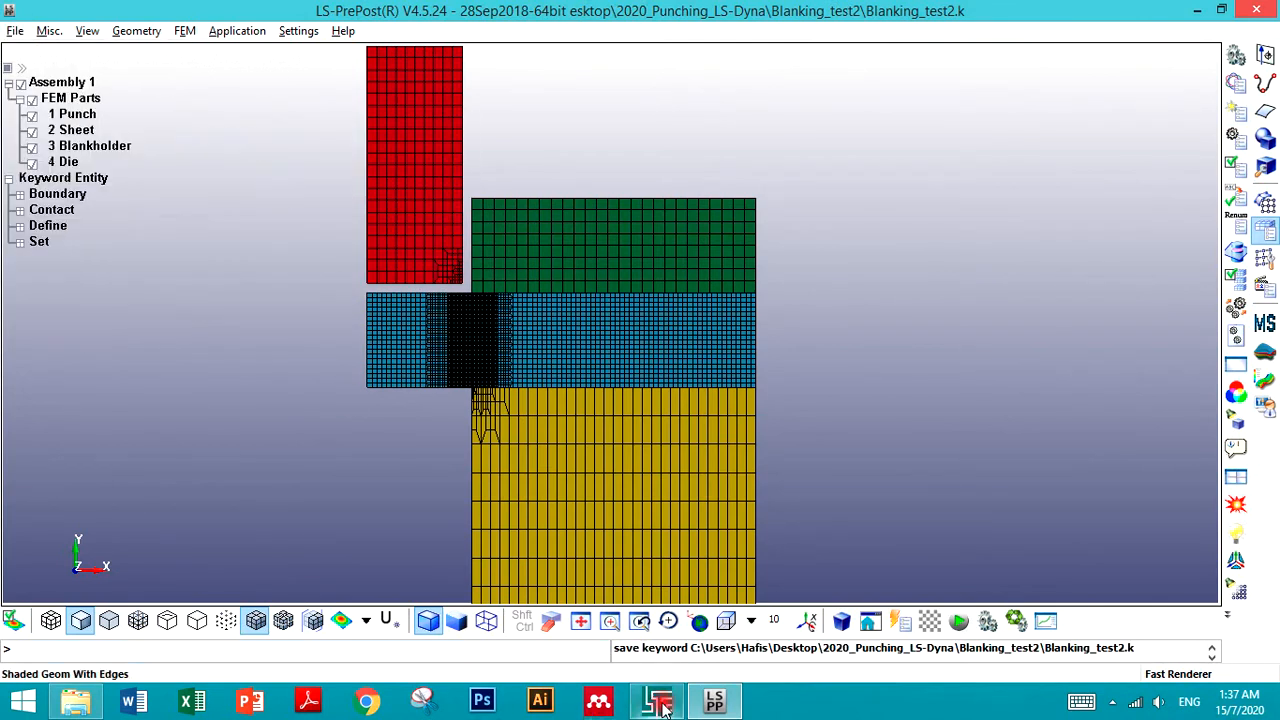
- Switch to the LS-DYNA Program Manager and start the solver on the keyword file in the Blanking_test2 folder
left_click(650, 704)
left_click(224, 90)
left_click(532, 166)
left_click(474, 129)
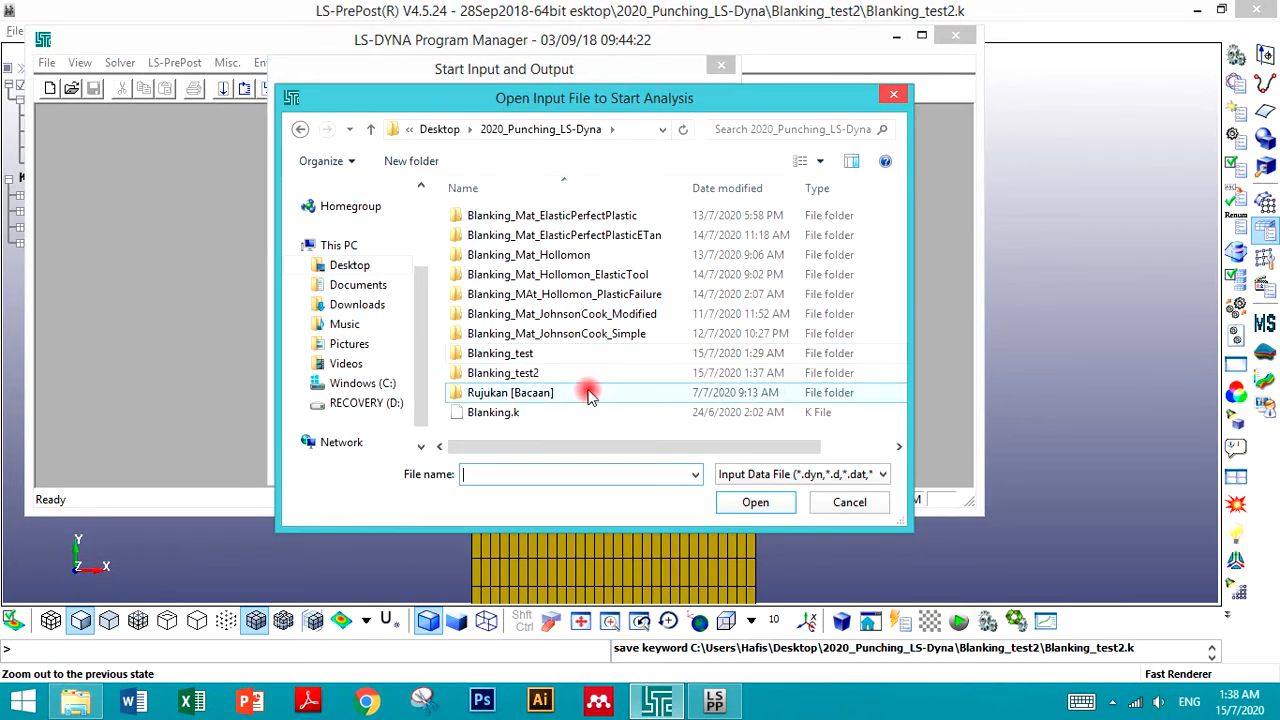
double_click(537, 375)
double_click(537, 212)
left_click(632, 128)
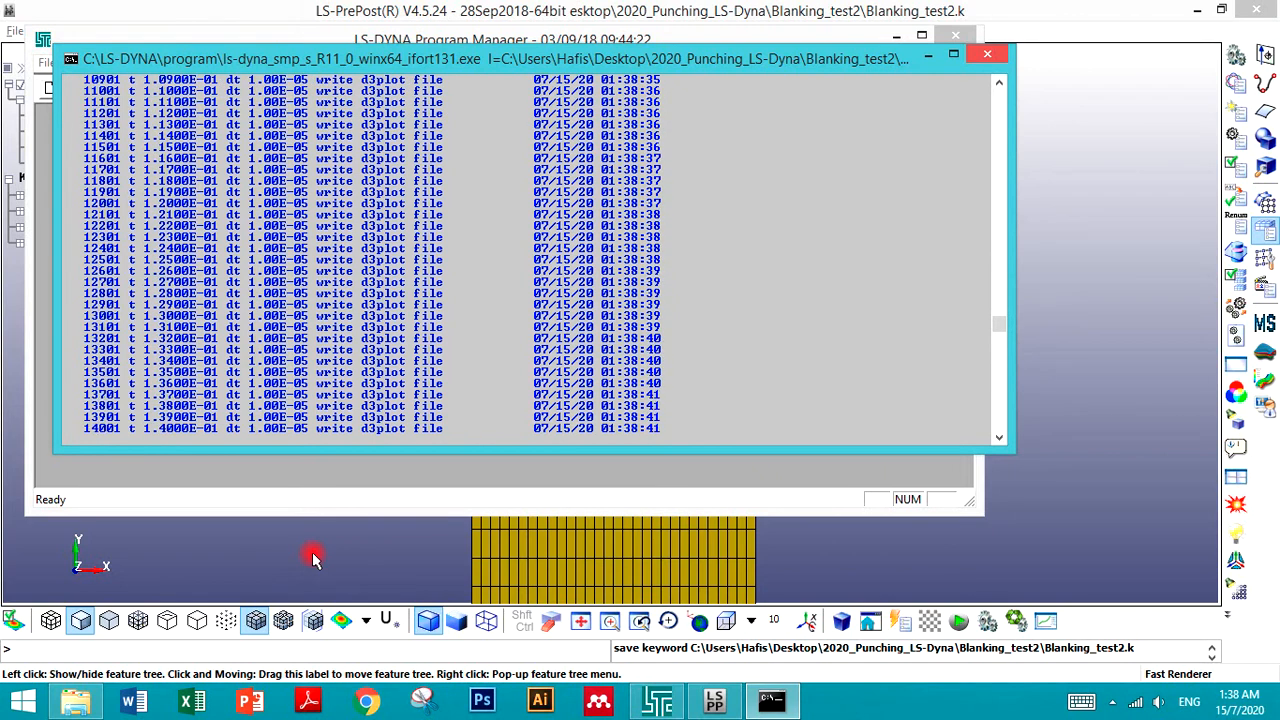
- Launch a new LS-PrePost session from the Program Manager while the solver runs
left_click(313, 558)
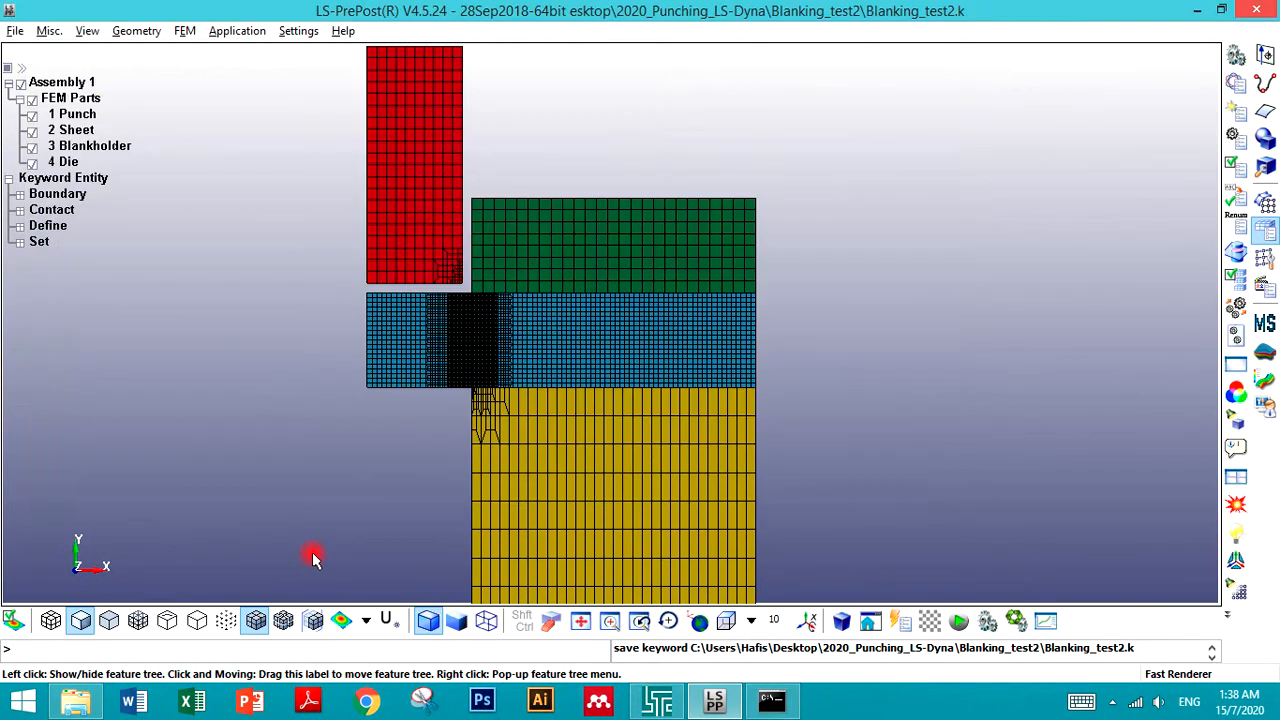
left_click(642, 692)
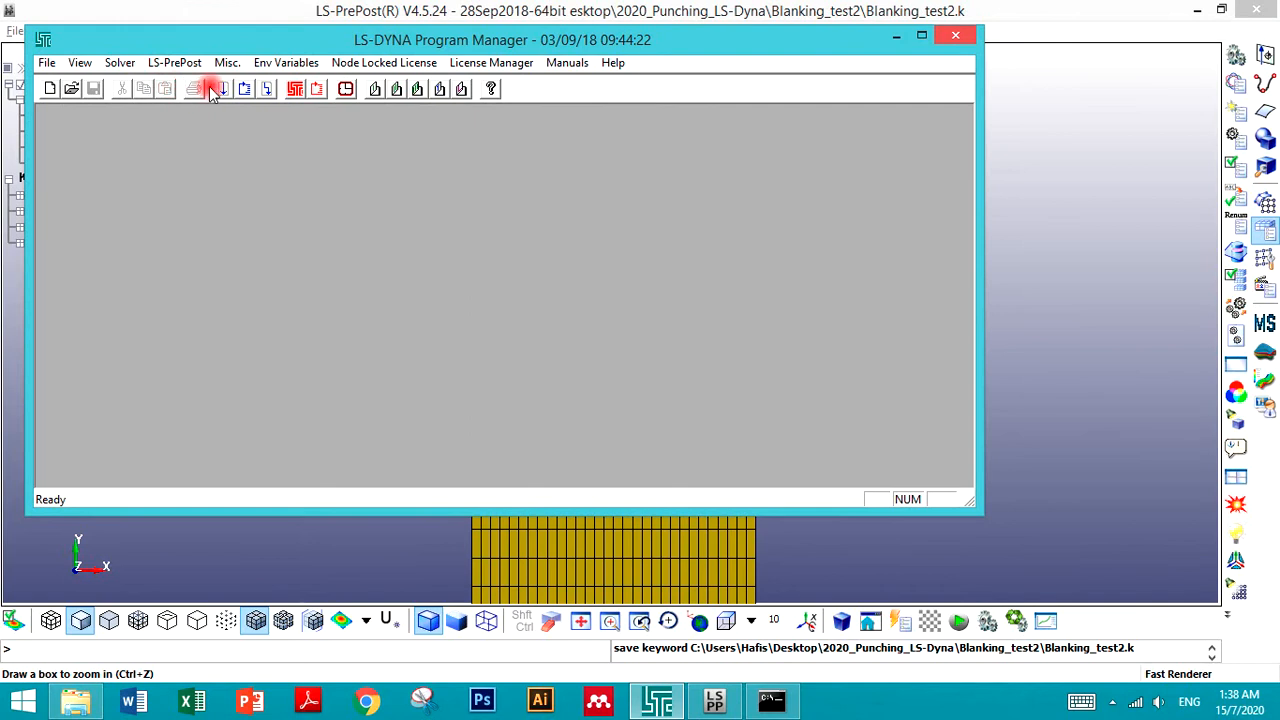
left_click(165, 63)
left_click(165, 86)
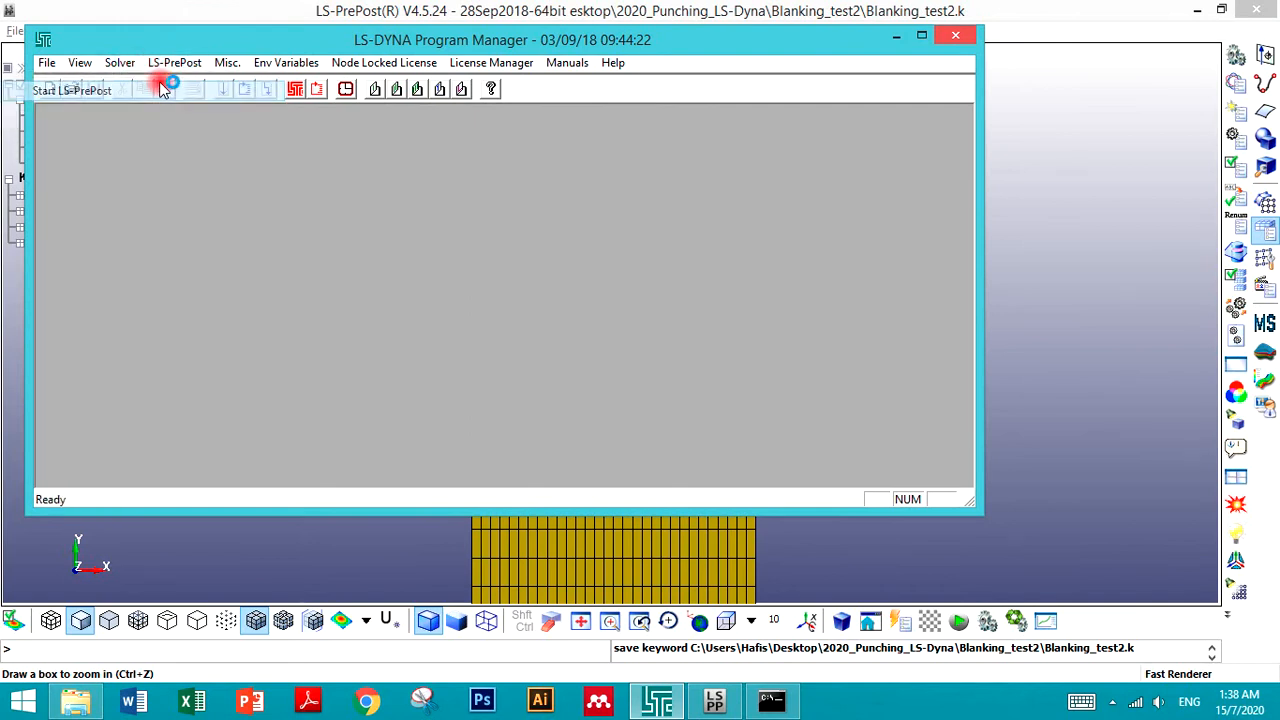
left_click(770, 702)
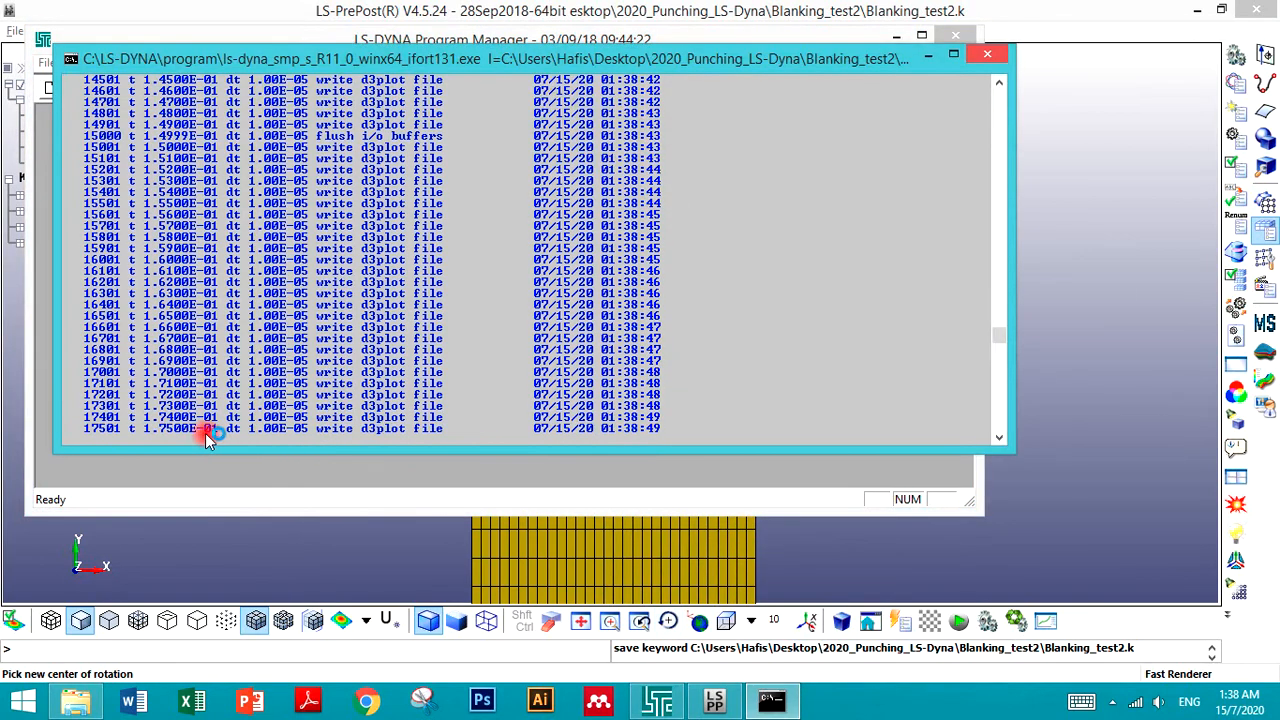
left_click(172, 478)
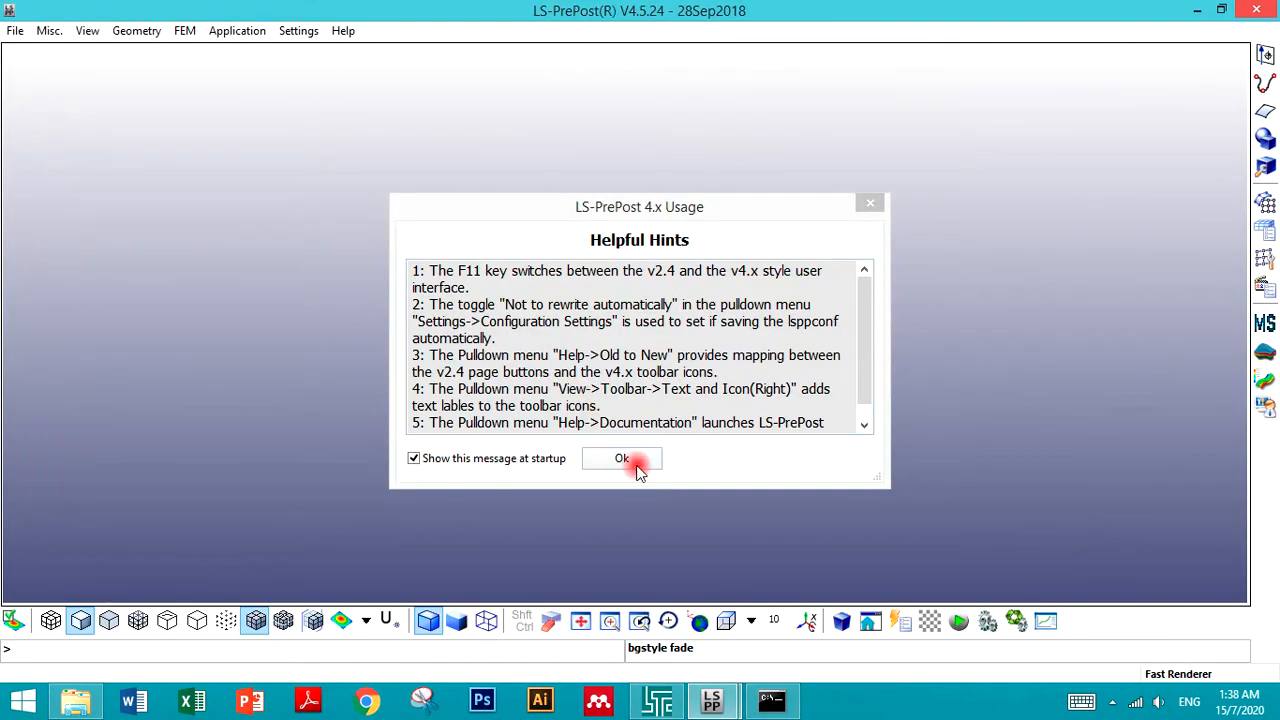
left_click(630, 462)
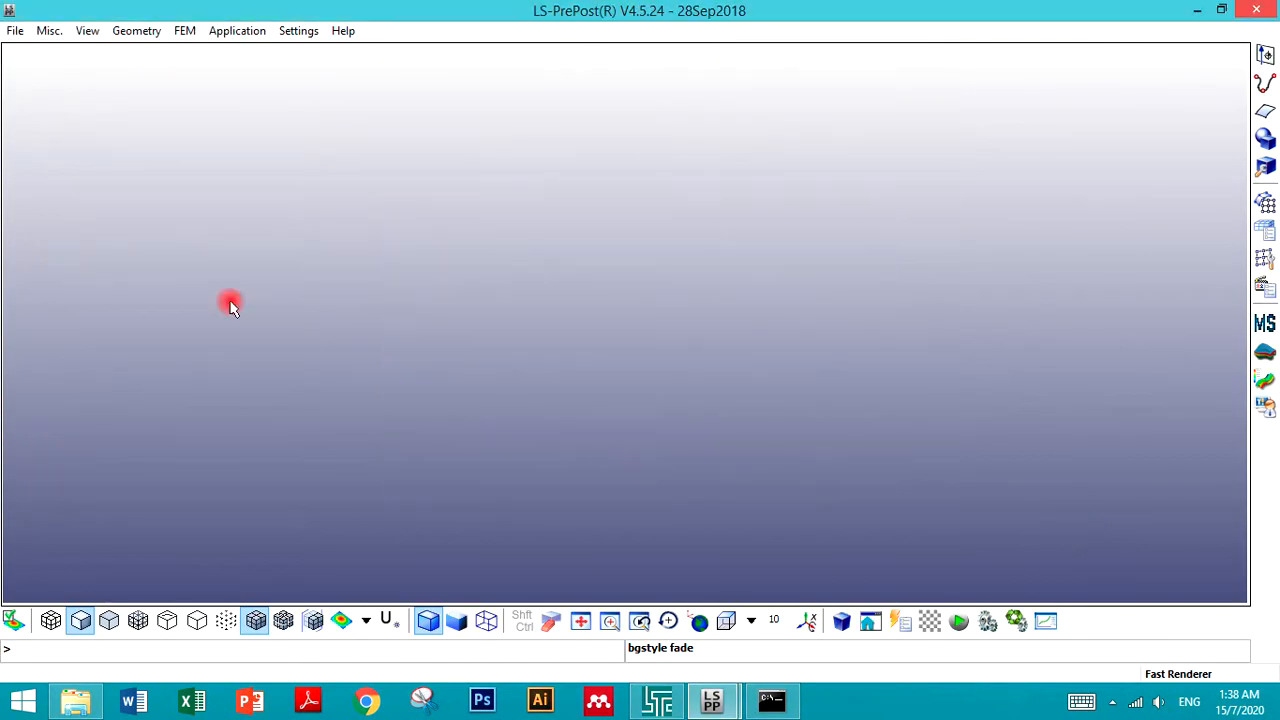
- Open the d3plot binary results file from the Blanking_test2 folder
left_click(14, 29)
mouse_move(82, 78)
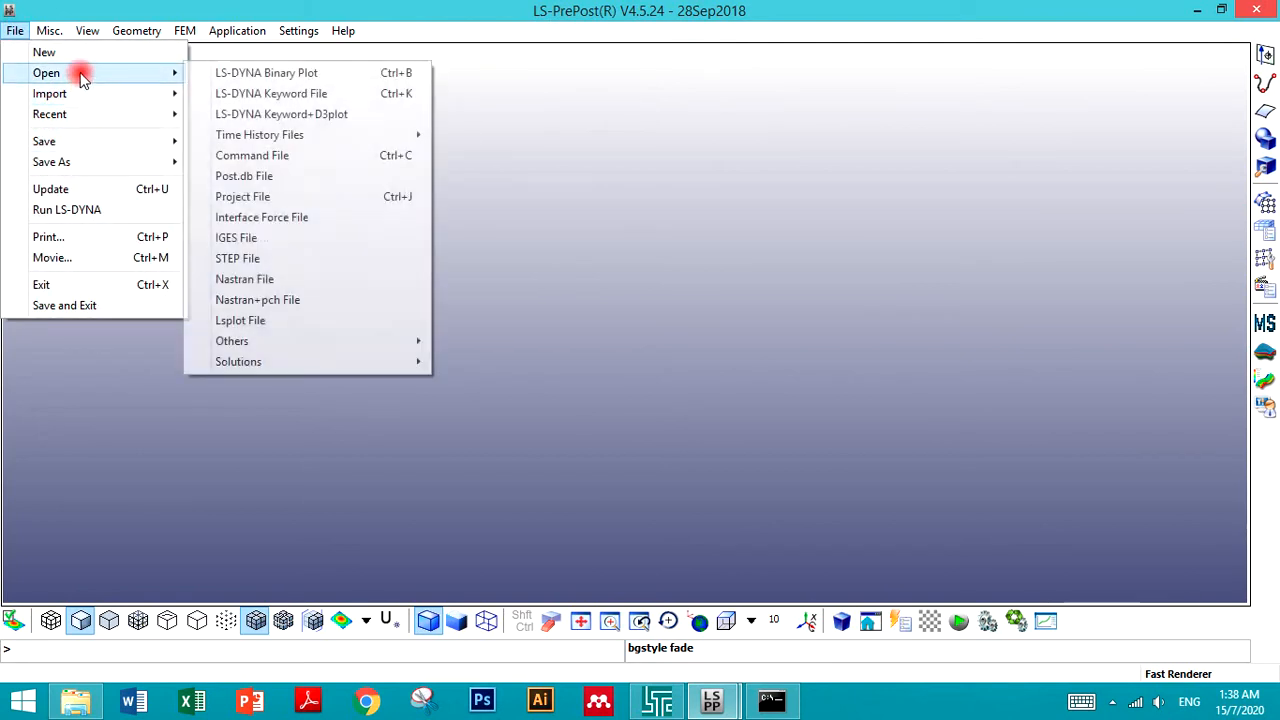
left_click(230, 73)
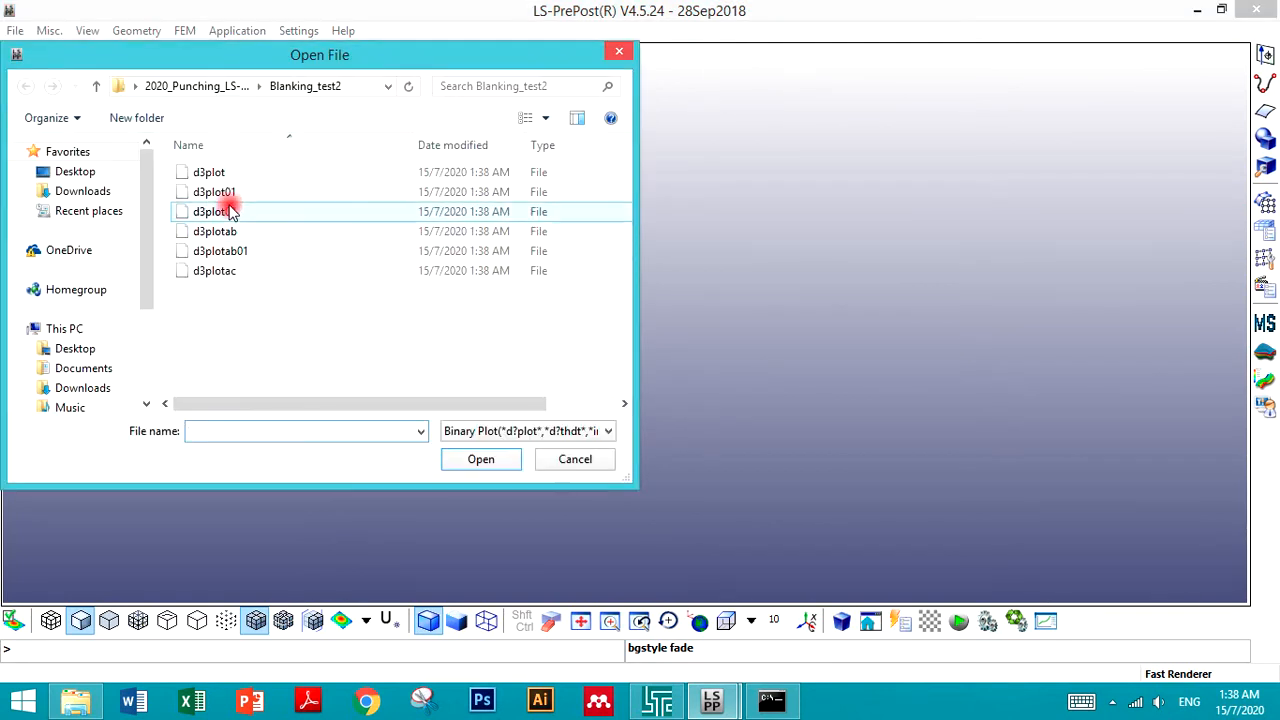
left_click(197, 87)
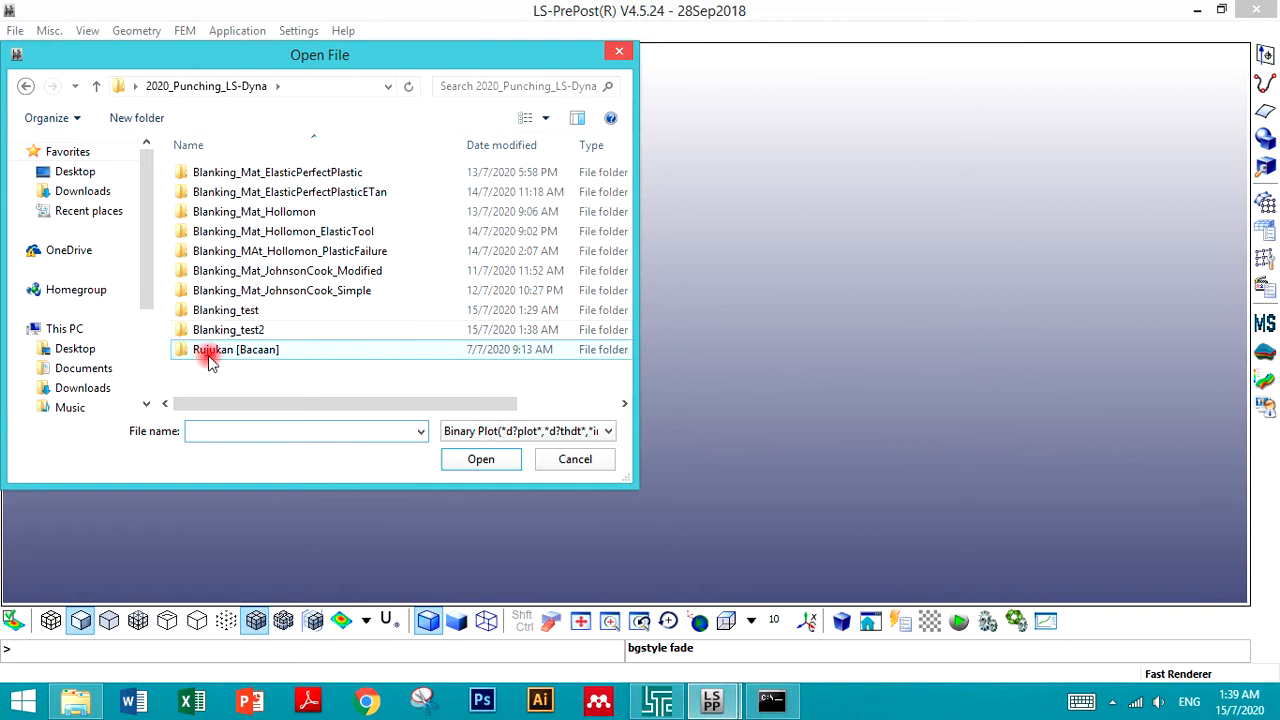
double_click(206, 330)
double_click(206, 171)
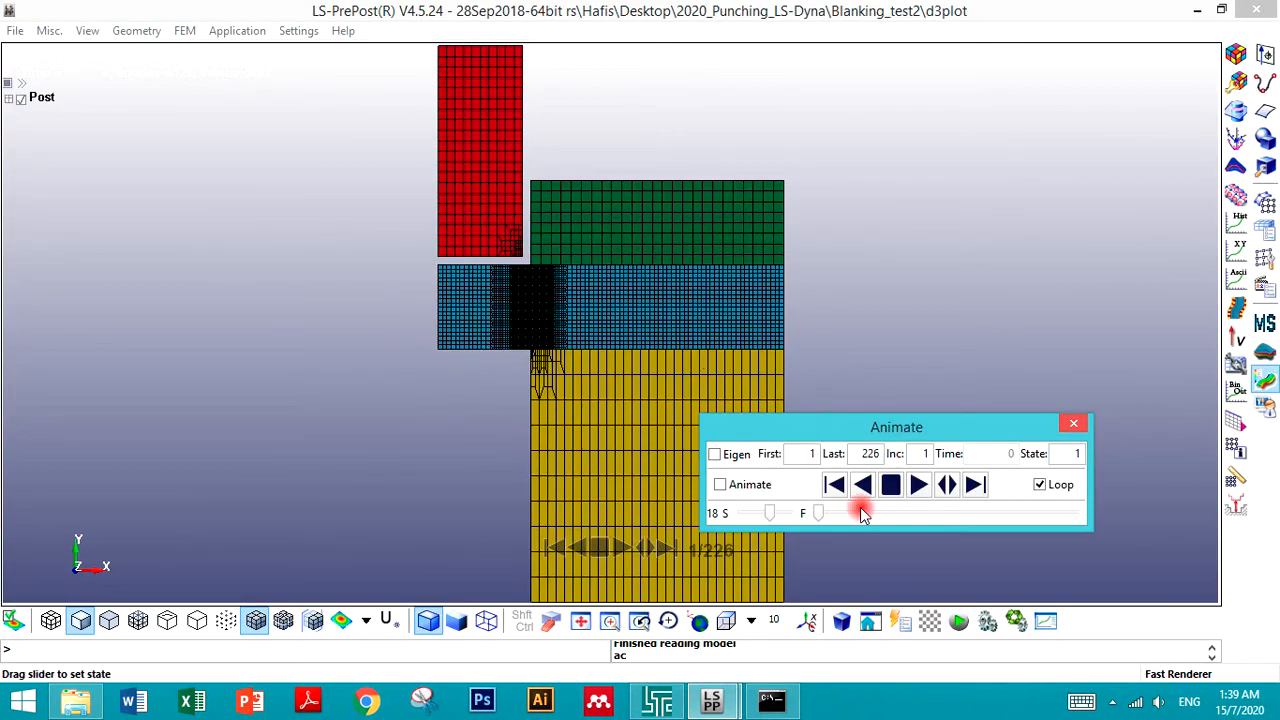
- Show an effective plastic strain fringe plot of the results
left_click(1232, 60)
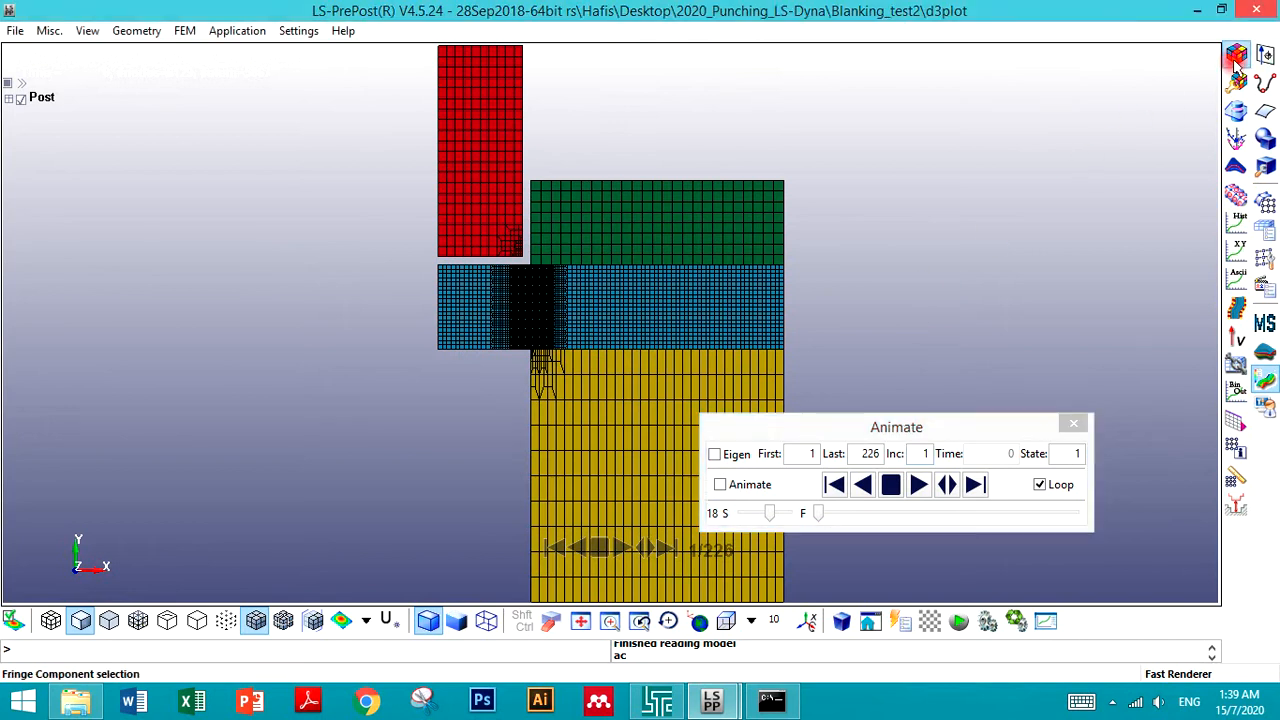
left_click(843, 122)
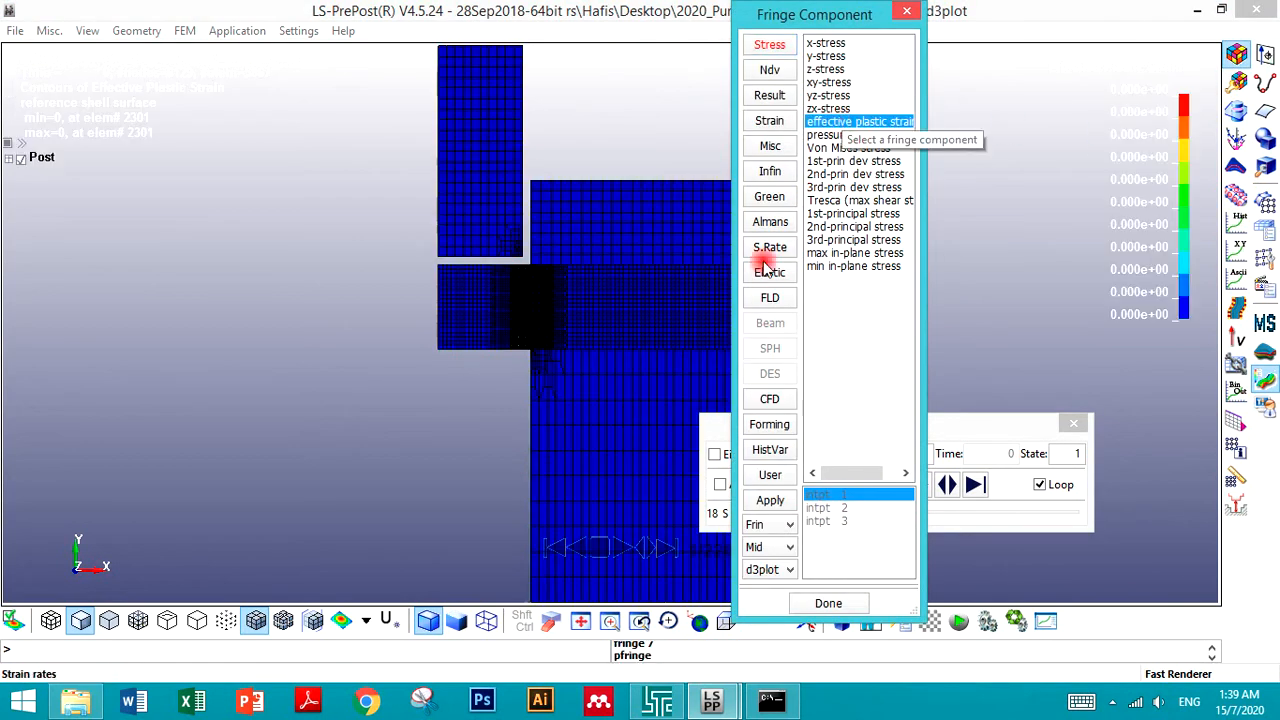
left_click(826, 603)
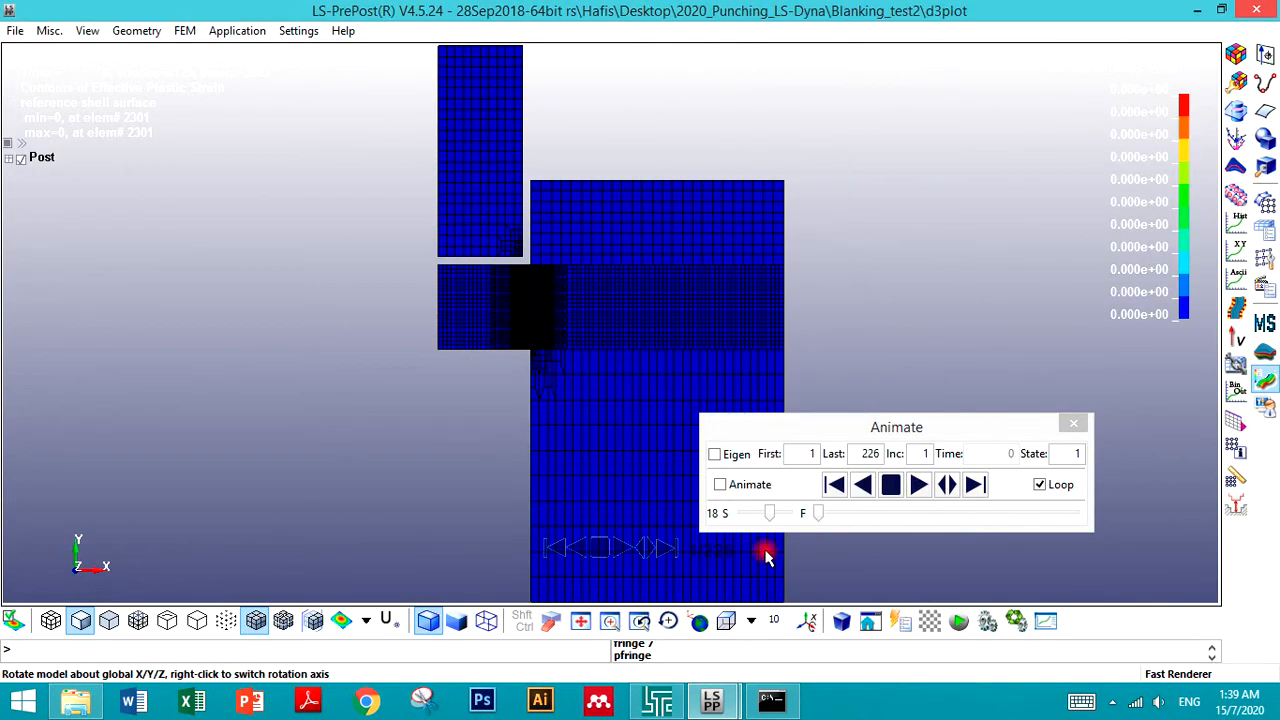
scroll(480, 288, "up", 2)
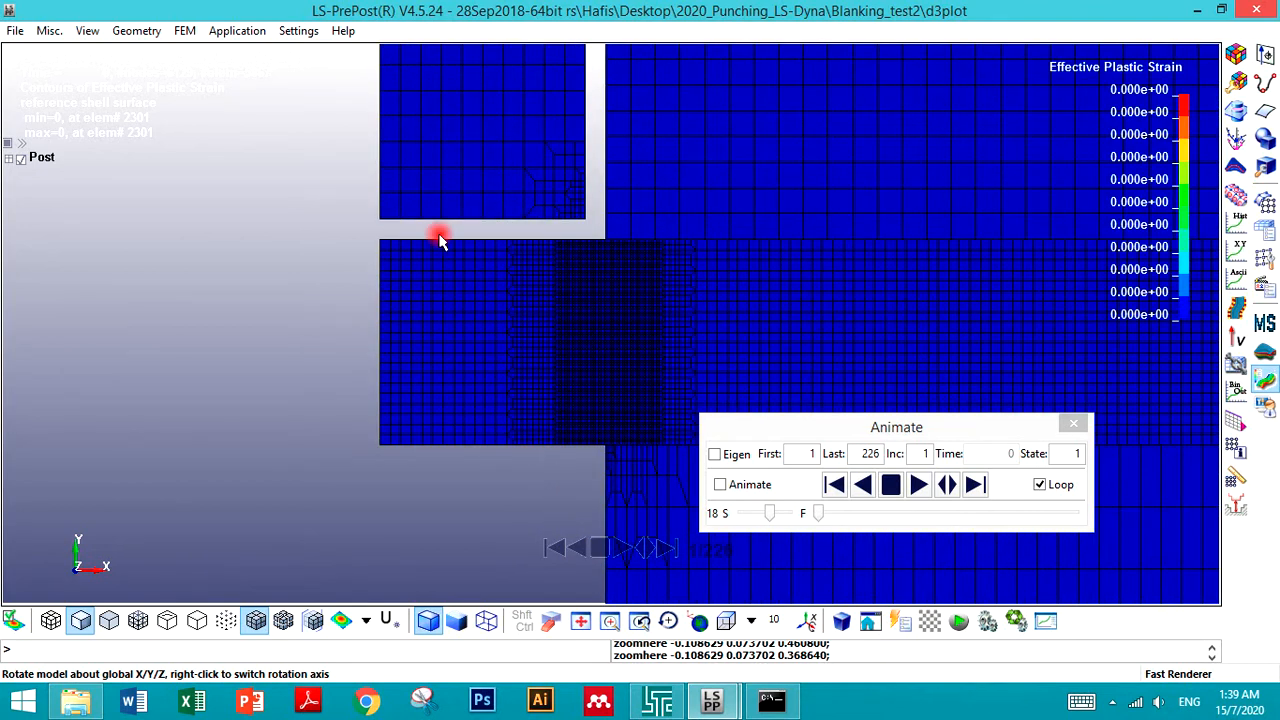
- Play the strain animation and zoom into the punch–sheet shearing zone to examine how plastic strain develops
scroll(457, 292, "down", 1)
scroll(530, 345, "up", 1)
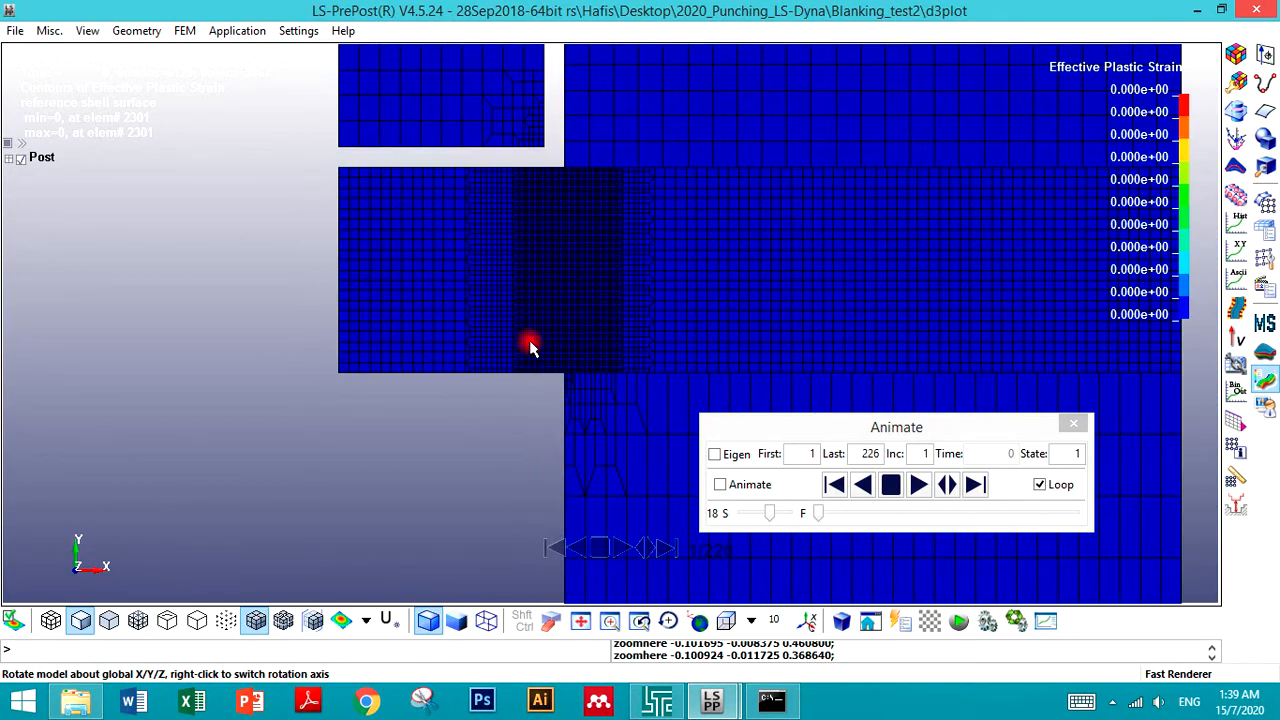
left_click(921, 486)
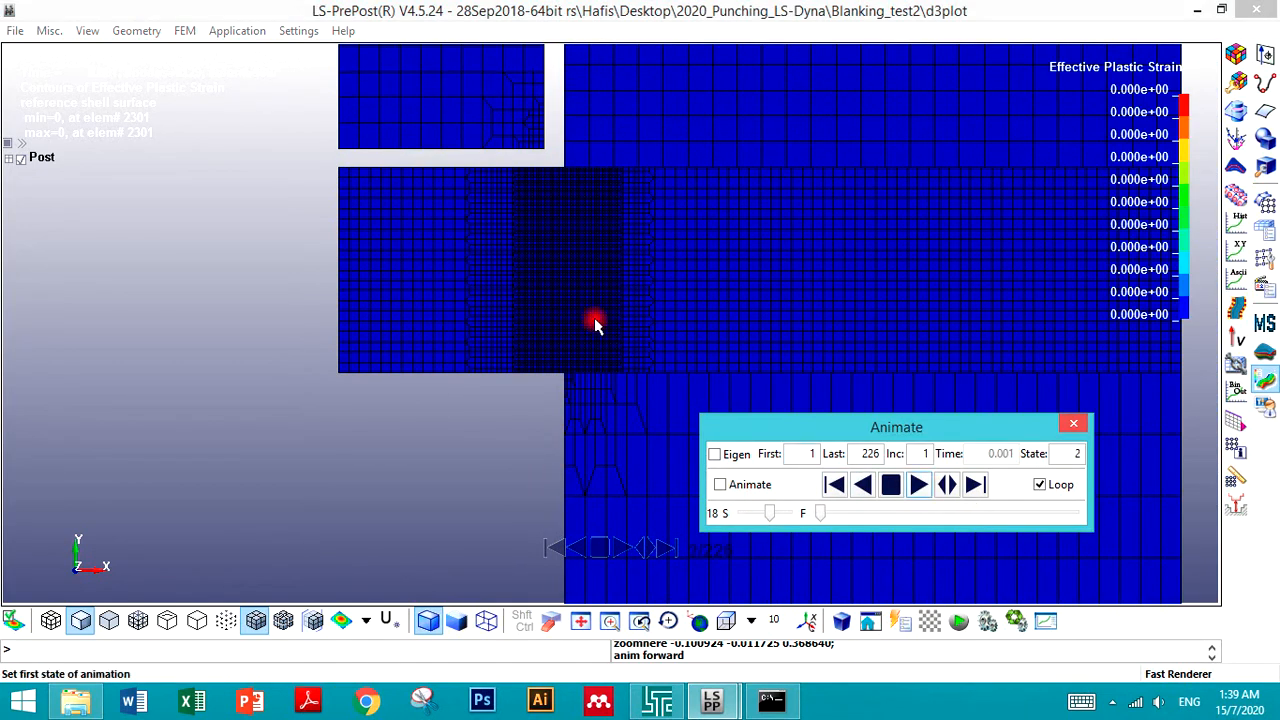
left_click(579, 179)
scroll(601, 210, "up", 2)
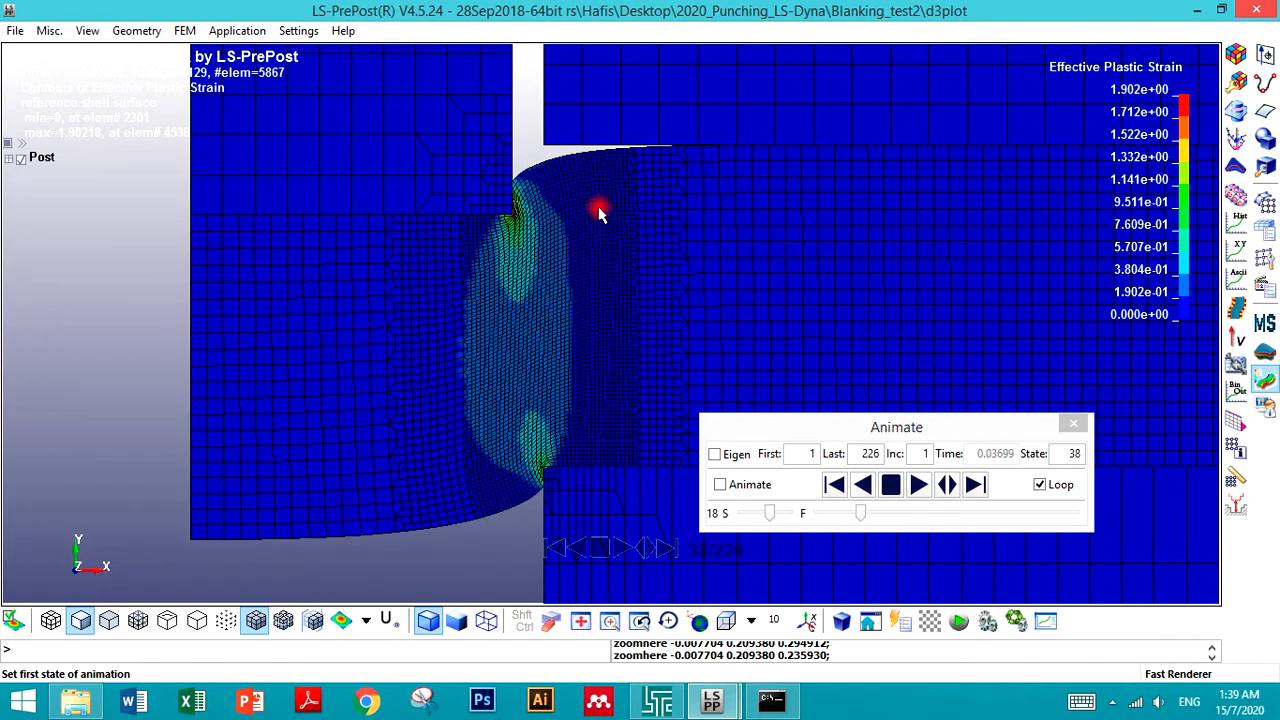
scroll(543, 236, "up", 2)
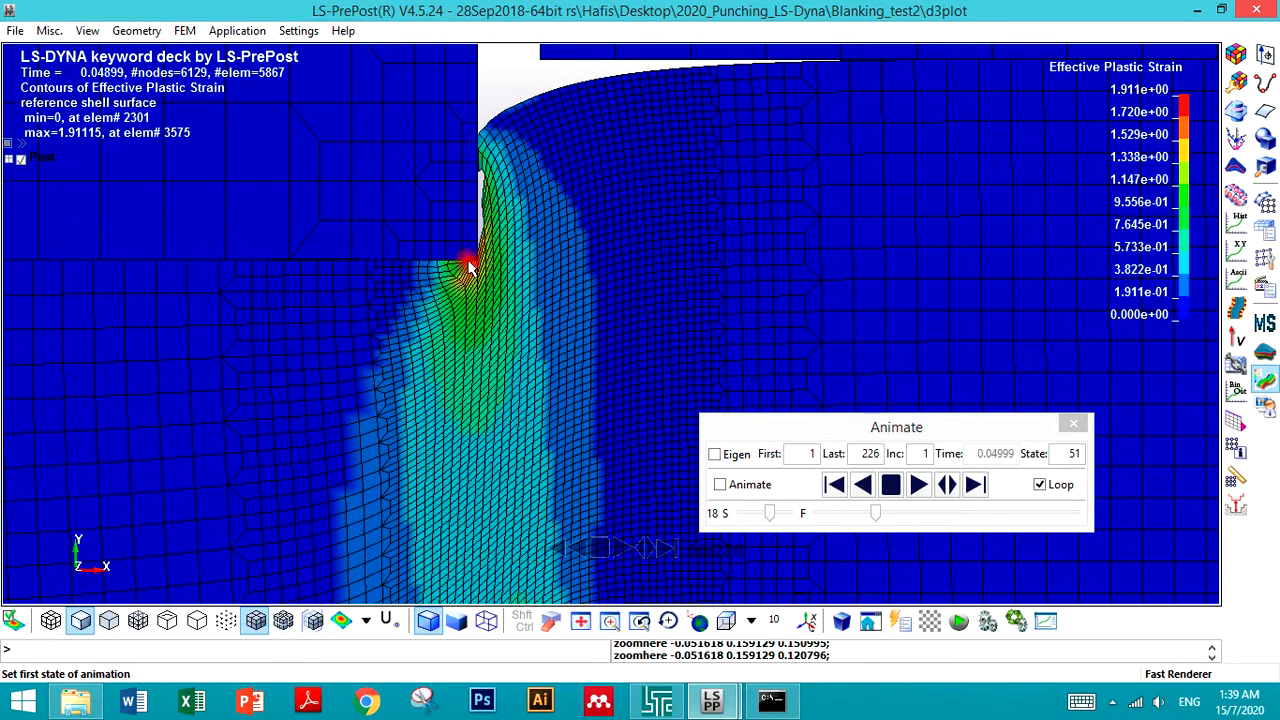
scroll(490, 280, "up", 3)
scroll(407, 314, "up", 4)
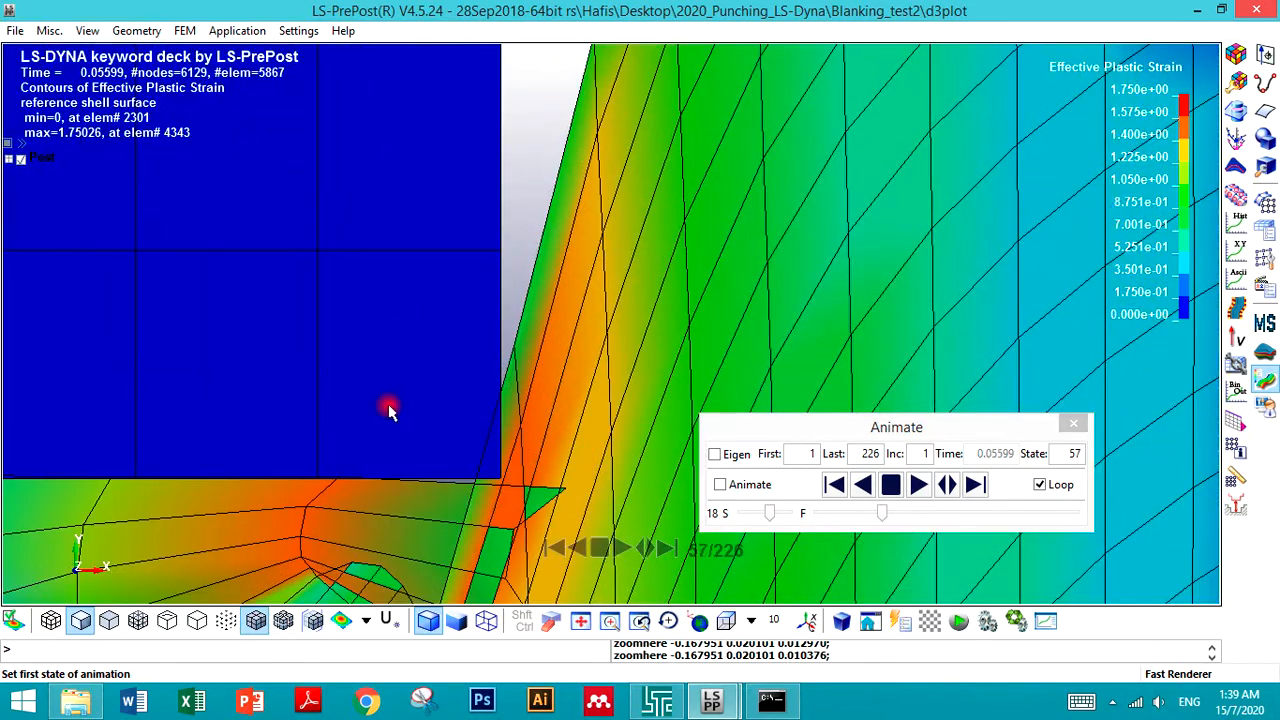
scroll(404, 333, "down", 4)
scroll(404, 335, "down", 5)
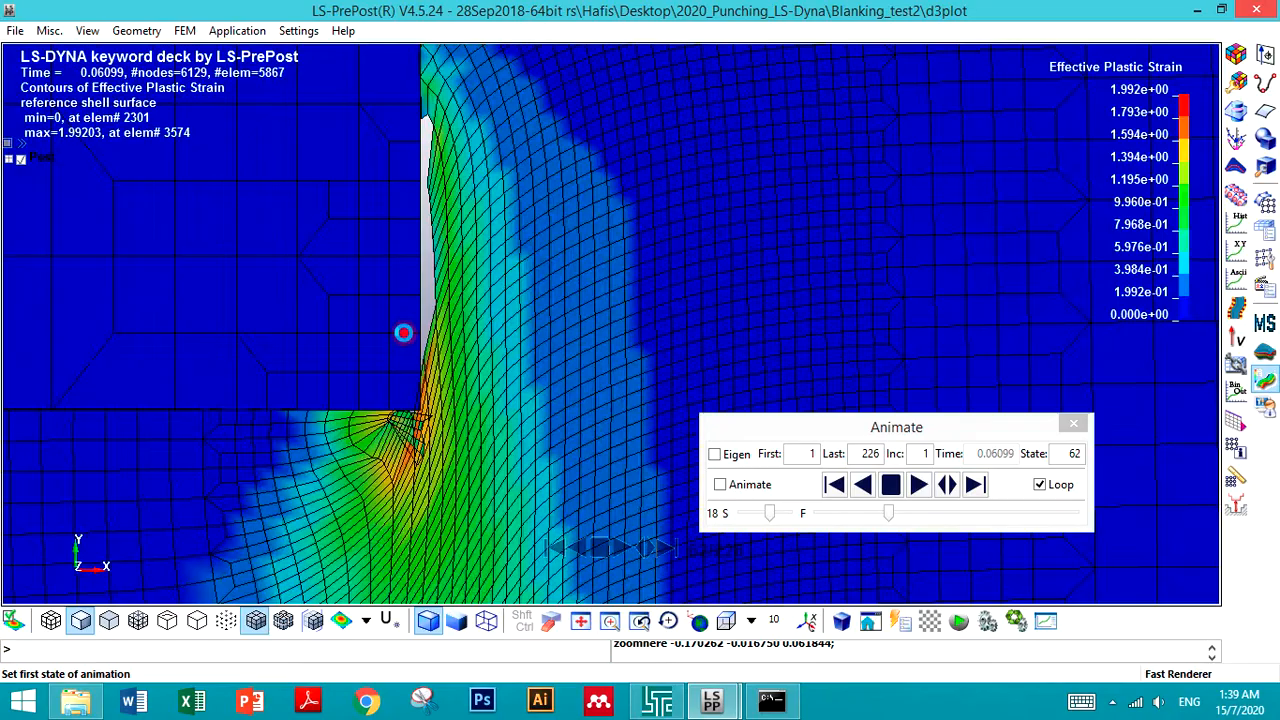
scroll(422, 458, "up", 4)
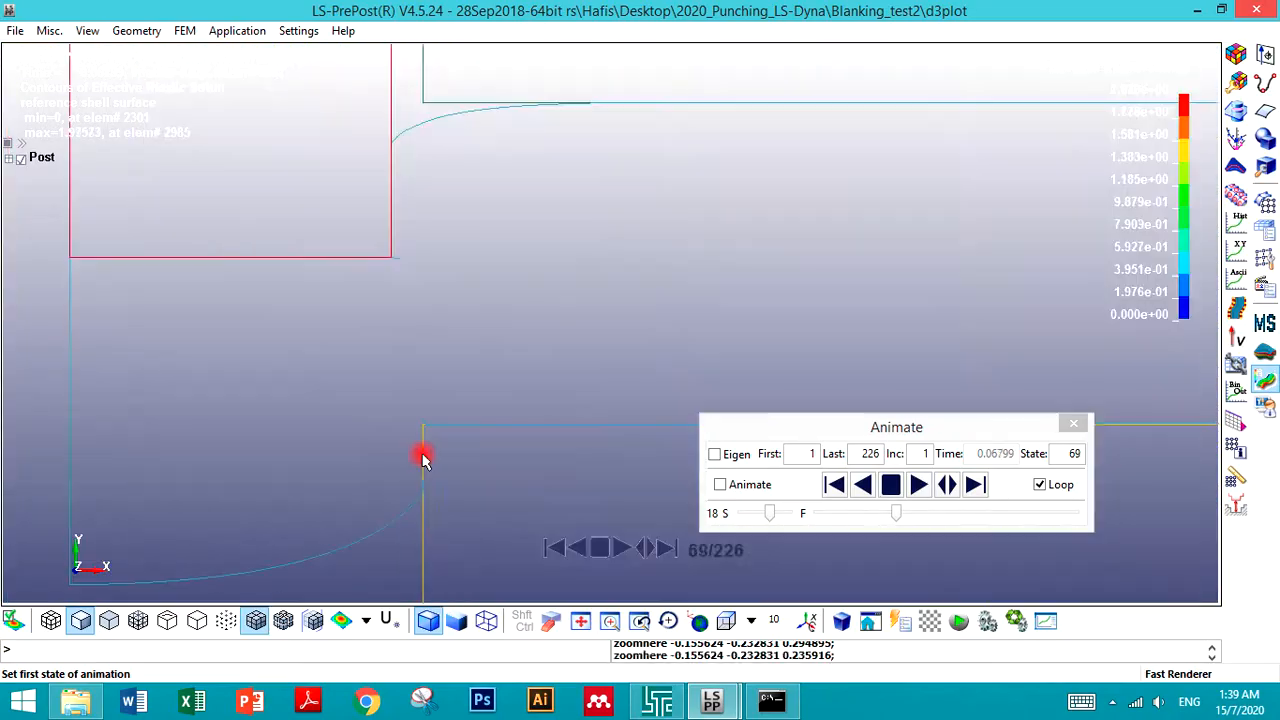
scroll(423, 410, "down", 3)
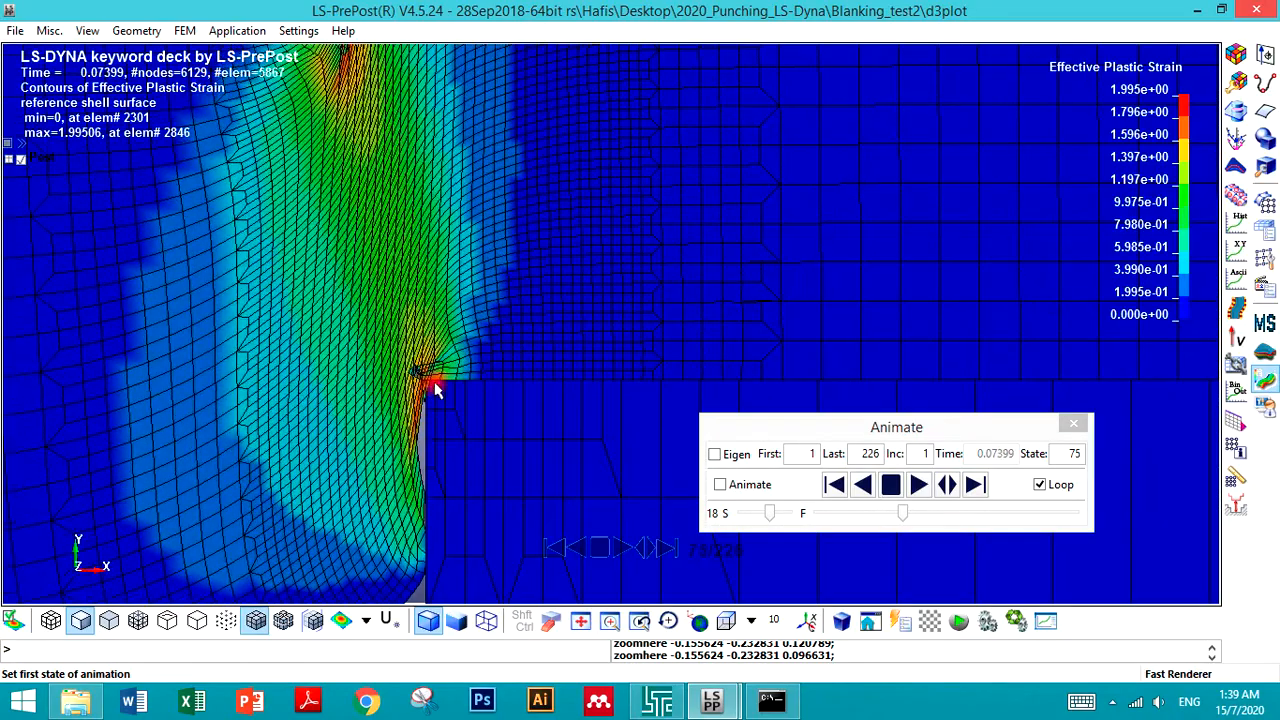
scroll(433, 408, "down", 2)
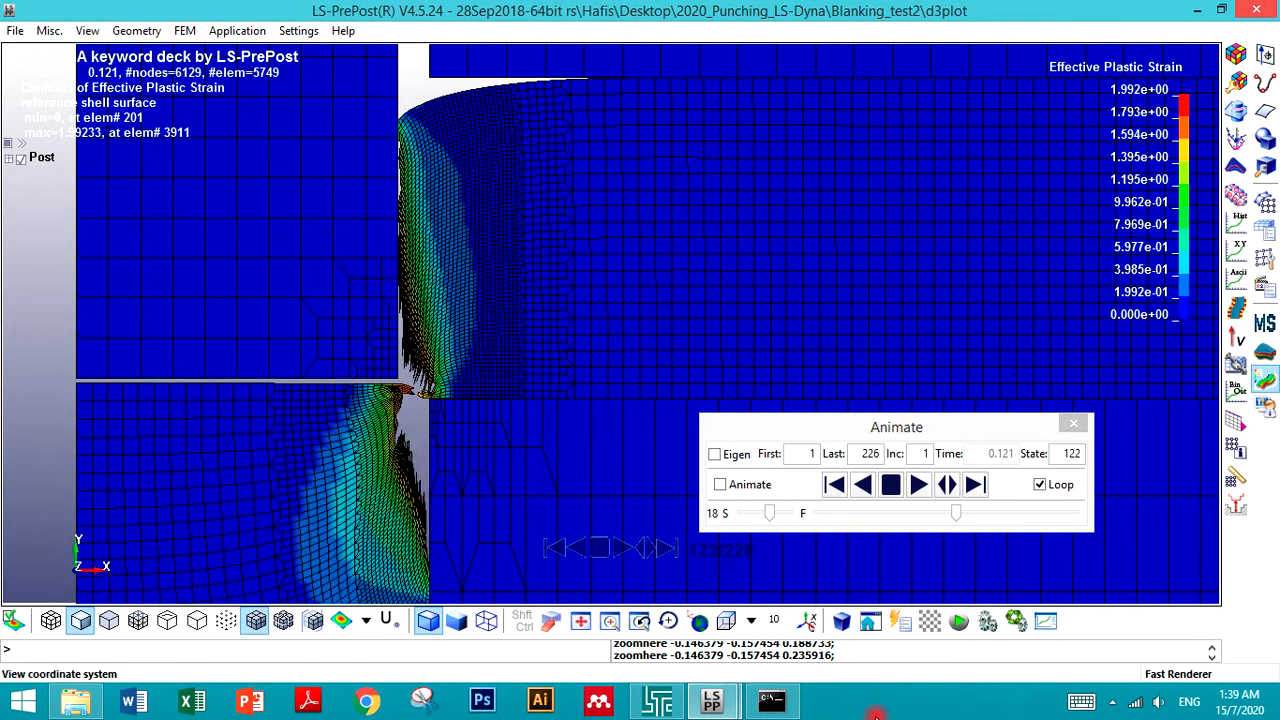
- Check the solver console's termination summary, close it, and keep examining the animated cut zone
left_click(771, 702)
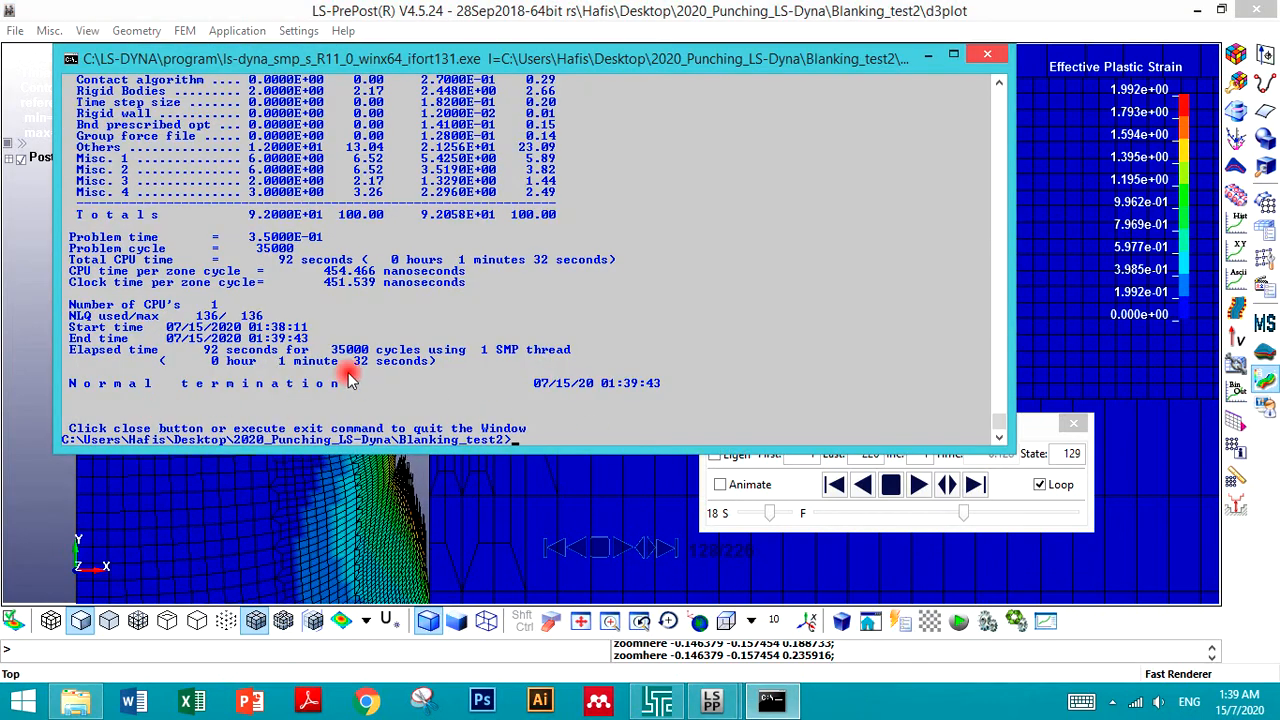
left_click(978, 55)
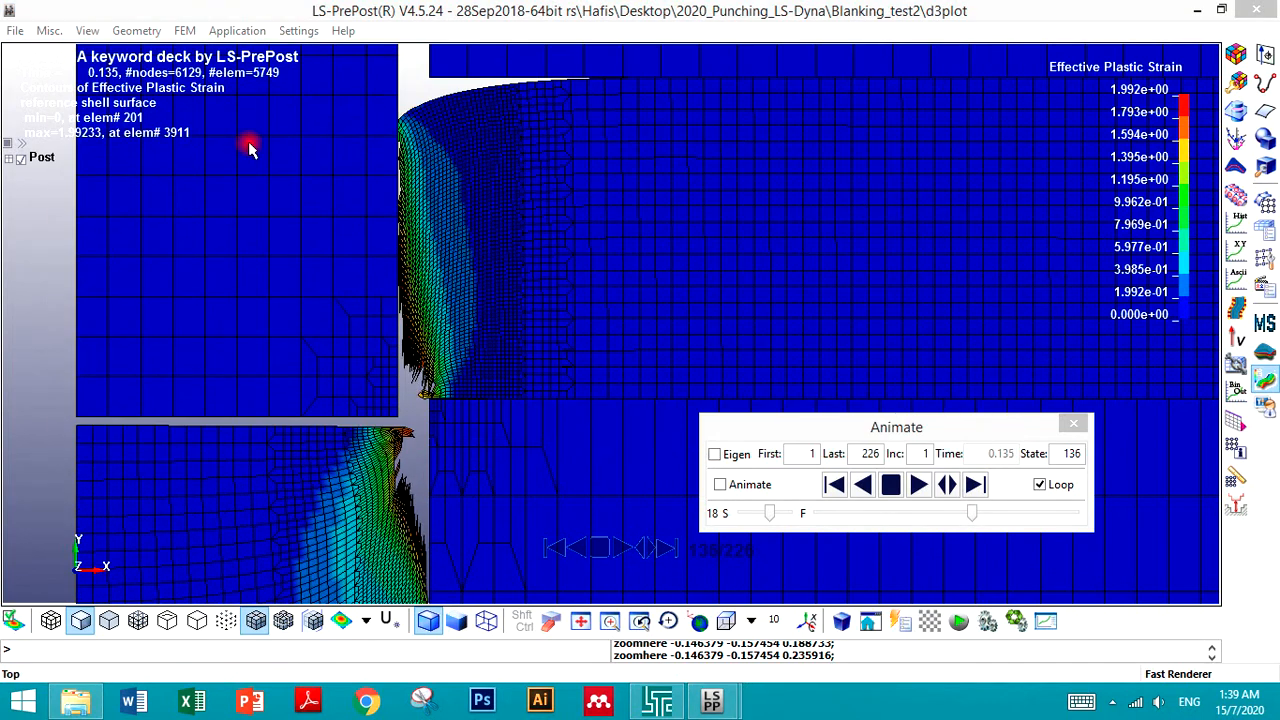
left_click(15, 30)
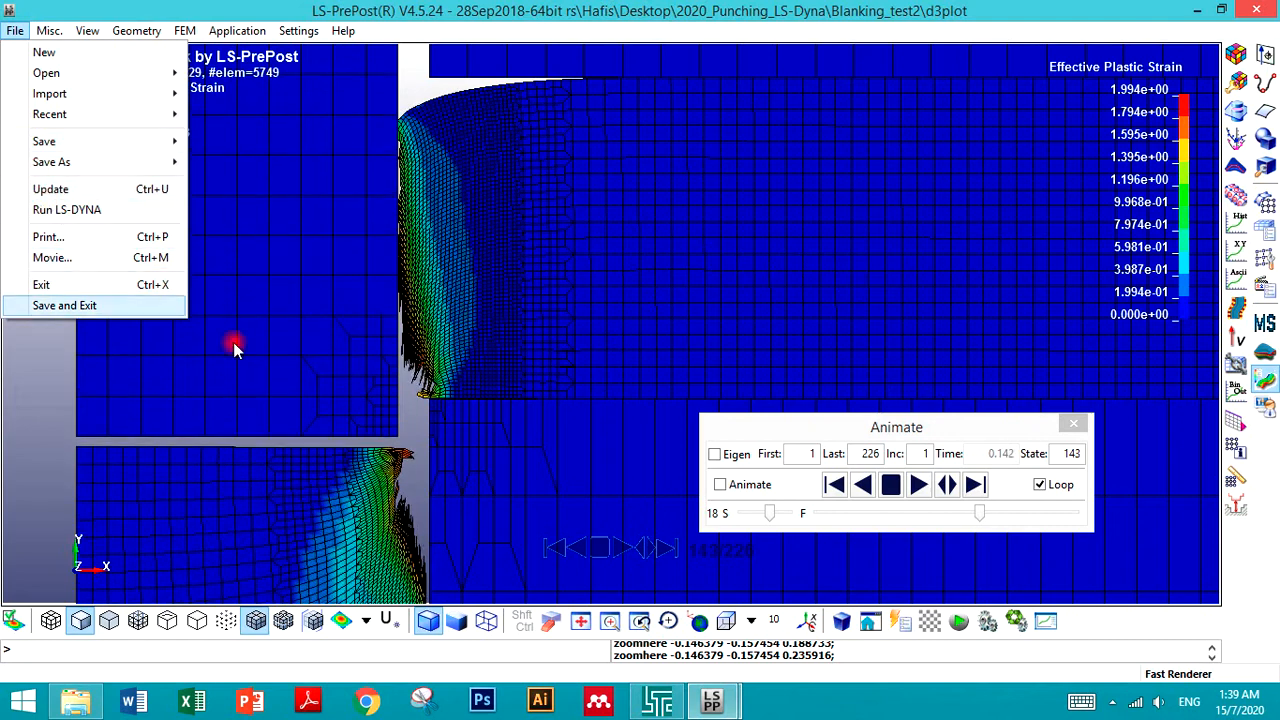
left_click(406, 389)
scroll(528, 398, "down", 3)
scroll(445, 372, "up", 5)
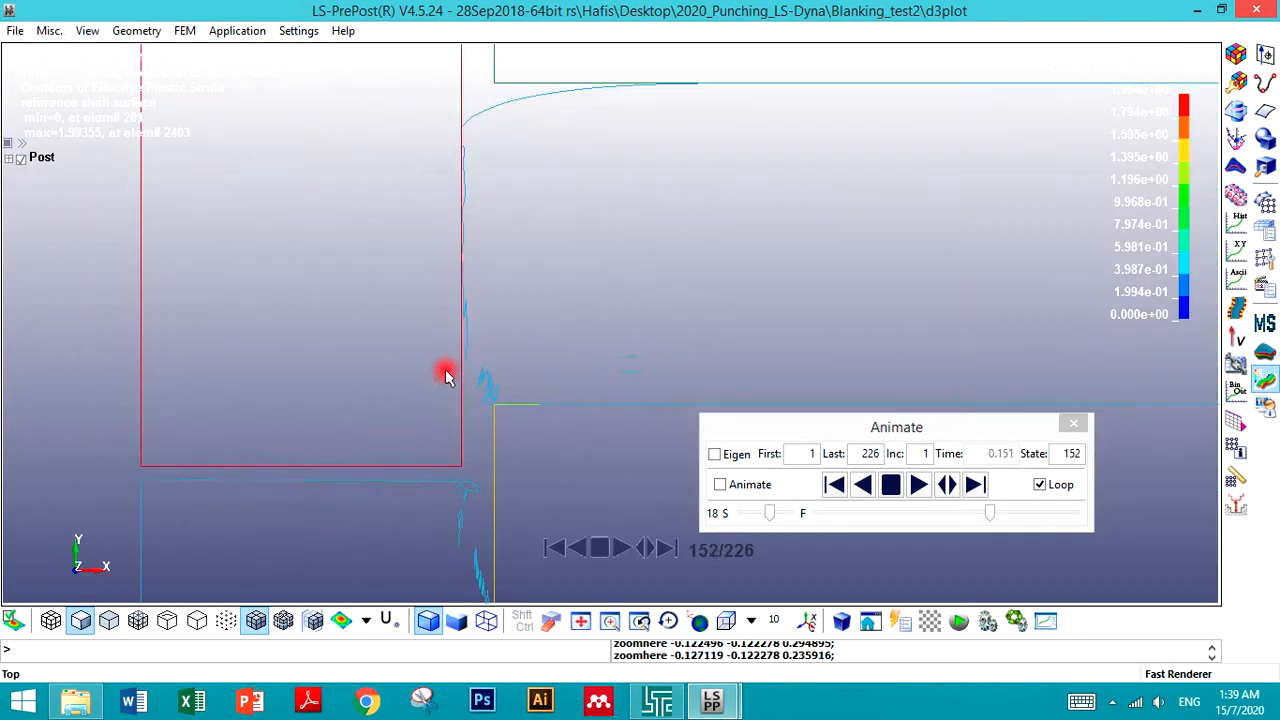
scroll(446, 373, "down", 5)
scroll(386, 332, "down", 2)
scroll(386, 473, "up", 2)
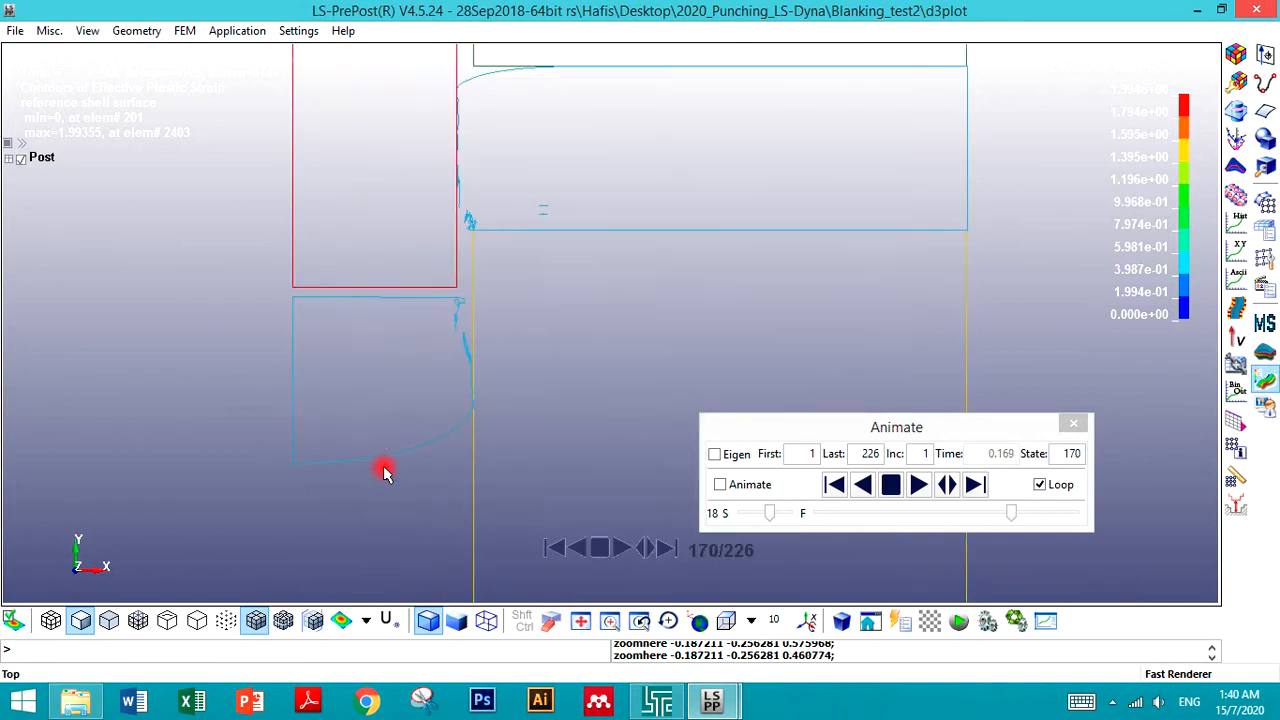
scroll(467, 475, "down", 1)
scroll(467, 475, "up", 1)
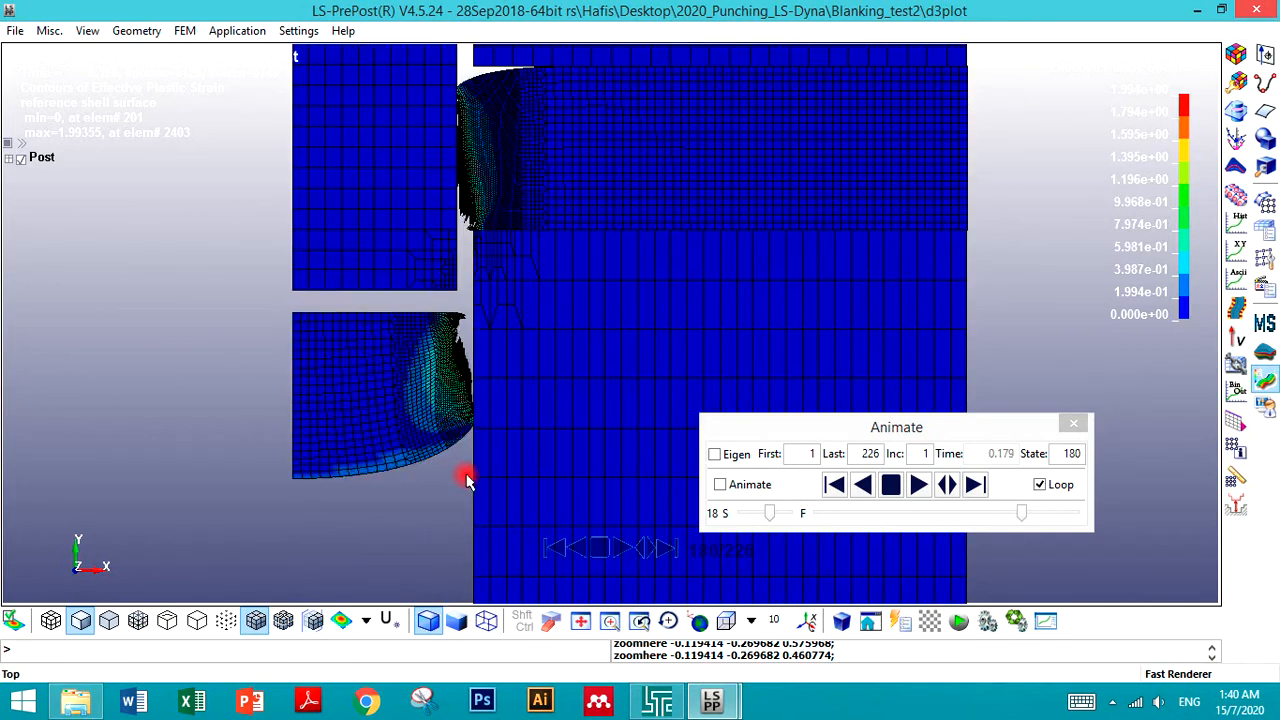
- Record the animation as a WMV movie named movie_000 in the Blanking_test2 folder
left_click(15, 30)
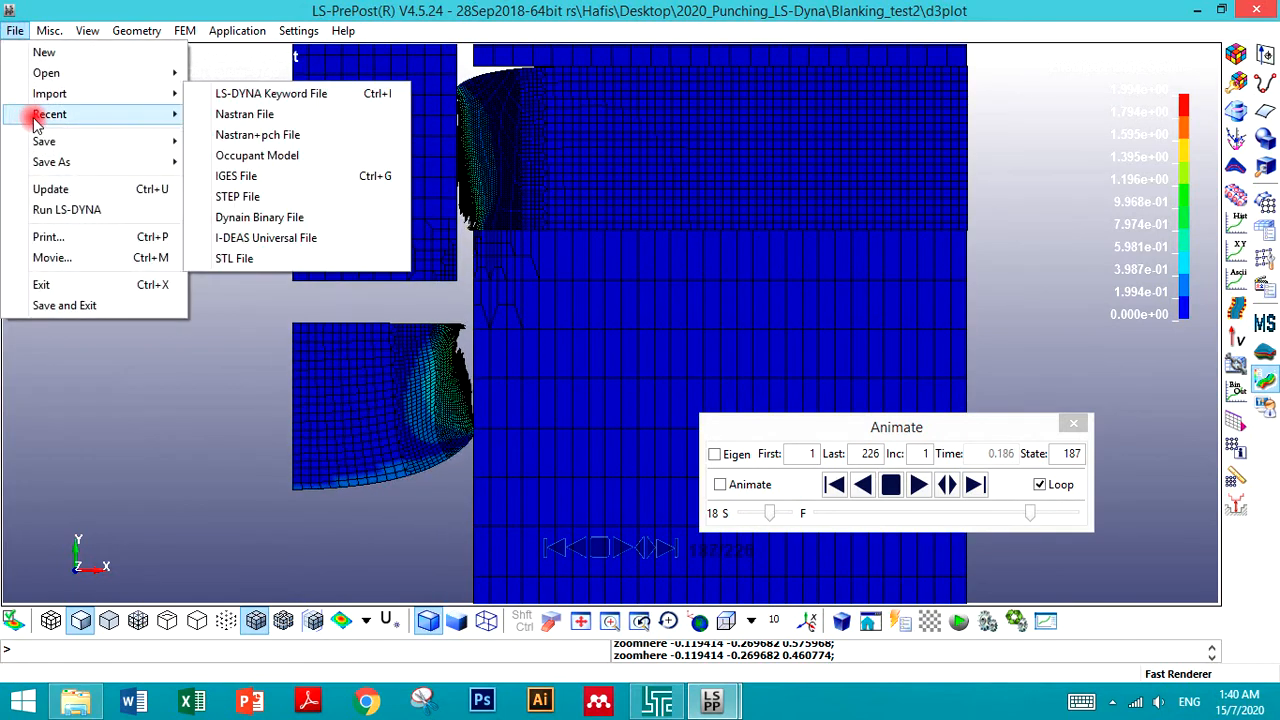
left_click(47, 257)
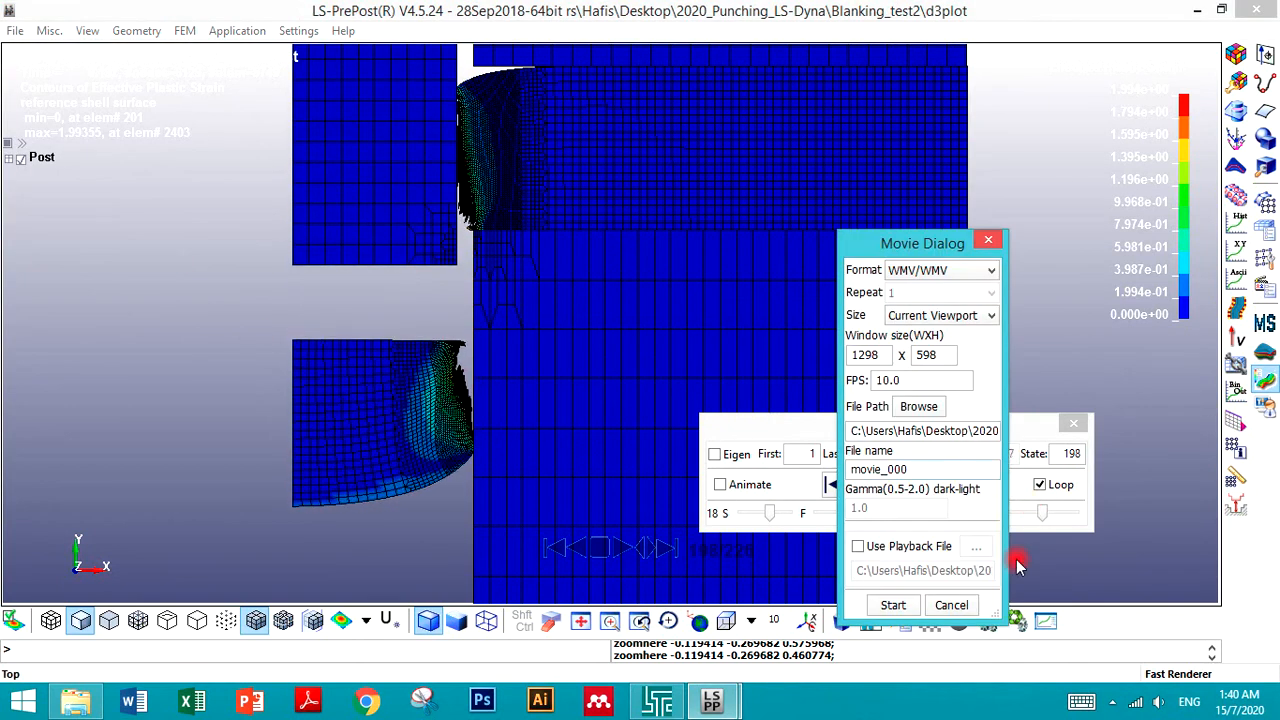
left_click(889, 605)
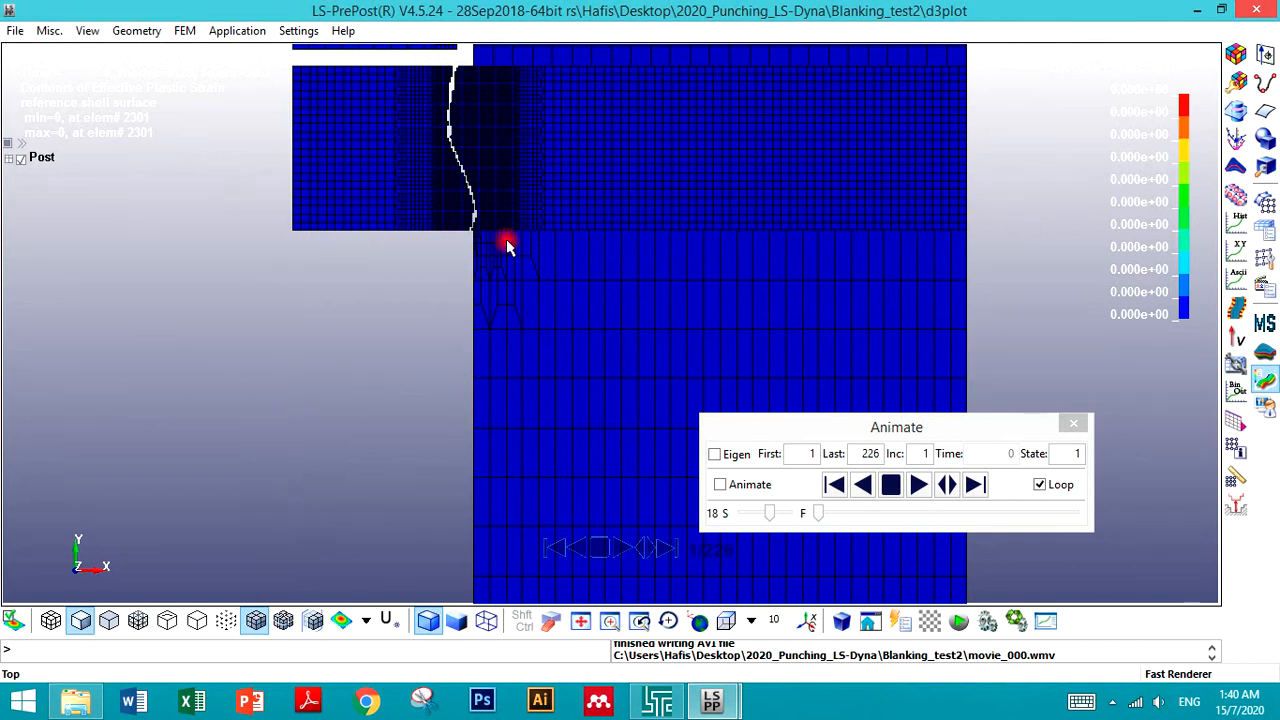
- Close the results session and, in the Sheet part's keyword, link material 2 Elastic-Perfectly Plastic and accept
left_click(1265, 14)
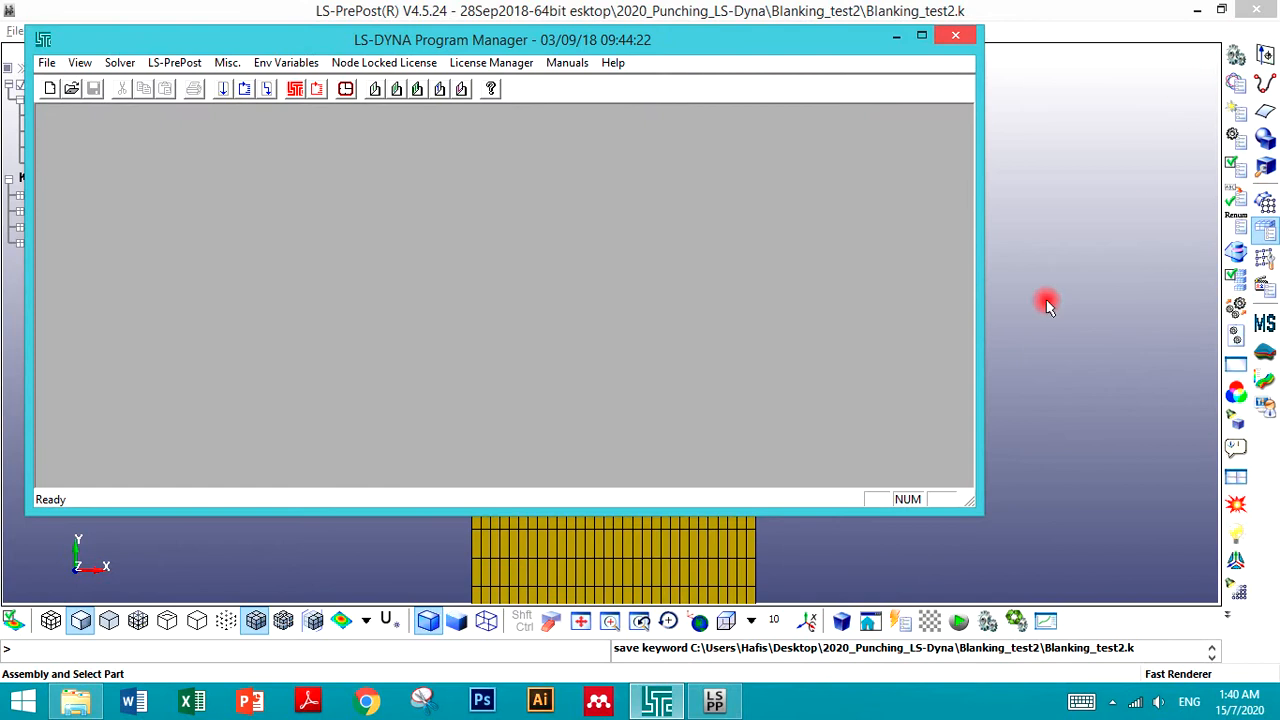
left_click(918, 540)
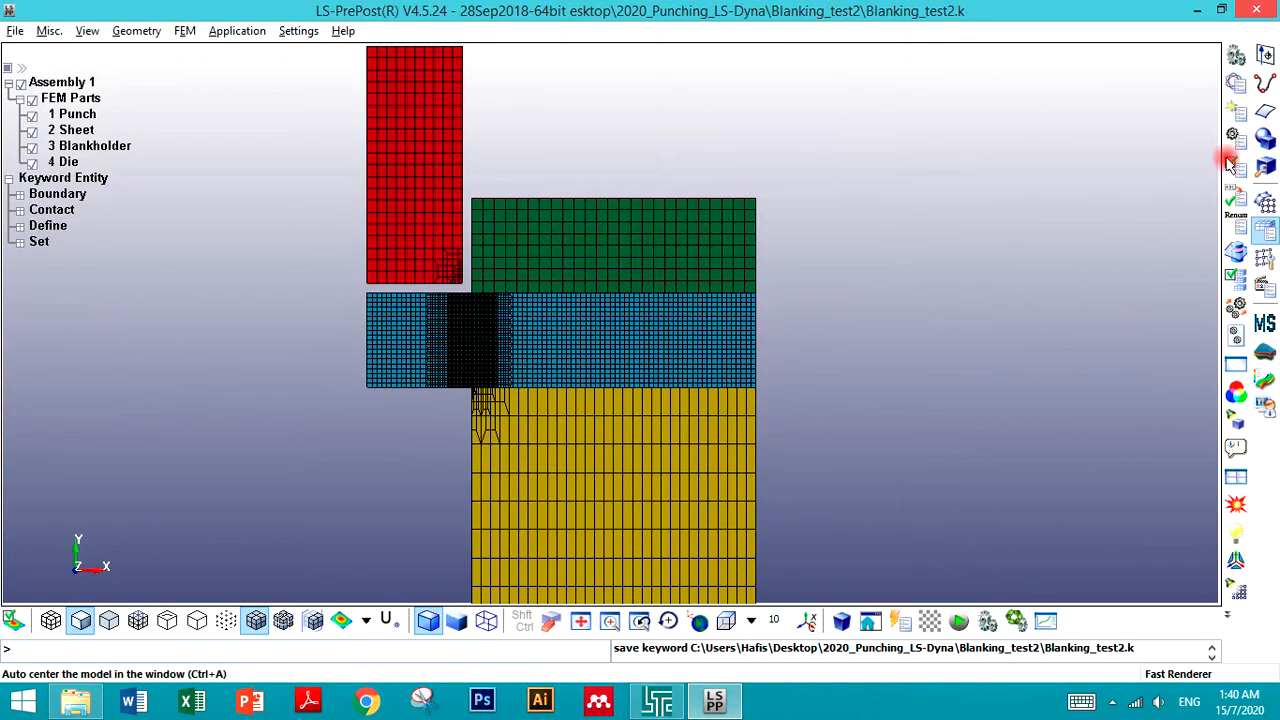
left_click(1243, 88)
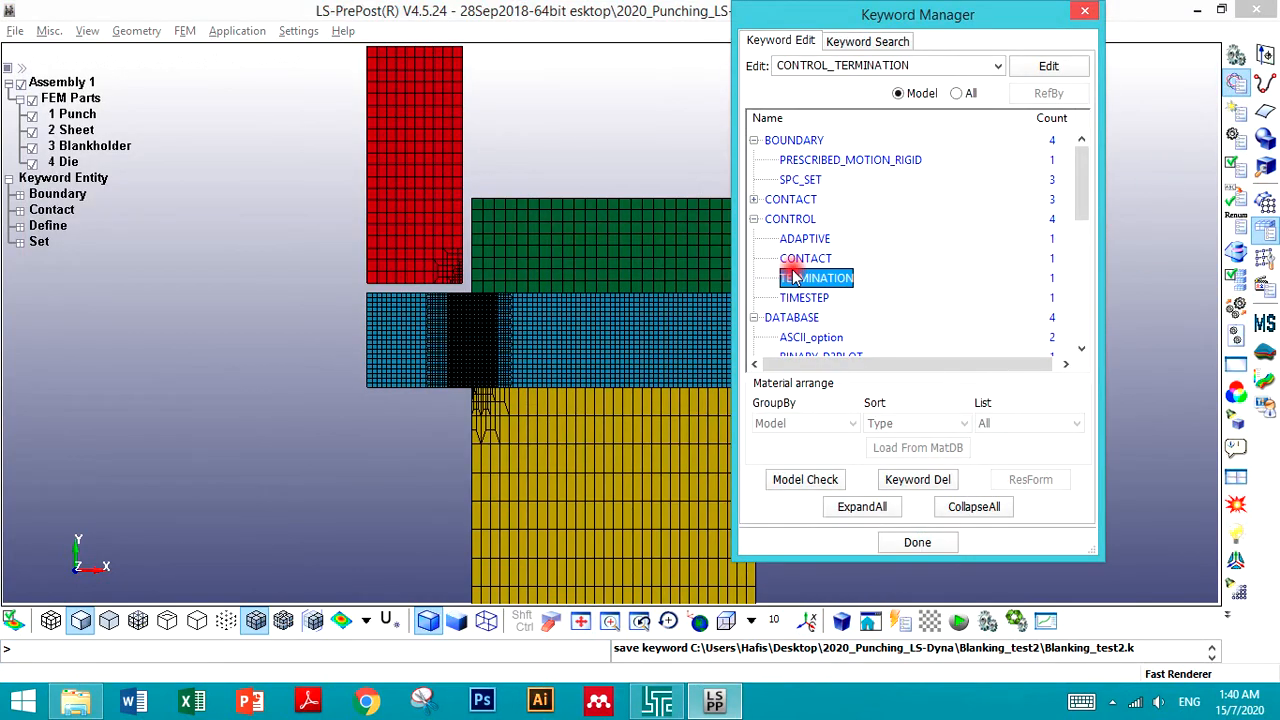
scroll(794, 278, "down", 5)
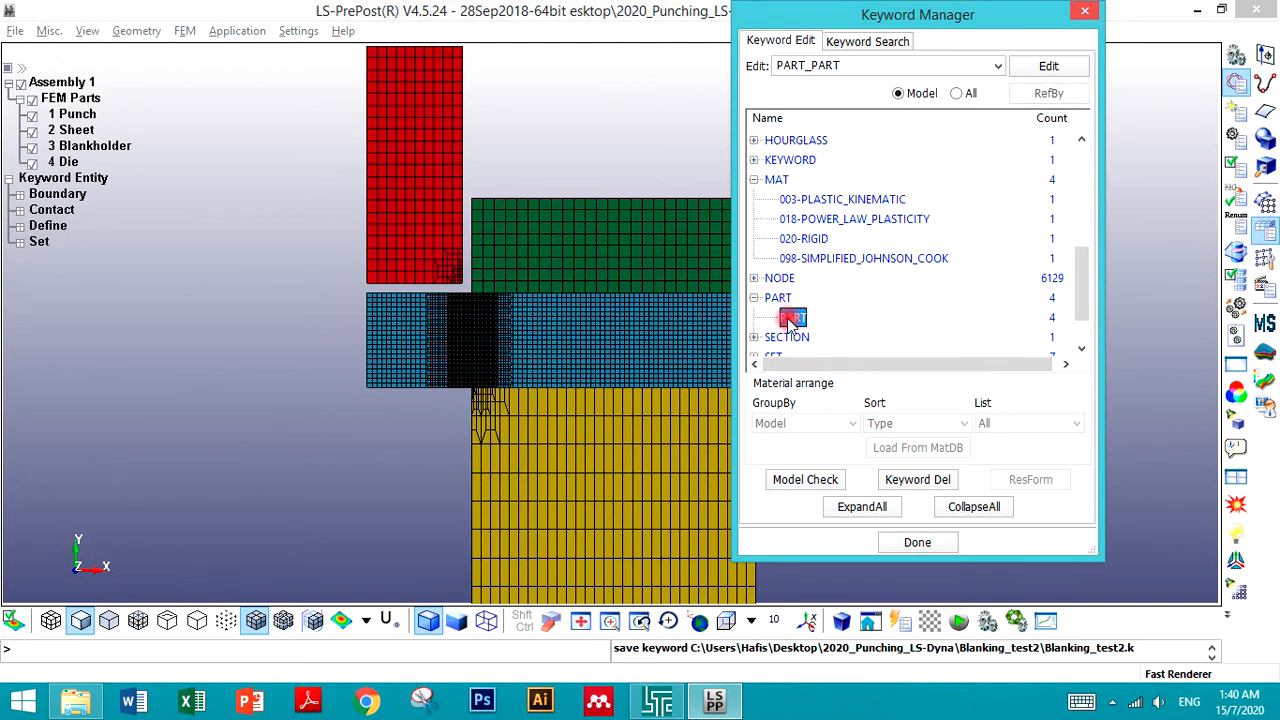
double_click(791, 318)
left_click(955, 164)
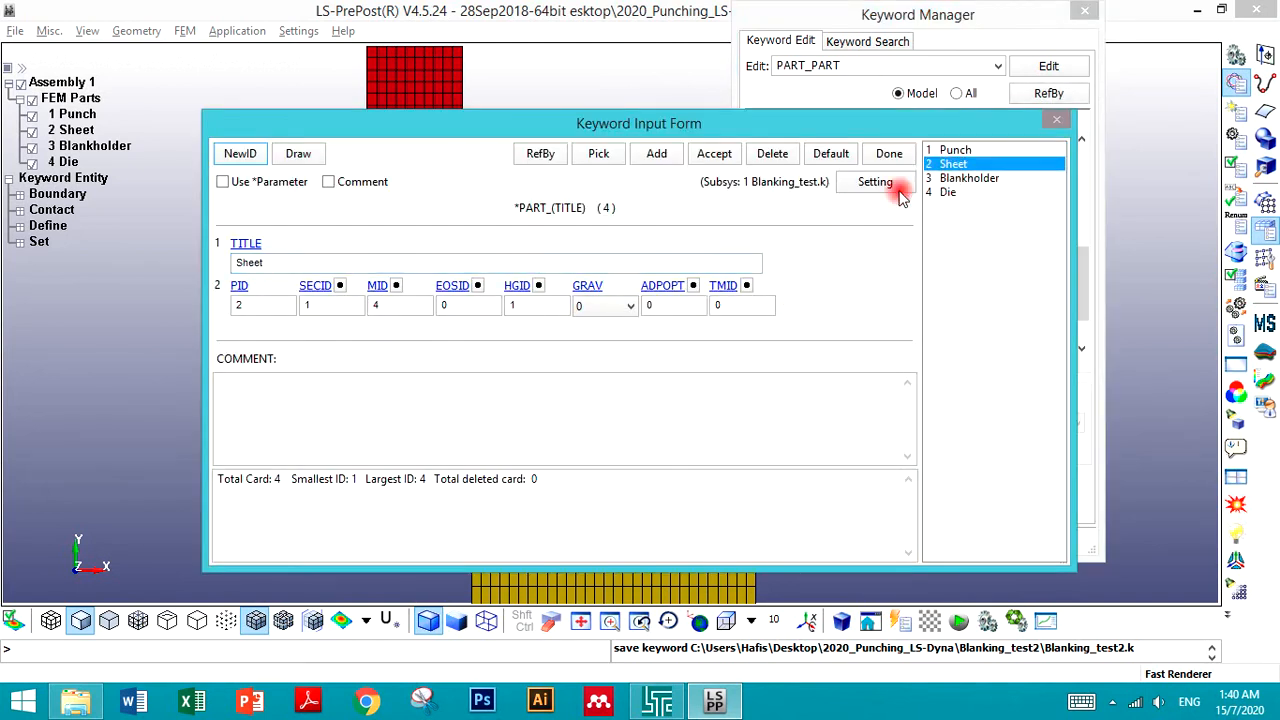
left_click(396, 286)
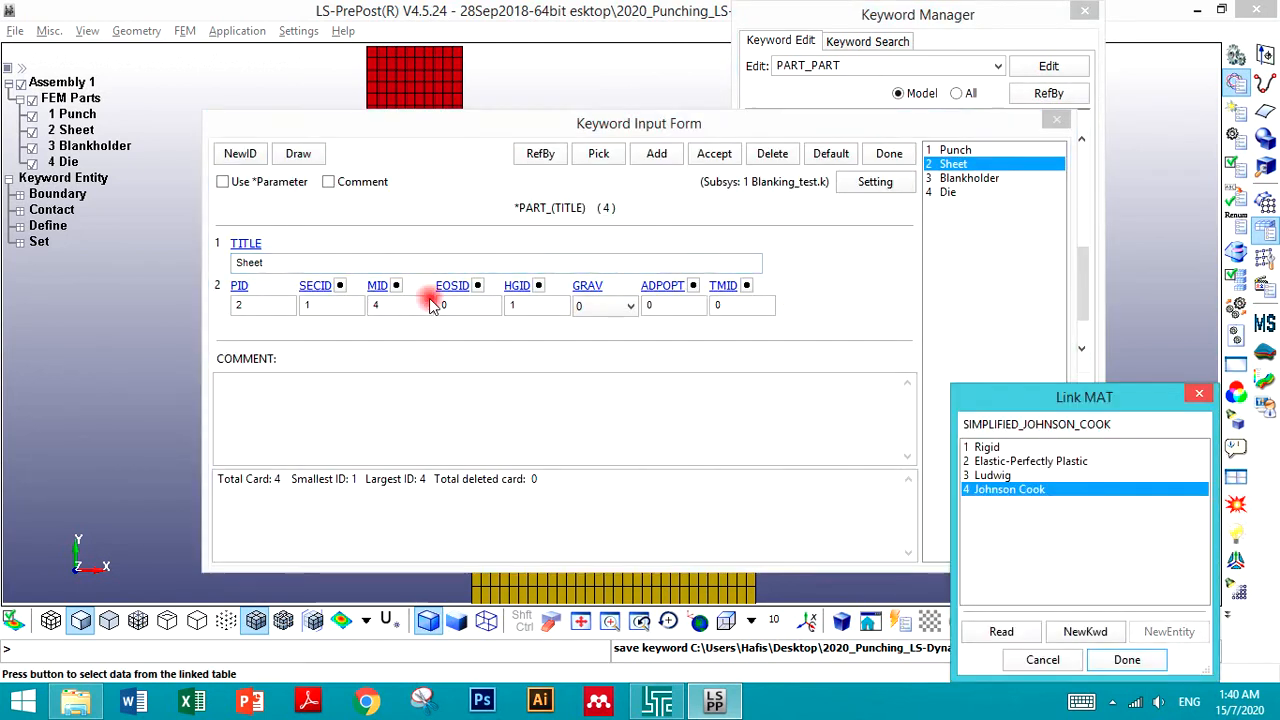
left_click(995, 476)
left_click(994, 461)
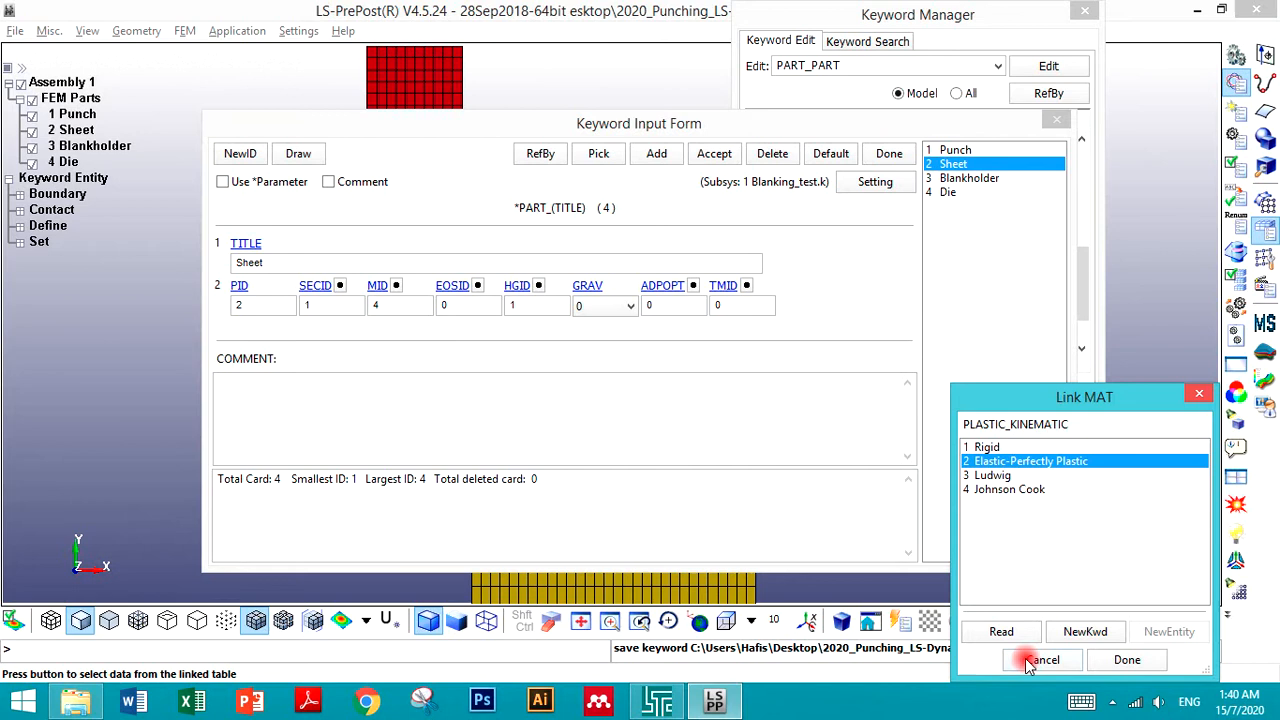
left_click(1124, 660)
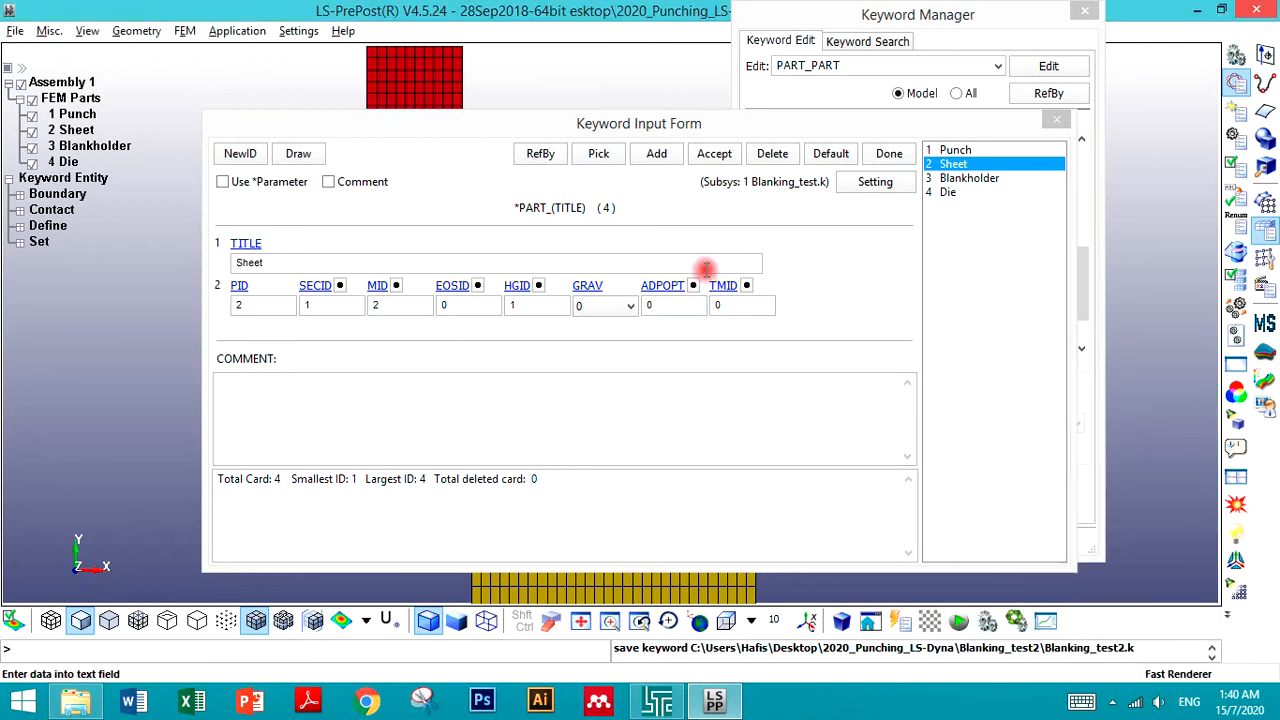
left_click(729, 157)
left_click(877, 156)
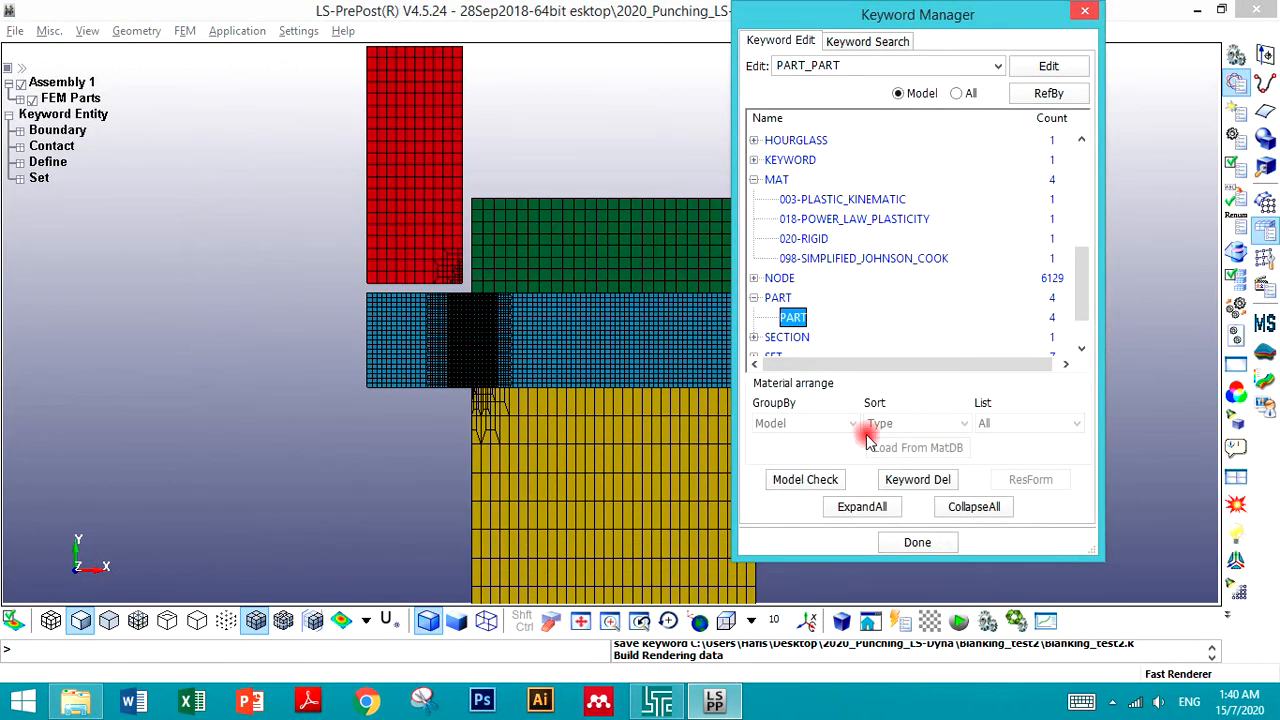
left_click(916, 542)
- Save the model as the keyword file Blanking_test2.k
left_click(16, 32)
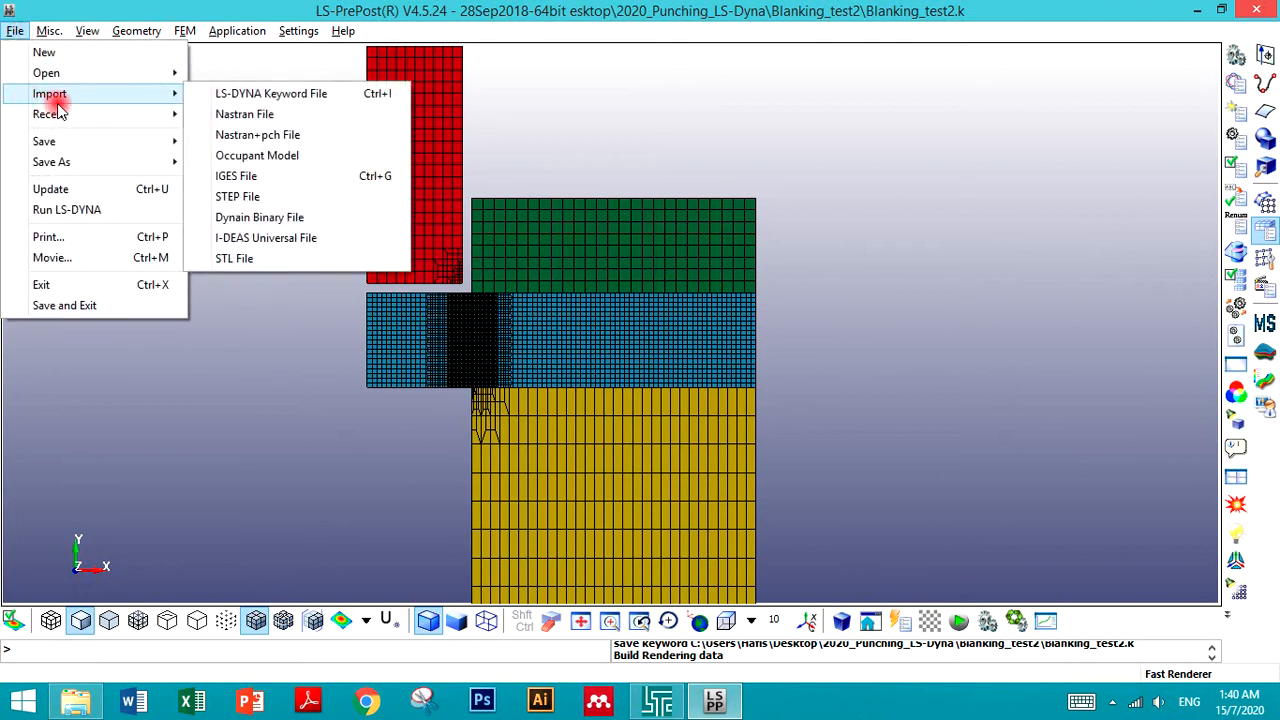
left_click(223, 131)
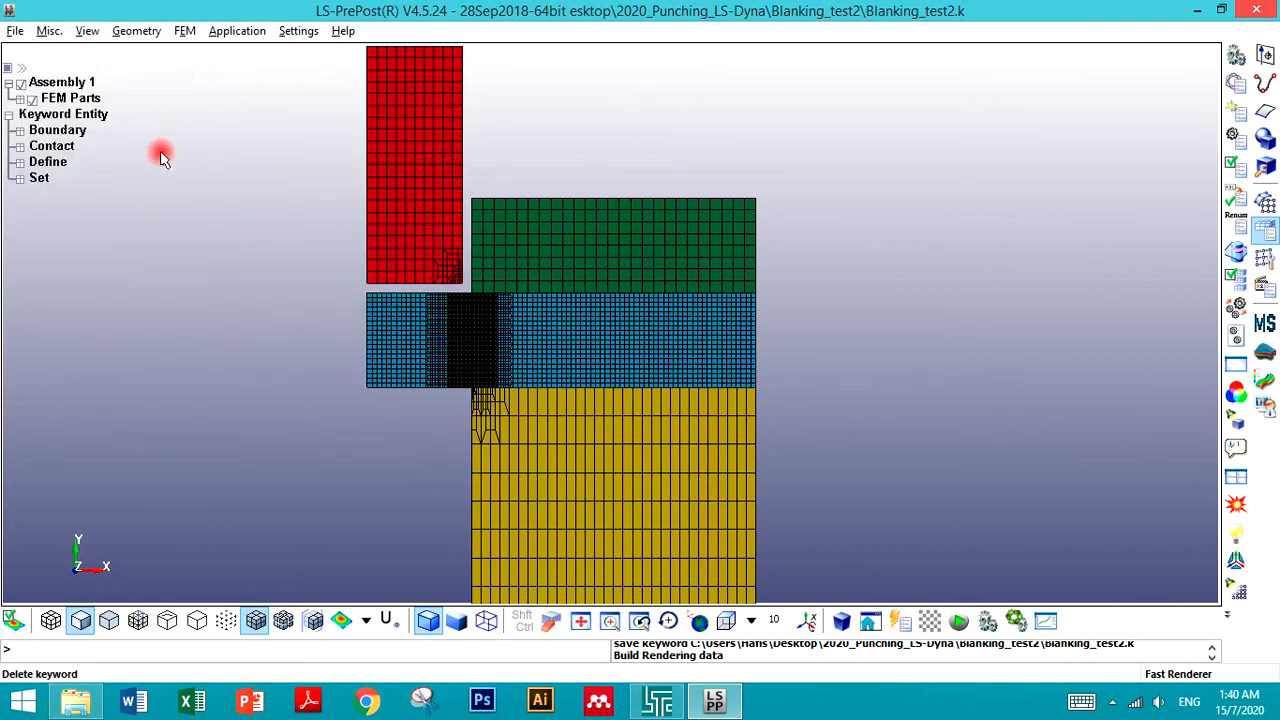
left_click(12, 34)
mouse_move(63, 137)
left_click(221, 137)
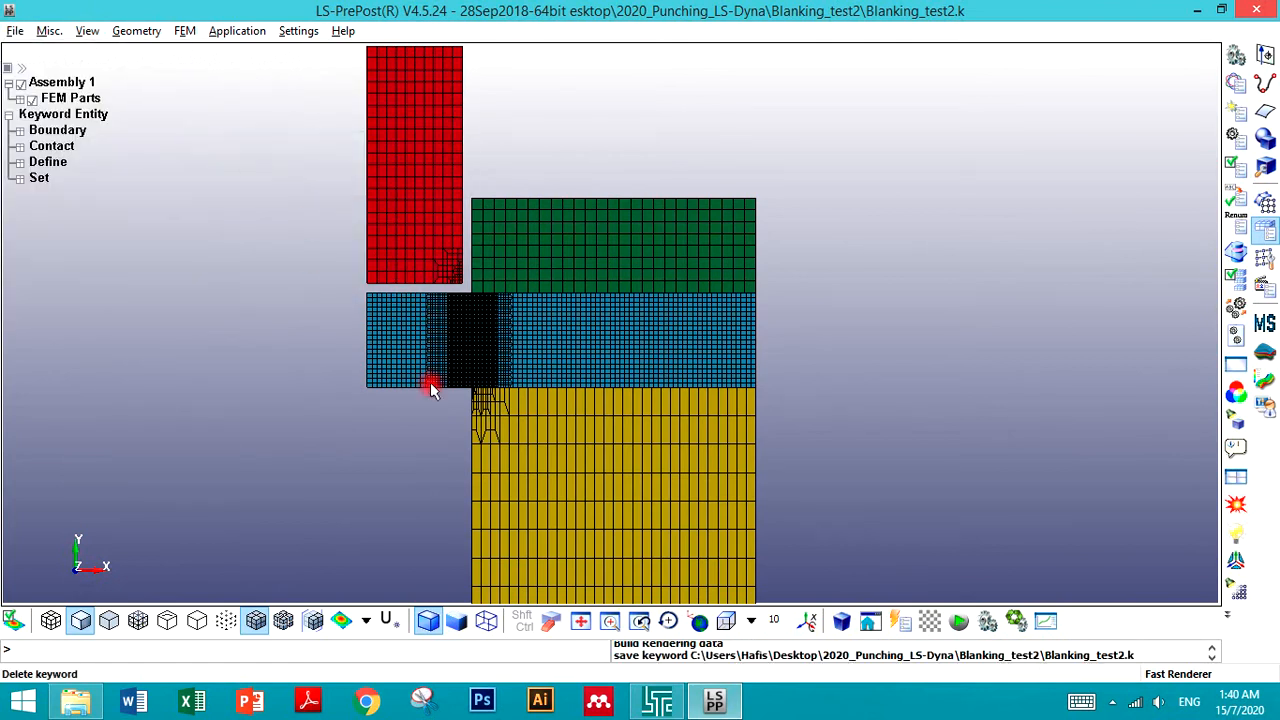
- Switch to the LS-DYNA Program Manager and start the solver on Blanking_test2.k in the Blanking_test2 folder
left_click(657, 702)
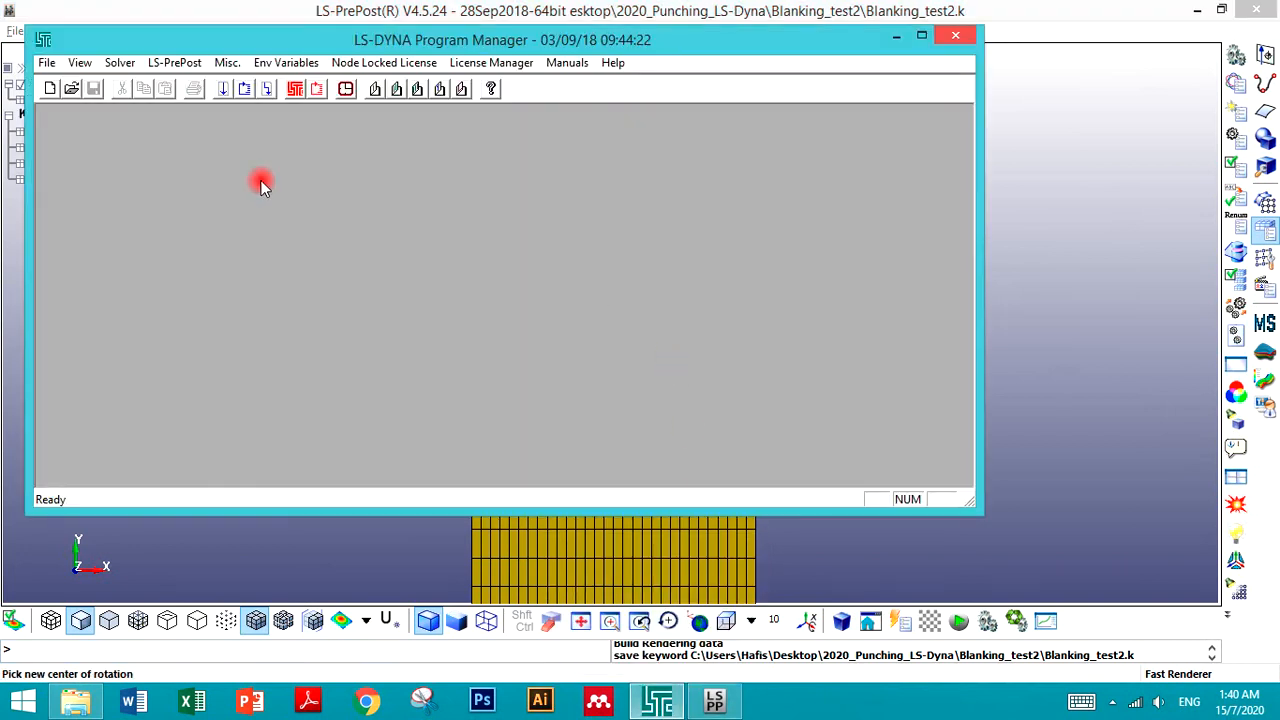
left_click(222, 92)
left_click(537, 168)
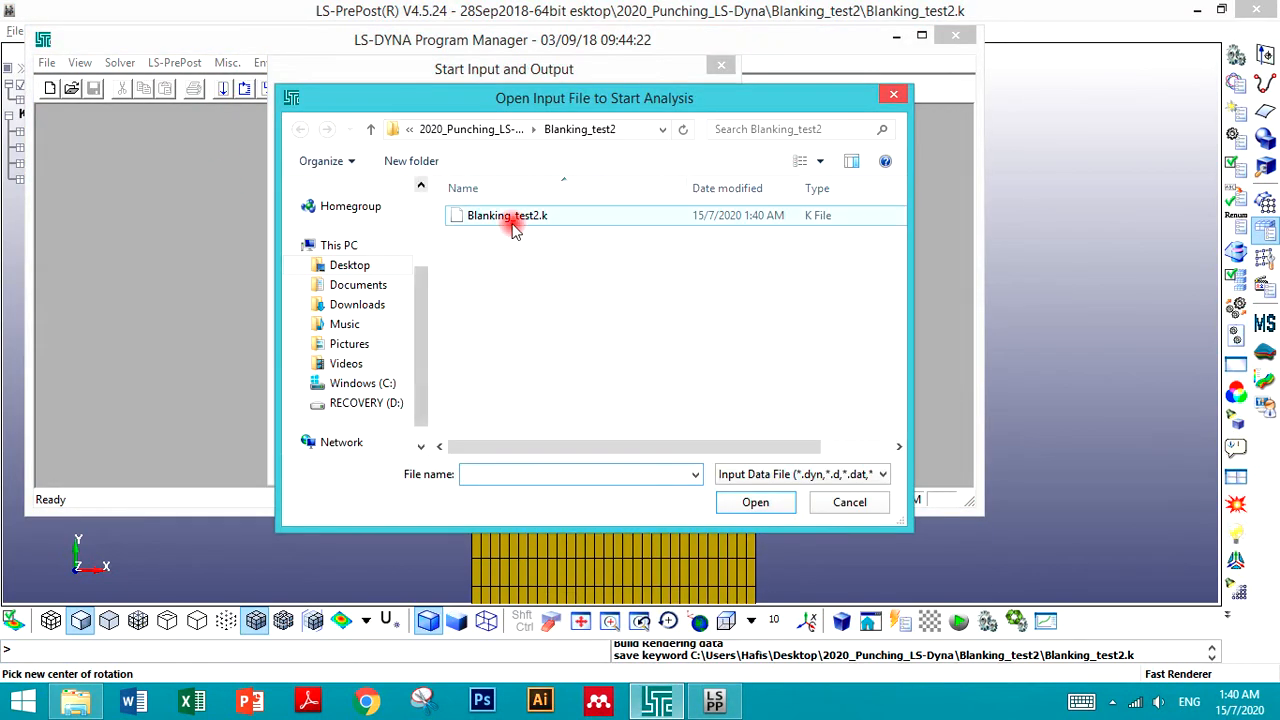
double_click(514, 216)
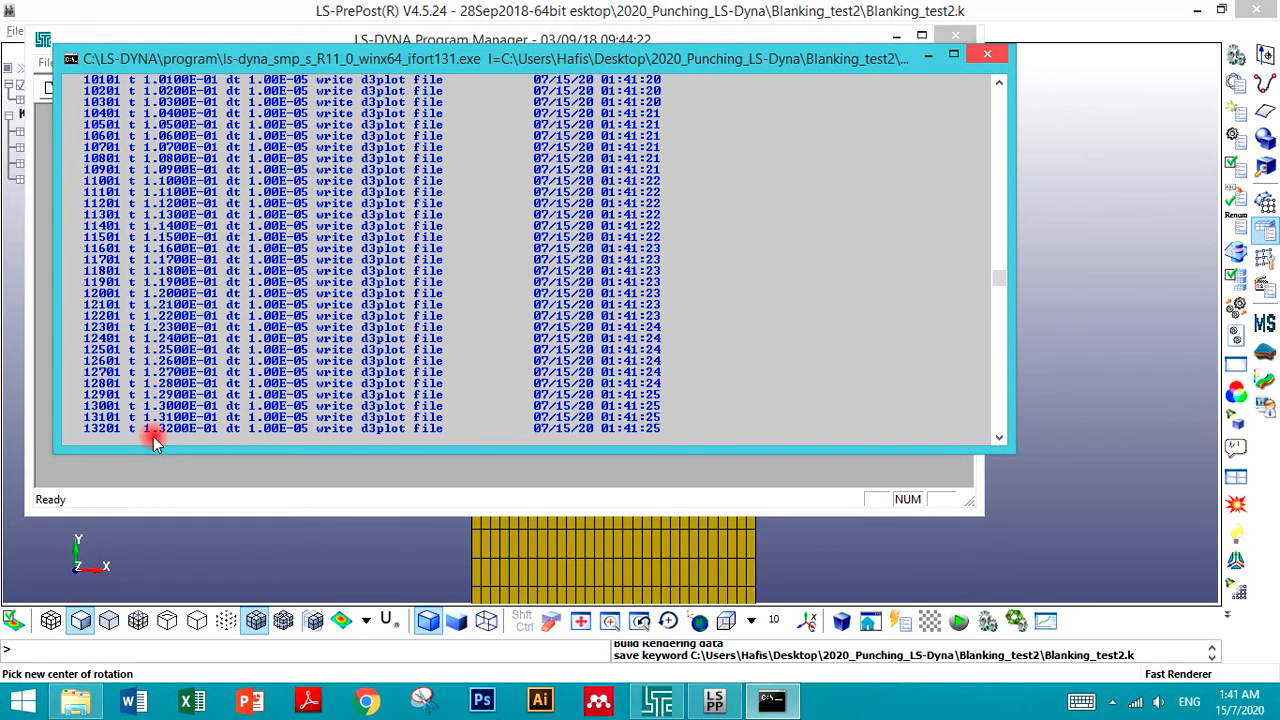
- Launch a new LS-PrePost session from the Program Manager while the solver runs
left_click(657, 700)
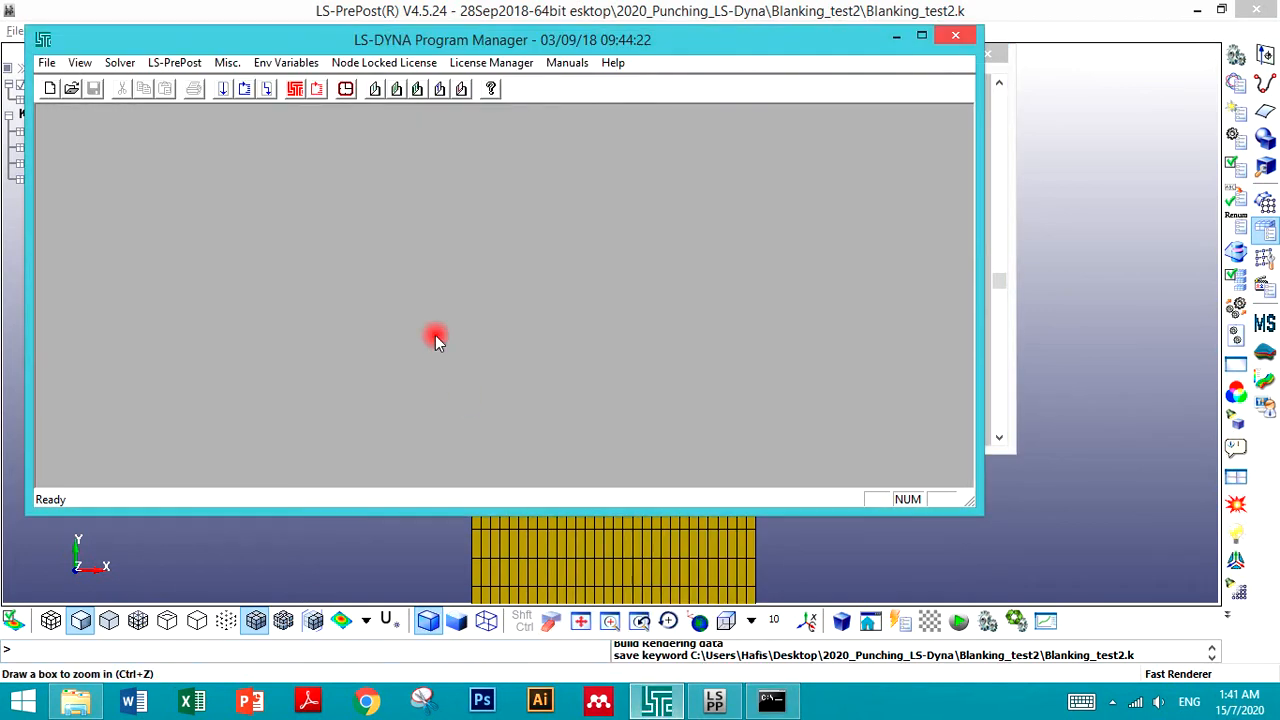
left_click(155, 92)
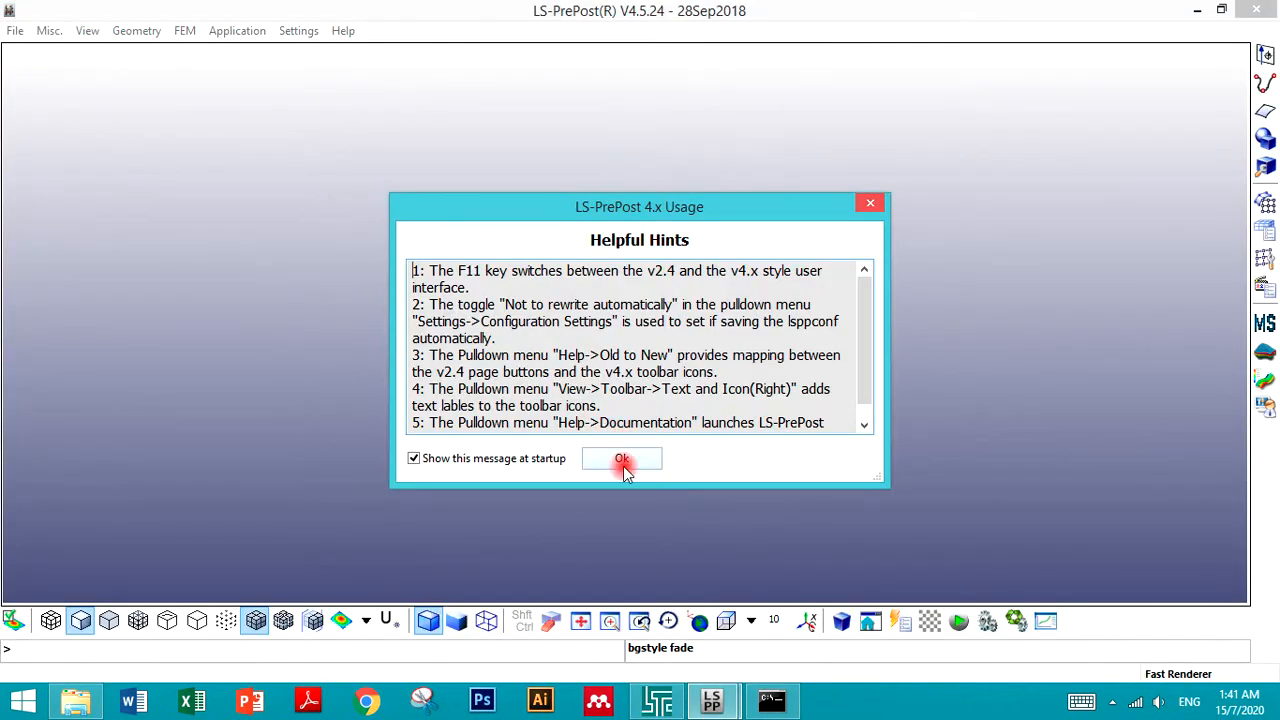
- Check the solver console's progress while switching between the two LS-PrePost windows
left_click(622, 462)
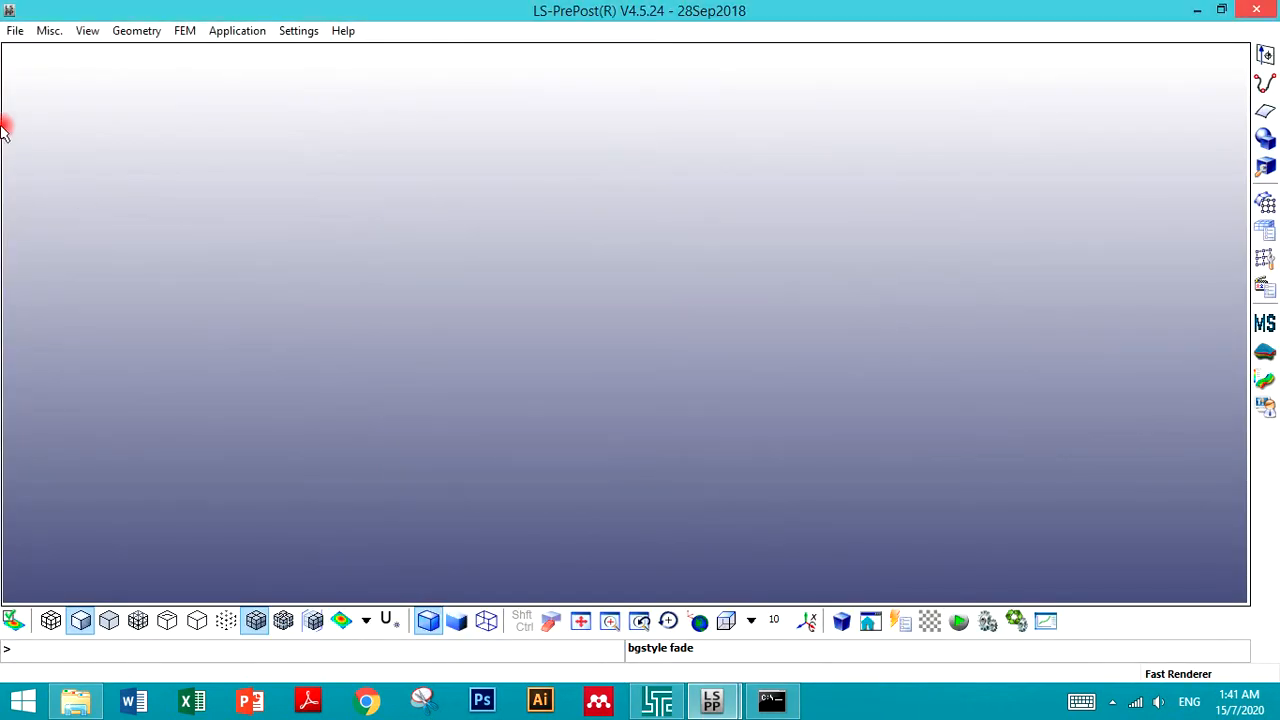
left_click(13, 31)
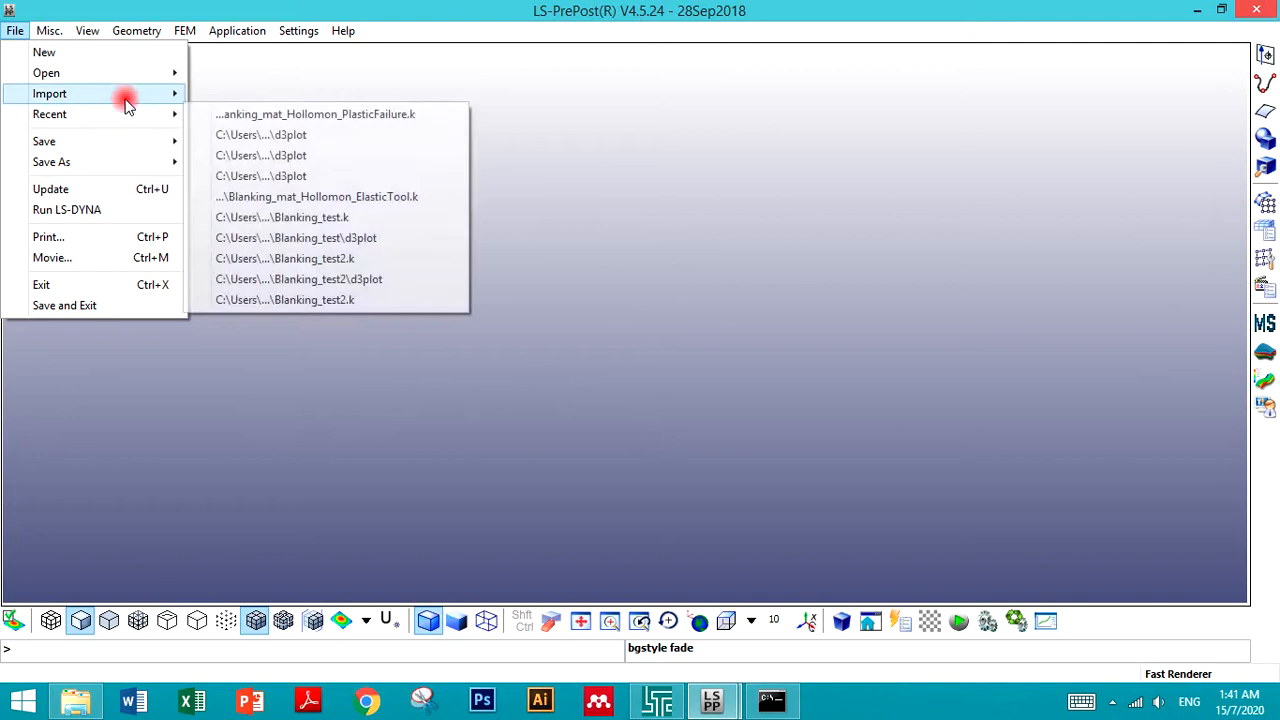
mouse_move(127, 80)
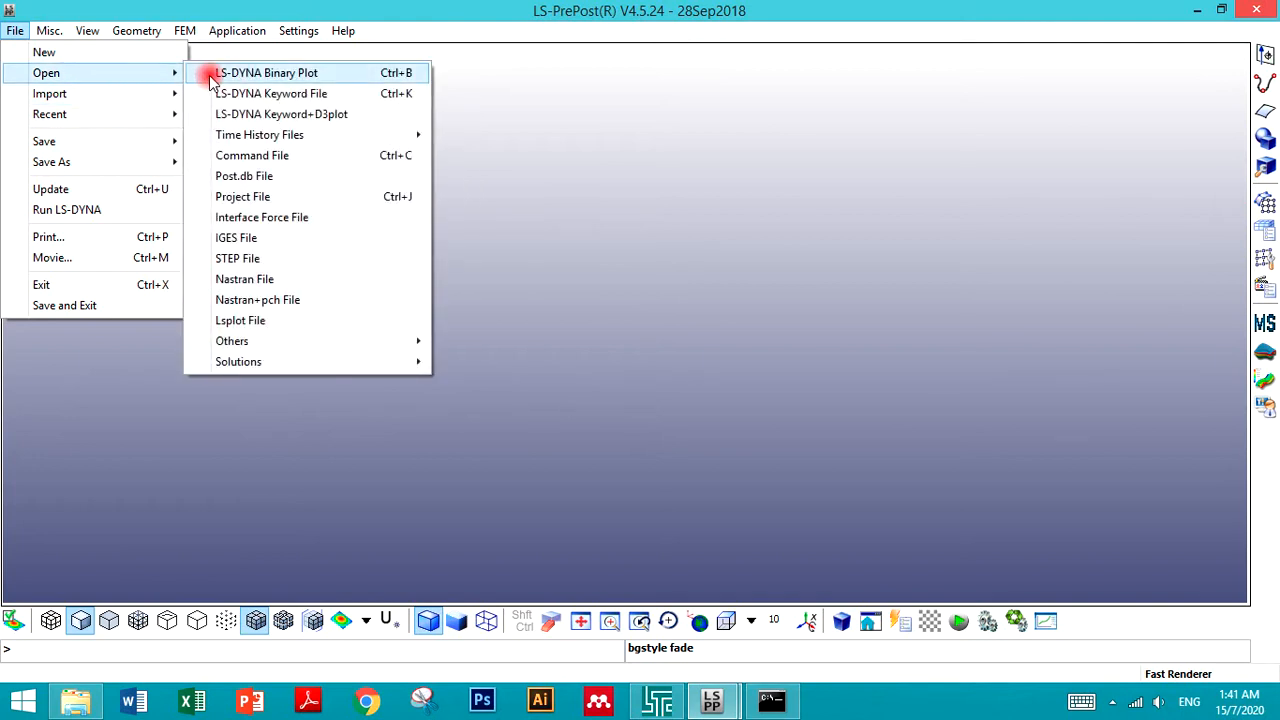
left_click(764, 705)
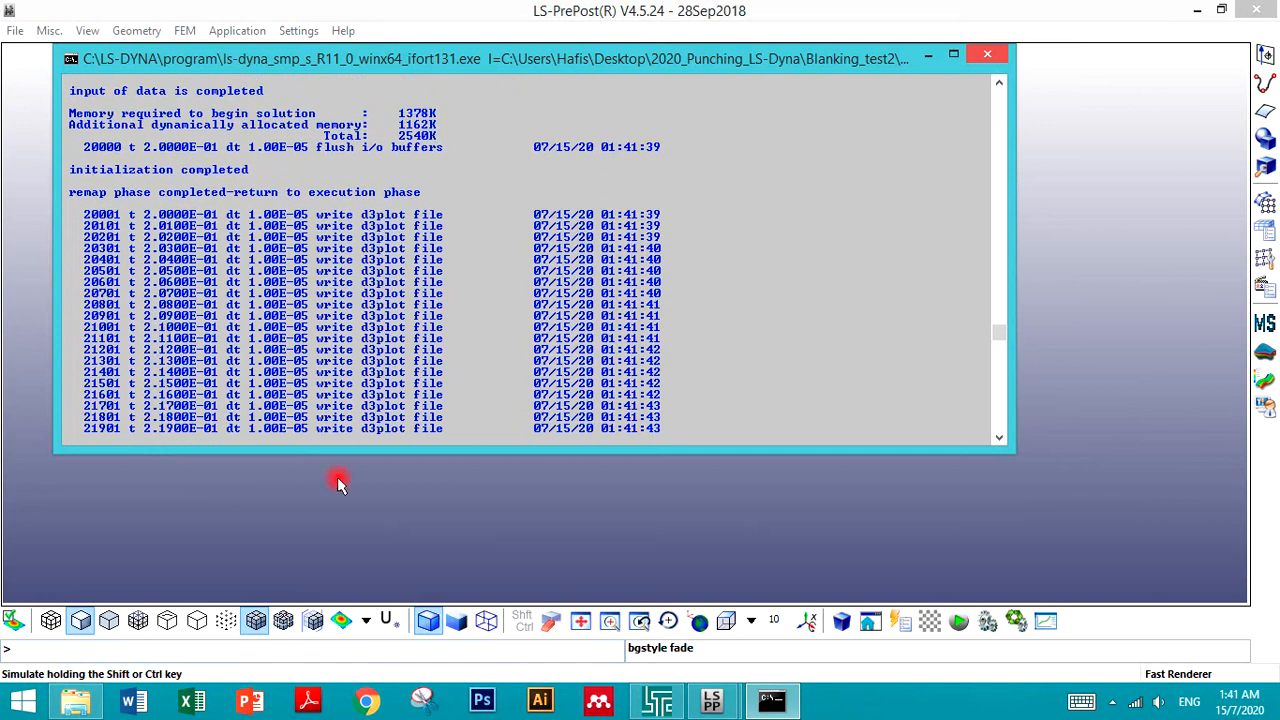
mouse_move(712, 700)
mouse_move(680, 624)
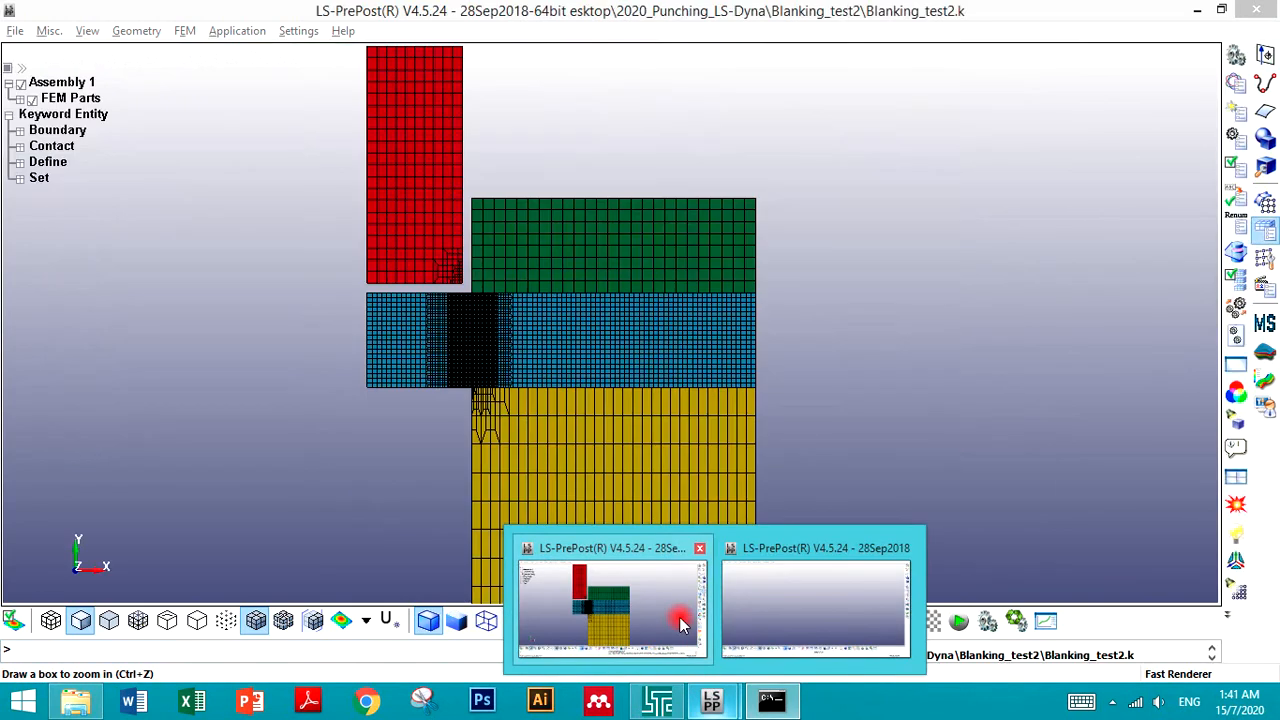
mouse_move(770, 626)
left_click(770, 660)
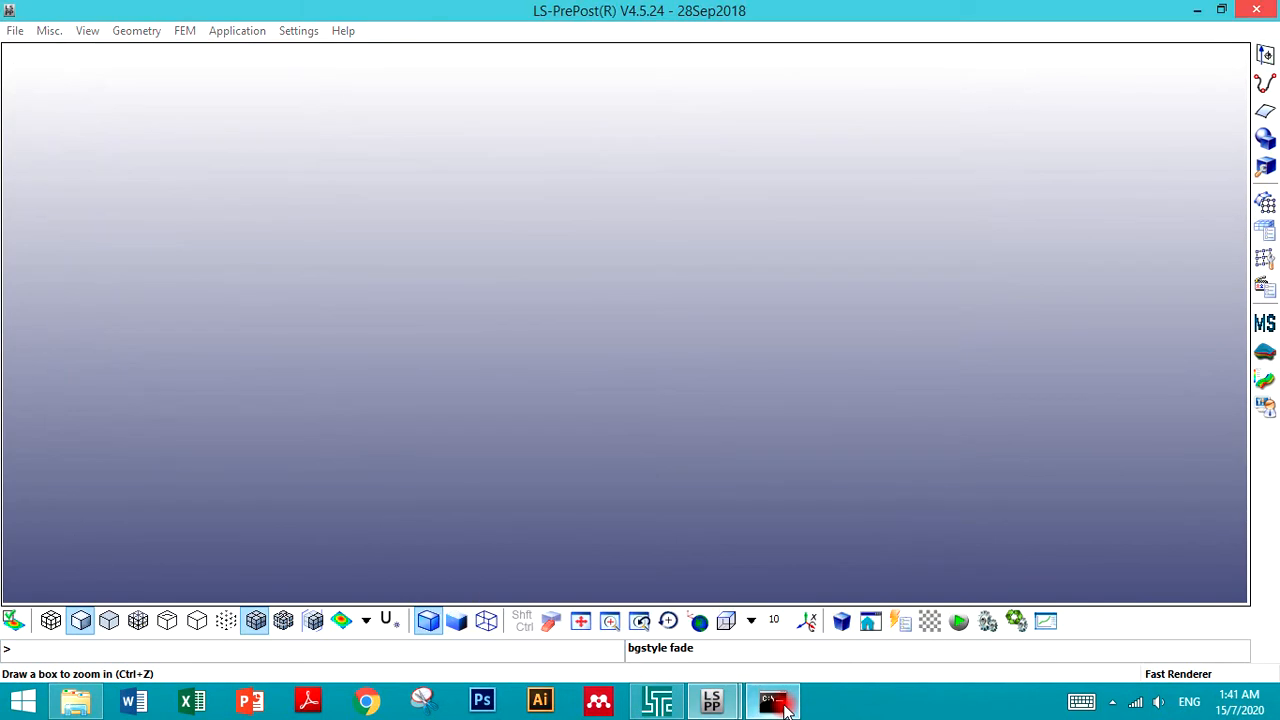
left_click(785, 708)
mouse_move(730, 703)
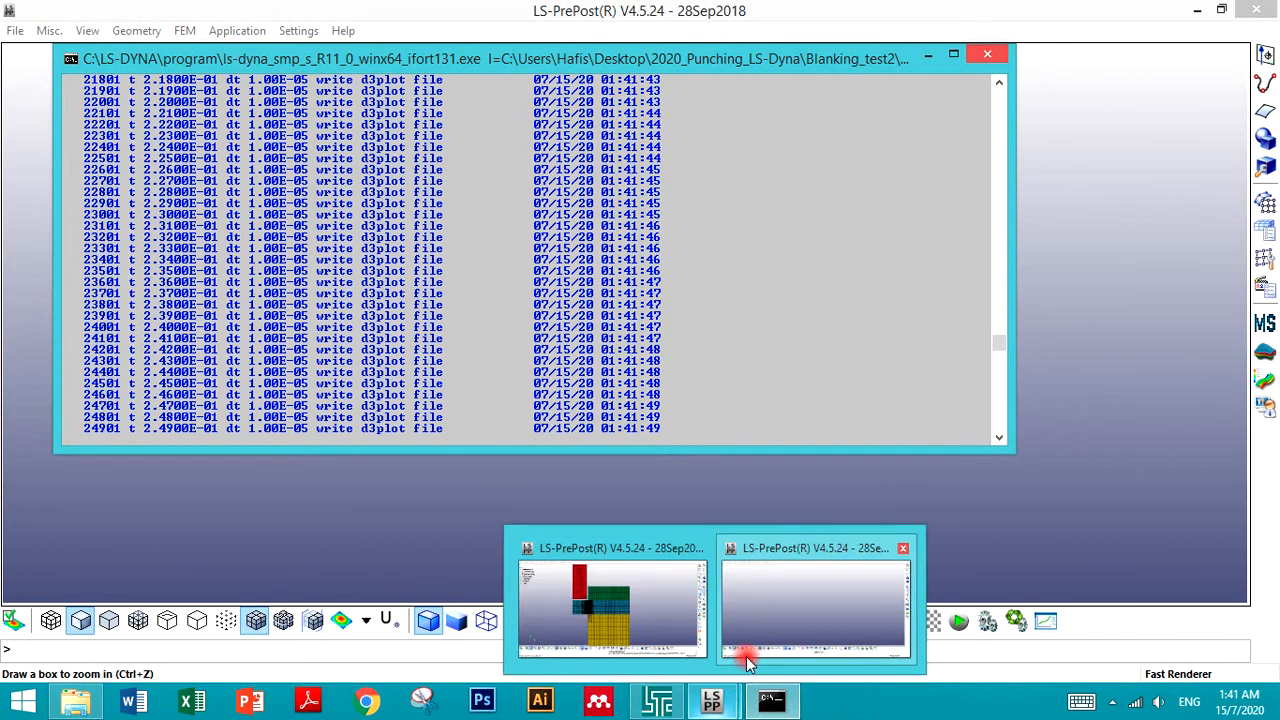
left_click(749, 631)
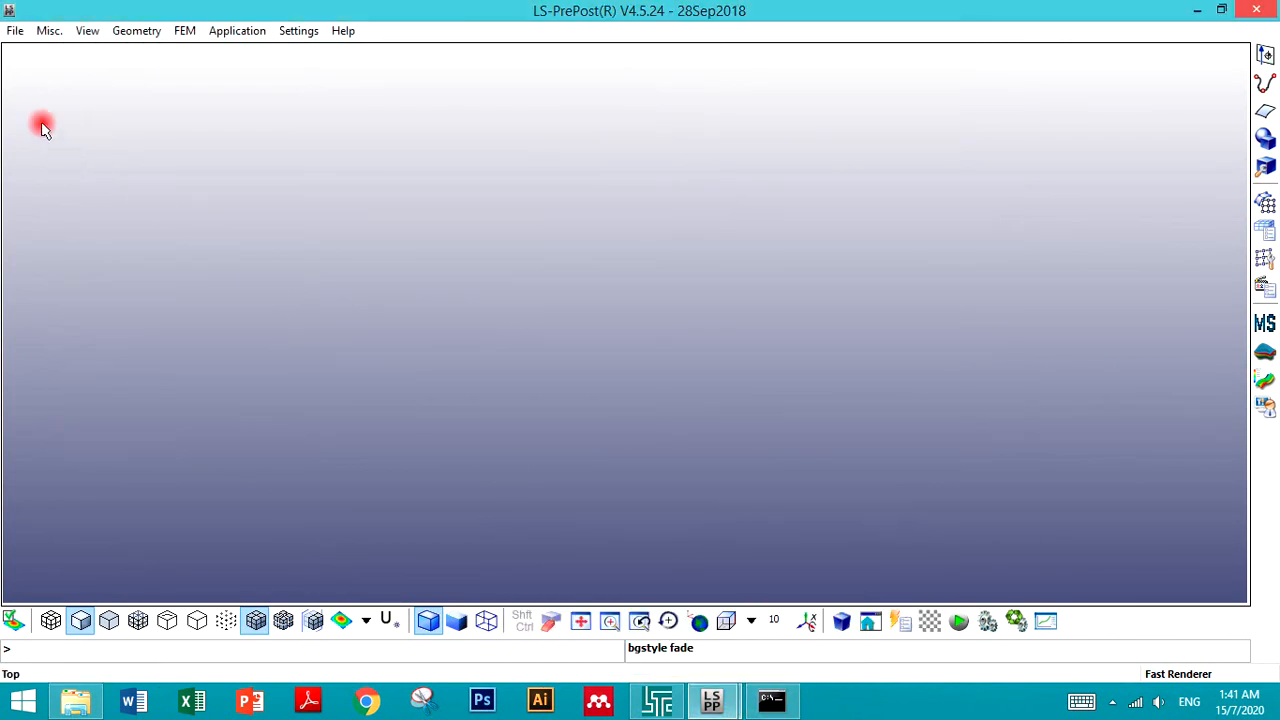
- Open the LS-DYNA binary plot d3plot from the Blanking_test2 folder in the new session
left_click(10, 33)
mouse_move(57, 74)
left_click(257, 74)
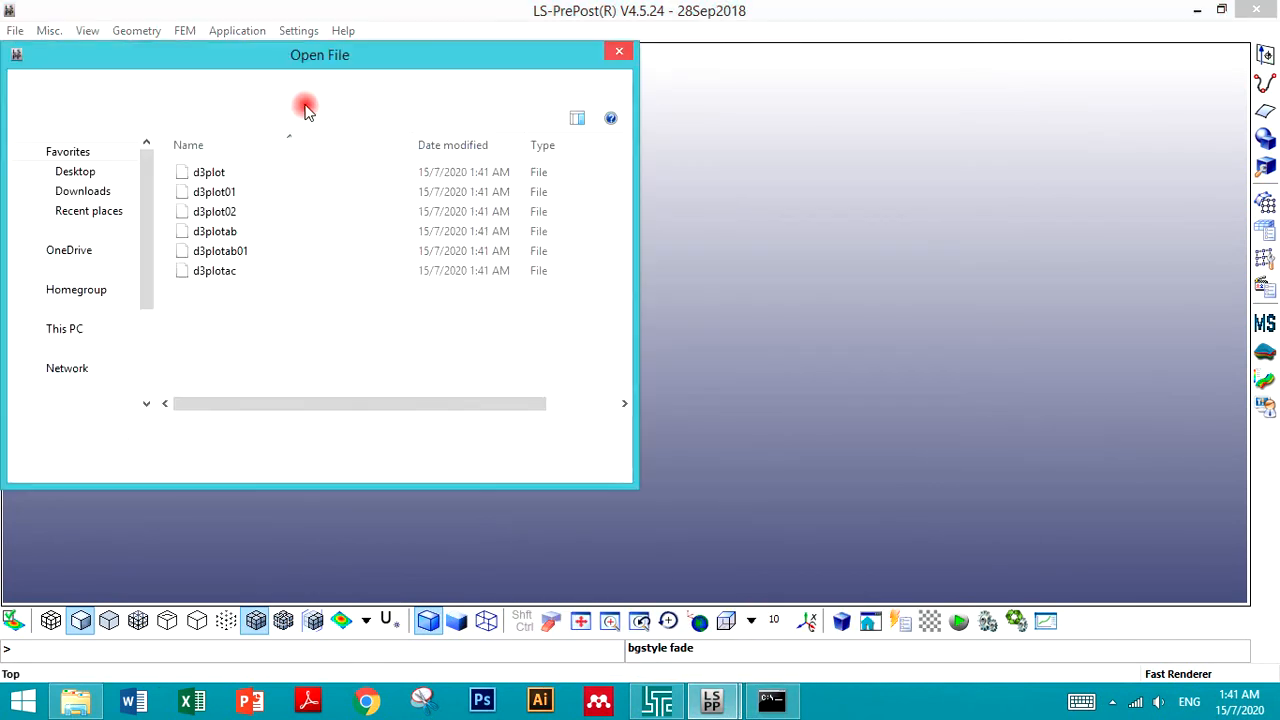
double_click(251, 174)
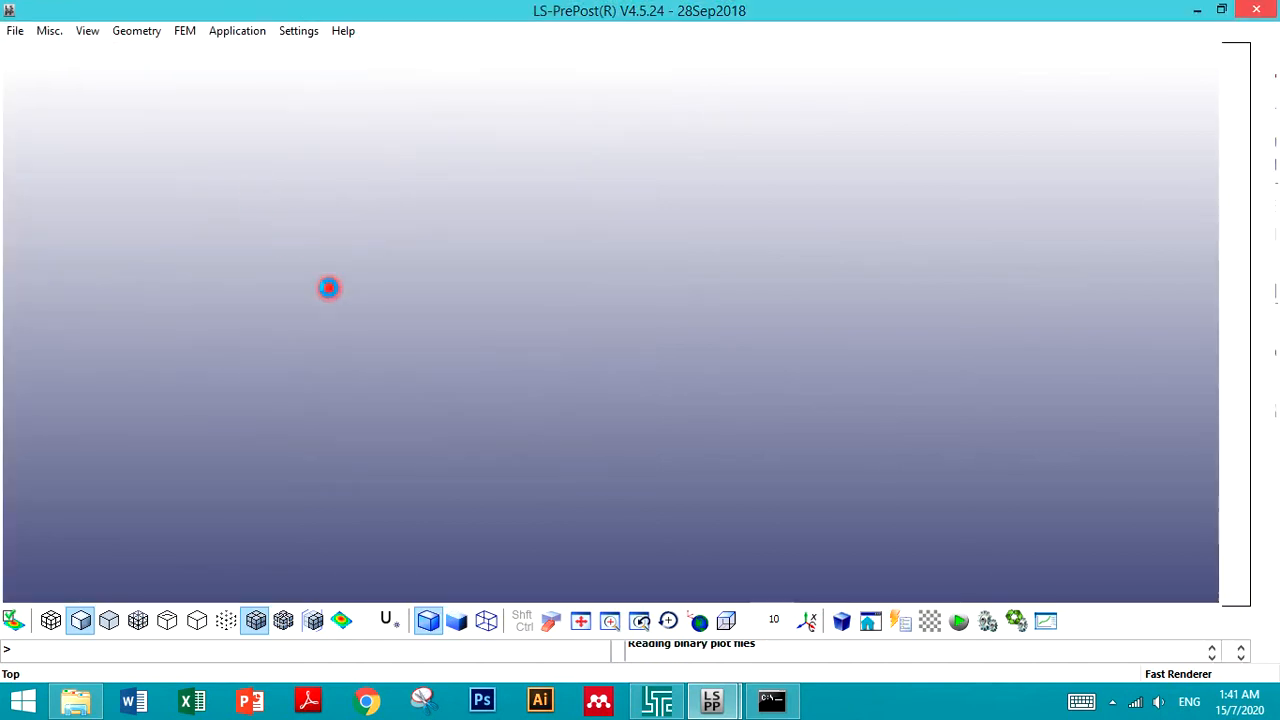
left_click(403, 345)
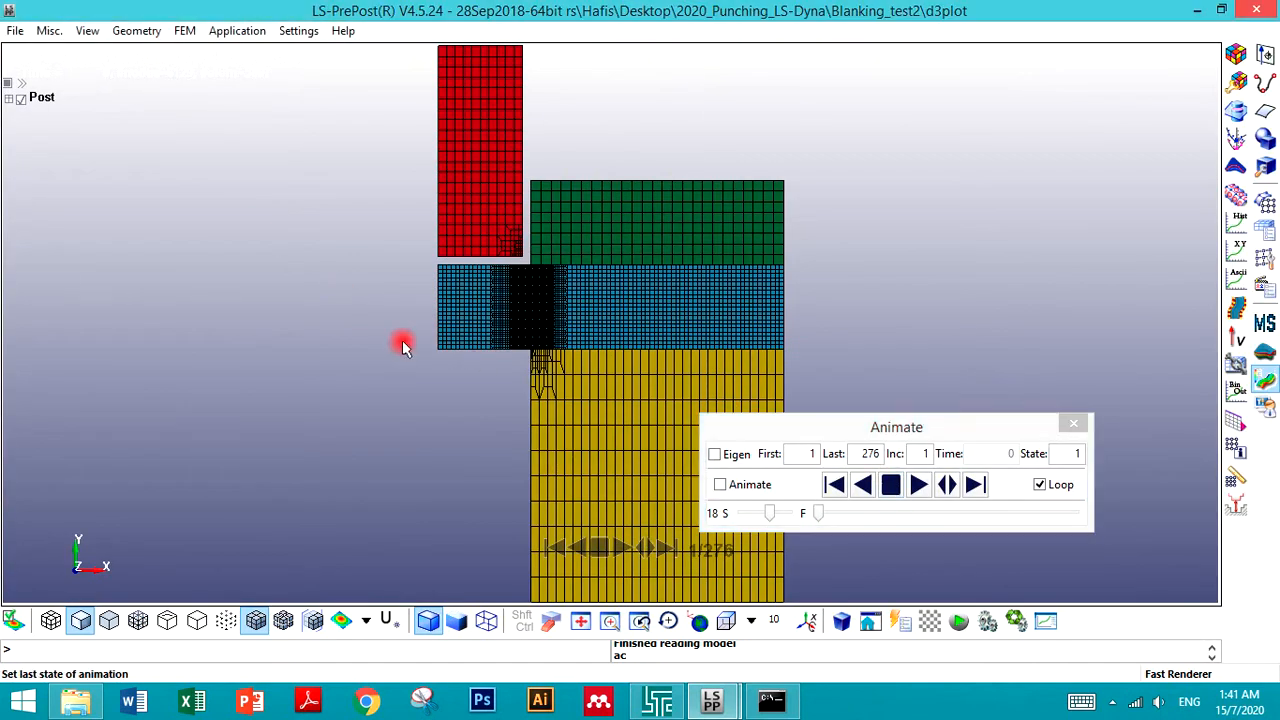
- Fringe the model by effective plastic strain and move the Fringe Component dialog aside
scroll(403, 345, "up", 2)
scroll(294, 286, "down", 1)
scroll(605, 308, "up", 1)
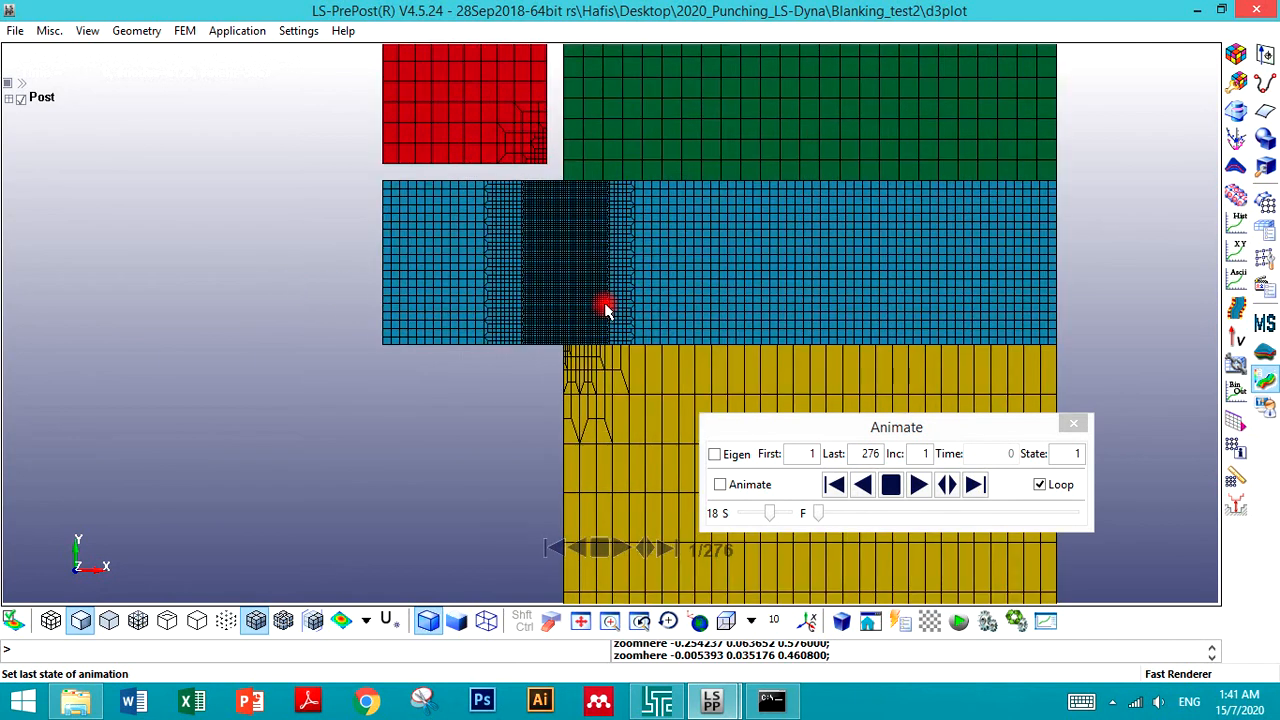
scroll(665, 355, "up", 1)
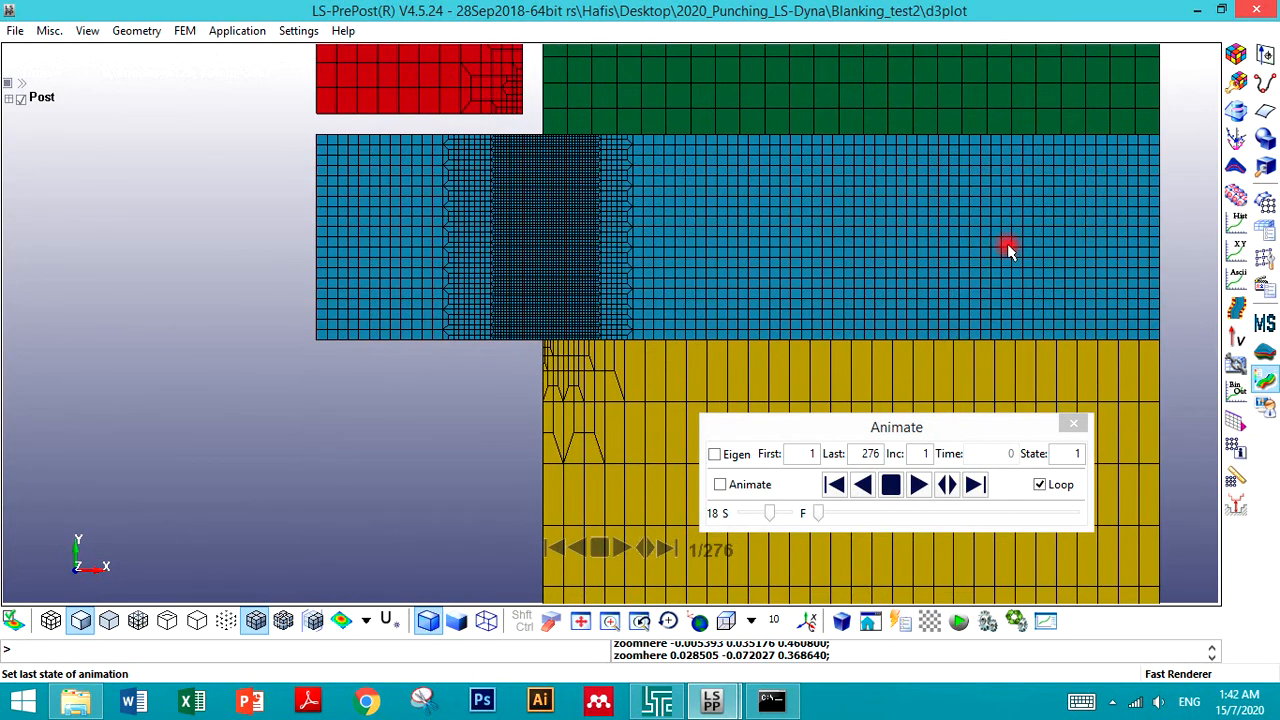
scroll(497, 136, "down", 1)
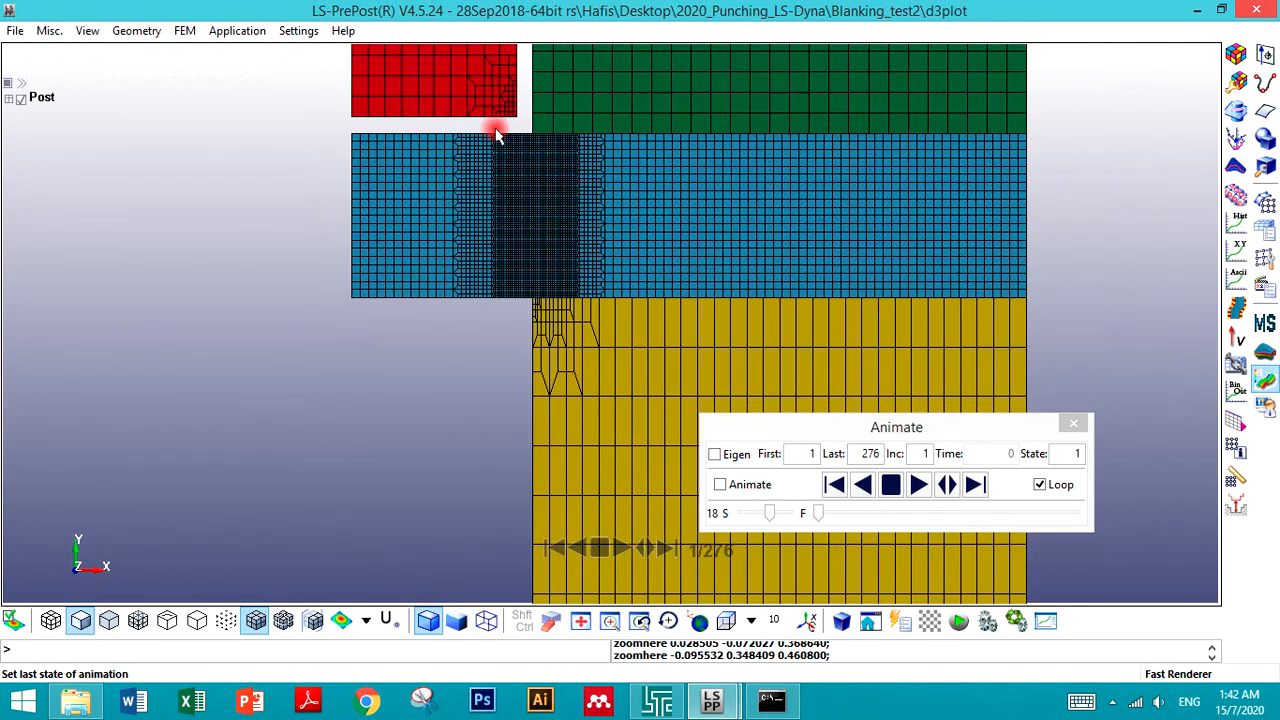
left_click(1236, 55)
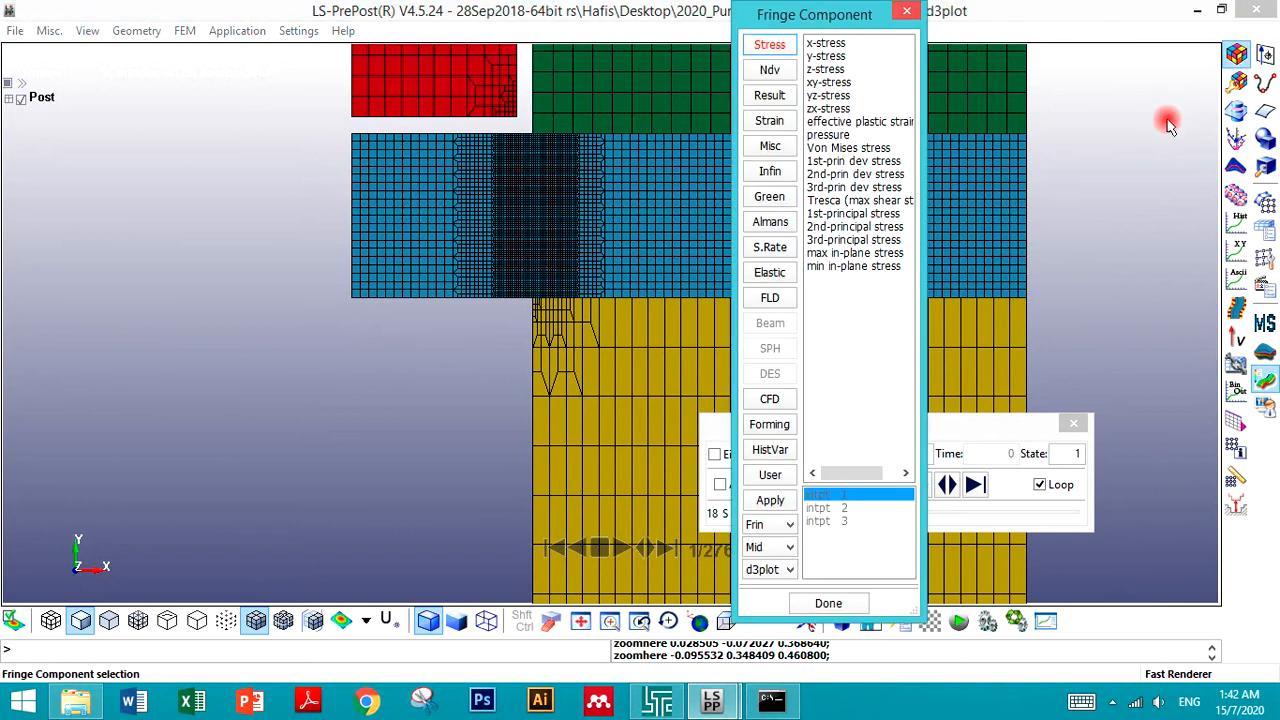
left_click(850, 121)
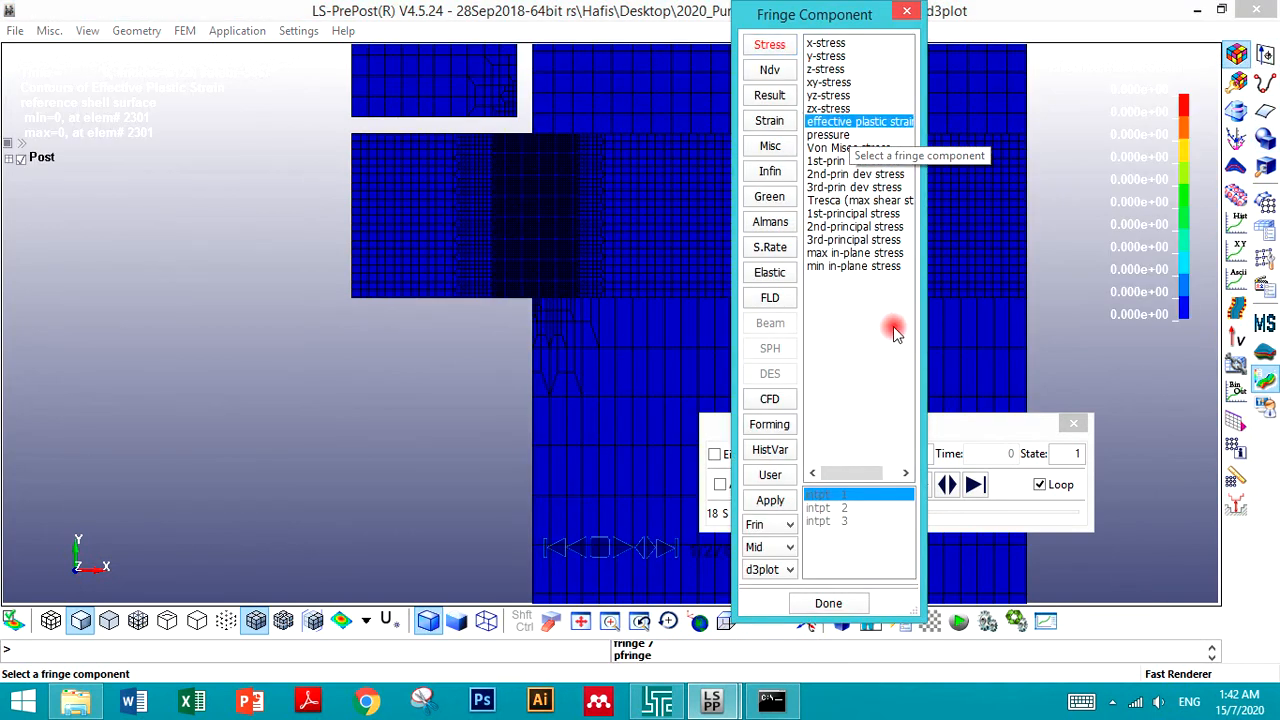
left_click(951, 429)
left_click_drag(826, 25, 163, 75)
- Set the viewport background to Plain
left_click(88, 30)
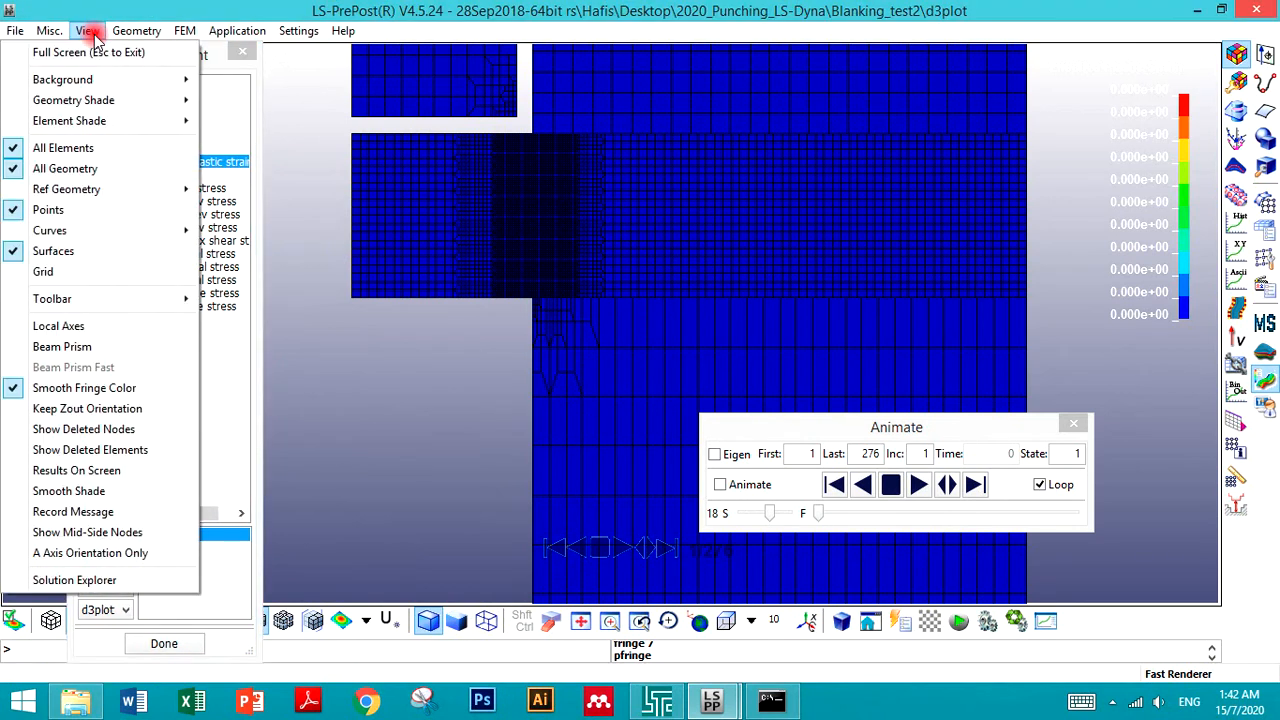
mouse_move(98, 80)
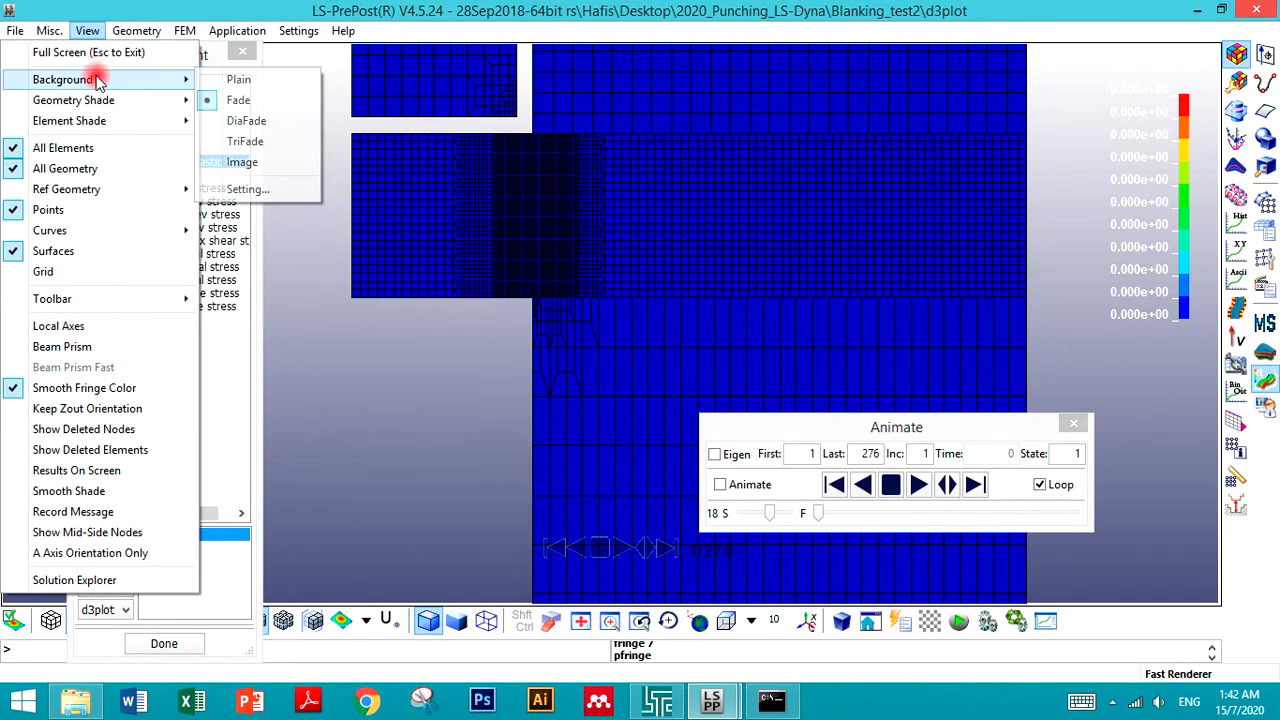
left_click(239, 80)
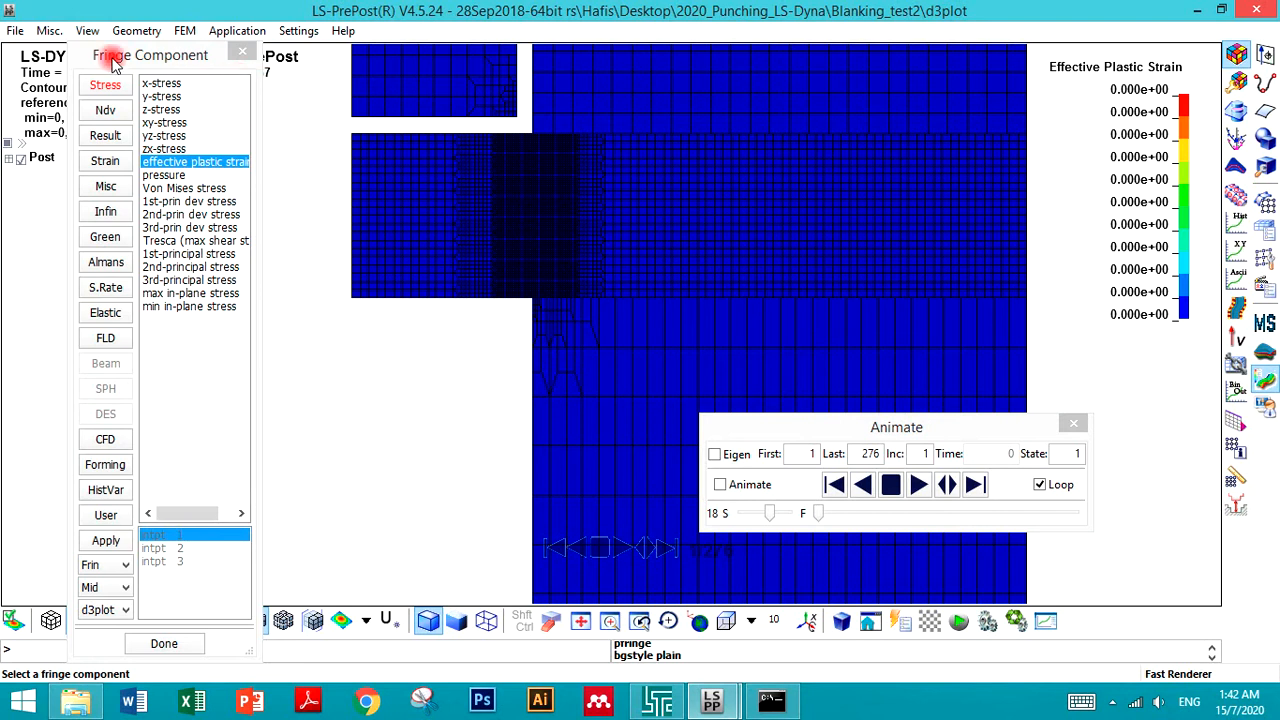
left_click(82, 34)
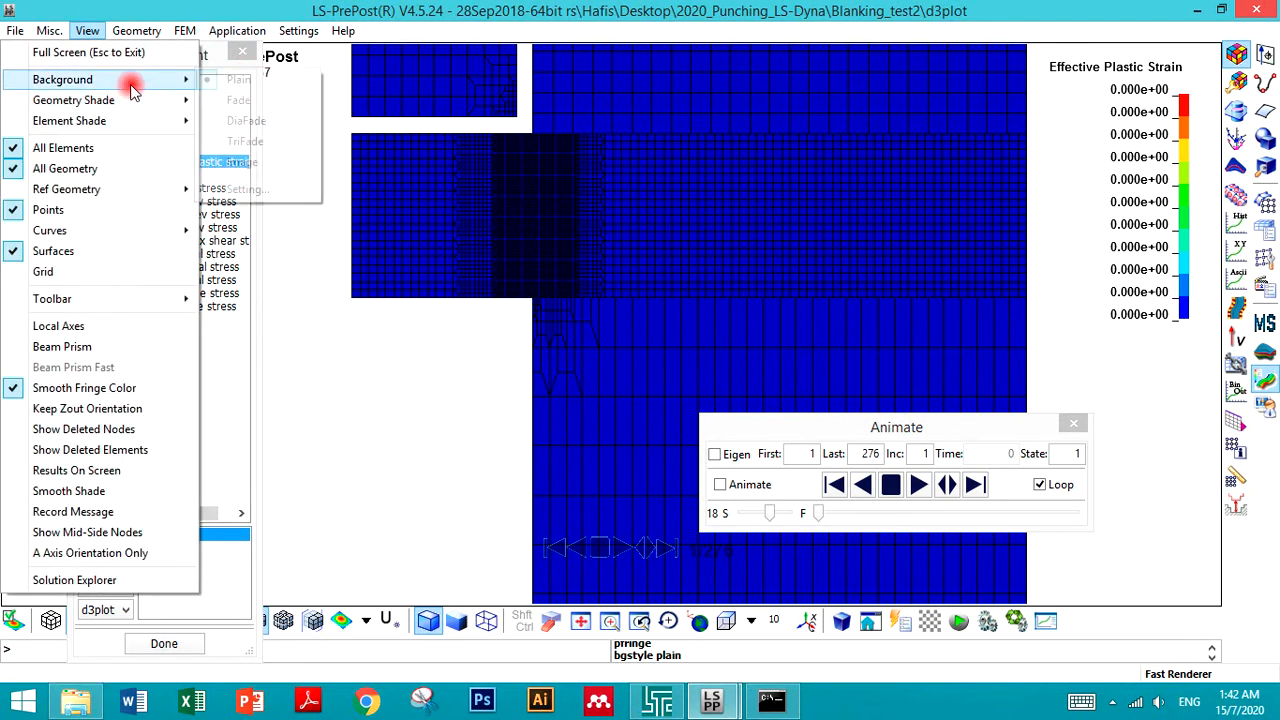
left_click(342, 471)
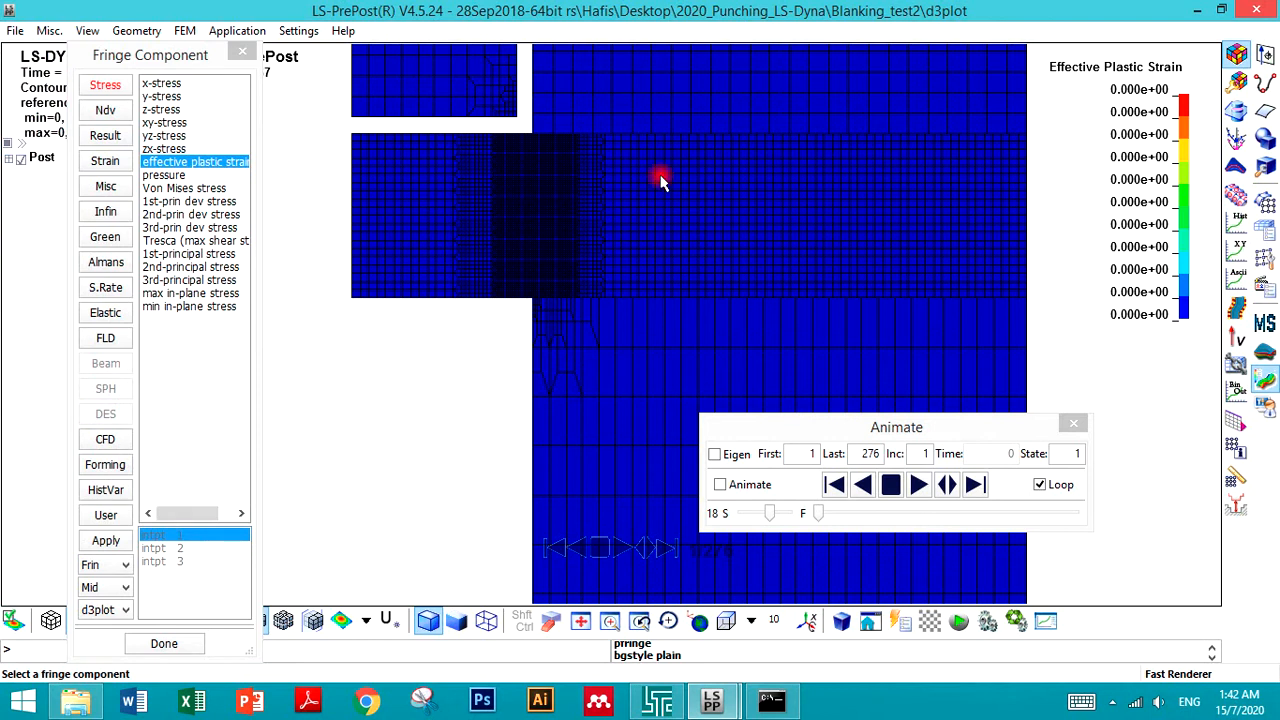
- Capture a rectangular snip of the effective plastic strain plot with the Snipping Tool
left_click(426, 706)
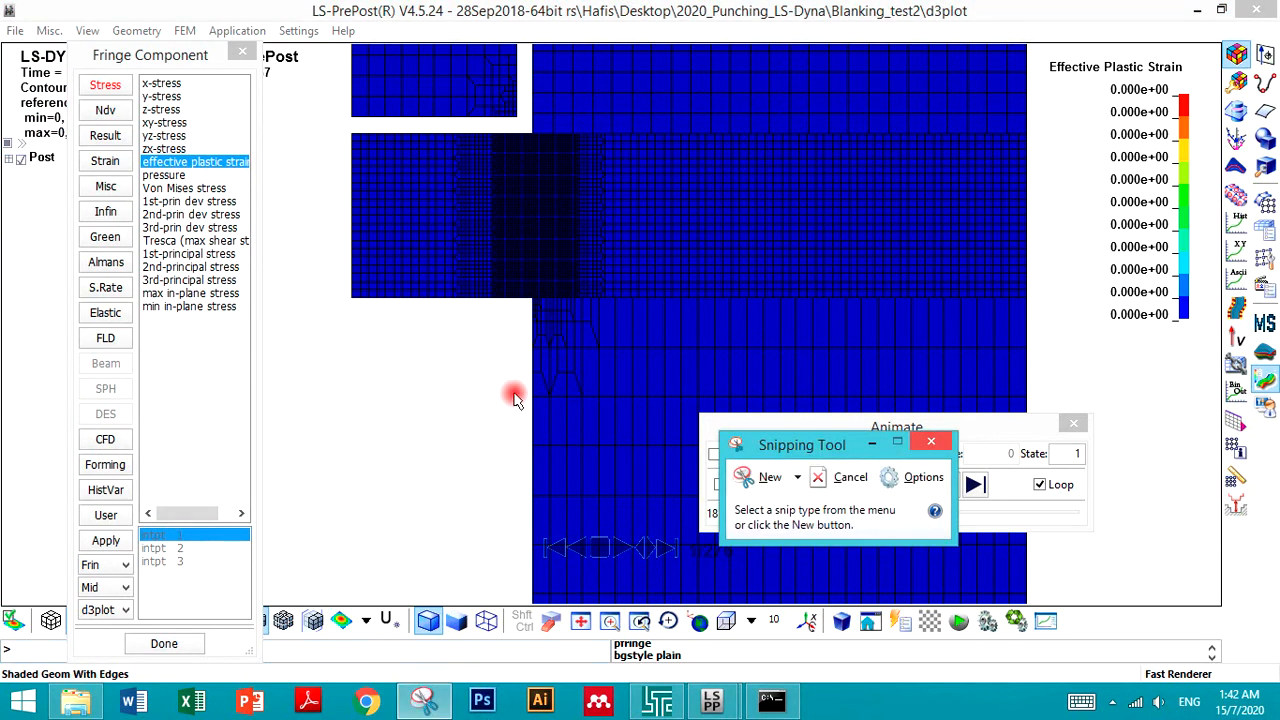
left_click(769, 477)
left_click_drag(310, 52, 1215, 601)
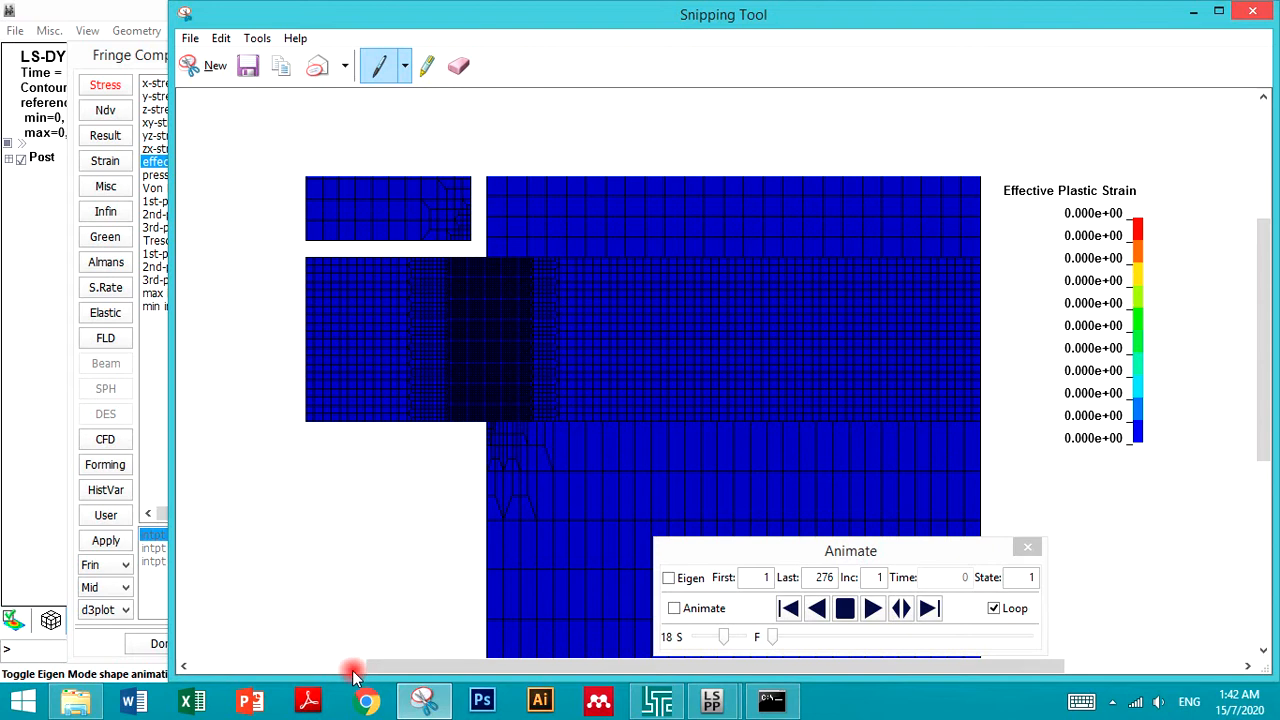
- Move the Animate dialog out of the plot area
mouse_move(711, 701)
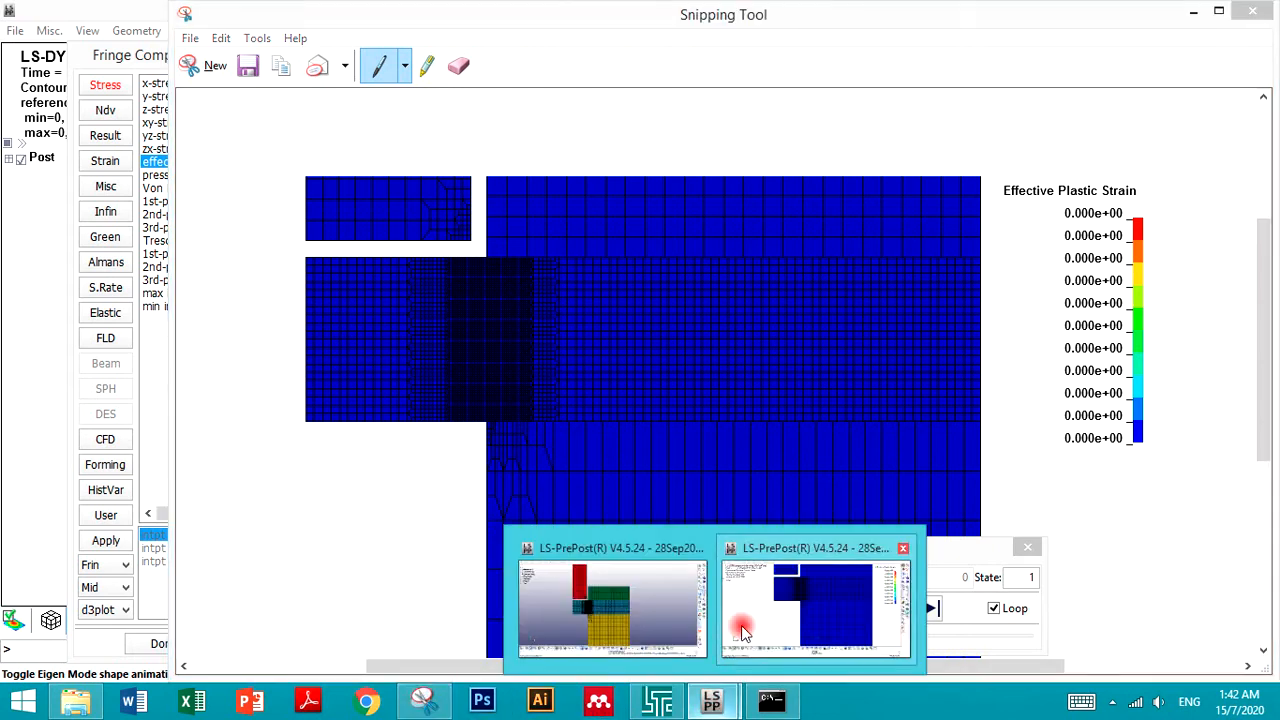
left_click(745, 610)
left_click_drag(714, 432, 5, 690)
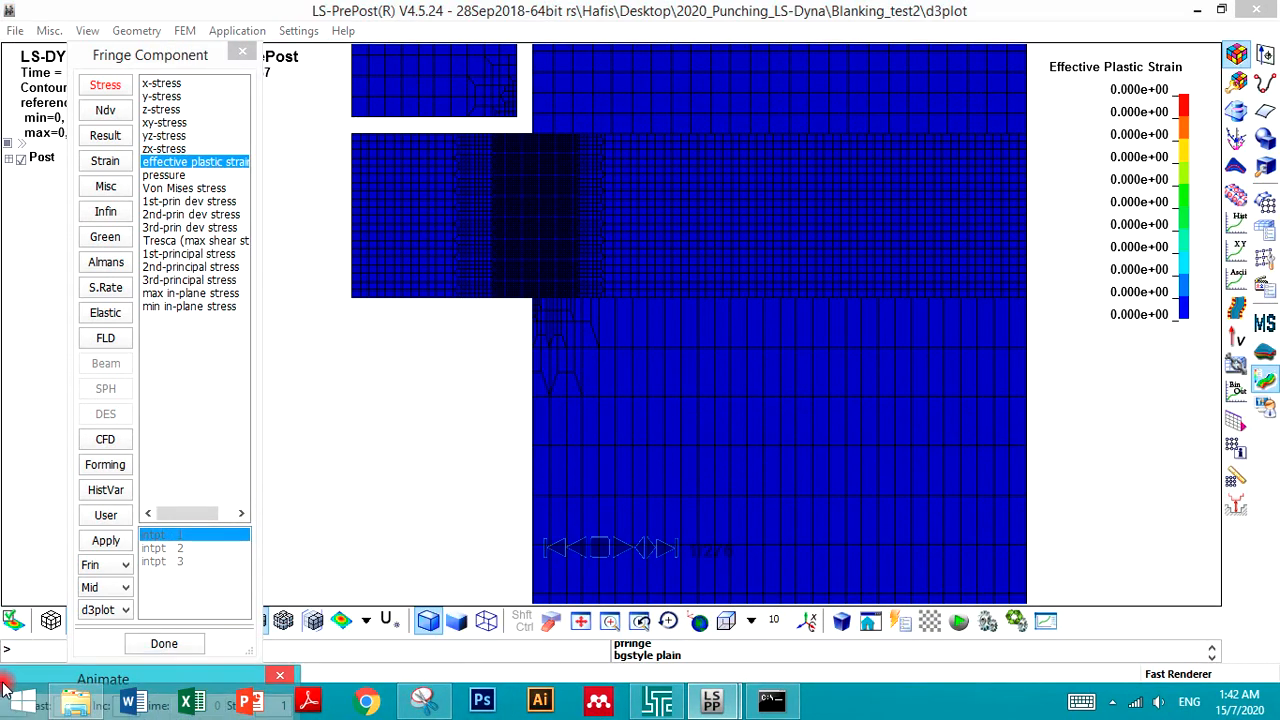
- Take a new rectangular snip of the strain plot and copy it
mouse_move(456, 706)
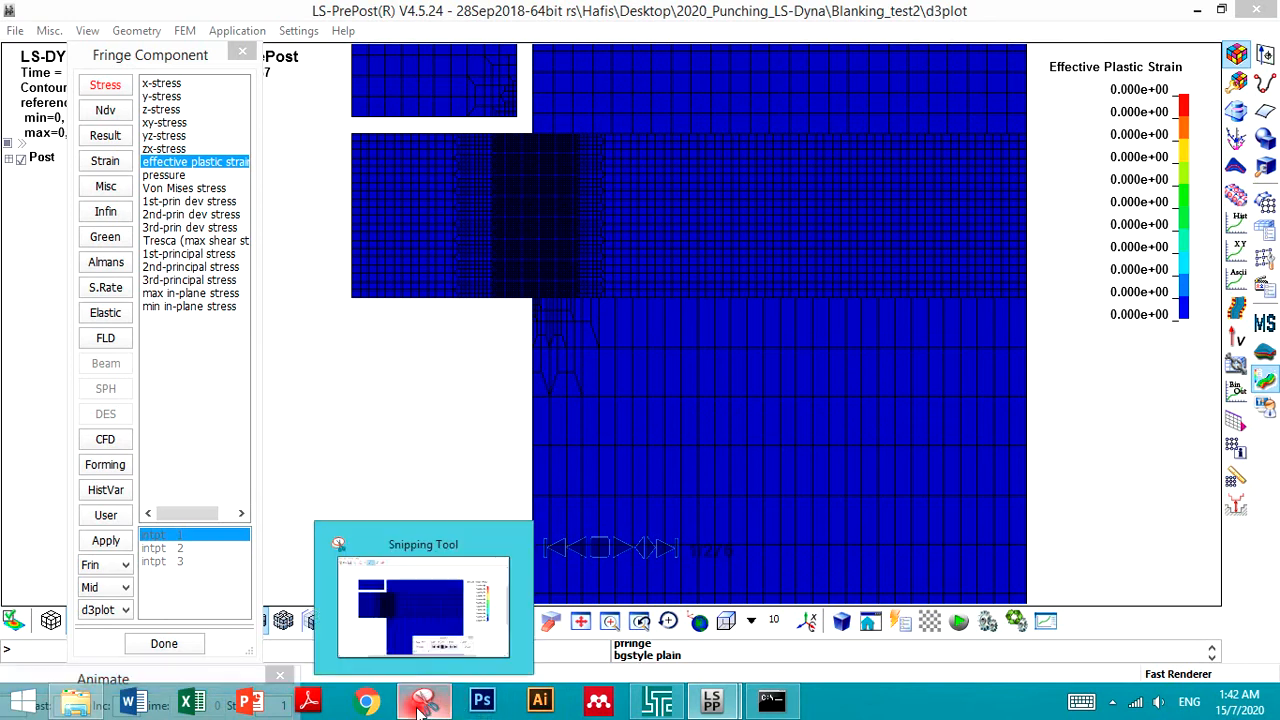
left_click(430, 600)
left_click(212, 80)
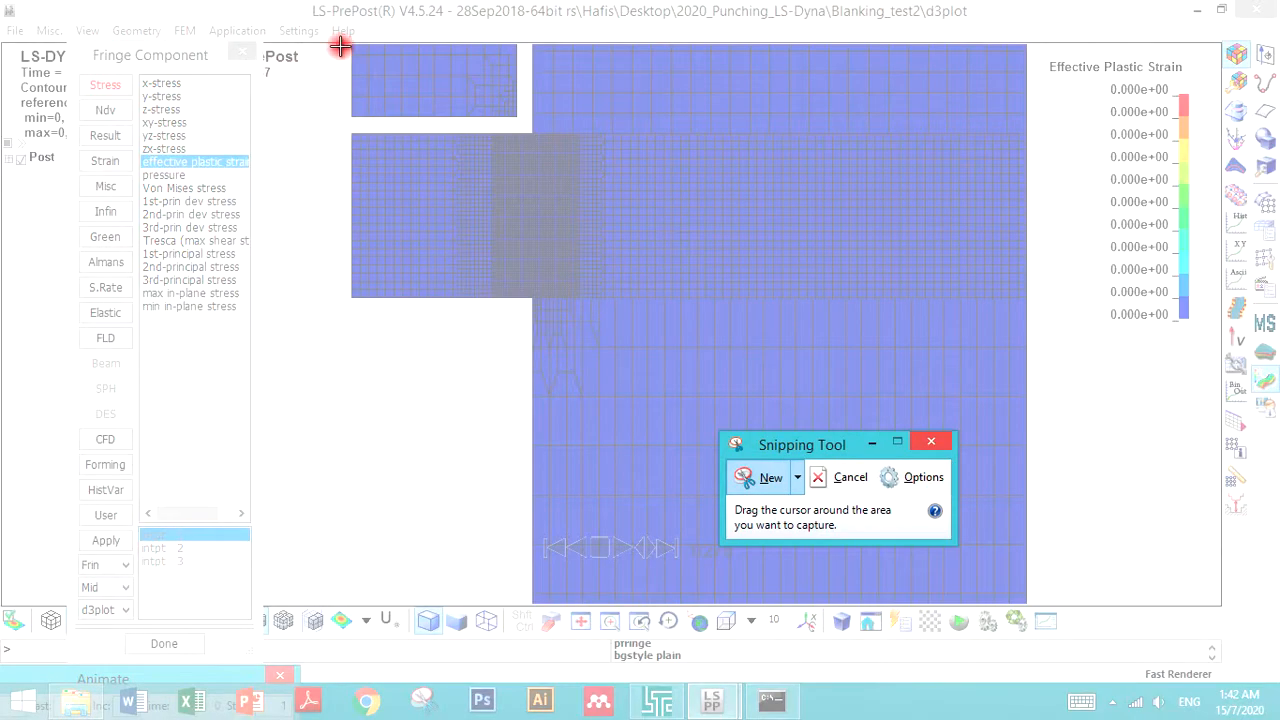
left_click_drag(340, 46, 1183, 528)
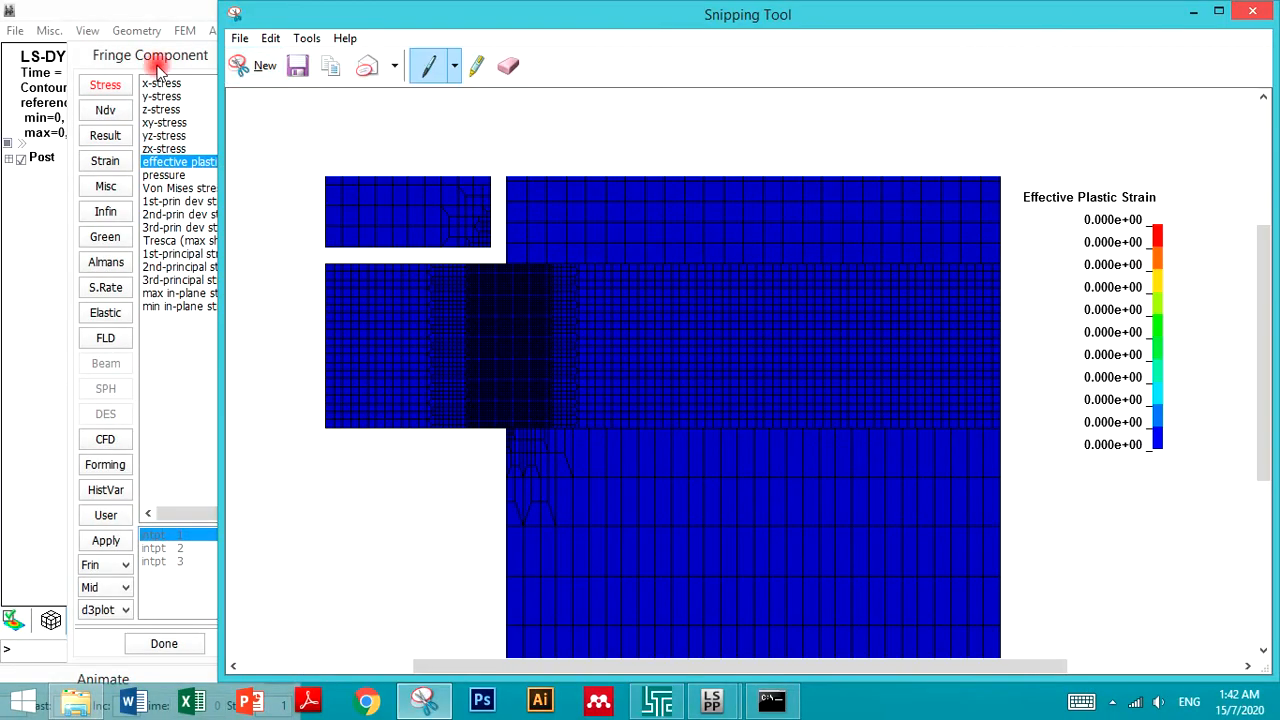
left_click(270, 40)
left_click(234, 62)
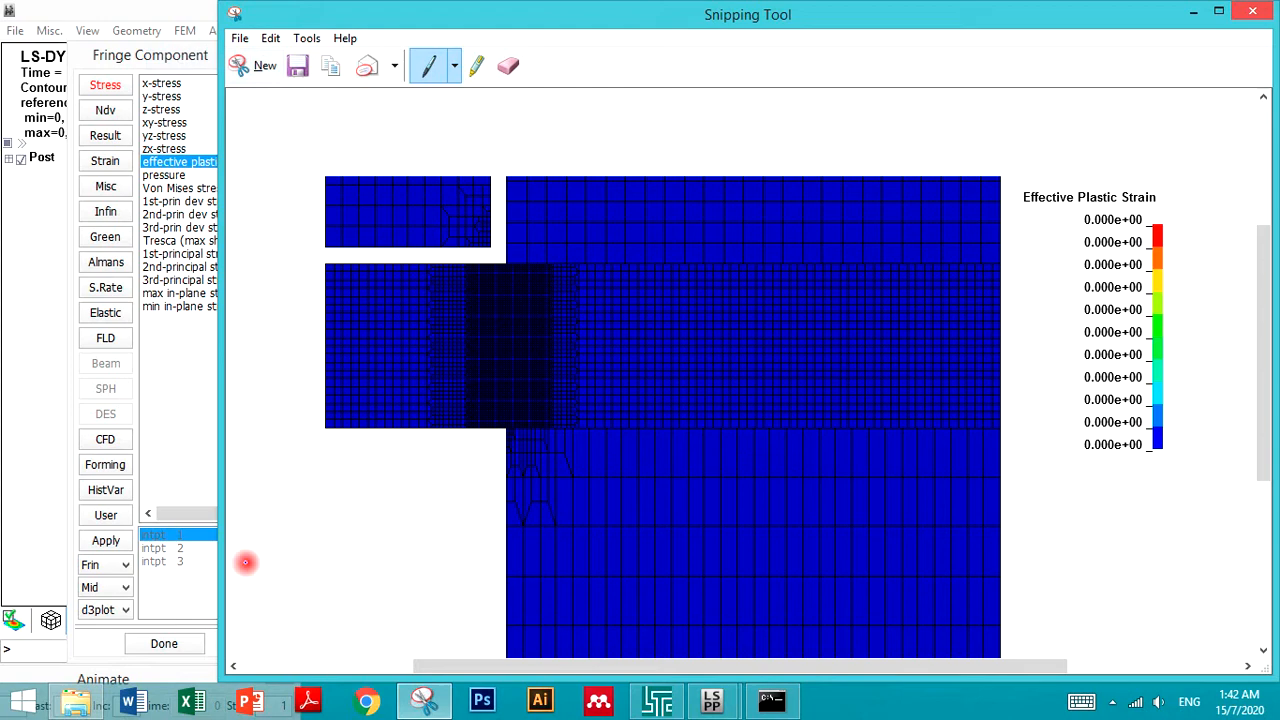
- Switch to PowerPoint, create a blank presentation and close the activation wizard
left_click(249, 703)
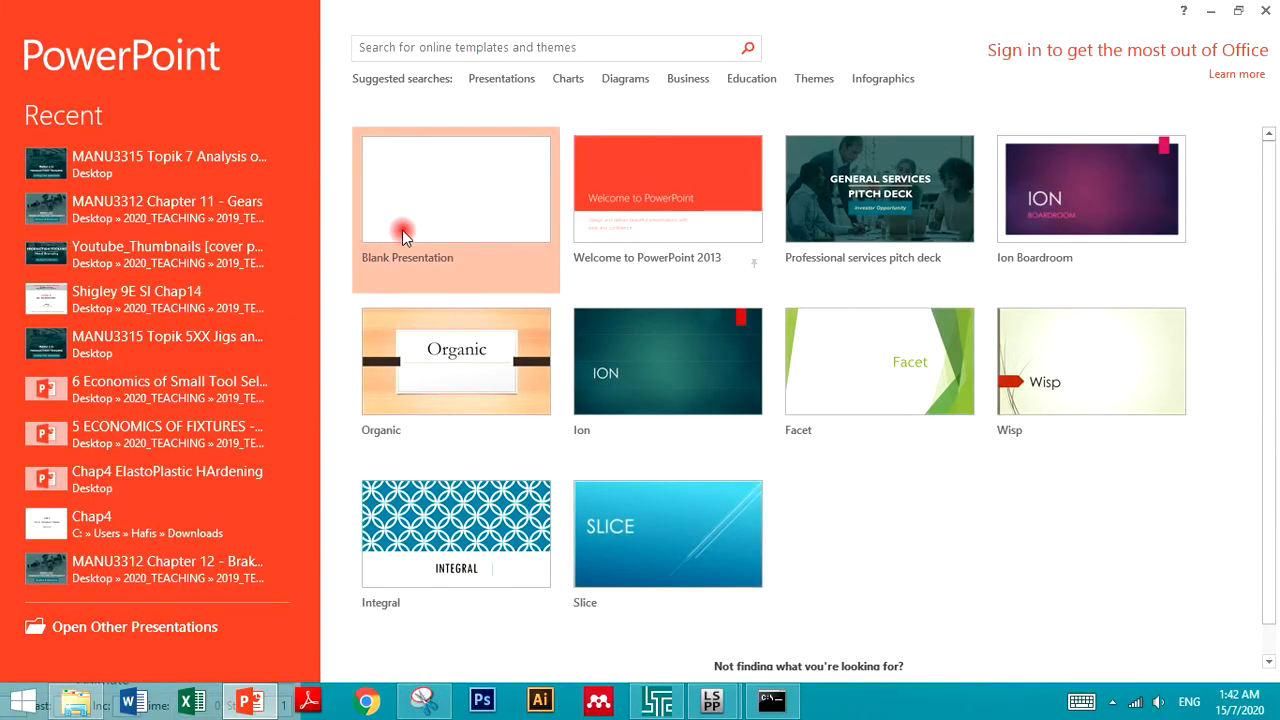
left_click(403, 236)
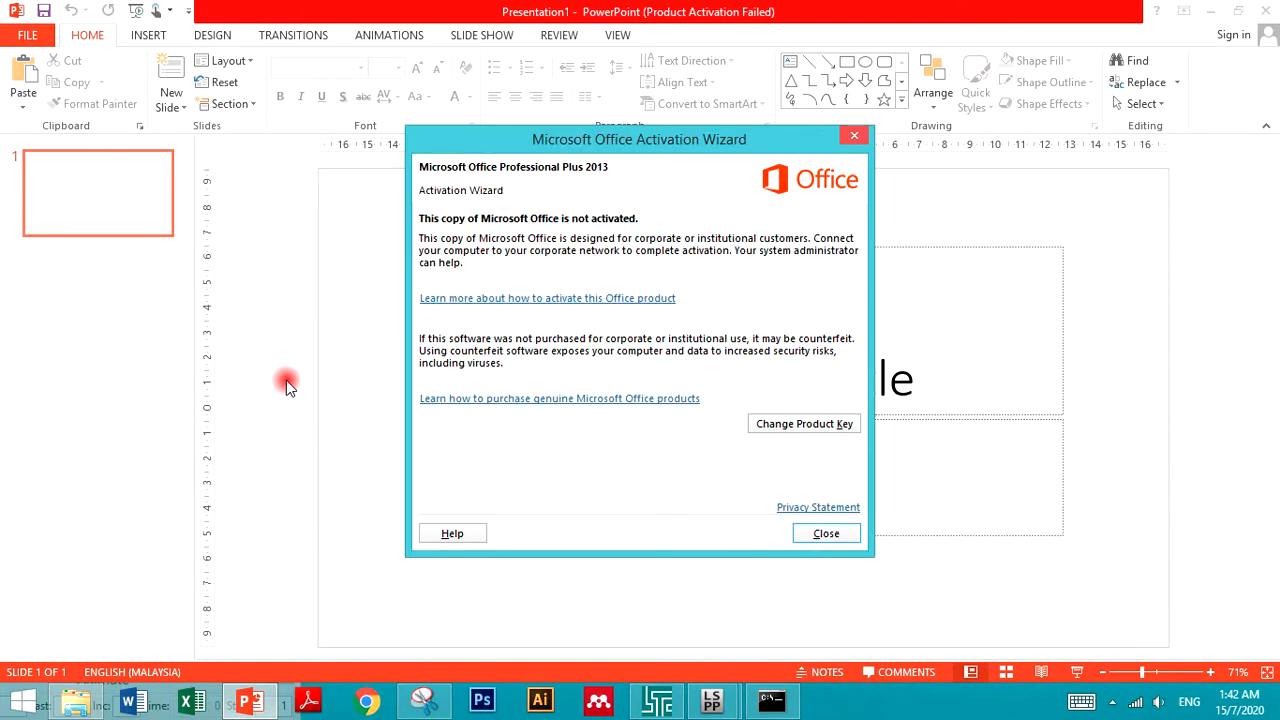
left_click(822, 533)
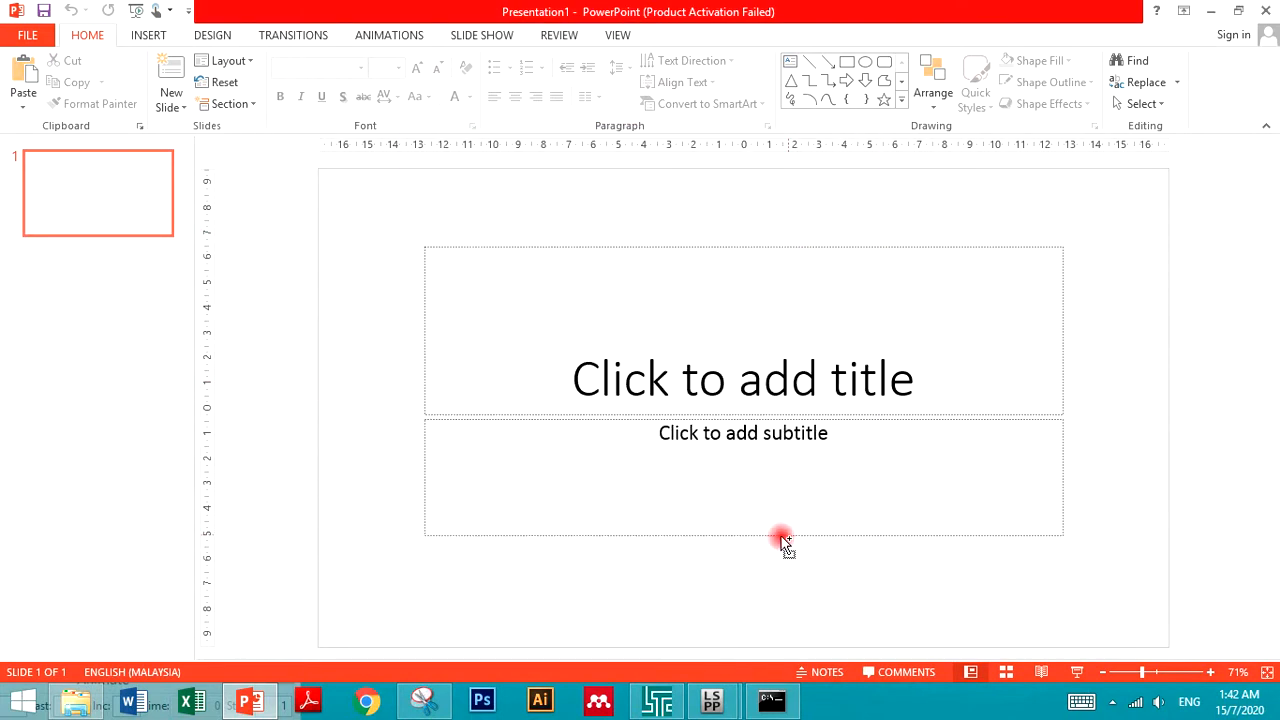
- Paste the snip onto the slide, then reposition and enlarge it to fill the slide
key("ctrl+v")
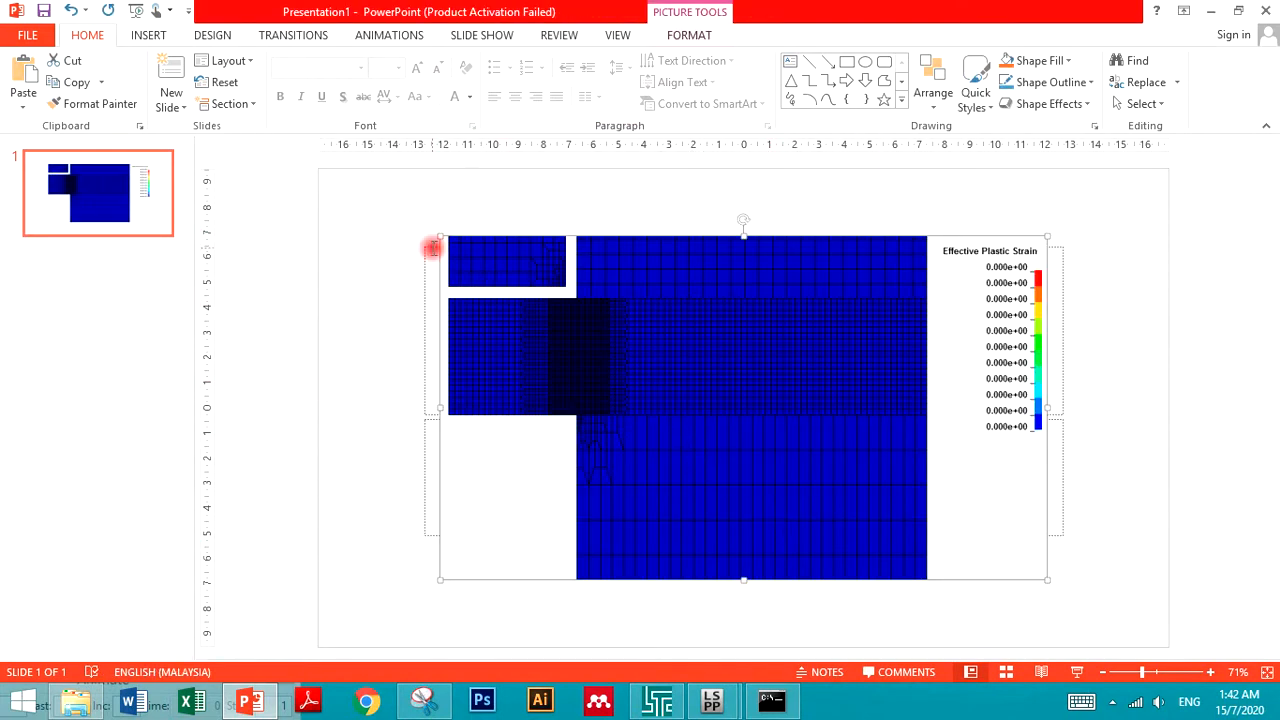
left_click_drag(416, 231, 383, 205)
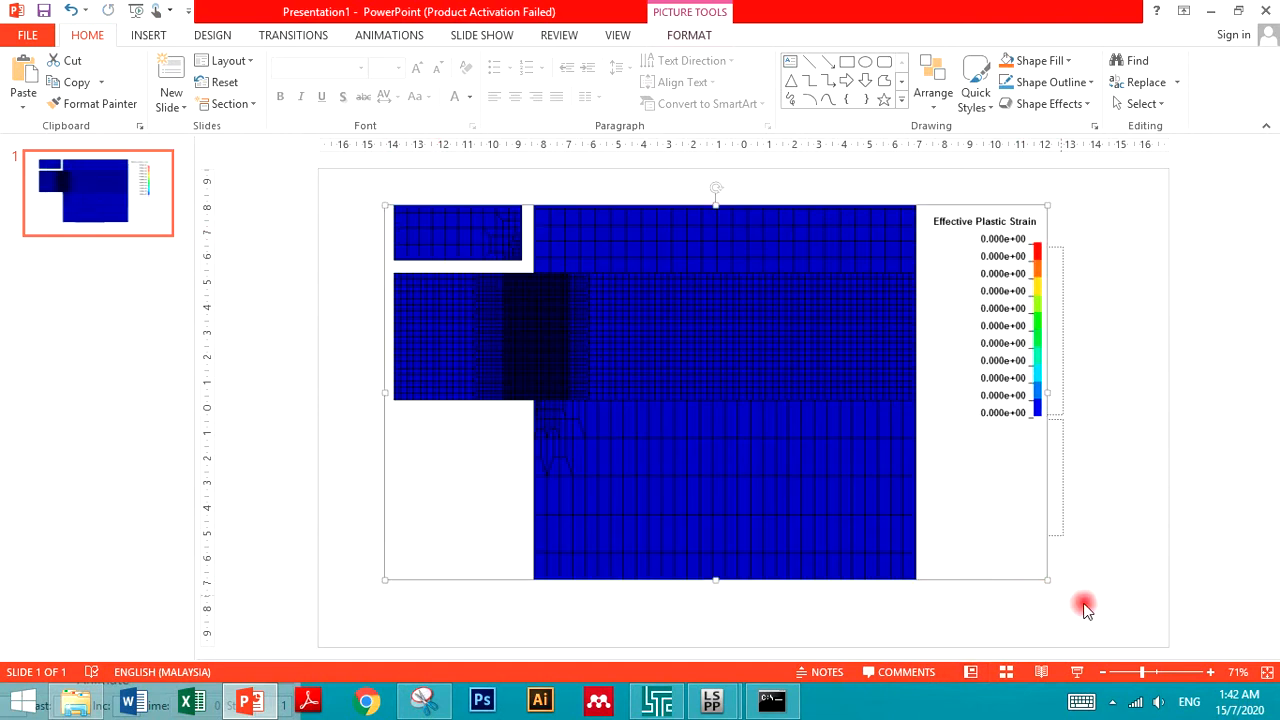
left_click_drag(1045, 580, 1103, 621)
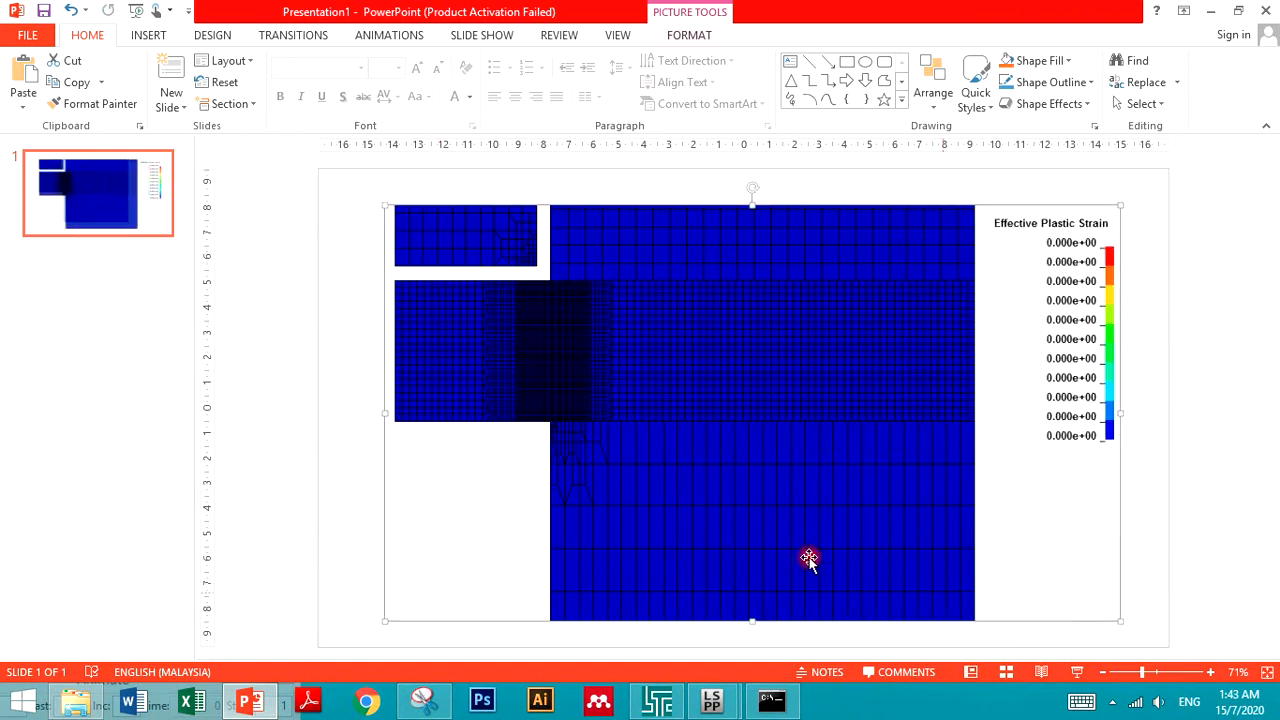
- Add a new slide after the first slide
right_click(120, 226)
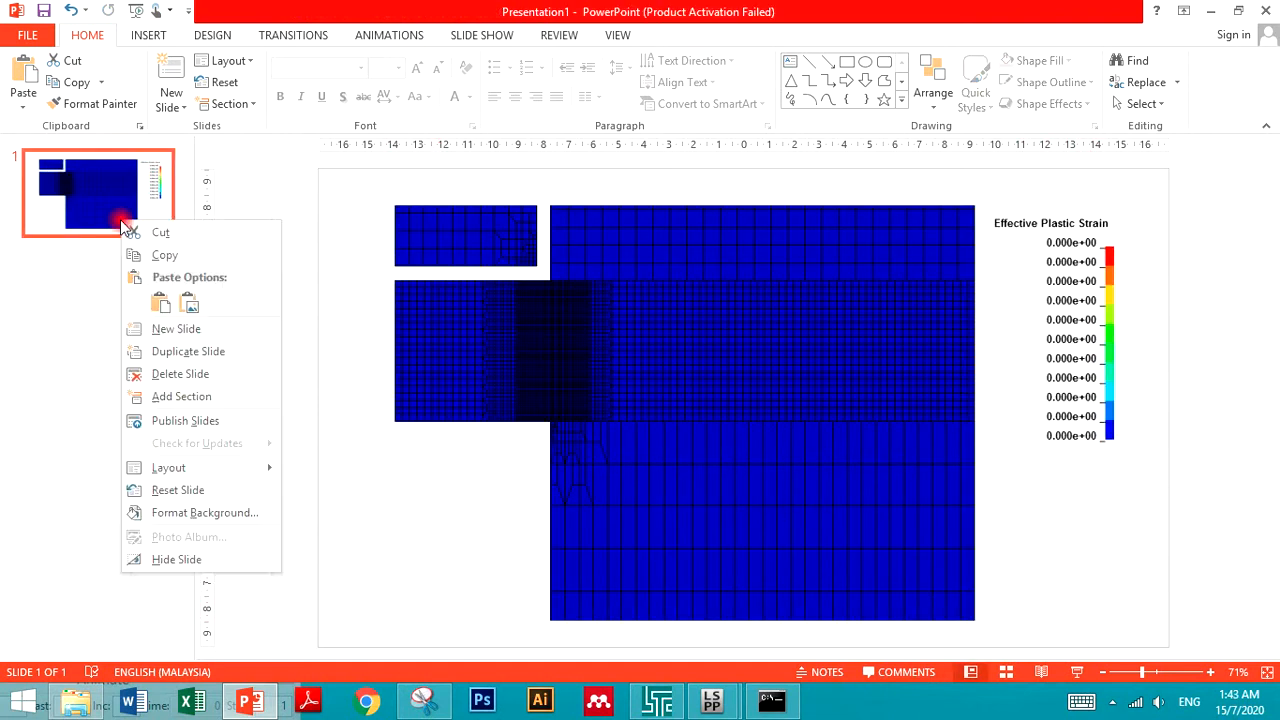
left_click(165, 329)
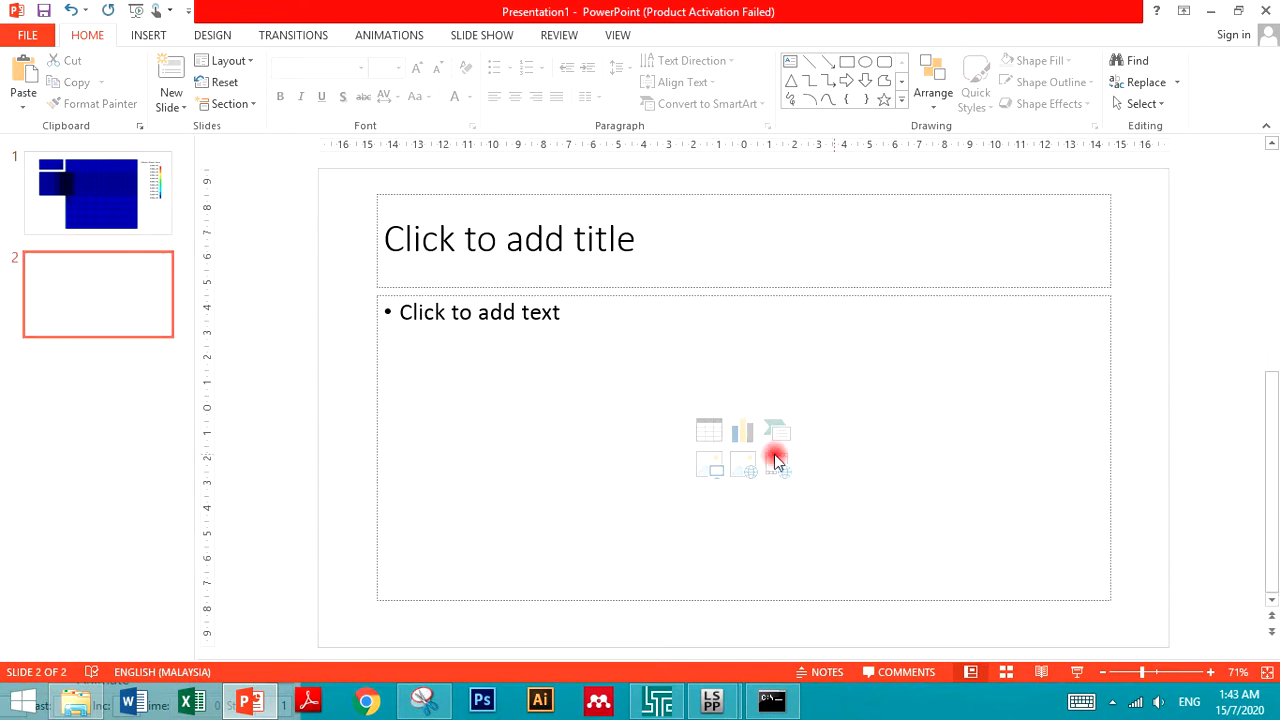
- Insert a video file from the Desktop folder 2020_Punching_LS-Dyna > Blanking_test2 onto the new slide
left_click(145, 36)
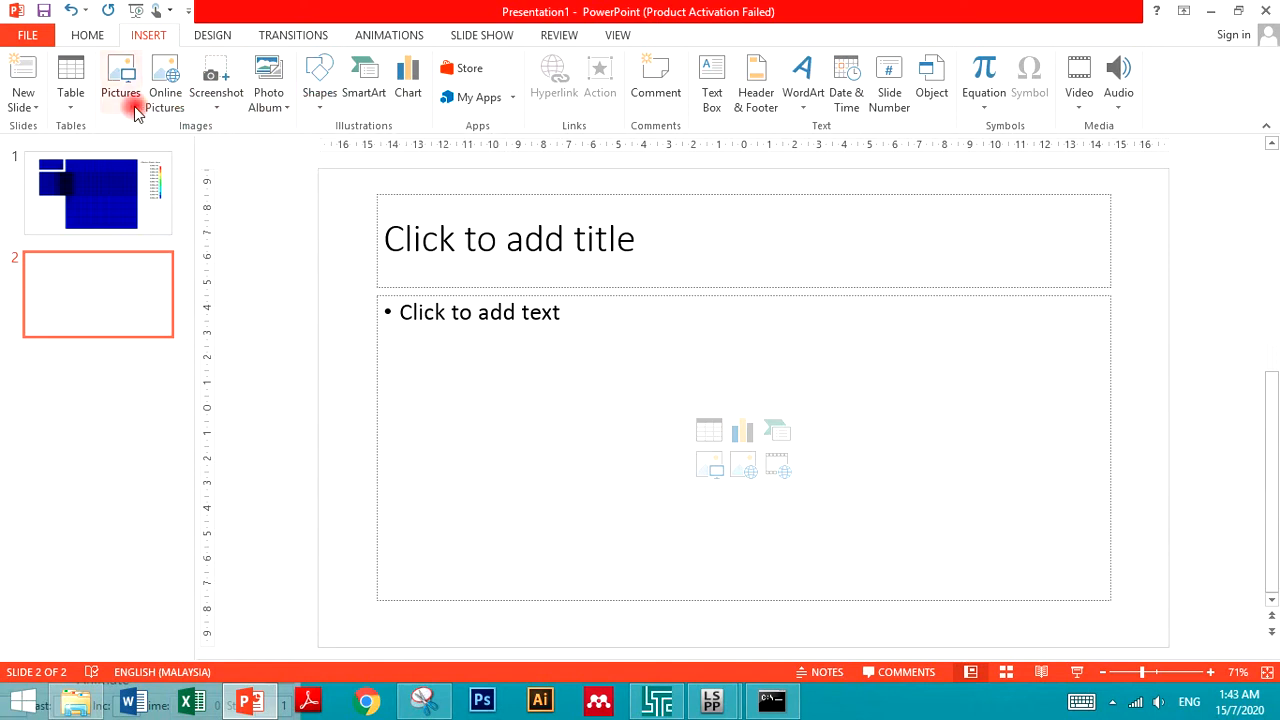
left_click(272, 110)
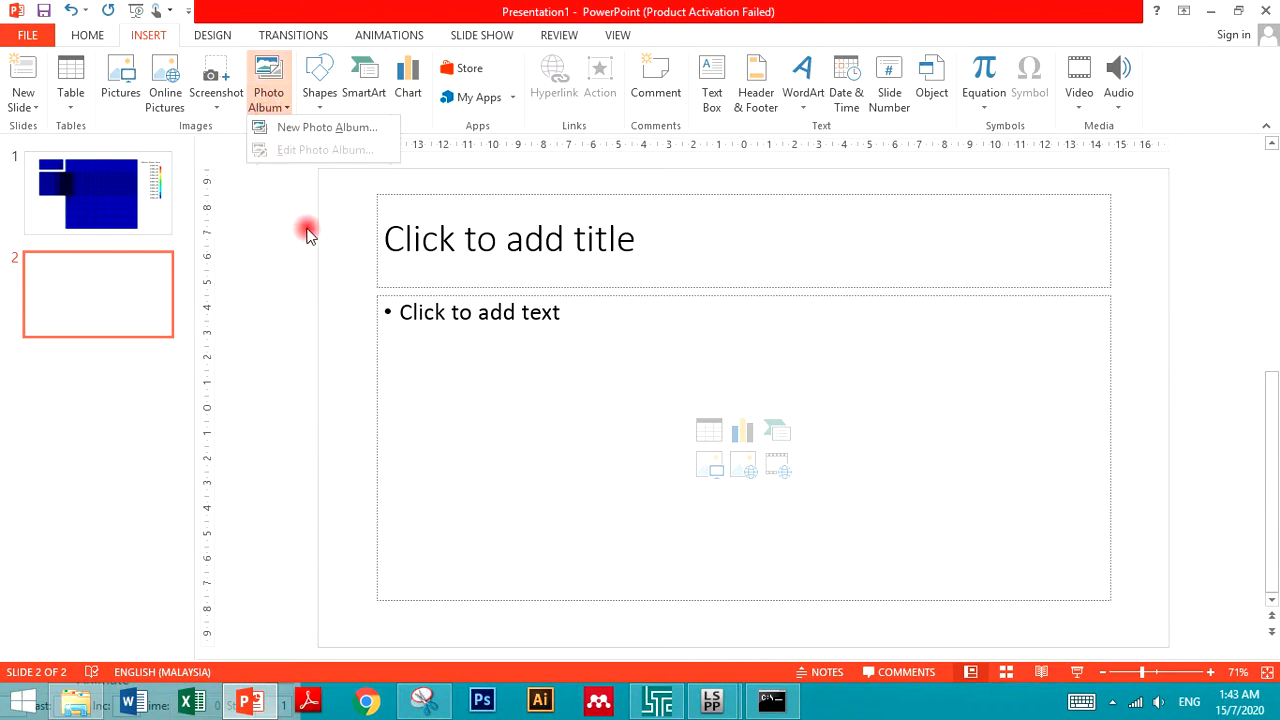
left_click(1083, 102)
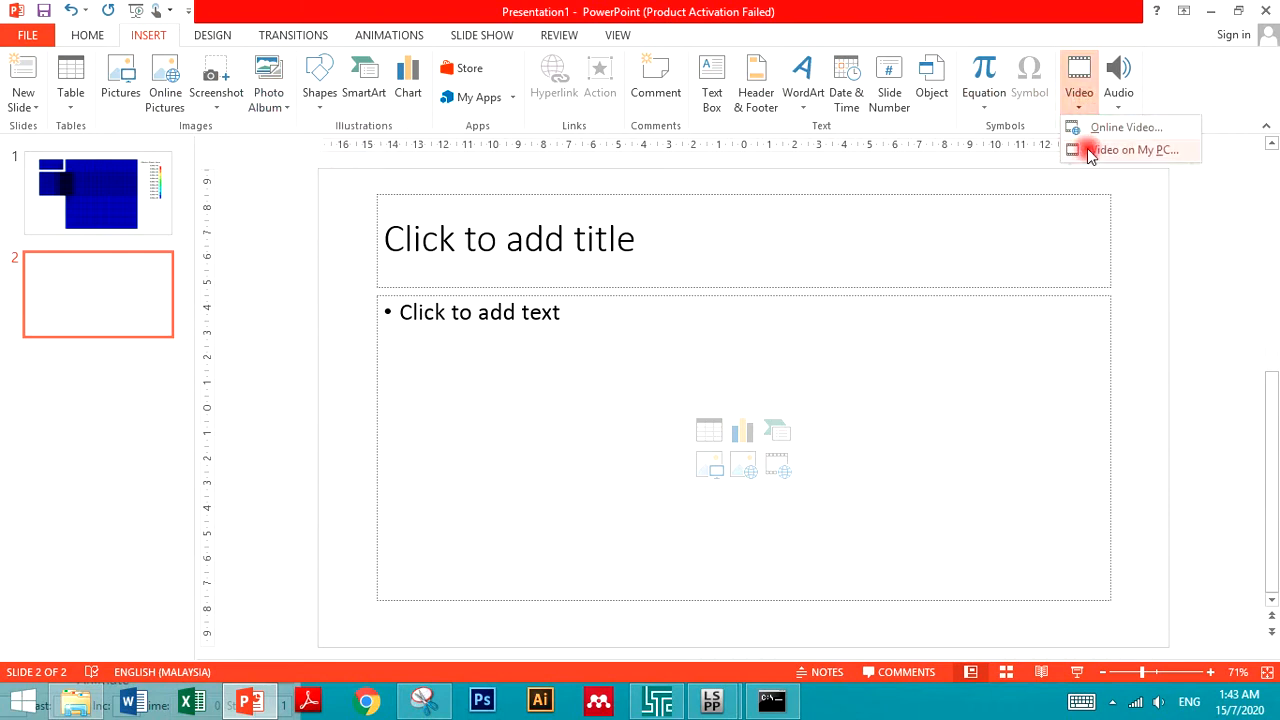
left_click(1099, 152)
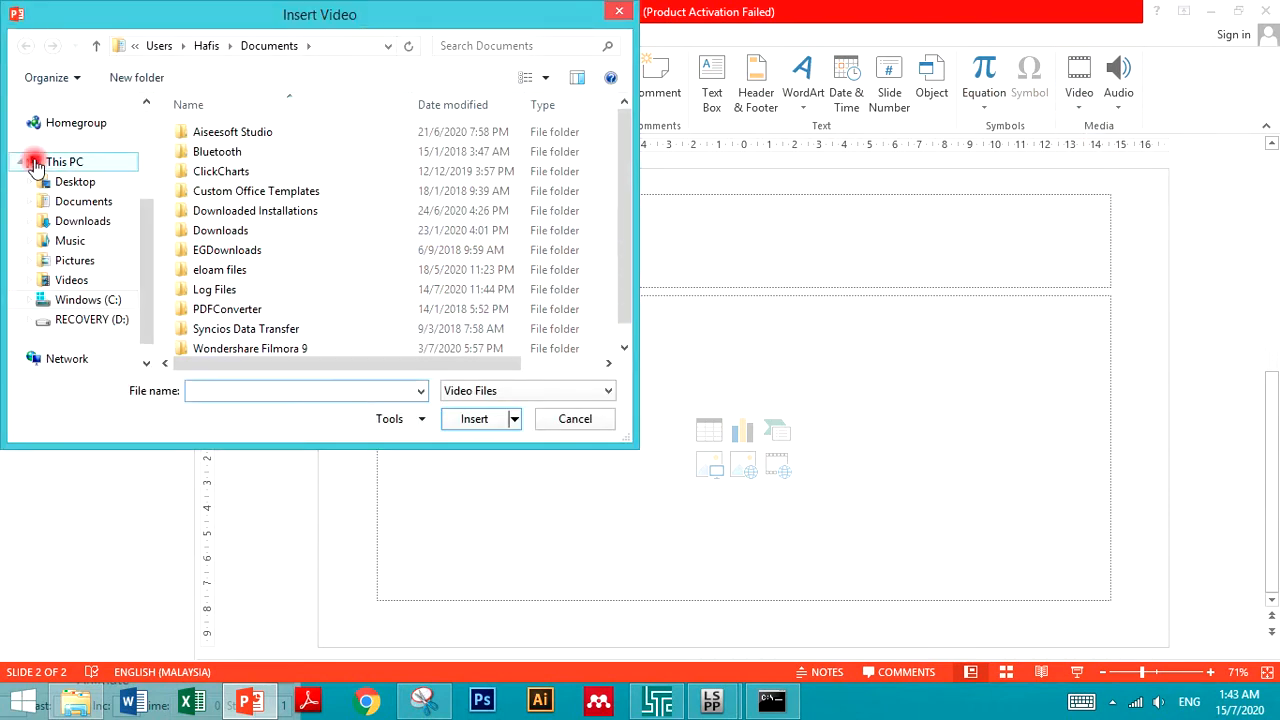
left_click(75, 183)
left_click(222, 120)
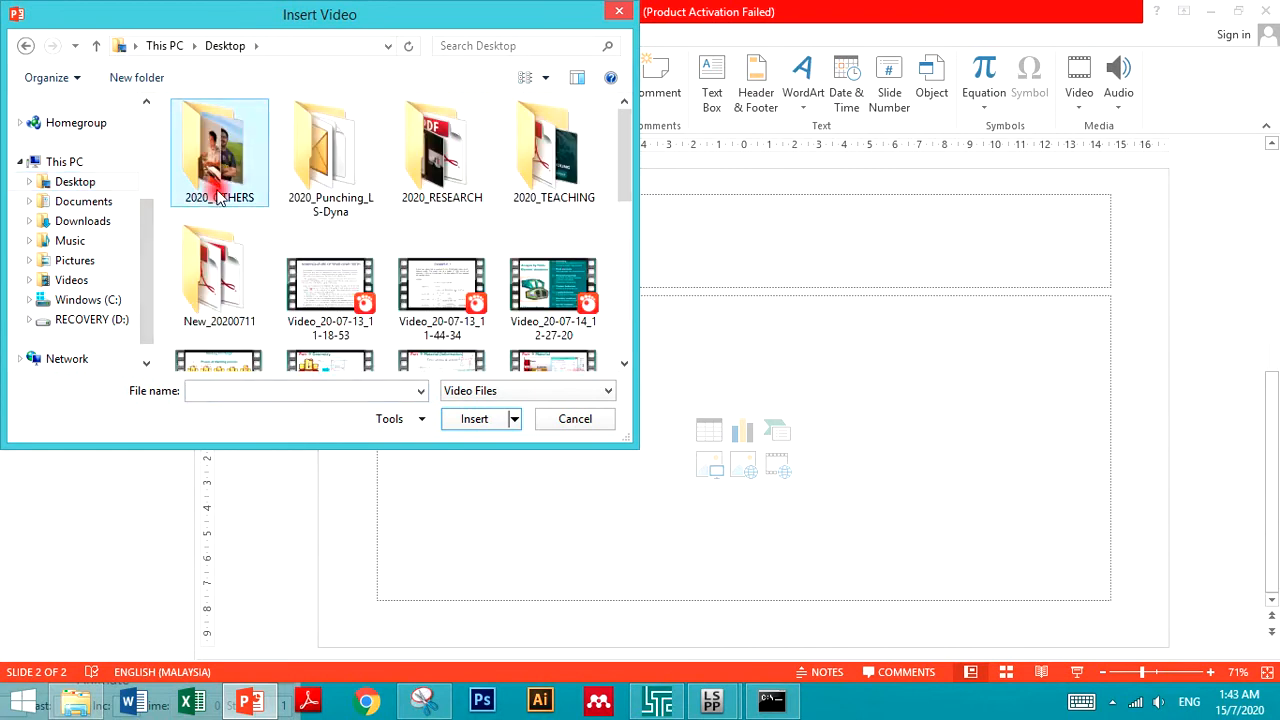
double_click(355, 194)
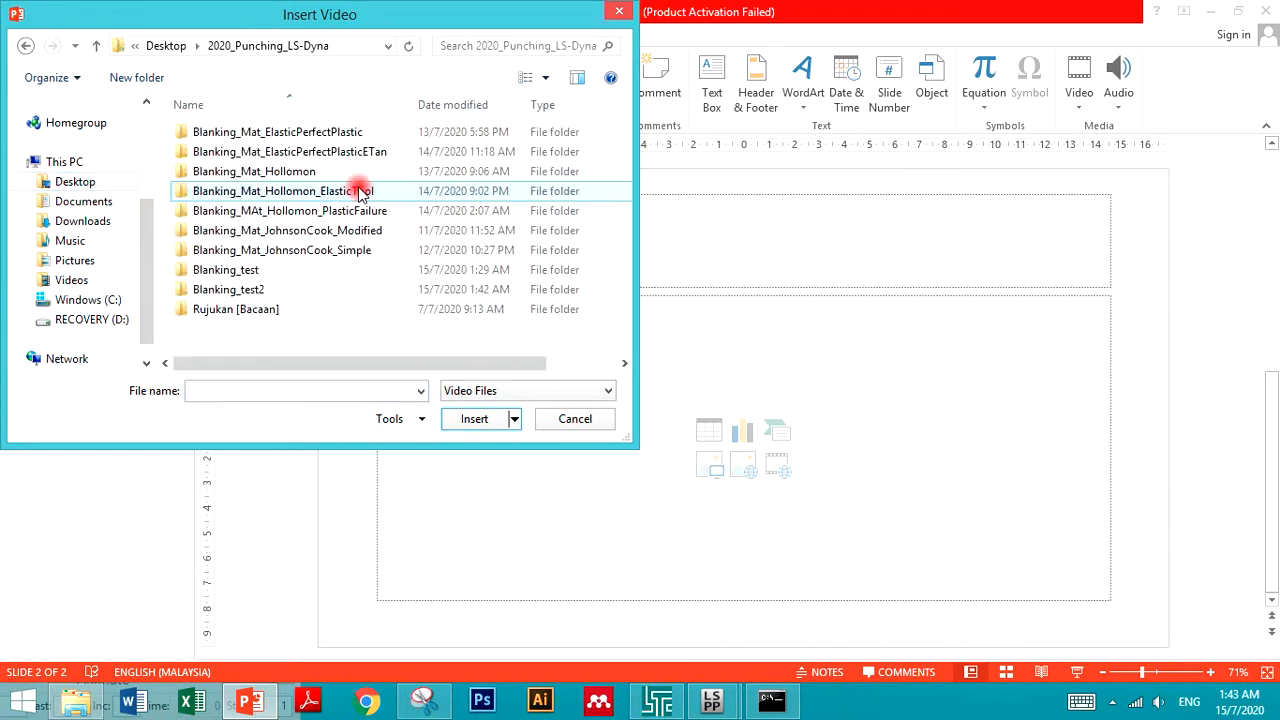
left_click(298, 229)
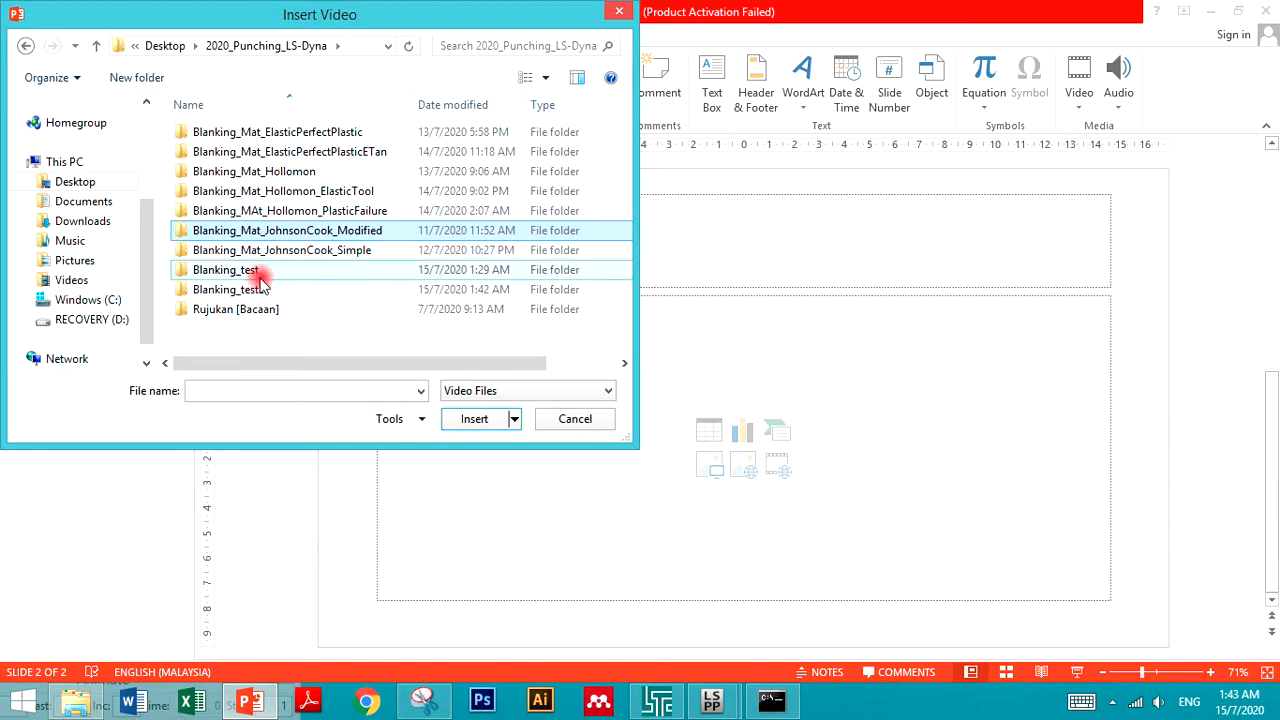
left_click(241, 296)
double_click(243, 296)
double_click(208, 176)
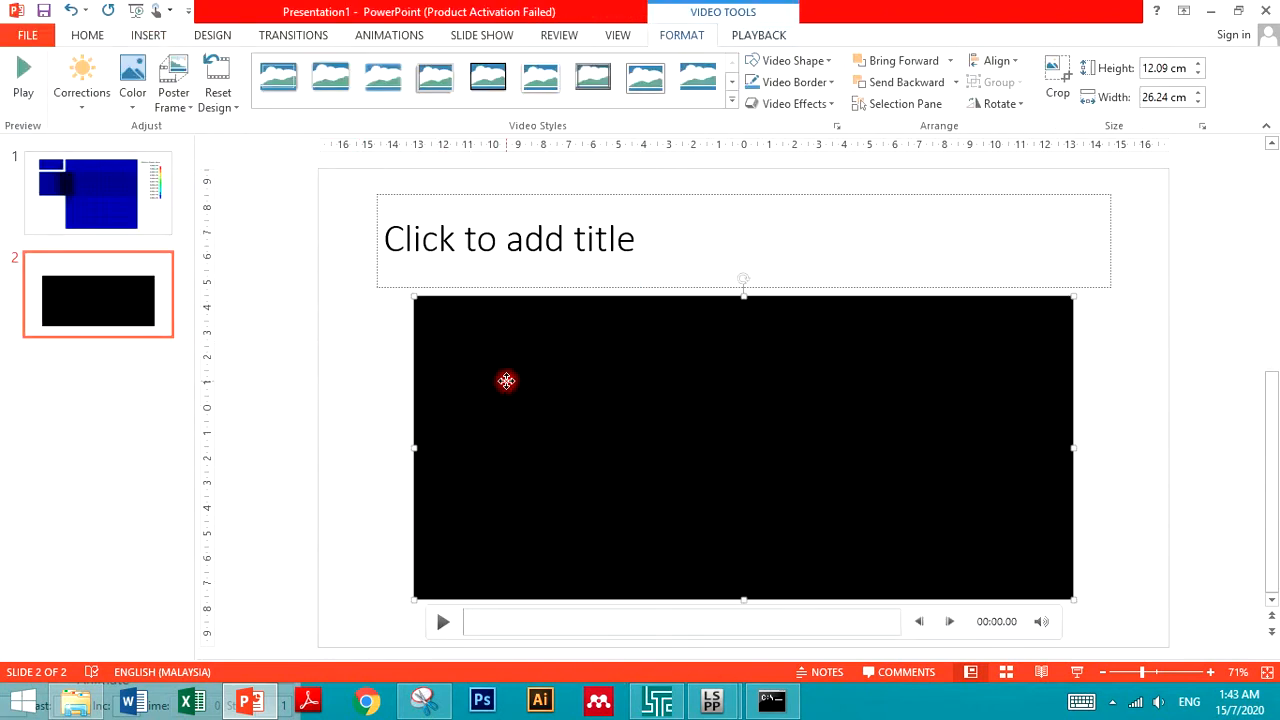
- Play the inserted video on the slide, then switch back to LS-PrePost
left_click(424, 552)
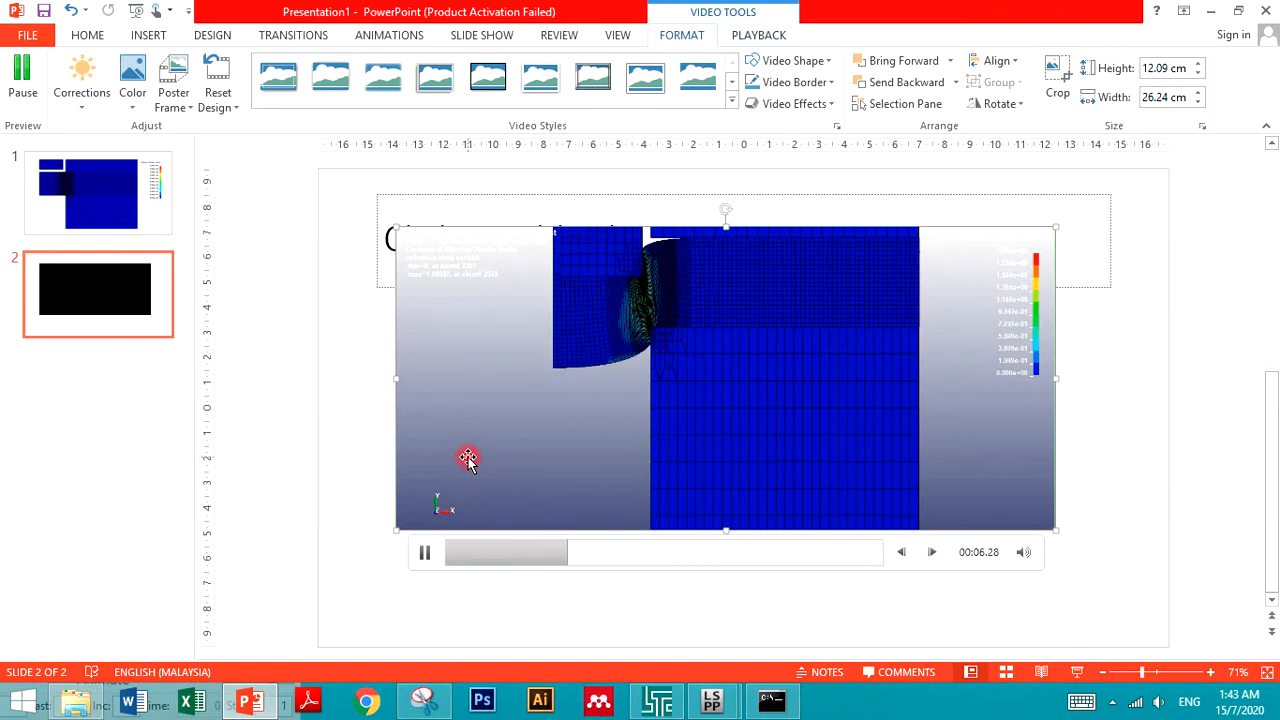
mouse_move(711, 702)
left_click(800, 610)
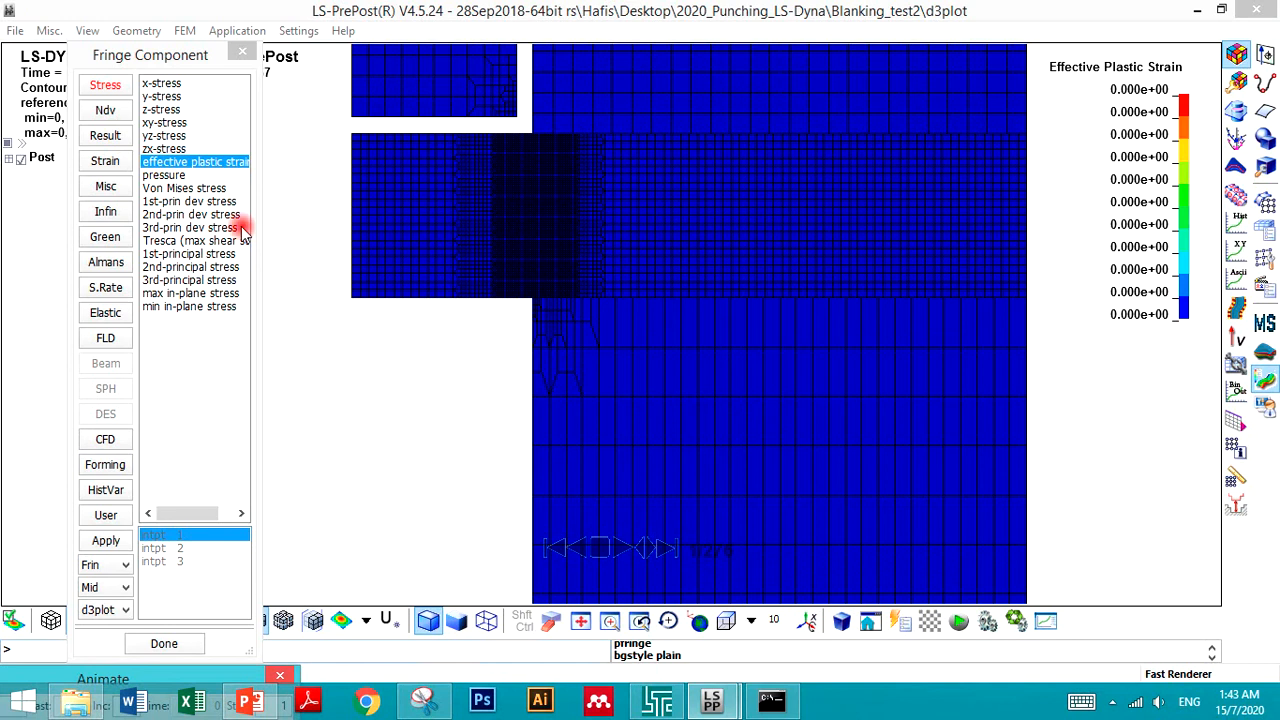
- Try the DiaFade and TriFade viewport background styles
left_click(84, 31)
mouse_move(125, 31)
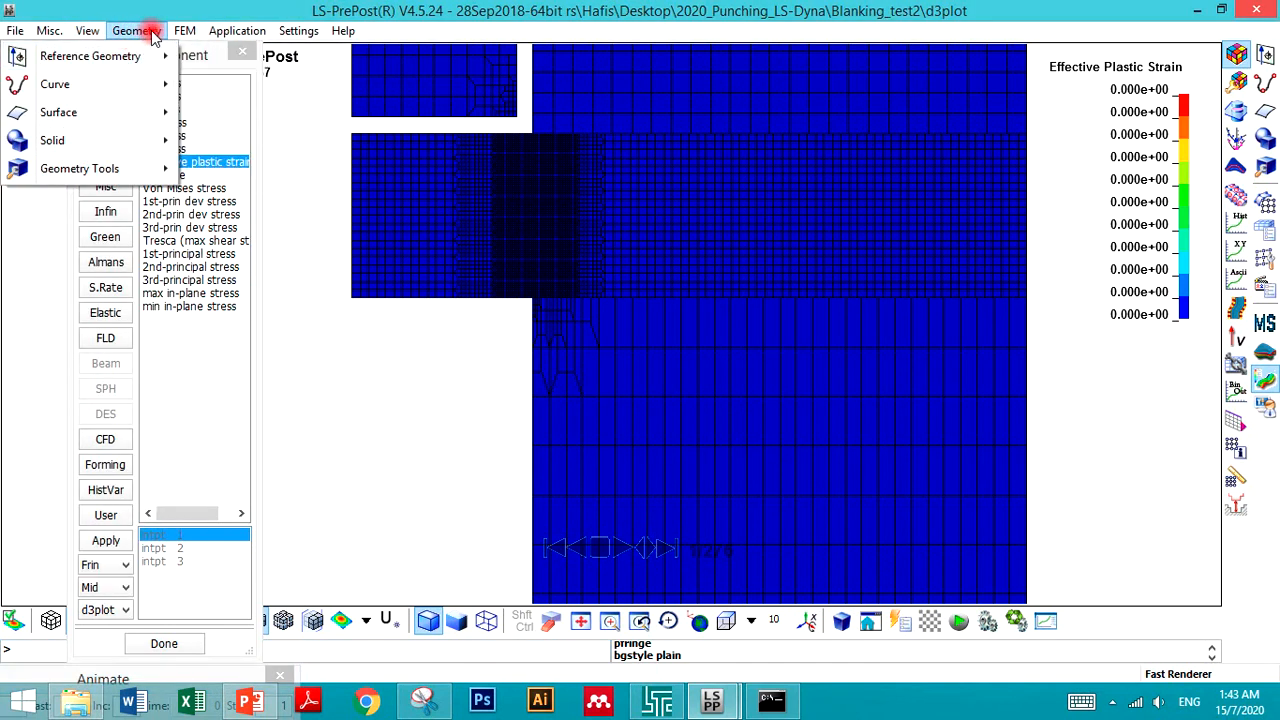
mouse_move(86, 31)
mouse_move(160, 80)
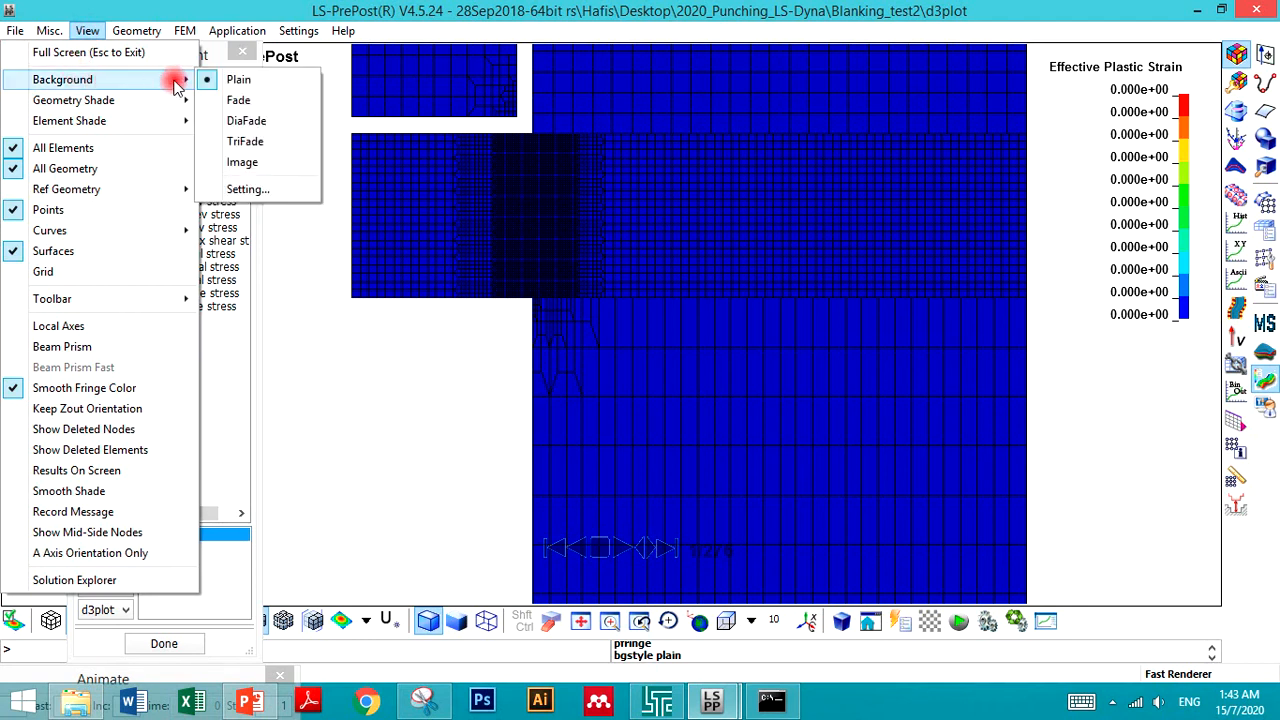
left_click(234, 122)
left_click(87, 31)
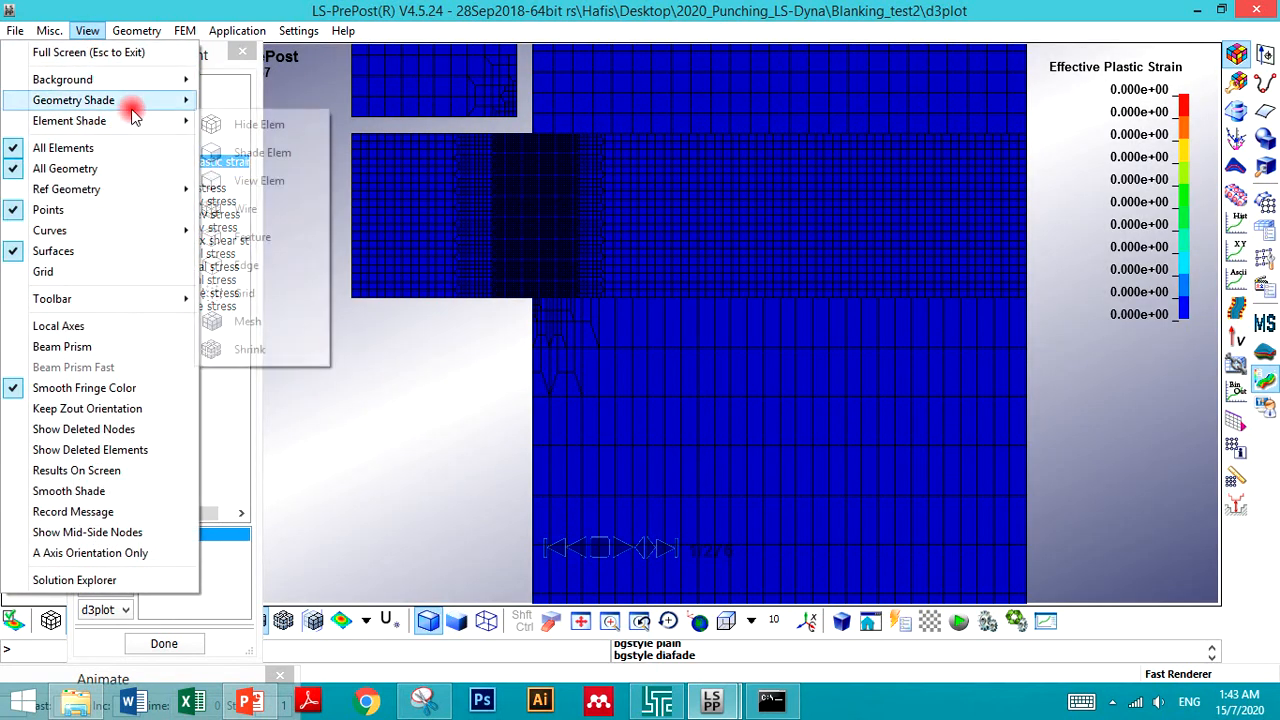
mouse_move(150, 80)
left_click(244, 143)
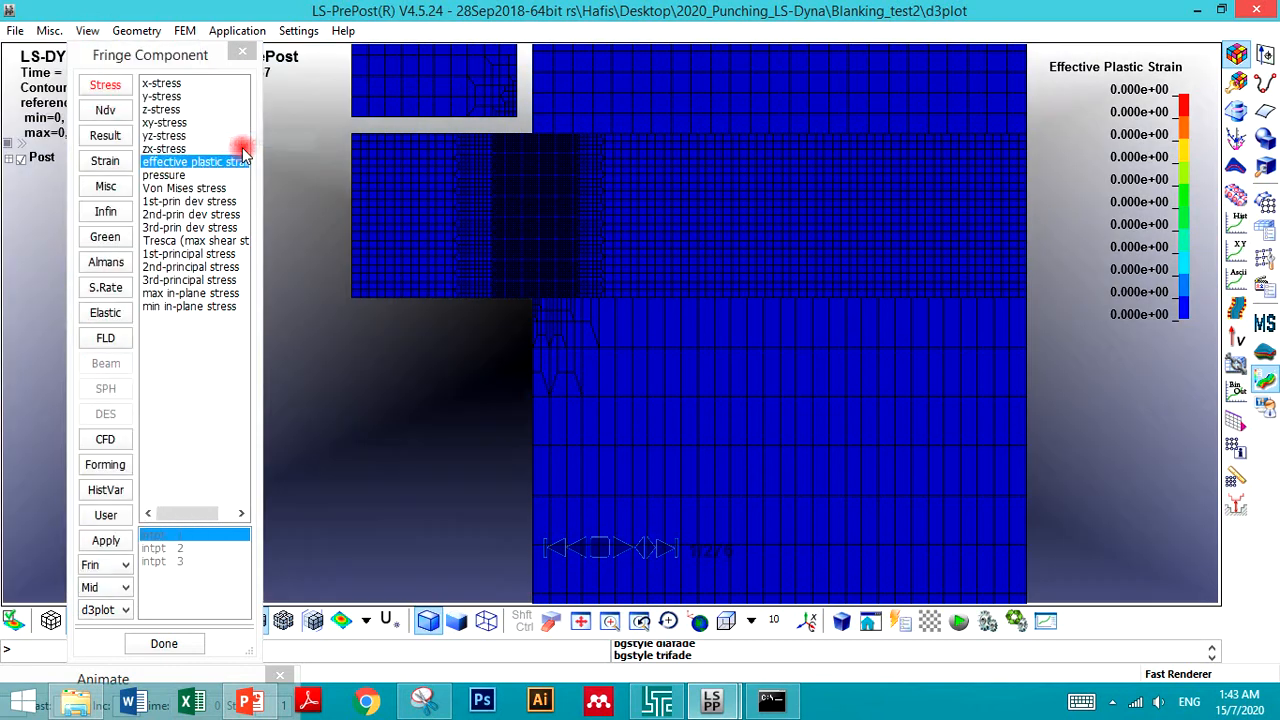
- Try an image background, cancel the image selection, and restore the Plain background
left_click(80, 31)
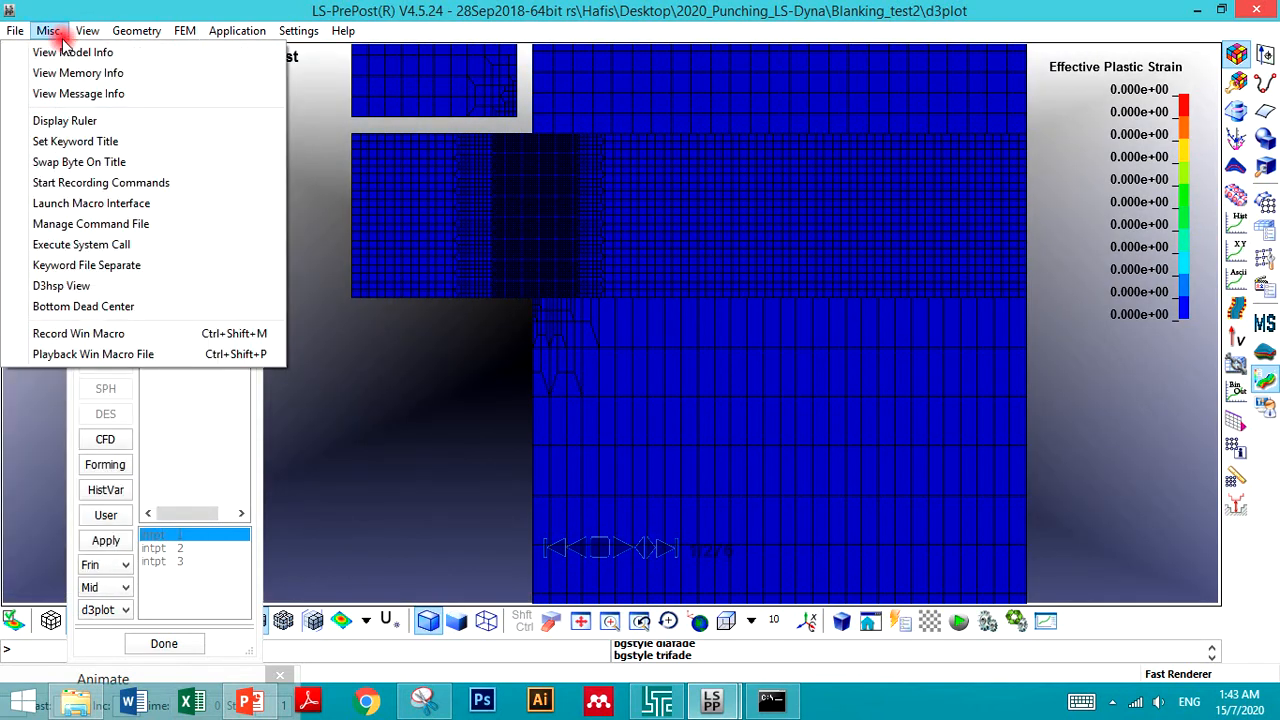
mouse_move(86, 75)
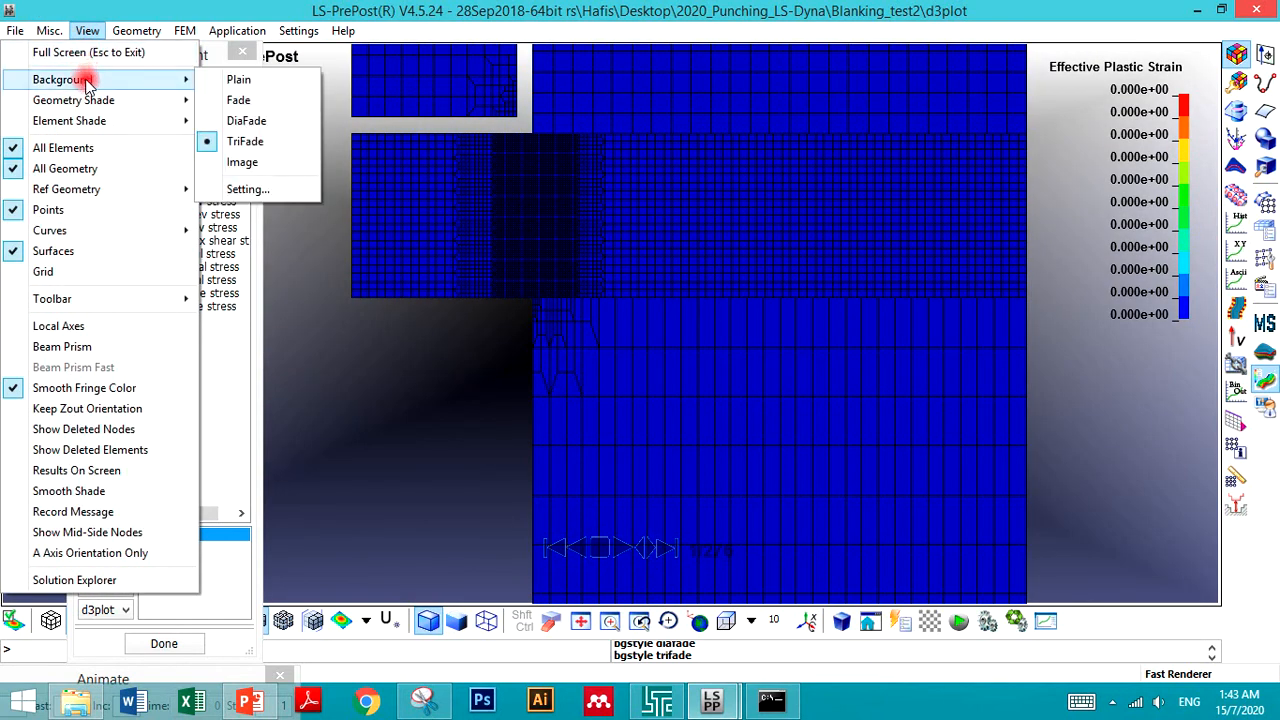
left_click(240, 158)
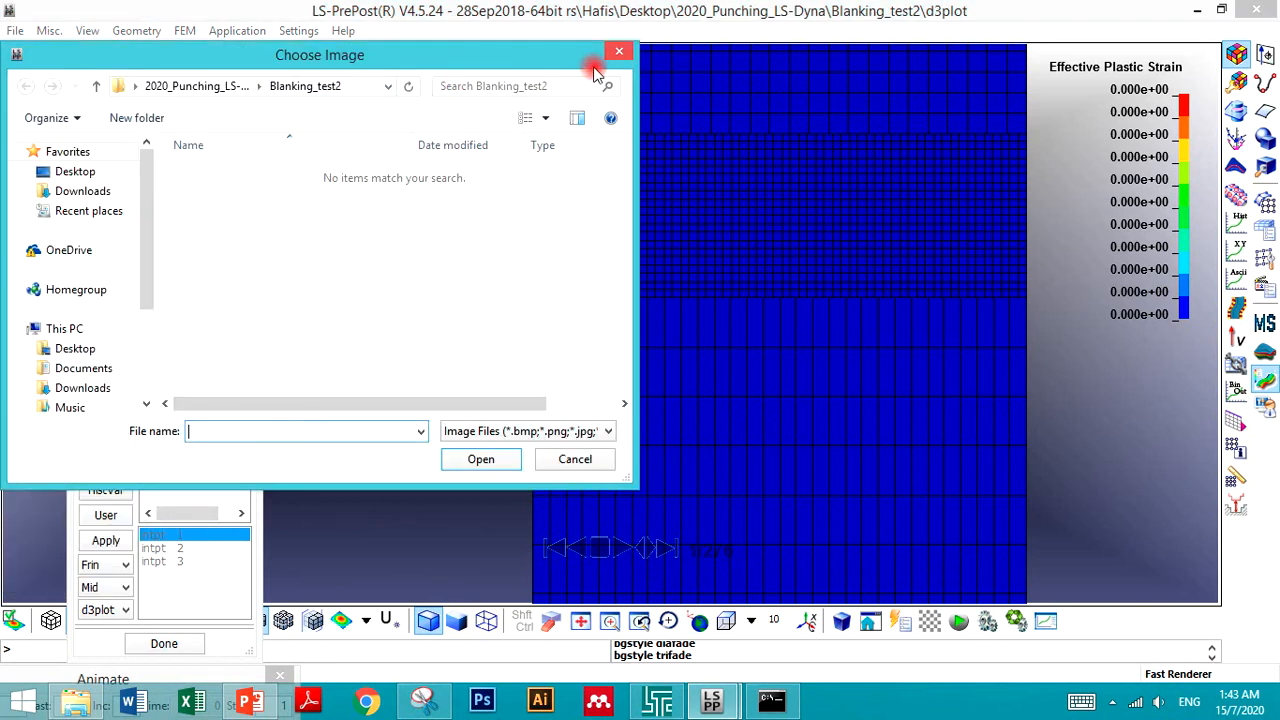
left_click(619, 51)
left_click(98, 34)
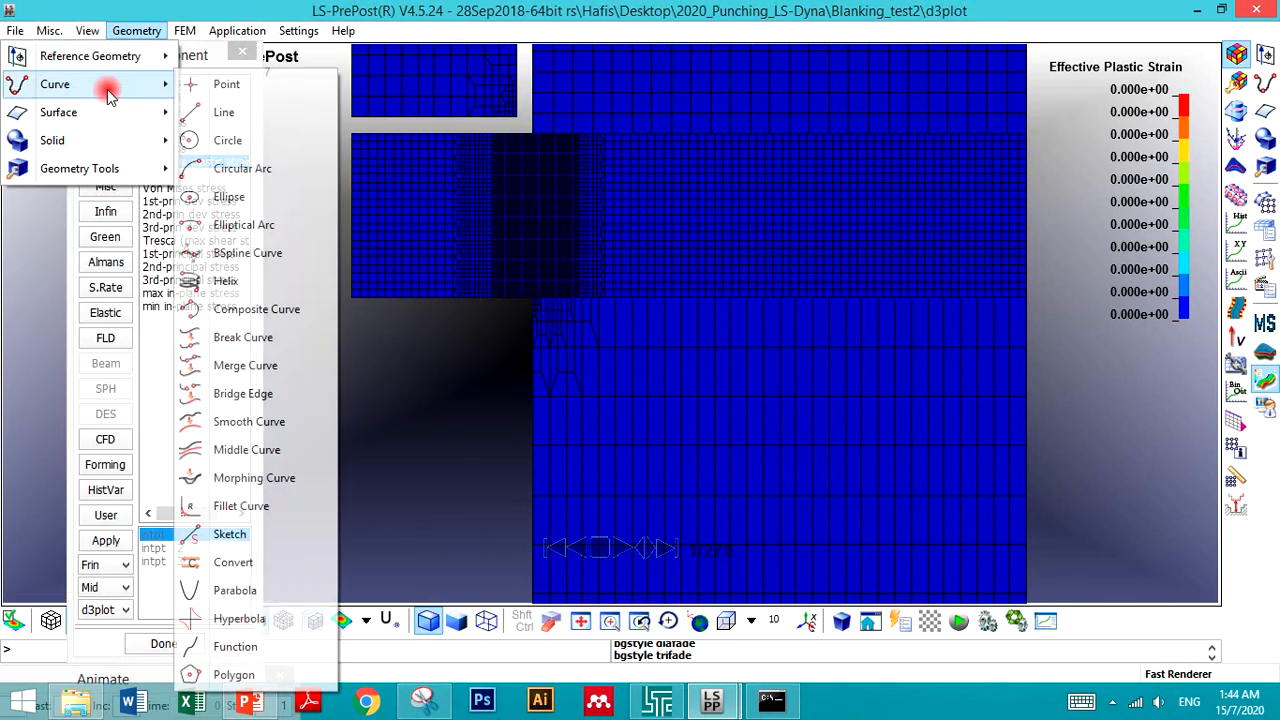
mouse_move(135, 80)
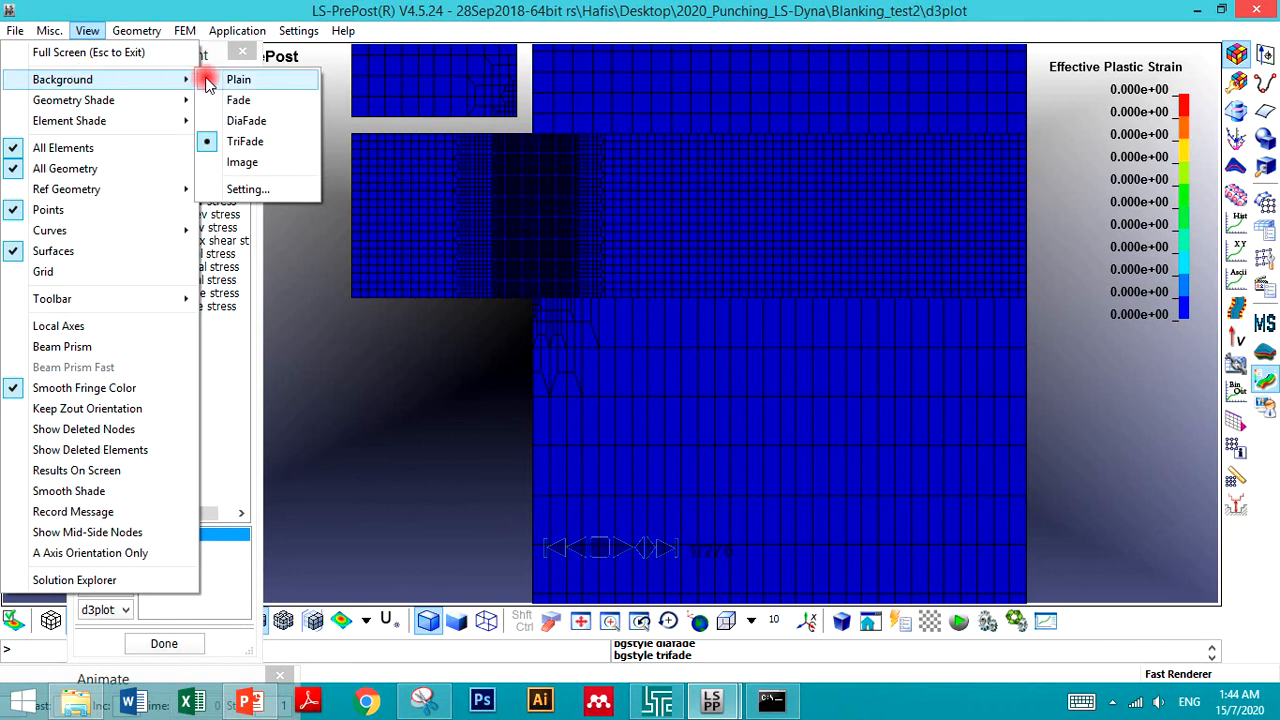
left_click(240, 80)
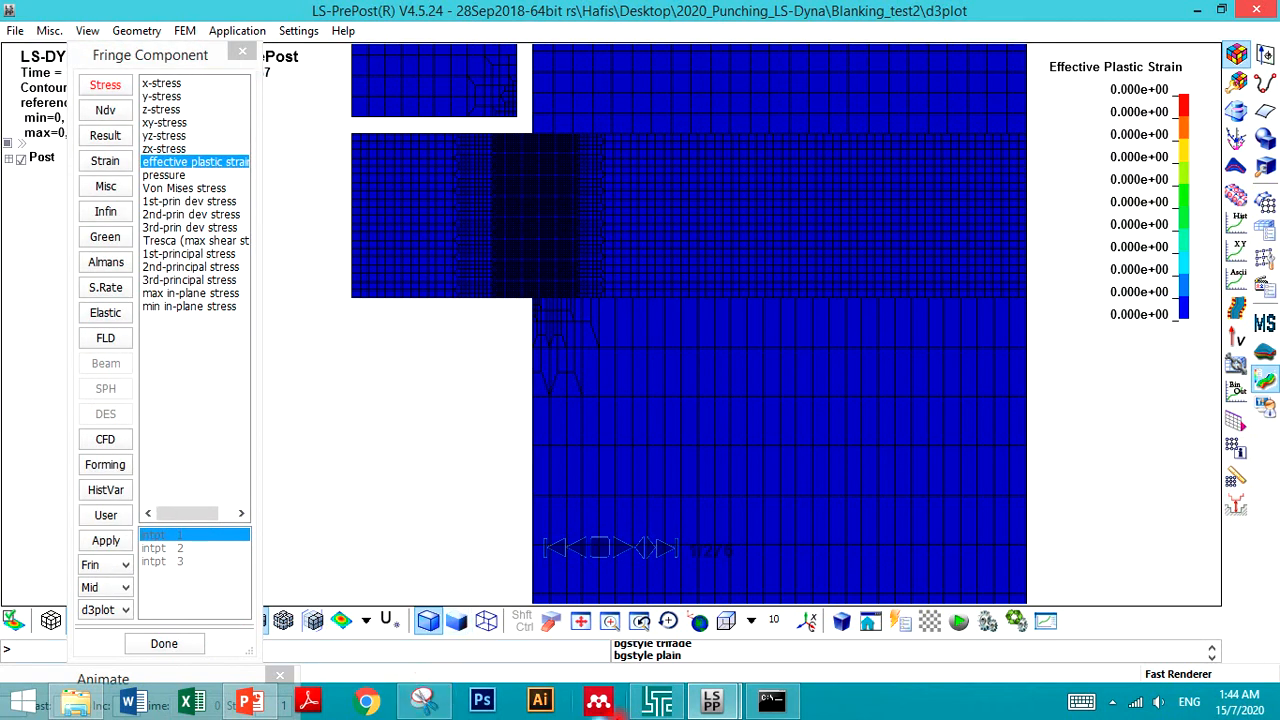
- Start recording a WMV movie of the current viewport animation with the default movie_001 file name
left_click(15, 31)
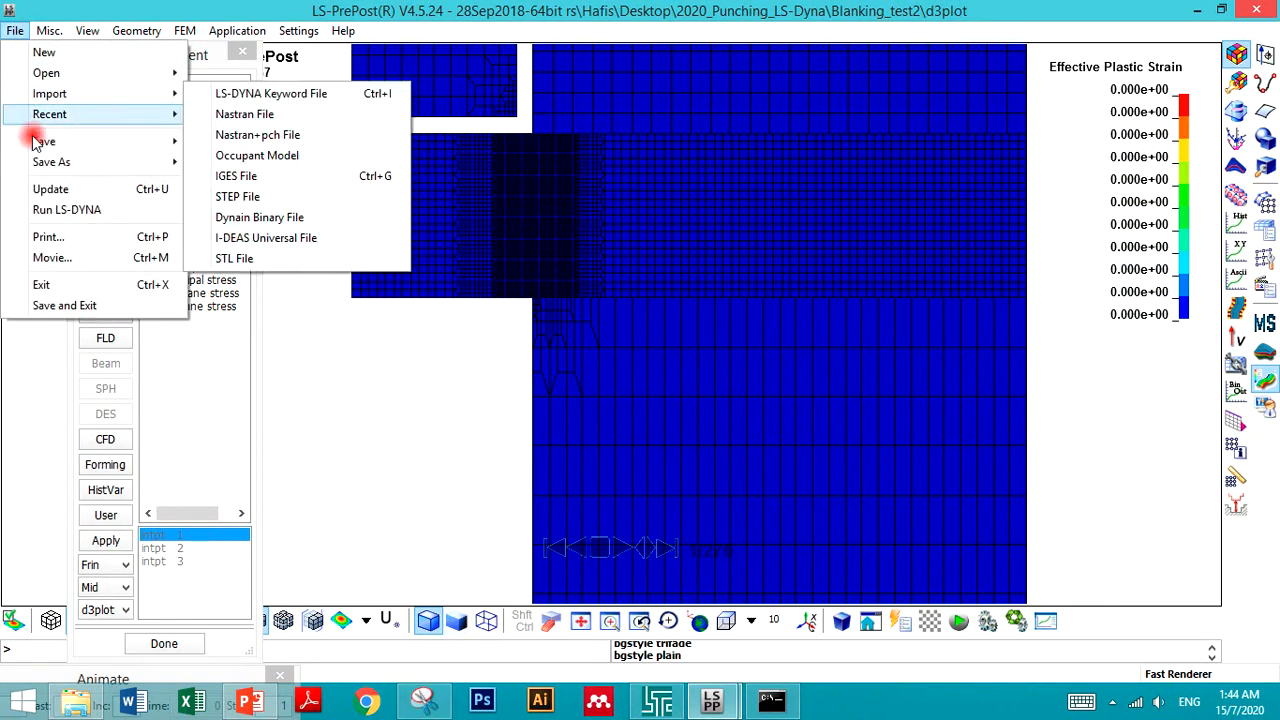
left_click(50, 257)
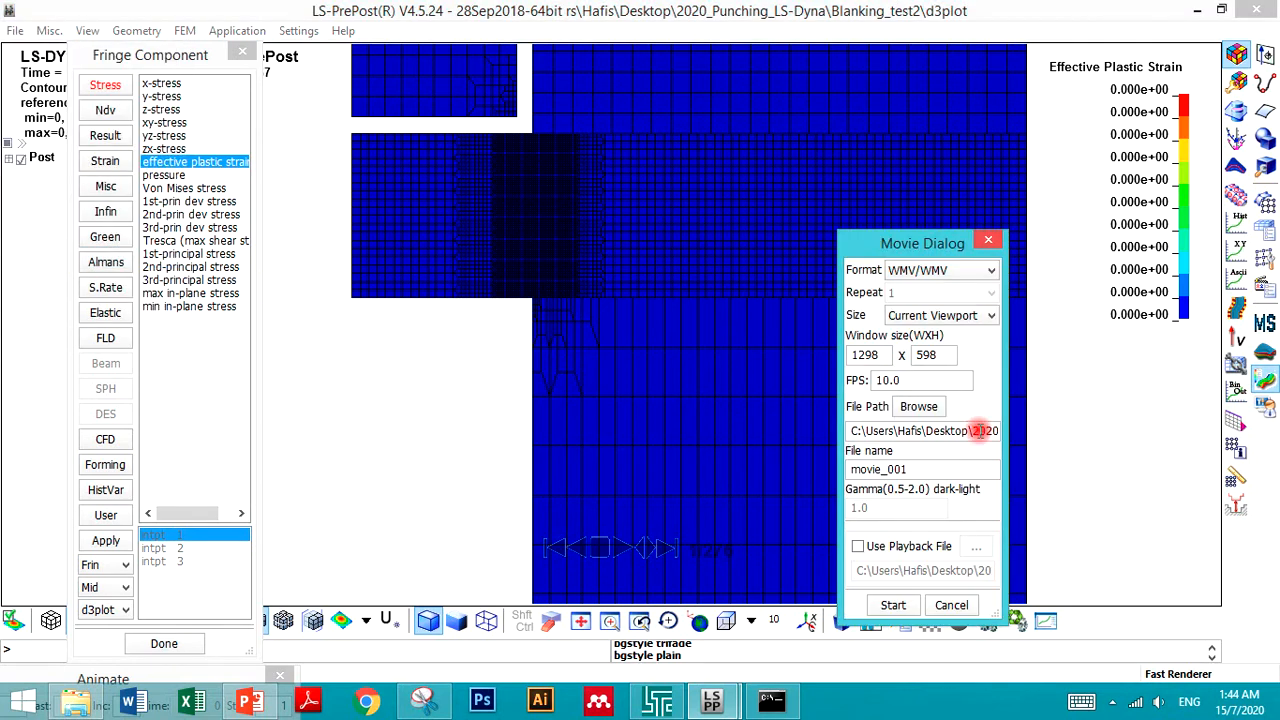
left_click(891, 606)
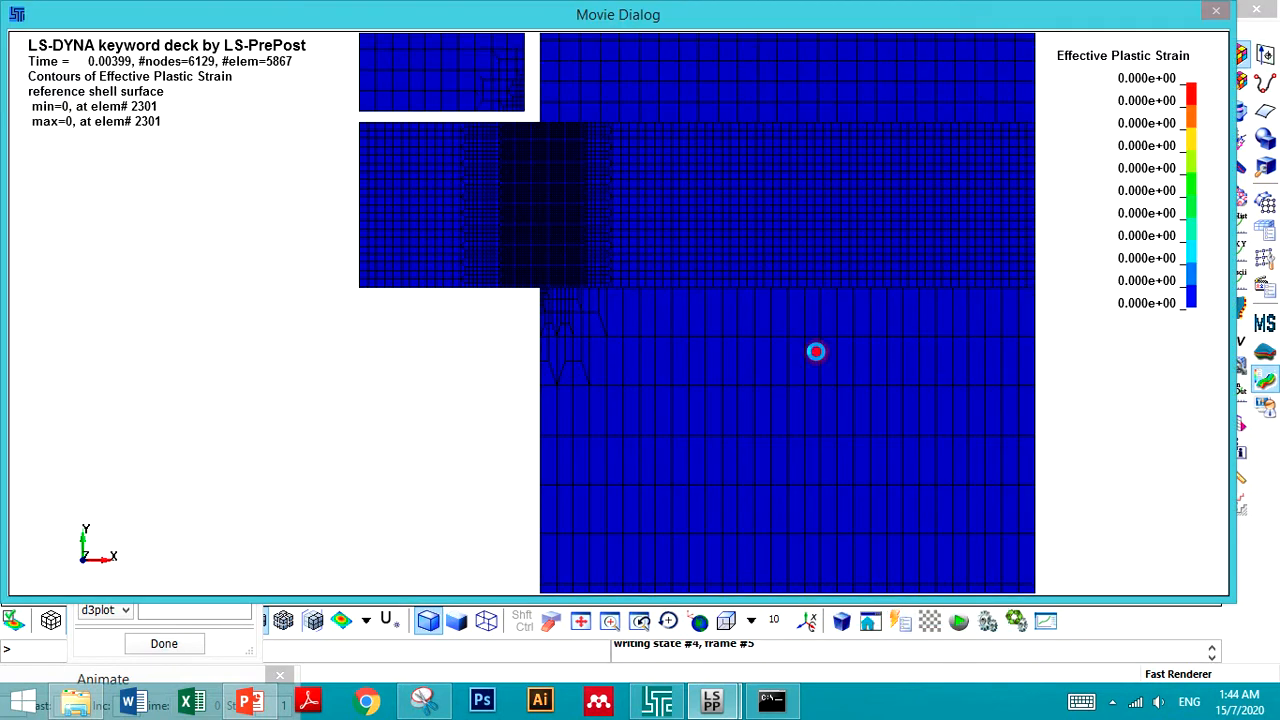
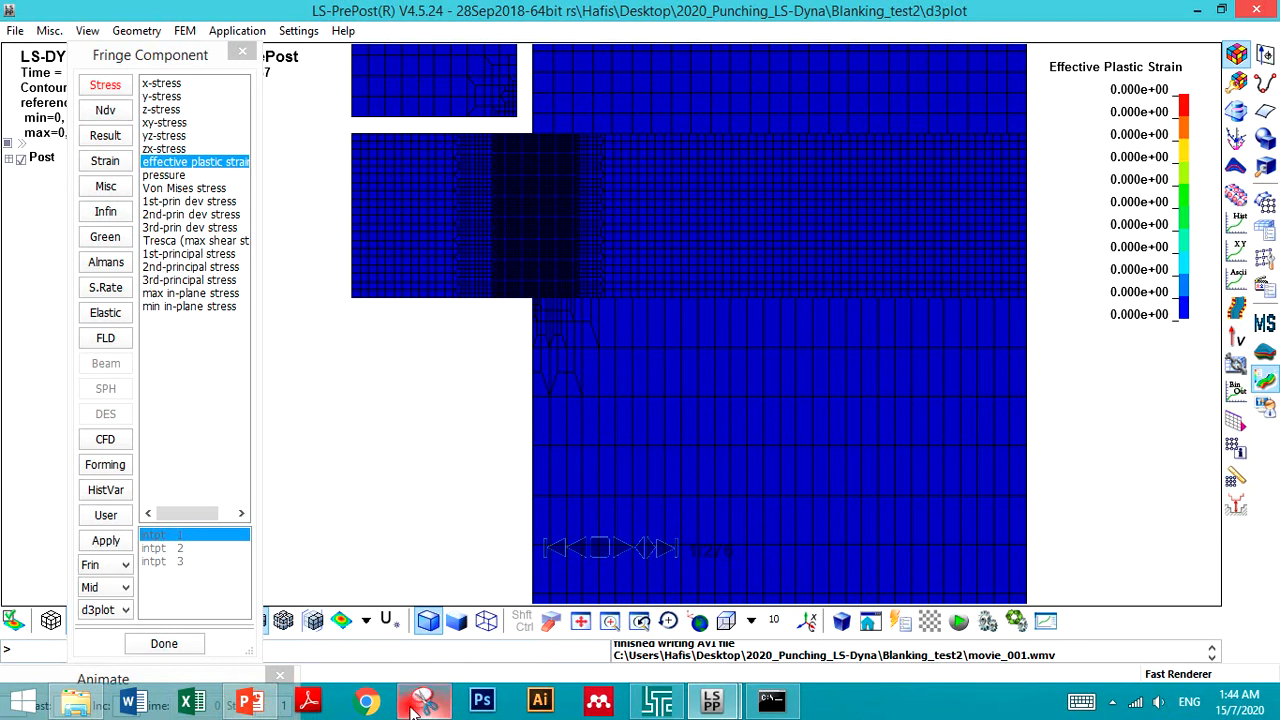
- Replace the old video on slide 2 by deleting it and inserting the newly recorded movie_001.wmv from the PC
left_click(275, 708)
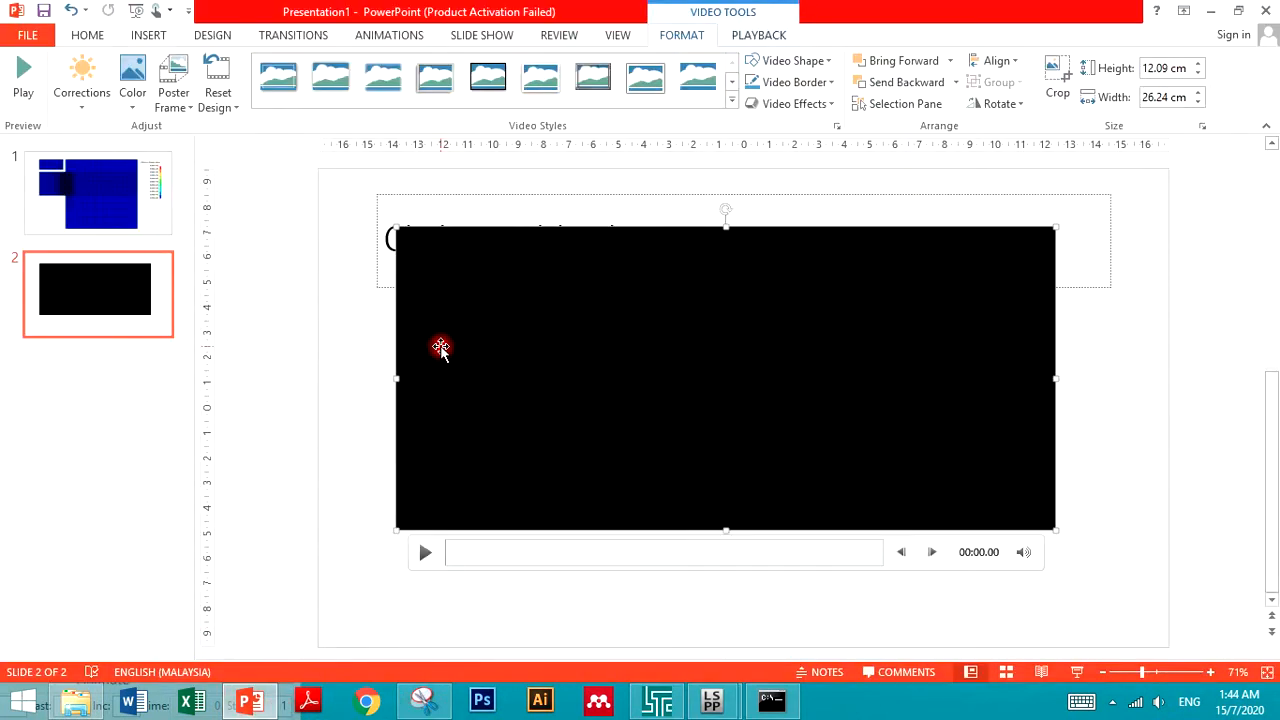
key("Delete")
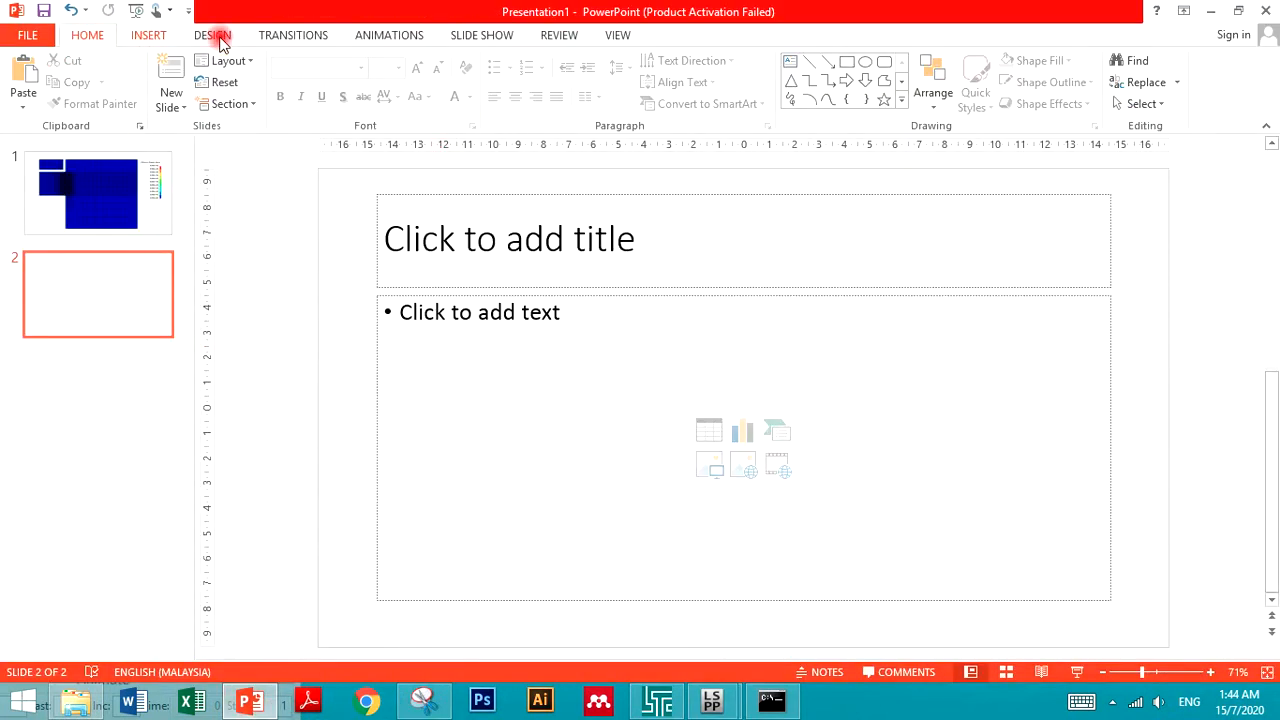
left_click(150, 40)
left_click(1074, 92)
left_click(983, 240)
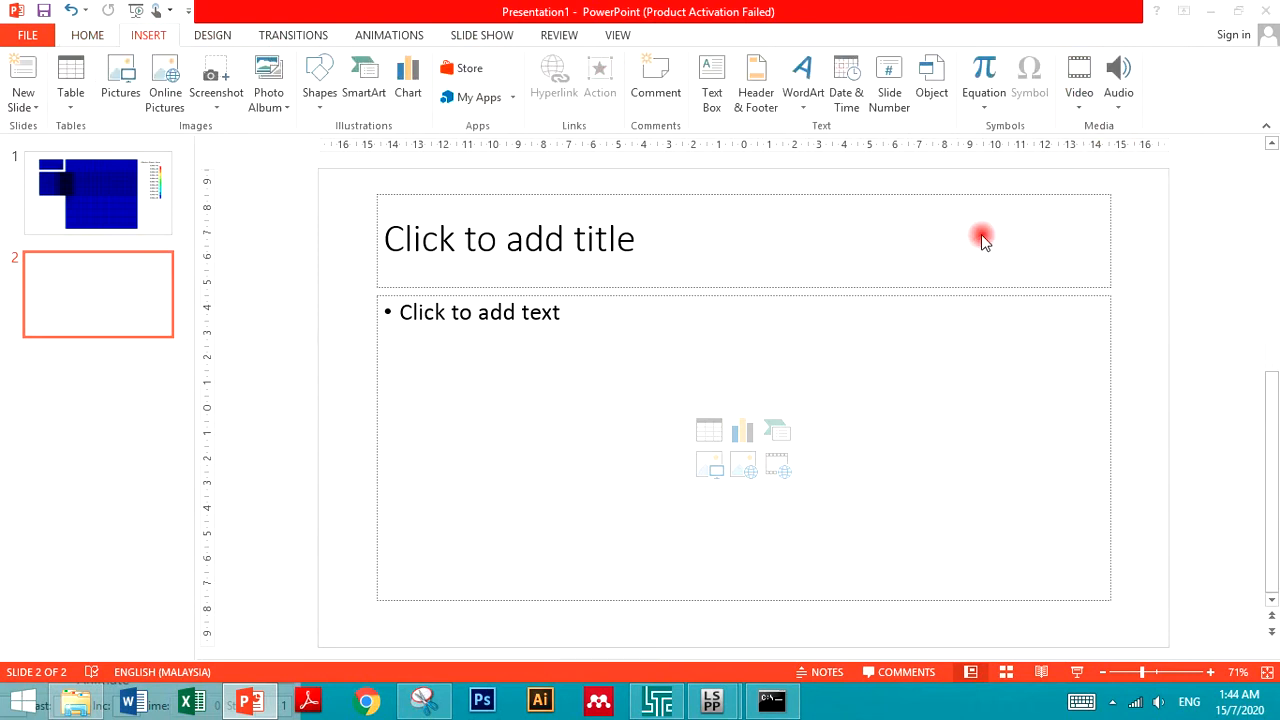
left_click(334, 180)
left_click(475, 420)
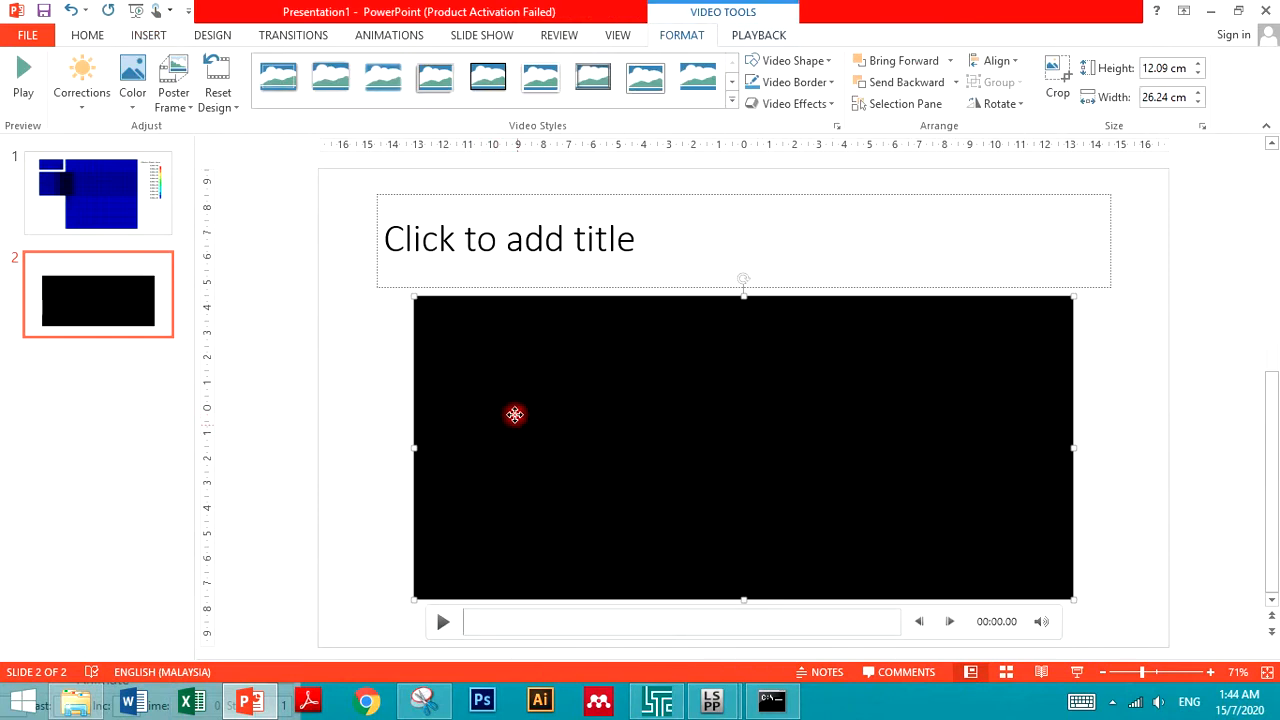
- Move the inserted video higher on the slide and preview its playback
left_click_drag(517, 425, 506, 354)
left_click(432, 556)
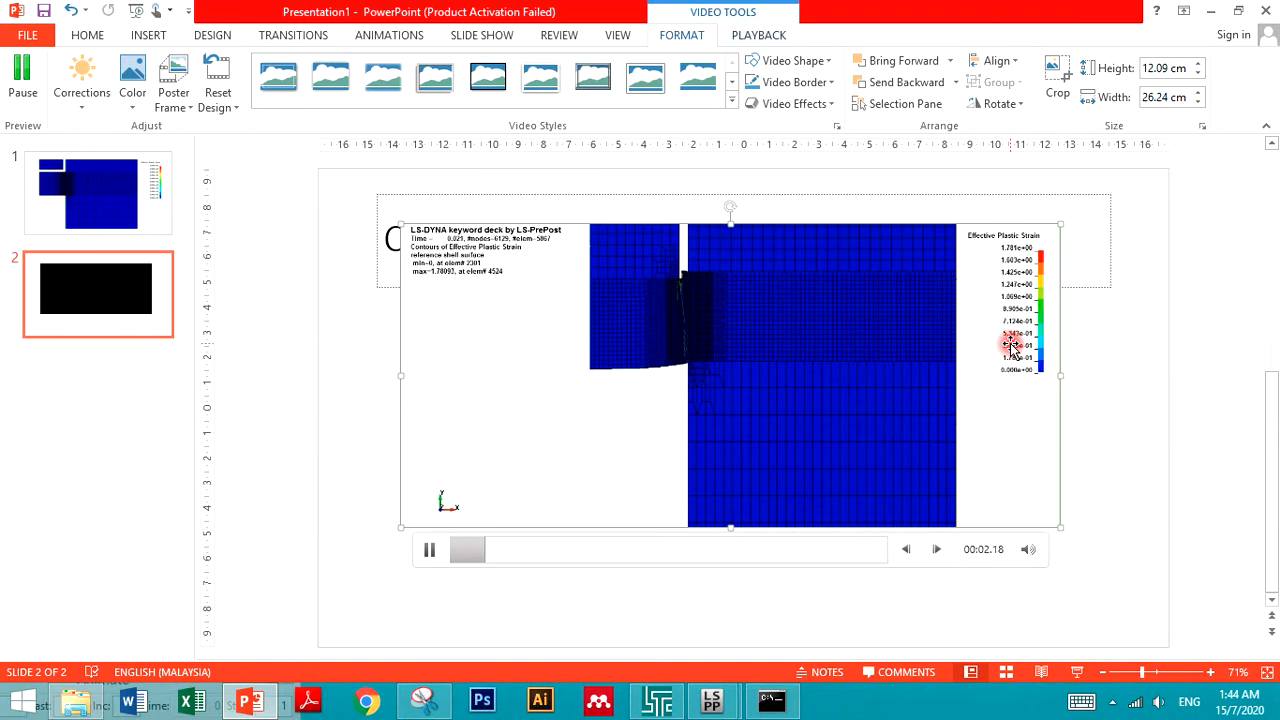
scroll(1010, 350, "up", 3, "ctrl")
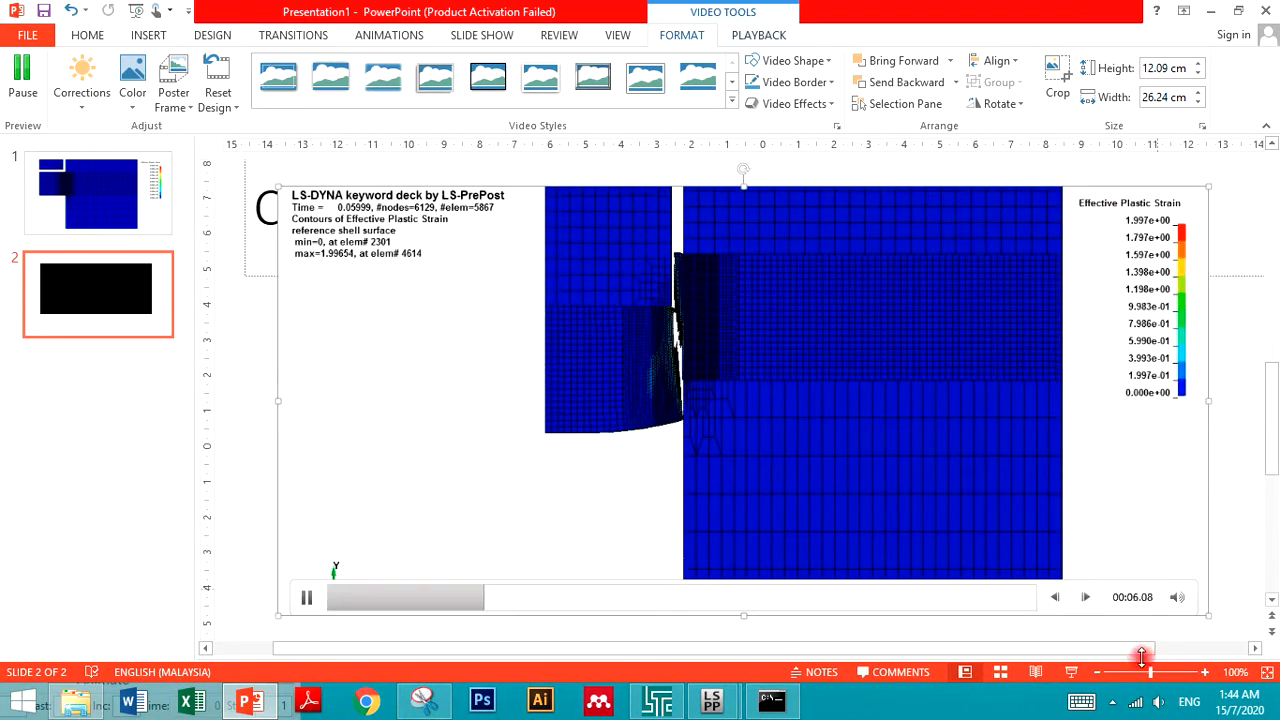
- Run the slide in presentation mode, play and pause the video, then exit the show
left_click(1071, 672)
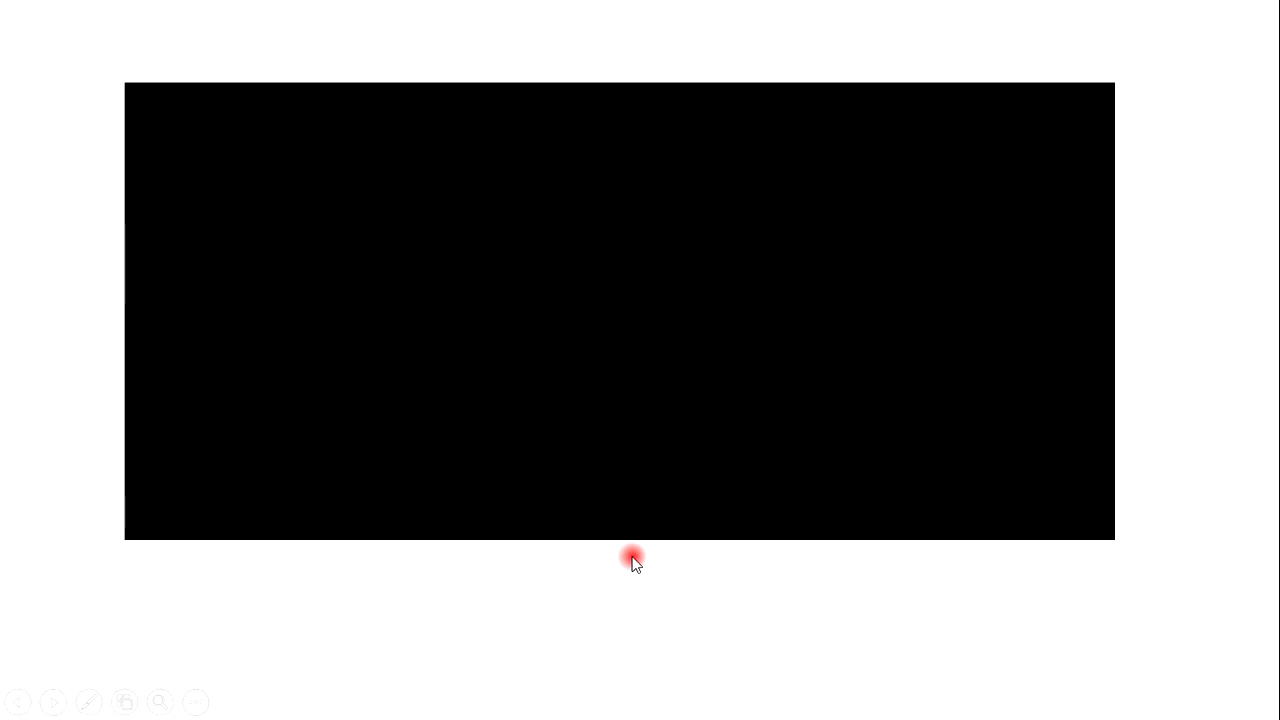
key("Escape")
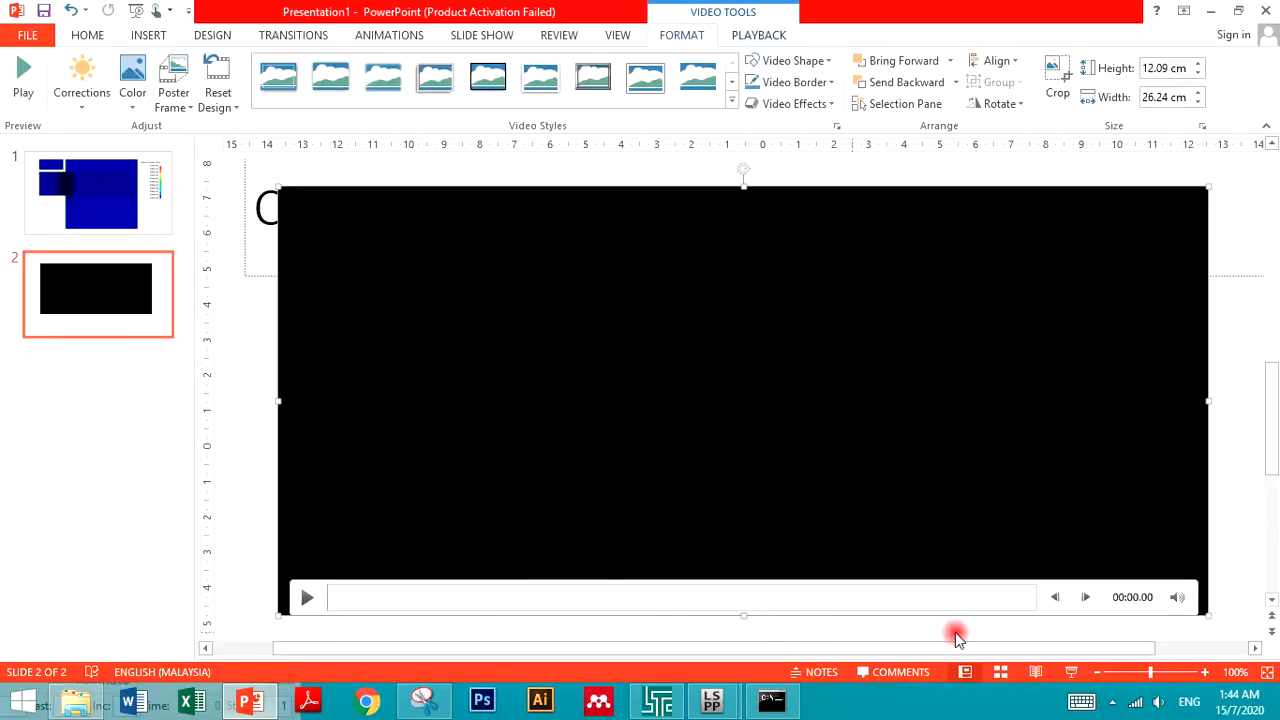
left_click(1071, 672)
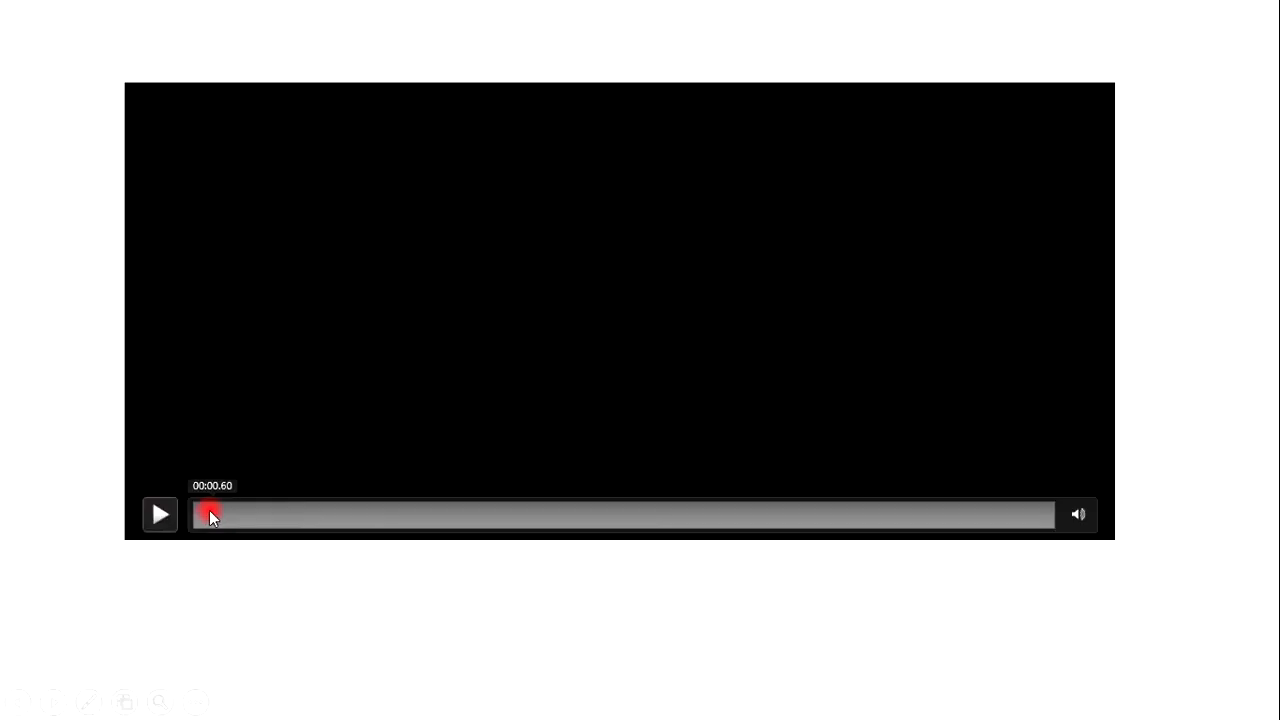
left_click(160, 516)
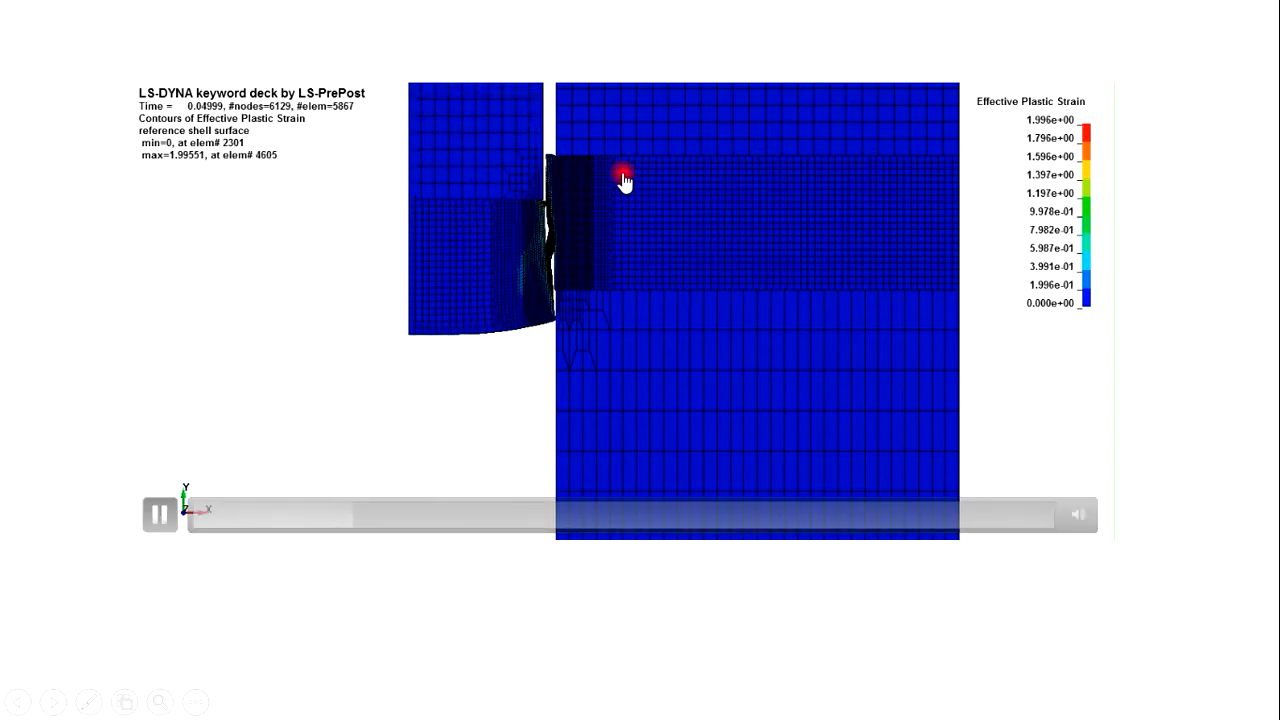
left_click(529, 172)
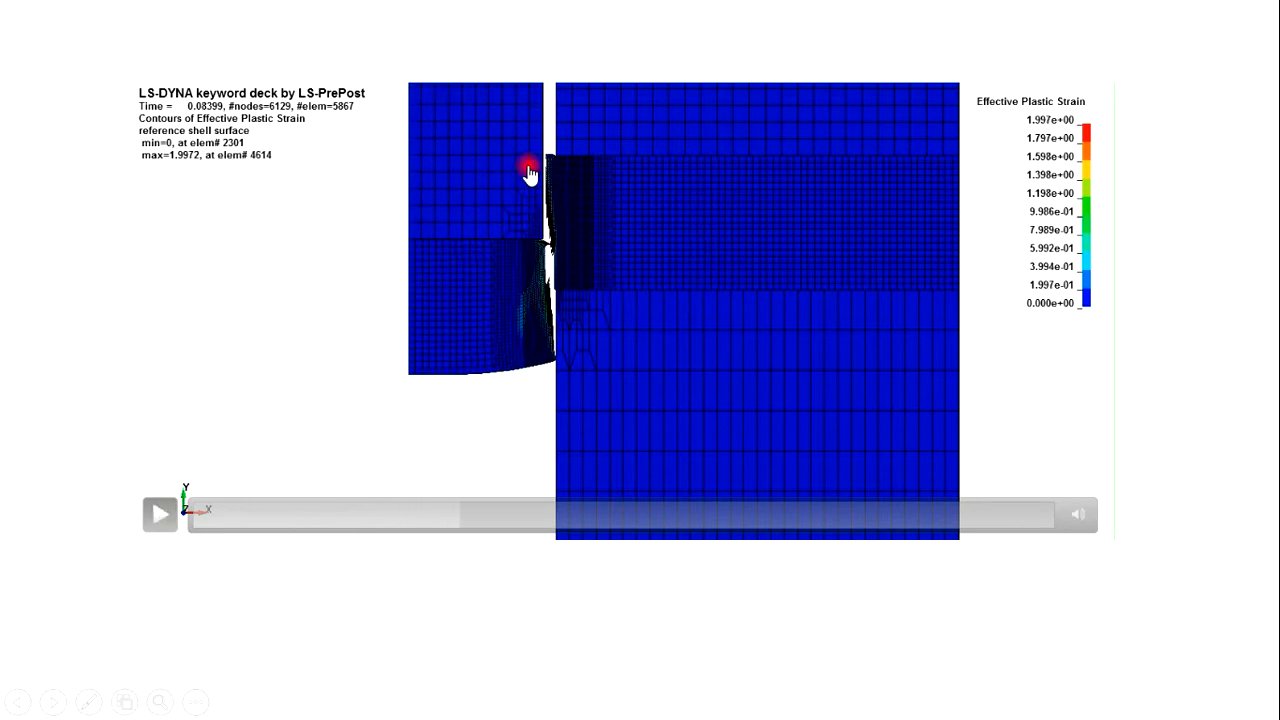
key("Escape")
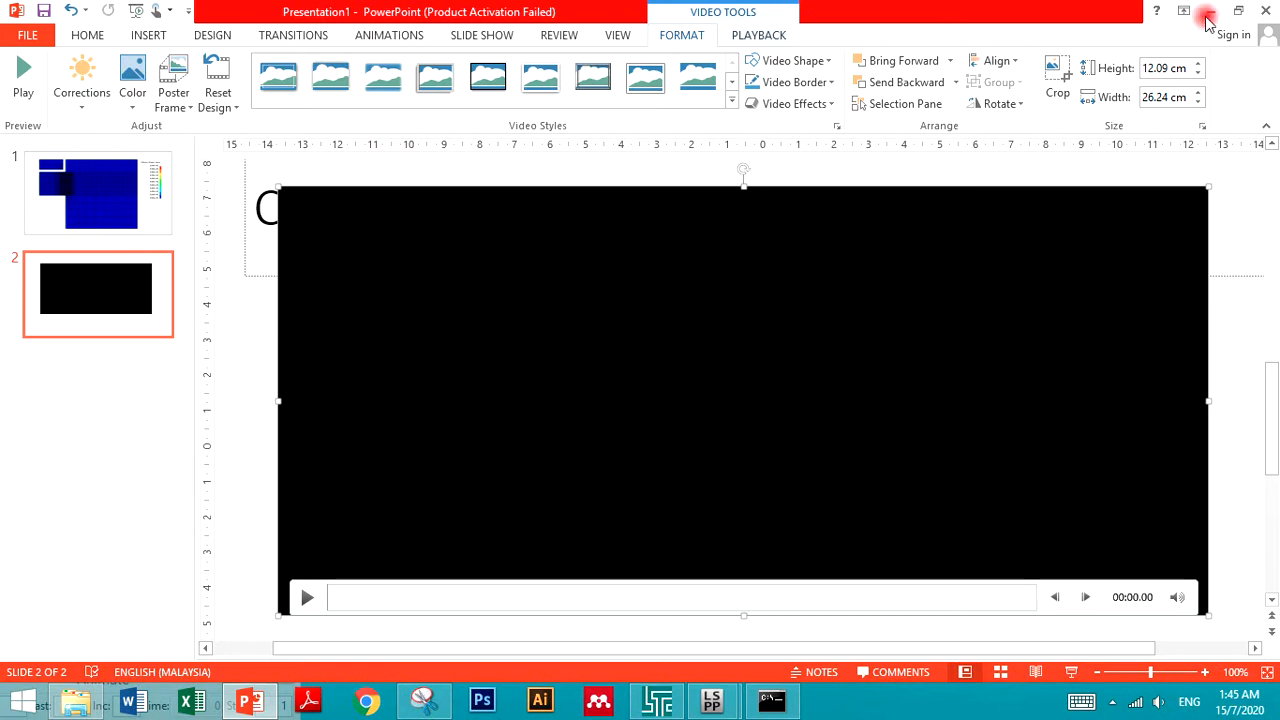
- Return to LS-PrePost and set the viewport background to DiaFade
left_click(1270, 12)
left_click(643, 373)
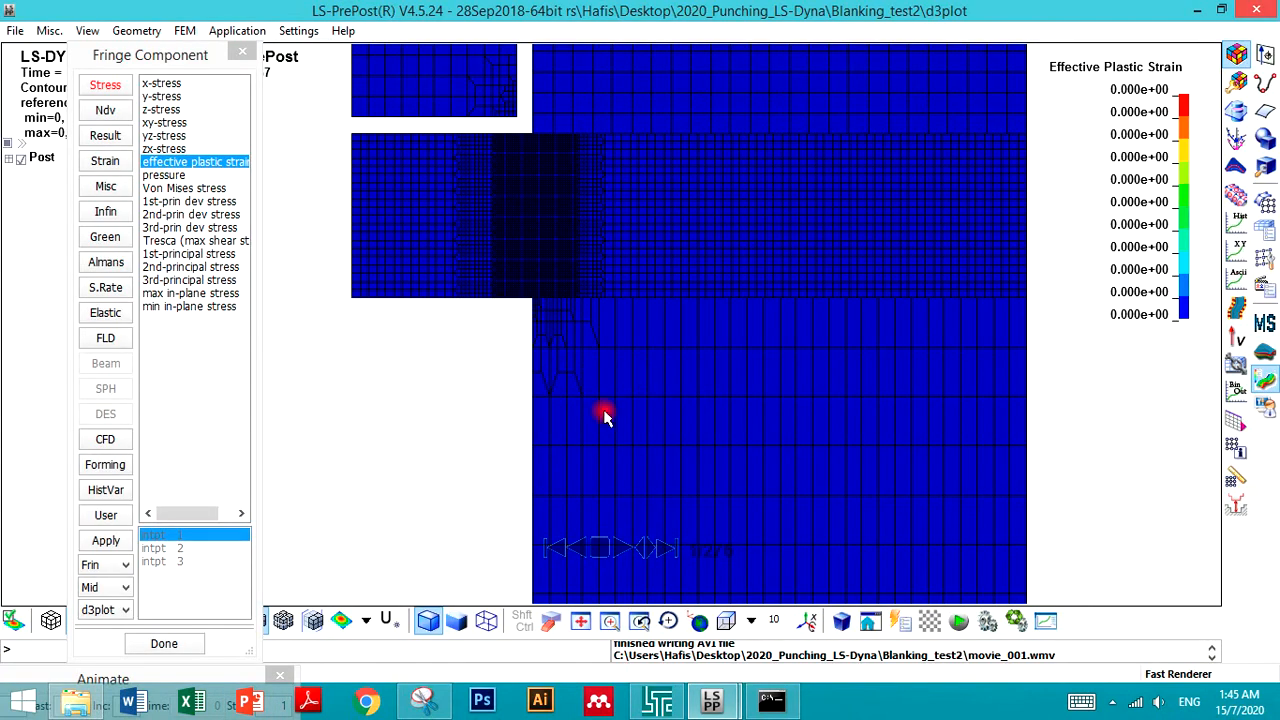
left_click(94, 31)
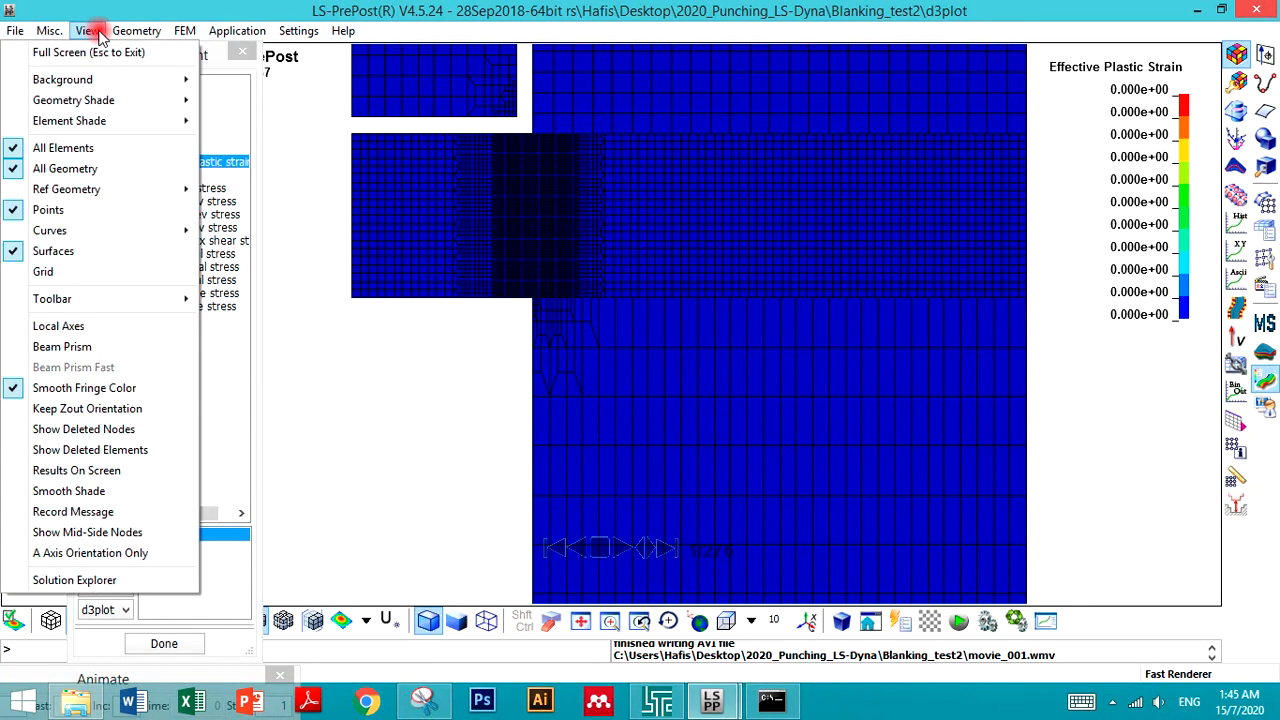
mouse_move(150, 79)
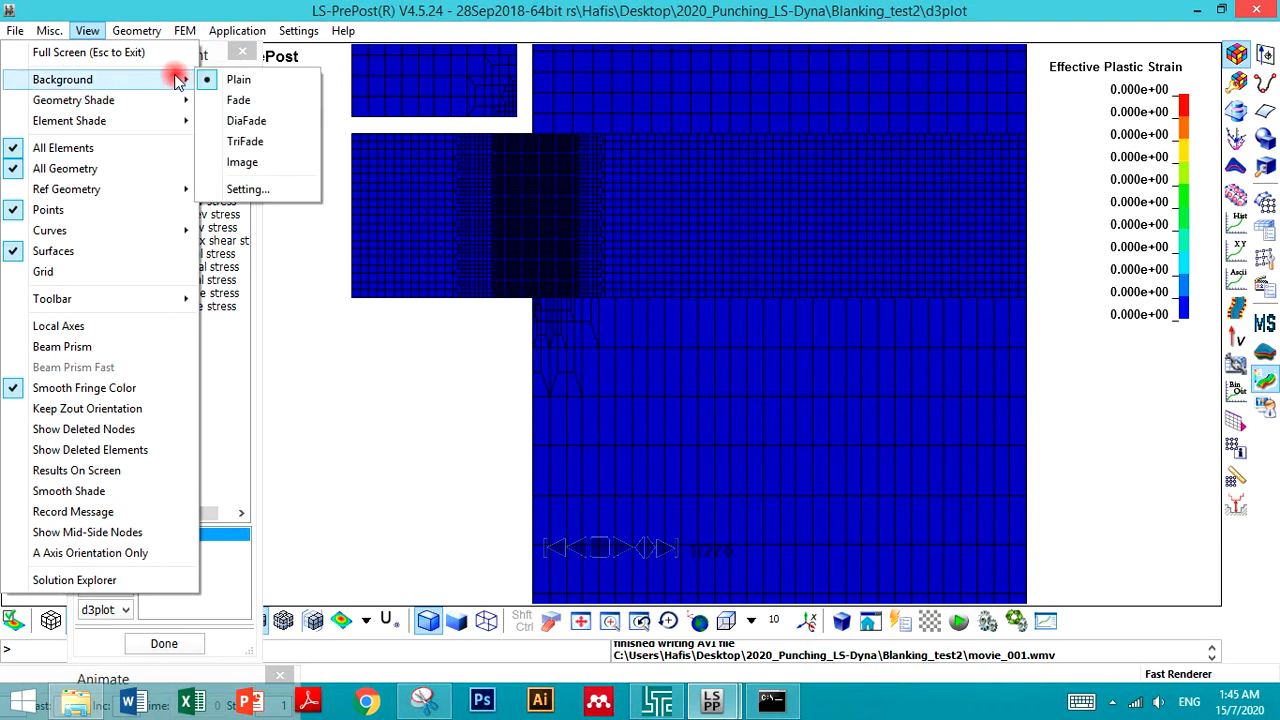
left_click(245, 121)
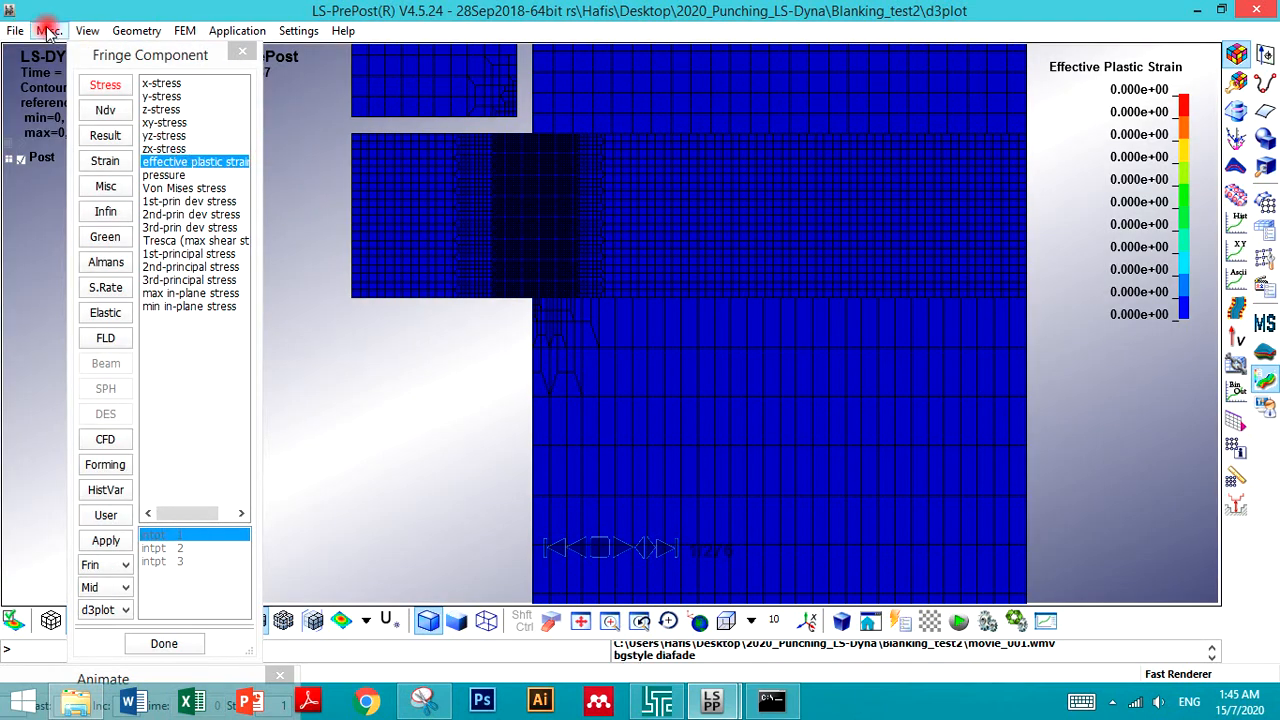
left_click(87, 31)
mouse_move(89, 128)
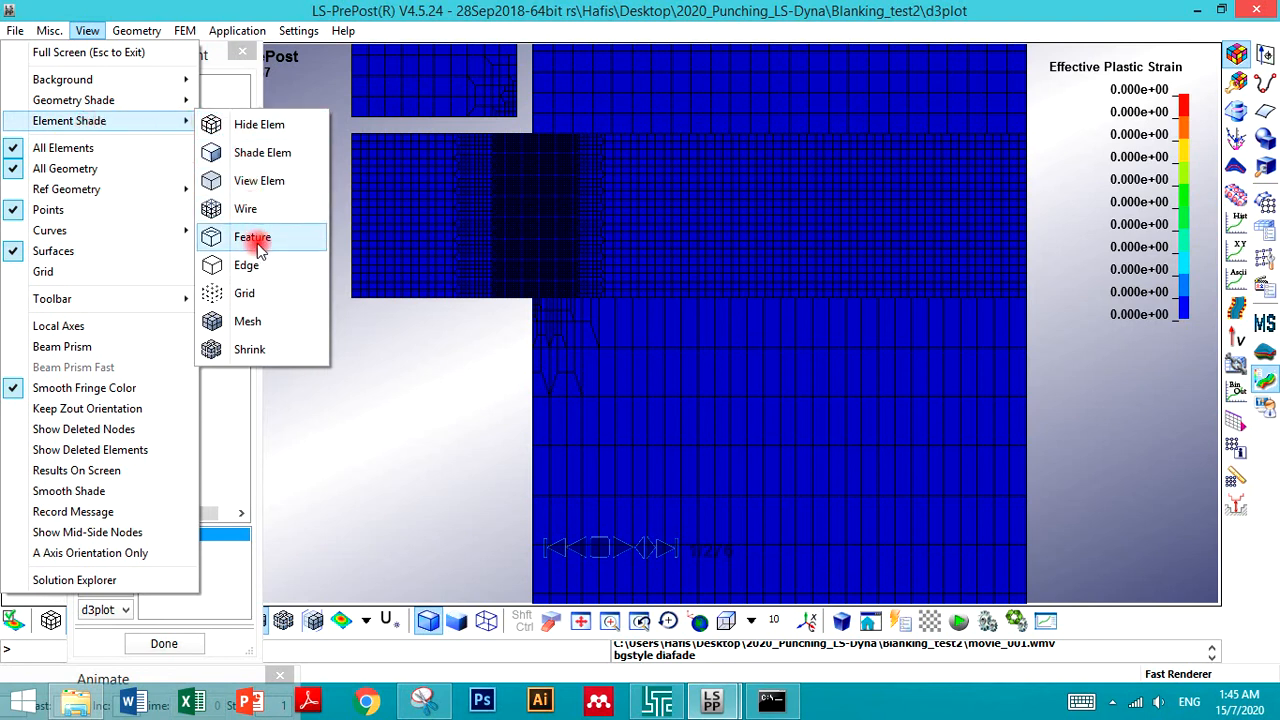
mouse_move(86, 100)
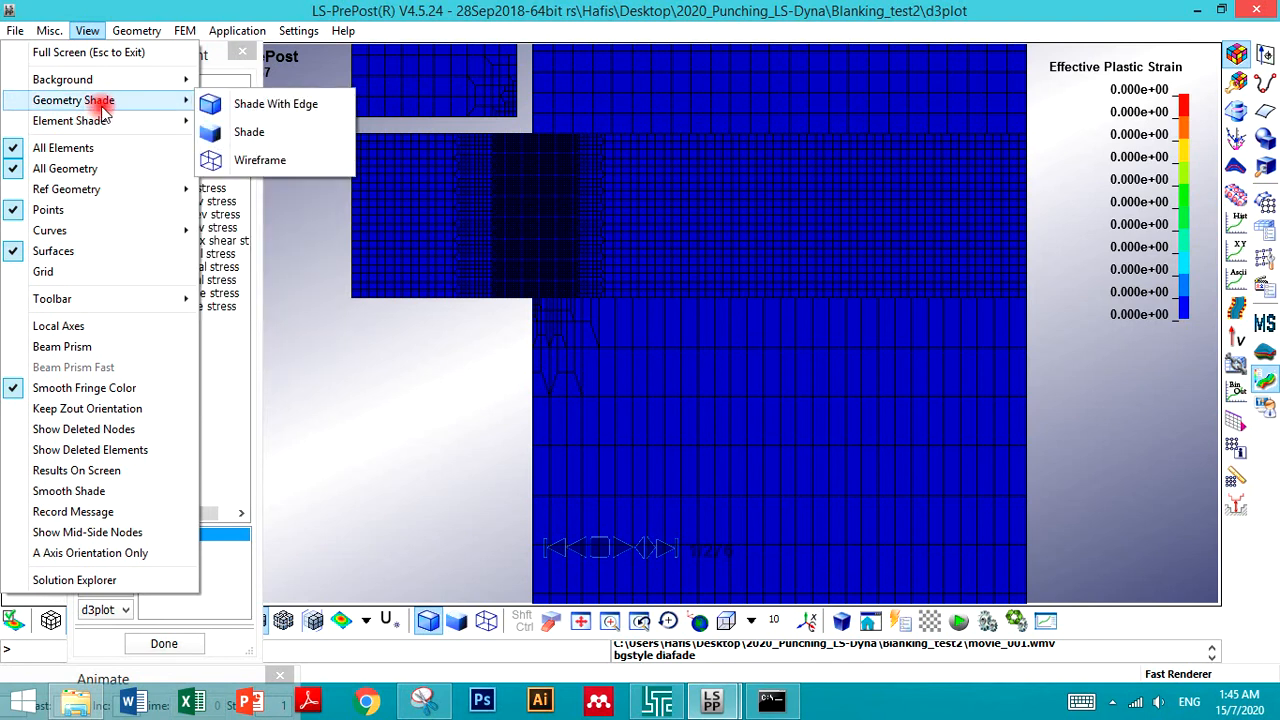
left_click(334, 432)
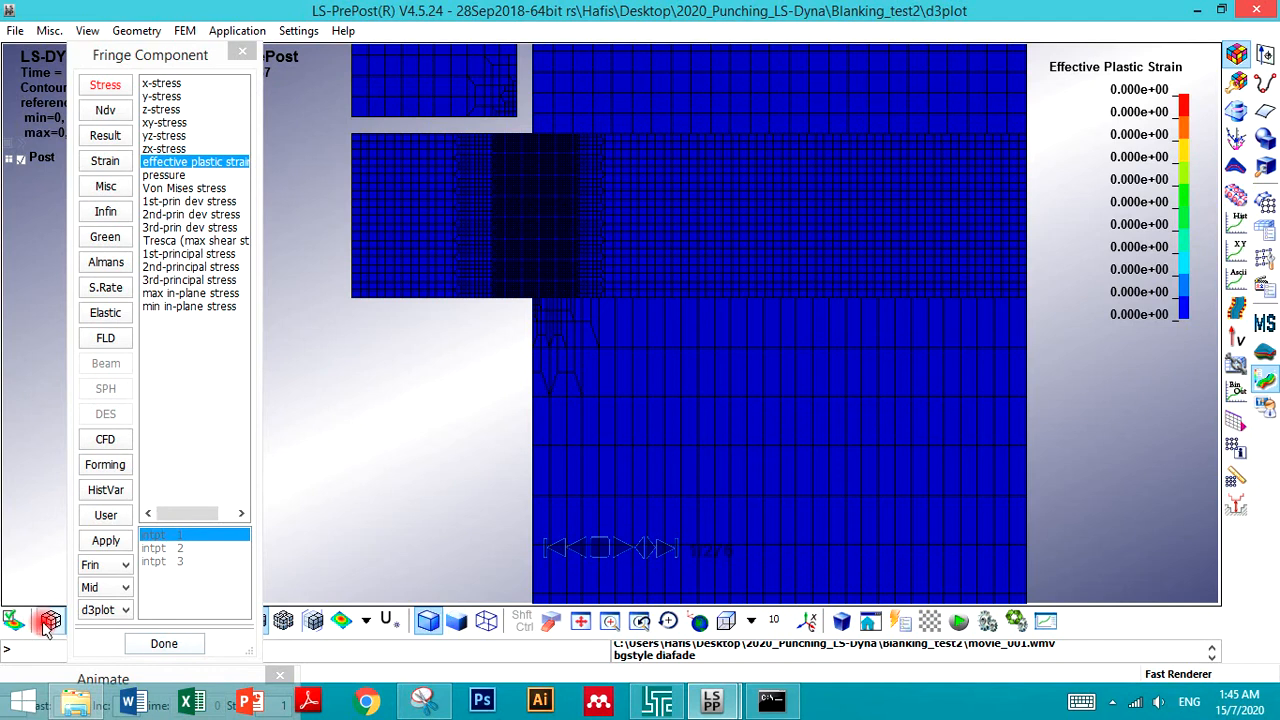
- Move the Fringe Component dialog aside and switch the geometry display between shade and shade-with-edge modes
double_click(183, 52)
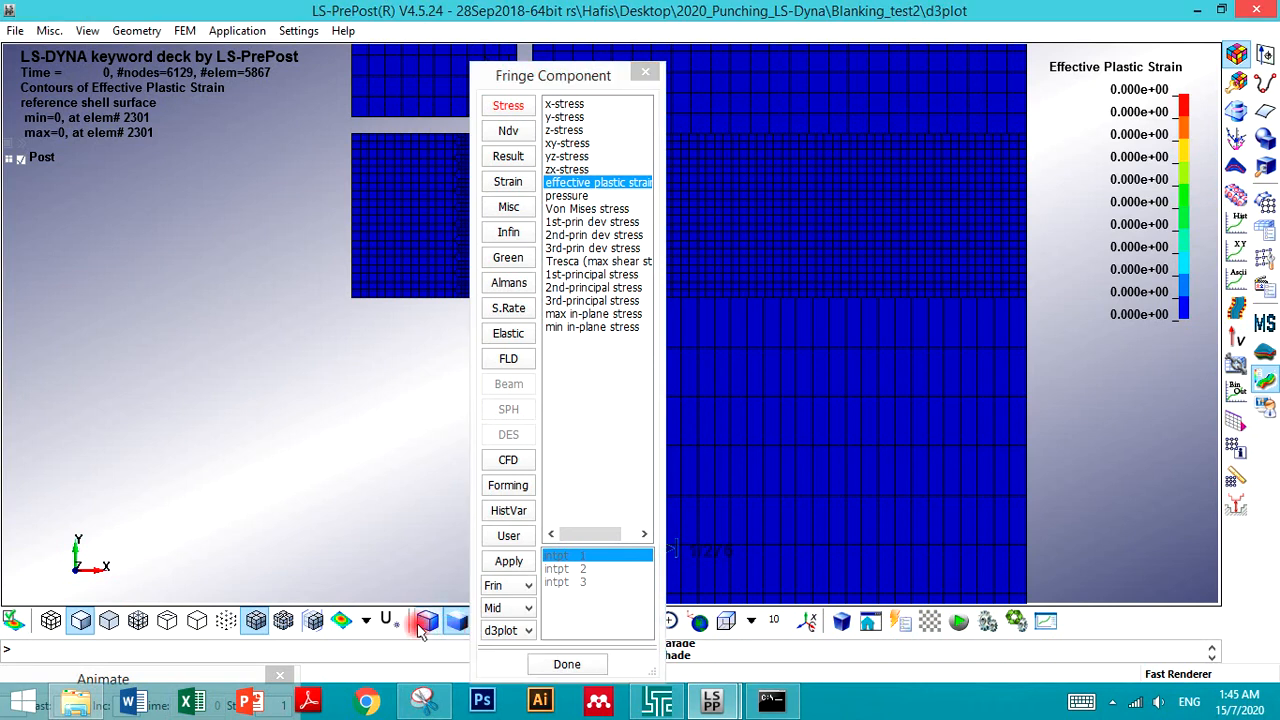
left_click_drag(527, 80, 785, 59)
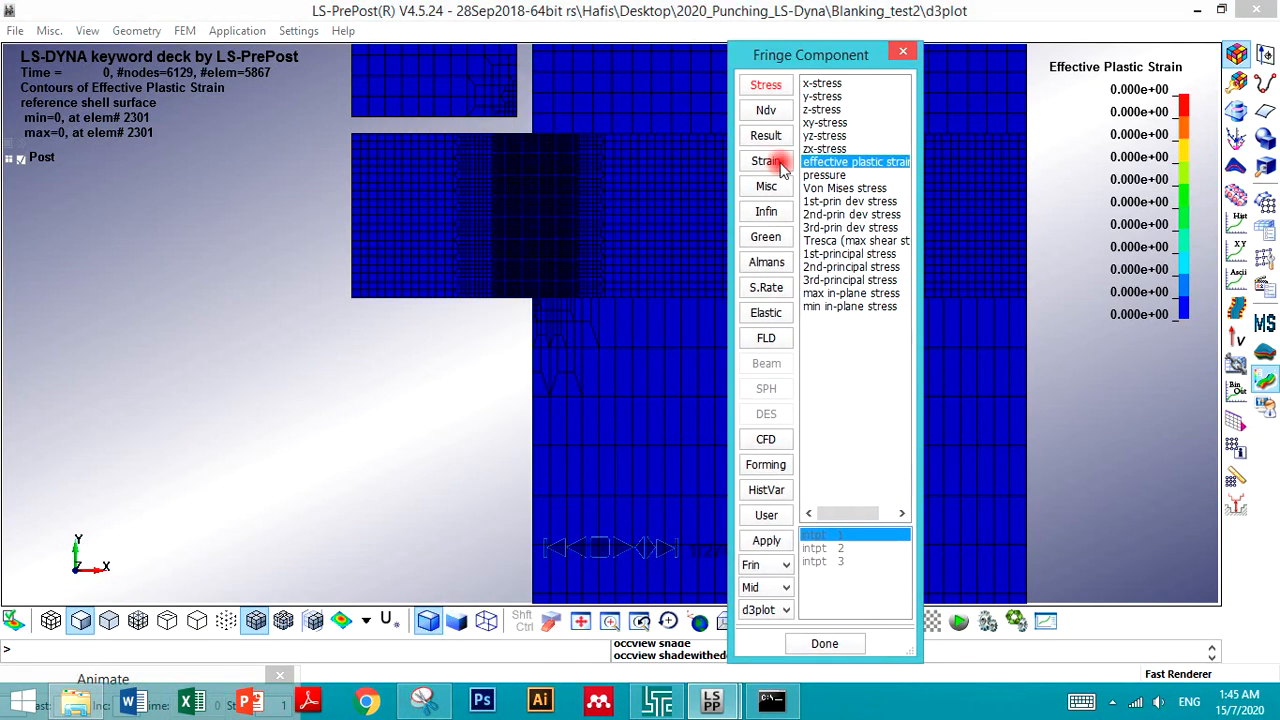
left_click(457, 624)
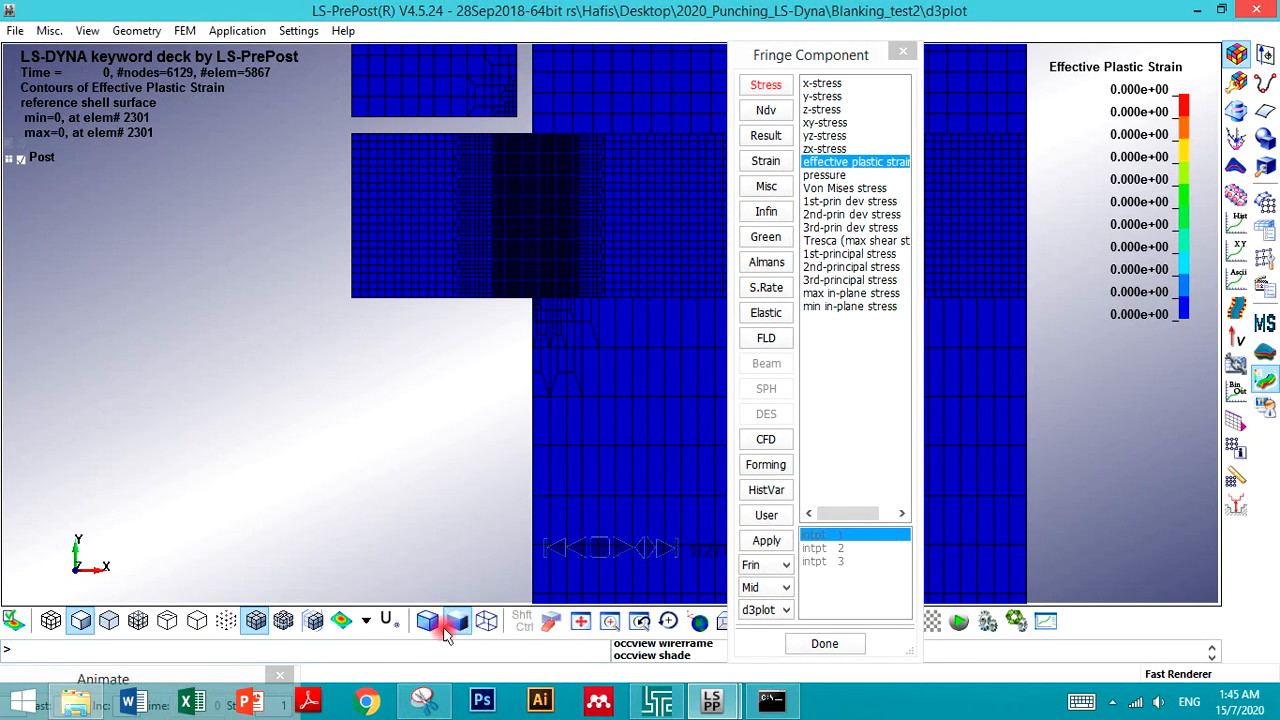
left_click(429, 624)
- Try shrink, section plane, feature, wire and no-shade element modes, ending in shaded element mode with shrink off
left_click(283, 623)
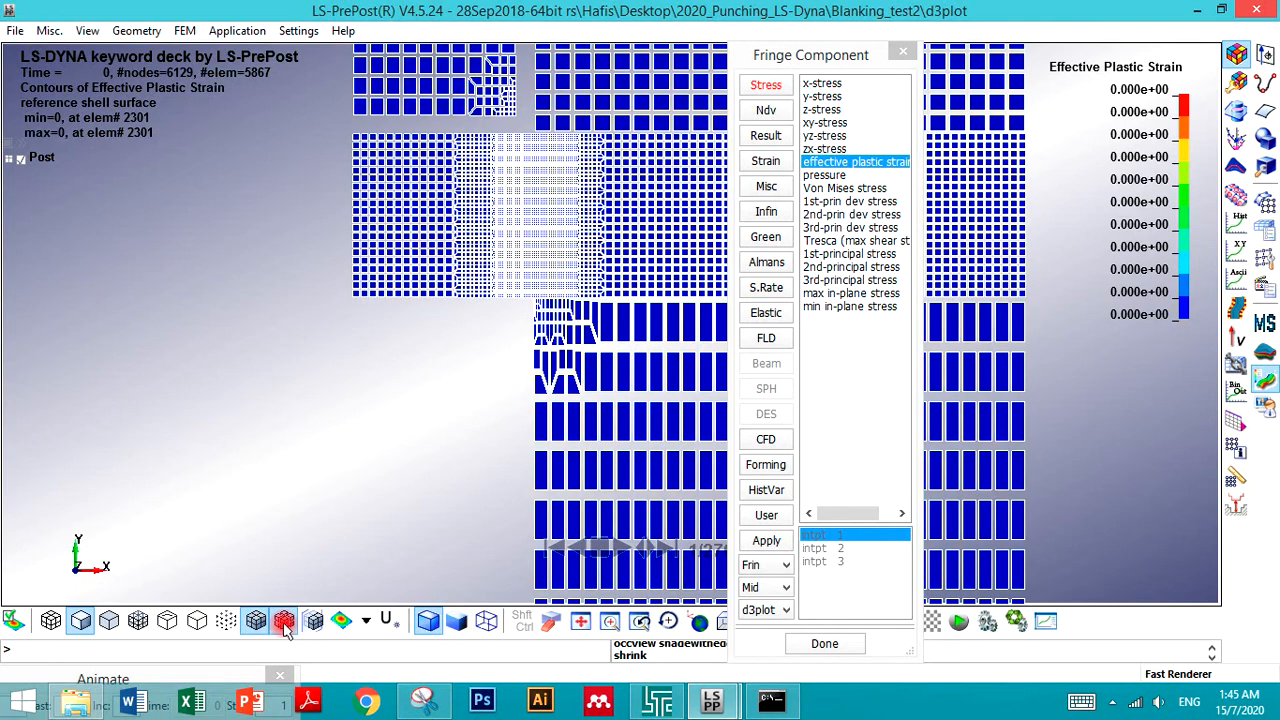
left_click(310, 622)
left_click(319, 622)
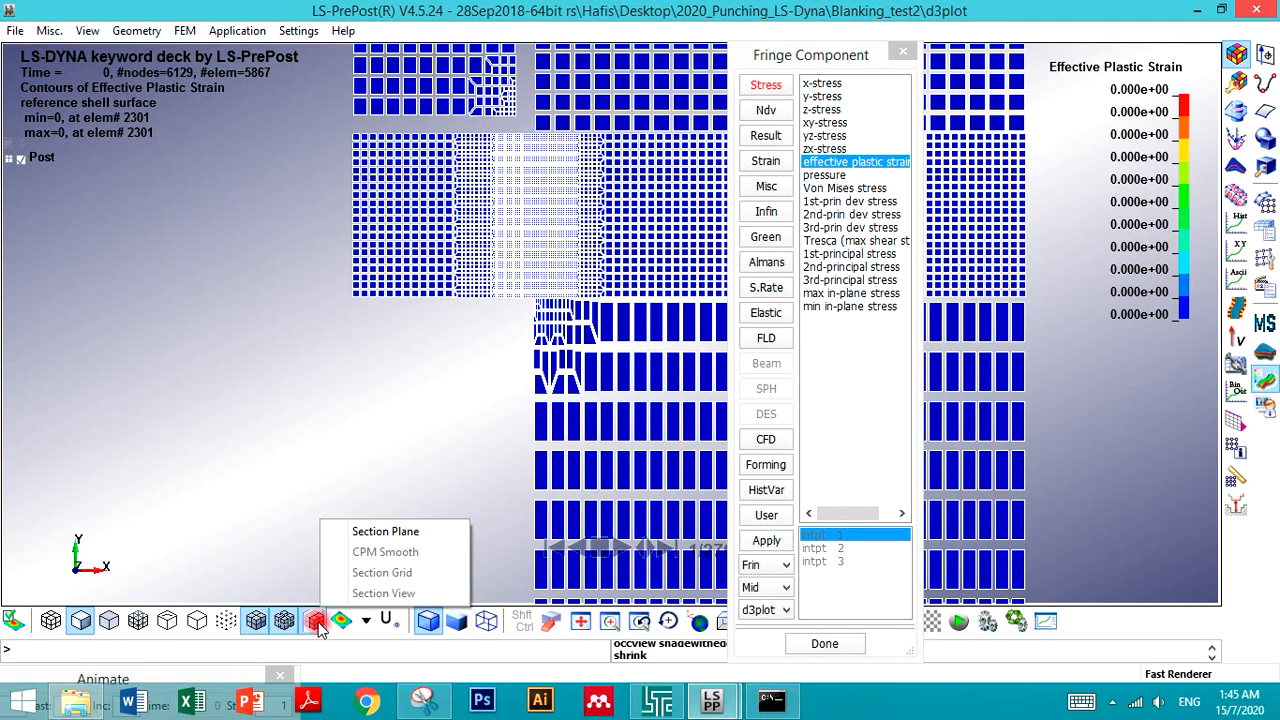
left_click(160, 626)
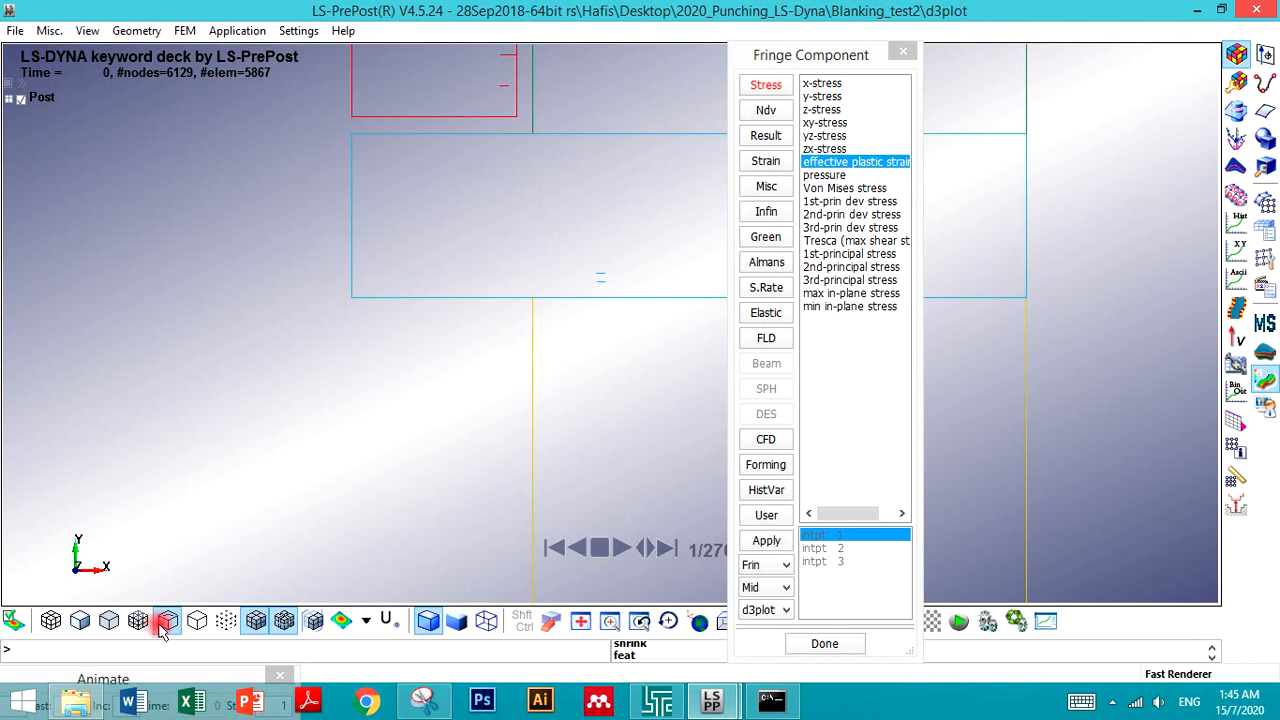
left_click(141, 624)
left_click(102, 627)
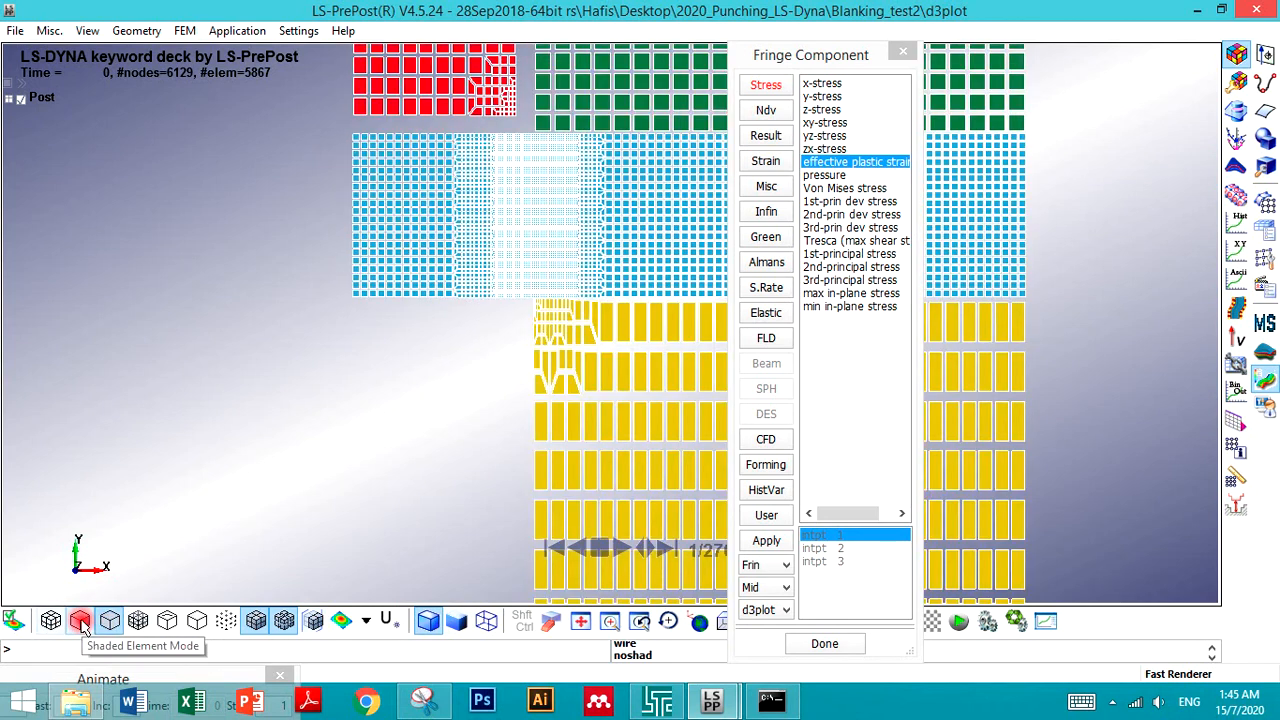
left_click(81, 623)
left_click(284, 621)
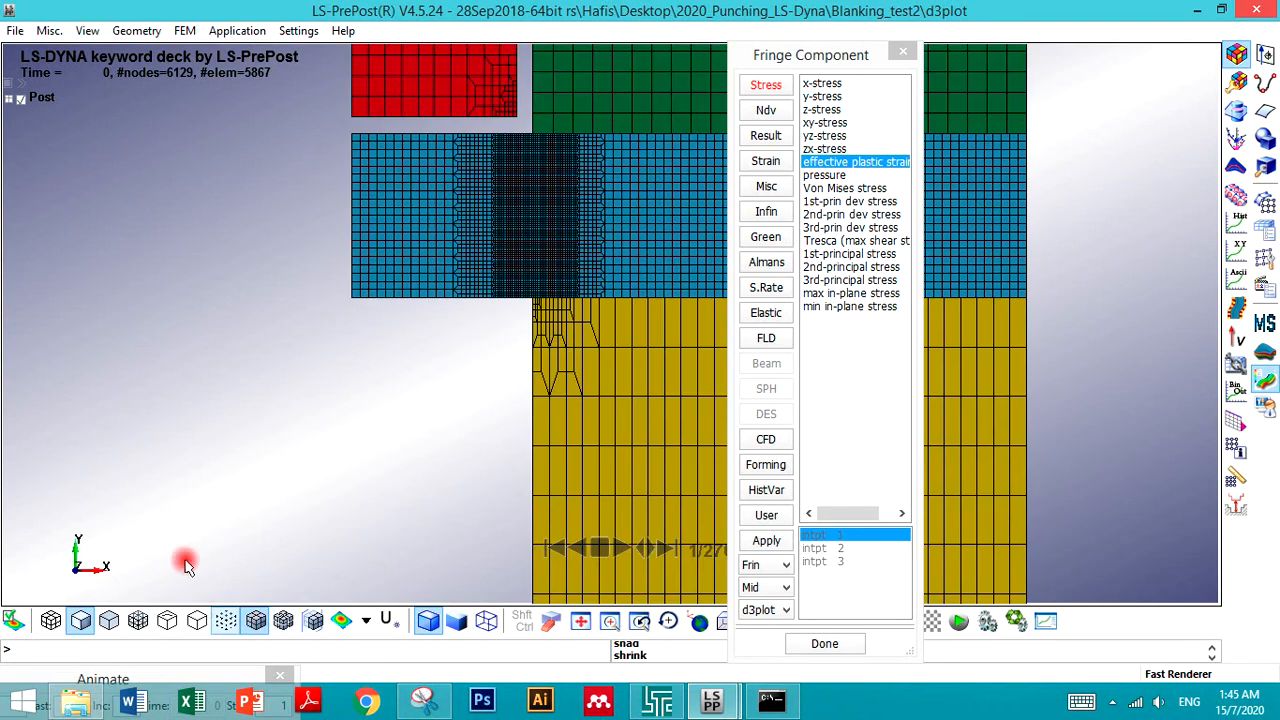
- Open the Animate dialog, move the slider to state 74 and zoom in on the sheet's shear zone
left_click(846, 163)
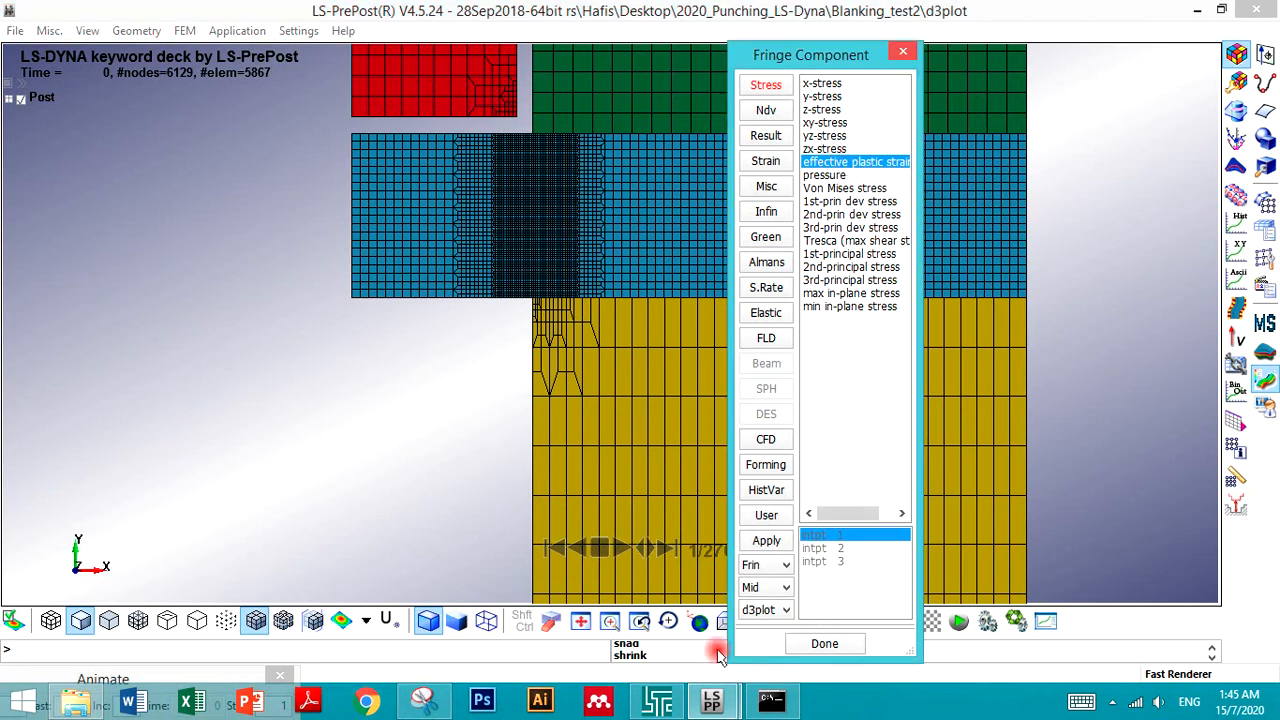
left_click(228, 670)
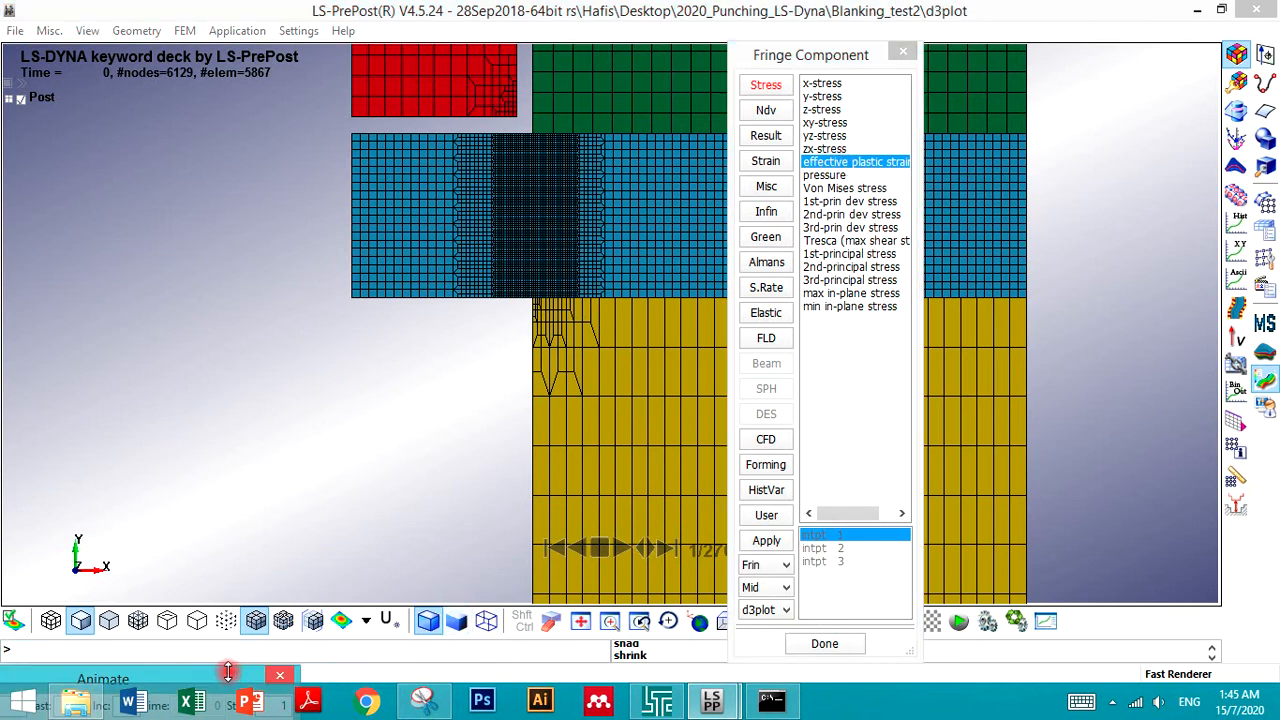
left_click_drag(229, 676, 337, 373)
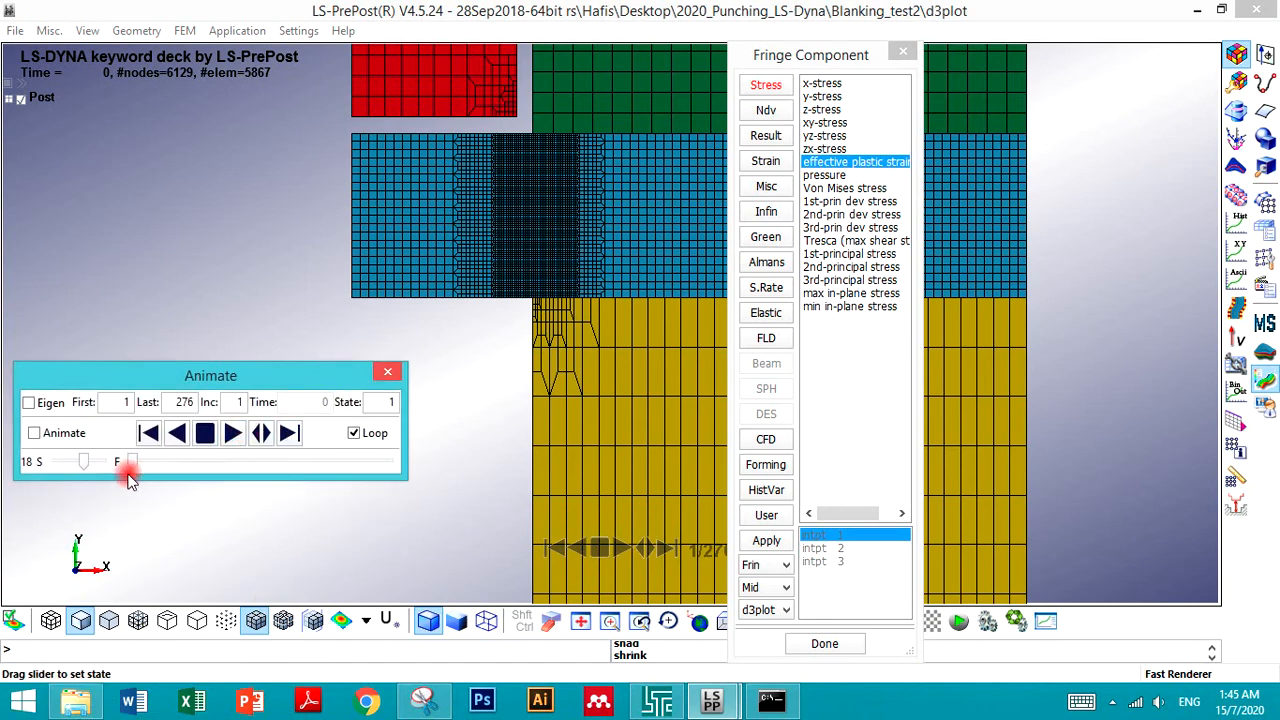
left_click_drag(133, 467, 200, 461)
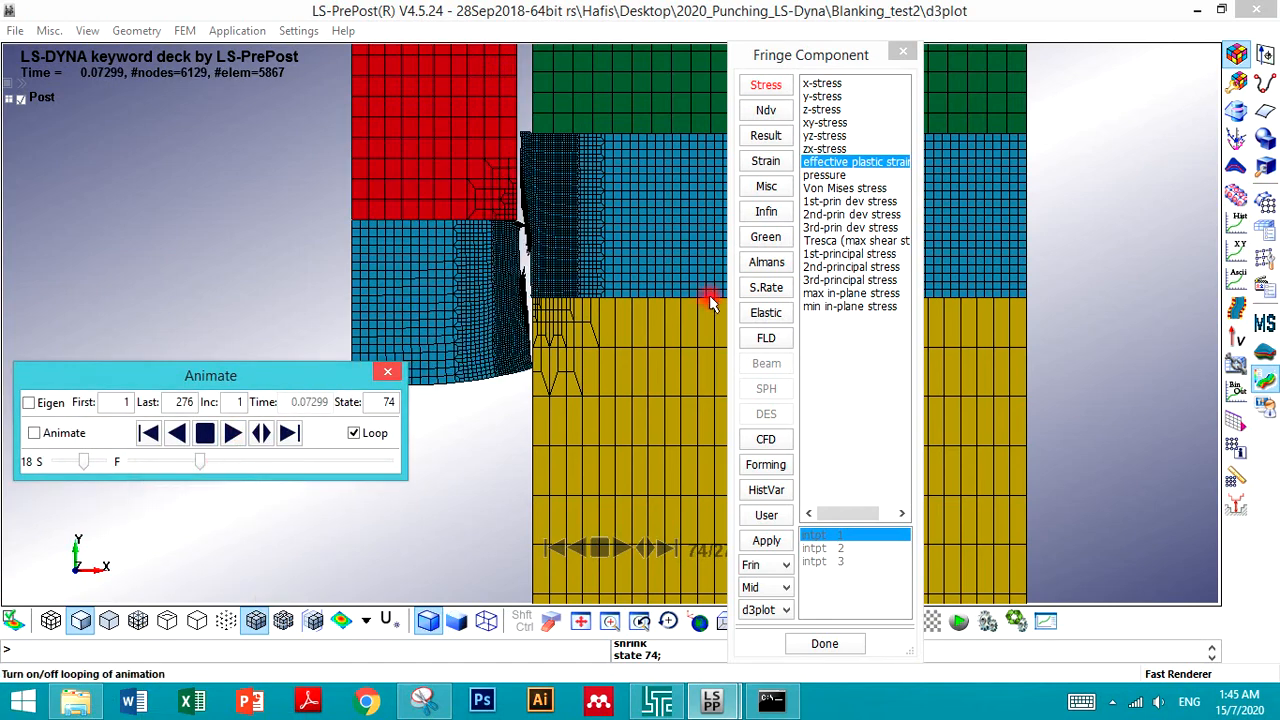
scroll(529, 203, "up", 4)
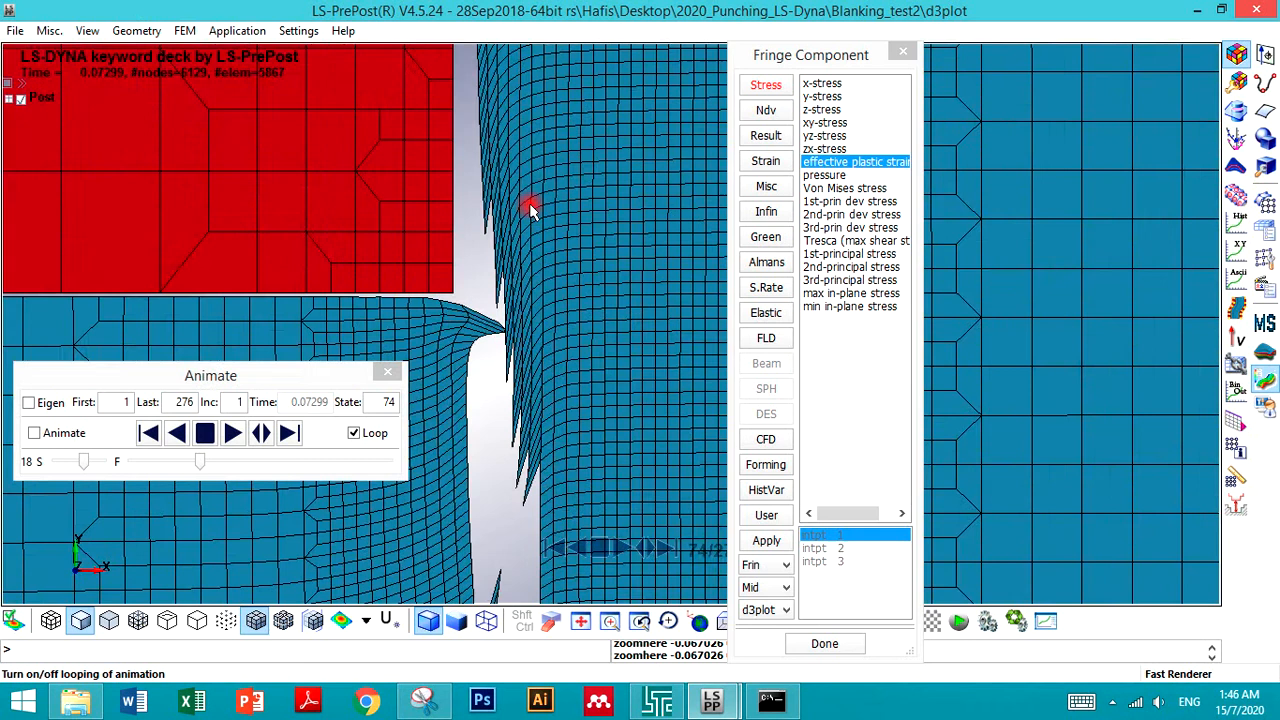
scroll(515, 160, "down", 2)
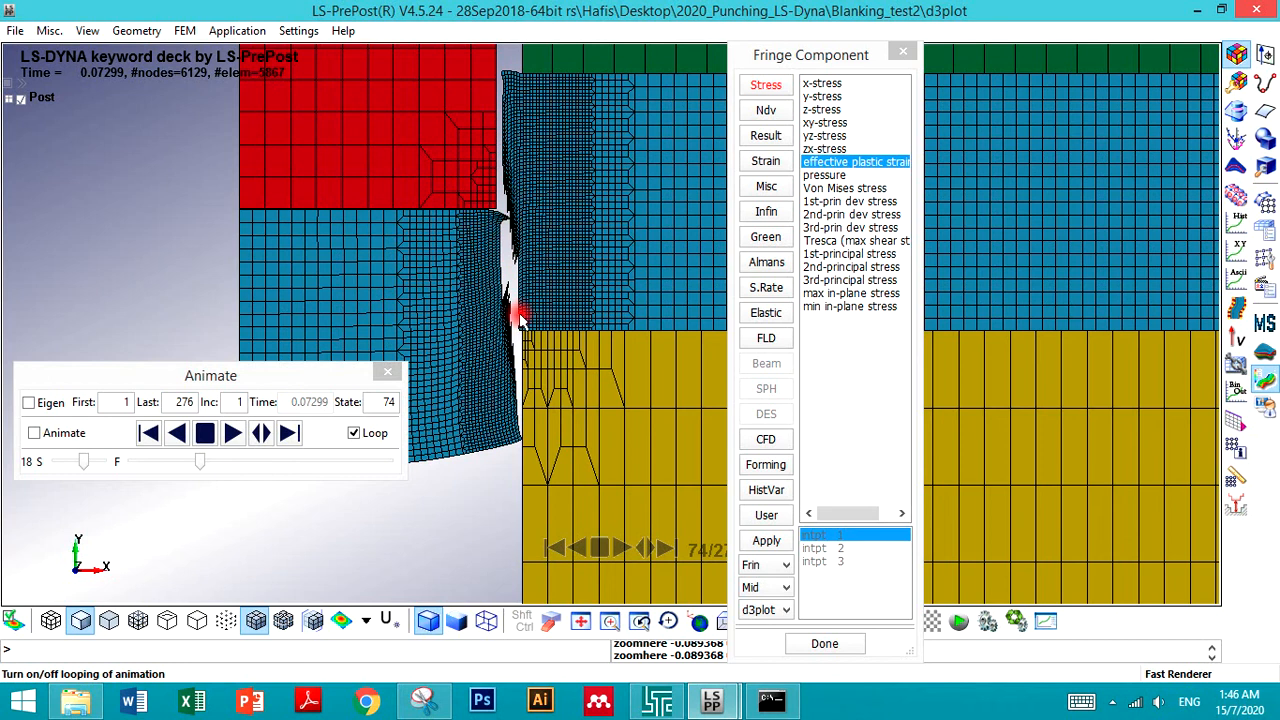
- Close the results window, the Snipping Tool without saving its snip, and the finished solver windows
left_click(1255, 9)
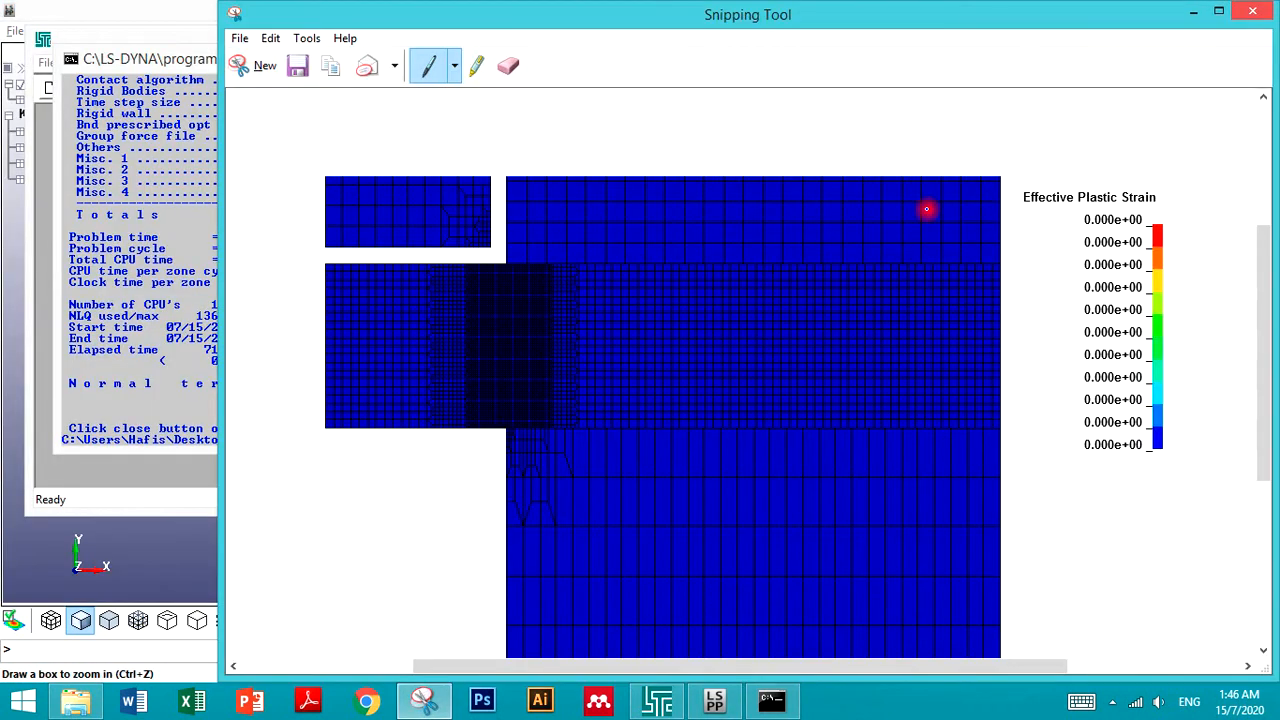
left_click(1253, 12)
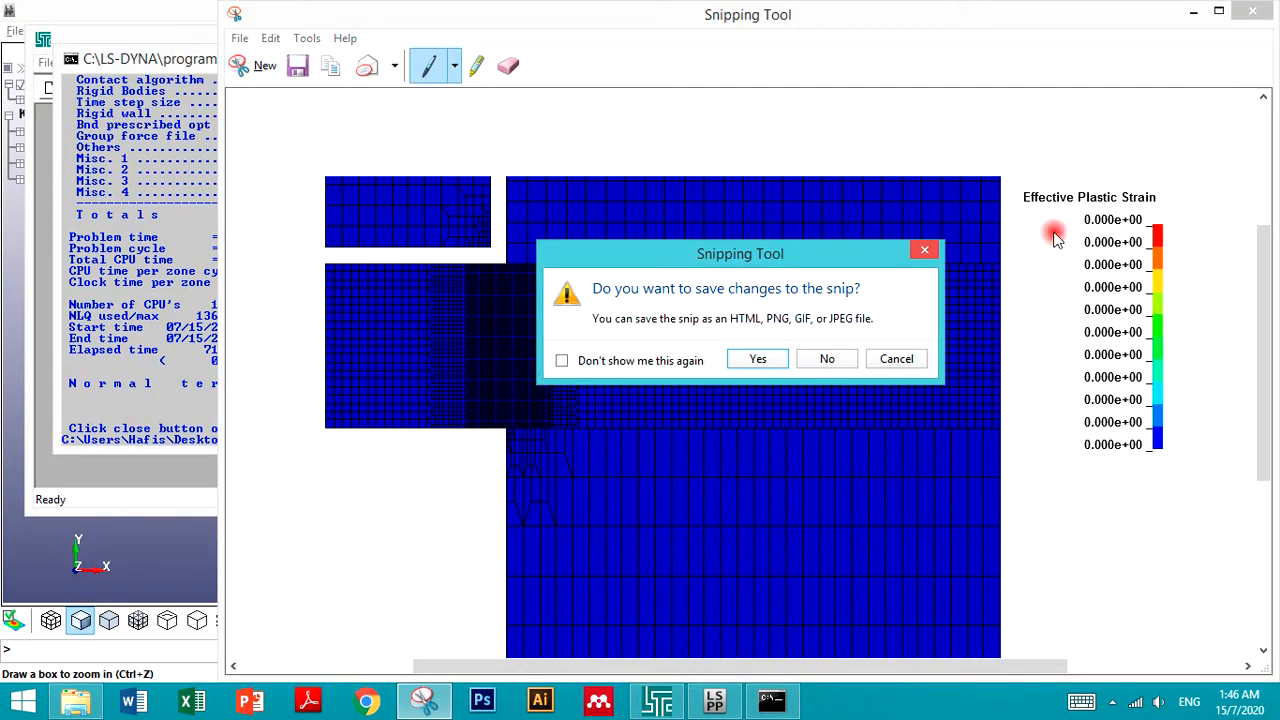
left_click(832, 359)
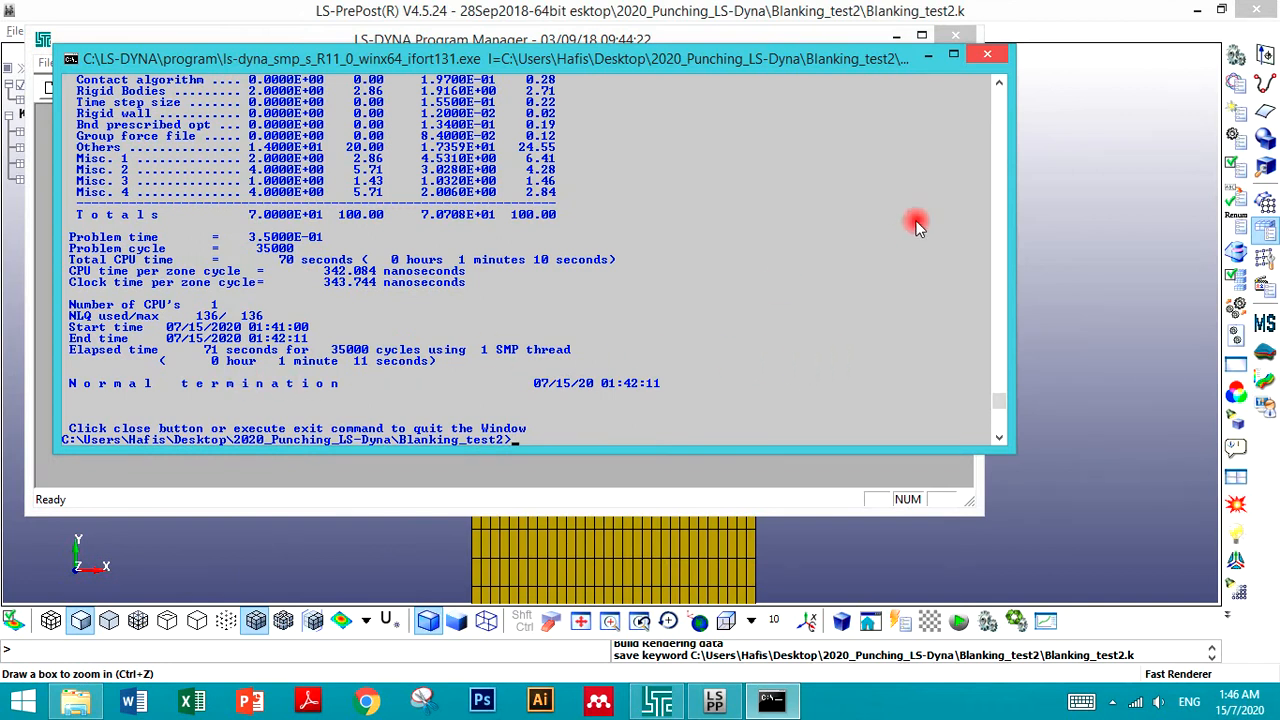
left_click(989, 56)
left_click(955, 37)
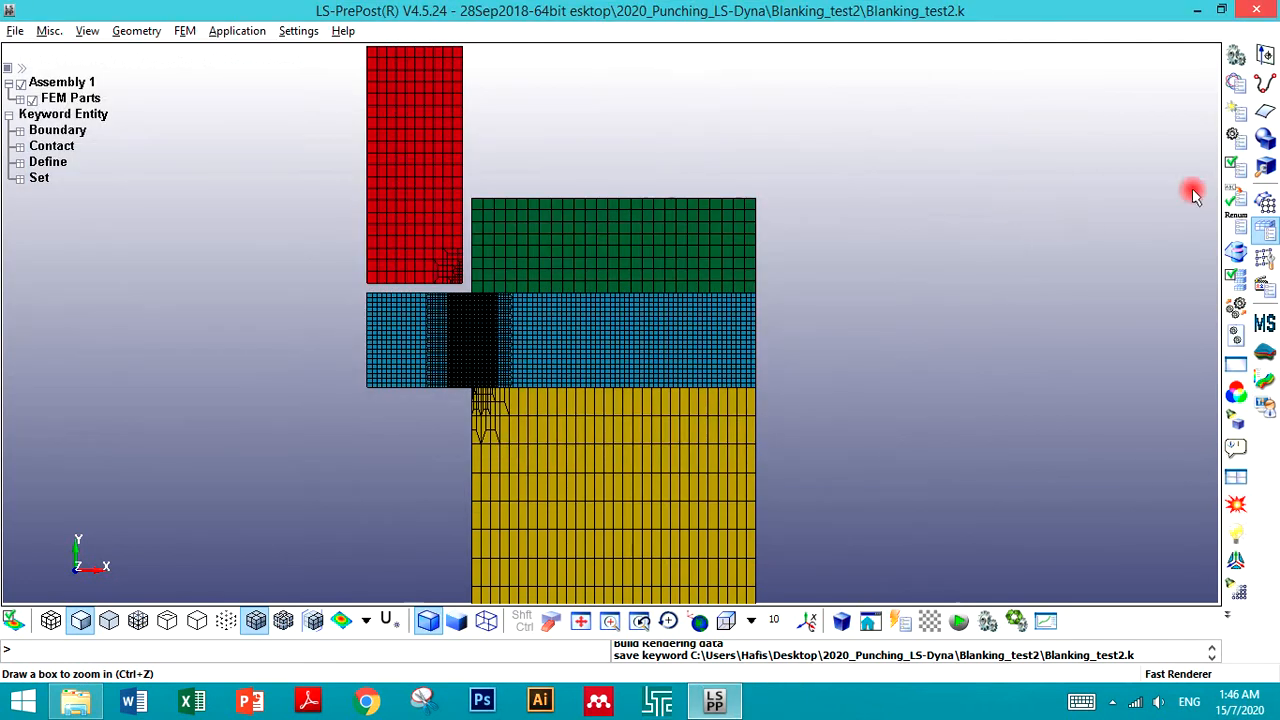
- In the Keyword Manager, change the Sheet part's material to the Ludwig material (MID 3) and accept it
left_click(1236, 84)
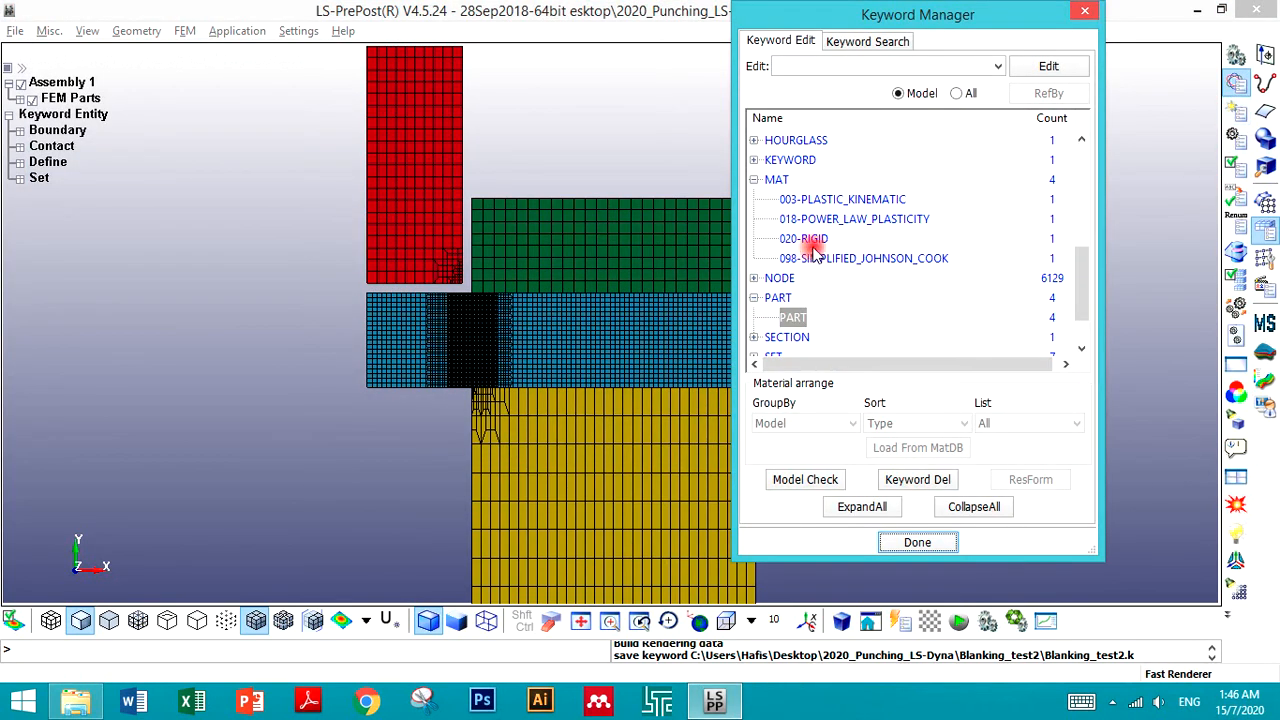
double_click(793, 317)
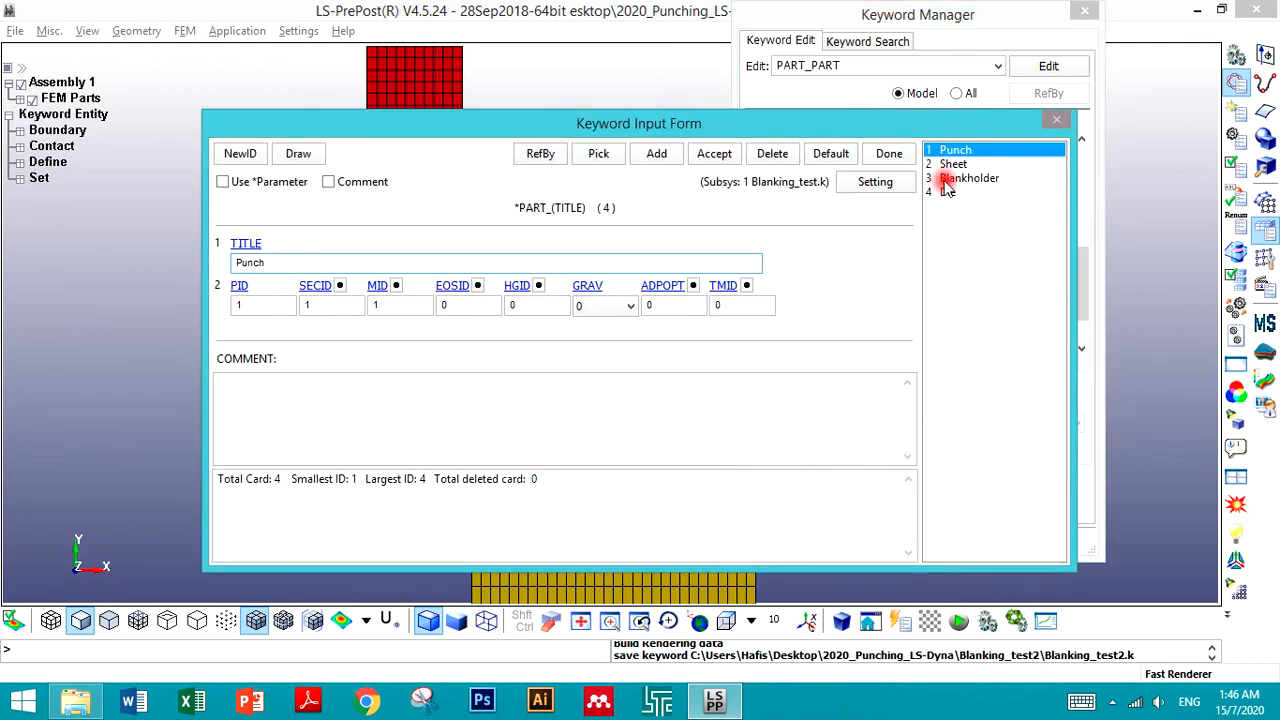
left_click(955, 164)
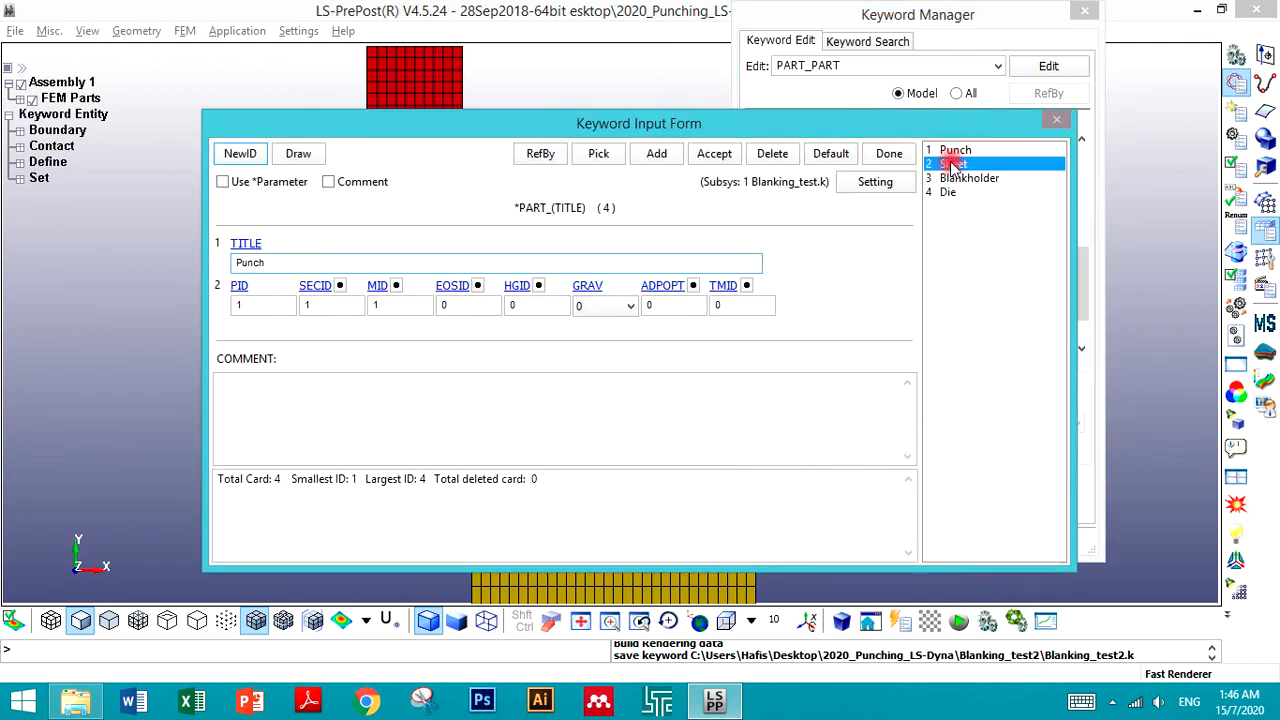
left_click(397, 287)
left_click(992, 476)
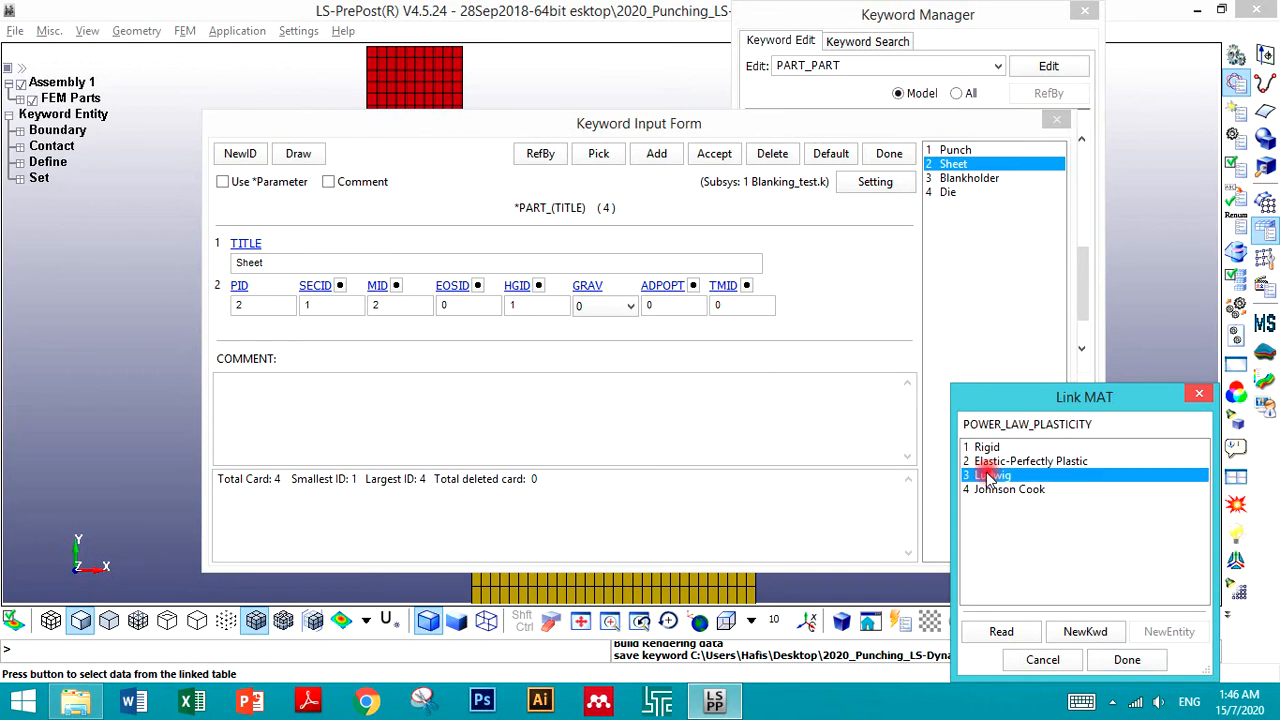
left_click(1136, 660)
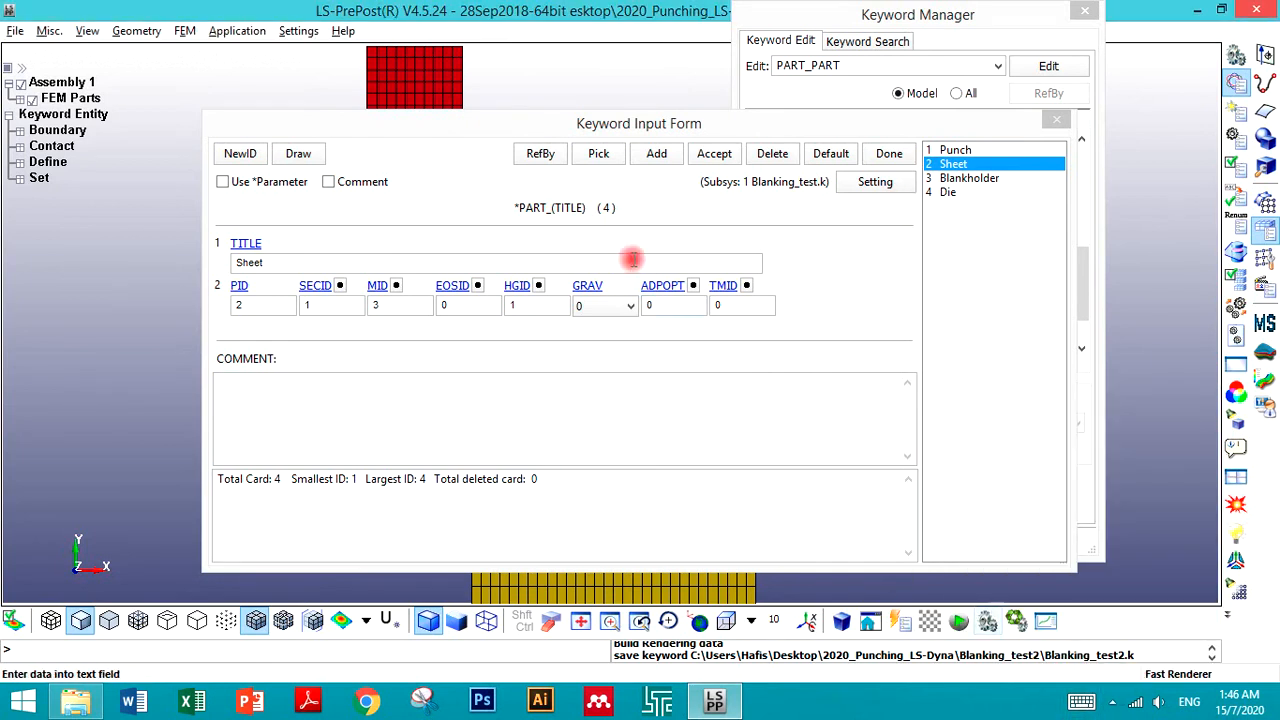
left_click(700, 153)
left_click(875, 153)
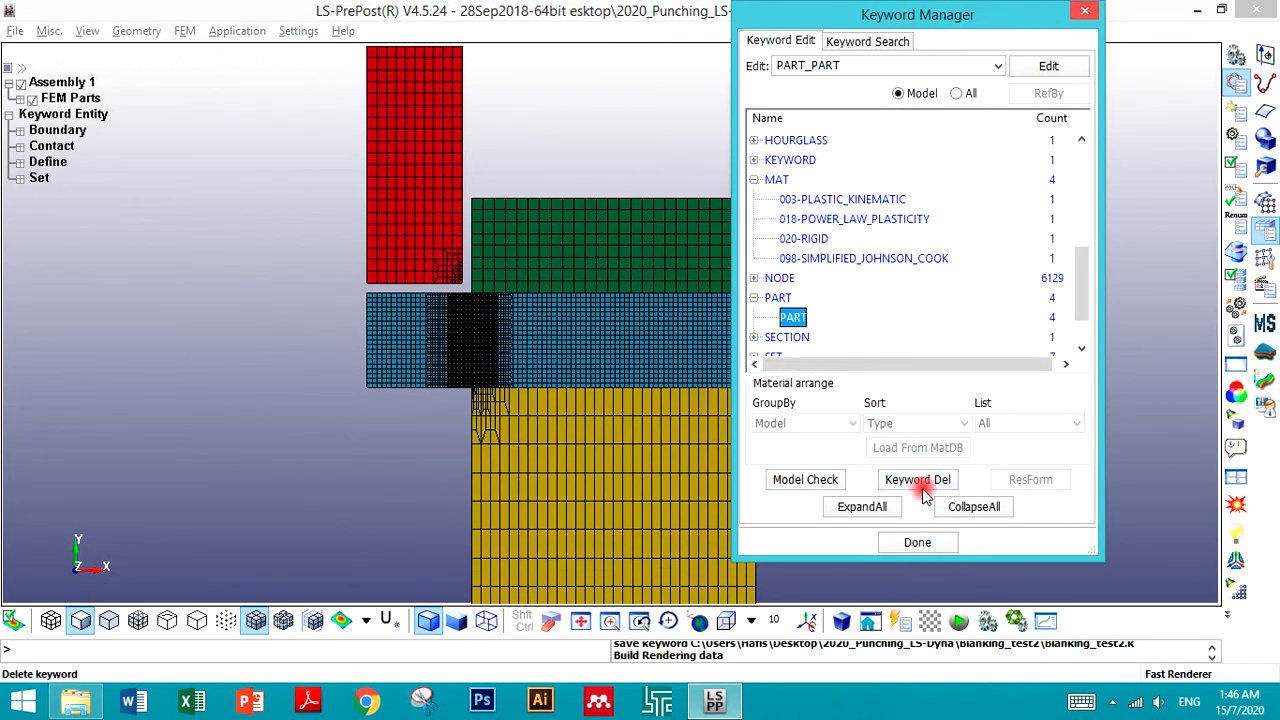
left_click(908, 545)
- Save the keyword file Blanking_test2.k
left_click(15, 31)
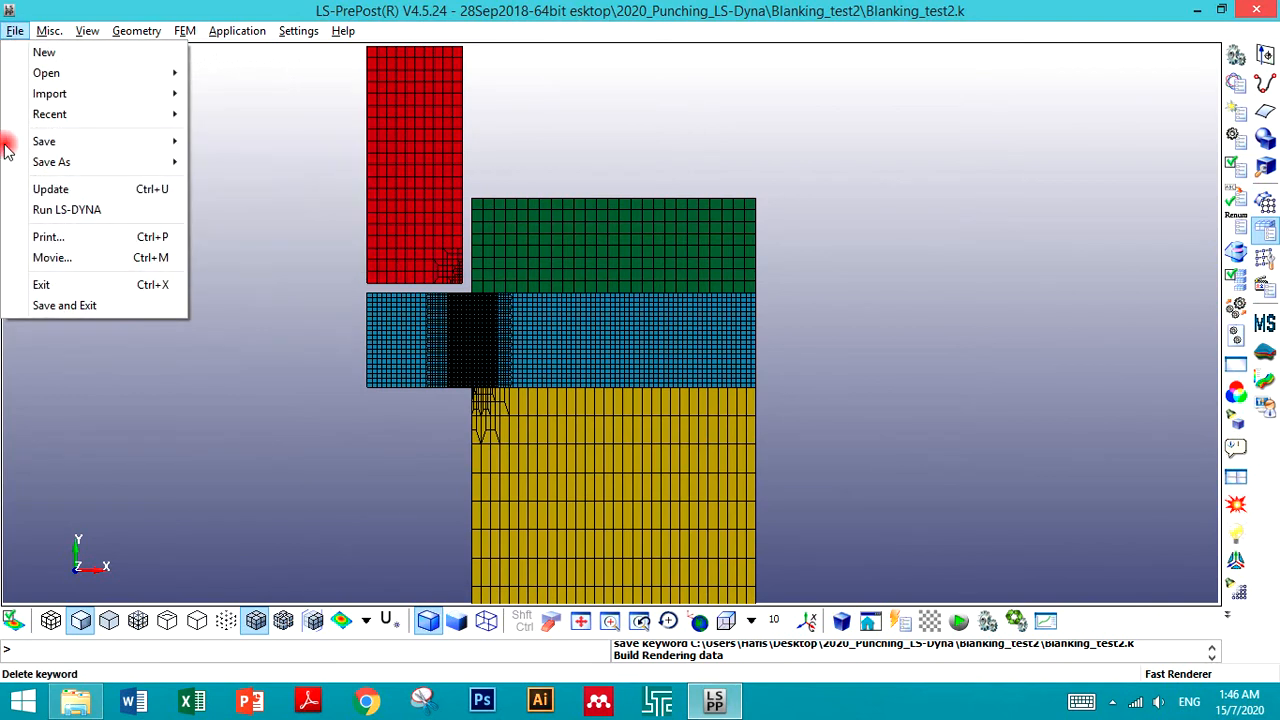
mouse_move(88, 148)
left_click(232, 141)
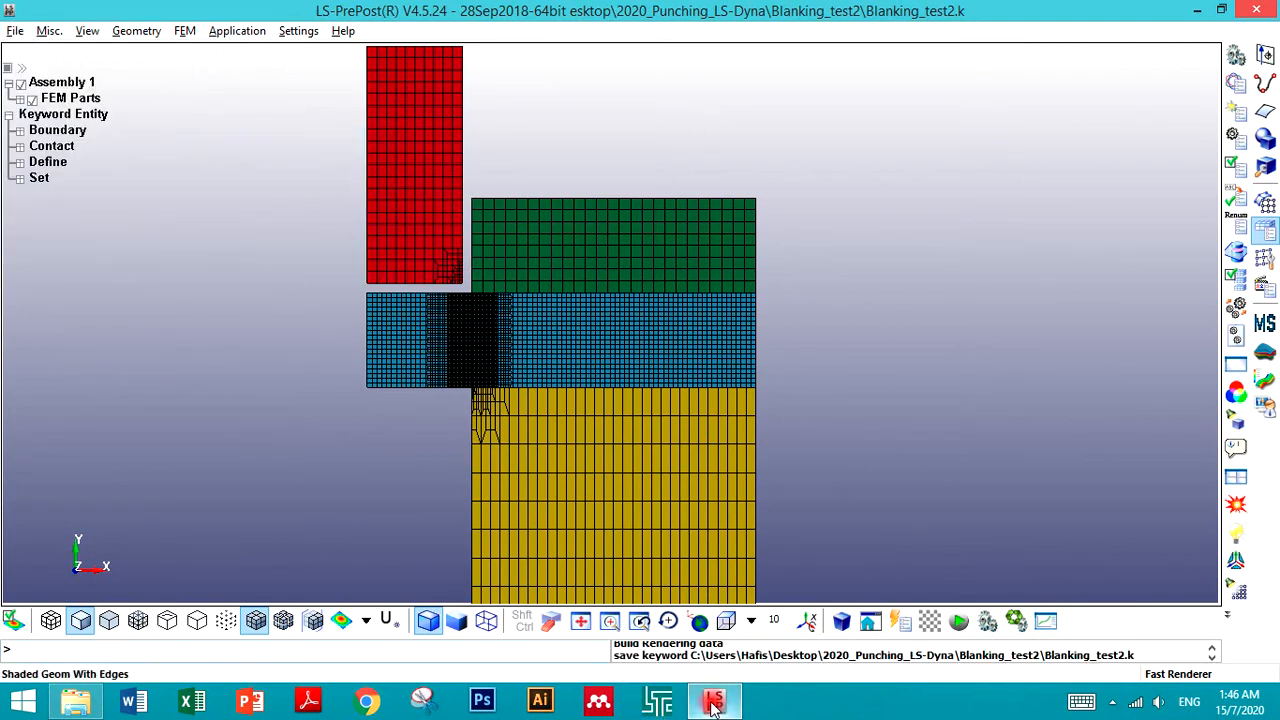
- Start an LS-DYNA analysis with Blanking_test2.k as the input file and run it
left_click(661, 703)
left_click(223, 88)
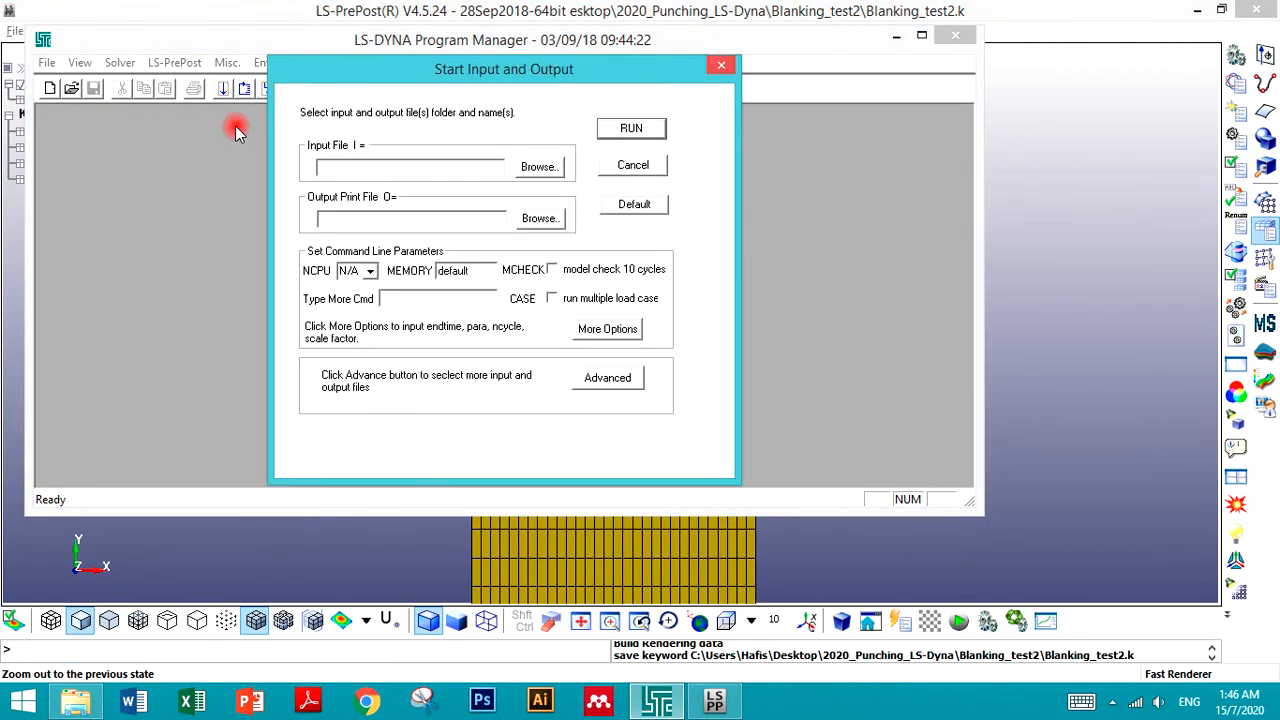
left_click(538, 167)
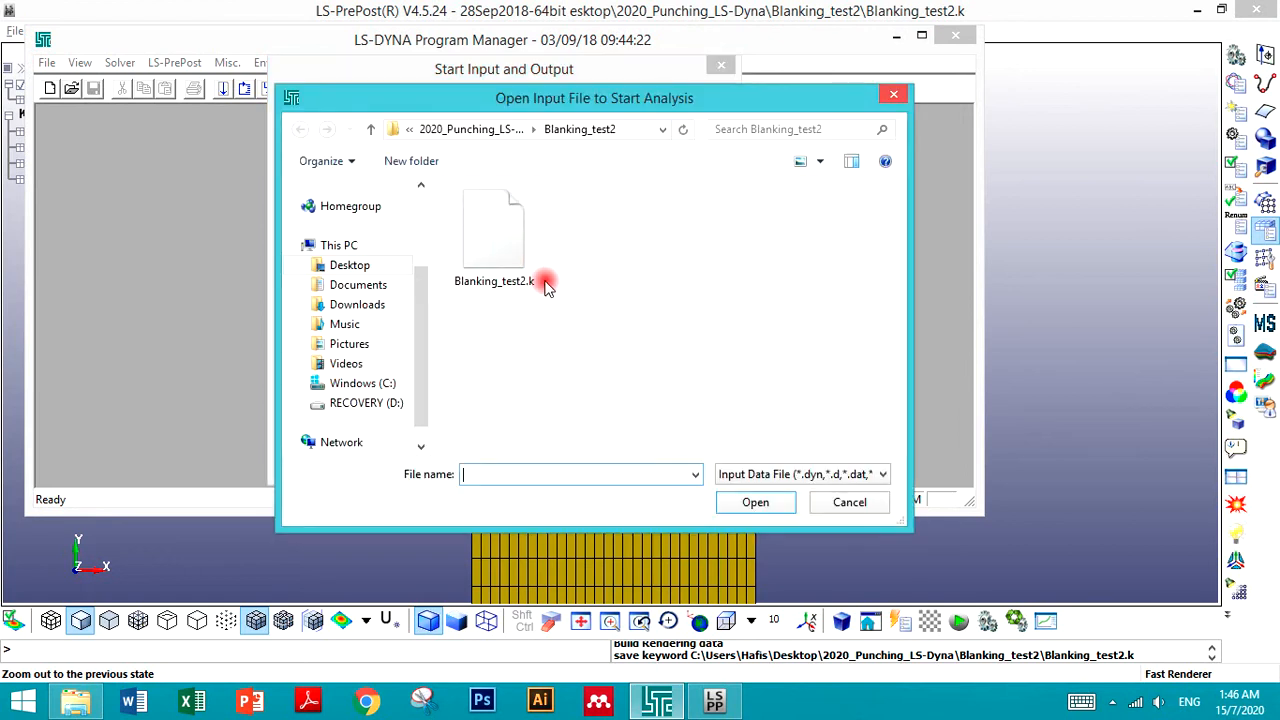
left_click(493, 281)
left_click(756, 502)
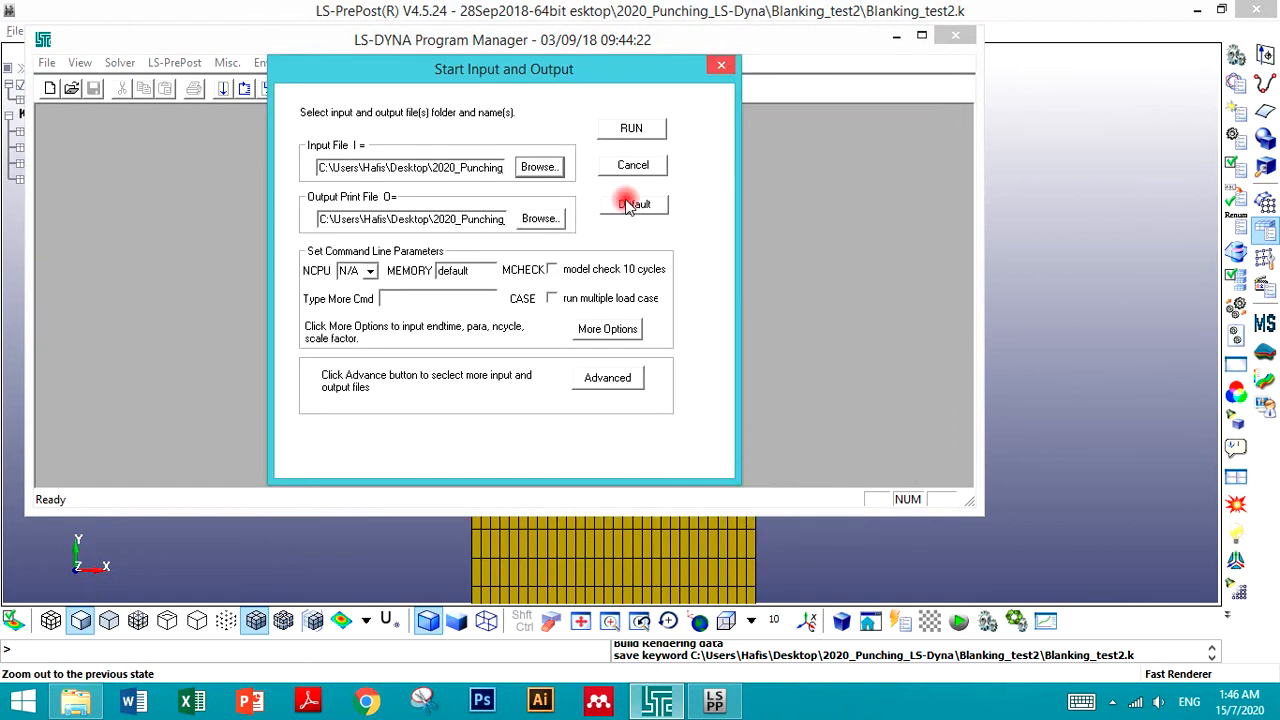
left_click(630, 135)
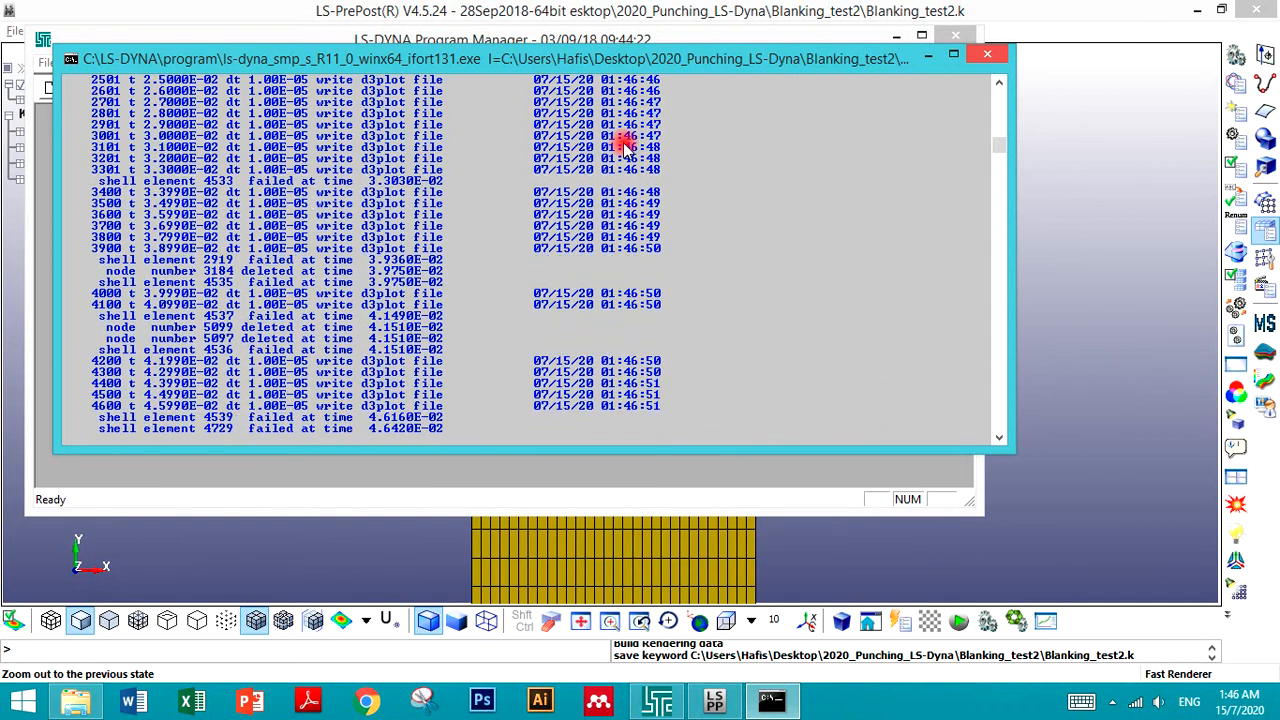
- Check the solver console for the completed run and close it
left_click(183, 505)
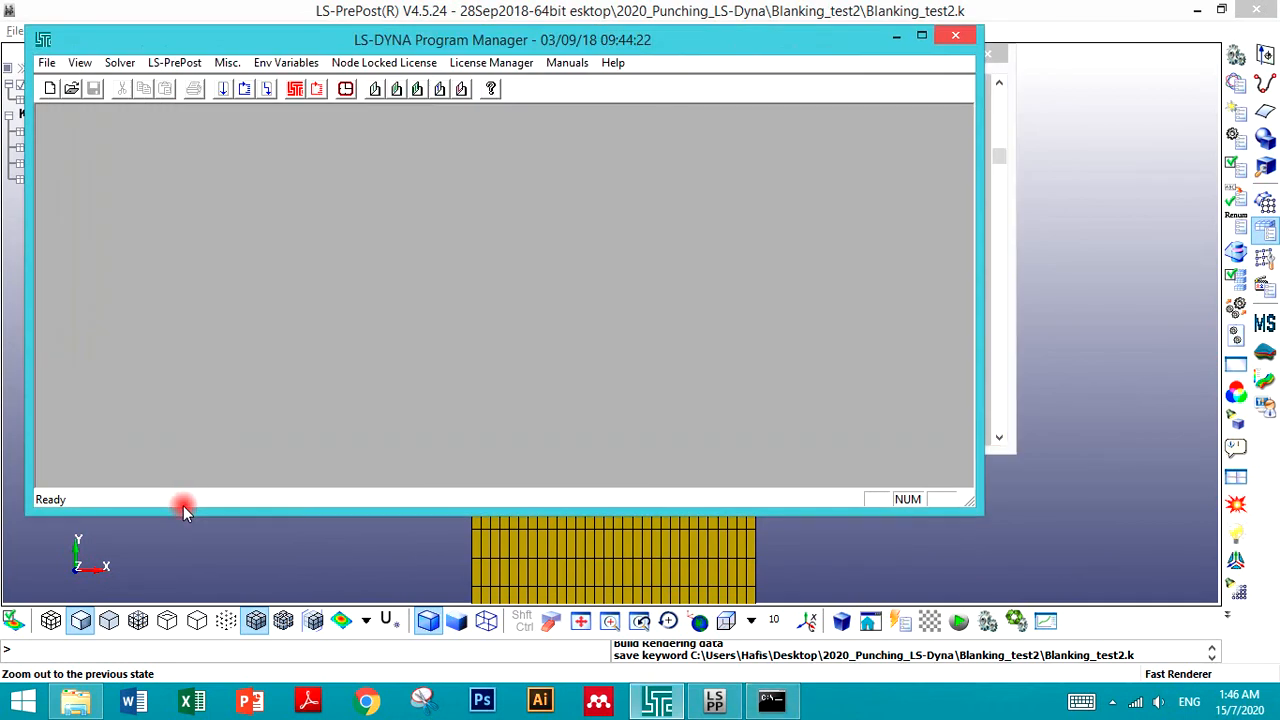
left_click(186, 63)
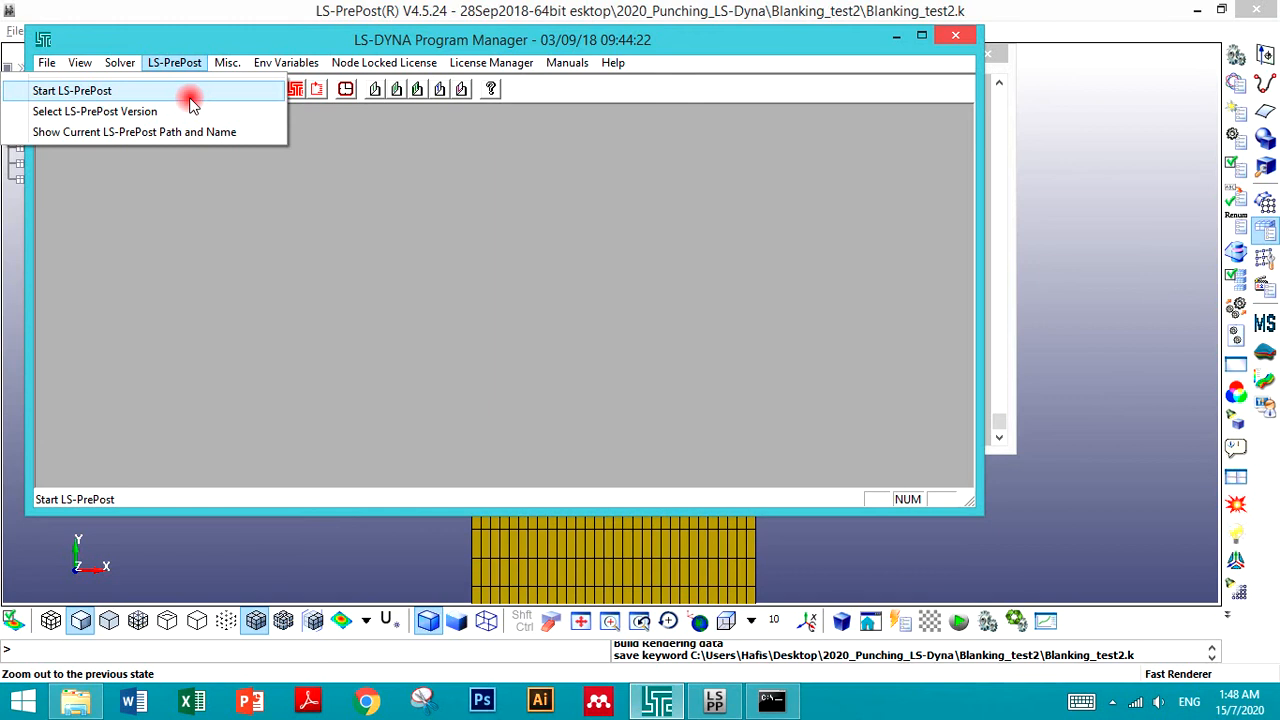
left_click(192, 104)
left_click(1062, 235)
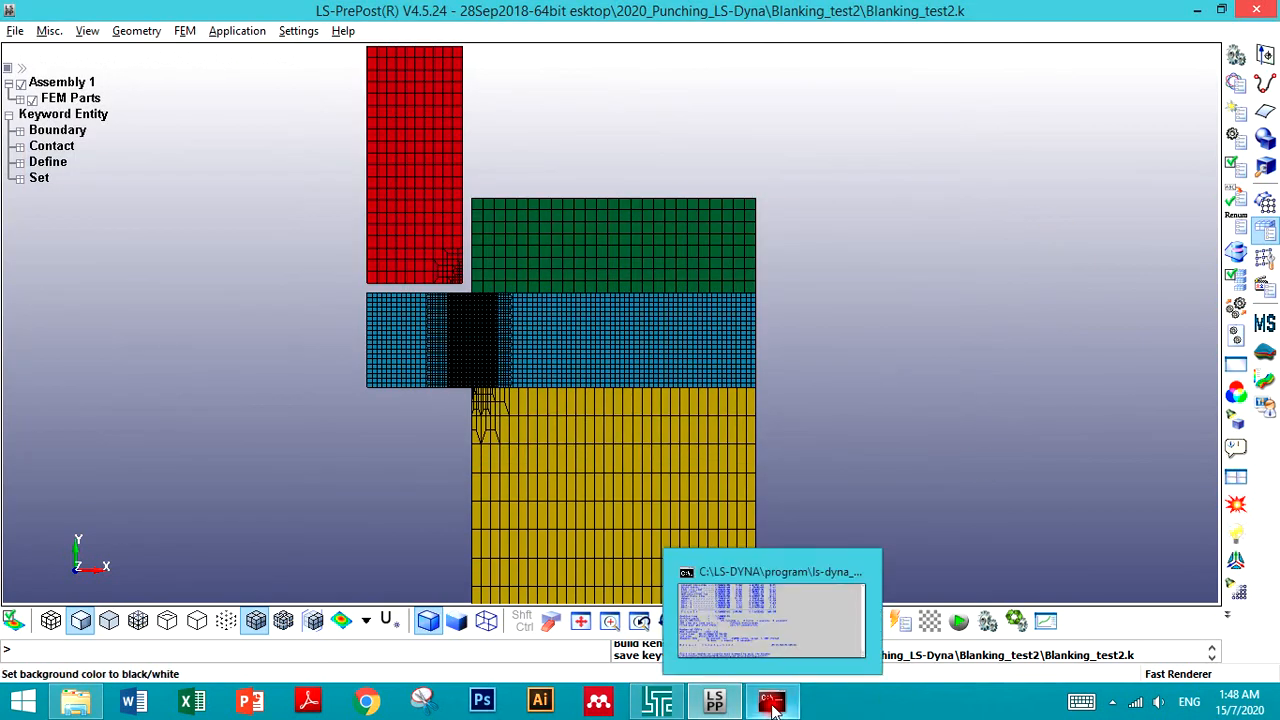
left_click(733, 600)
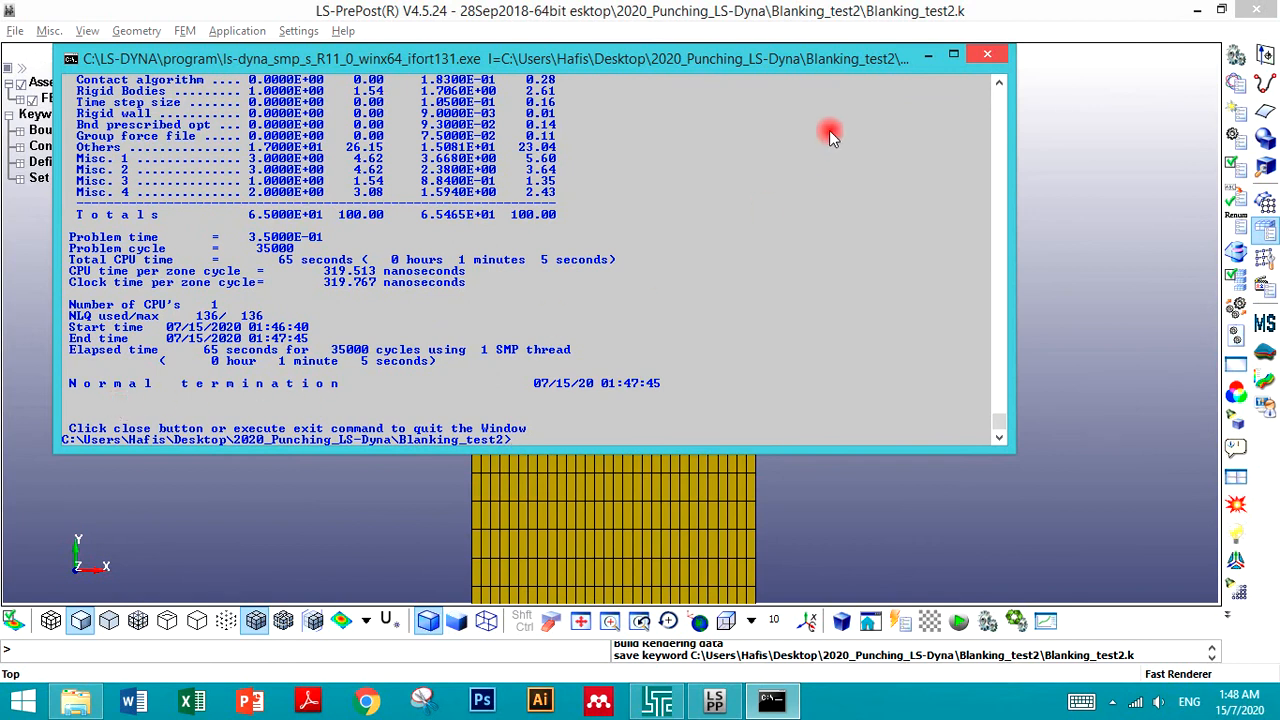
left_click(988, 57)
- Launch a new LS-PrePost session from the Program Manager and dismiss the startup hints
left_click(657, 700)
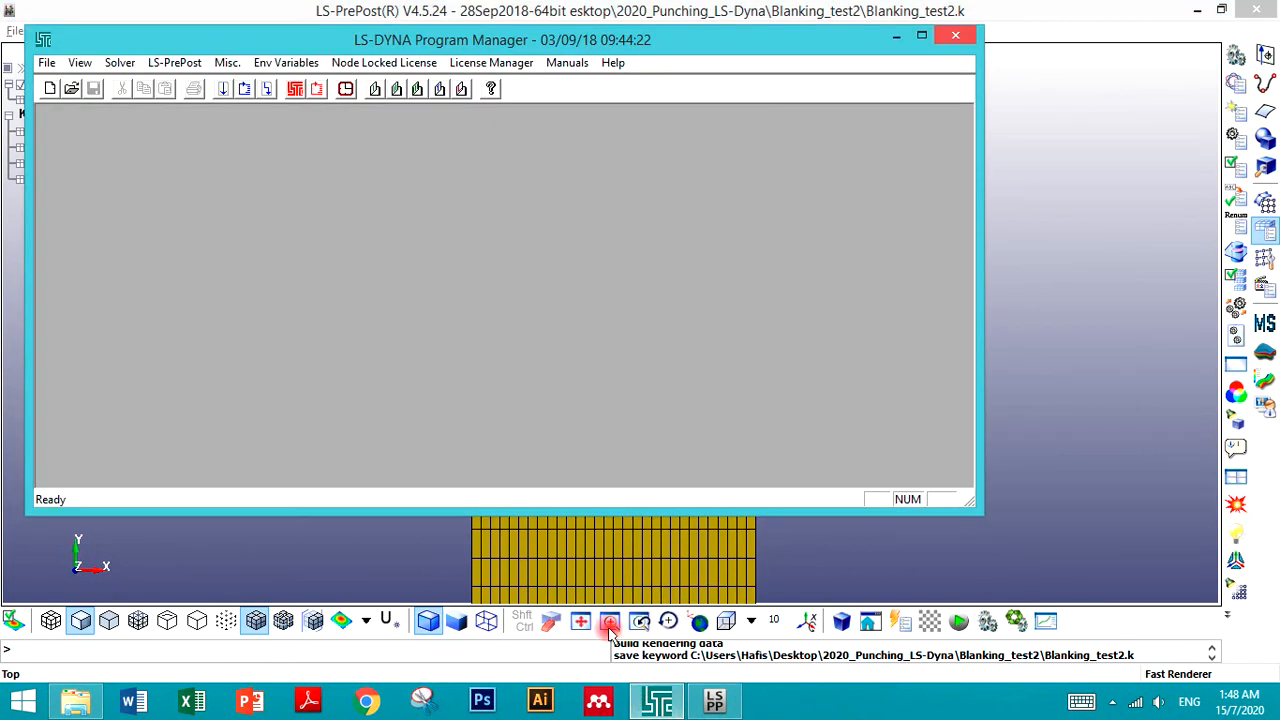
left_click(188, 66)
left_click(160, 88)
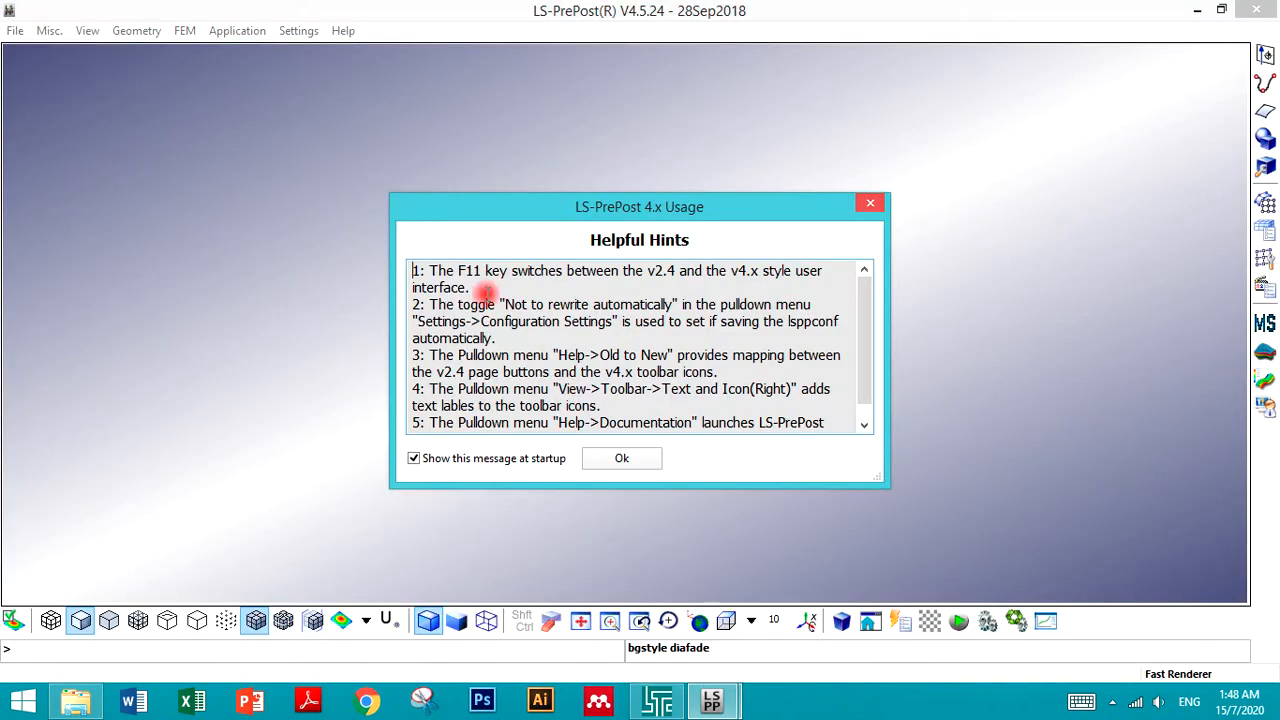
left_click(624, 460)
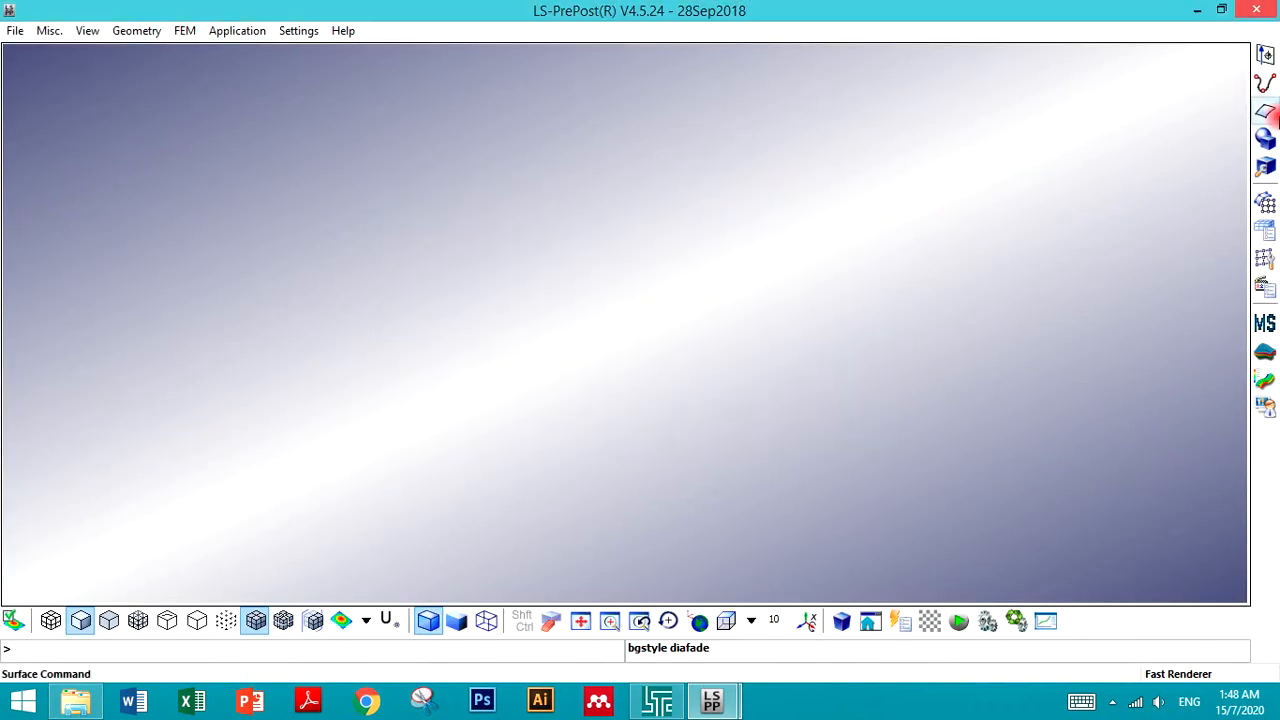
- Open the d3plot binary results file from the Blanking_test2 folder
left_click(15, 31)
mouse_move(34, 71)
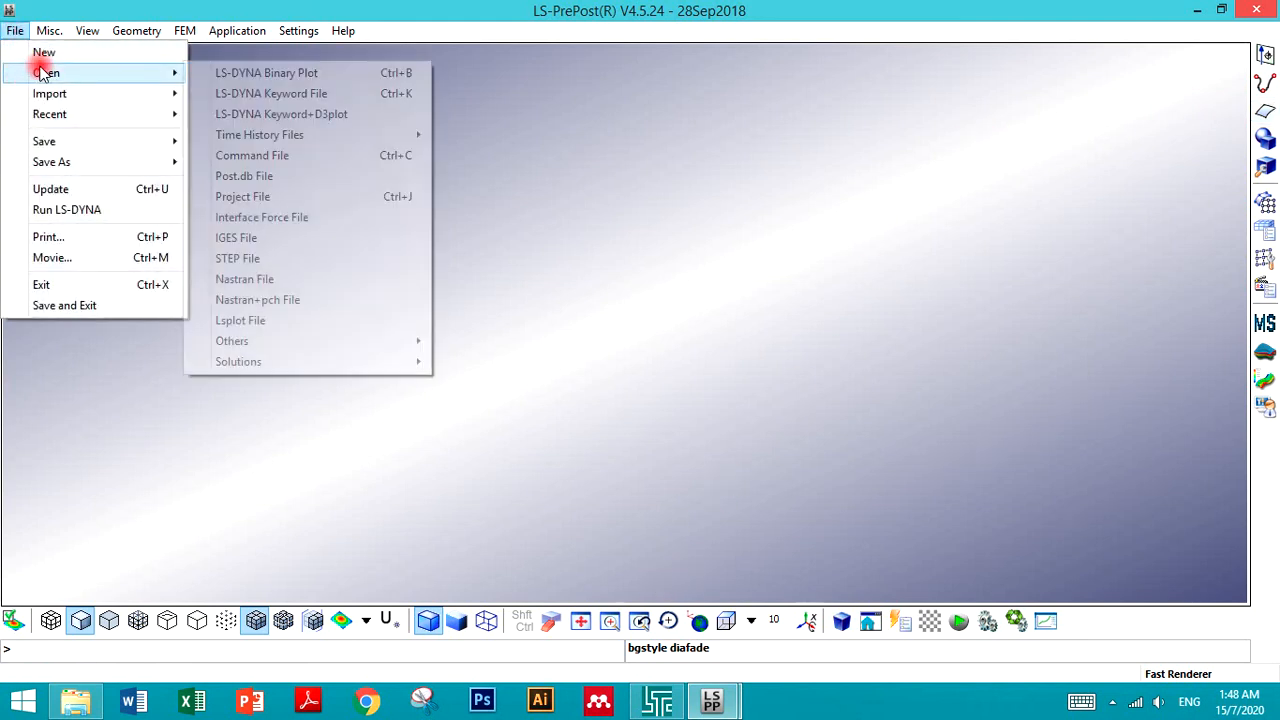
left_click(200, 72)
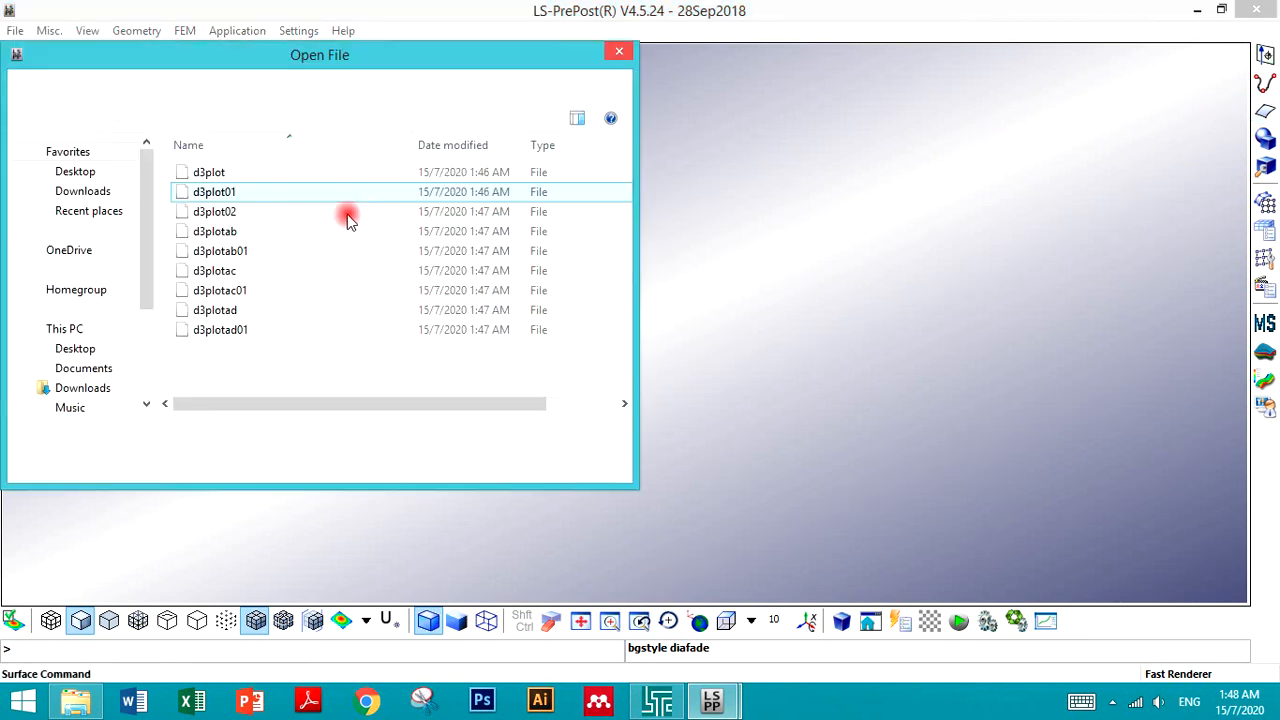
double_click(218, 173)
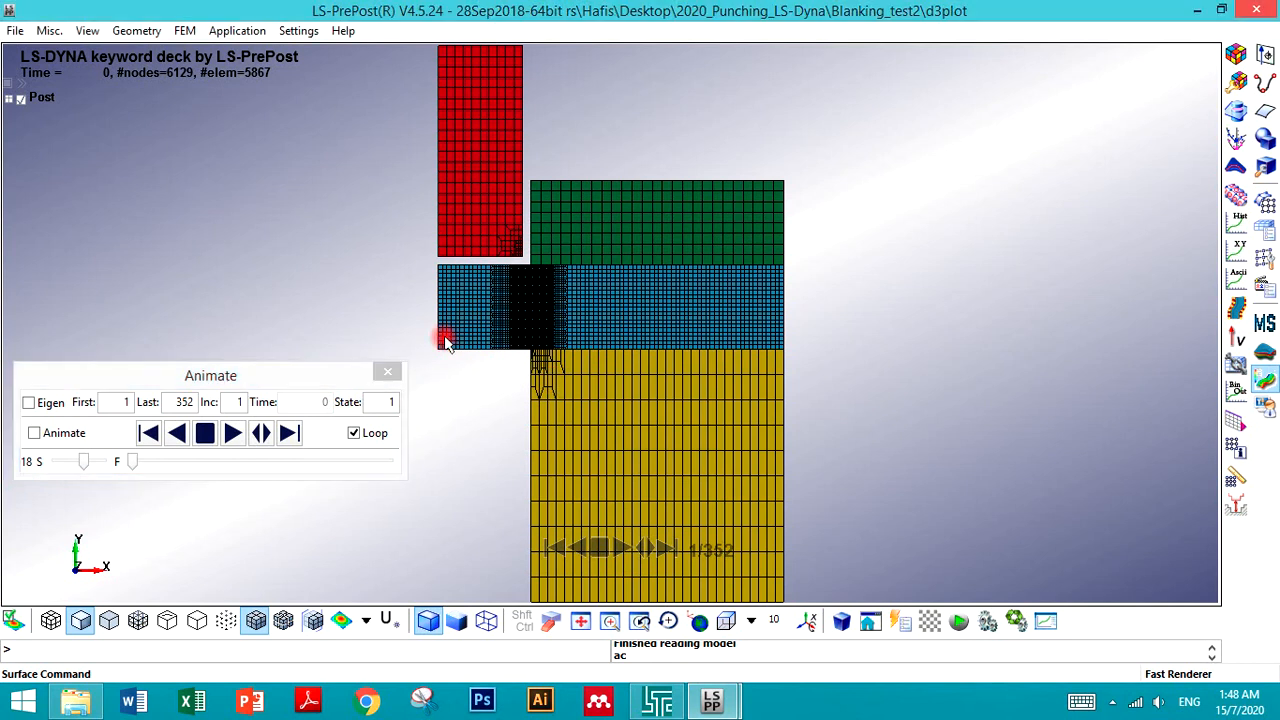
- Zoom into the sheet and fringe the effective plastic strain stress component, moving the dialog aside
scroll(436, 328, "up", 6)
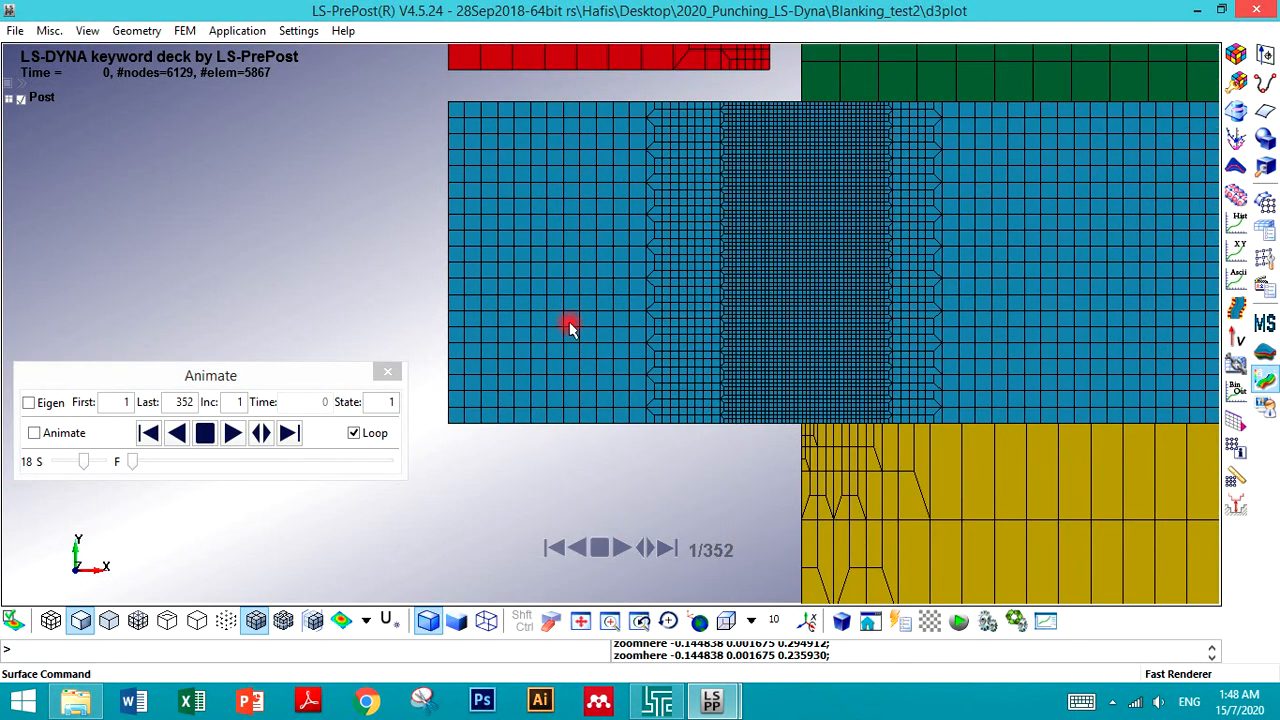
left_click(1236, 52)
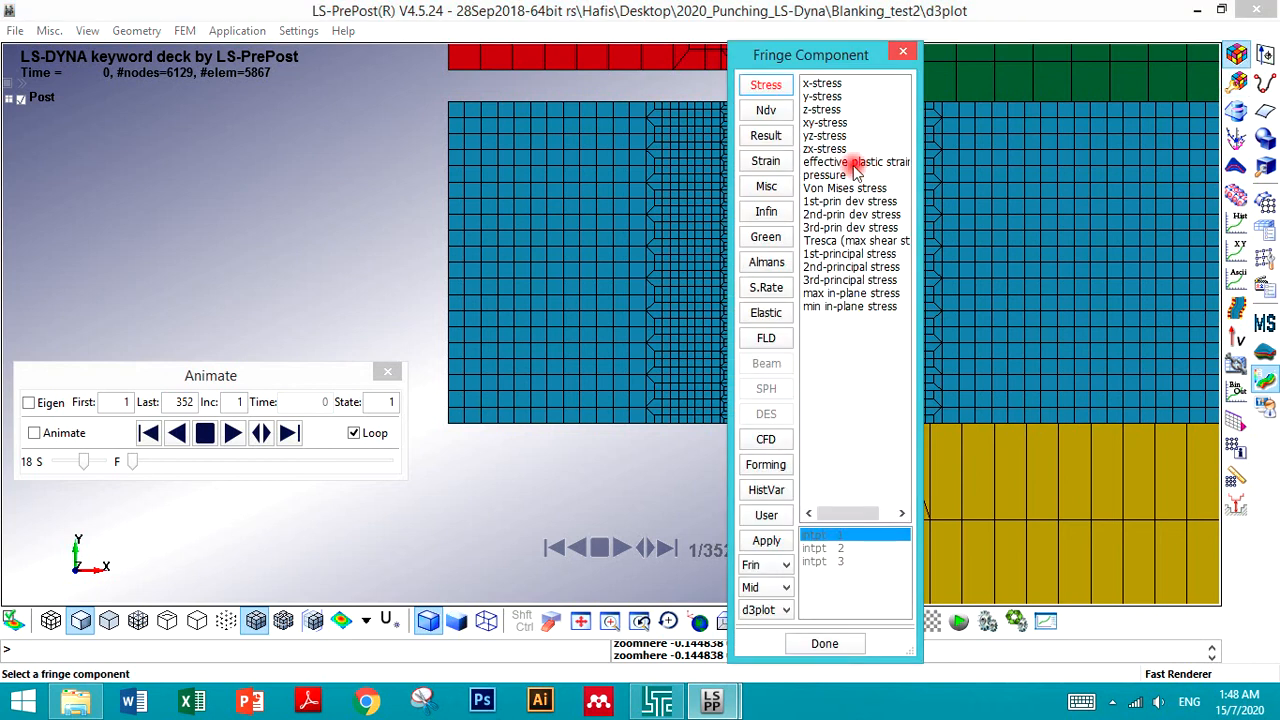
left_click(822, 85)
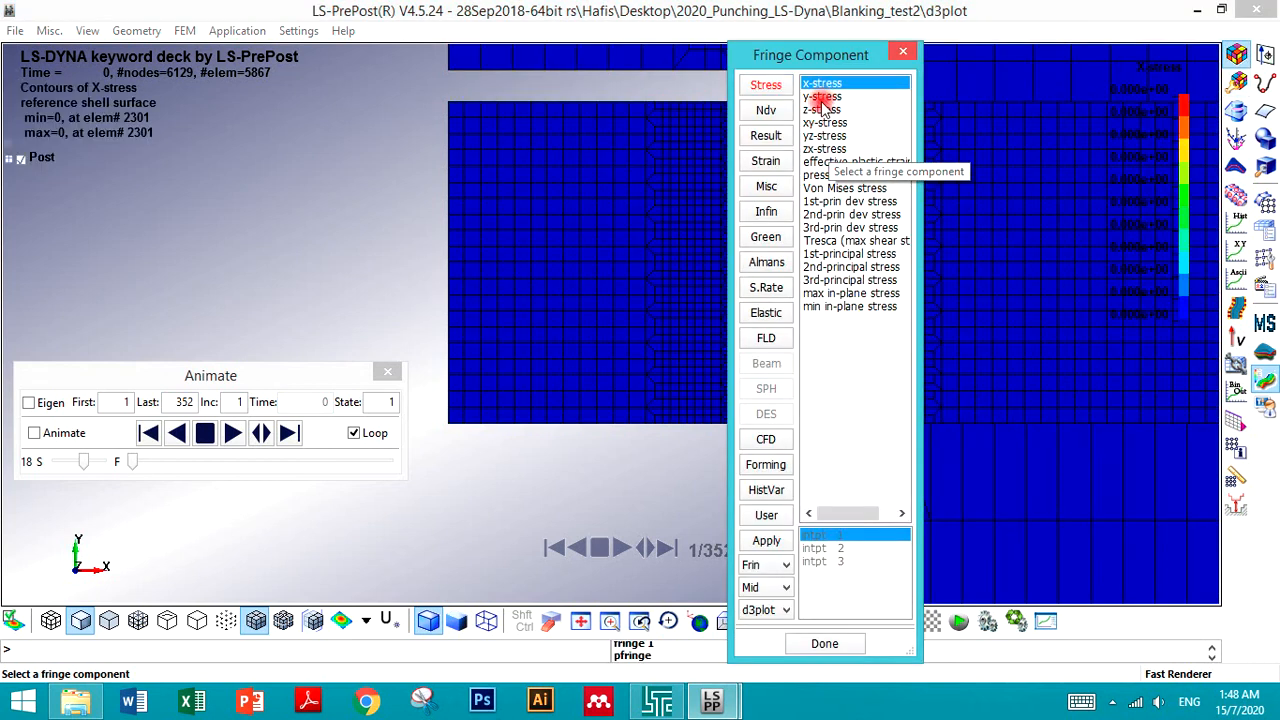
left_click(818, 163)
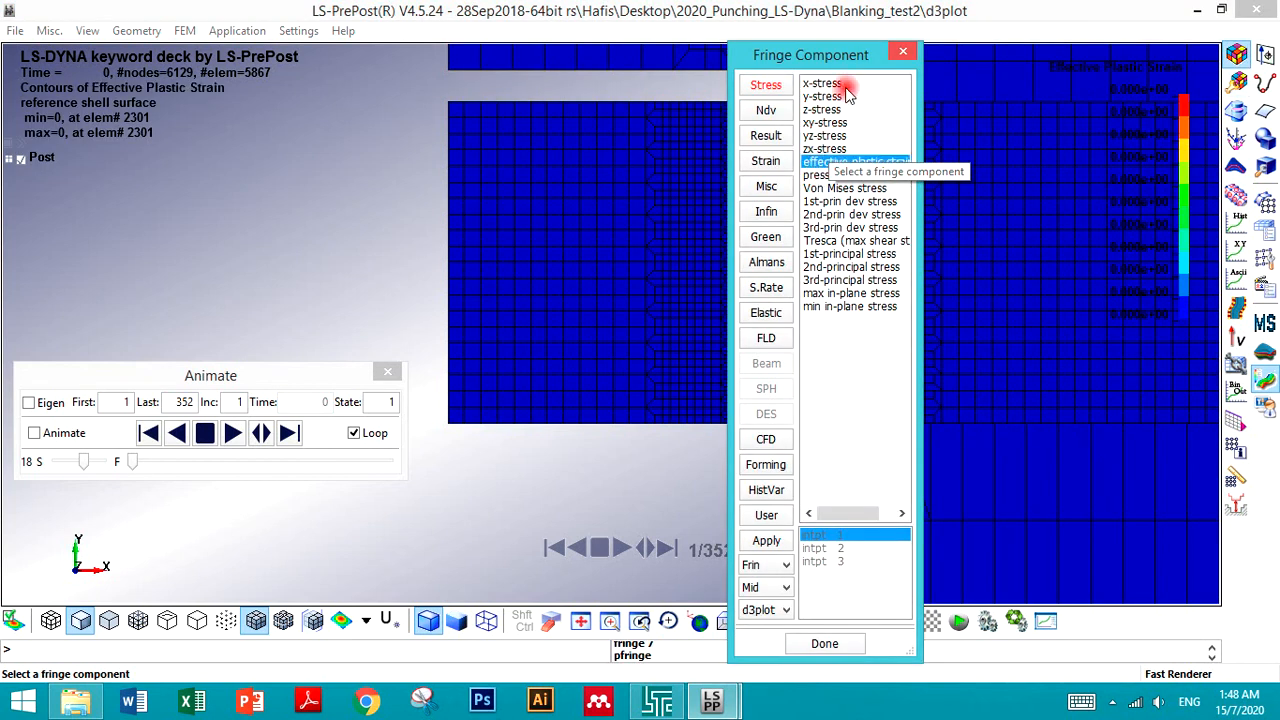
left_click_drag(869, 58, 286, 535)
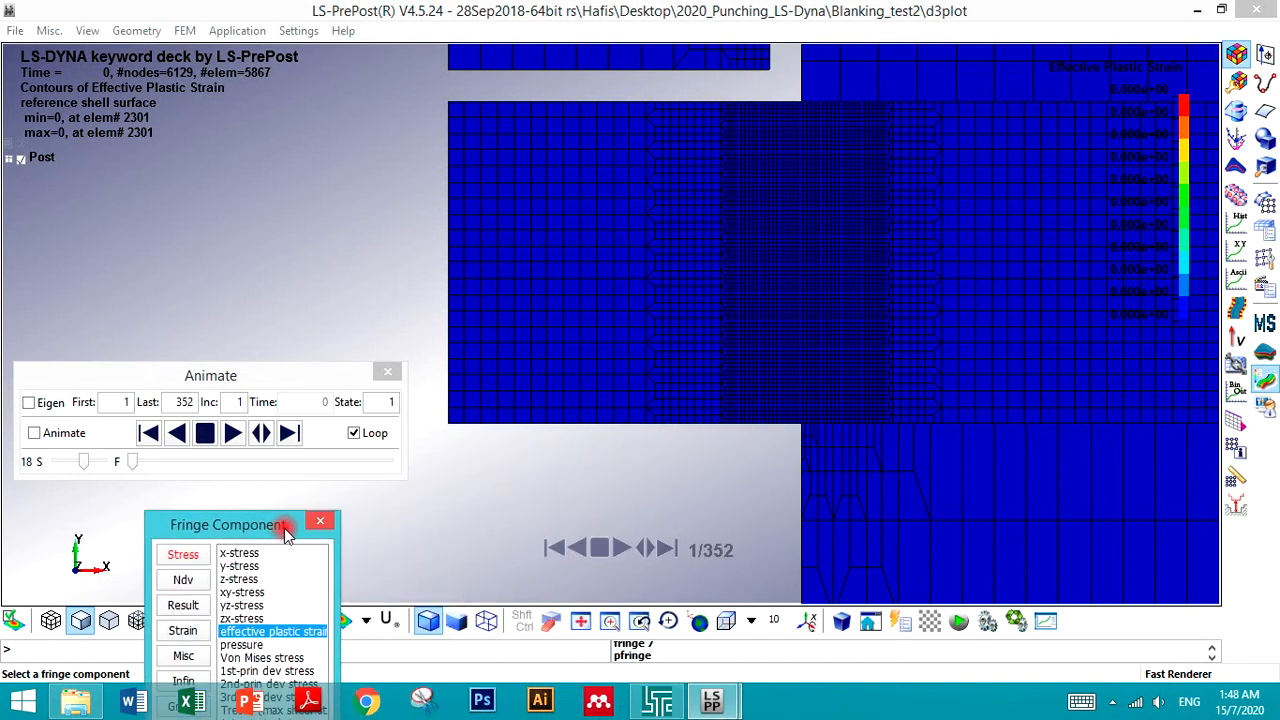
- Play the animation, stop it at state 11, and open the Movie dialog
left_click(232, 432)
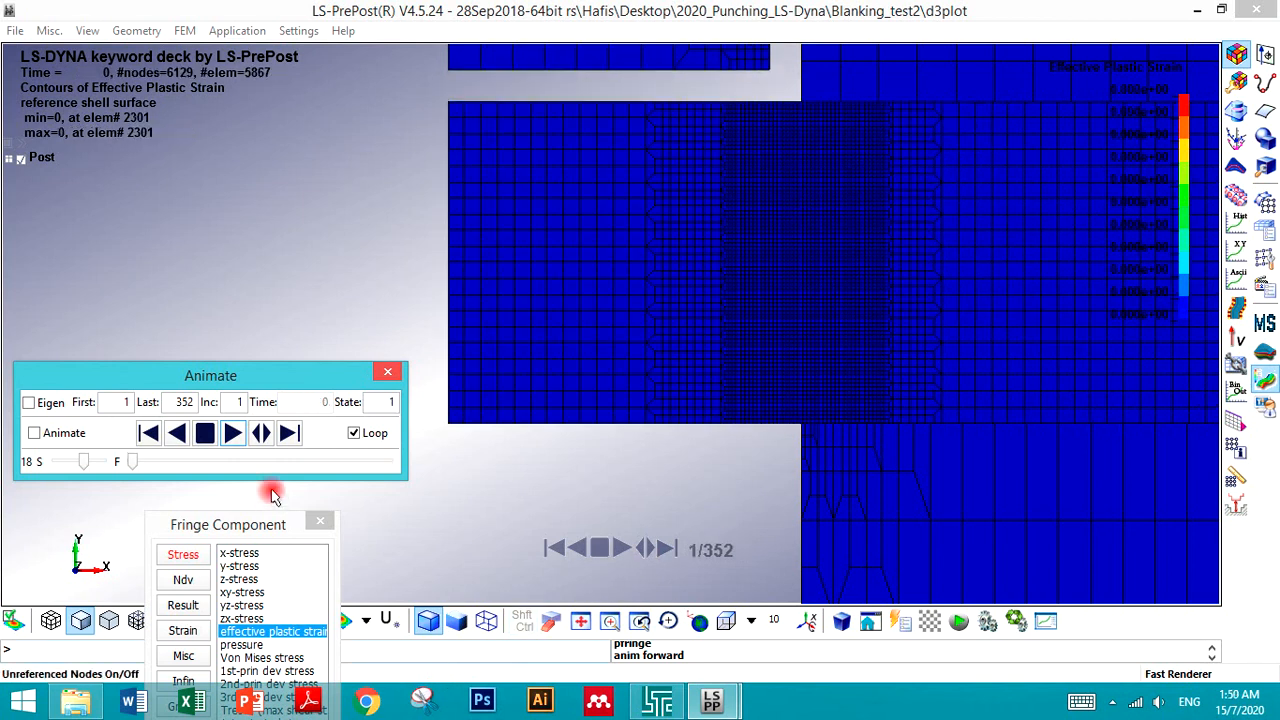
left_click(204, 432)
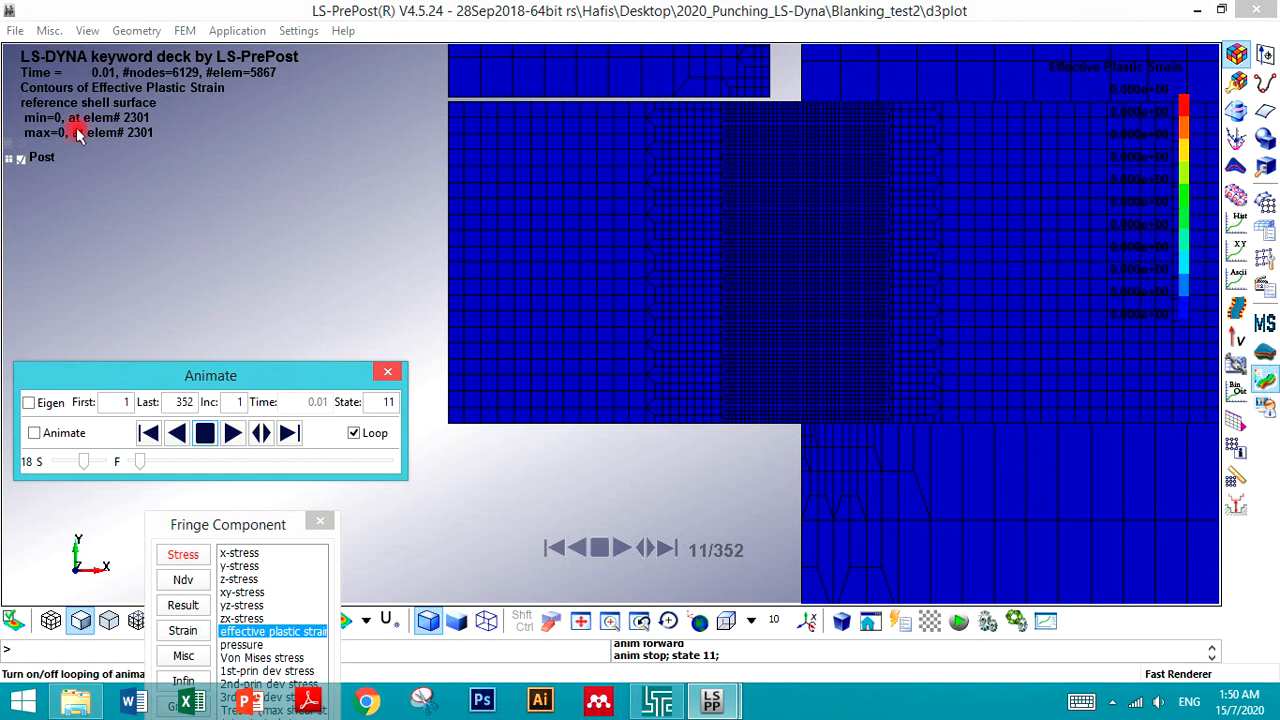
left_click(14, 31)
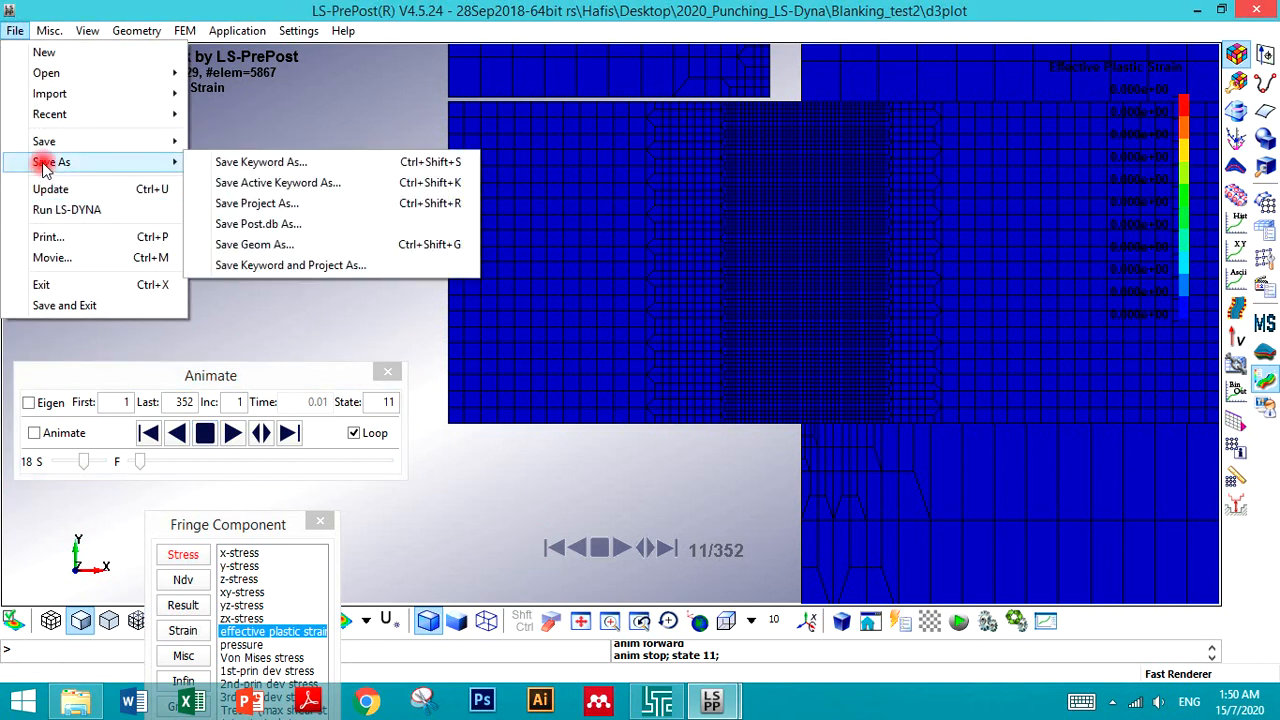
left_click(50, 258)
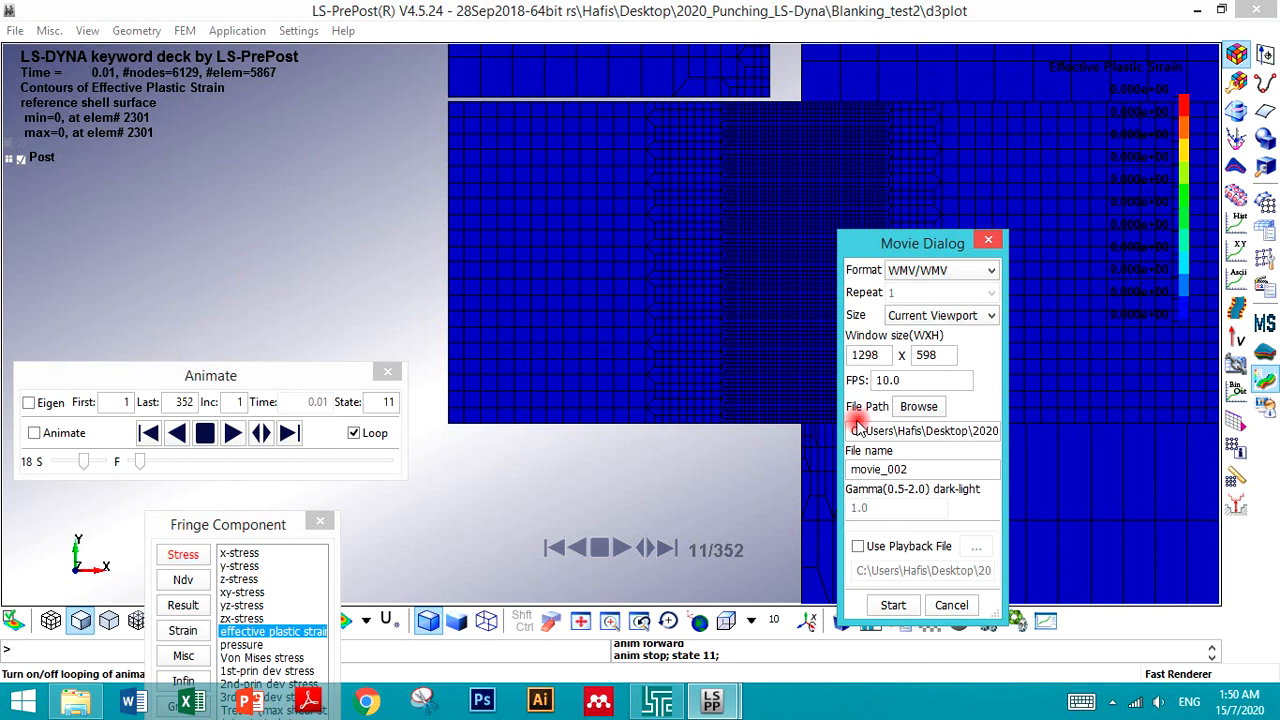
- Record the animation to the WMV movie file movie_002 at the current viewport size
left_click(895, 605)
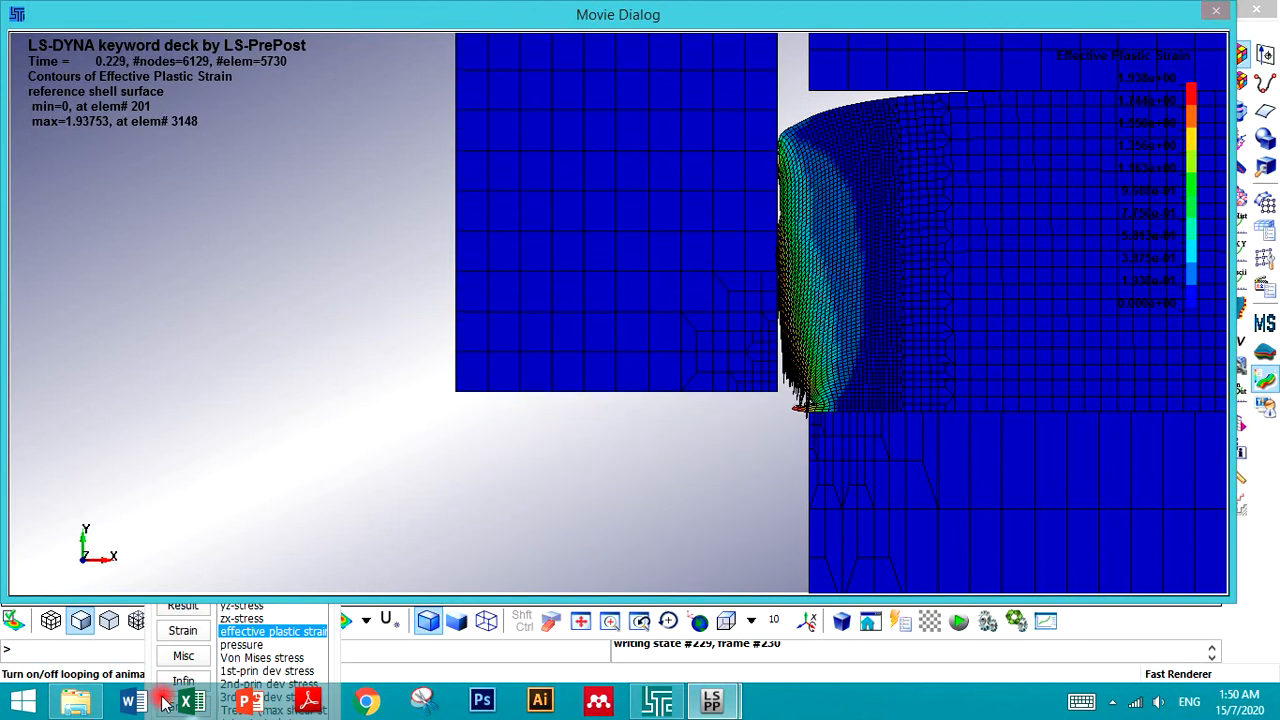
- Switch to File Explorer, open the Blanking_test2 folder and play movie_002.wmv in the media player
mouse_move(87, 708)
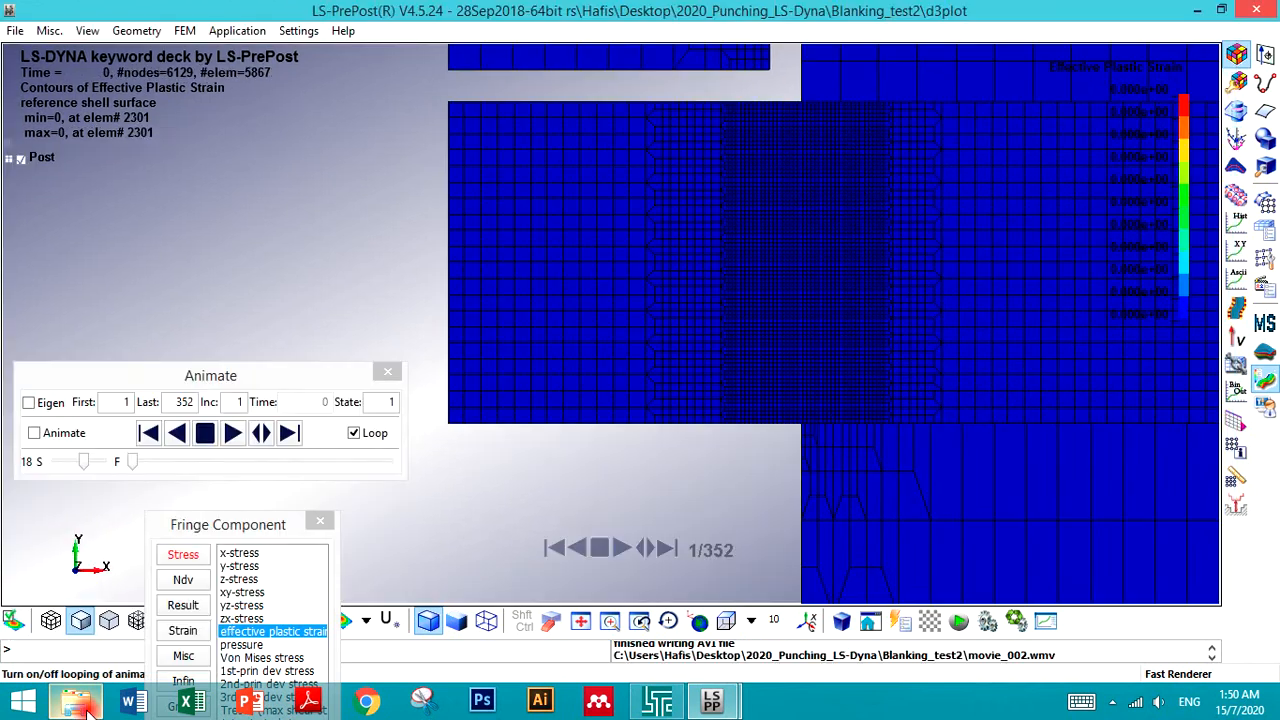
left_click(87, 708)
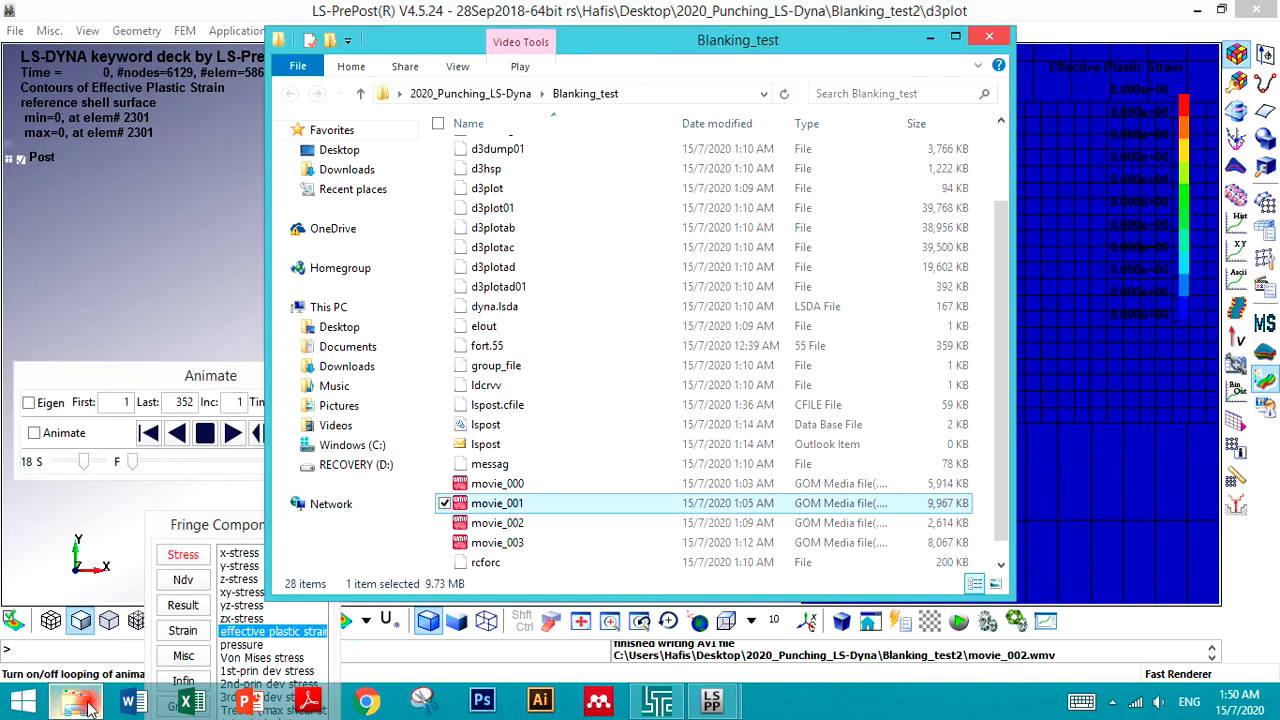
left_click(480, 541)
left_click(508, 93)
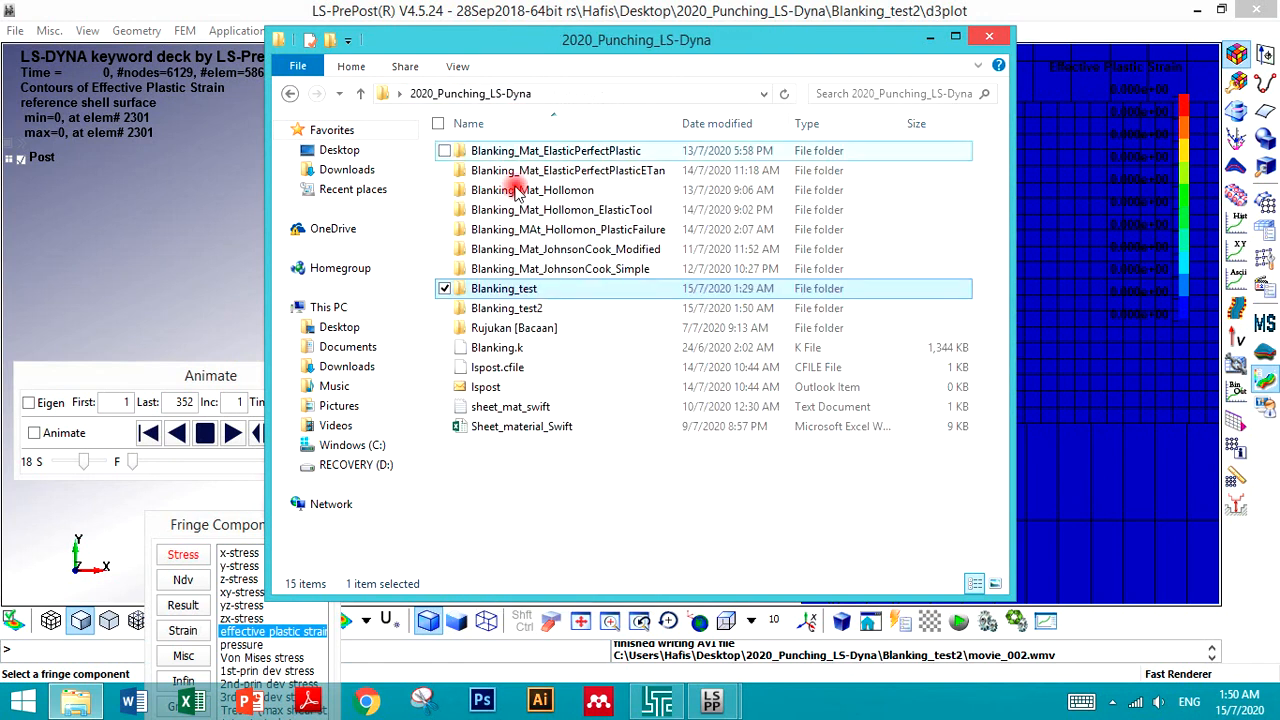
double_click(512, 312)
scroll(470, 497, "down", 3)
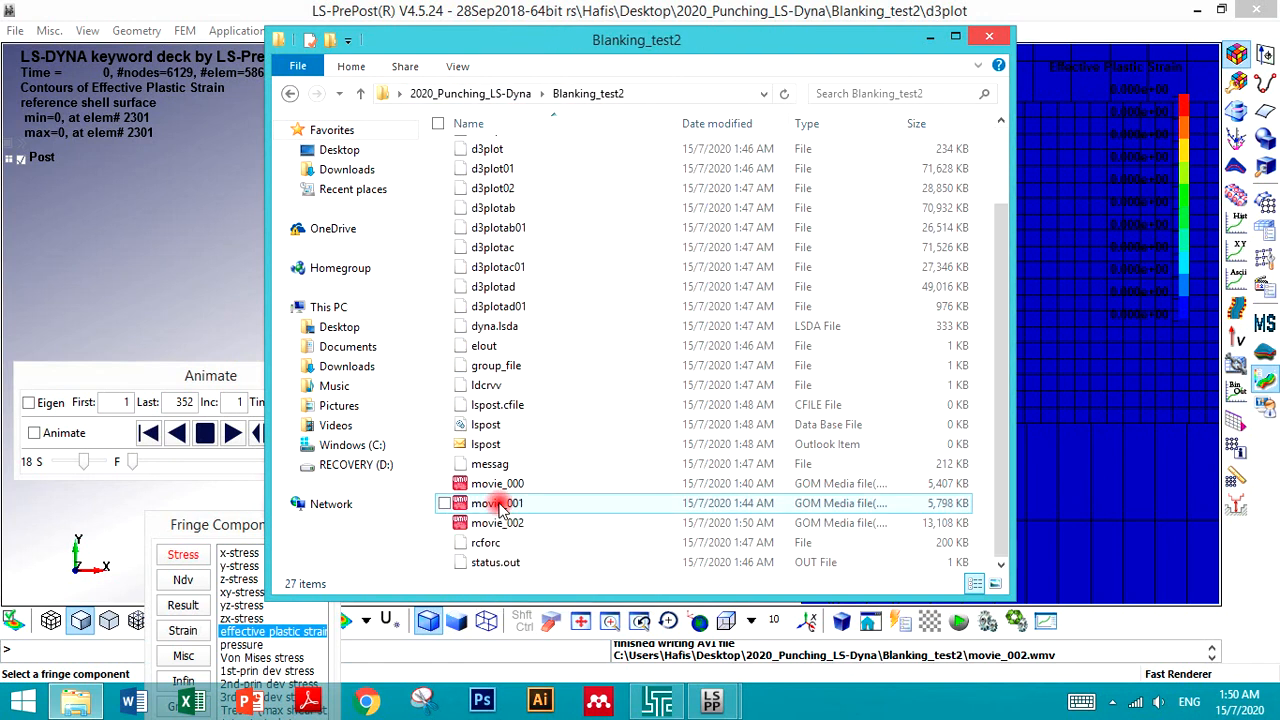
left_click(493, 528)
double_click(492, 528)
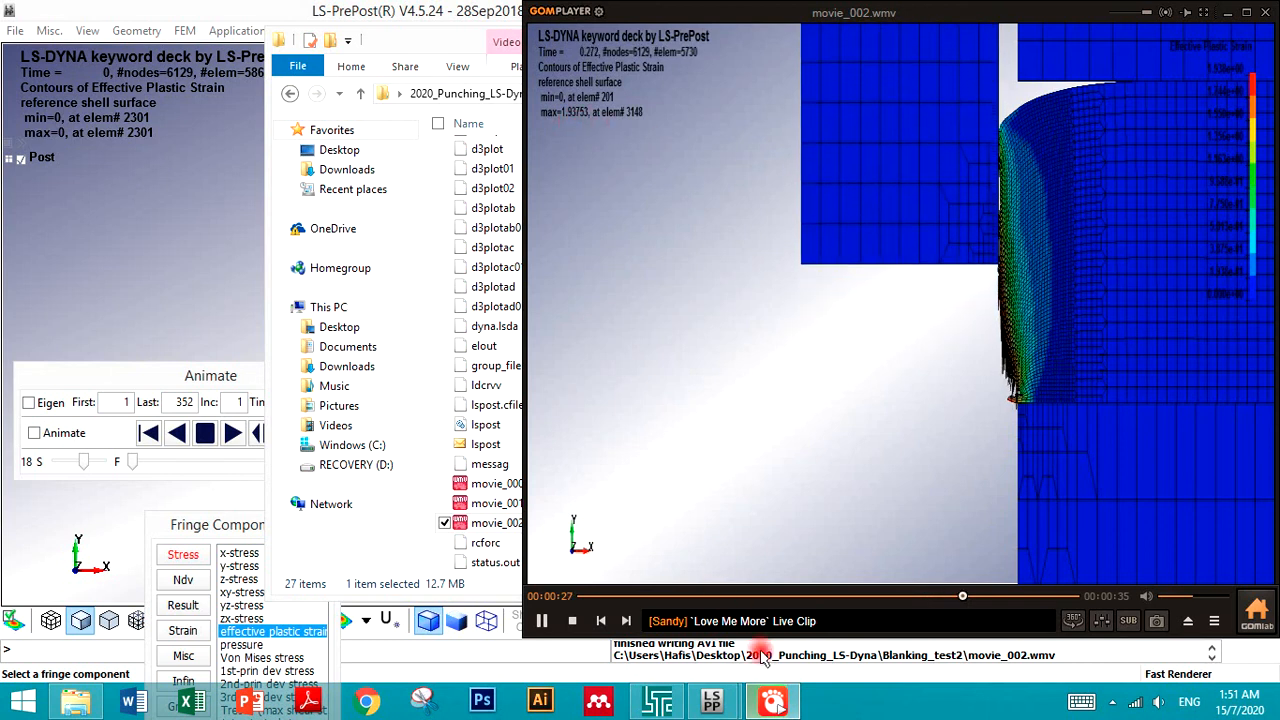
left_click(1110, 703)
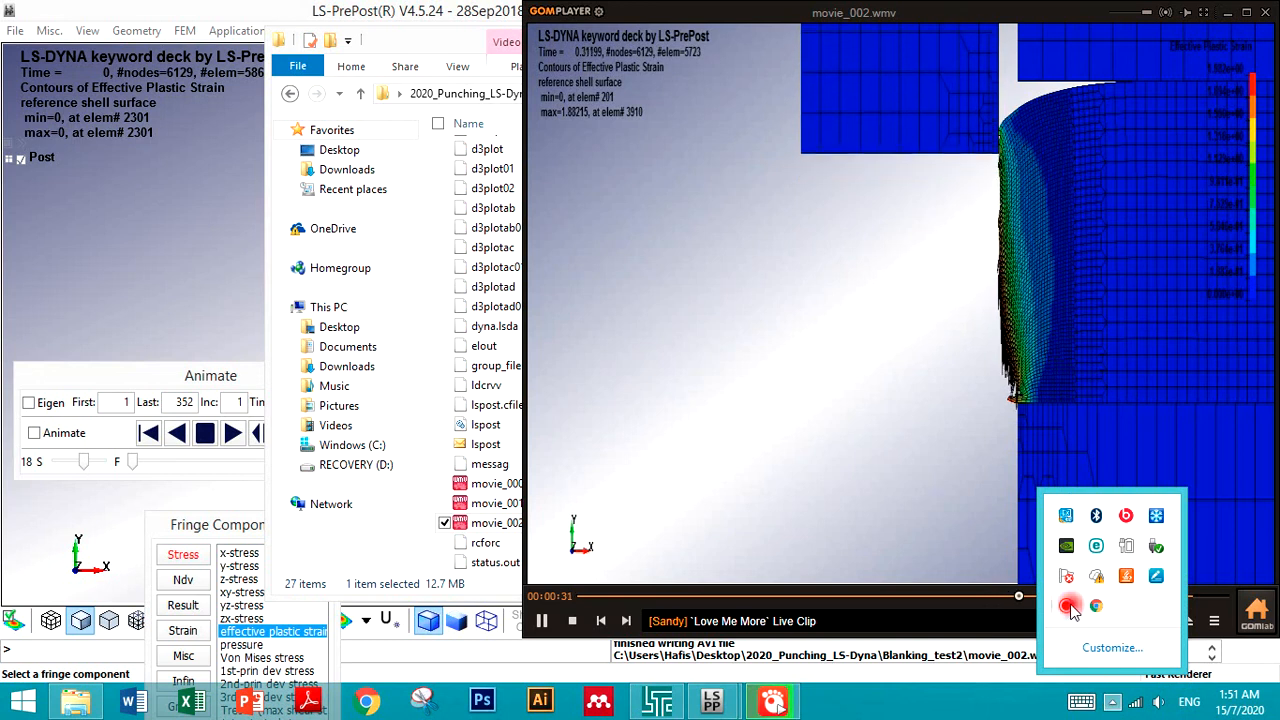